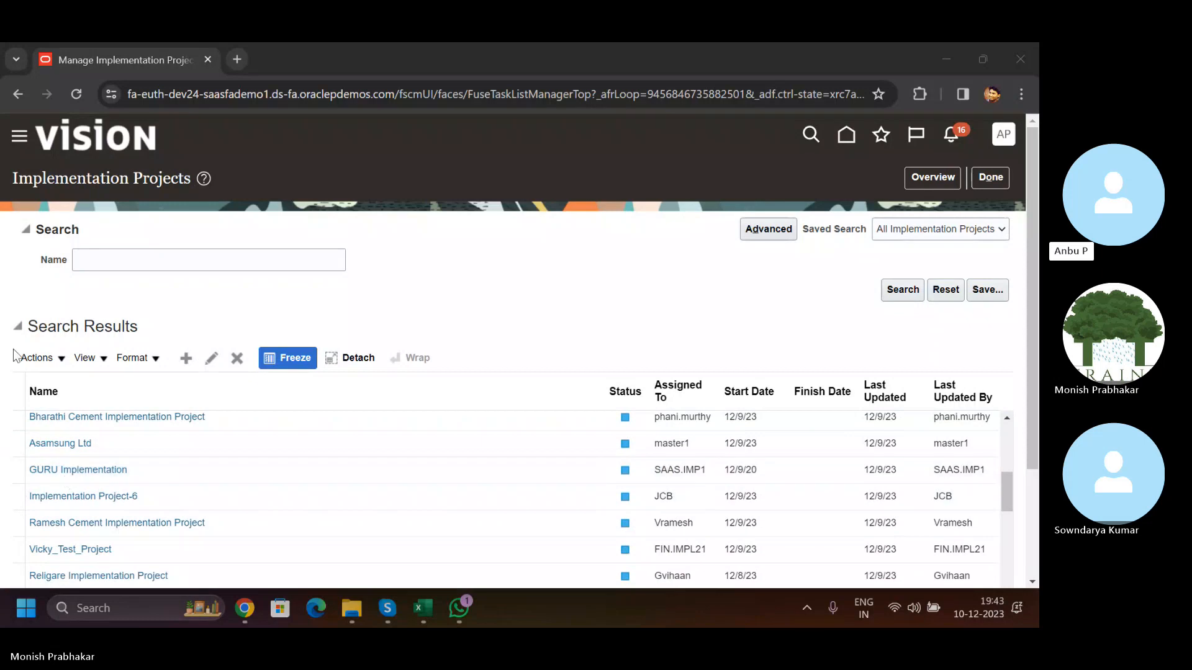
- Search the implementation projects by name for "Anbu" and open the Anbu Homes Implementation Project
{"action": "left_click", "coordinate": [147, 266]}
{"action": "key", "text": "Caps_Lock"}
{"action": "type", "text": "A"}
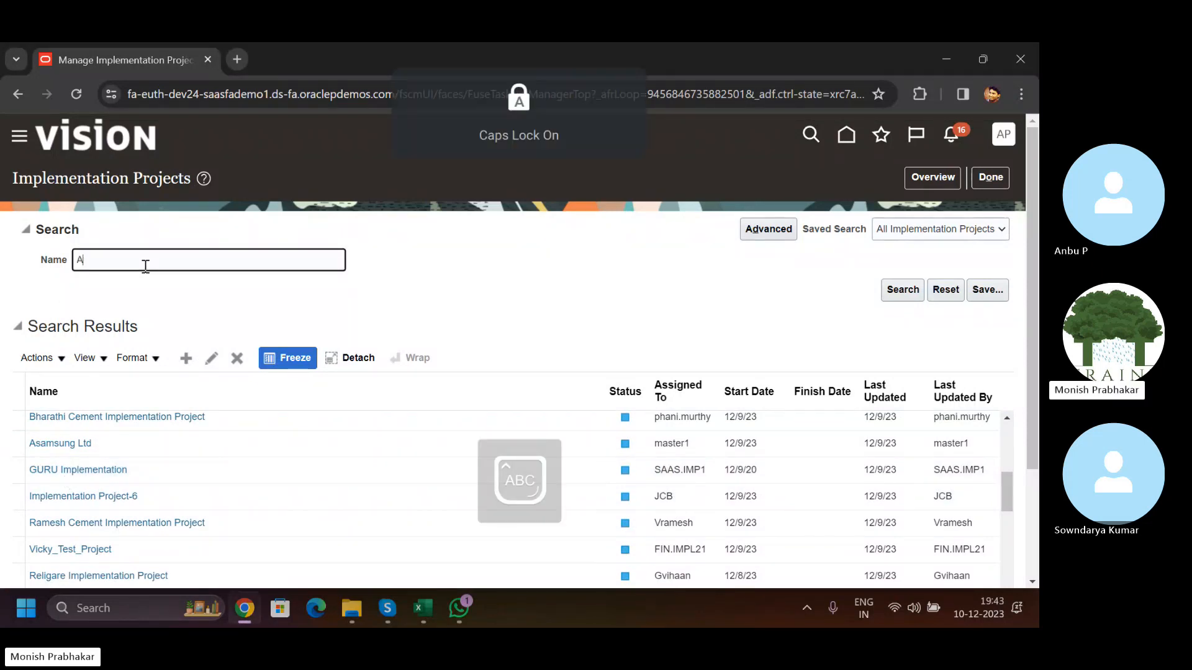
{"action": "type", "text": "nbu"}
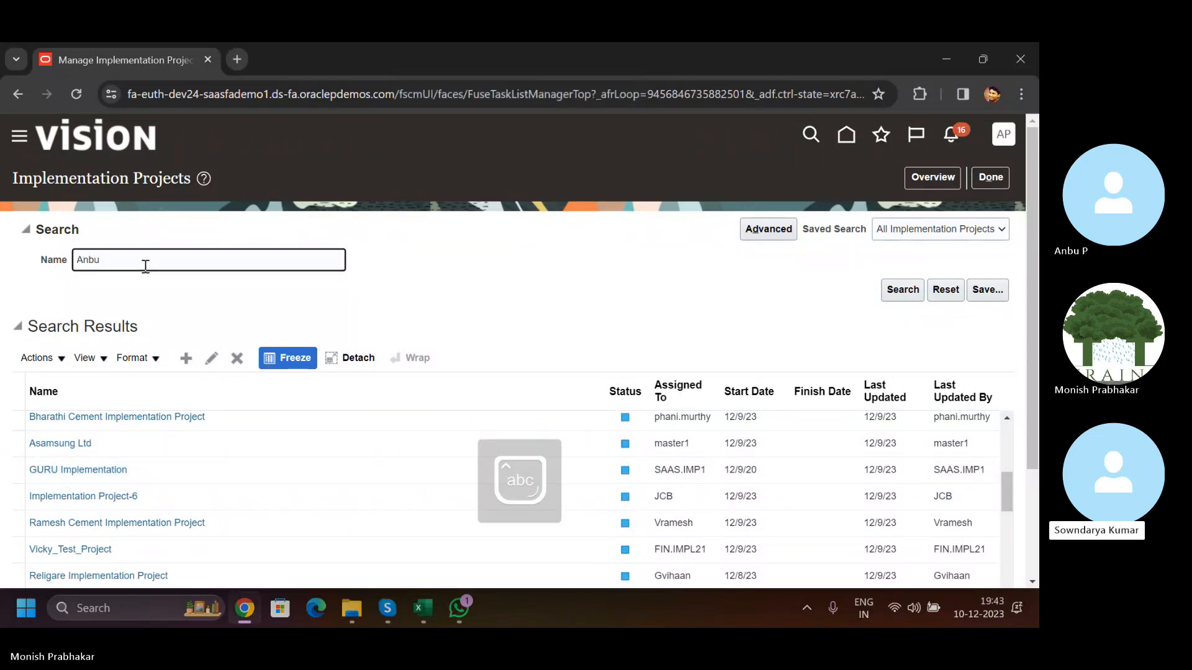
{"action": "key", "text": "Return"}
{"action": "left_click", "coordinate": [141, 423]}
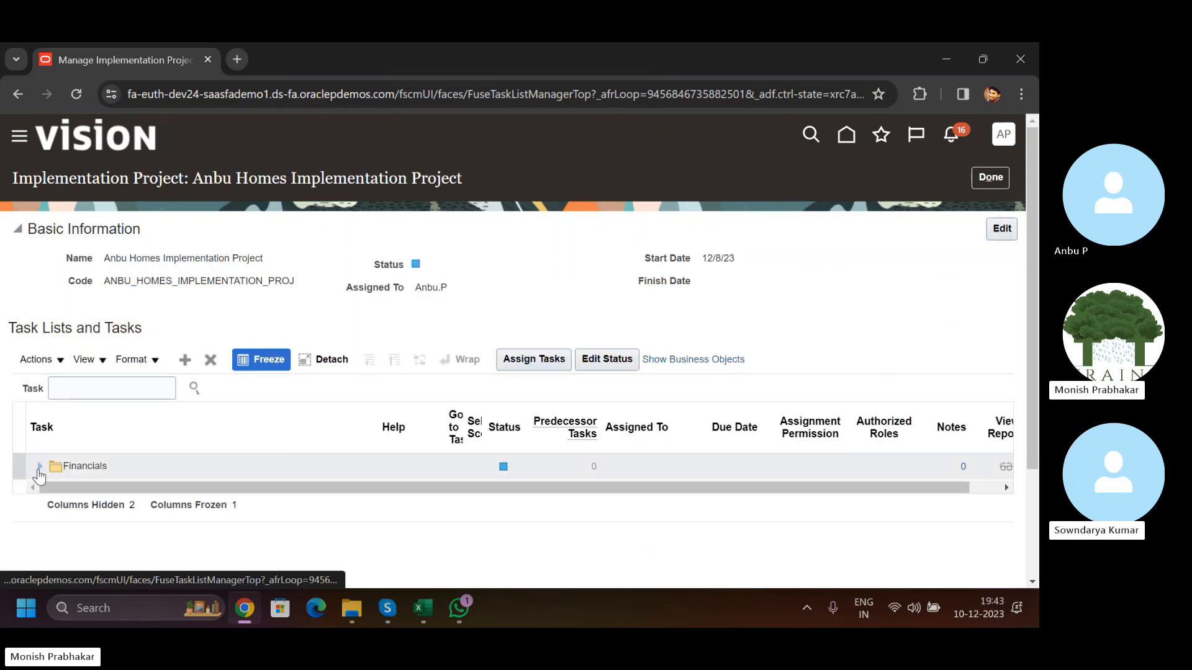
- Expand the Financials task list and look through its configuration folders
{"action": "left_click", "coordinate": [39, 466]}
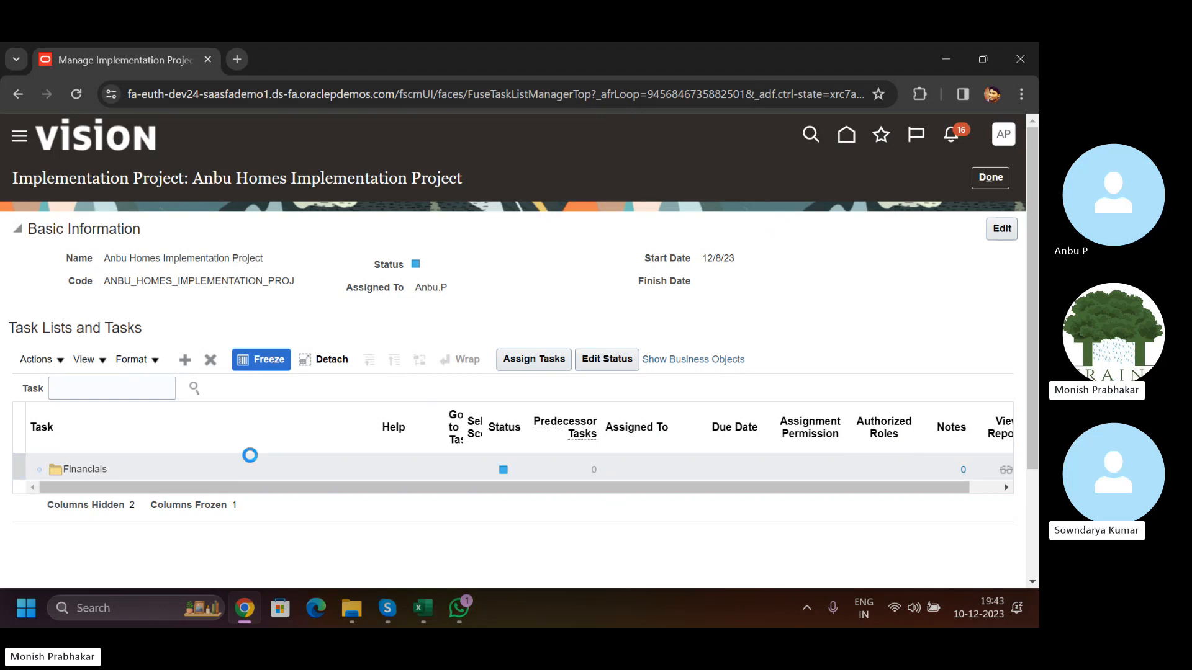
{"action": "scroll", "coordinate": [250, 455], "scroll_direction": "down", "scroll_amount": 2}
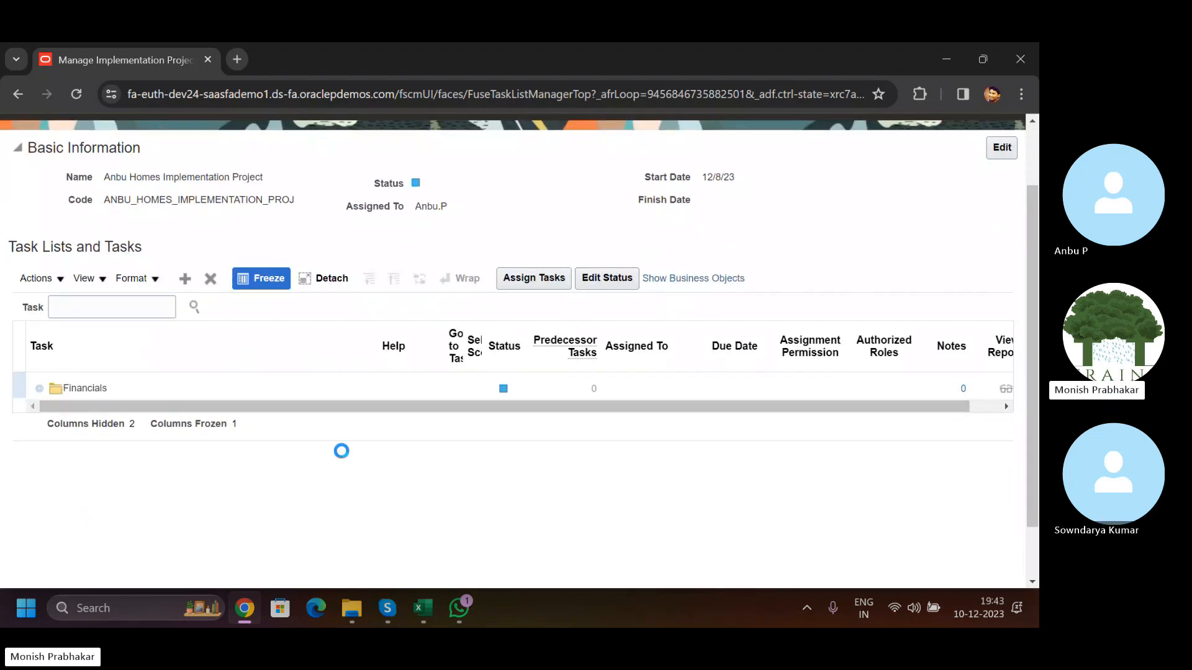
{"action": "scroll", "coordinate": [167, 433], "scroll_direction": "down", "scroll_amount": 1}
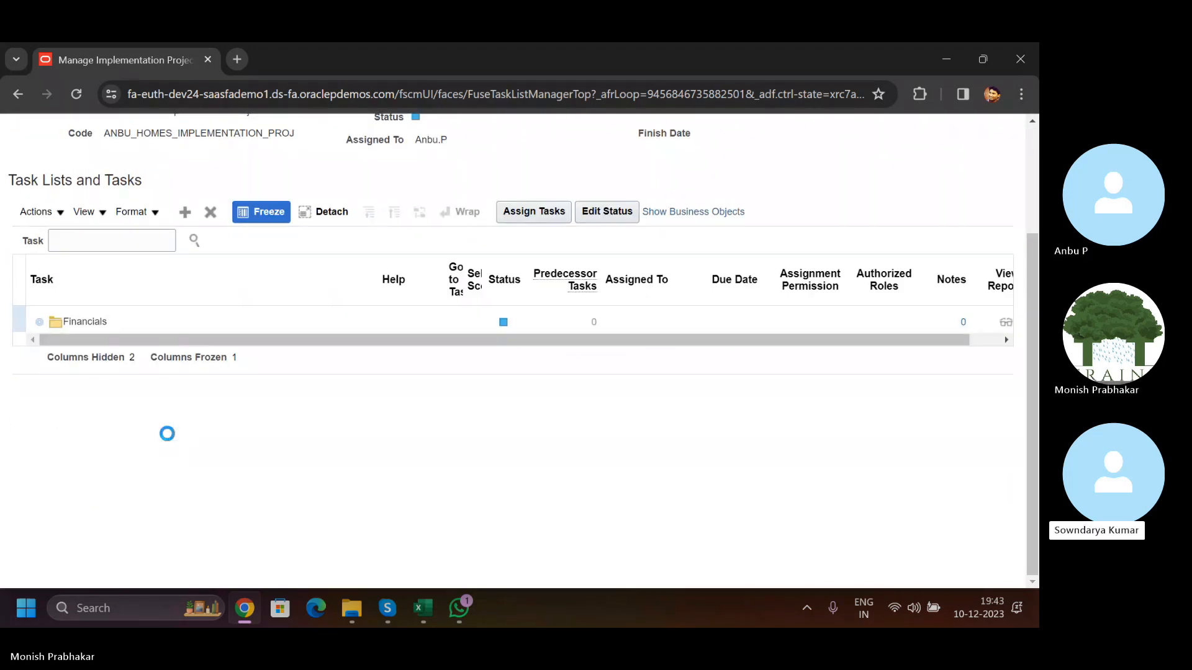
{"action": "scroll", "coordinate": [167, 433], "scroll_direction": "up", "scroll_amount": 2}
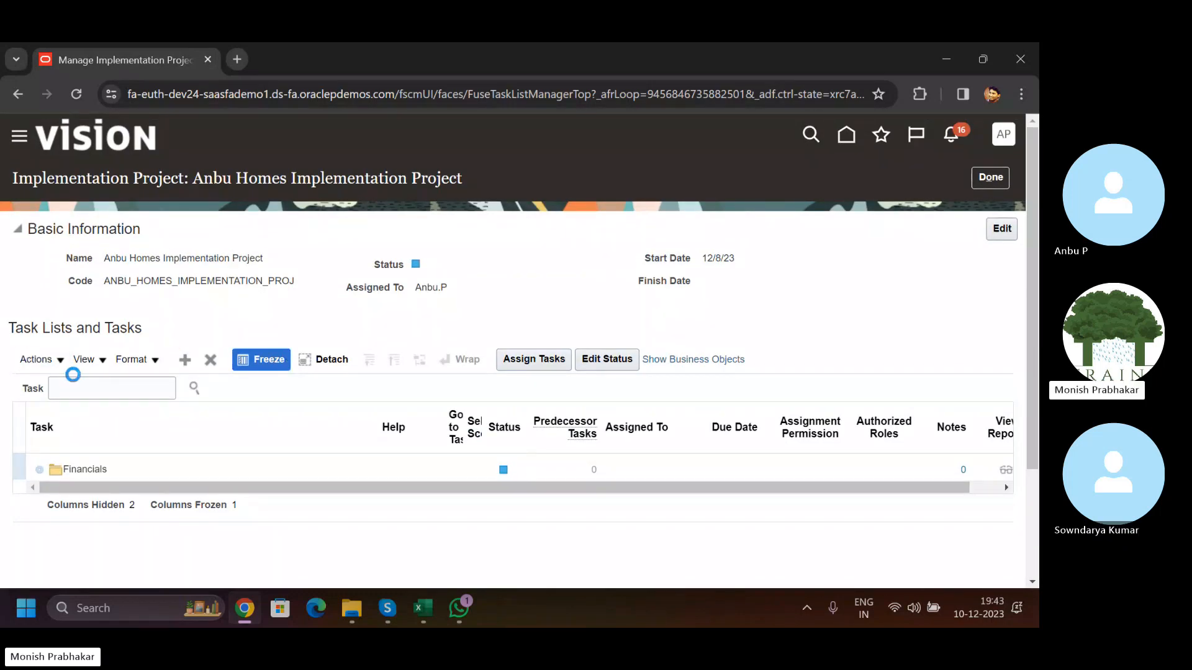
{"action": "scroll", "coordinate": [131, 476], "scroll_direction": "down", "scroll_amount": 4}
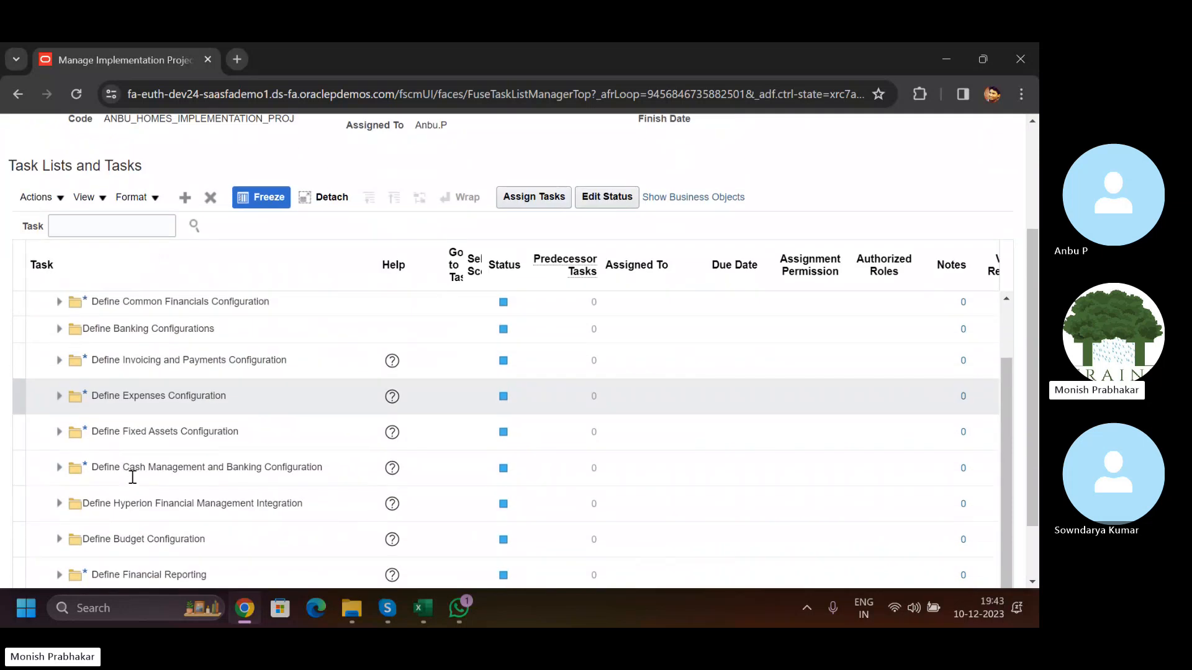
{"action": "scroll", "coordinate": [133, 477], "scroll_direction": "down", "scroll_amount": 1}
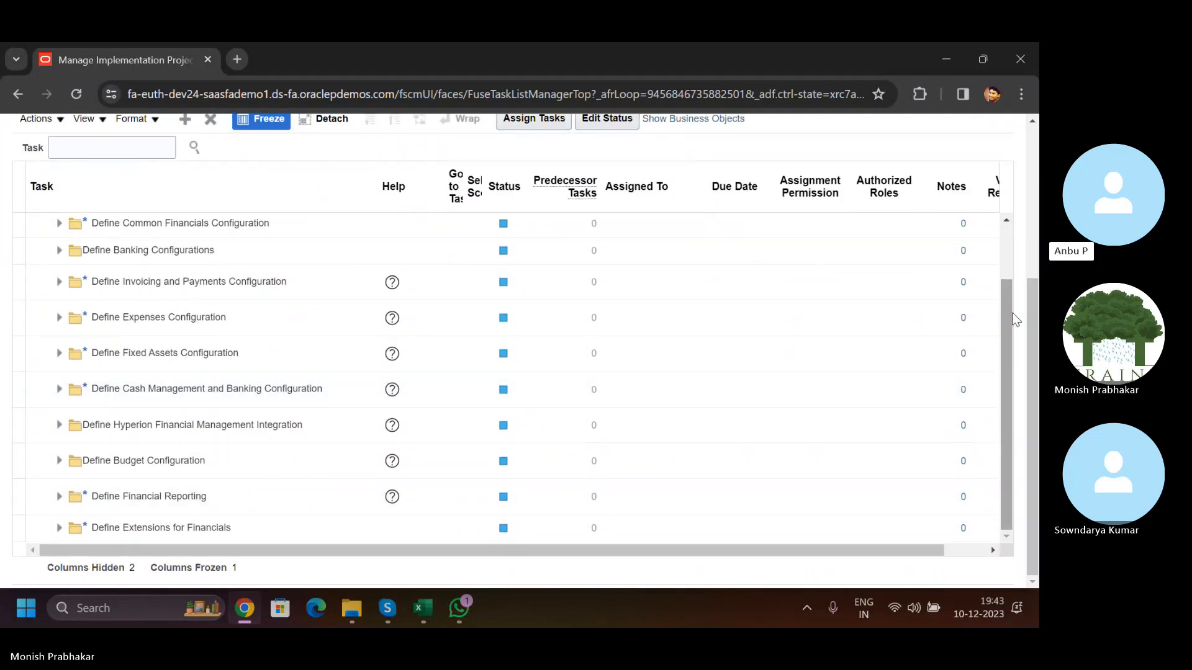
{"action": "left_click_drag", "start_coordinate": [1012, 313], "coordinate": [1011, 232]}
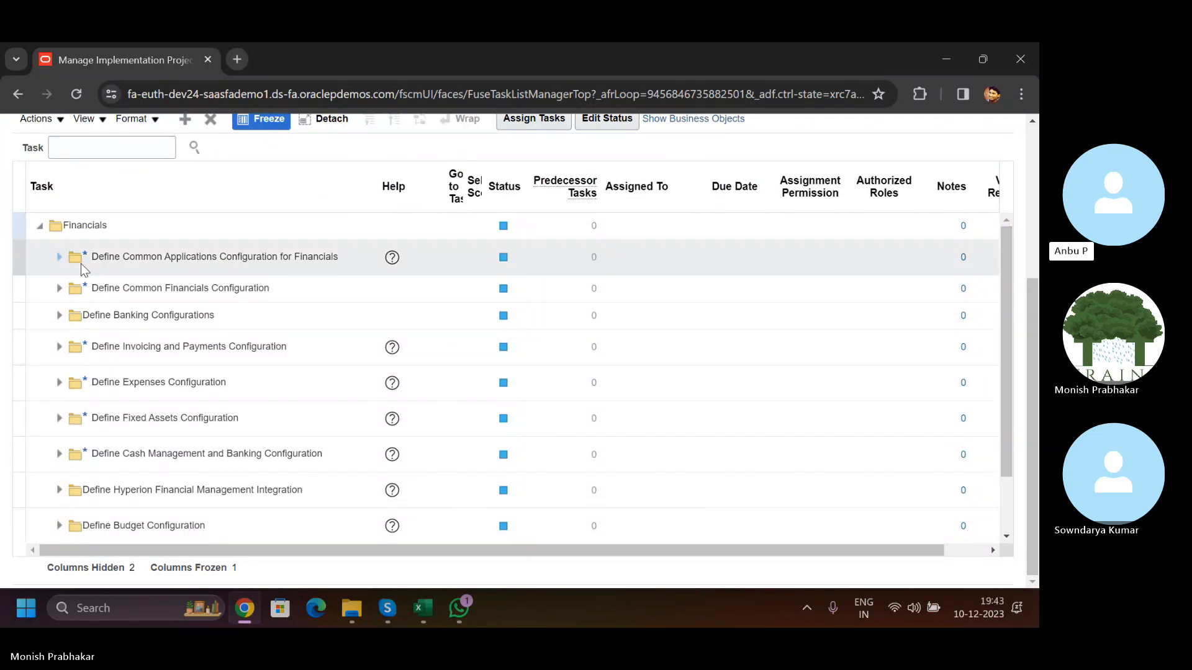
{"action": "scroll", "coordinate": [85, 300], "scroll_direction": "up", "scroll_amount": 1}
{"action": "scroll", "coordinate": [84, 300], "scroll_direction": "up", "scroll_amount": 2}
{"action": "scroll", "coordinate": [93, 308], "scroll_direction": "down", "scroll_amount": 2}
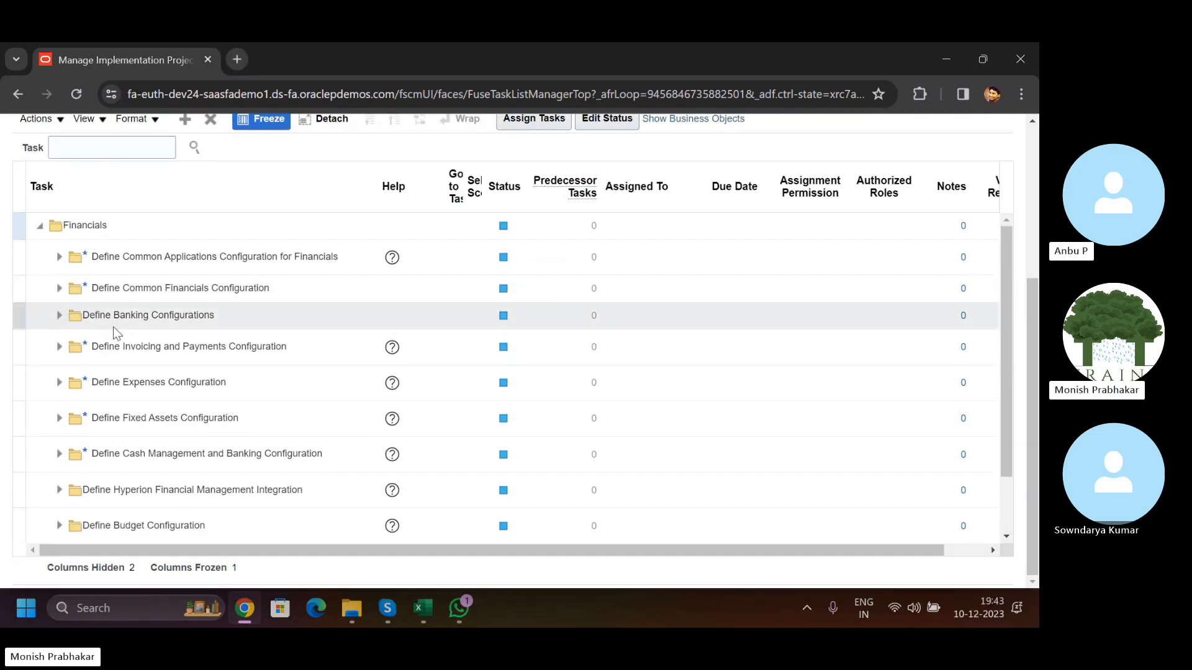
- Expand Define Common Applications Configuration for Financials, review its subtasks, and collapse the folder again
{"action": "left_click", "coordinate": [59, 256]}
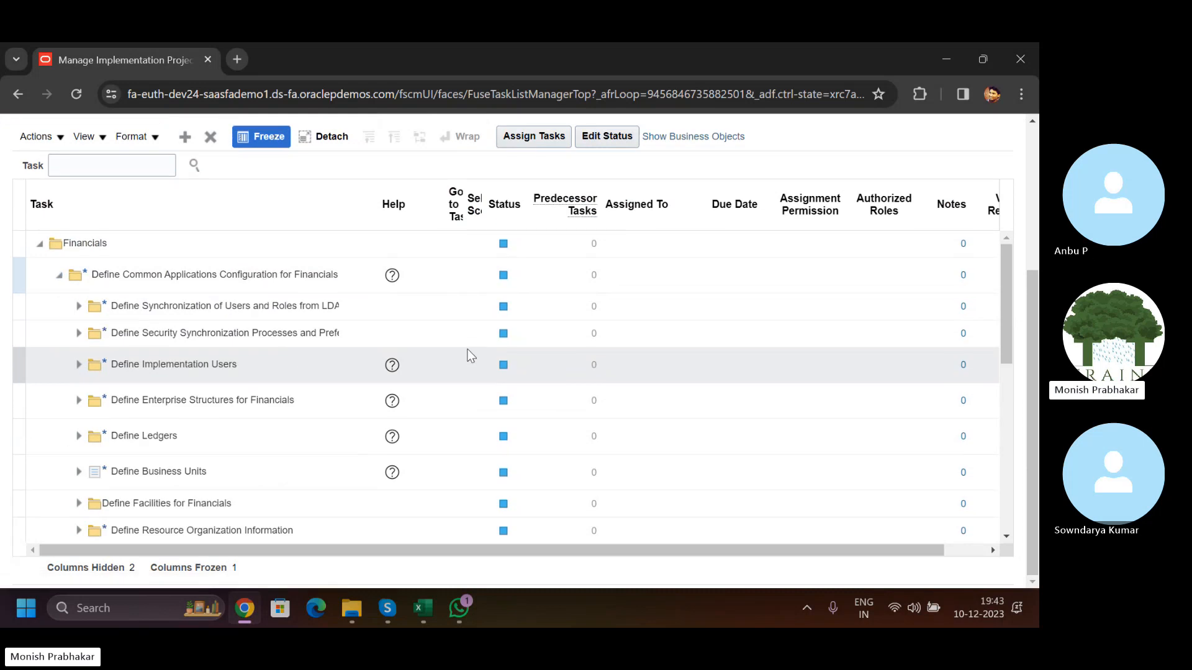
{"action": "scroll", "coordinate": [228, 426], "scroll_direction": "down", "scroll_amount": 5}
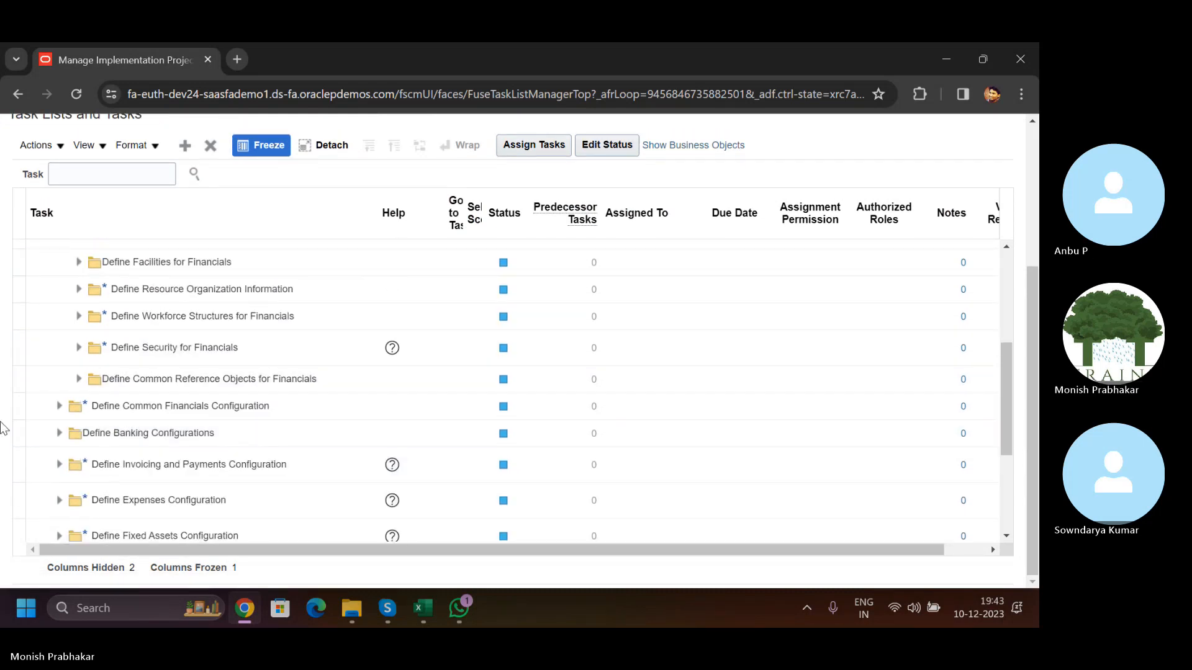
{"action": "scroll", "coordinate": [121, 410], "scroll_direction": "down", "scroll_amount": 2}
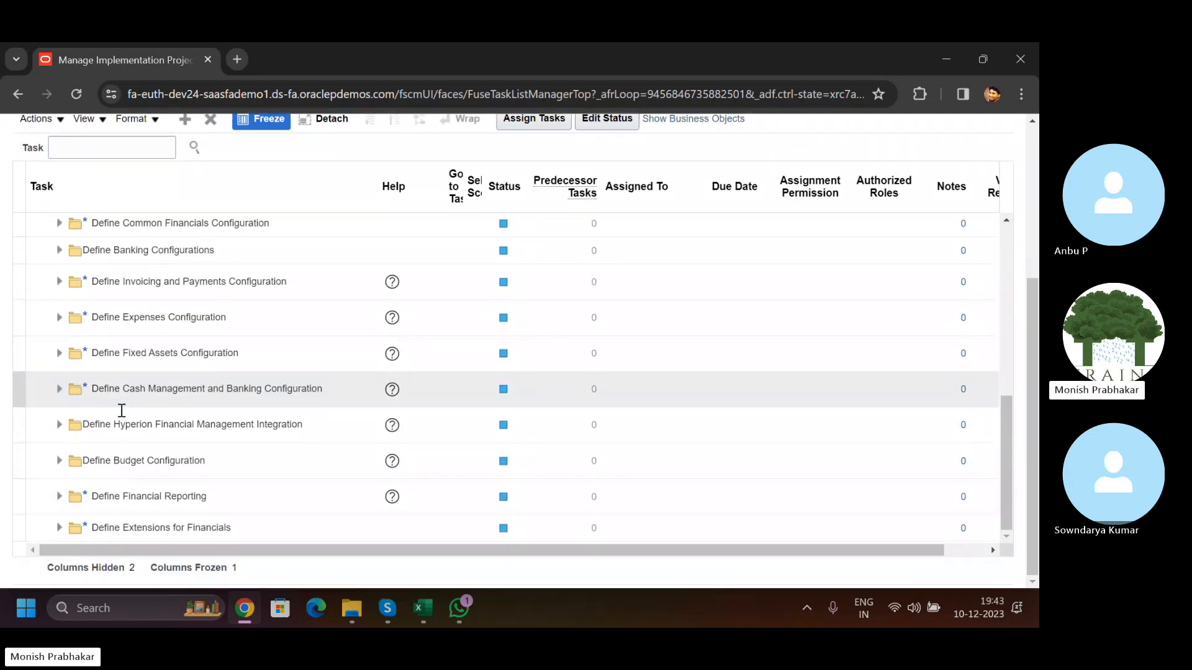
{"action": "scroll", "coordinate": [121, 350], "scroll_direction": "up", "scroll_amount": 4}
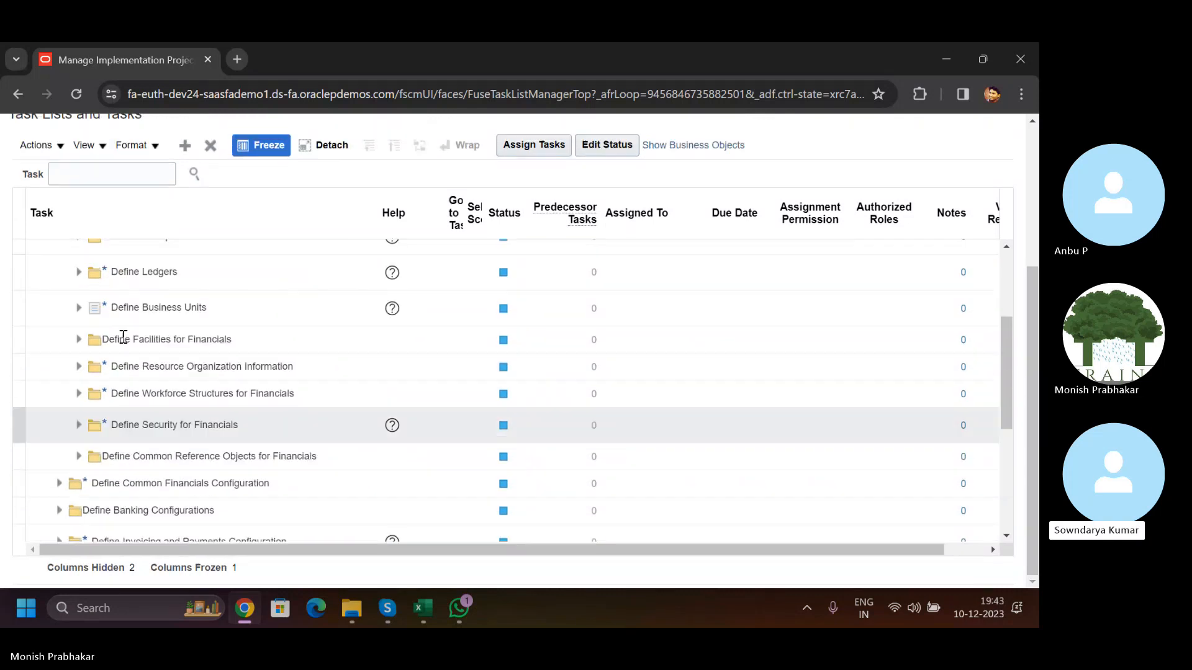
{"action": "scroll", "coordinate": [123, 337], "scroll_direction": "up", "scroll_amount": 3}
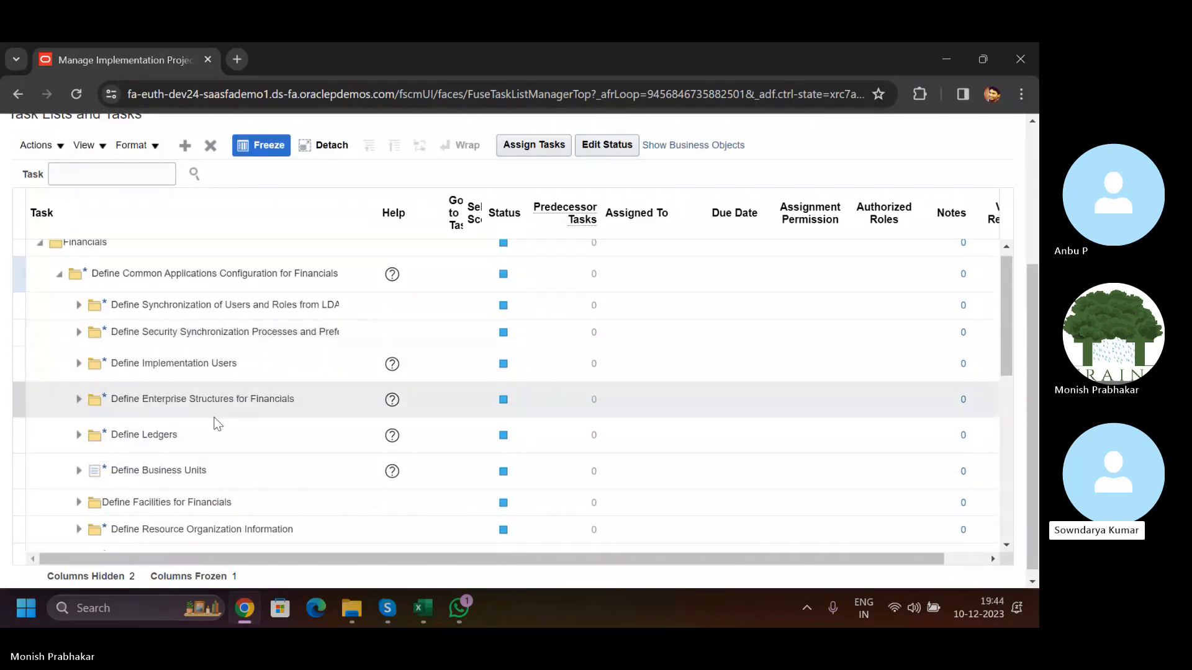
{"action": "left_click", "coordinate": [59, 274]}
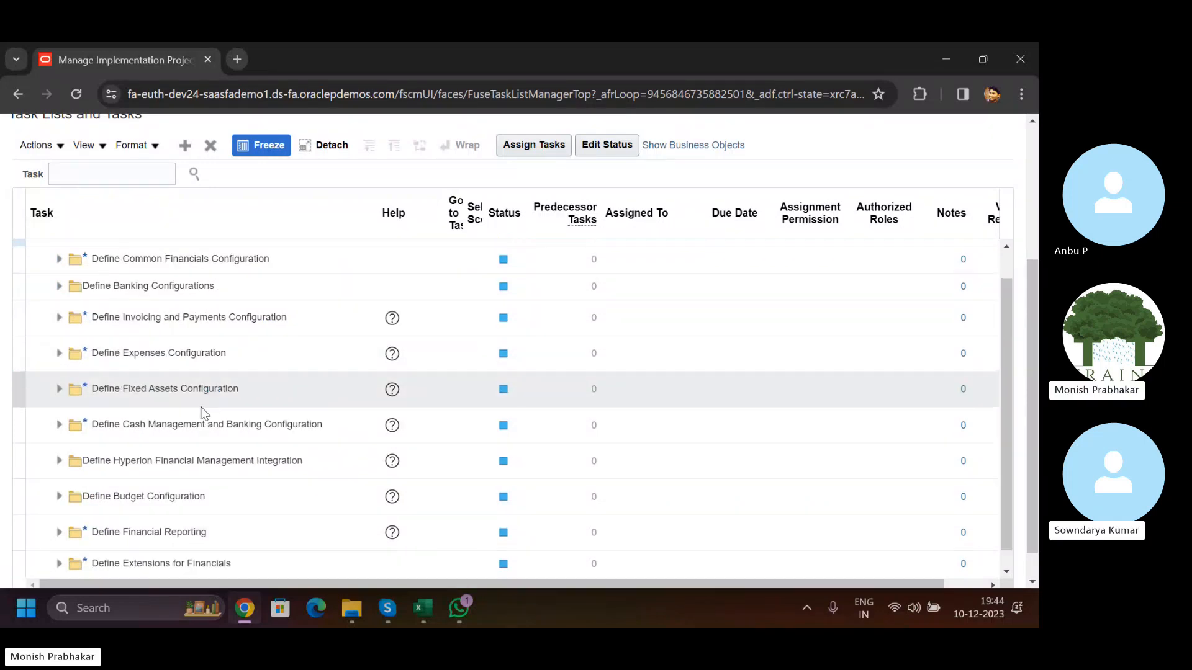
- Search the project's task list for "manage system"
{"action": "scroll", "coordinate": [204, 408], "scroll_direction": "up", "scroll_amount": 3}
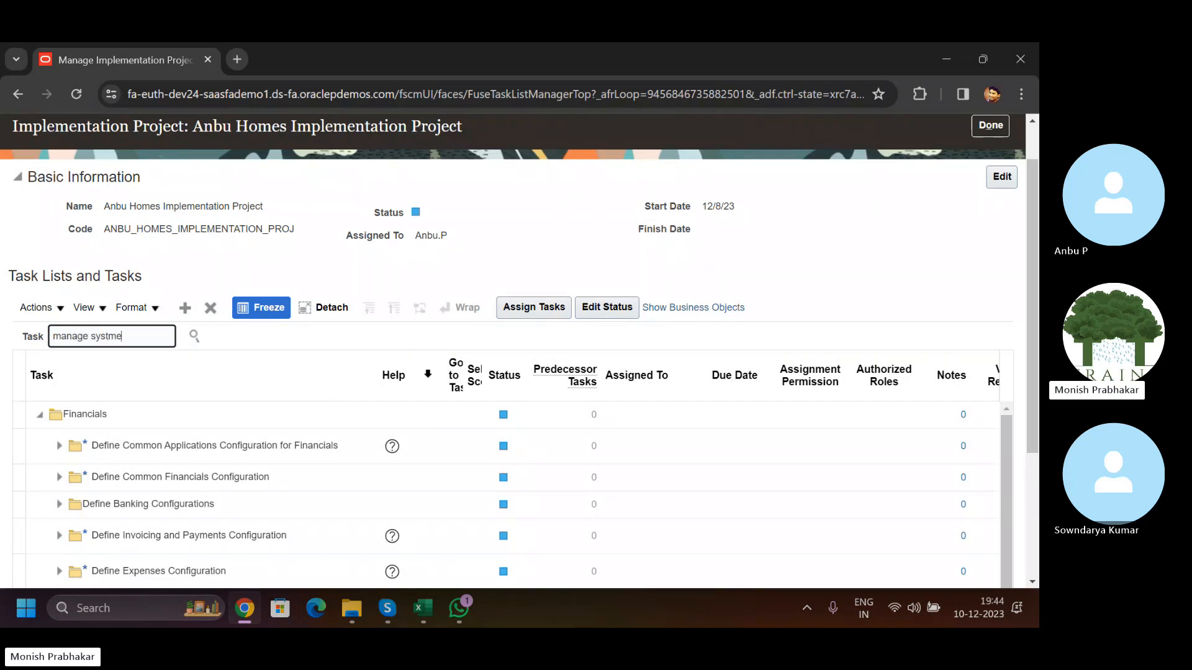
{"action": "type", "text": "em"}
{"action": "key", "text": "Return"}
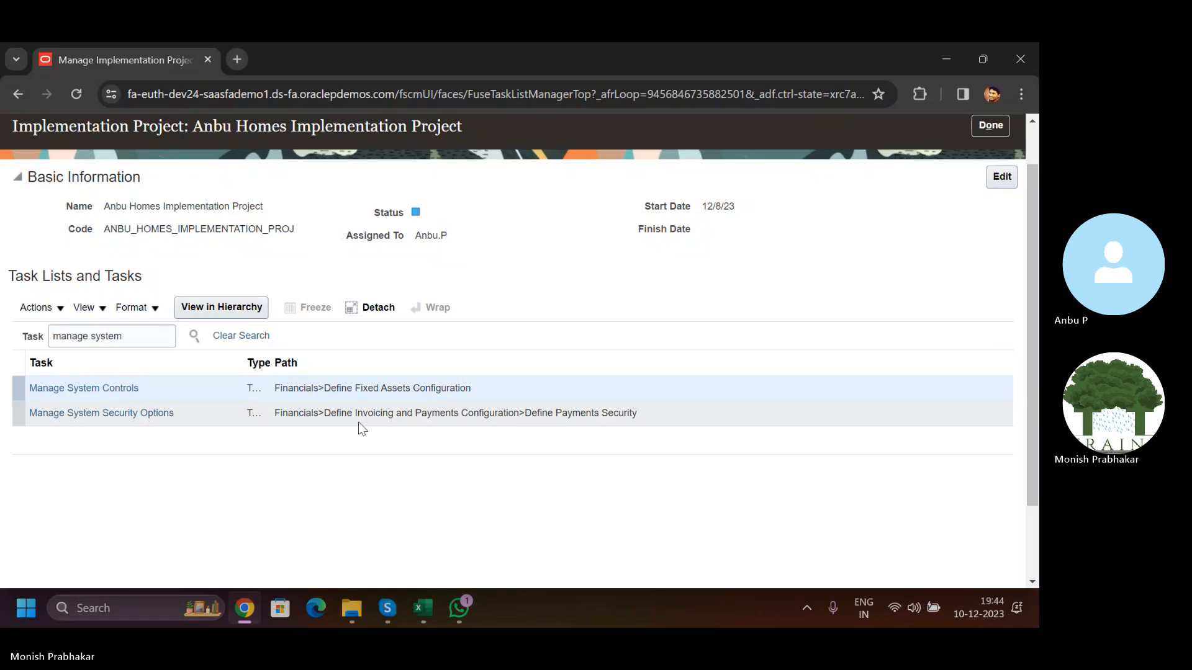
- Leave the implementation project, switch the setup offering to Financials, and show the tasks of the Receivables functional area
{"action": "left_click", "coordinate": [982, 128]}
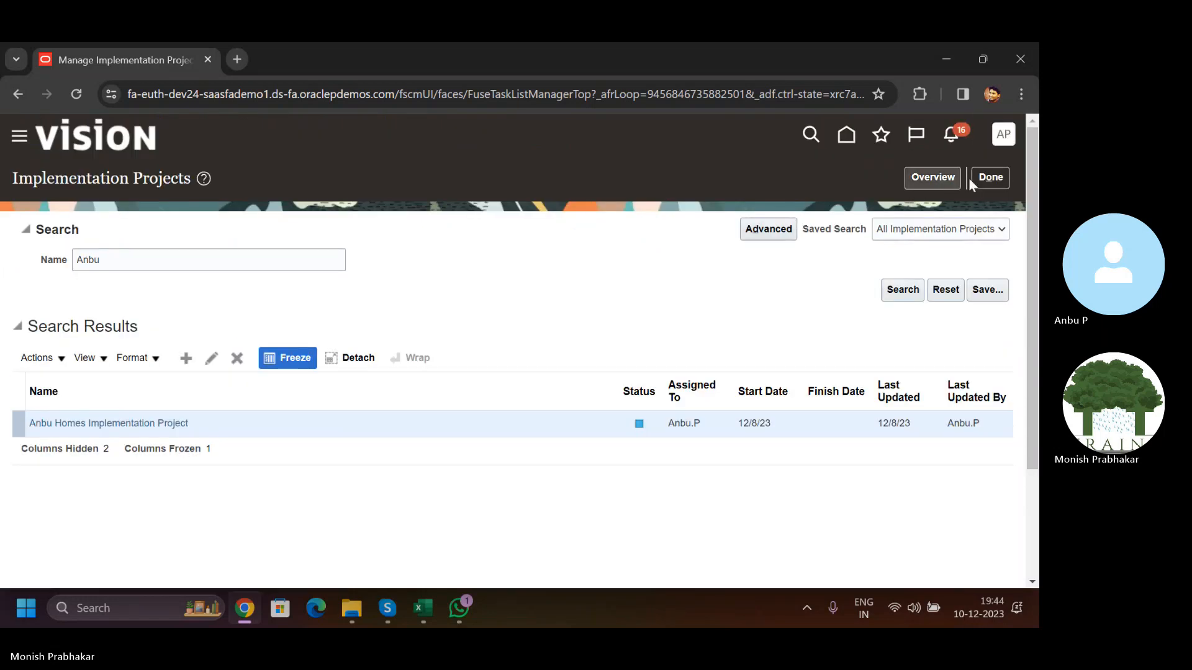
{"action": "left_click", "coordinate": [974, 179]}
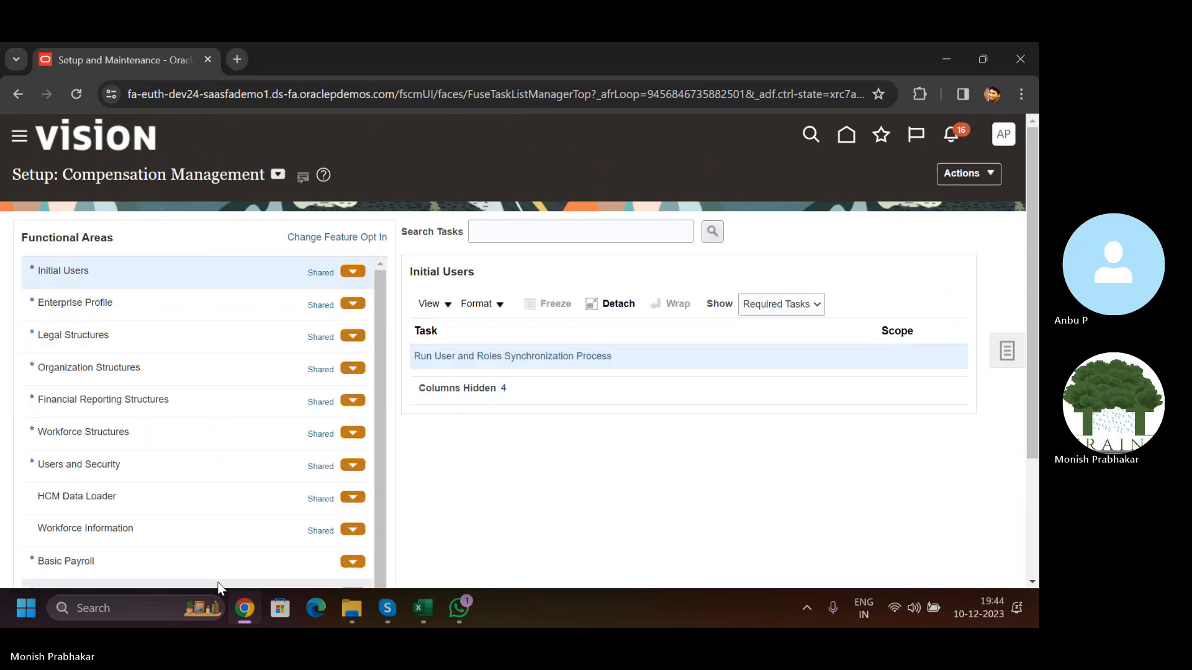
{"action": "left_click", "coordinate": [278, 175]}
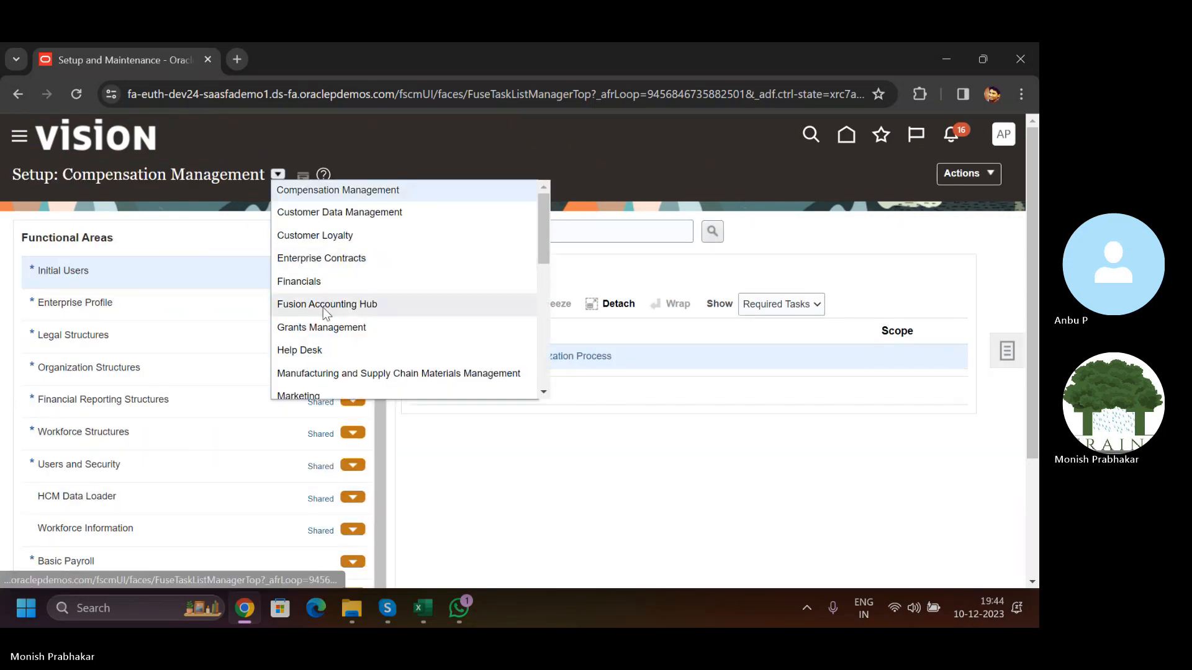
{"action": "left_click", "coordinate": [298, 281]}
{"action": "scroll", "coordinate": [170, 393], "scroll_direction": "down", "scroll_amount": 3}
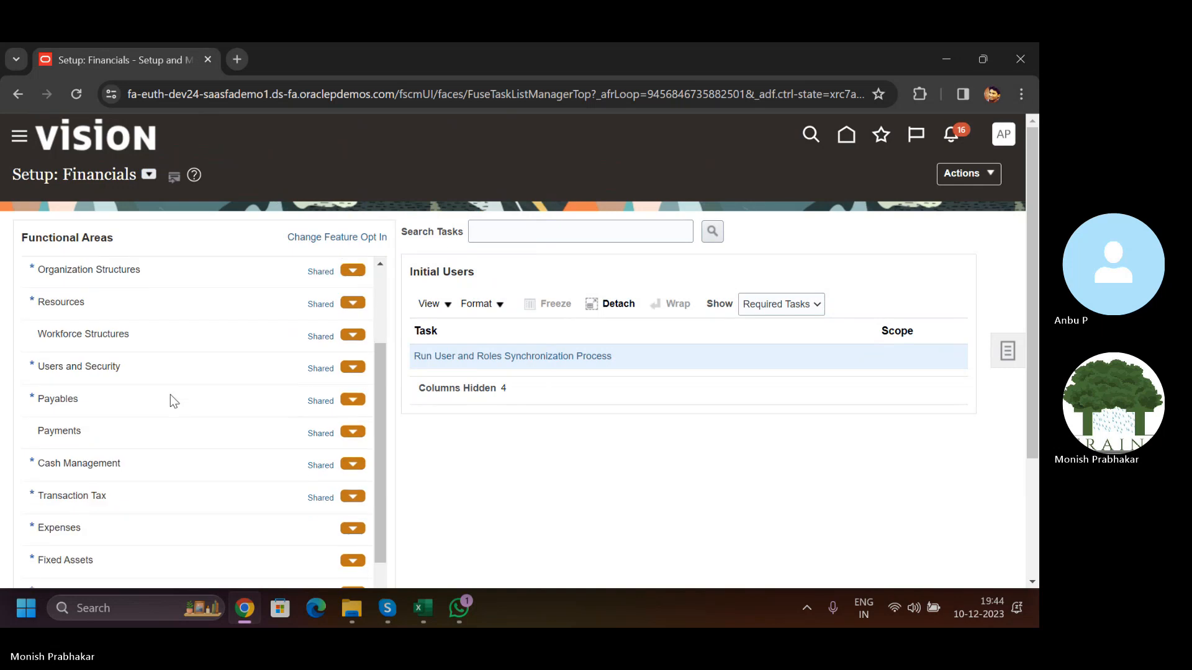
{"action": "scroll", "coordinate": [160, 509], "scroll_direction": "down", "scroll_amount": 4}
{"action": "left_click", "coordinate": [183, 344]}
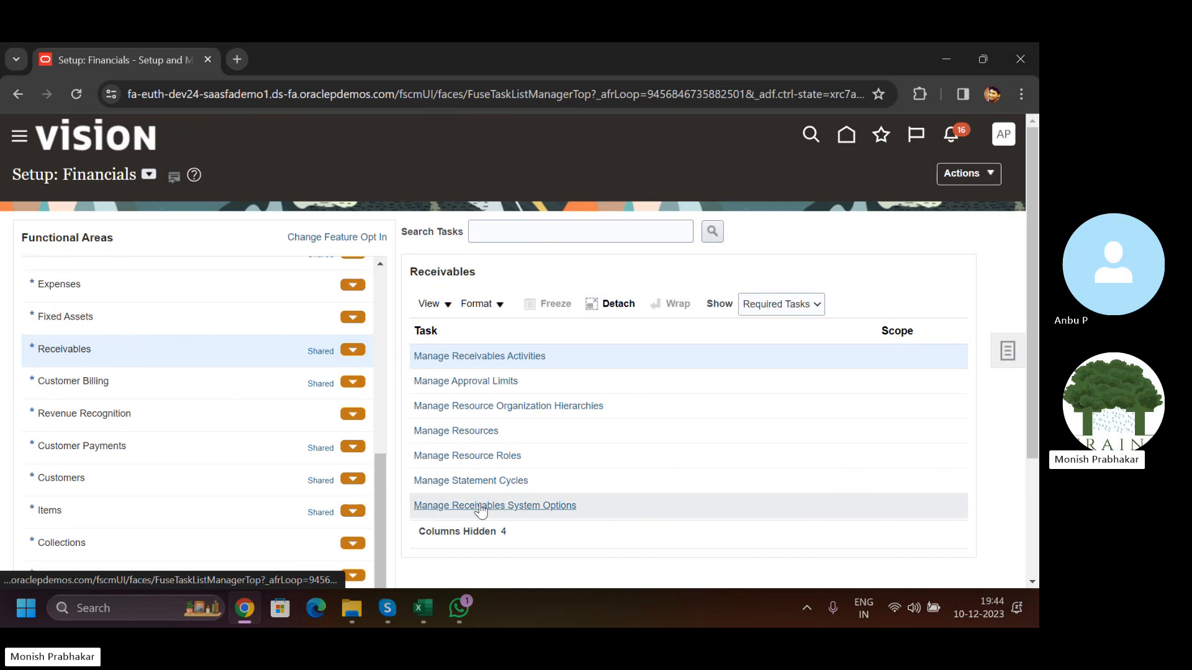
- Go back to Manage Implementation Projects, find the Anbu Homes Implementation Project by name, and open it
{"action": "left_click", "coordinate": [1007, 351]}
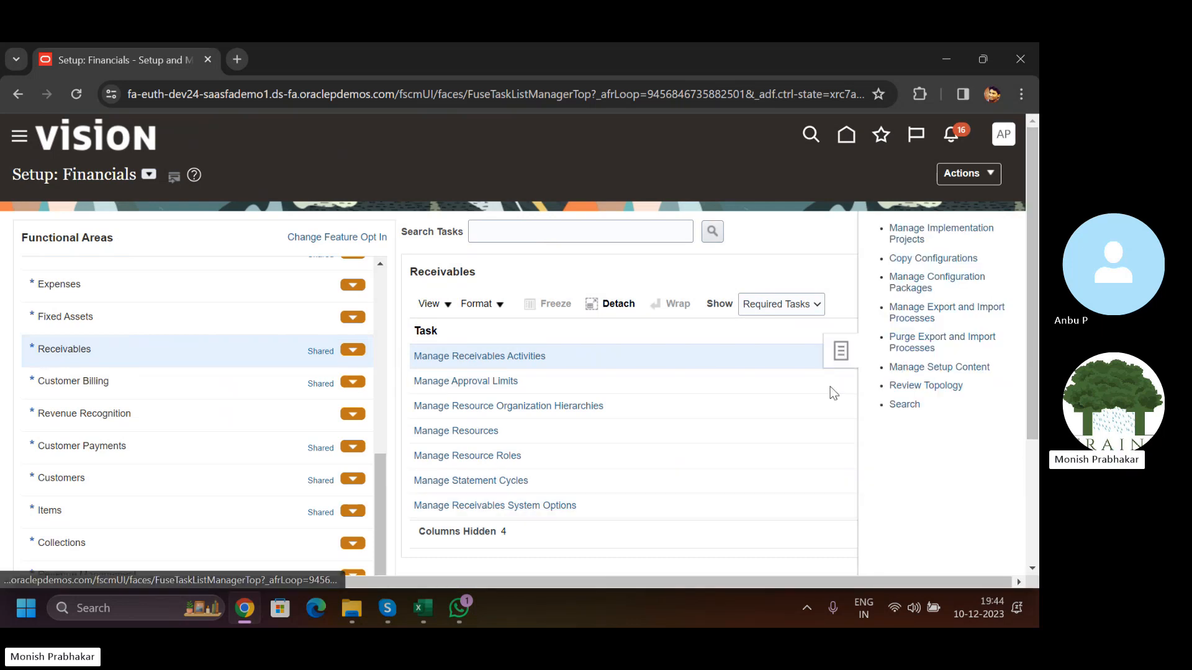
{"action": "left_click", "coordinate": [906, 237]}
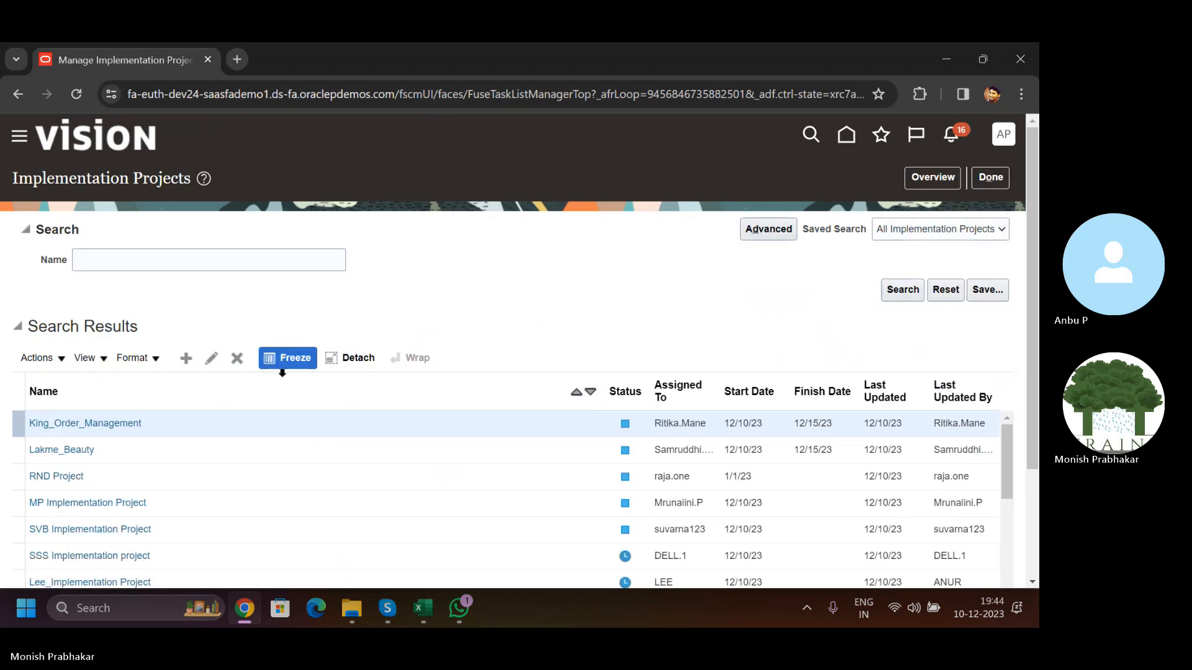
{"action": "type", "text": "A"}
{"action": "key", "text": "Caps_Lock"}
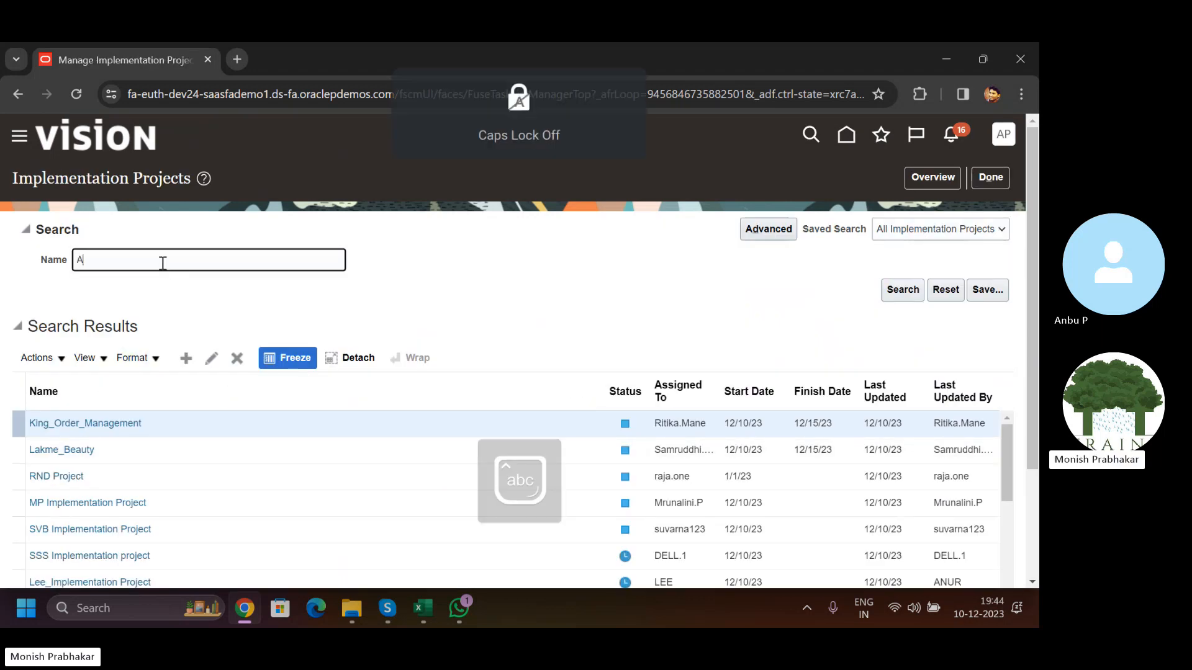
{"action": "key", "text": "Return"}
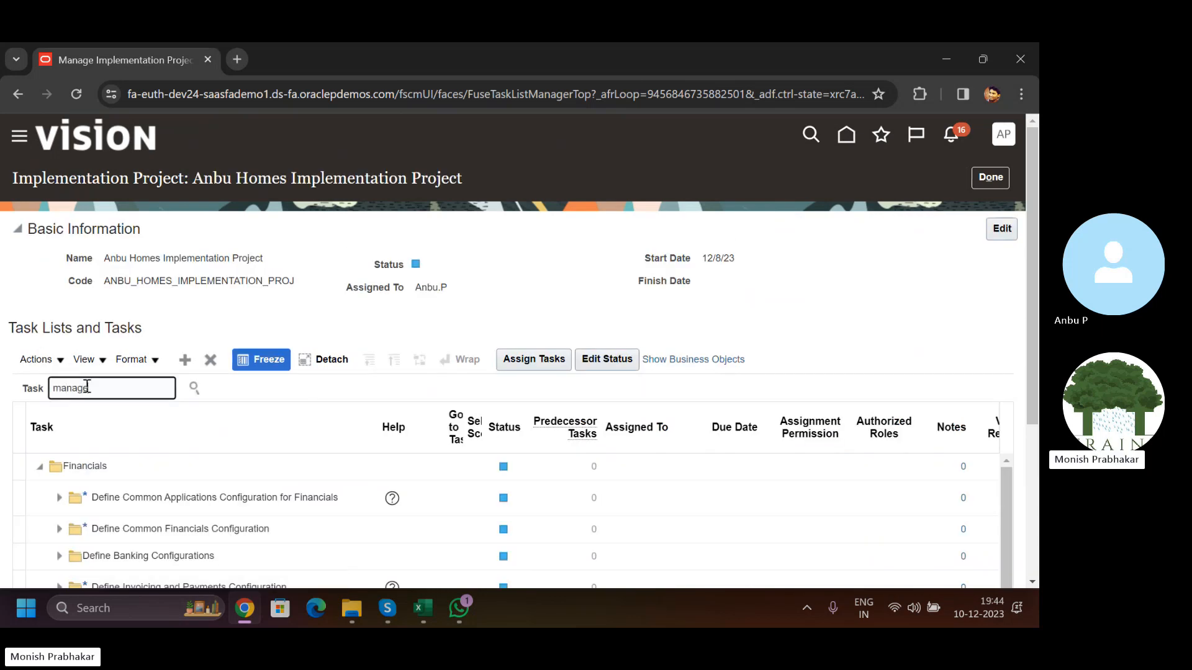
- Search the project's tasks for "manage rece" and clear the search to restore the task hierarchy
{"action": "left_click", "coordinate": [87, 387]}
{"action": "type", "text": "manage rece"}
{"action": "key", "text": "Return"}
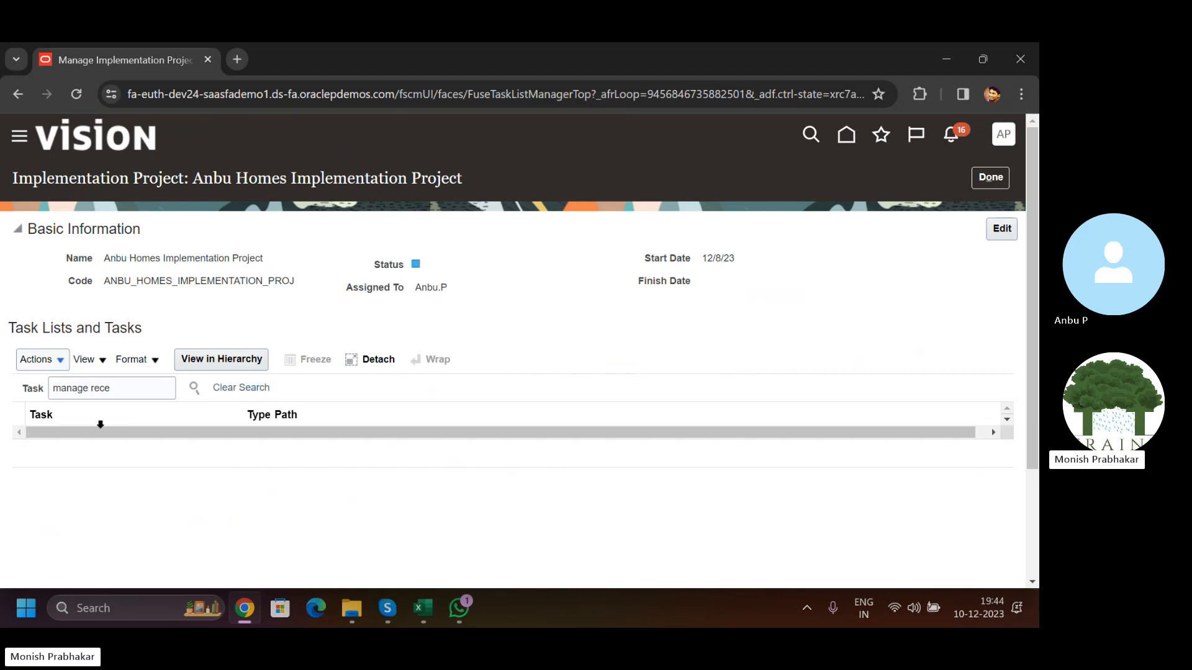
{"action": "left_click", "coordinate": [113, 386]}
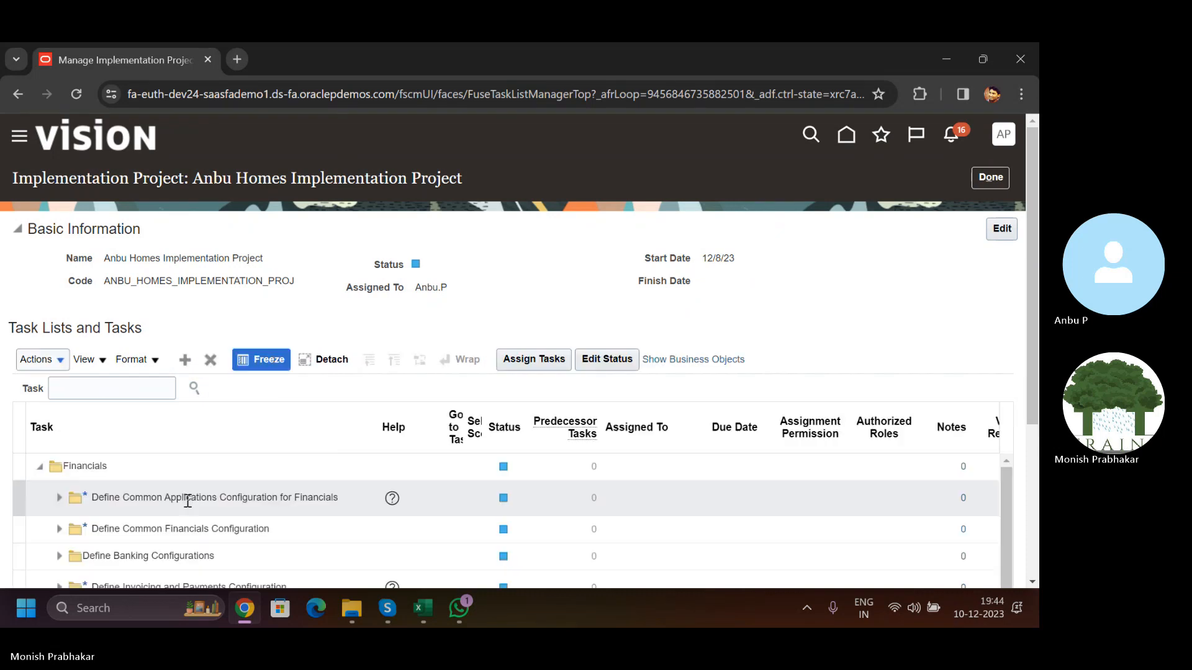
- Check the Financials task folders and the project's basic information, saving and closing the project details
{"action": "scroll", "coordinate": [188, 500], "scroll_direction": "down", "scroll_amount": 6}
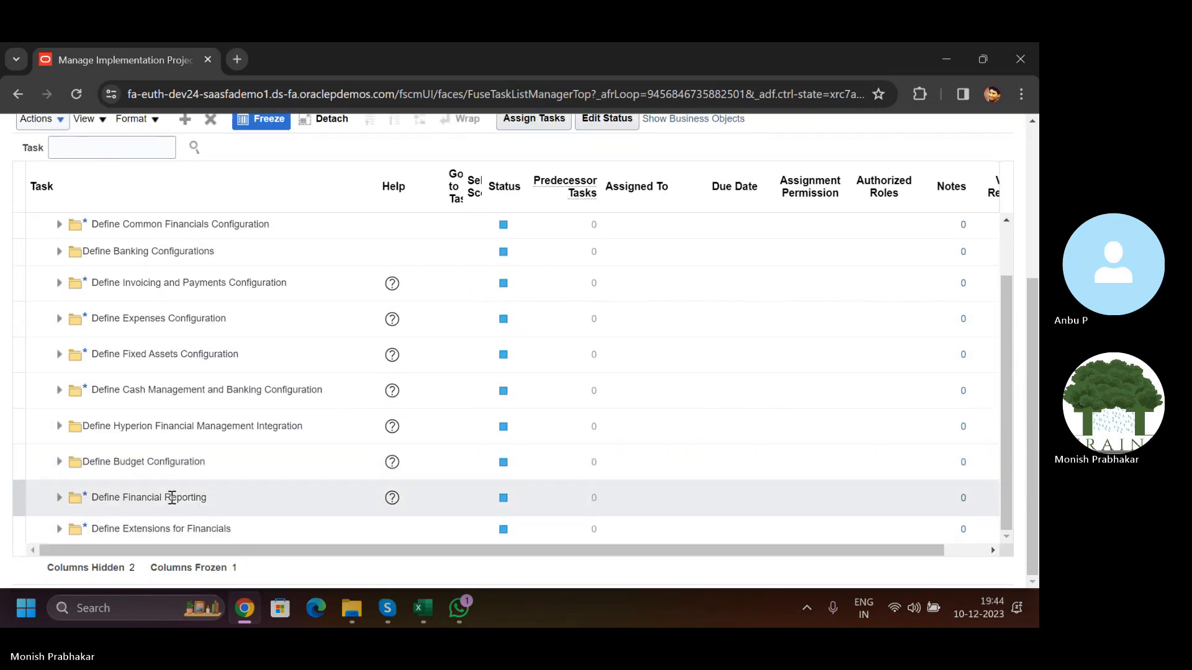
{"action": "scroll", "coordinate": [1005, 340], "scroll_direction": "up", "scroll_amount": 2}
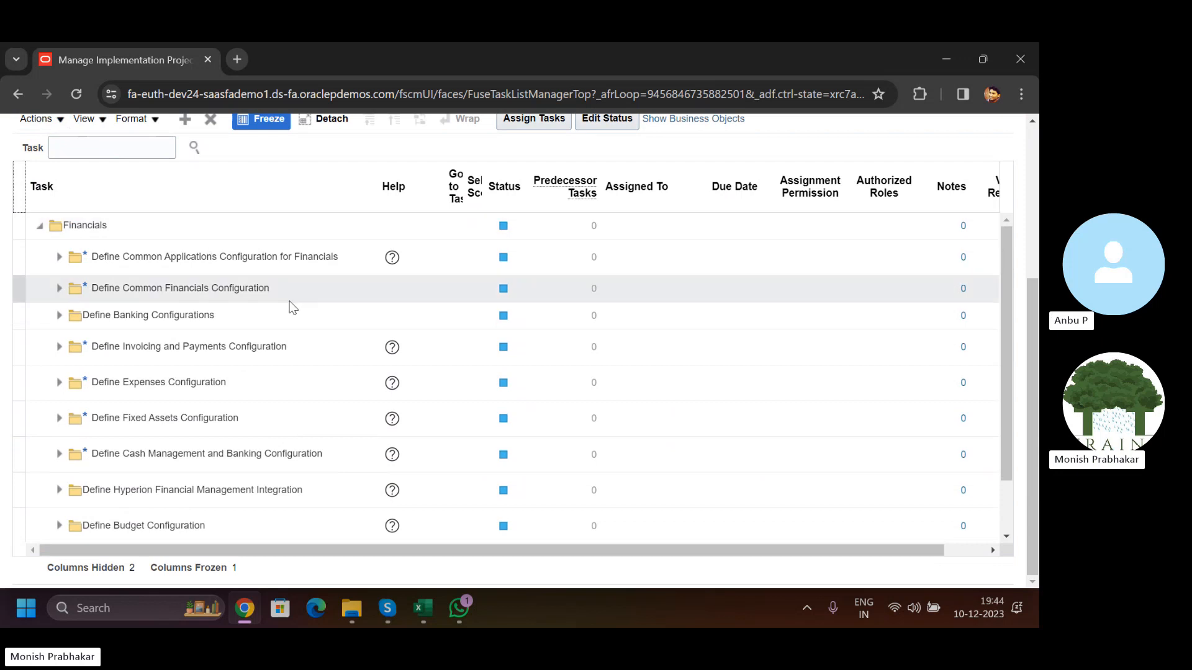
{"action": "scroll", "coordinate": [549, 291], "scroll_direction": "up", "scroll_amount": 3}
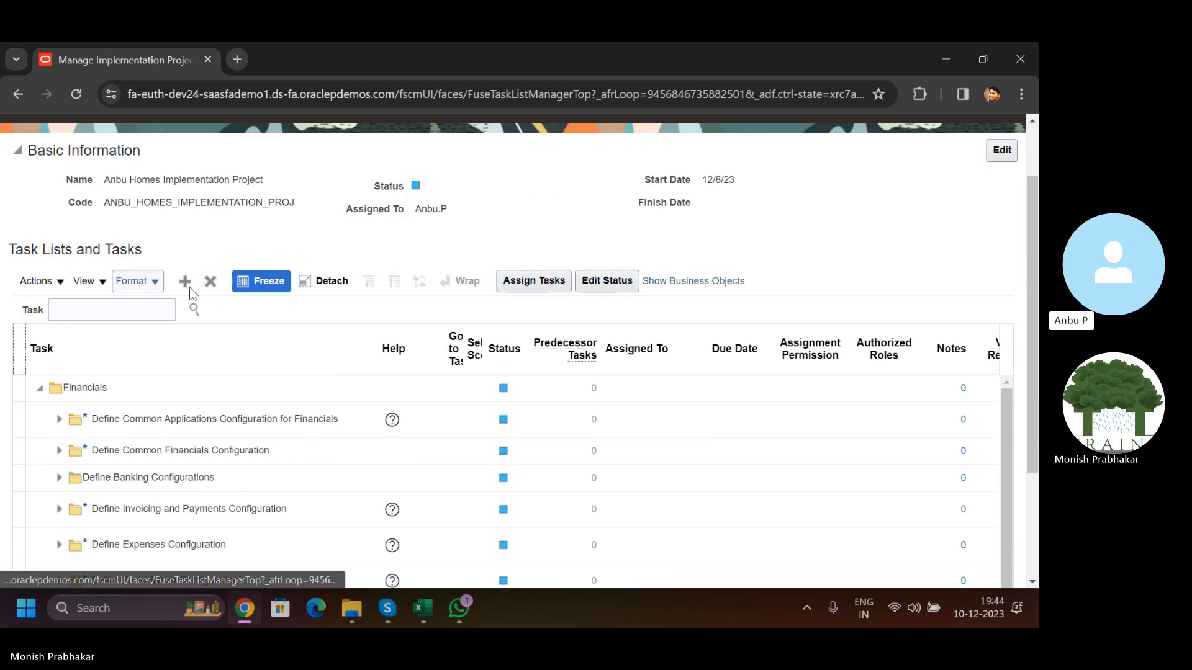
{"action": "left_click", "coordinate": [1004, 152]}
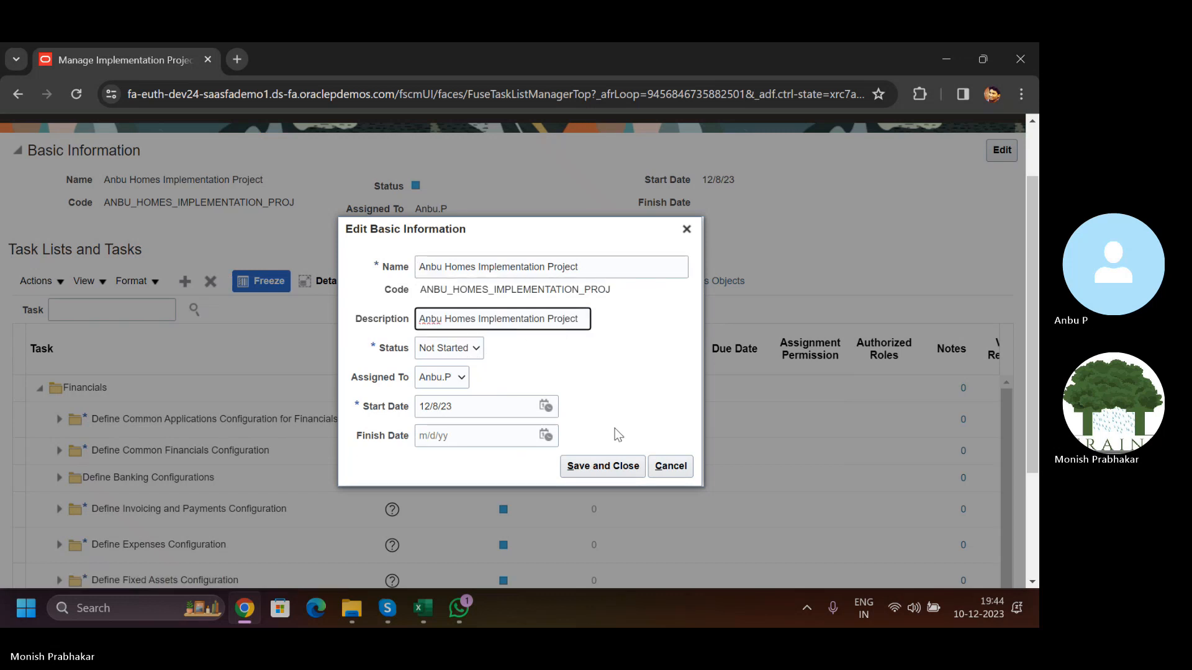
{"action": "left_click", "coordinate": [615, 471]}
{"action": "scroll", "coordinate": [92, 435], "scroll_direction": "down", "scroll_amount": 5}
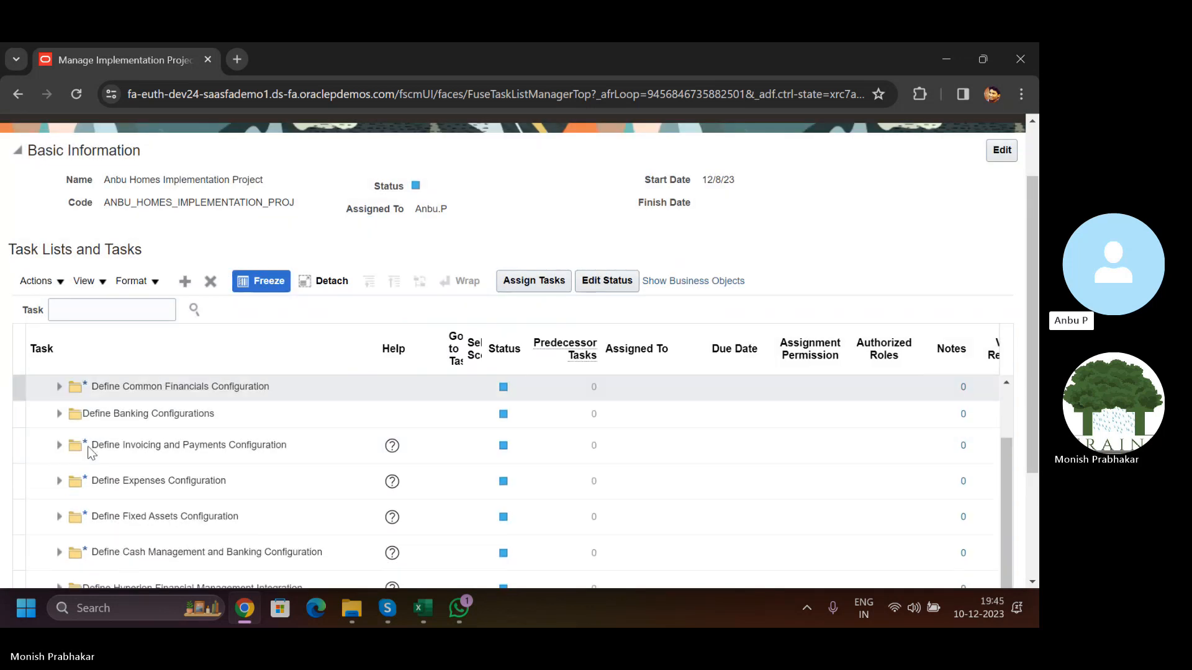
- Search the offerings that can be added to the project for "Rece", and restore the full list of offerings
{"action": "scroll", "coordinate": [92, 440], "scroll_direction": "up", "scroll_amount": 5}
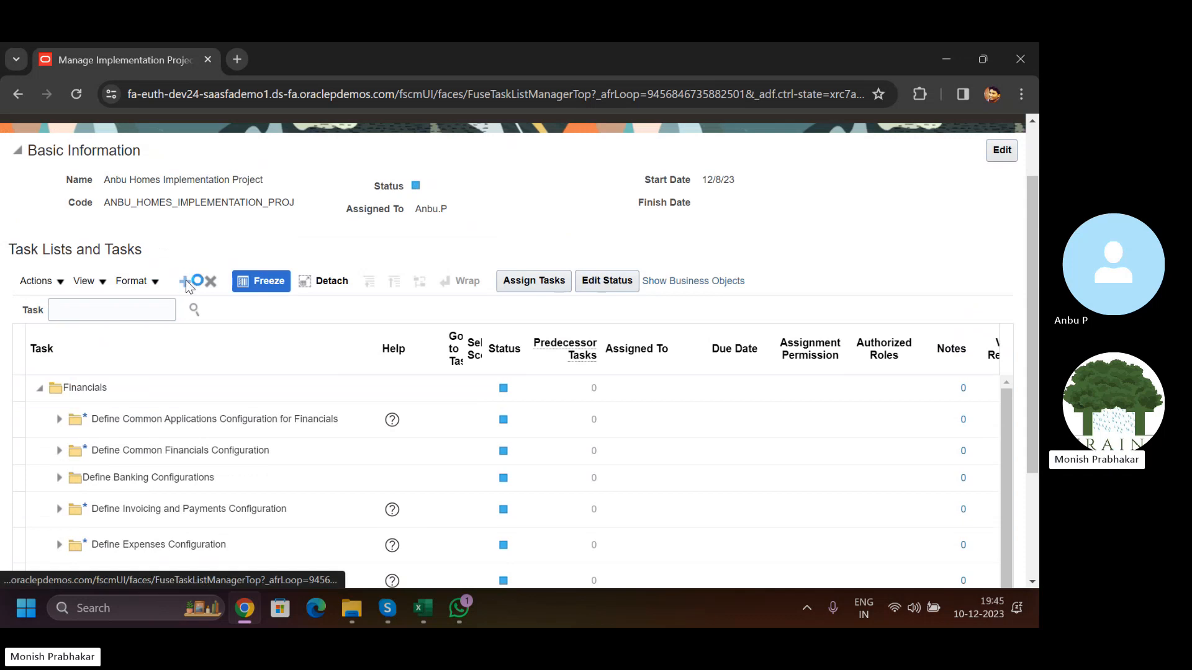
{"action": "left_click", "coordinate": [185, 281]}
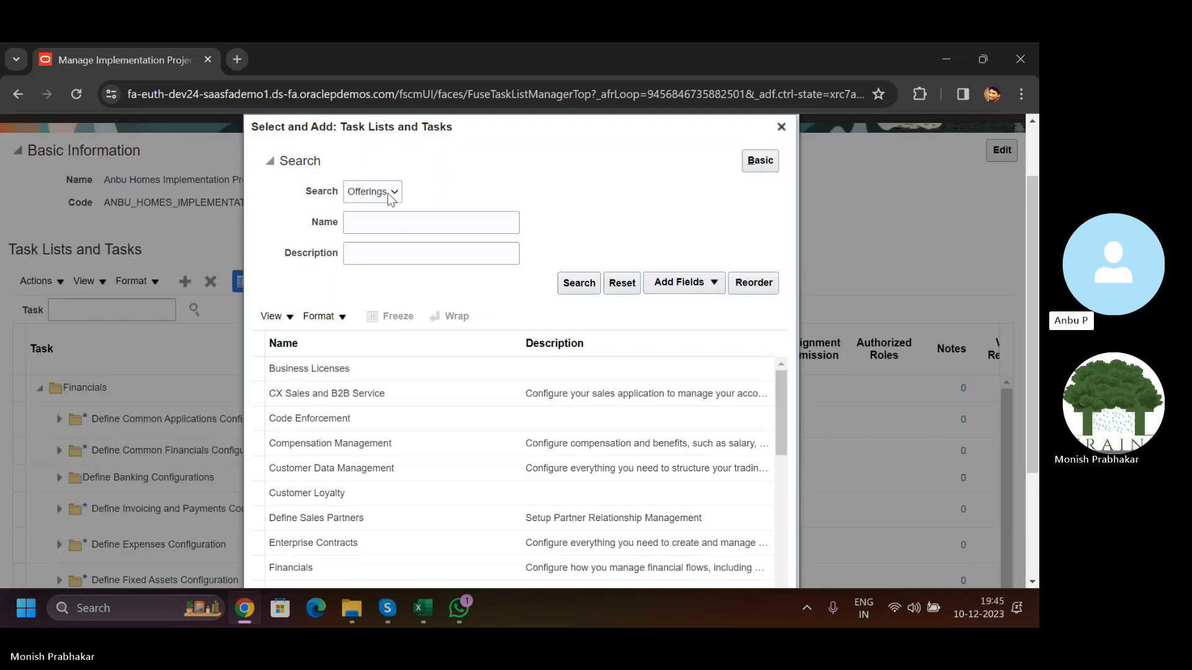
{"action": "left_click", "coordinate": [390, 198]}
{"action": "left_click", "coordinate": [389, 198]}
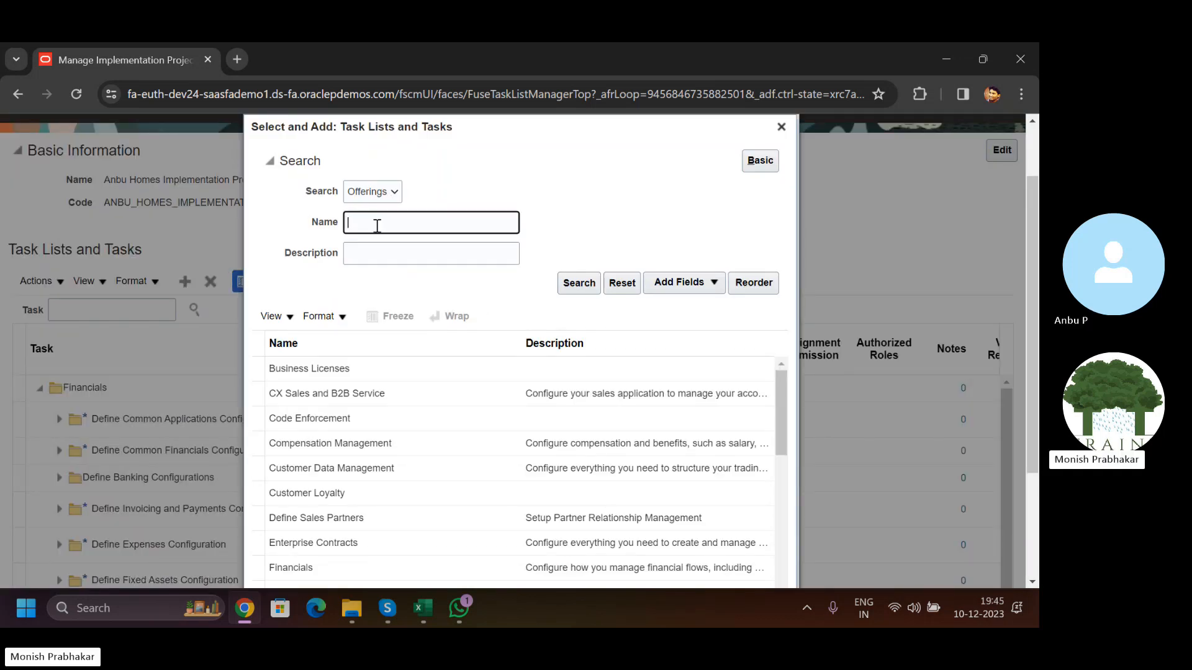
{"action": "key", "text": "Caps_Lock"}
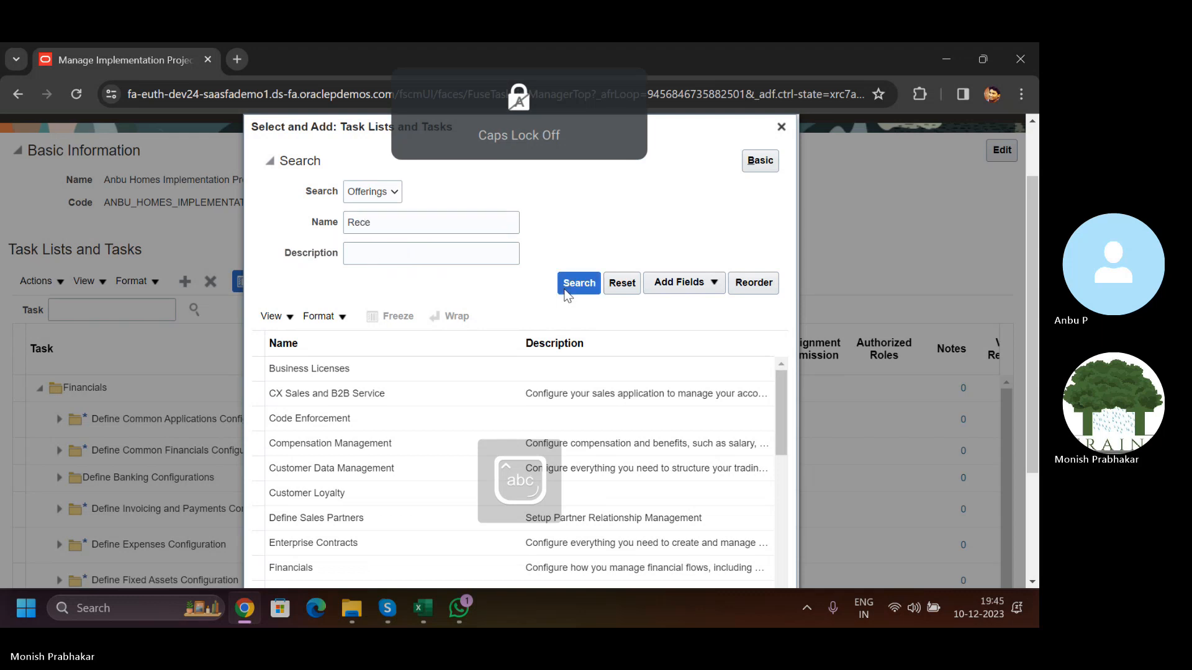
{"action": "left_click", "coordinate": [566, 289]}
{"action": "left_click", "coordinate": [334, 303]}
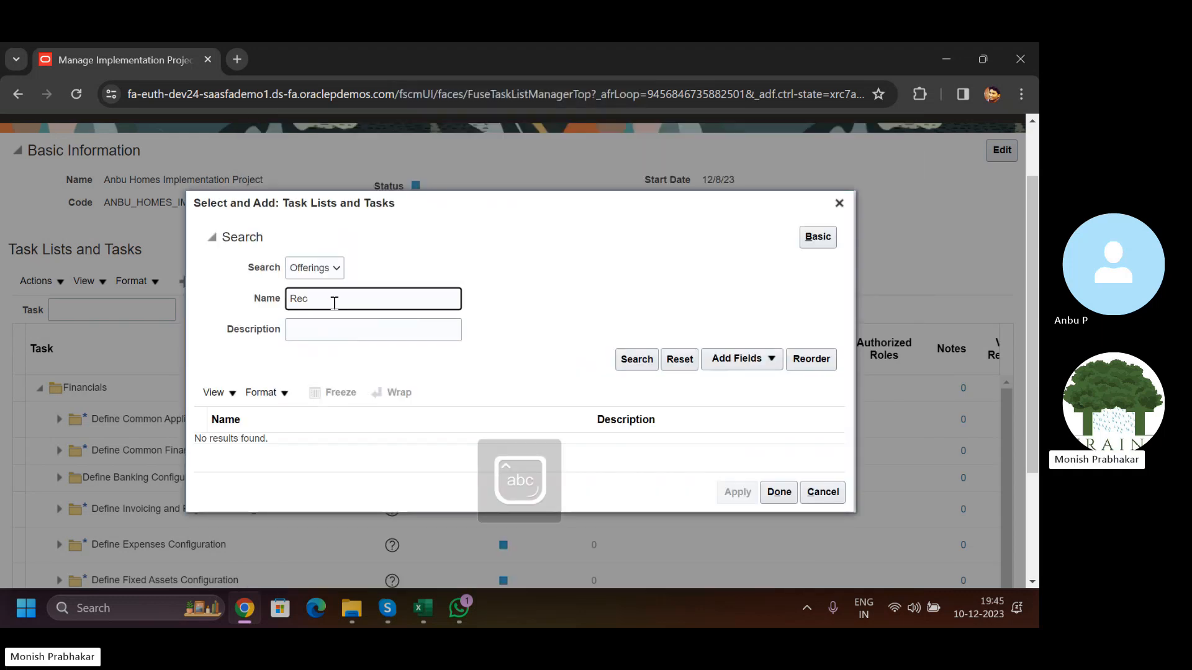
{"action": "key", "text": "Return"}
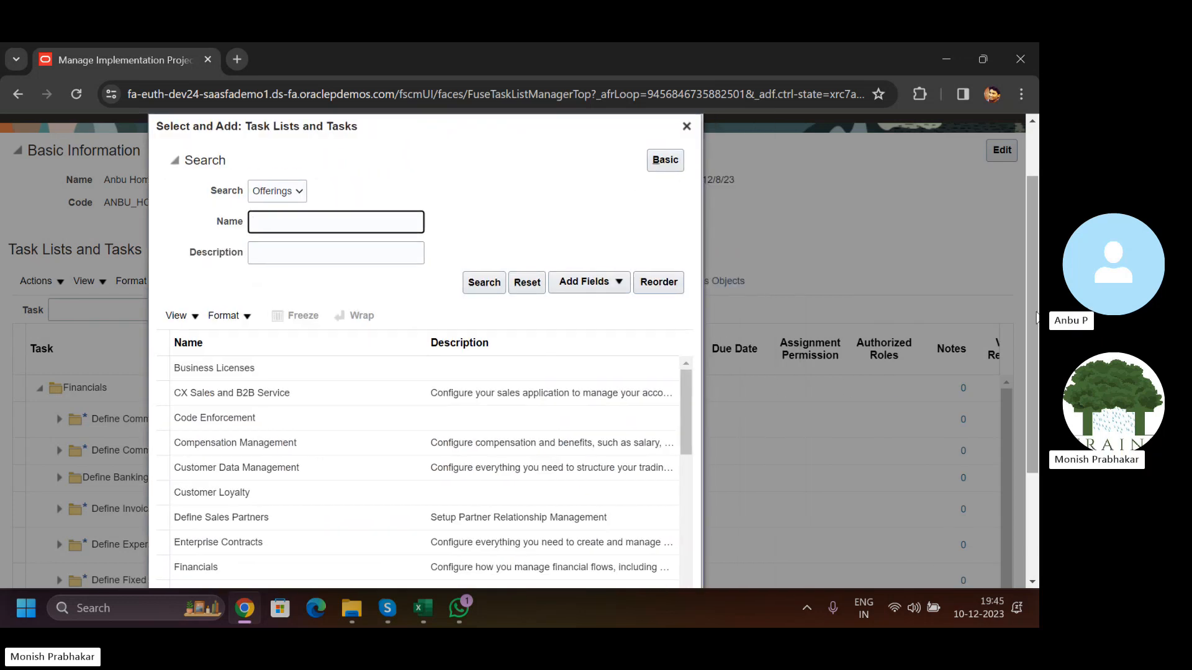
- Look through the names and descriptions of the addable offerings for a Receivables entry, and cancel the selection without adding any
{"action": "scroll", "coordinate": [683, 392], "scroll_direction": "down", "scroll_amount": 3}
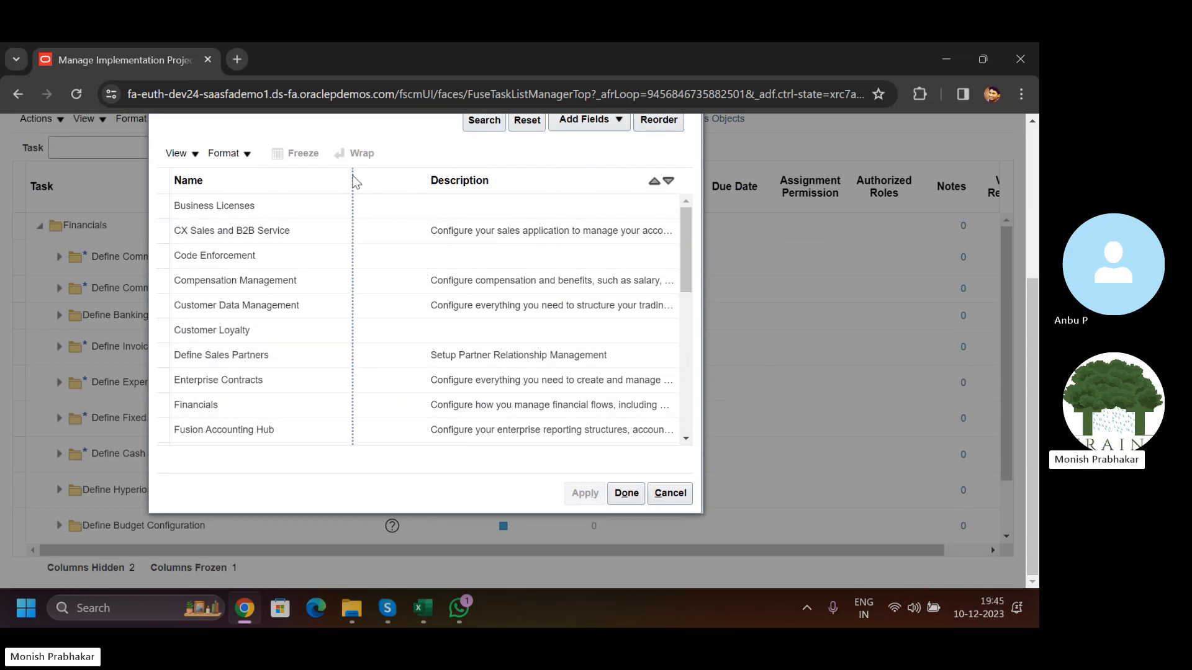
{"action": "left_click_drag", "start_coordinate": [356, 181], "coordinate": [352, 182]}
{"action": "left_click", "coordinate": [591, 381]}
{"action": "left_click", "coordinate": [685, 439]}
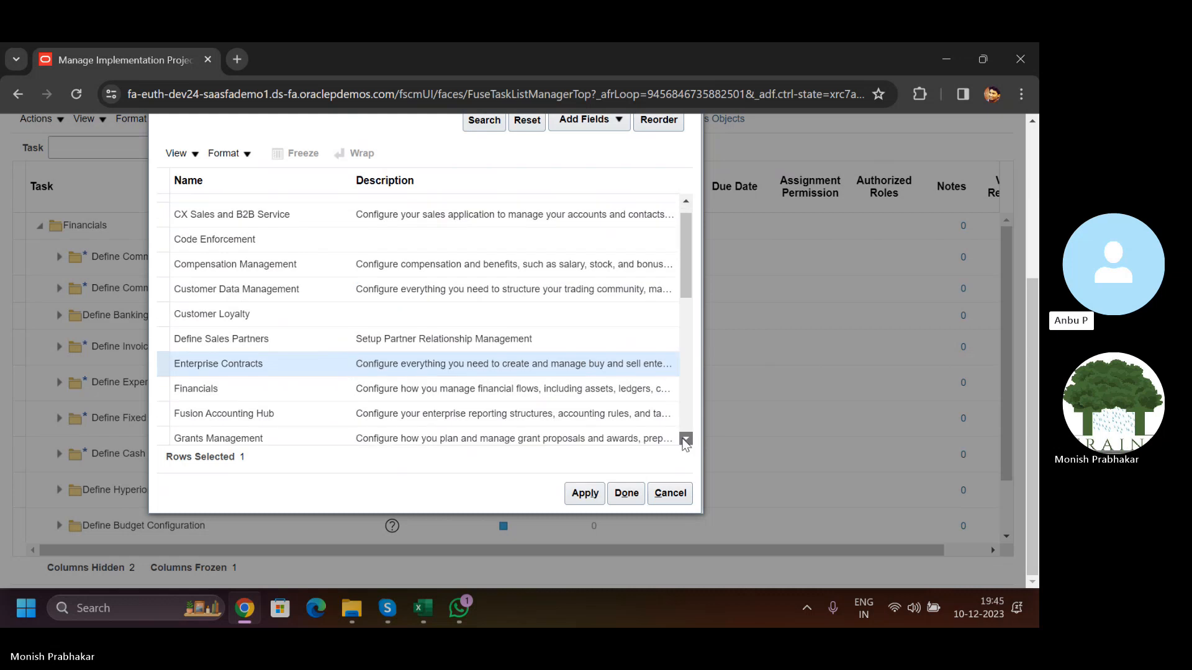
{"action": "left_click", "coordinate": [685, 440]}
{"action": "left_click", "coordinate": [685, 440]}
{"action": "left_click", "coordinate": [686, 440]}
{"action": "left_click", "coordinate": [685, 440]}
{"action": "left_click", "coordinate": [685, 440]}
{"action": "left_click", "coordinate": [685, 440]}
{"action": "left_click", "coordinate": [686, 440]}
{"action": "left_click", "coordinate": [685, 440]}
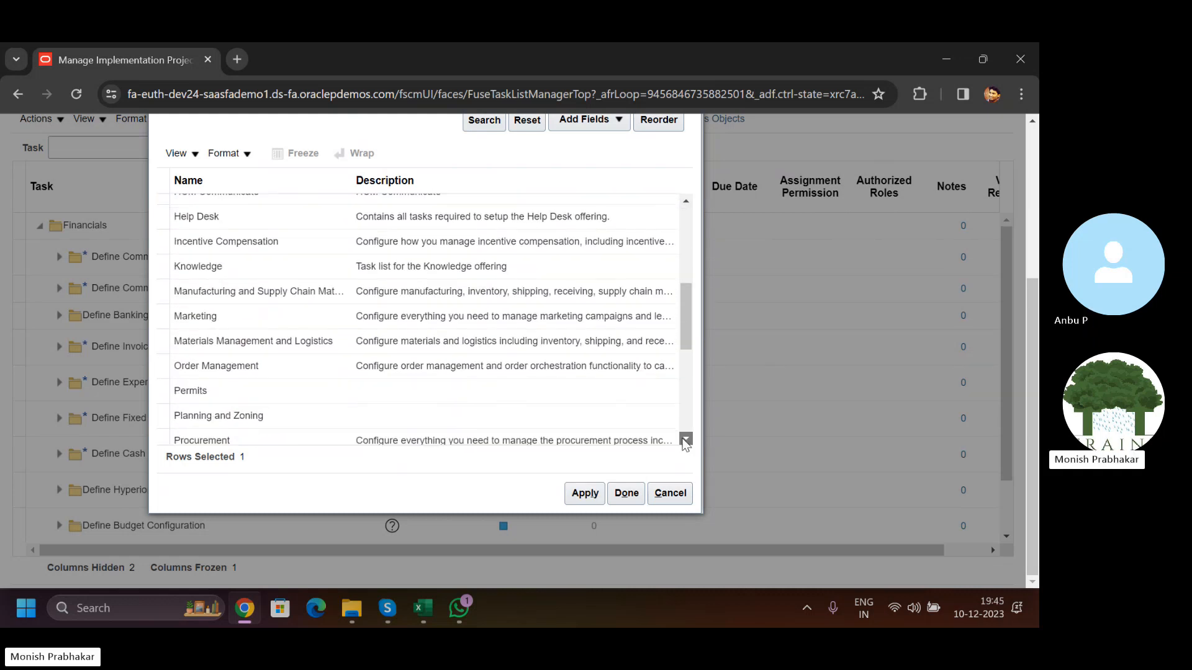
{"action": "left_click", "coordinate": [685, 440]}
{"action": "left_click", "coordinate": [685, 440]}
{"action": "left_click", "coordinate": [685, 440]}
{"action": "left_click", "coordinate": [685, 440]}
{"action": "left_click", "coordinate": [685, 440]}
{"action": "left_click", "coordinate": [686, 440]}
{"action": "left_click", "coordinate": [686, 441]}
{"action": "left_click", "coordinate": [686, 441]}
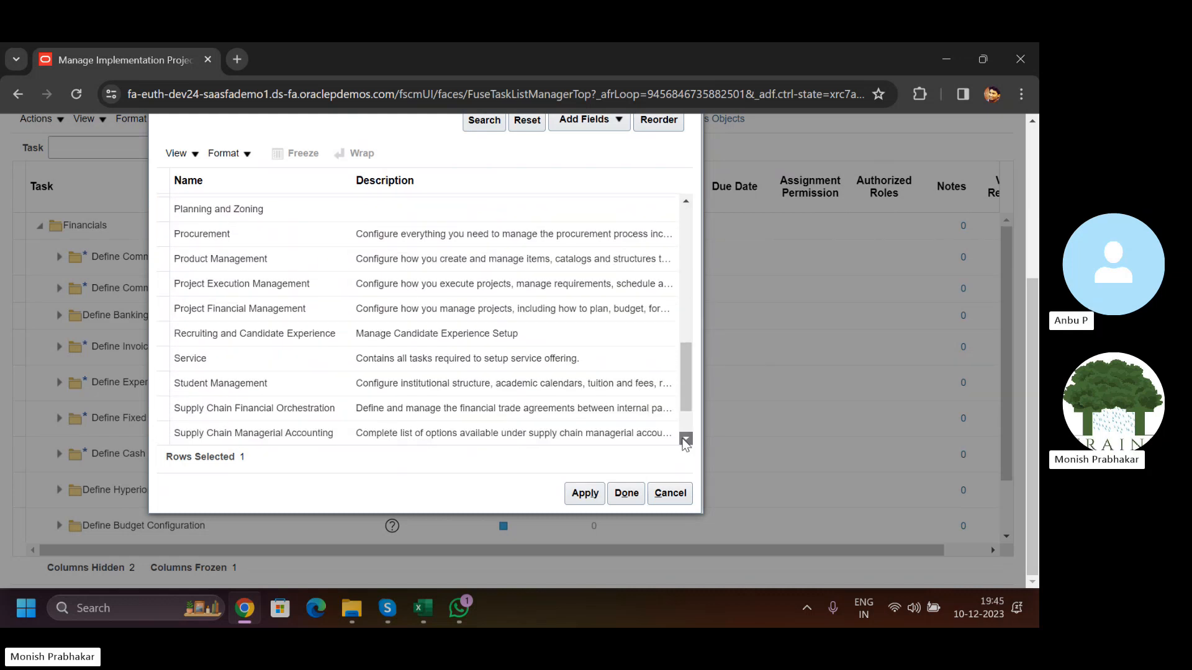
{"action": "left_click", "coordinate": [685, 440]}
{"action": "left_click", "coordinate": [685, 441]}
{"action": "left_click", "coordinate": [685, 440]}
{"action": "scroll", "coordinate": [683, 362], "scroll_direction": "up", "scroll_amount": 3}
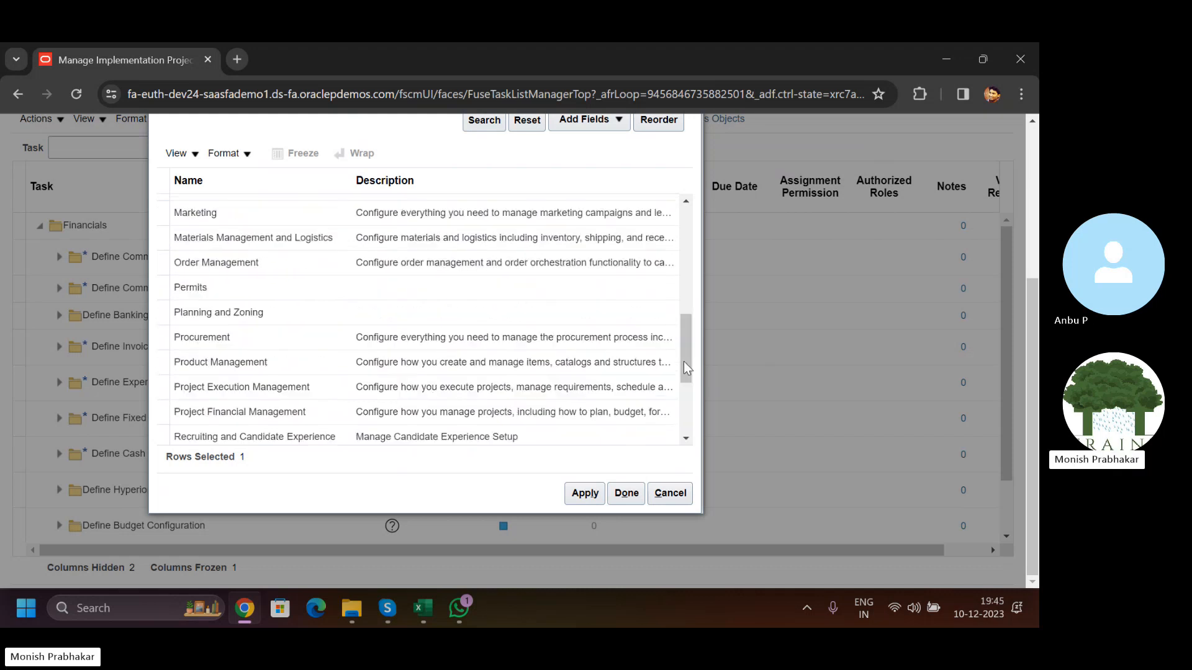
{"action": "scroll", "coordinate": [684, 362], "scroll_direction": "up", "scroll_amount": 5}
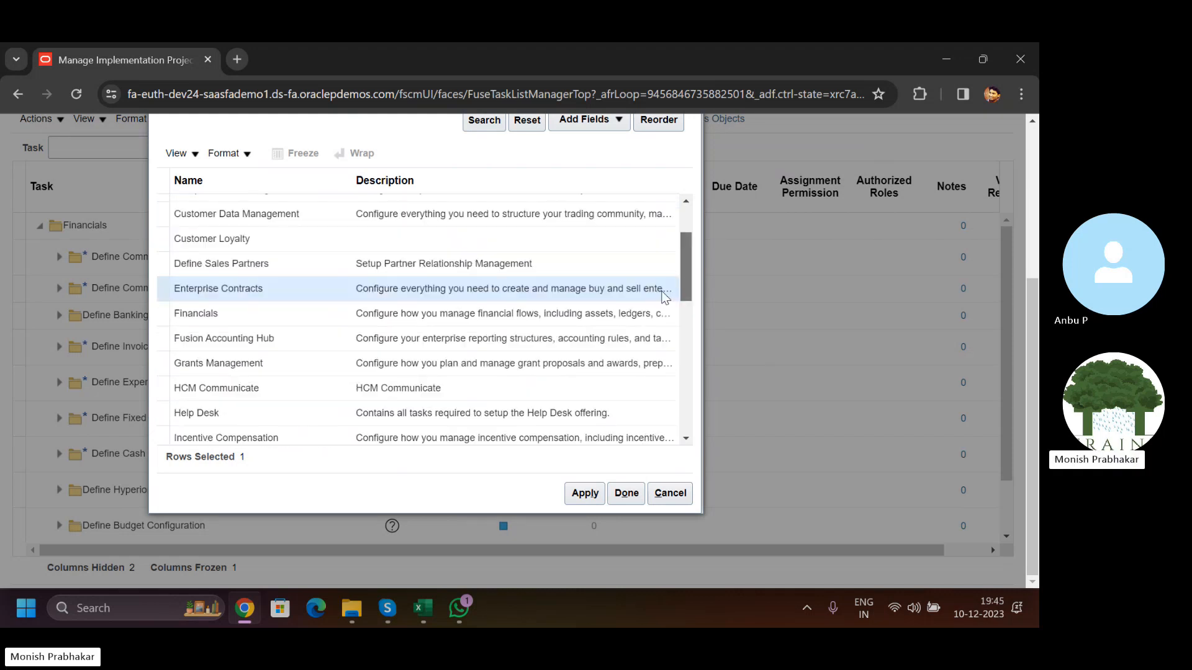
{"action": "left_click", "coordinate": [500, 312]}
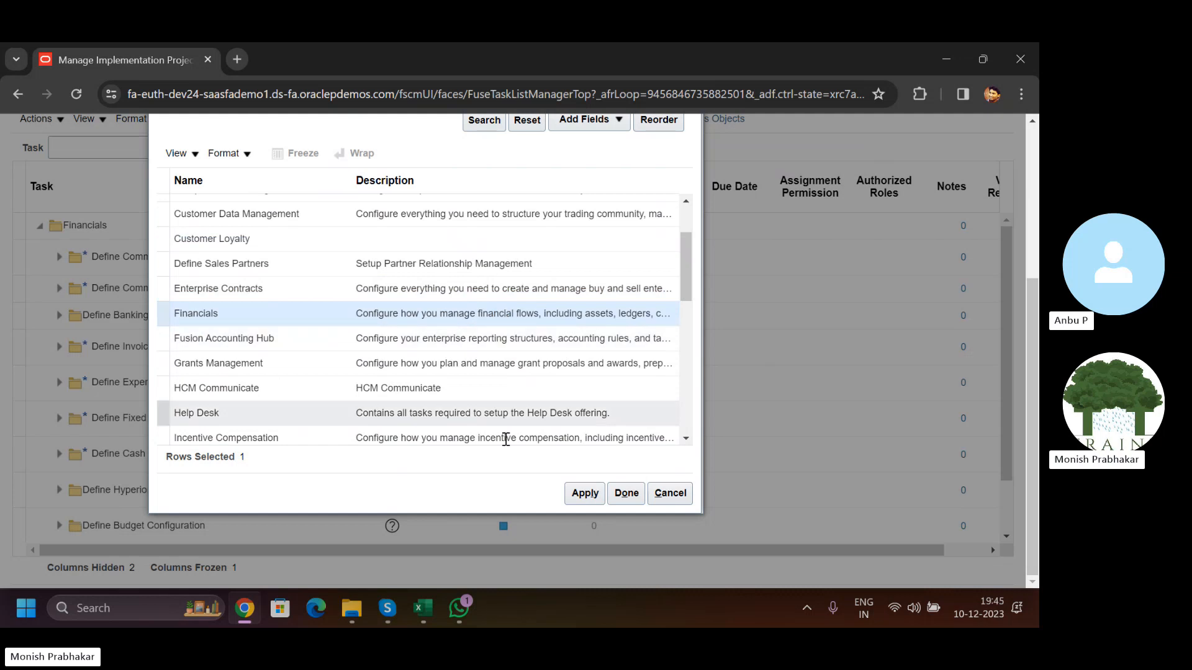
{"action": "left_click", "coordinate": [670, 494]}
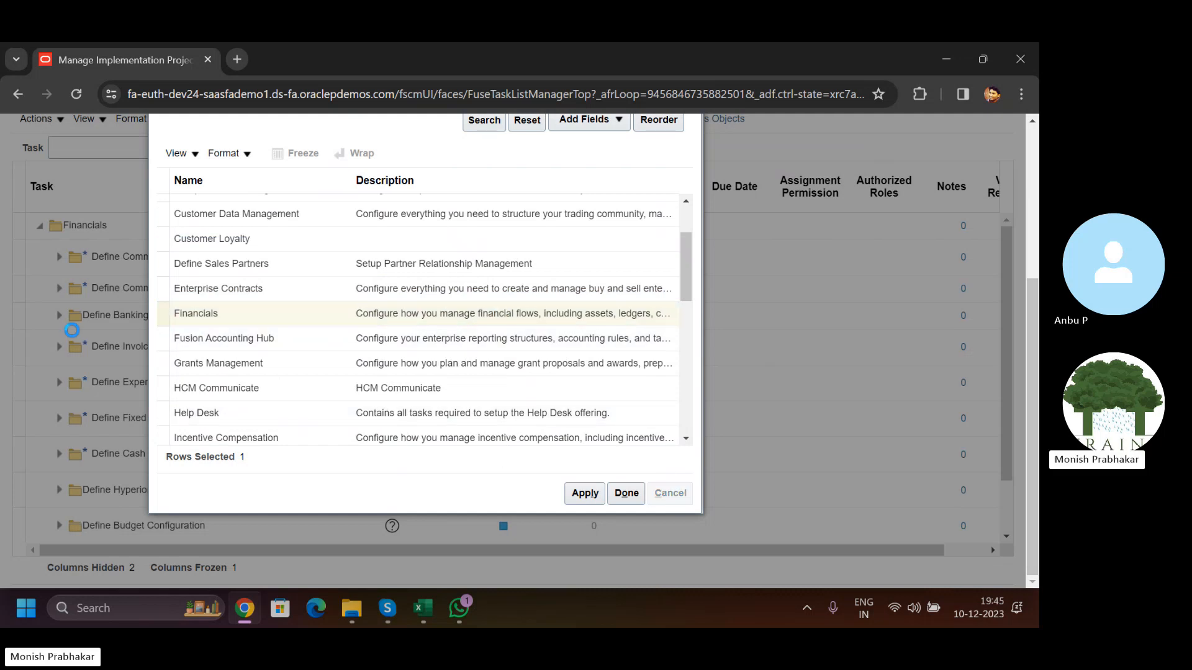
- Search the project's task lists again for "Manage Rece" and clear the search to return to the task hierarchy
{"action": "scroll", "coordinate": [161, 413], "scroll_direction": "down", "scroll_amount": 1}
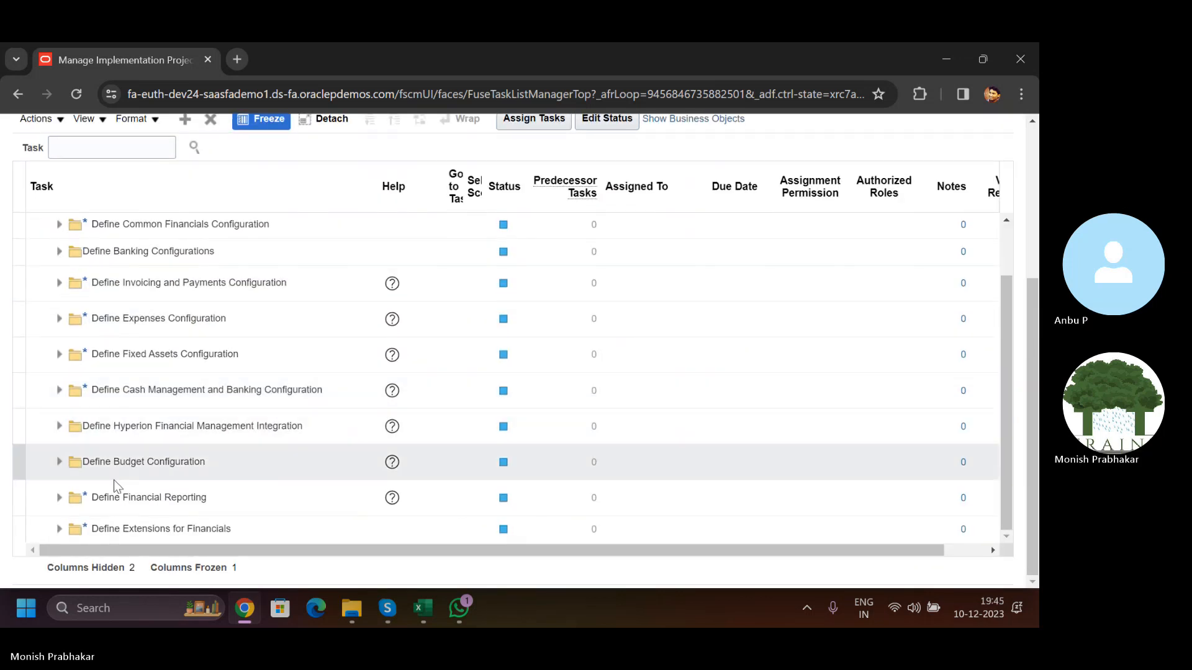
{"action": "scroll", "coordinate": [97, 373], "scroll_direction": "up", "scroll_amount": 5}
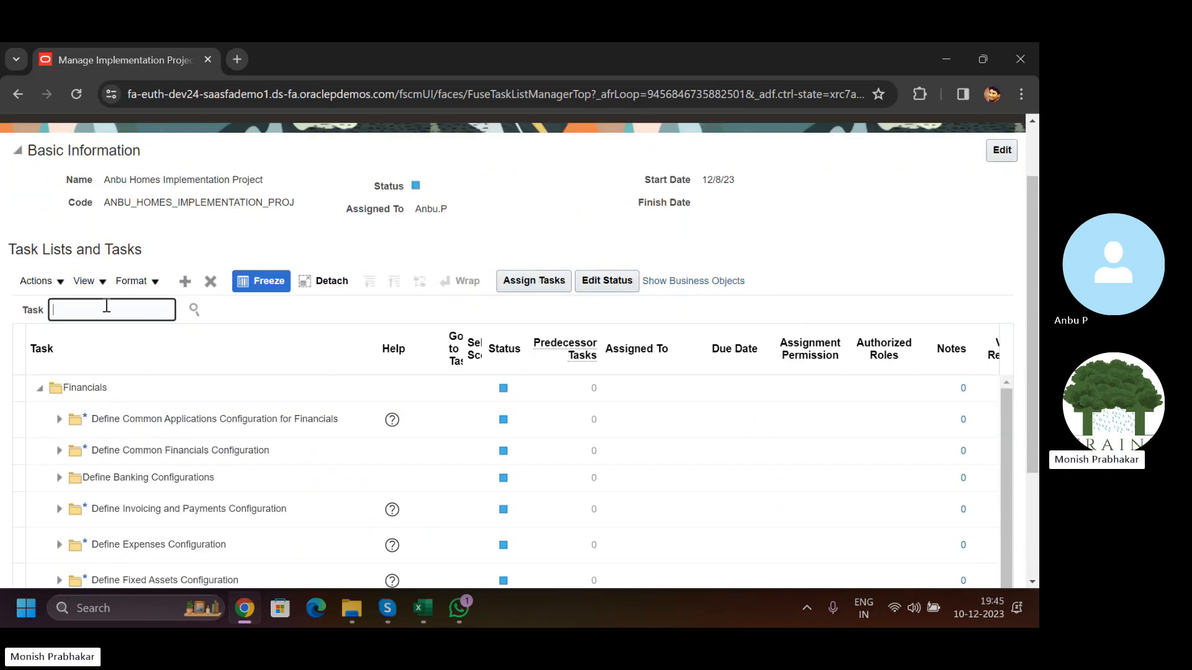
{"action": "key", "text": "Caps_Lock"}
{"action": "type", "text": "M"}
{"action": "key", "text": "Caps_Lock"}
{"action": "type", "text": "naga e"}
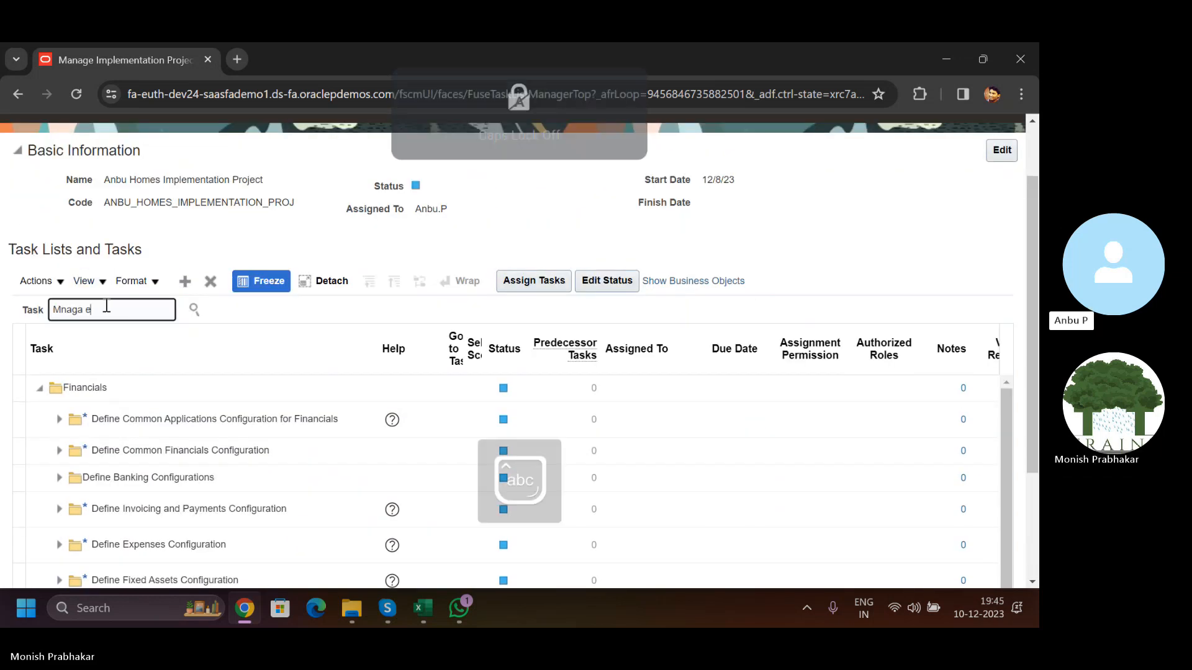
{"action": "key", "text": "BackSpace"}
{"action": "key", "text": "BackSpace"}
{"action": "key", "text": "BackSpace"}
{"action": "key", "text": "BackSpace"}
{"action": "type", "text": "nage"}
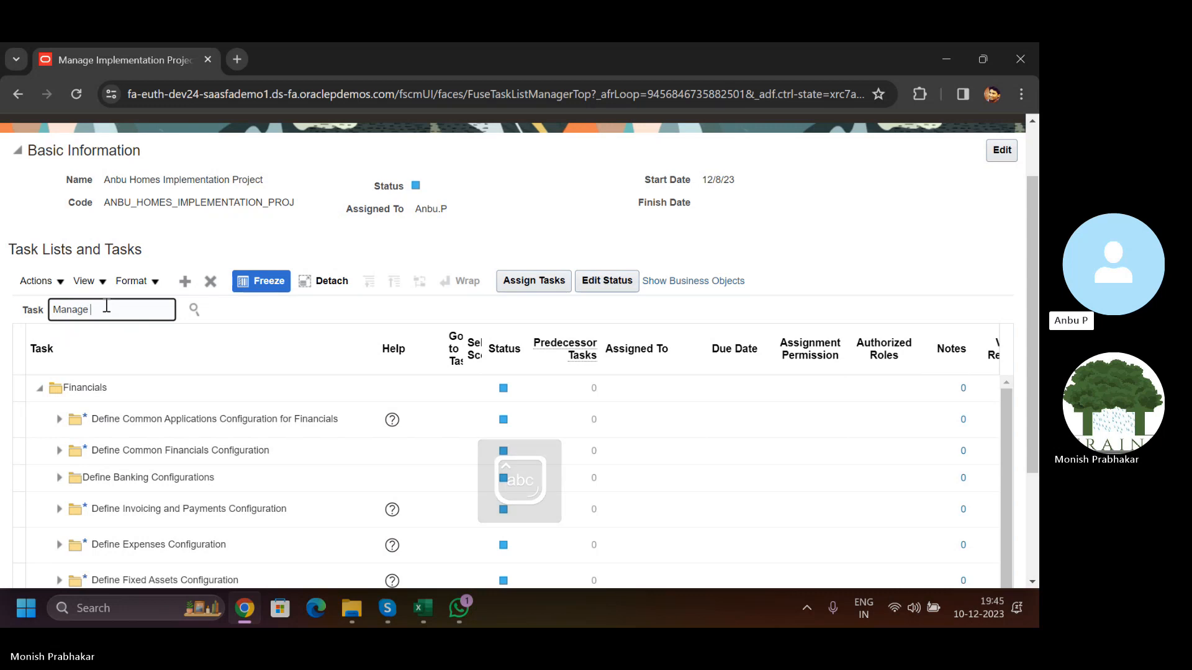
{"action": "key", "text": "Caps_Lock"}
{"action": "type", "text": "R"}
{"action": "key", "text": "Caps_Lock"}
{"action": "type", "text": "ele"}
{"action": "key", "text": "Return"}
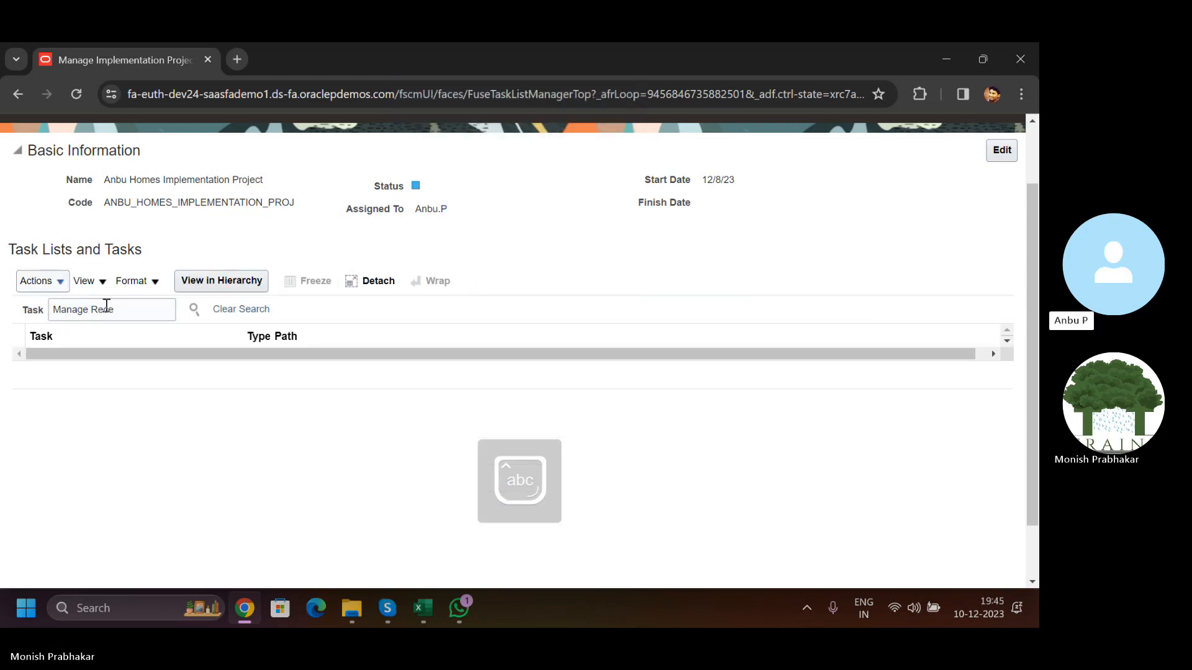
{"action": "left_click", "coordinate": [113, 308]}
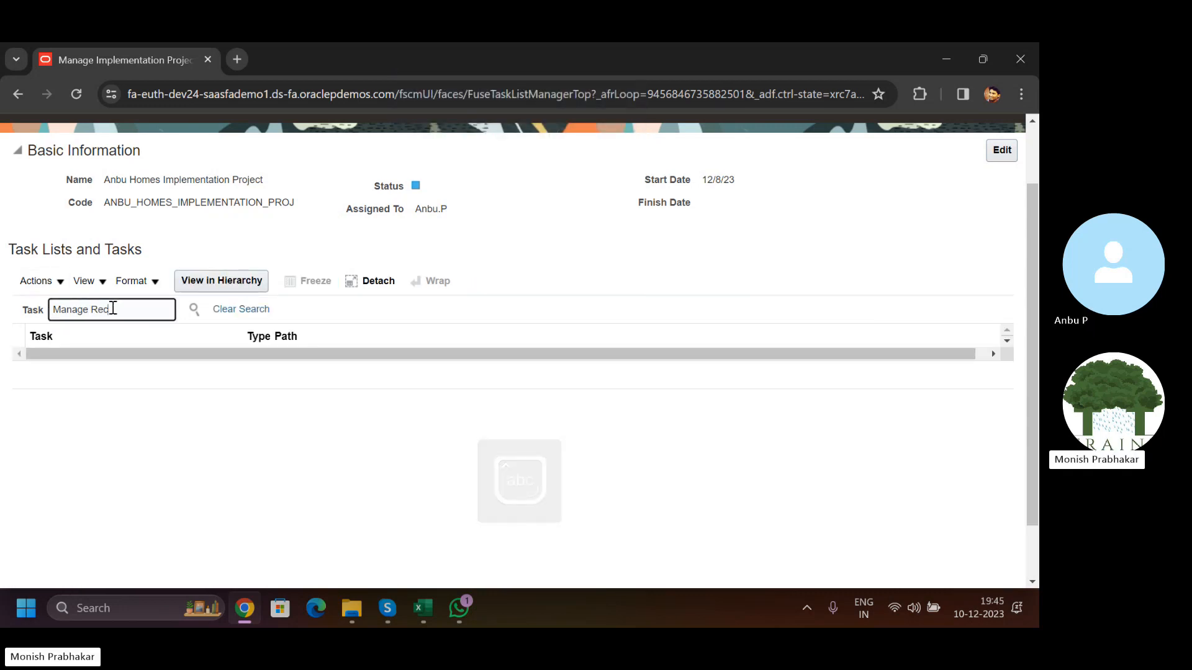
{"action": "left_click", "coordinate": [230, 309]}
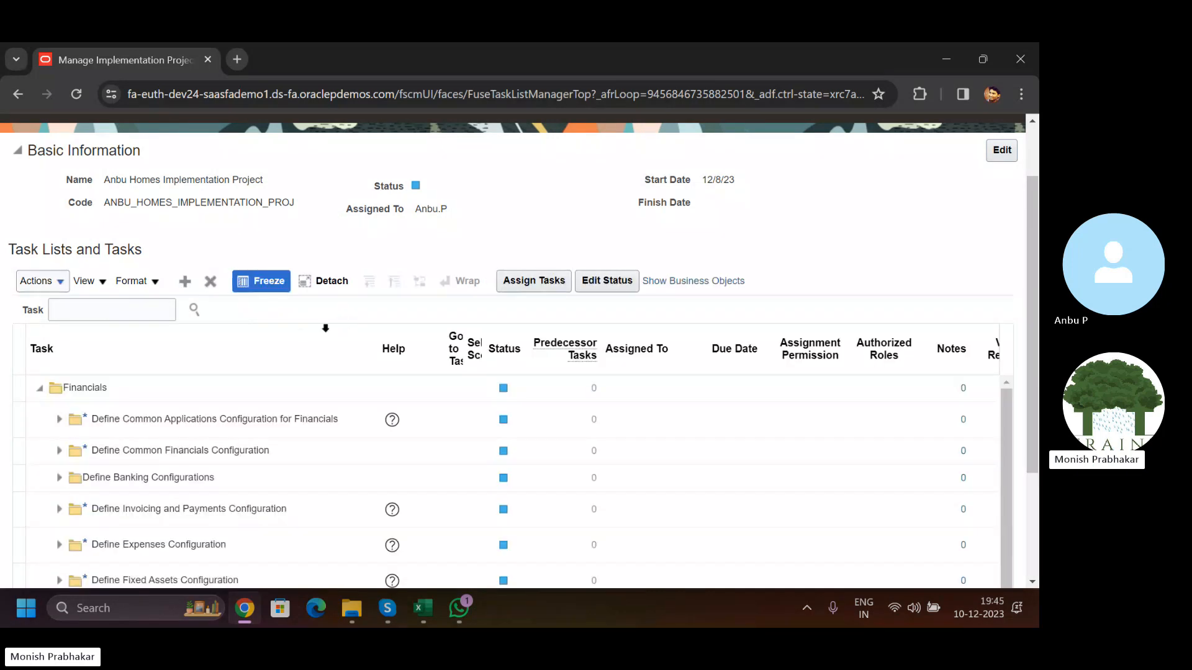
- Check the subtasks of Define Common Applications Configuration for Financials and Define Common Financials Configuration, and collapse the former folder
{"action": "scroll", "coordinate": [184, 439], "scroll_direction": "down", "scroll_amount": 3}
{"action": "scroll", "coordinate": [165, 431], "scroll_direction": "up", "scroll_amount": 4}
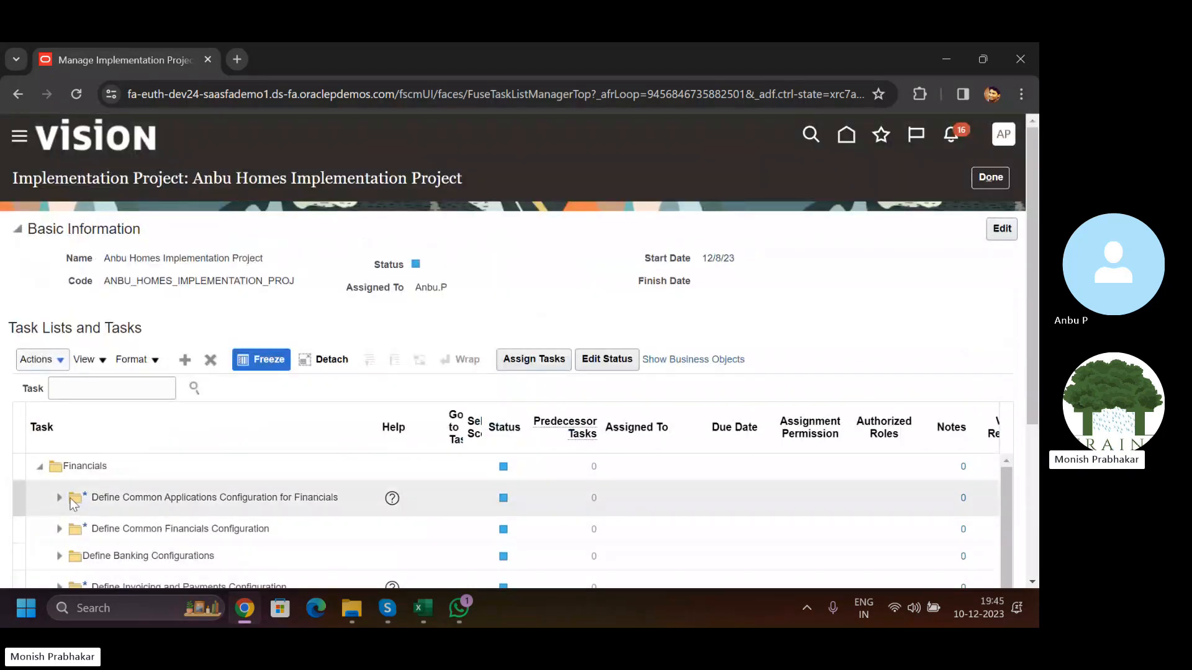
{"action": "left_click", "coordinate": [59, 498]}
{"action": "scroll", "coordinate": [429, 494], "scroll_direction": "down", "scroll_amount": 5}
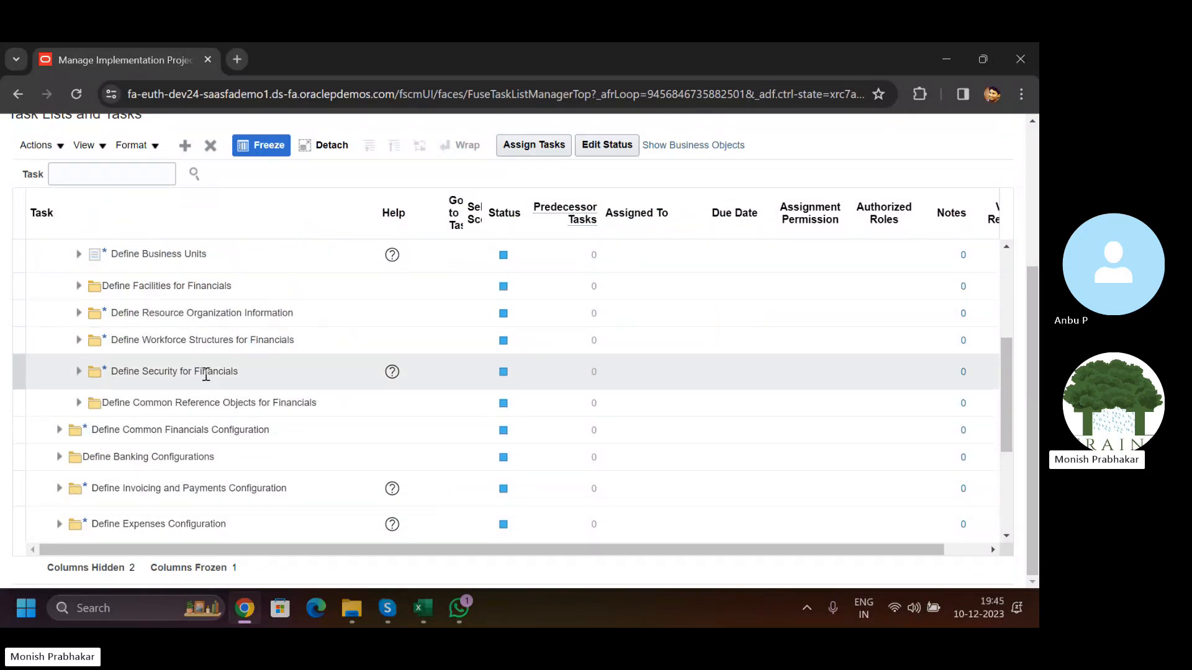
{"action": "left_click", "coordinate": [59, 429]}
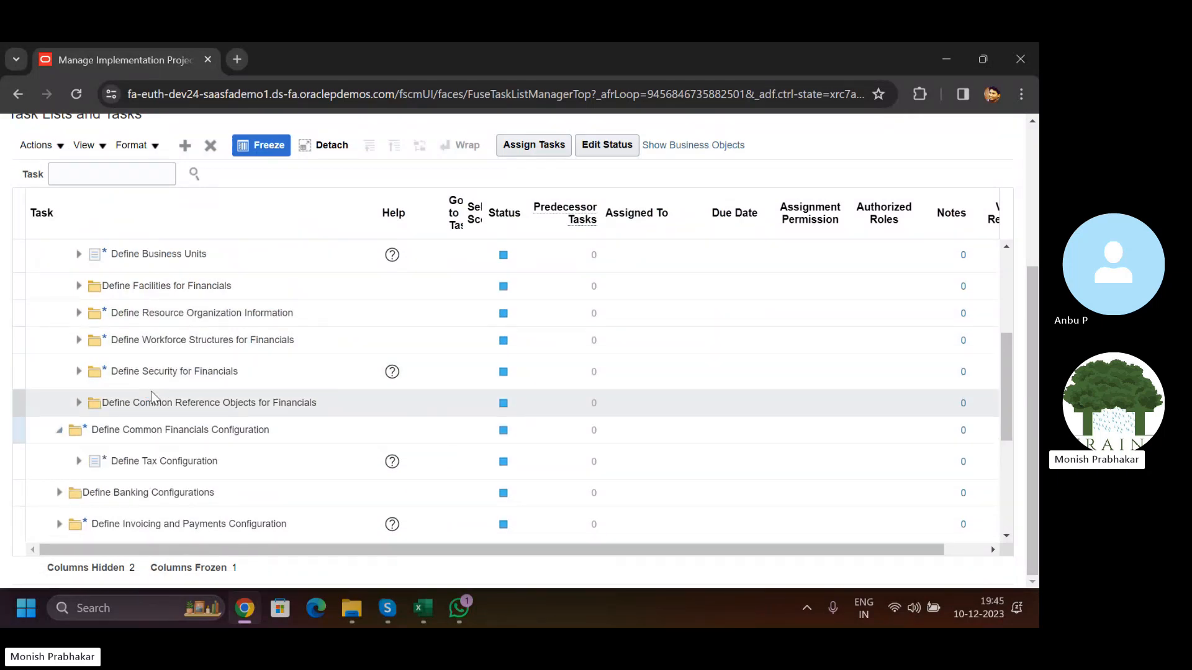
{"action": "scroll", "coordinate": [152, 397], "scroll_direction": "down", "scroll_amount": 5}
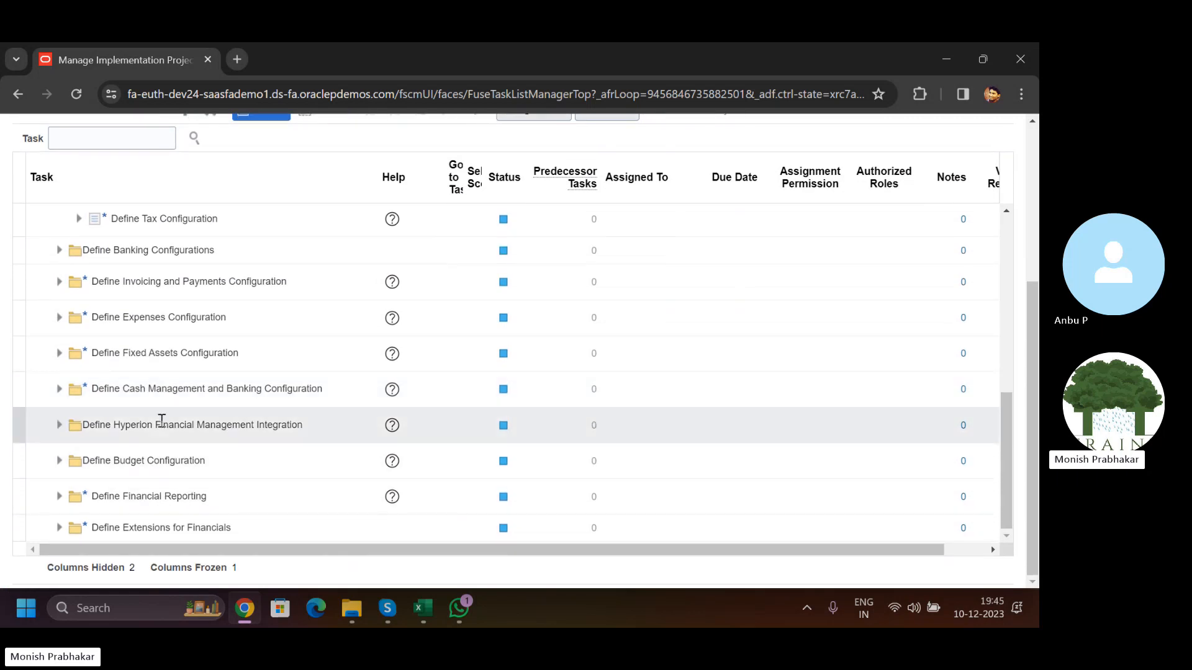
{"action": "scroll", "coordinate": [161, 421], "scroll_direction": "up", "scroll_amount": 10}
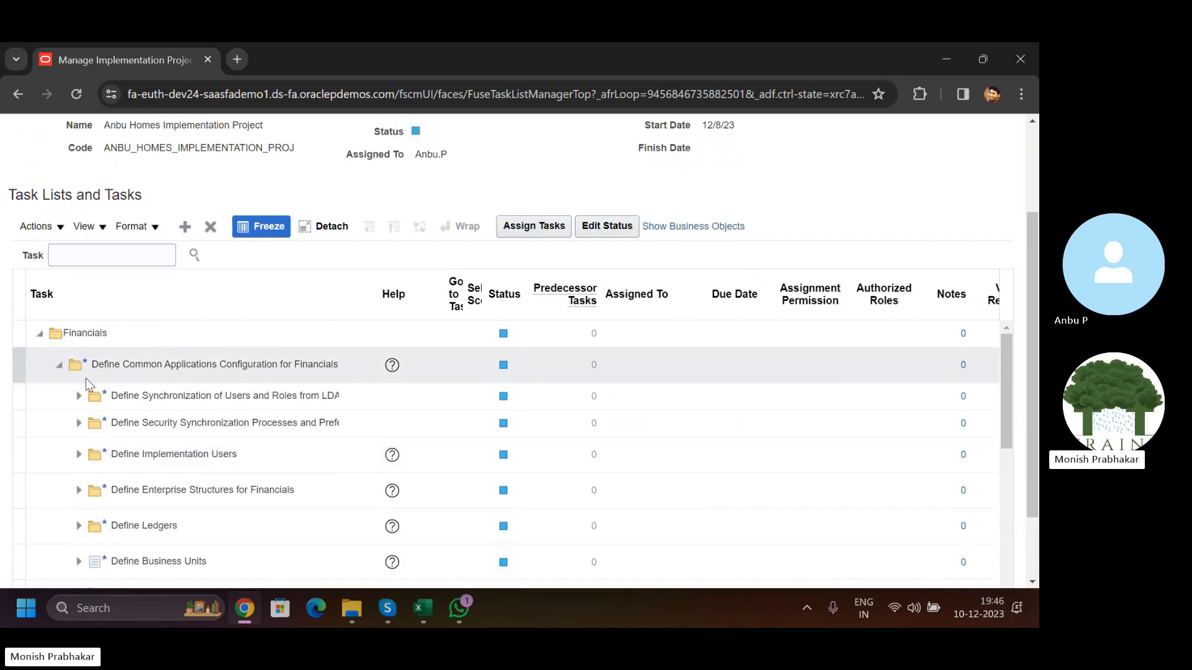
{"action": "left_click", "coordinate": [58, 366]}
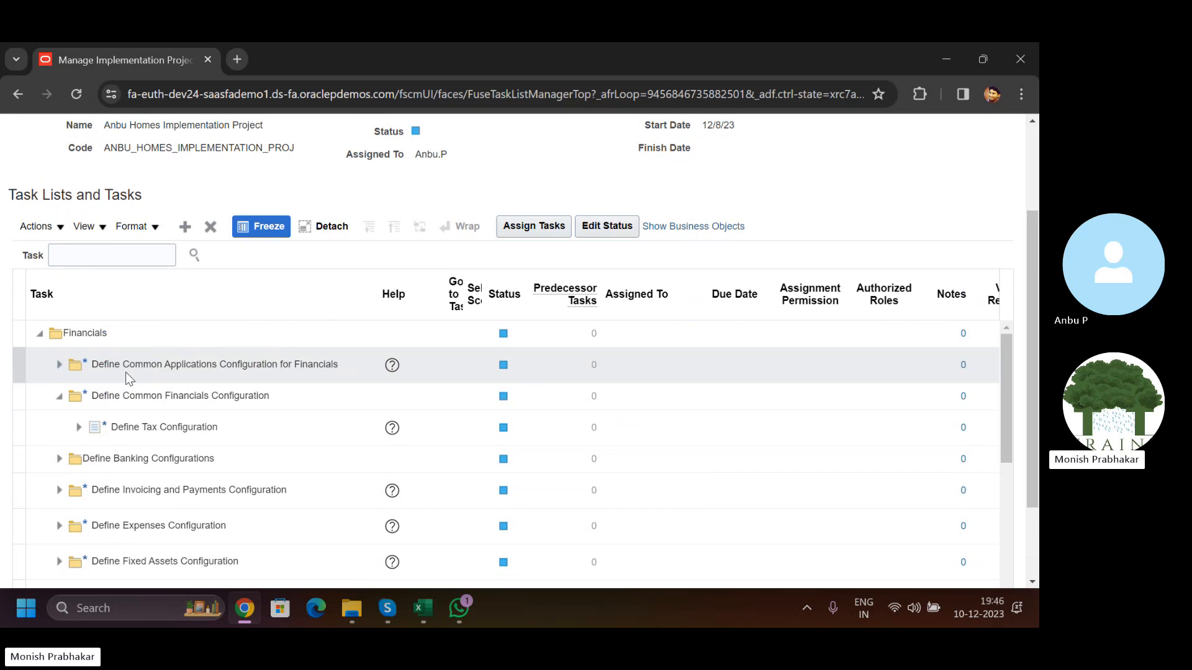
- Check the addable offerings once more, close the selection without adding any, and return to the implementation projects list
{"action": "left_click", "coordinate": [185, 226]}
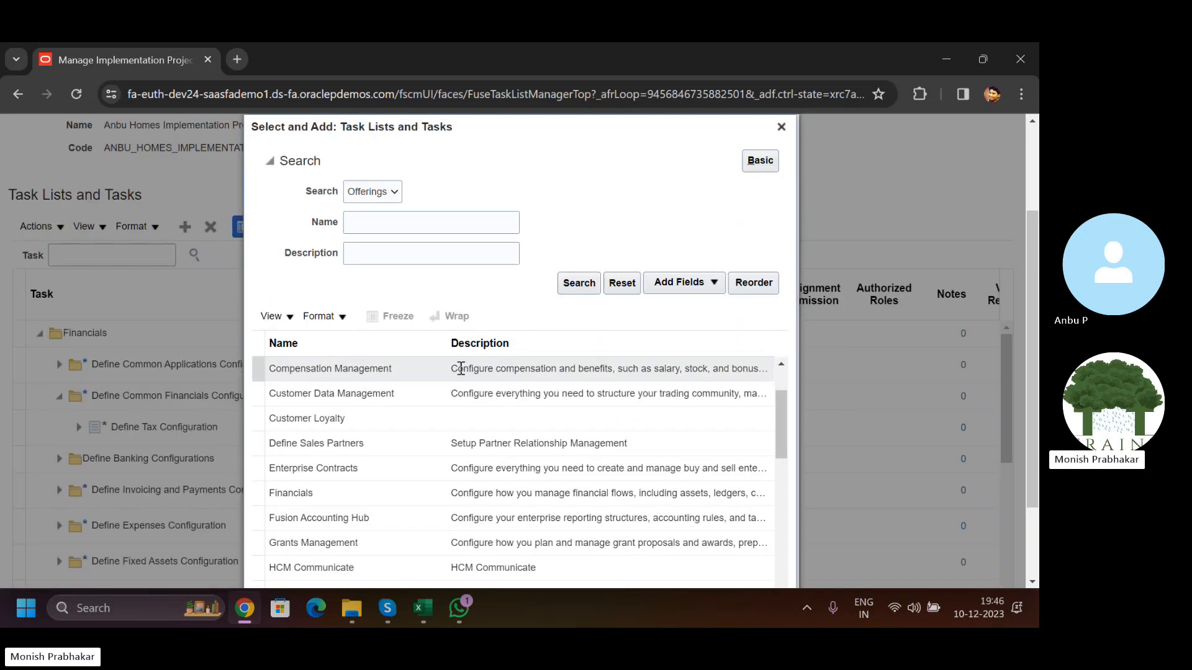
{"action": "left_click", "coordinate": [471, 422]}
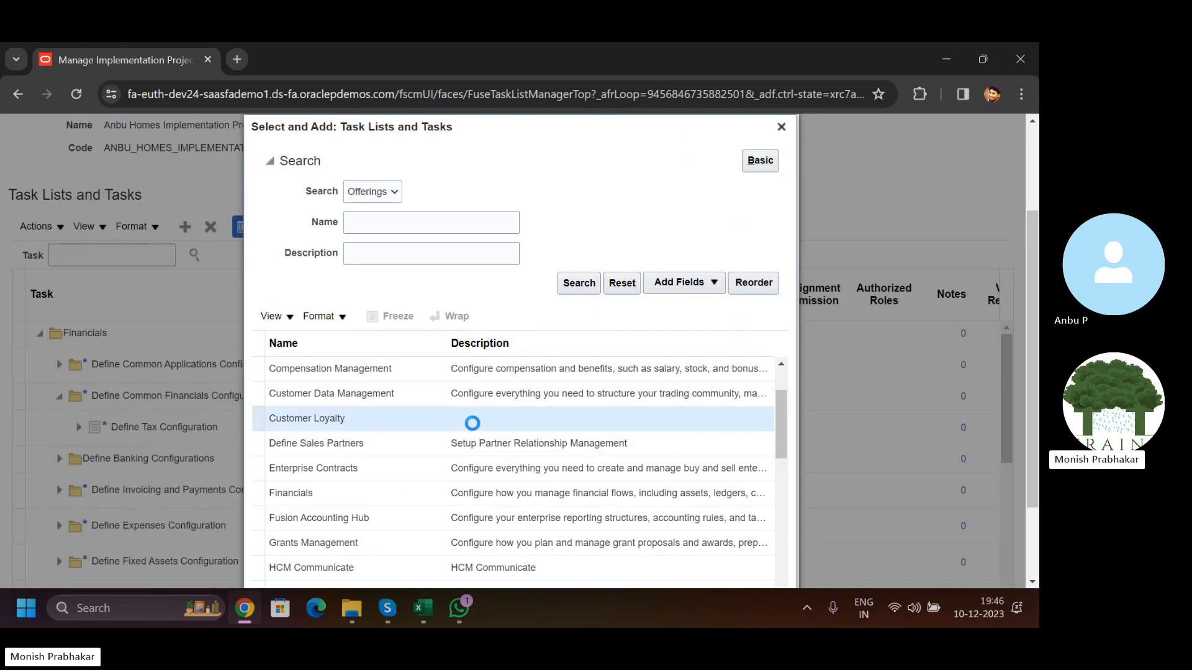
{"action": "left_click", "coordinate": [602, 470]}
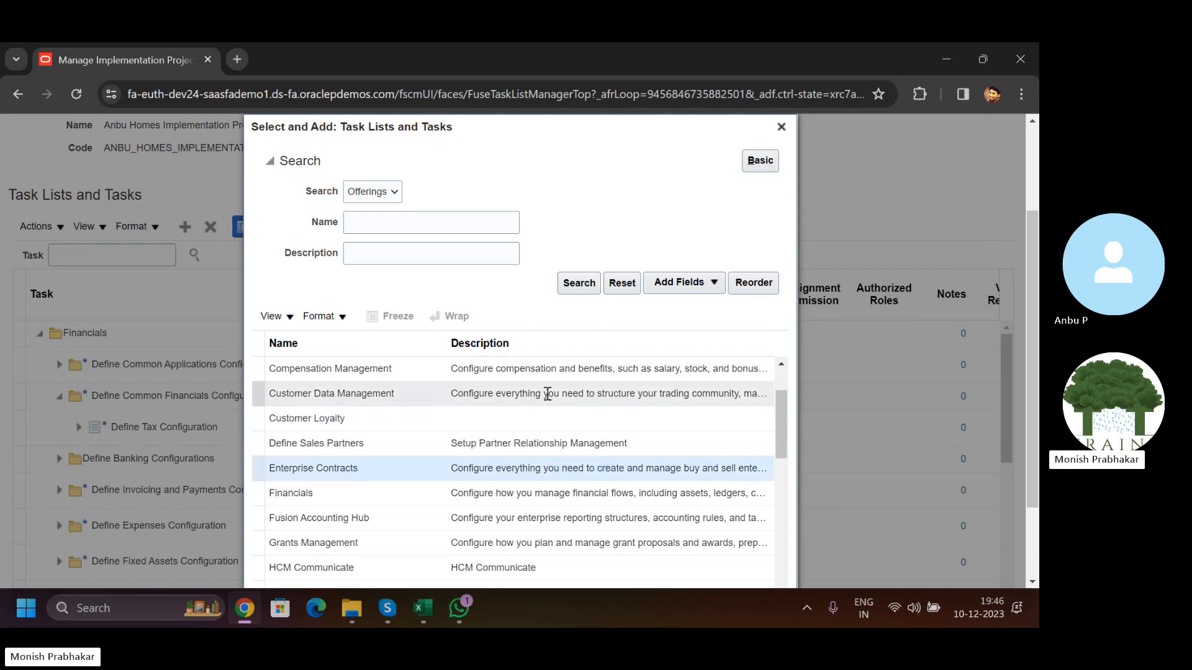
{"action": "left_click", "coordinate": [781, 127]}
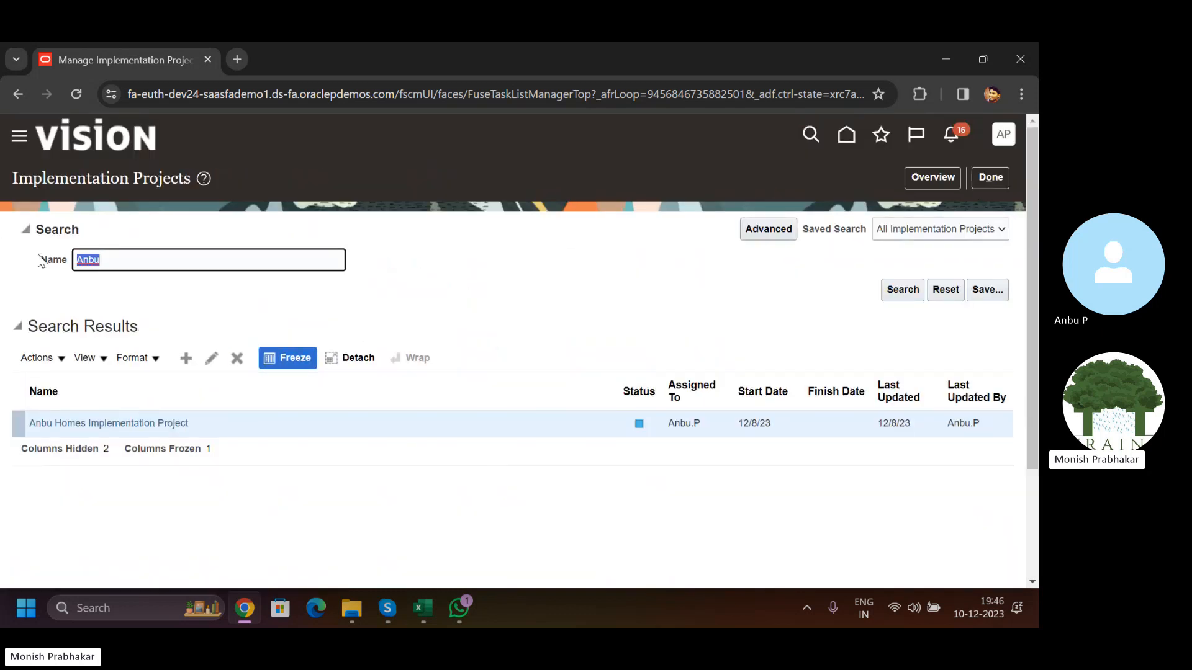
- Remove the name filter, list all implementation projects, and open the MP Implementation Project
{"action": "key", "text": "BackSpace"}
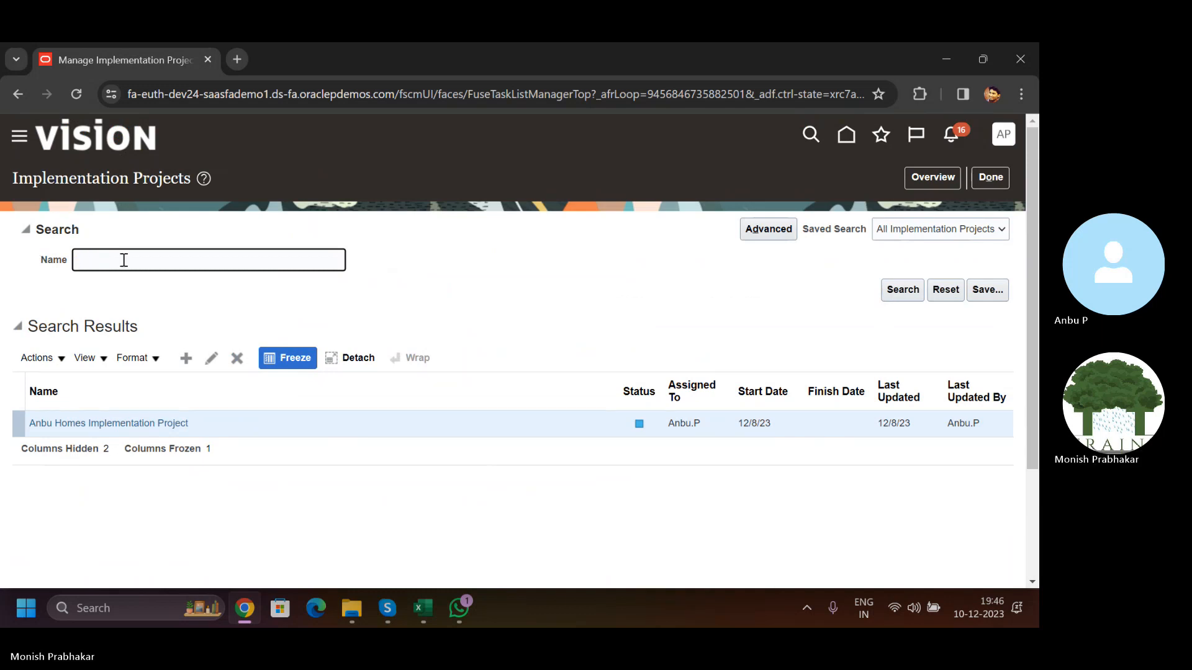
{"action": "key", "text": "Return"}
{"action": "scroll", "coordinate": [53, 453], "scroll_direction": "down", "scroll_amount": 1}
{"action": "left_click", "coordinate": [72, 422]}
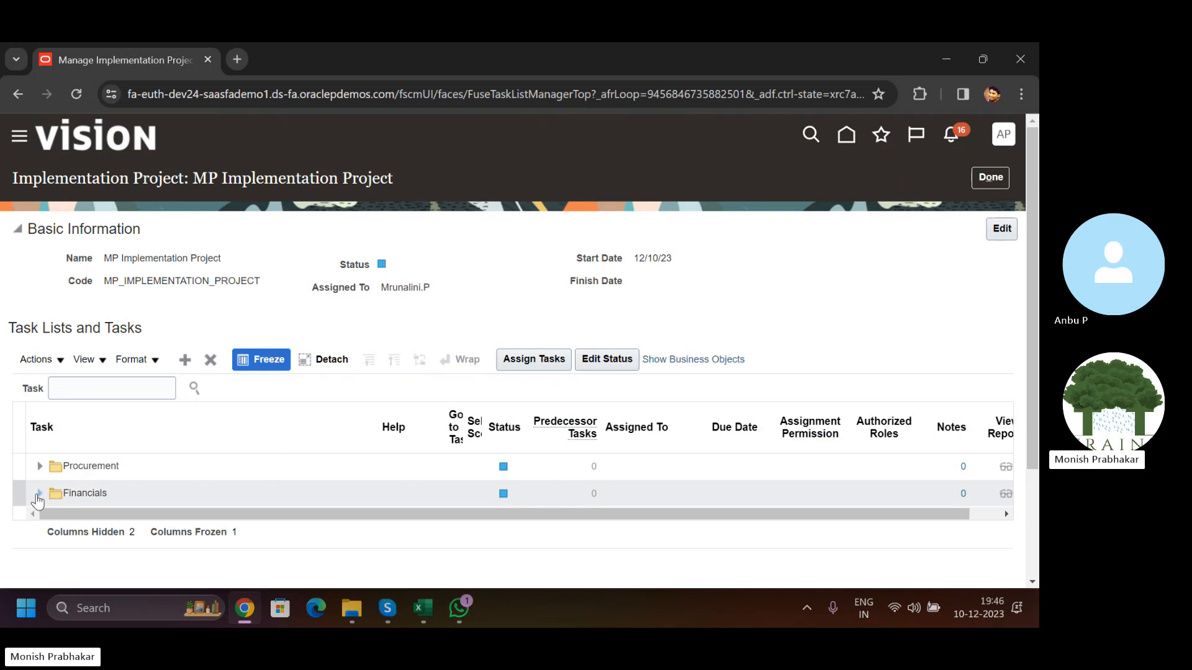
- Expand the Financials task list and its Define Receivables Configuration folder
{"action": "left_click", "coordinate": [39, 497]}
{"action": "scroll", "coordinate": [124, 401], "scroll_direction": "down", "scroll_amount": 4}
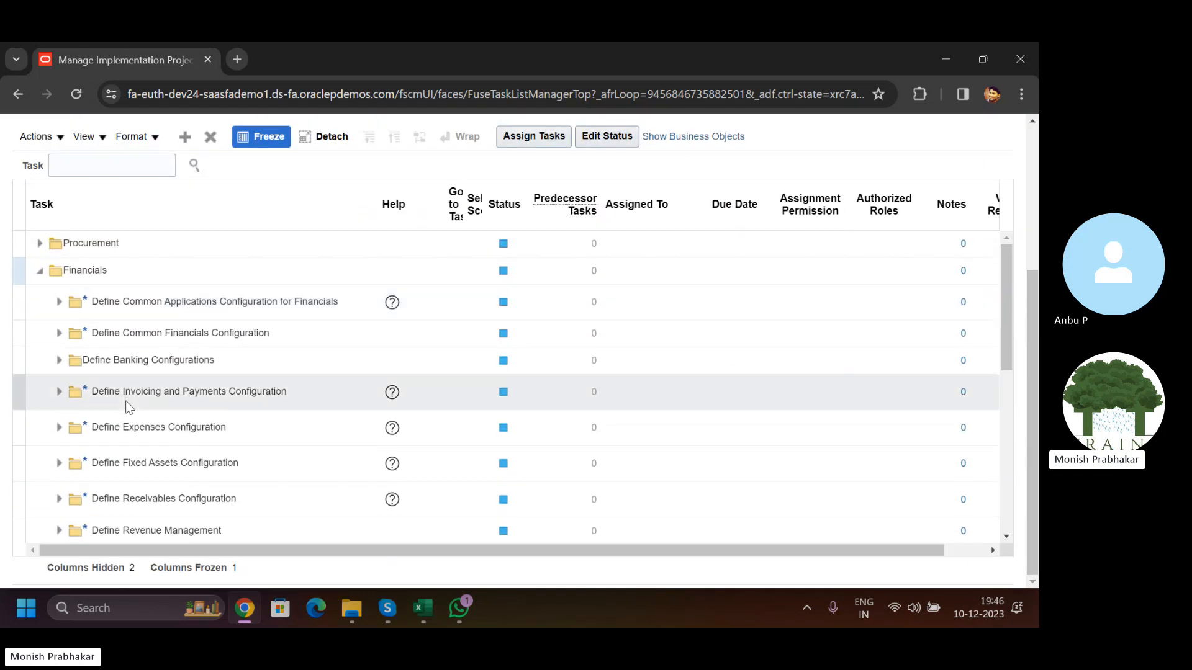
{"action": "left_click", "coordinate": [59, 499]}
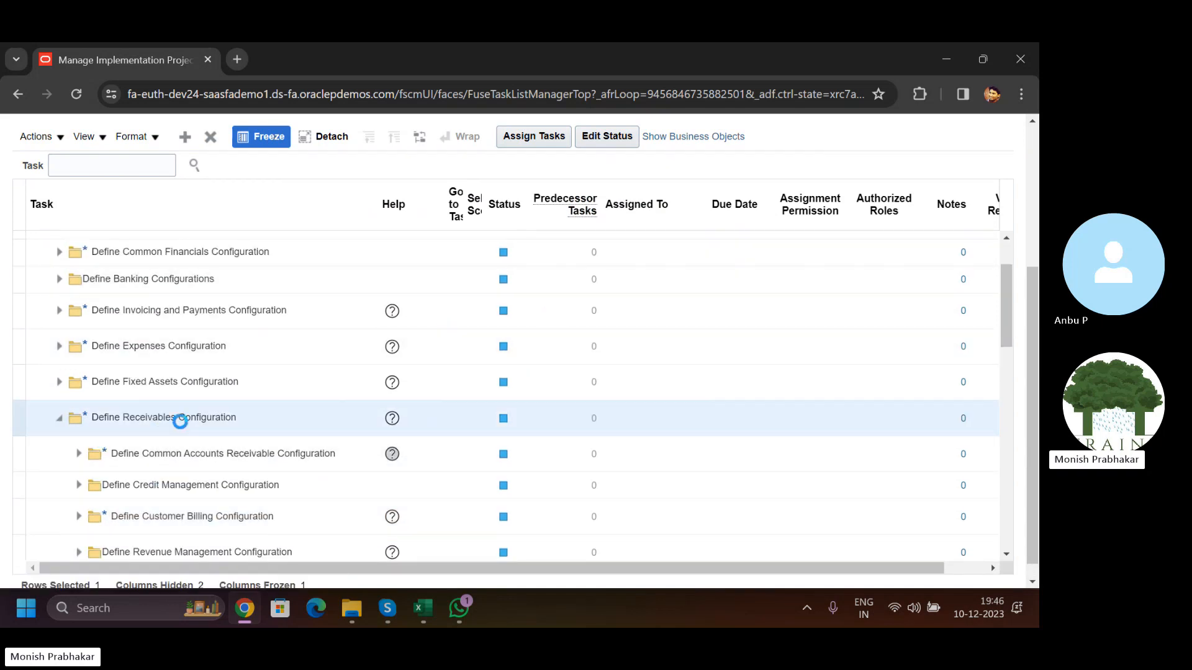
- Check the help topics for the Define Common Accounts Receivable Configuration folder and close them
{"action": "left_click", "coordinate": [391, 454]}
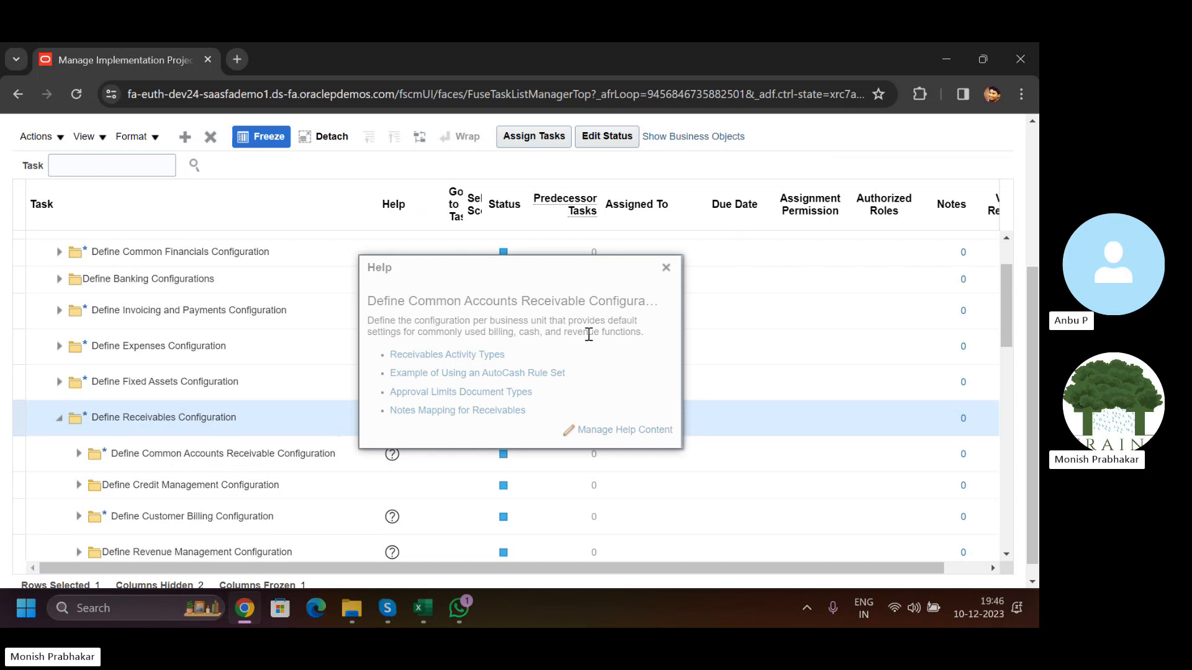
{"action": "left_click", "coordinate": [666, 267]}
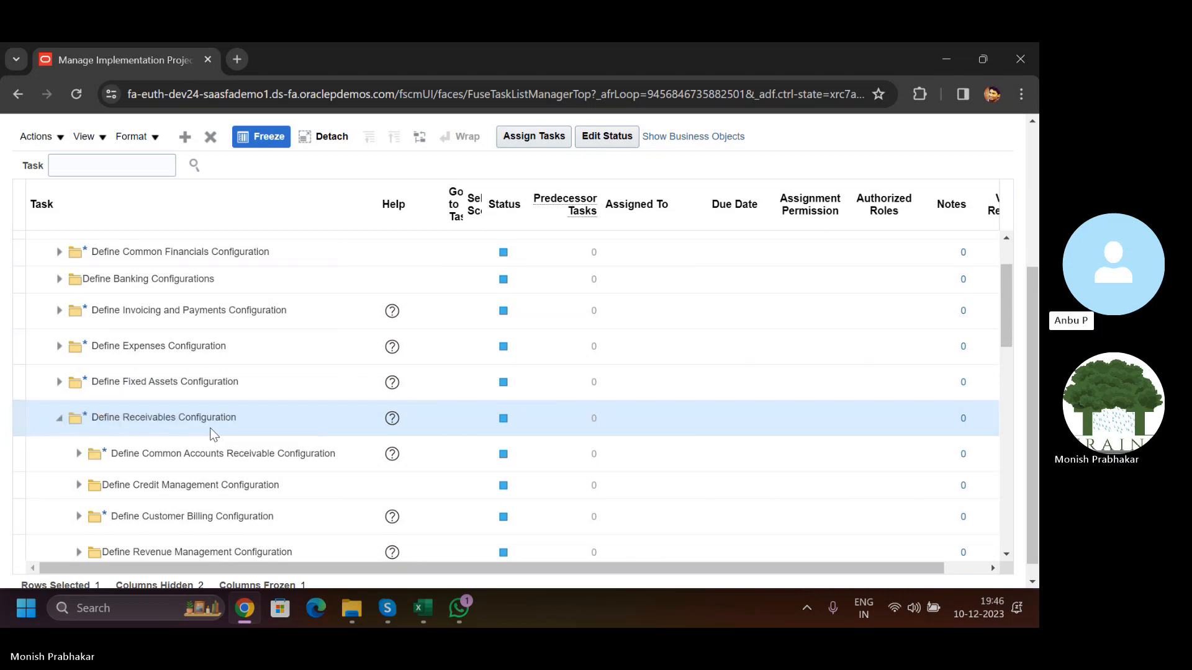
- Review the offerings that can be added to the MP Implementation Project and close the selection without adding any
{"action": "scroll", "coordinate": [173, 417], "scroll_direction": "up", "scroll_amount": 5}
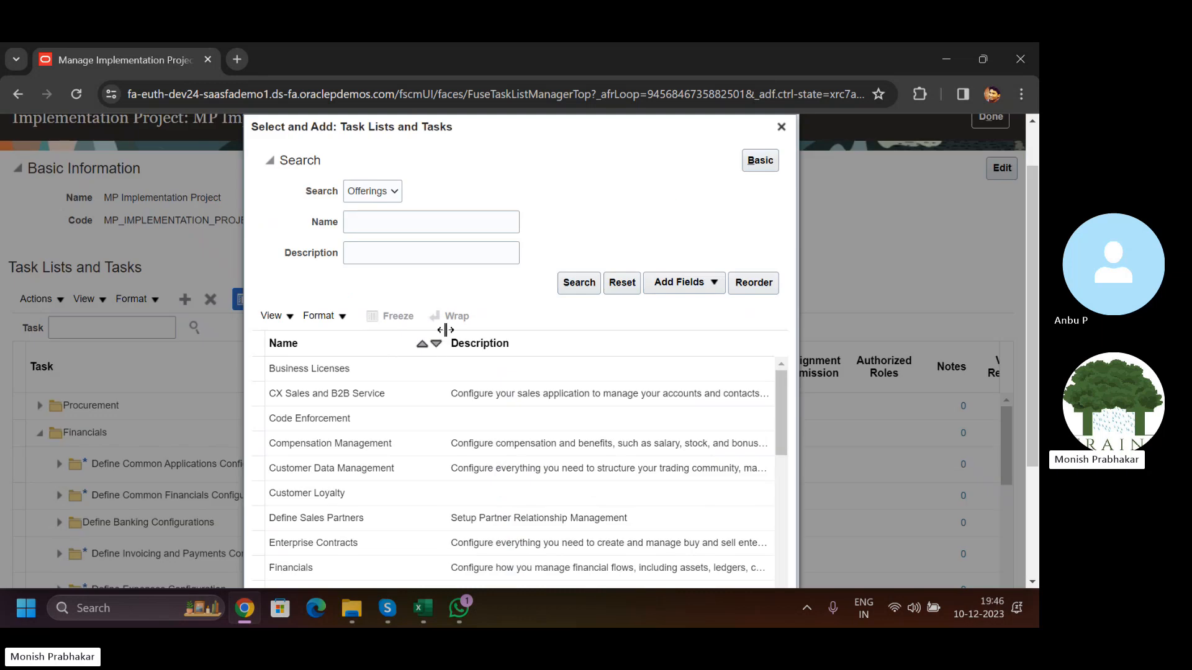
{"action": "scroll", "coordinate": [372, 491], "scroll_direction": "down", "scroll_amount": 1}
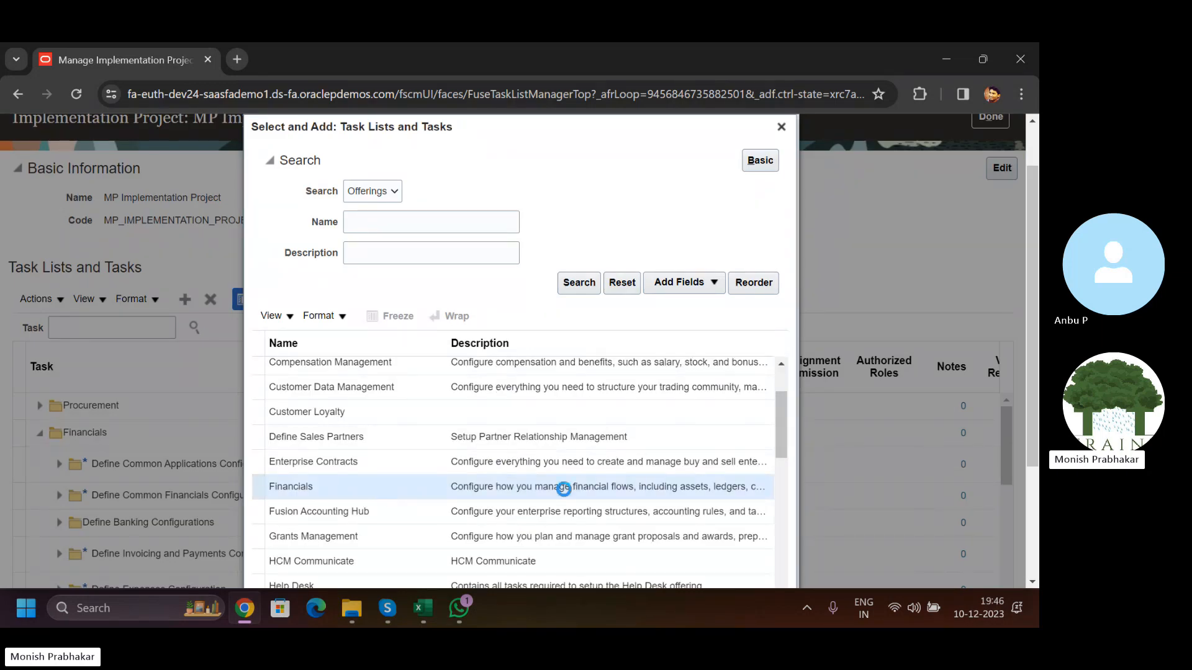
{"action": "scroll", "coordinate": [563, 488], "scroll_direction": "down", "scroll_amount": 10}
{"action": "scroll", "coordinate": [483, 416], "scroll_direction": "up", "scroll_amount": 4}
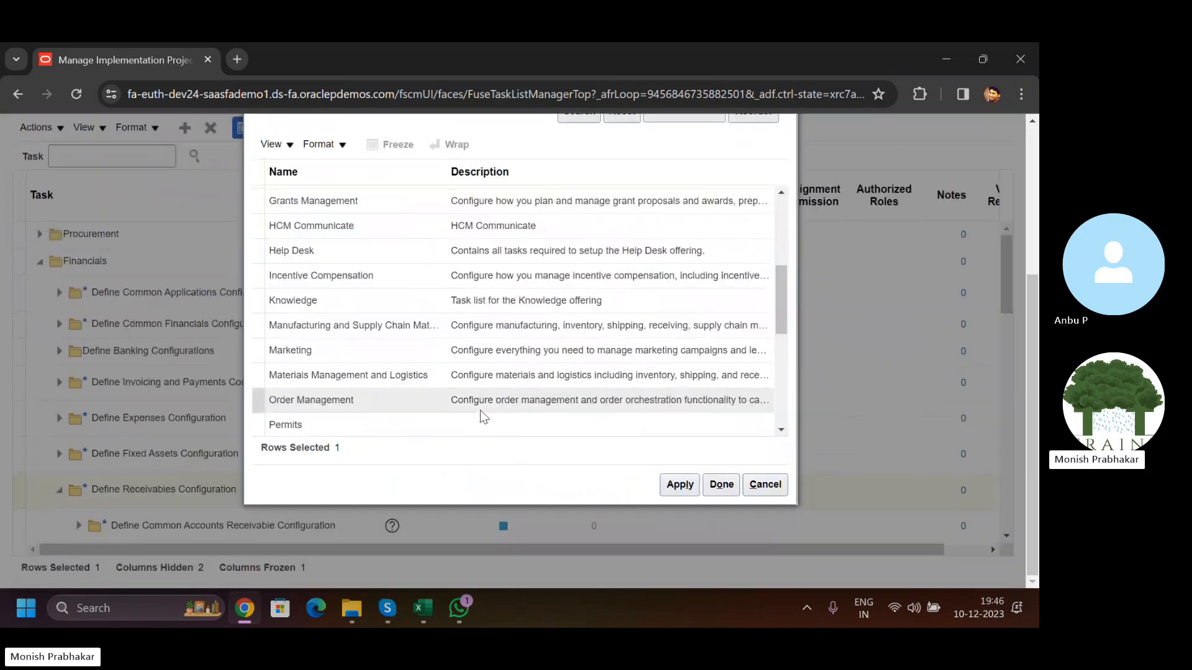
{"action": "scroll", "coordinate": [483, 416], "scroll_direction": "up", "scroll_amount": 5}
{"action": "left_click", "coordinate": [765, 564]}
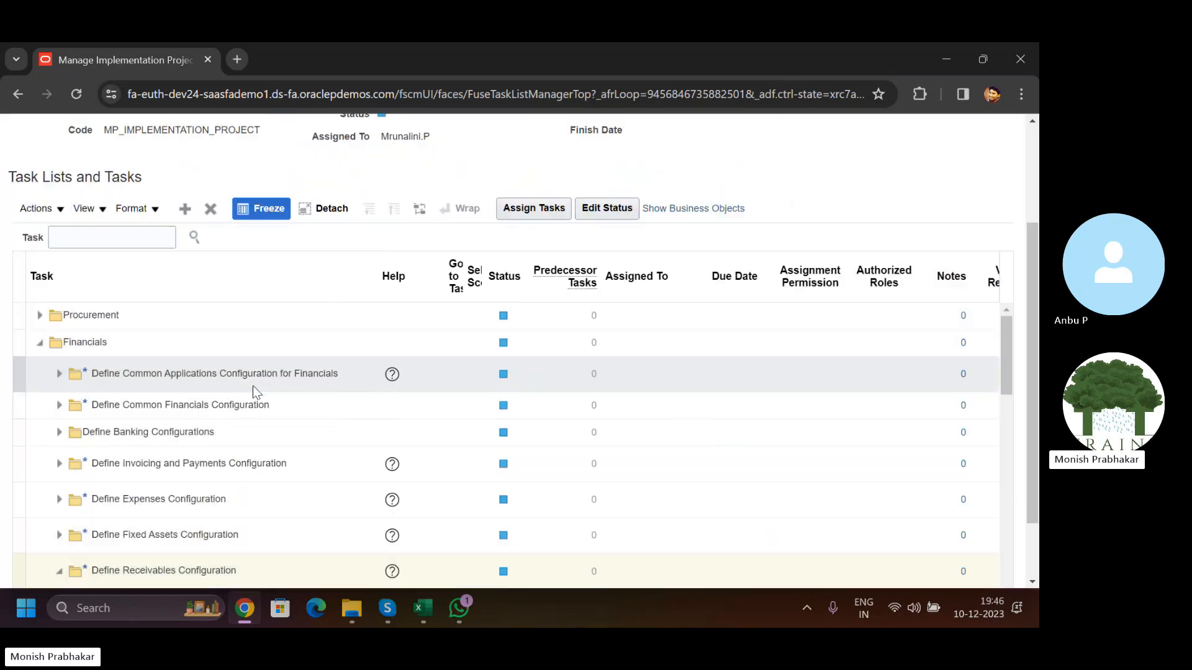
- Leave the MP Implementation Project, start a new project named "AR Implementation Project" with the default assignee, and proceed to its offerings selection
{"action": "scroll", "coordinate": [597, 299], "scroll_direction": "up", "scroll_amount": 3}
{"action": "left_click", "coordinate": [984, 180]}
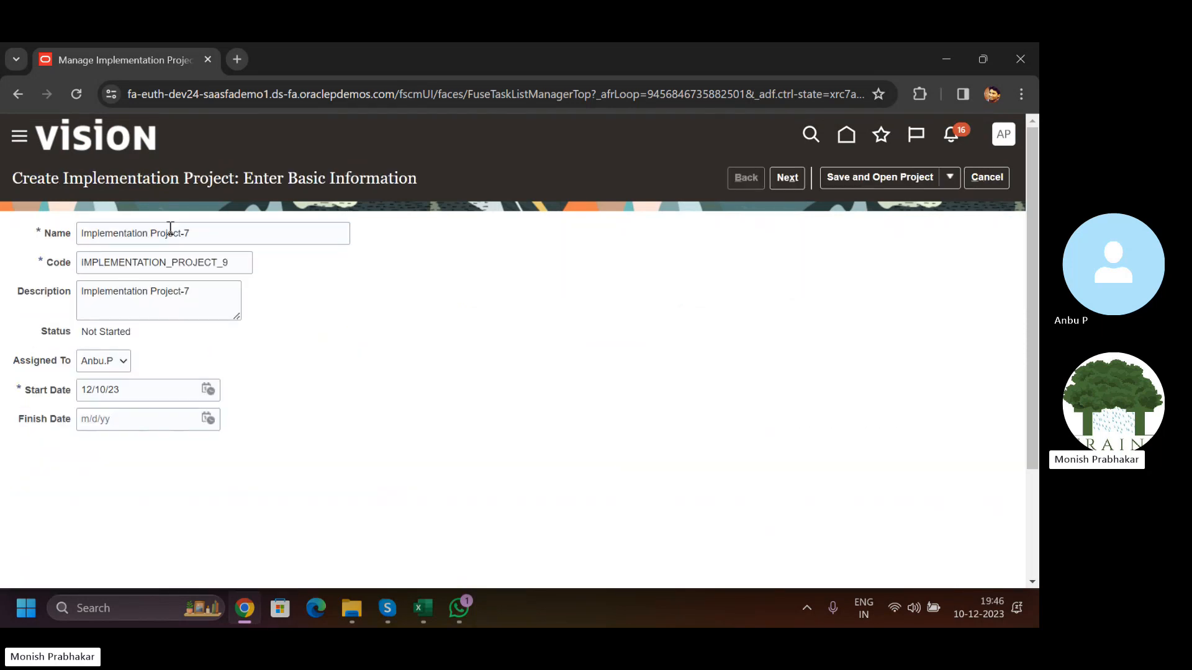
{"action": "left_click_drag", "start_coordinate": [205, 231], "coordinate": [2, 238]}
{"action": "key", "text": "Caps_Lock"}
{"action": "type", "text": "AR"}
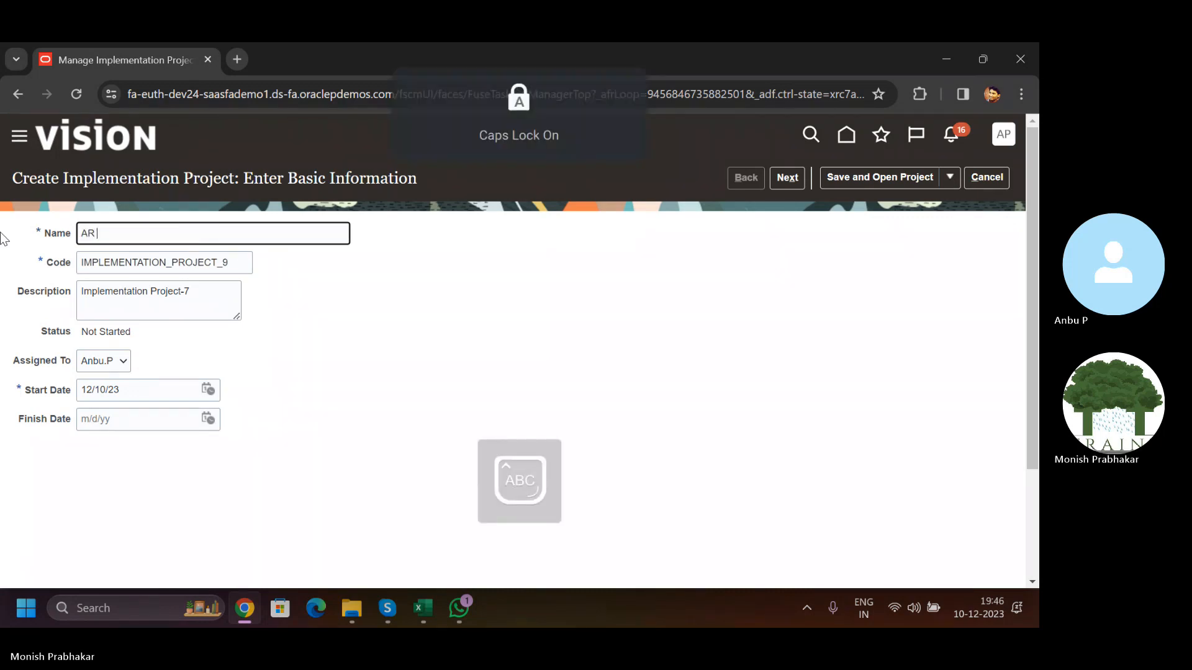
{"action": "key", "text": "Caps_Lock"}
{"action": "type", "text": "Implementation"}
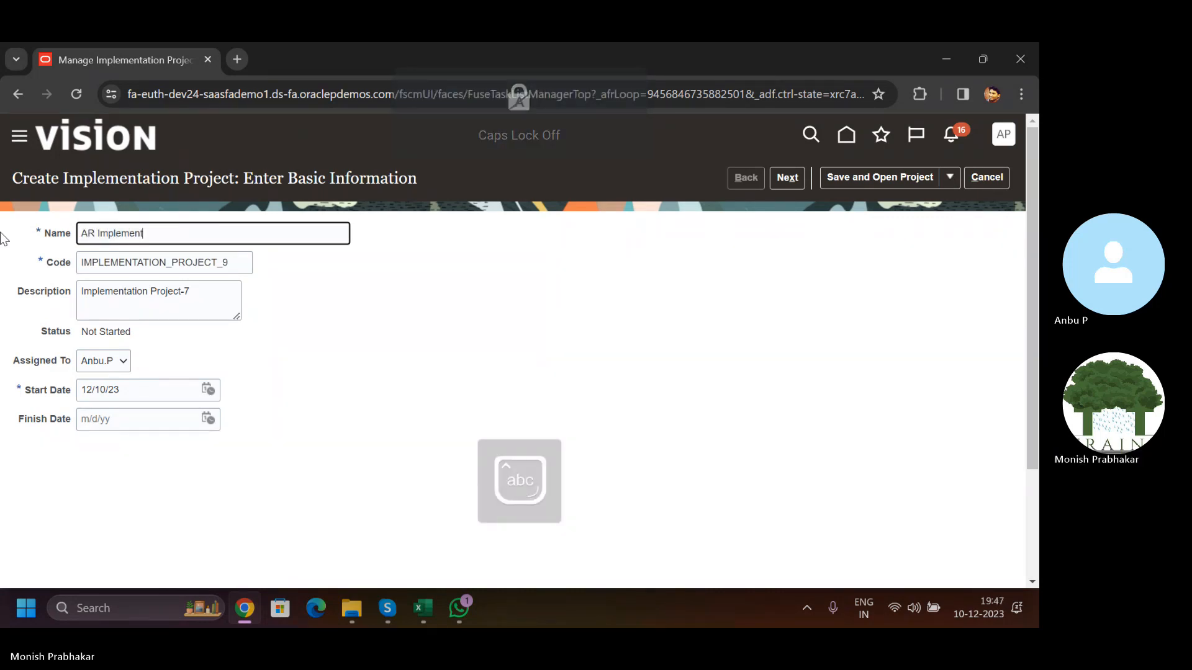
{"action": "key", "text": "Caps_Lock"}
{"action": "type", "text": "Pro"}
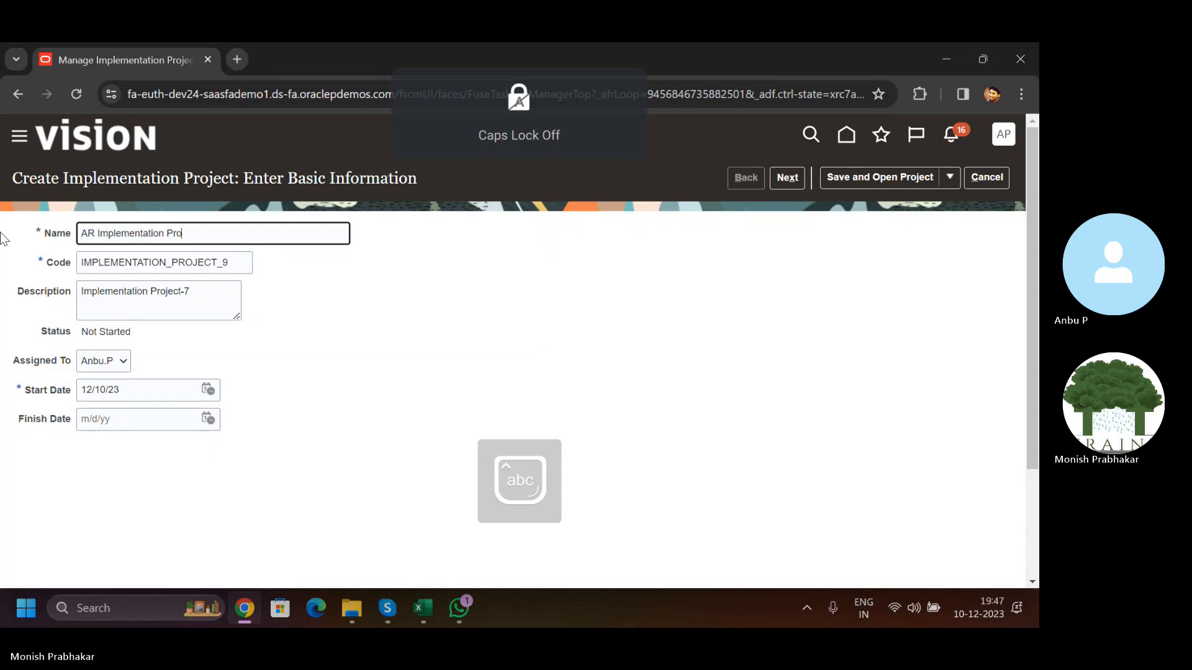
{"action": "type", "text": "ject"}
{"action": "key", "text": "Tab"}
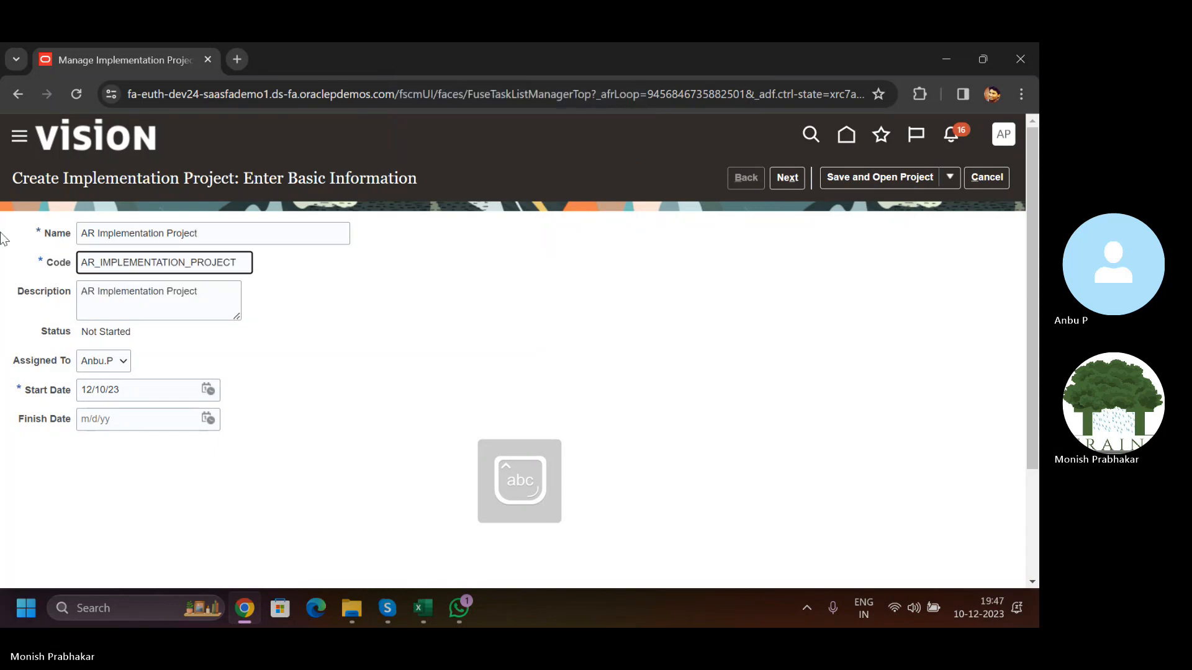
{"action": "left_click", "coordinate": [103, 366]}
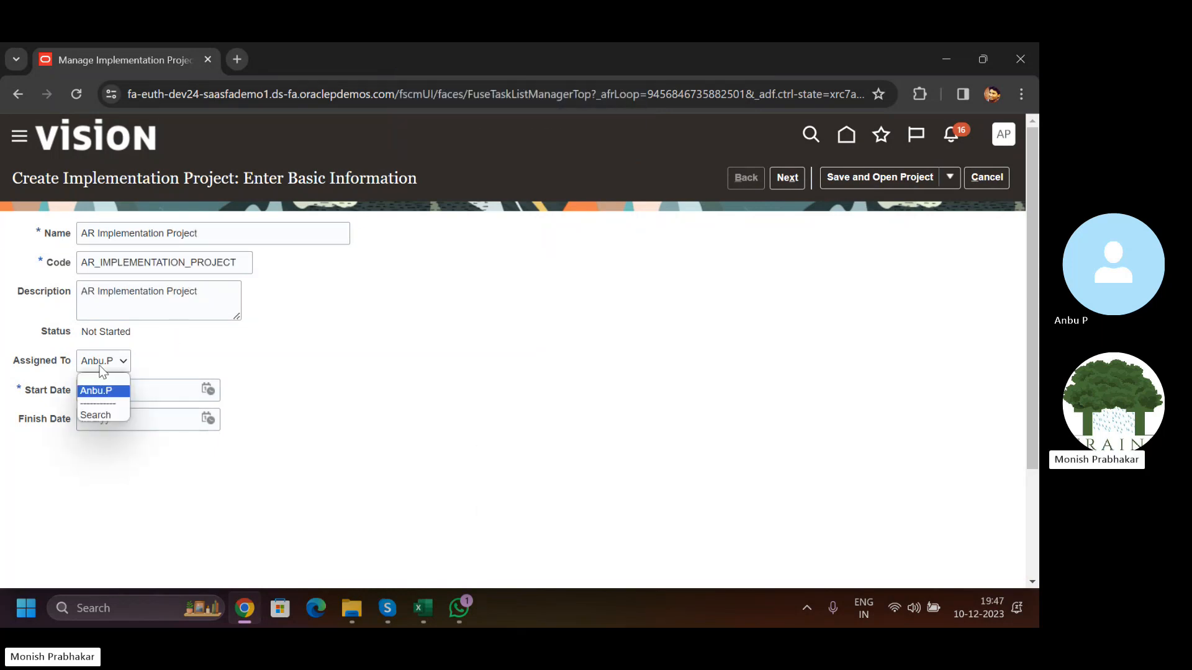
{"action": "left_click", "coordinate": [101, 368]}
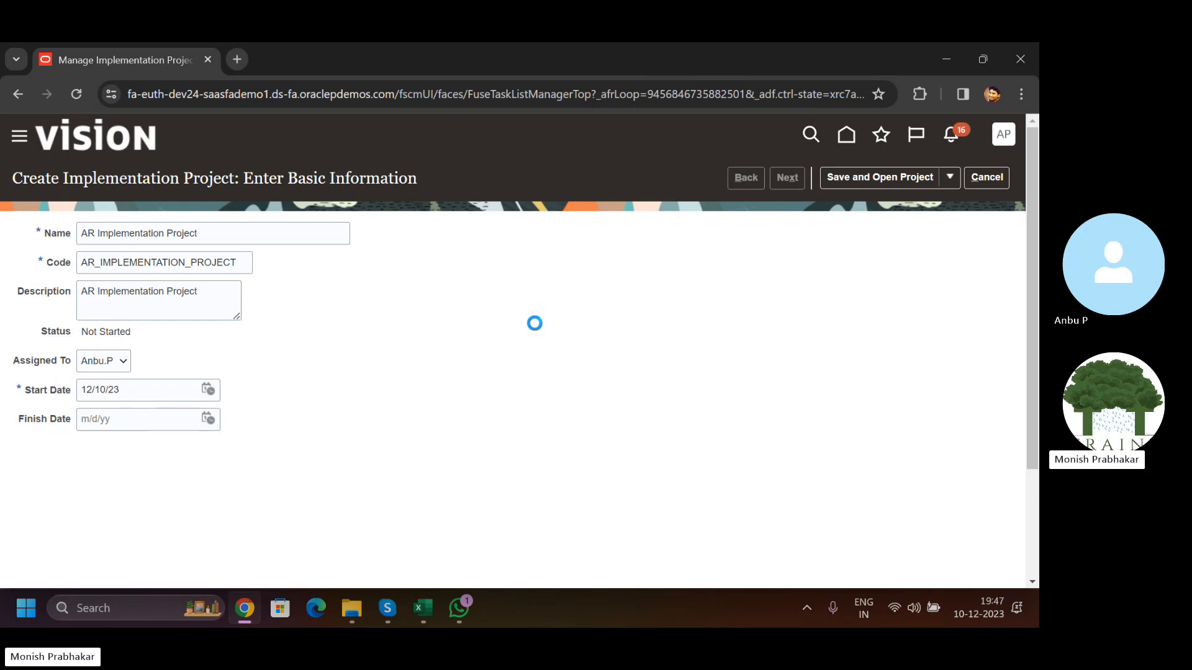
{"action": "left_click", "coordinate": [452, 609]}
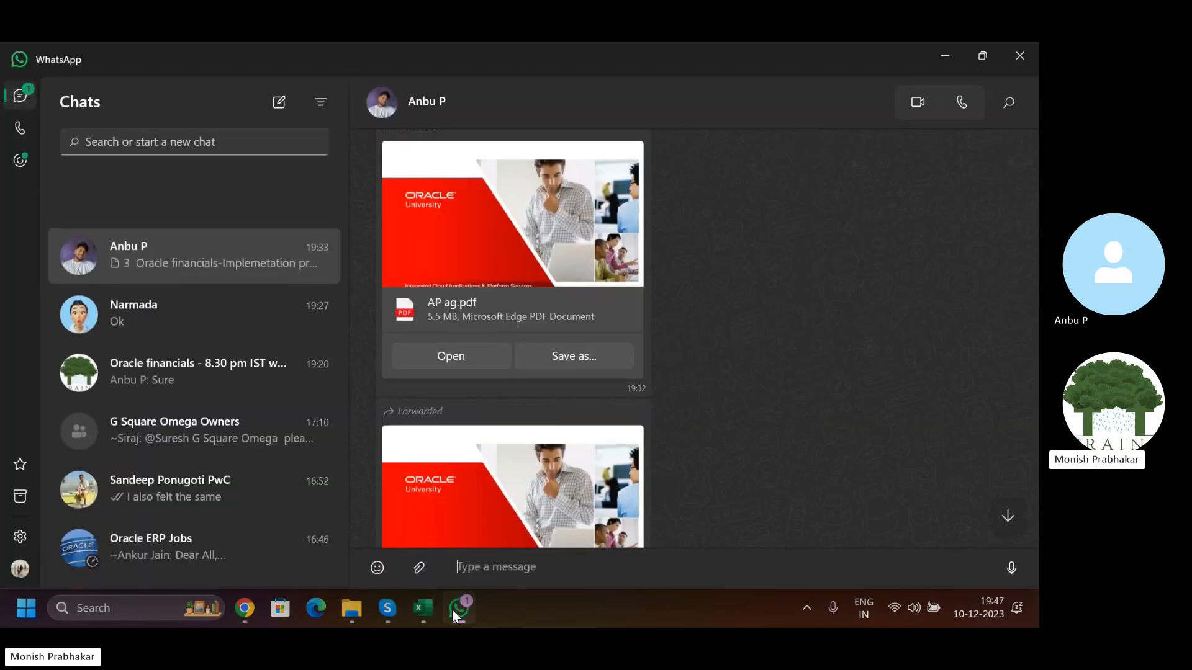
{"action": "left_click", "coordinate": [452, 609]}
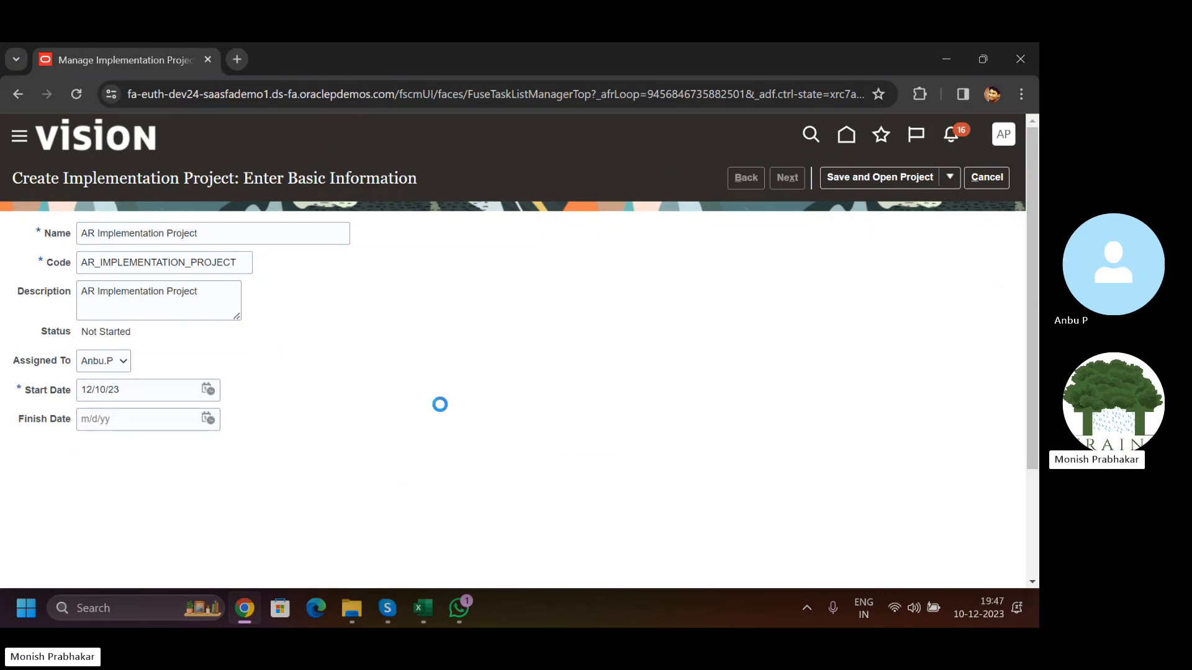
{"action": "left_click", "coordinate": [1019, 601]}
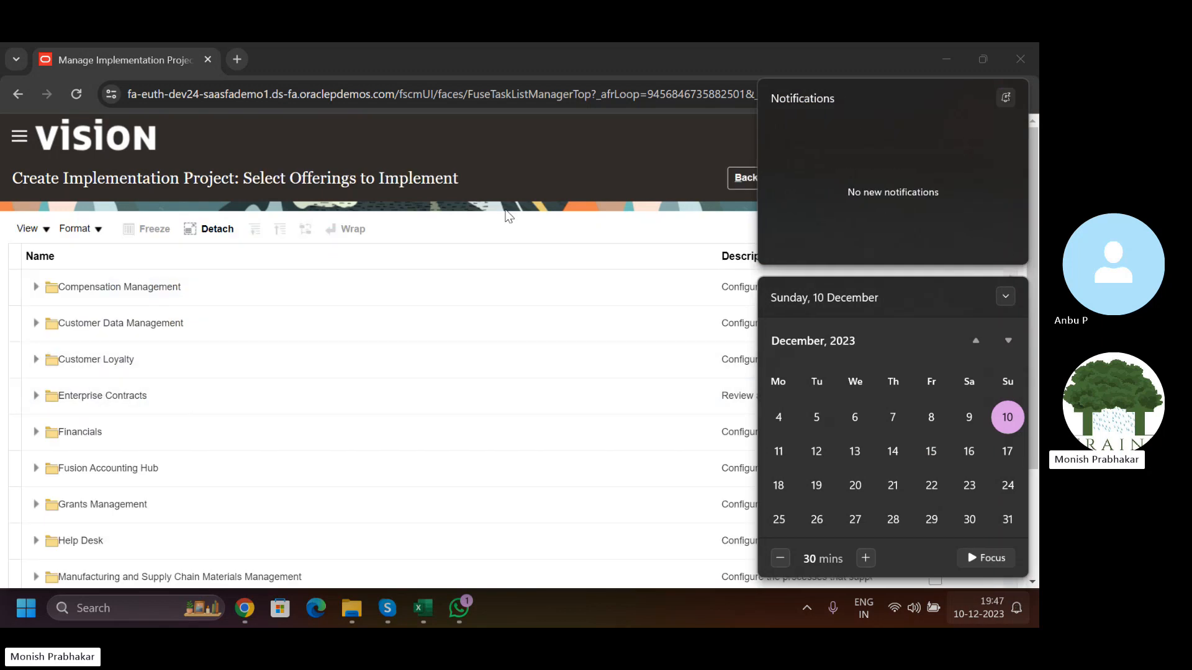
{"action": "left_click", "coordinate": [494, 226]}
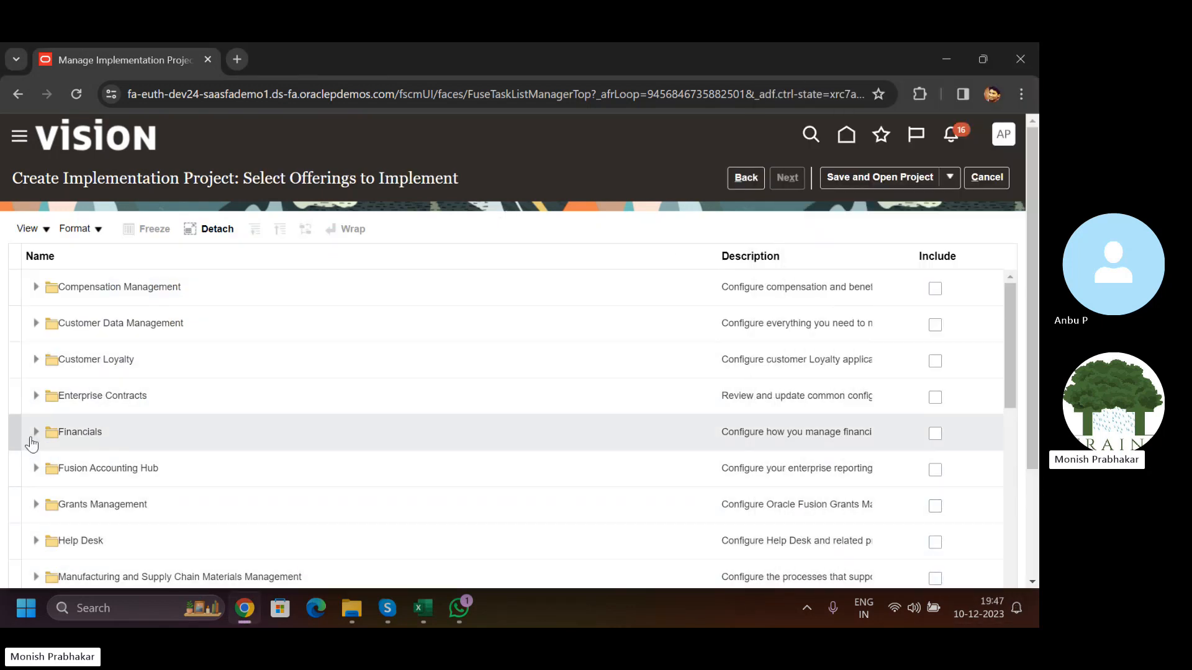
- Expand the Financials offering and its Customer Invoice Processing folder to check the available functional areas
{"action": "scroll", "coordinate": [681, 437], "scroll_direction": "down", "scroll_amount": 3}
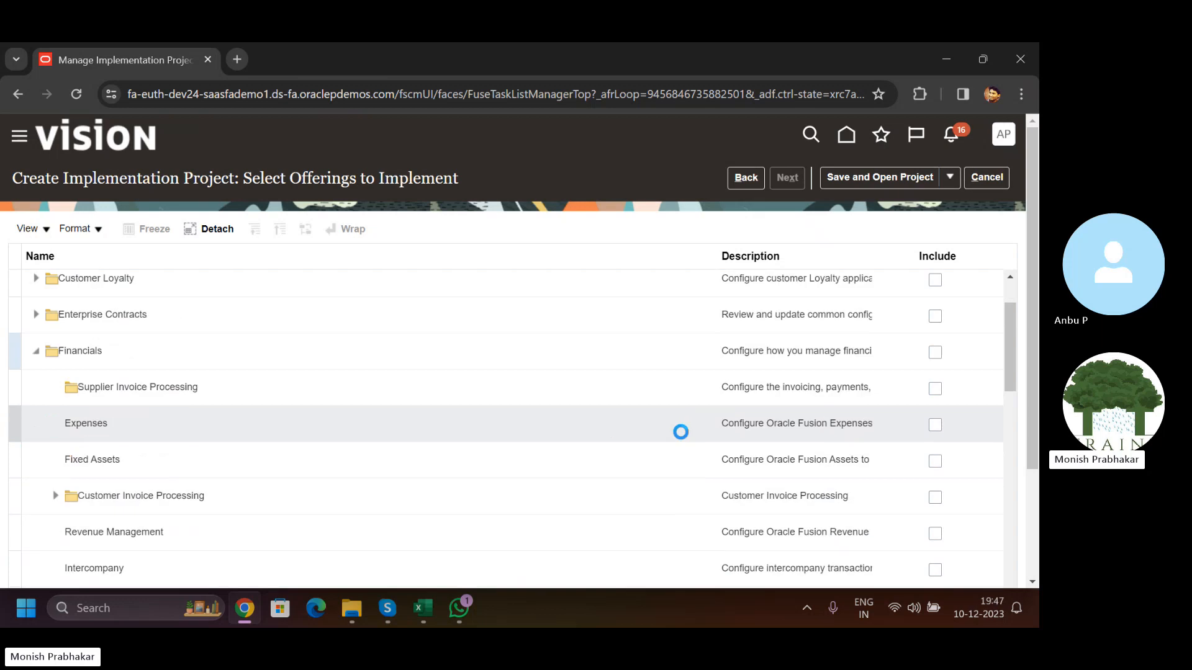
{"action": "scroll", "coordinate": [680, 432], "scroll_direction": "down", "scroll_amount": 5}
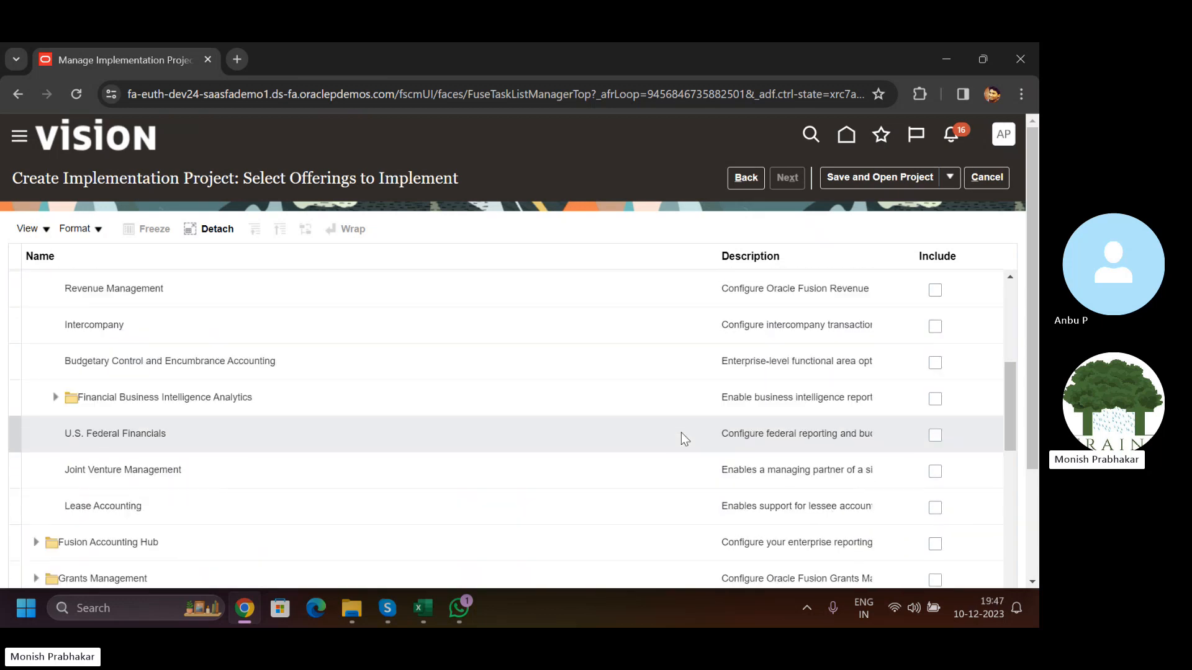
{"action": "scroll", "coordinate": [681, 433], "scroll_direction": "up", "scroll_amount": 5}
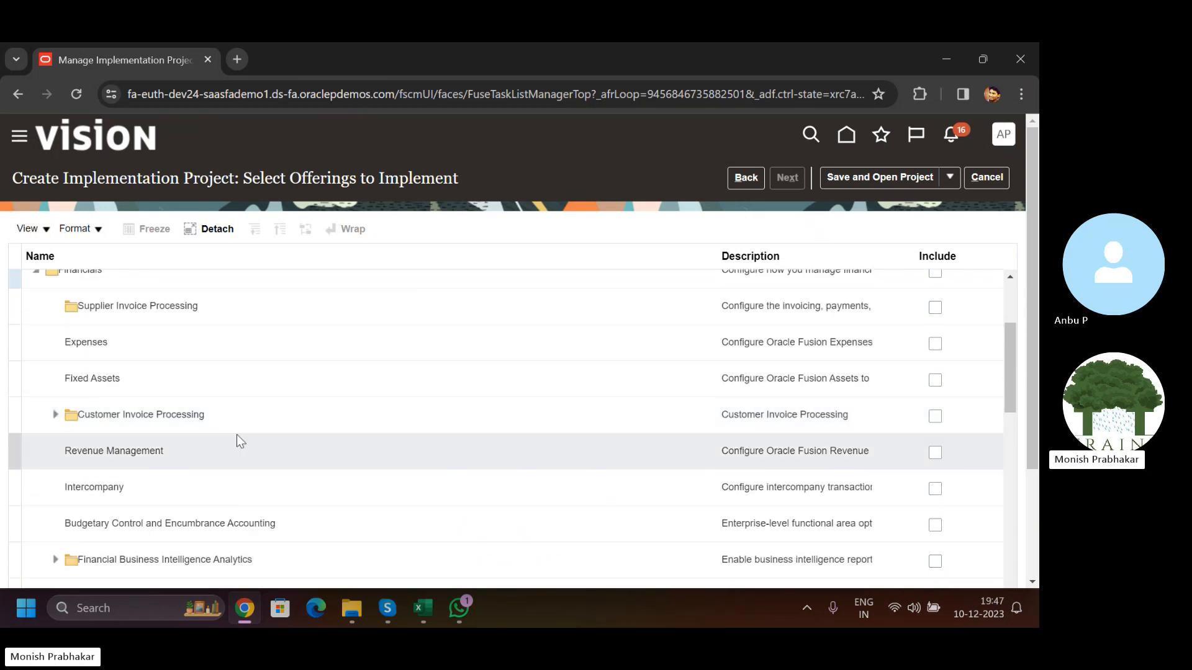
{"action": "left_click", "coordinate": [53, 415]}
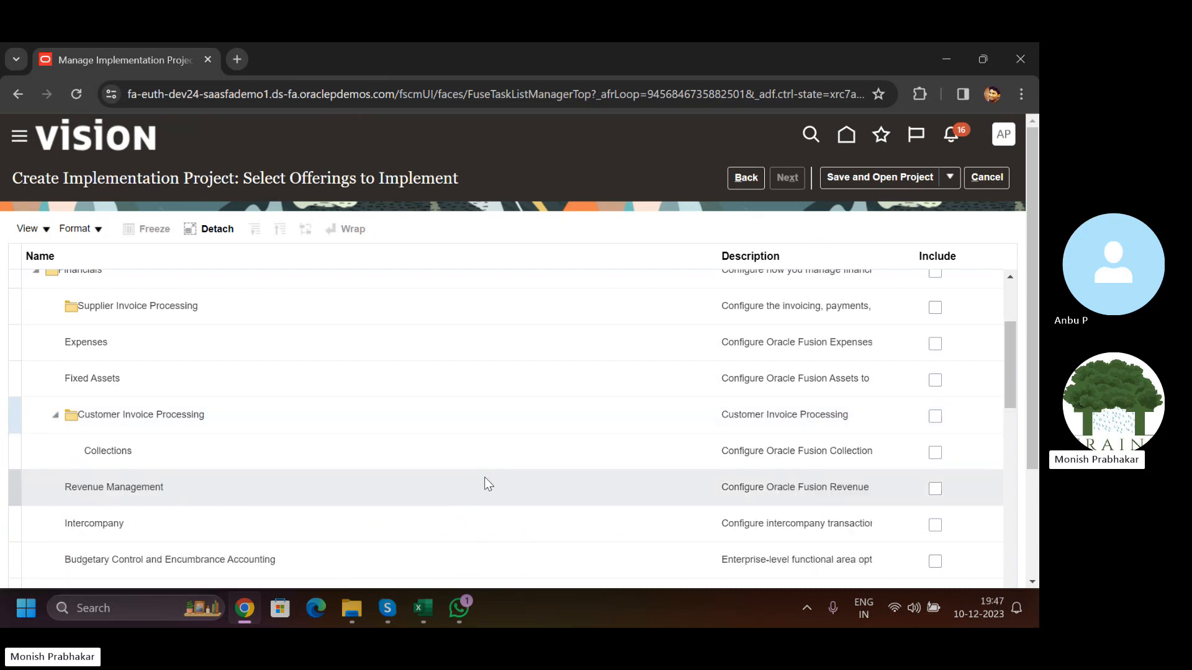
{"action": "scroll", "coordinate": [487, 483], "scroll_direction": "up", "scroll_amount": 3}
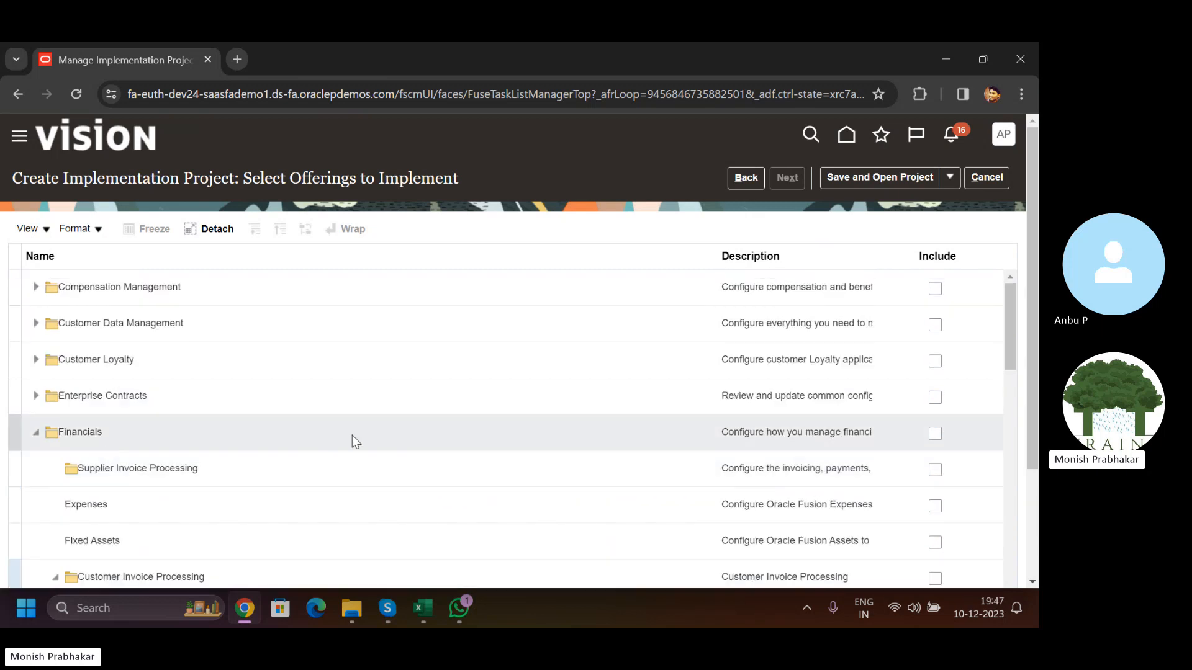
- Check the functional areas under Customer Data Management and Enterprise Contracts, and collapse both along with Financials
{"action": "left_click", "coordinate": [31, 326]}
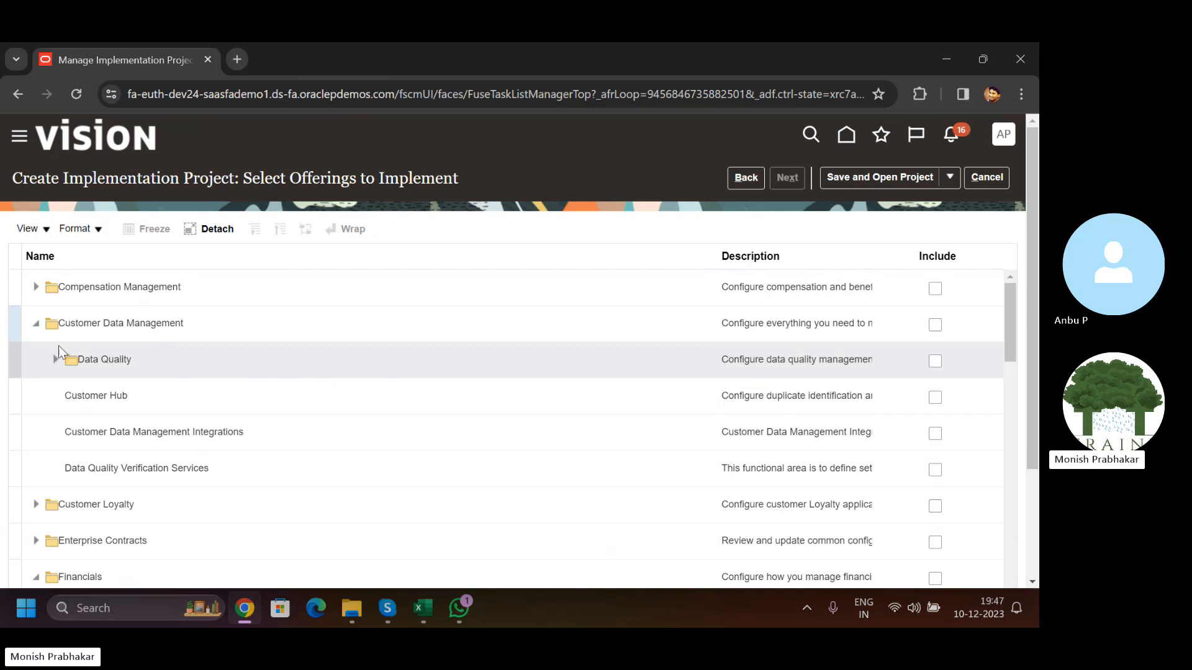
{"action": "left_click", "coordinate": [35, 324]}
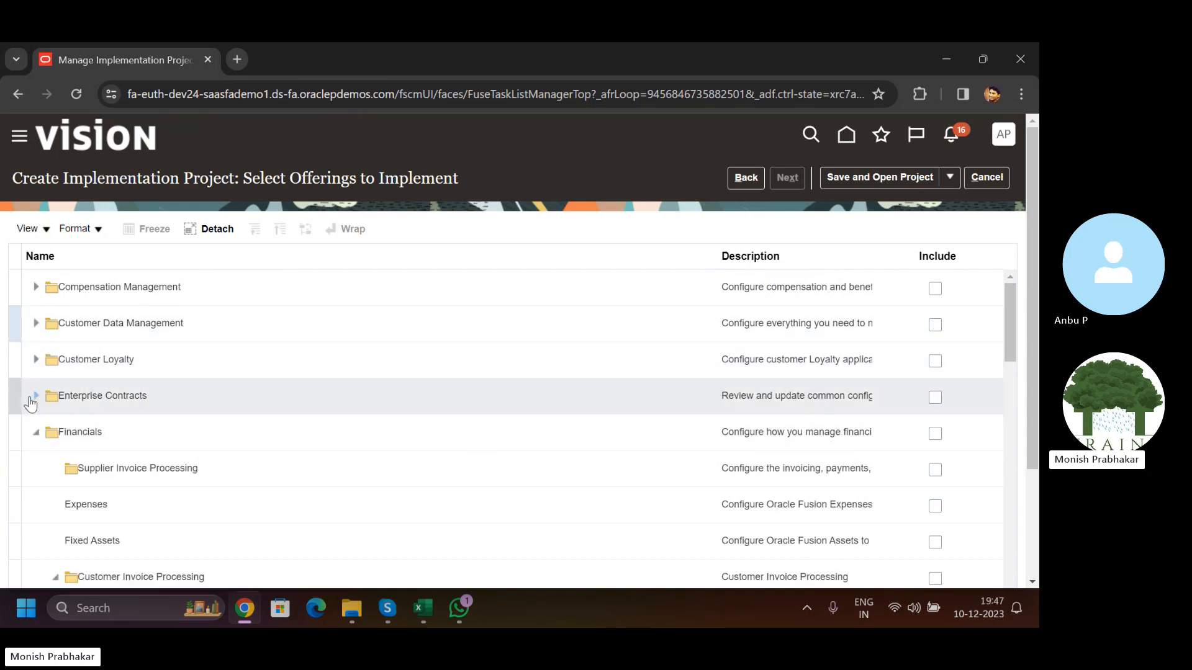
{"action": "left_click", "coordinate": [36, 401]}
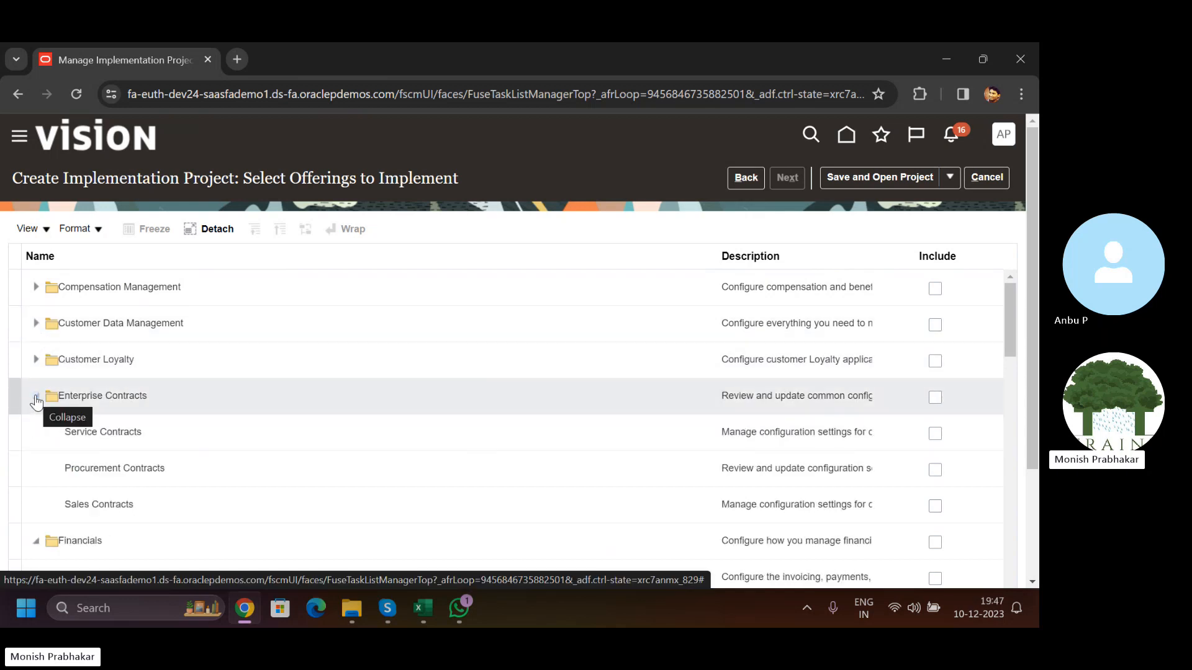
{"action": "left_click", "coordinate": [37, 399]}
{"action": "left_click", "coordinate": [35, 434]}
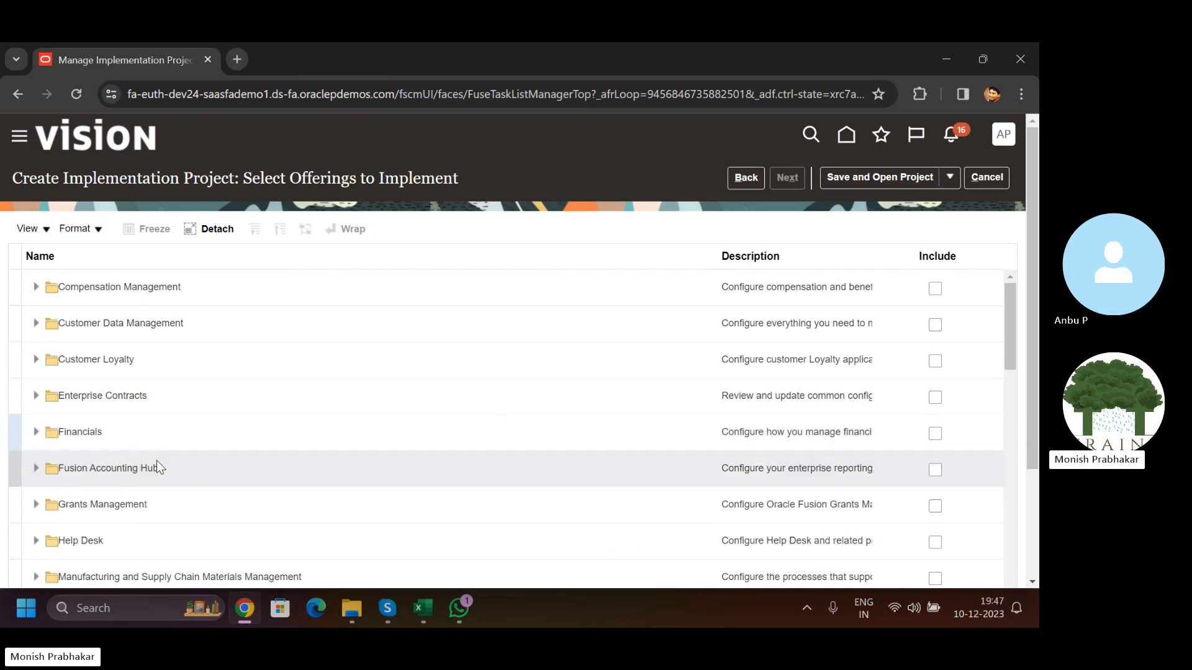
- Look through the remaining offerings, including the contents of Recruiting and Candidate Experience, and return to the start of the list
{"action": "scroll", "coordinate": [280, 459], "scroll_direction": "down", "scroll_amount": 5}
{"action": "scroll", "coordinate": [280, 459], "scroll_direction": "down", "scroll_amount": 6}
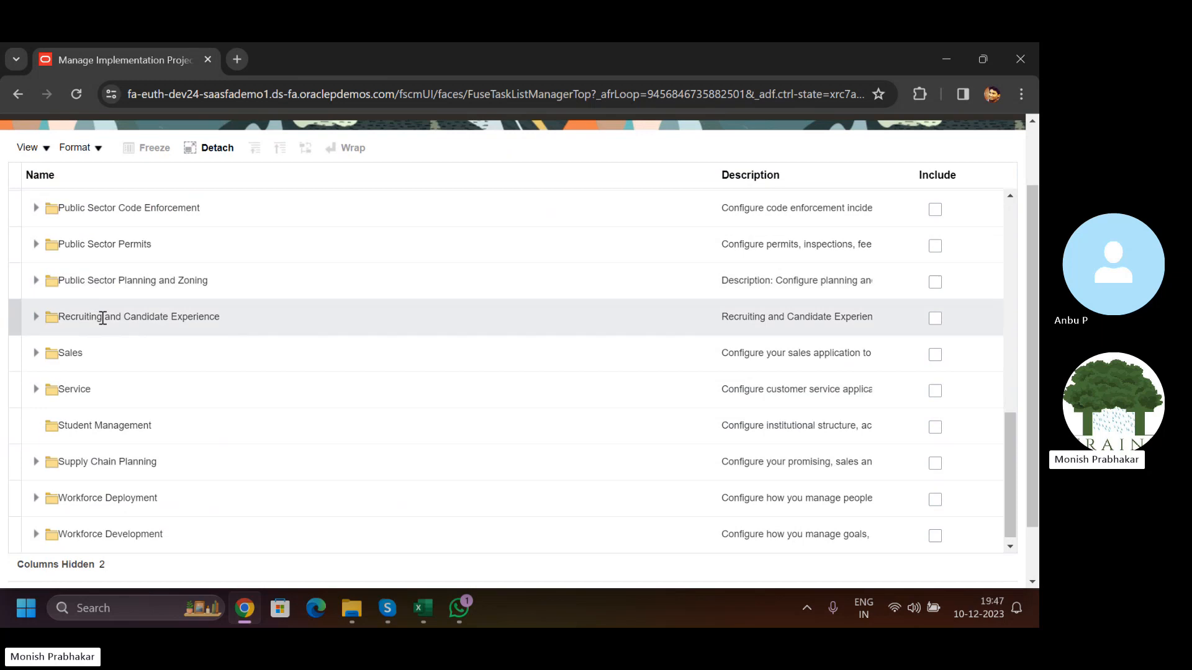
{"action": "left_click", "coordinate": [38, 320]}
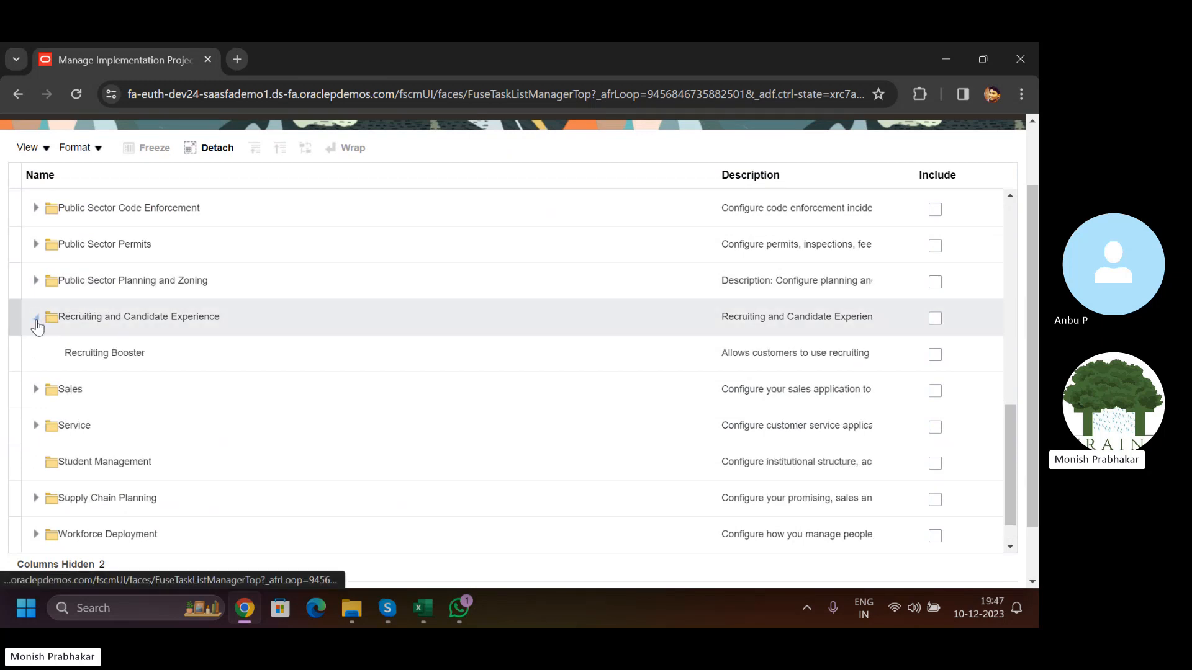
{"action": "left_click", "coordinate": [36, 319]}
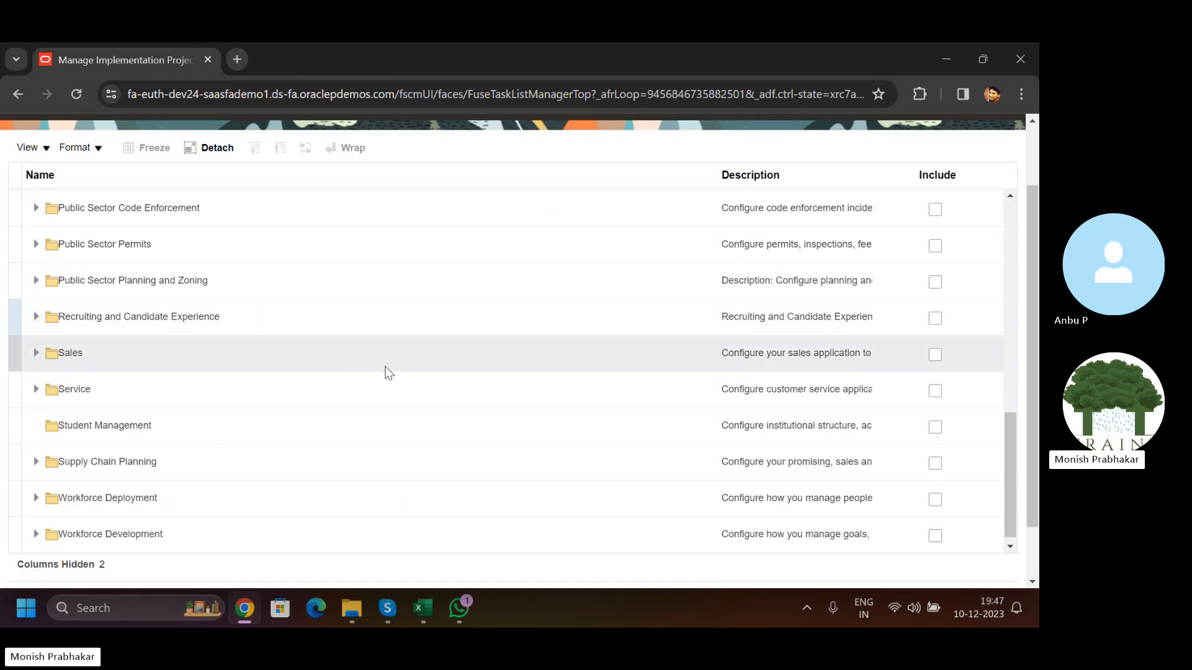
{"action": "scroll", "coordinate": [431, 374], "scroll_direction": "up", "scroll_amount": 15}
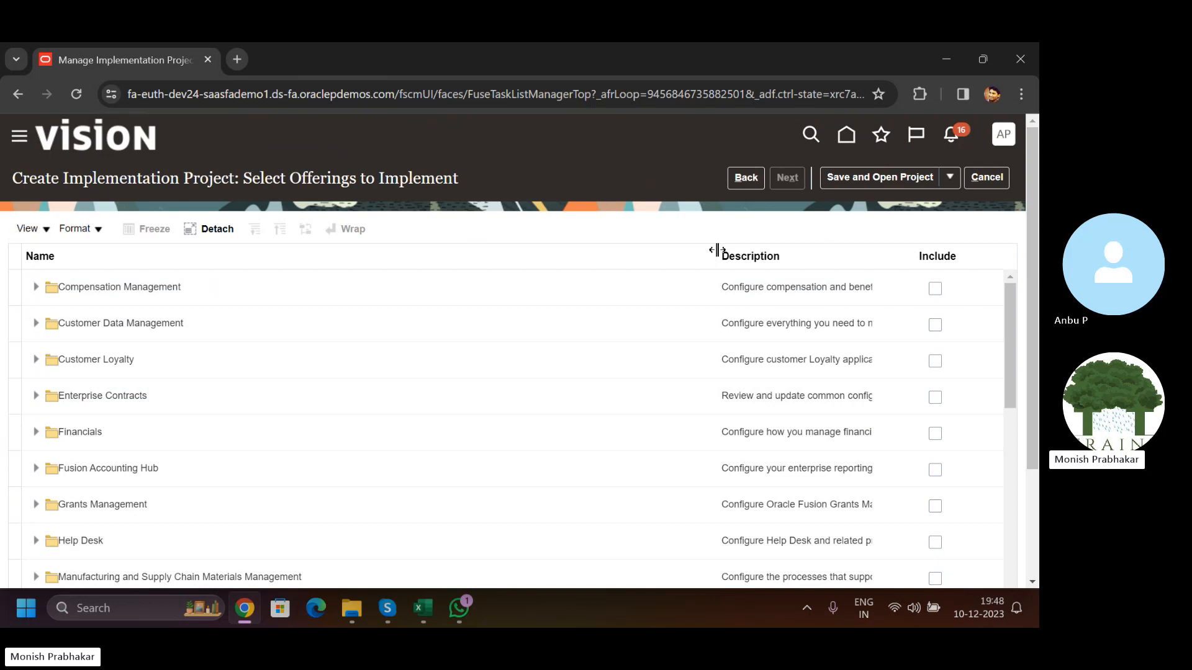
- Narrow the Name column so the descriptions are readable, and expand Financials to check the functional areas it contains
{"action": "left_click_drag", "start_coordinate": [717, 250], "coordinate": [252, 254]}
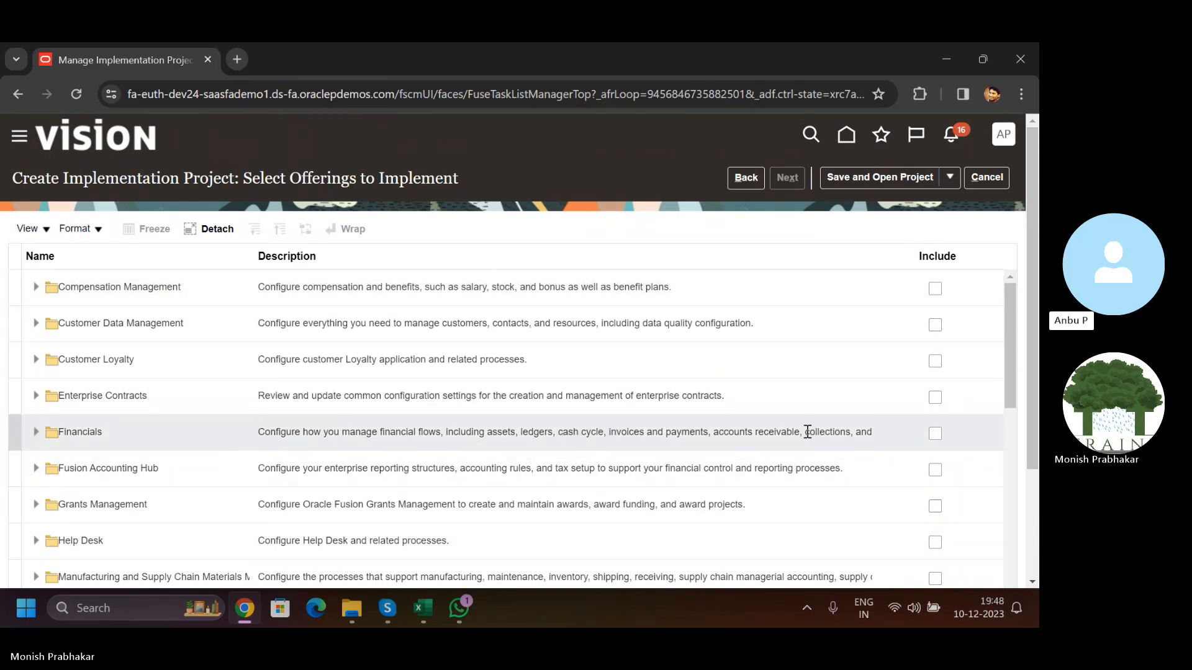
{"action": "left_click", "coordinate": [36, 433]}
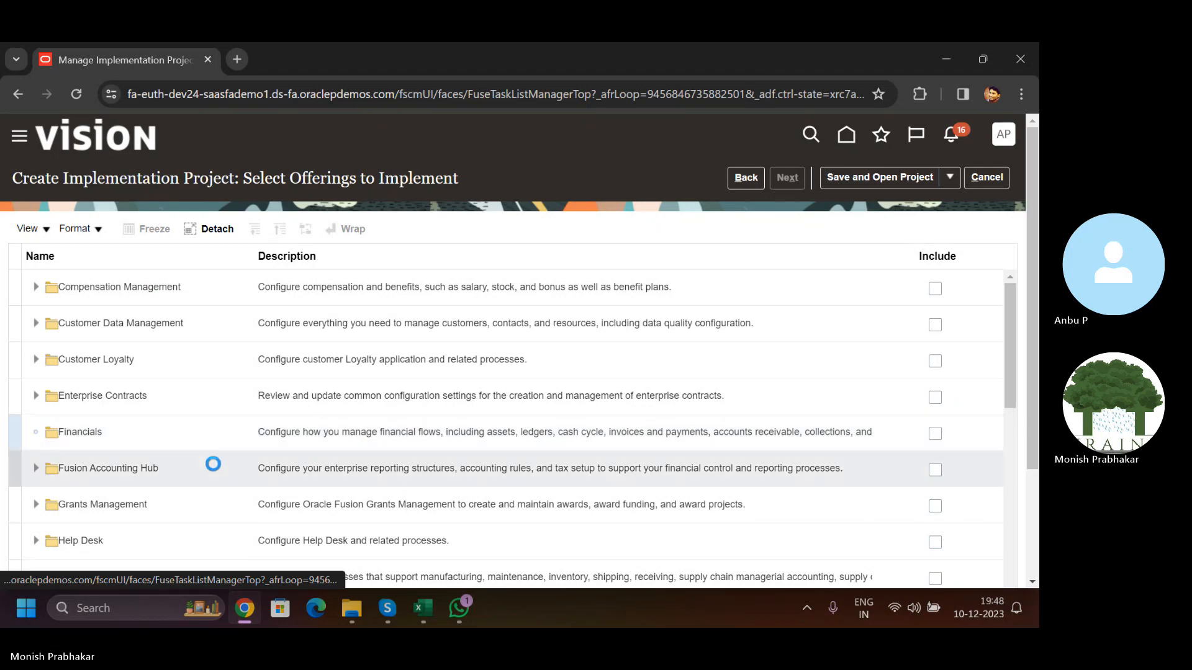
{"action": "scroll", "coordinate": [242, 473], "scroll_direction": "down", "scroll_amount": 1}
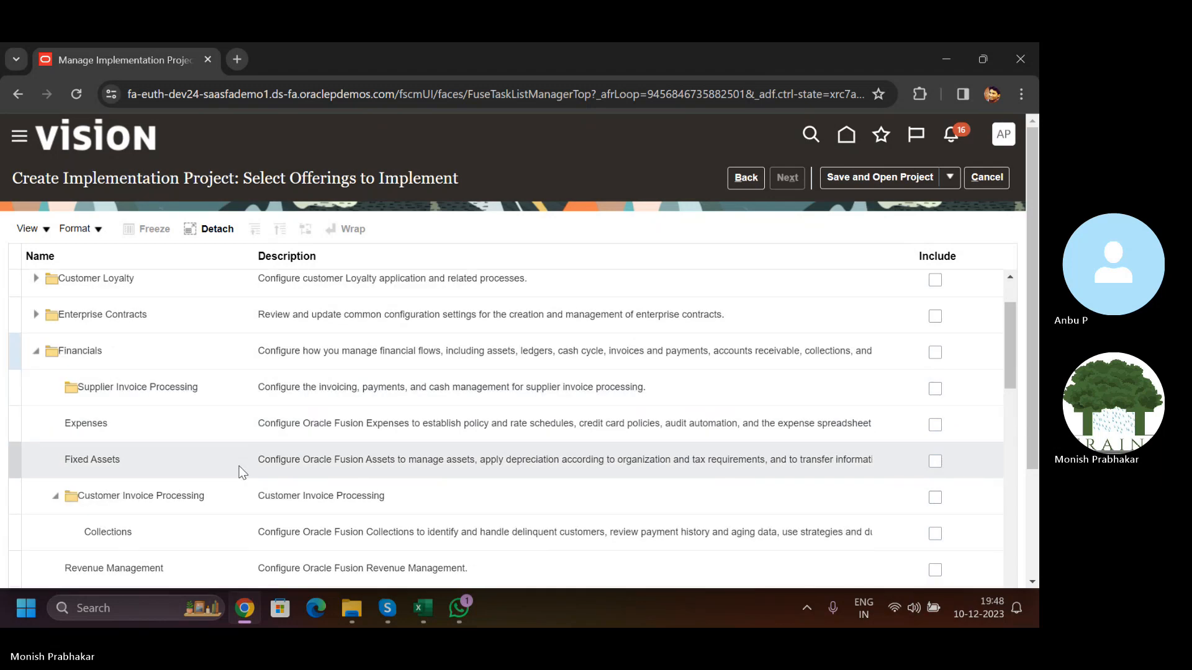
{"action": "scroll", "coordinate": [242, 473], "scroll_direction": "down", "scroll_amount": 1}
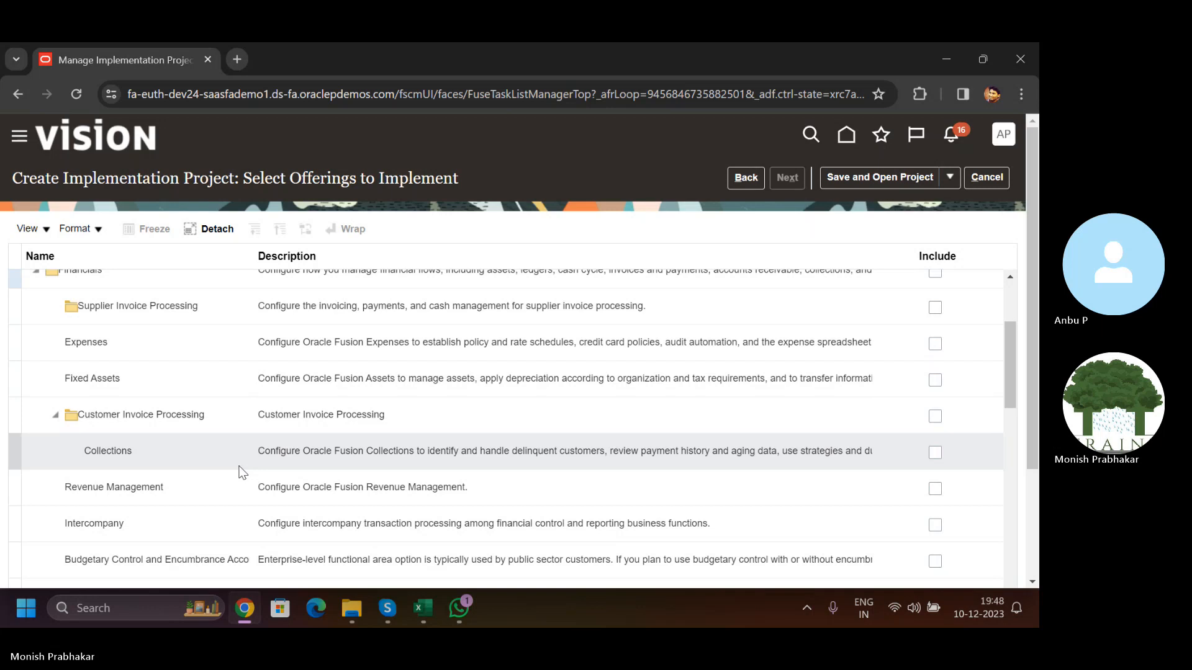
{"action": "scroll", "coordinate": [242, 473], "scroll_direction": "down", "scroll_amount": 1}
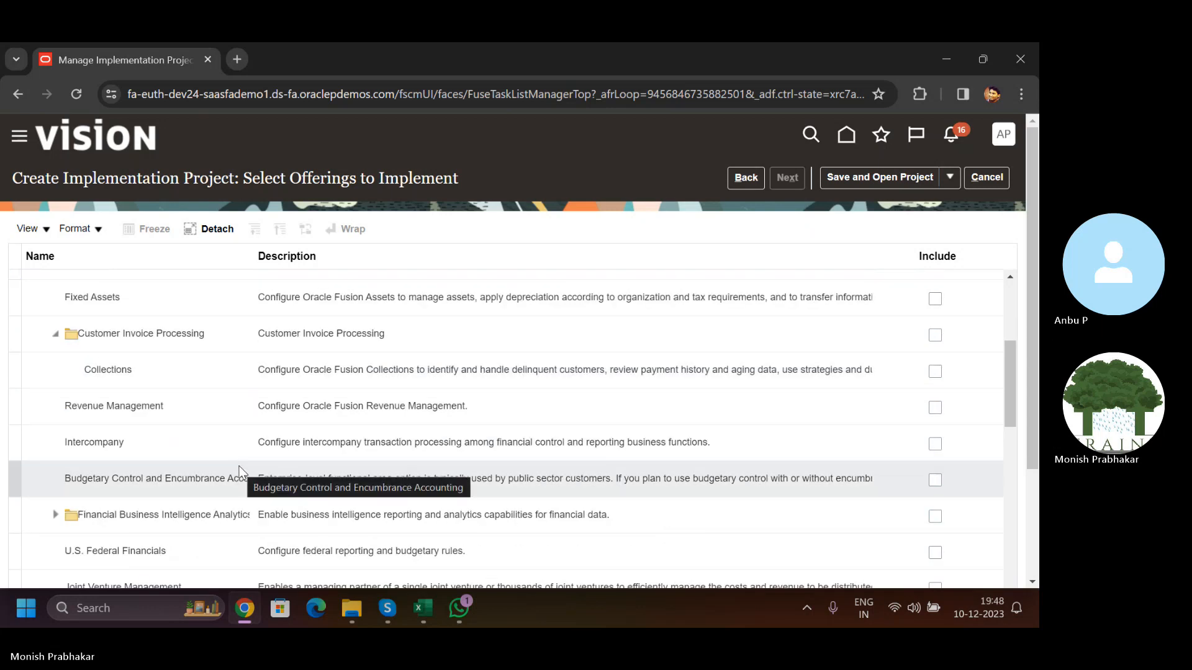
{"action": "scroll", "coordinate": [239, 467], "scroll_direction": "up", "scroll_amount": 3}
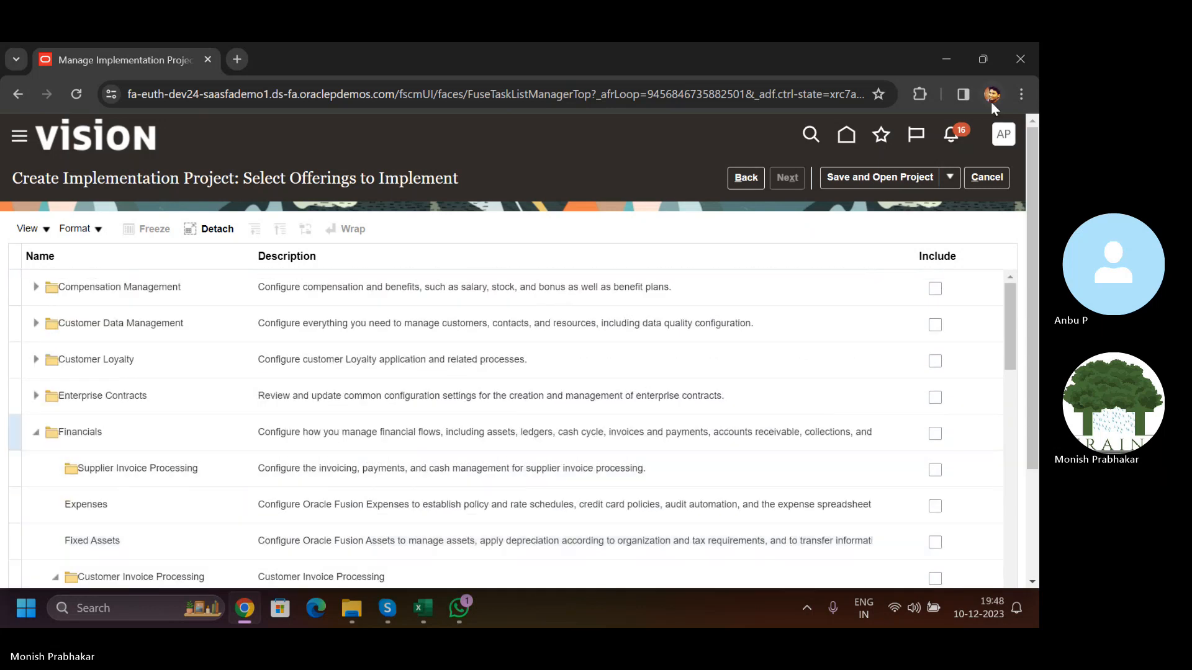
- Cancel creating the new implementation project and open the MP Implementation Project at its Define Receivables Configuration task list
{"action": "left_click", "coordinate": [987, 177]}
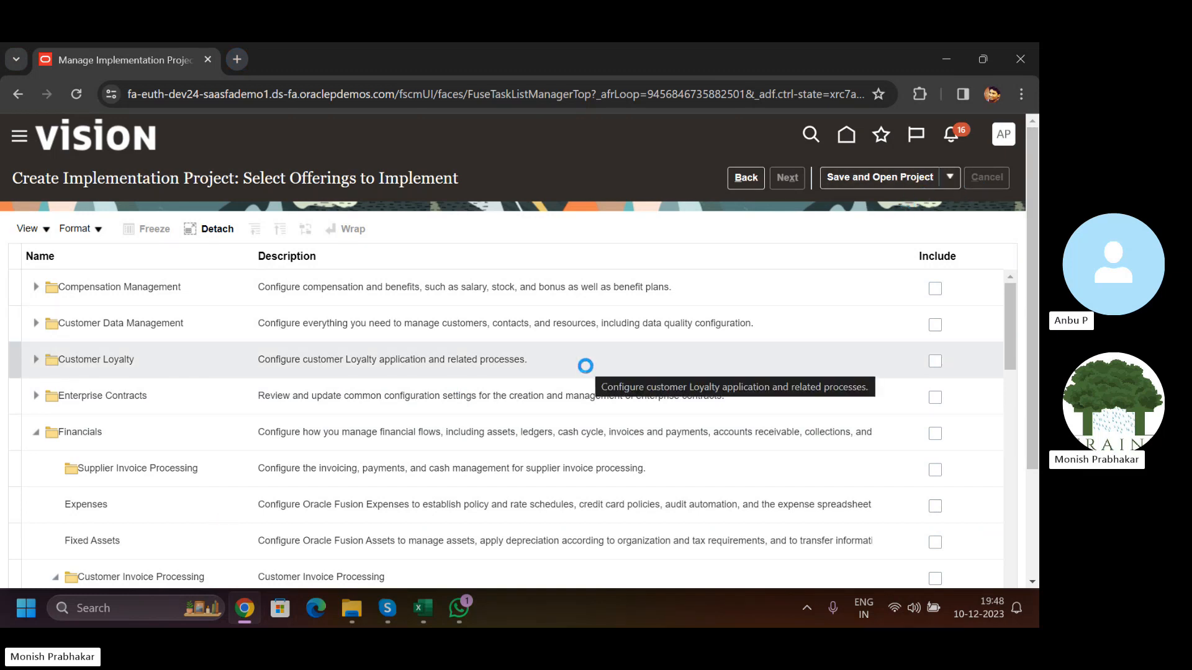
{"action": "left_click", "coordinate": [207, 500]}
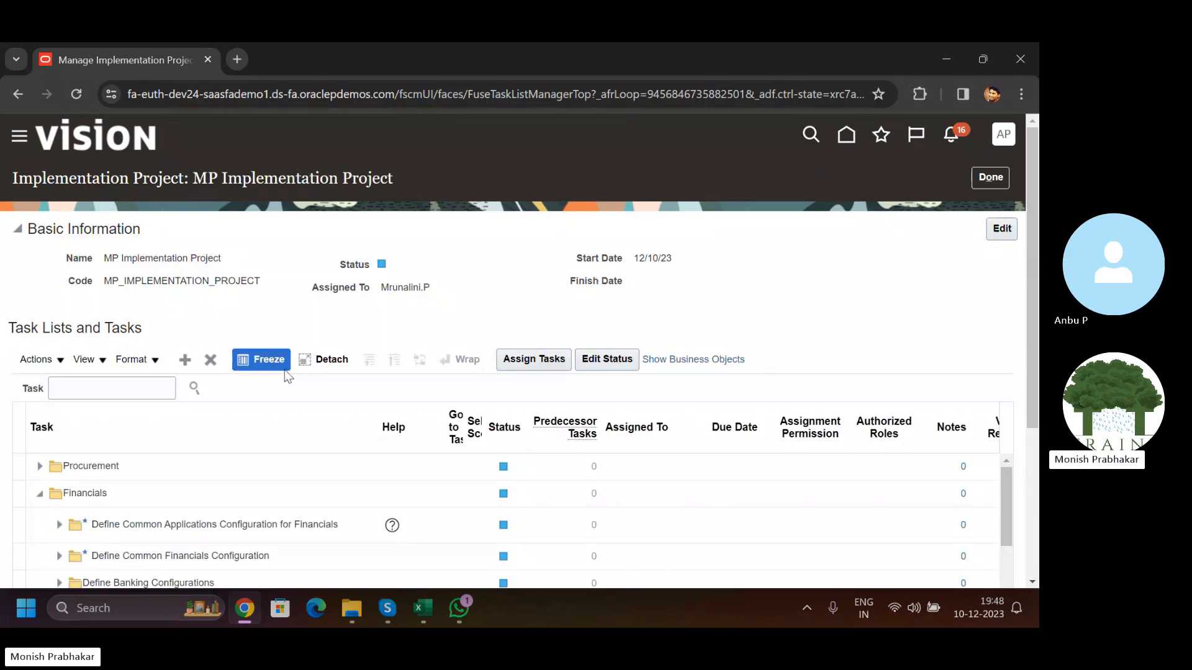
{"action": "scroll", "coordinate": [158, 481], "scroll_direction": "down", "scroll_amount": 4}
{"action": "scroll", "coordinate": [186, 494], "scroll_direction": "down", "scroll_amount": 3}
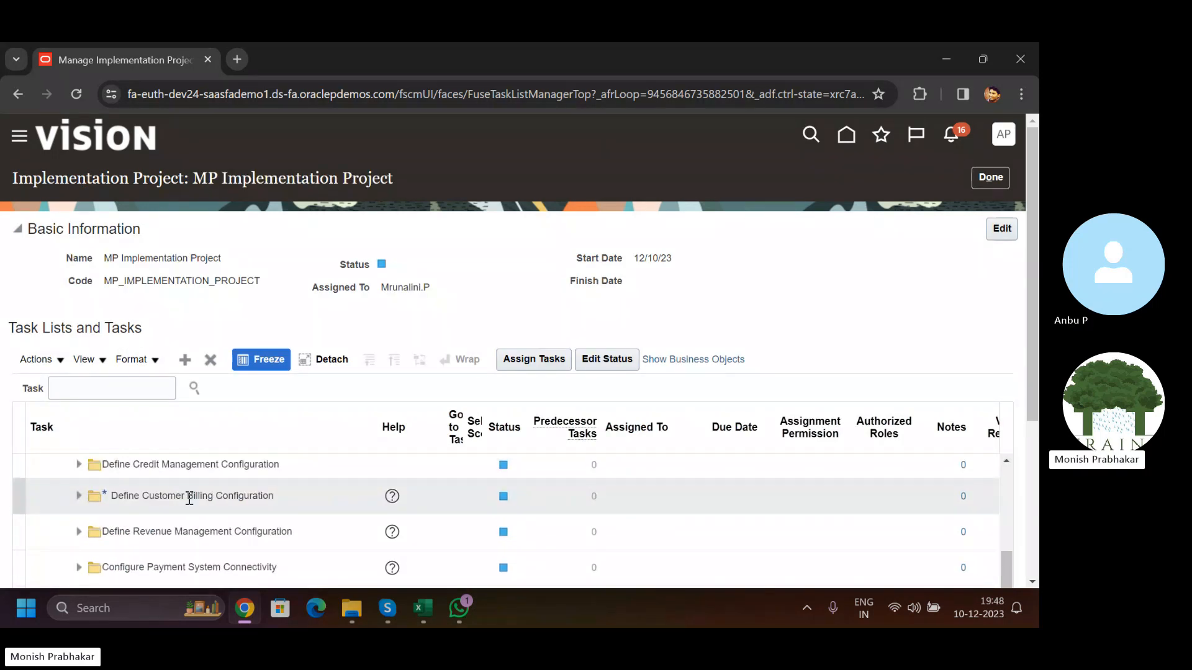
{"action": "scroll", "coordinate": [188, 497], "scroll_direction": "down", "scroll_amount": 2}
{"action": "scroll", "coordinate": [188, 498], "scroll_direction": "up", "scroll_amount": 2}
{"action": "scroll", "coordinate": [188, 498], "scroll_direction": "up", "scroll_amount": 2}
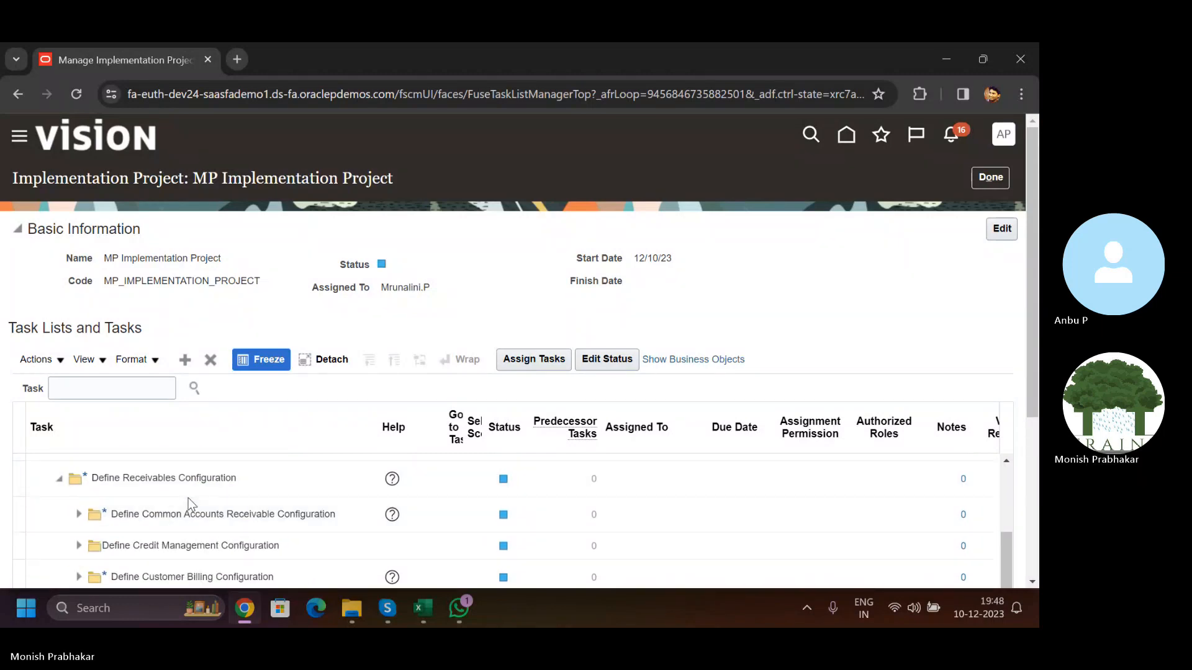
- Open the Overview of Oracle Receivables help topic for Define Receivables Configuration and read through its work area descriptions
{"action": "left_click", "coordinate": [61, 480]}
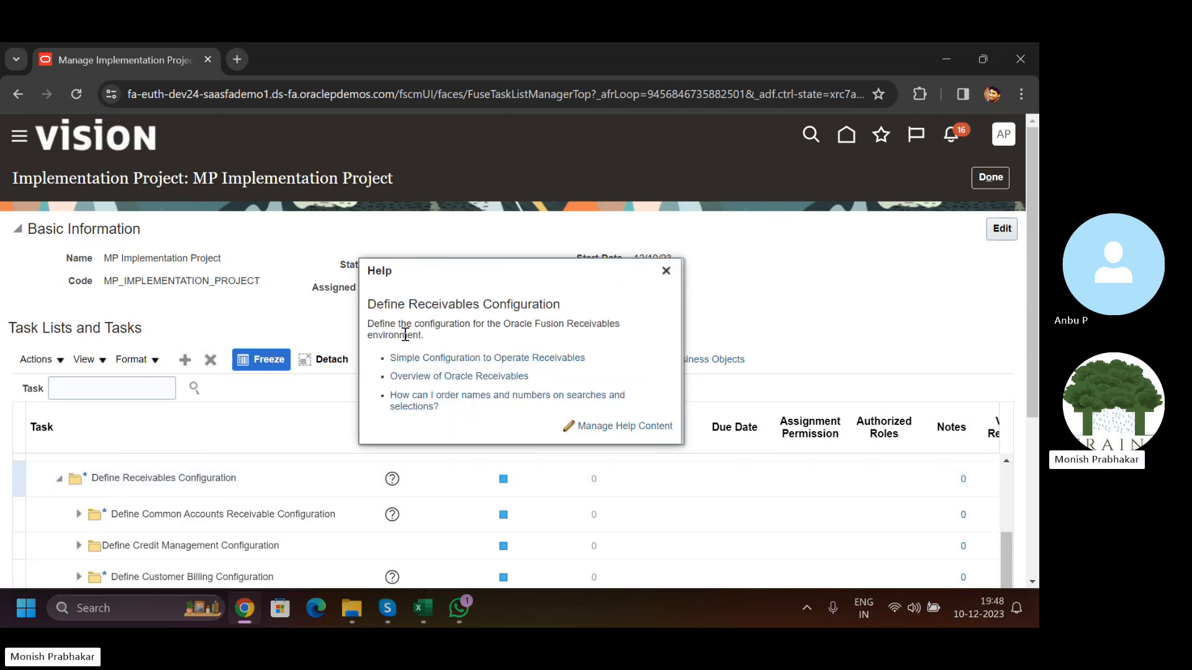
{"action": "left_click", "coordinate": [416, 376]}
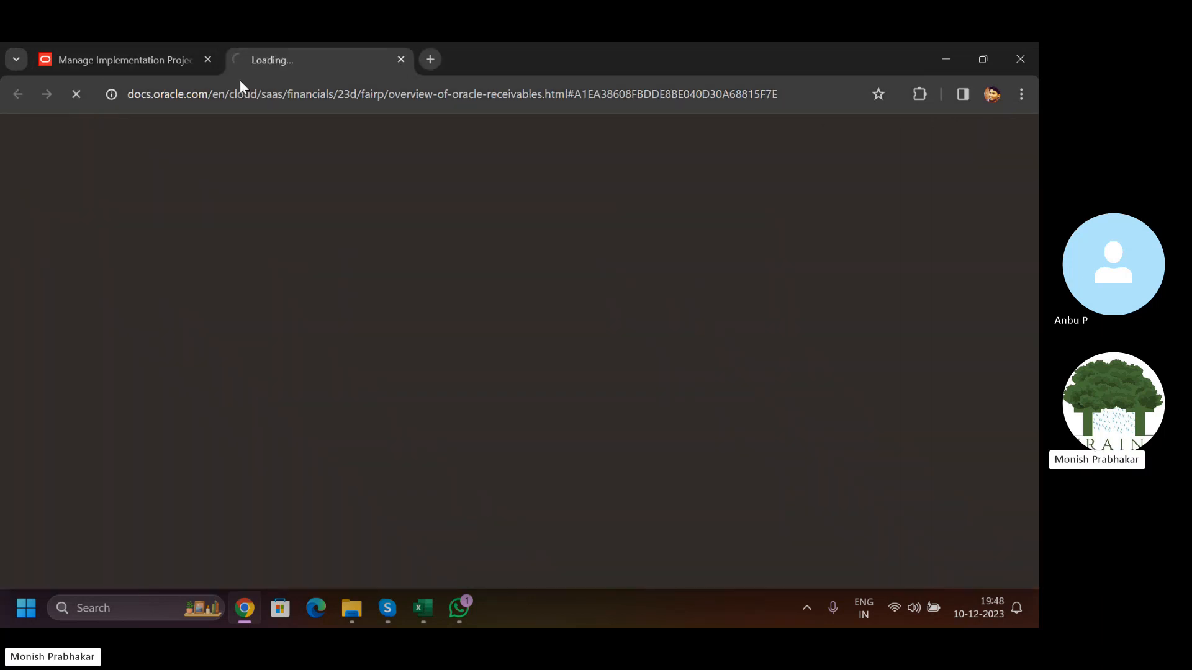
{"action": "left_click", "coordinate": [65, 45]}
{"action": "left_click", "coordinate": [338, 45]}
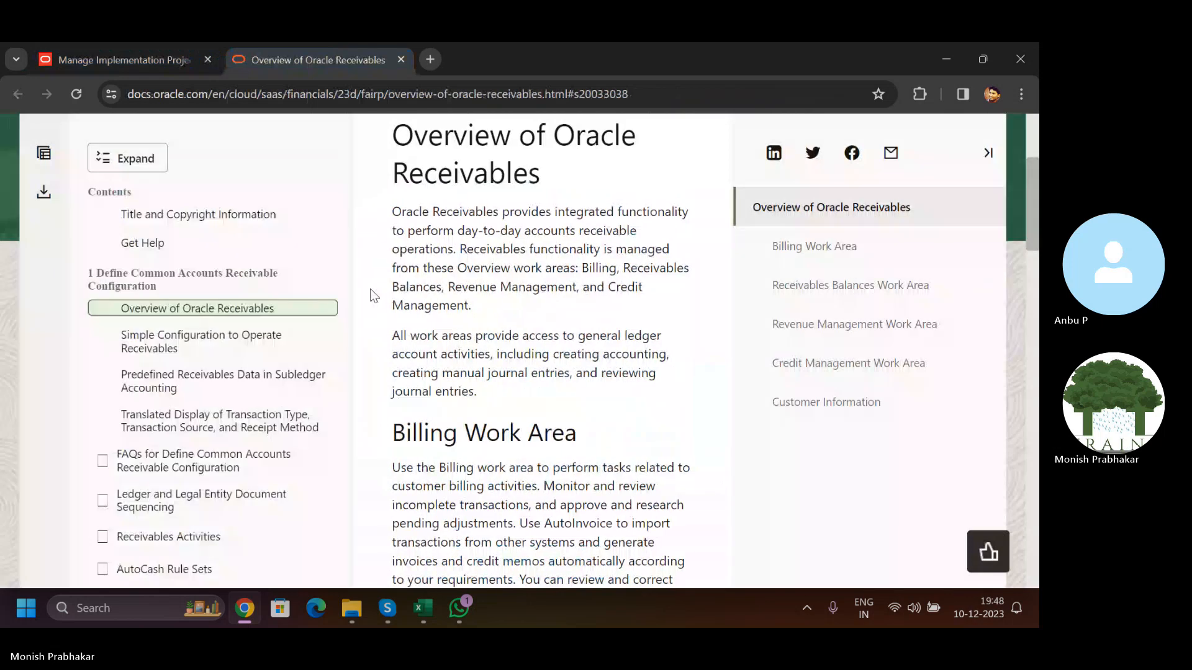
{"action": "scroll", "coordinate": [580, 338], "scroll_direction": "down", "scroll_amount": 3}
{"action": "scroll", "coordinate": [580, 338], "scroll_direction": "up", "scroll_amount": 3}
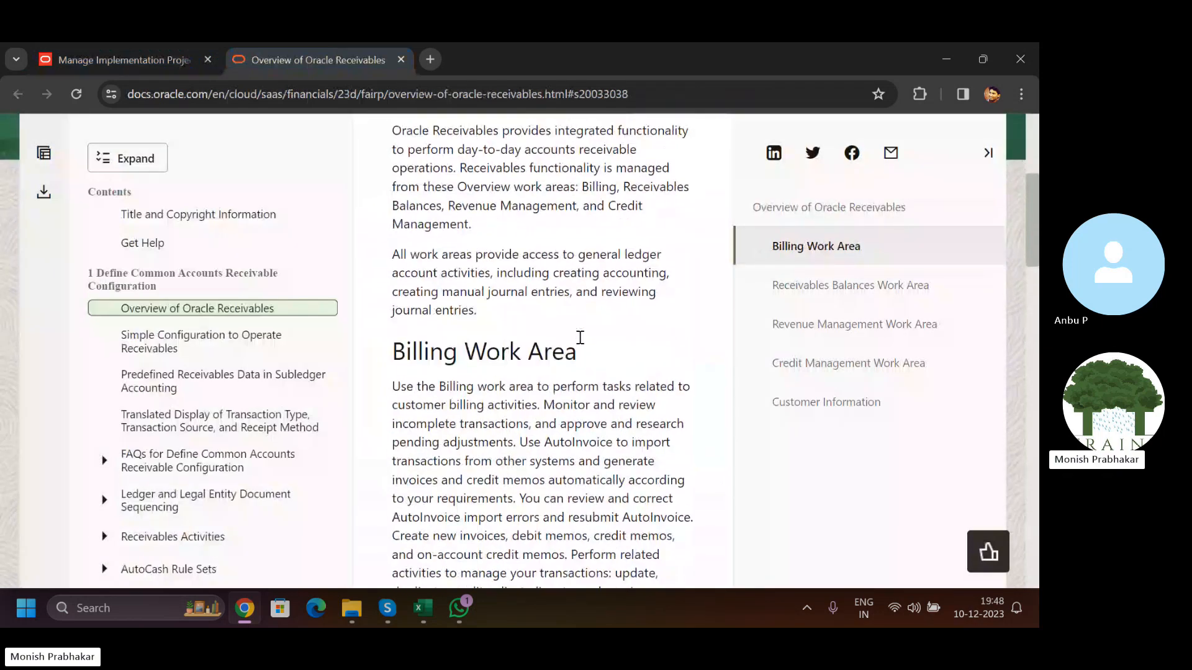
{"action": "scroll", "coordinate": [580, 338], "scroll_direction": "down", "scroll_amount": 6}
{"action": "scroll", "coordinate": [580, 338], "scroll_direction": "down", "scroll_amount": 18}
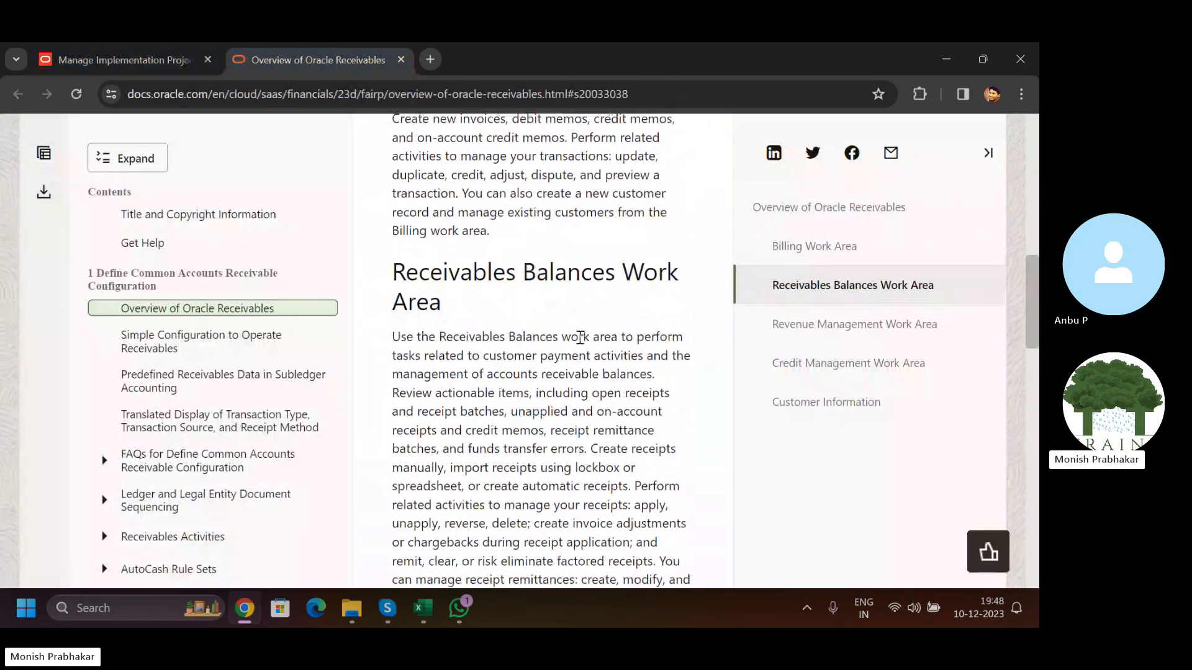
{"action": "scroll", "coordinate": [580, 338], "scroll_direction": "down", "scroll_amount": 7}
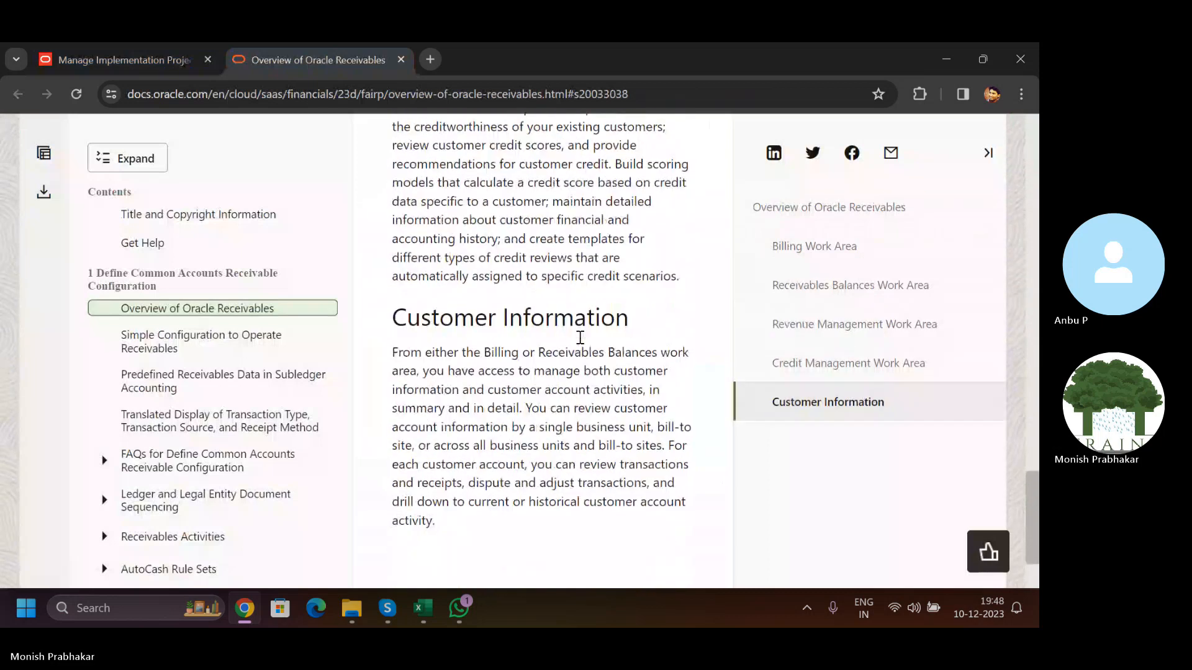
{"action": "scroll", "coordinate": [146, 391], "scroll_direction": "down", "scroll_amount": 3}
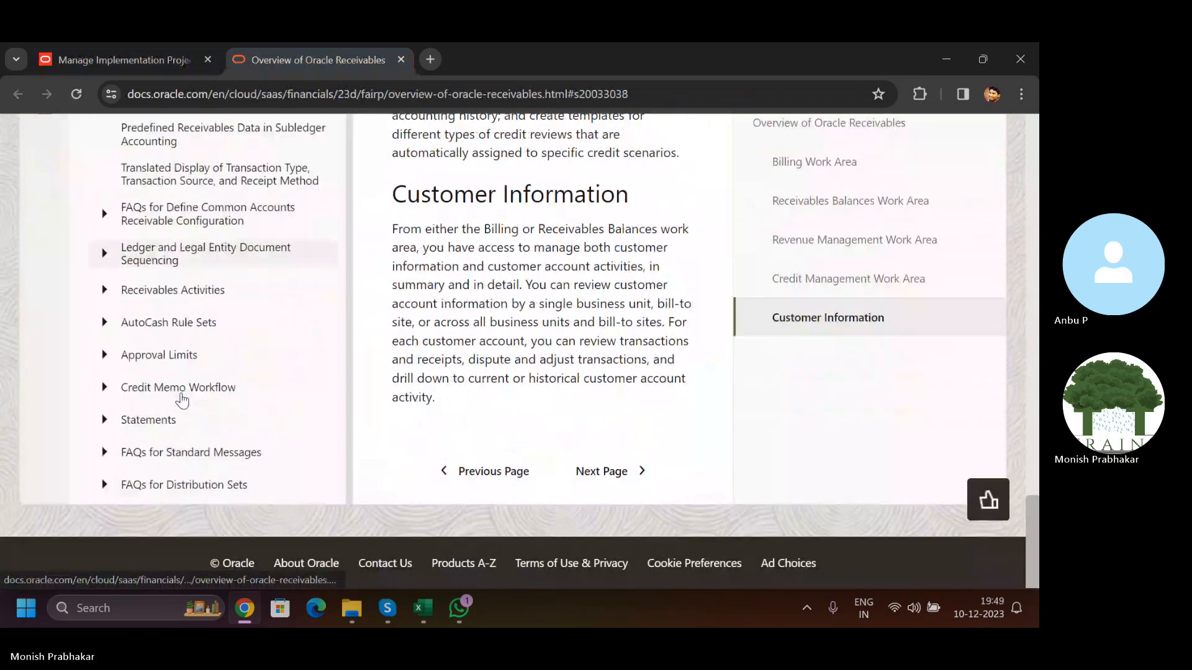
{"action": "scroll", "coordinate": [181, 401], "scroll_direction": "up", "scroll_amount": 3}
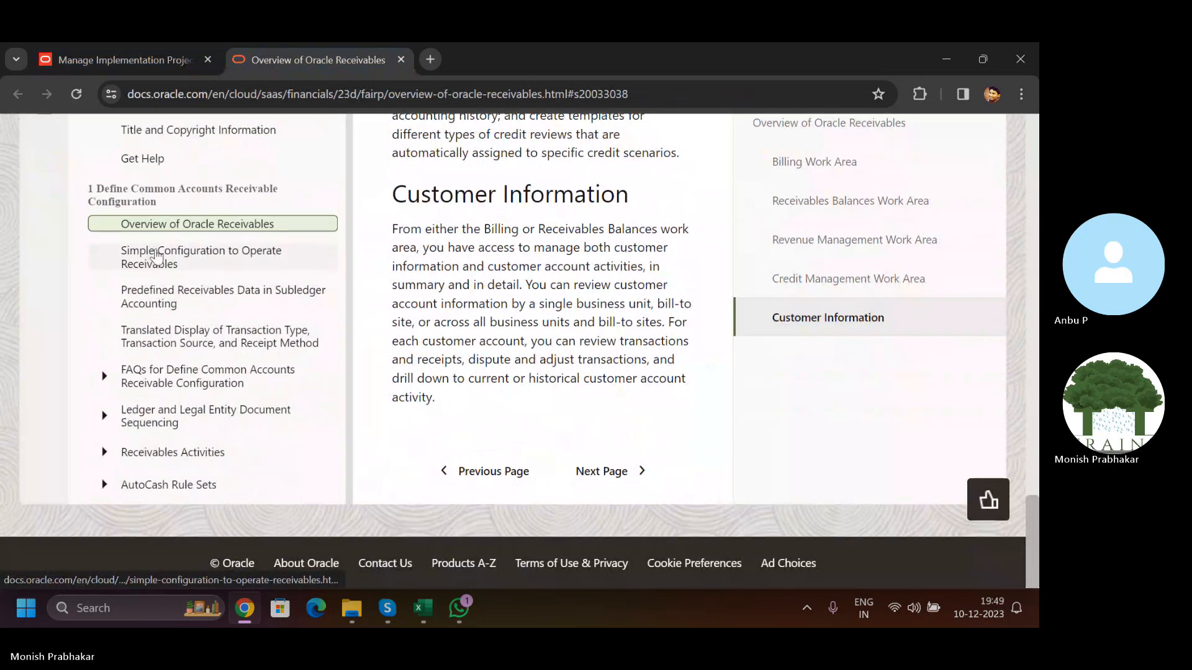
- Open the Simple Configuration to Operate Receivables topic and read the required Receivables configuration tasks and their prerequisite
{"action": "left_click", "coordinate": [157, 255]}
{"action": "scroll", "coordinate": [583, 445], "scroll_direction": "down", "scroll_amount": 3}
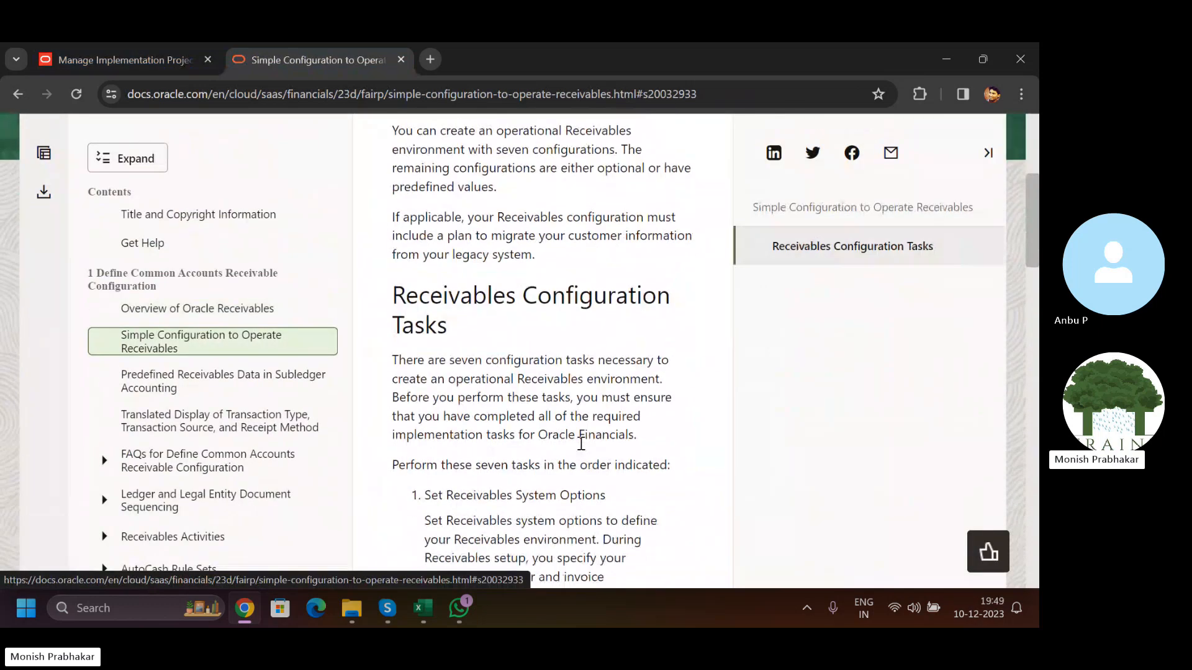
{"action": "scroll", "coordinate": [579, 443], "scroll_direction": "down", "scroll_amount": 3}
{"action": "scroll", "coordinate": [540, 434], "scroll_direction": "up", "scroll_amount": 5}
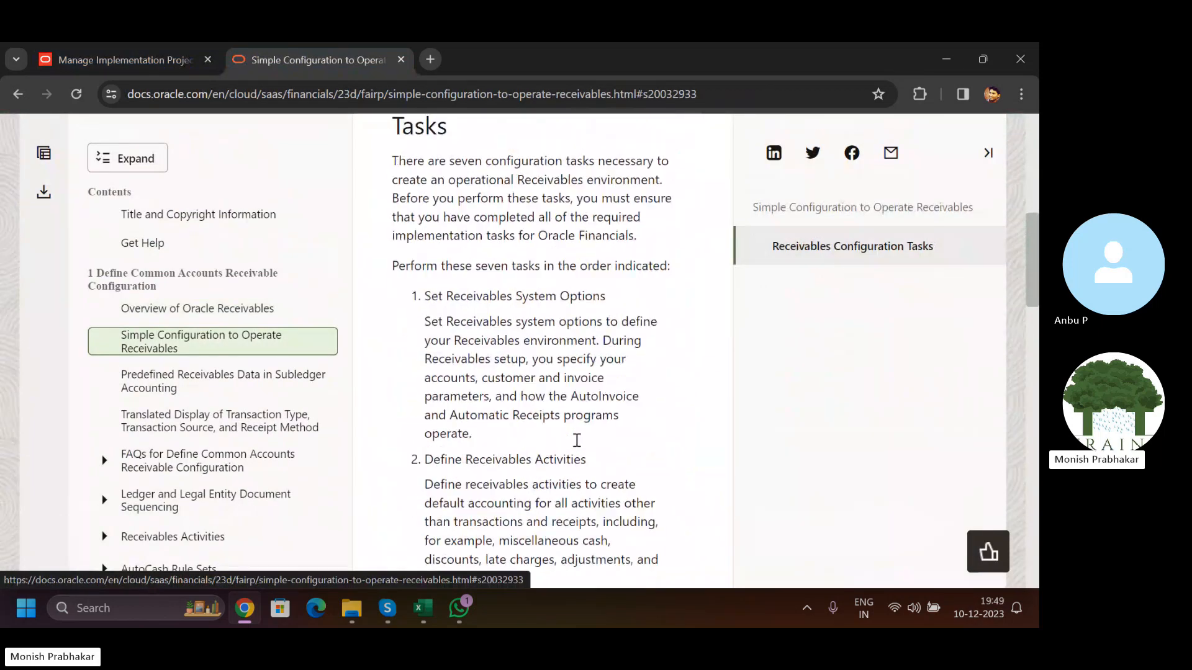
{"action": "left_click_drag", "start_coordinate": [386, 360], "coordinate": [636, 434]}
- Return to the MP Implementation Project's task list and expand Define Common Accounts Receivable Configuration
{"action": "left_click", "coordinate": [150, 62]}
{"action": "scroll", "coordinate": [326, 398], "scroll_direction": "down", "scroll_amount": 2}
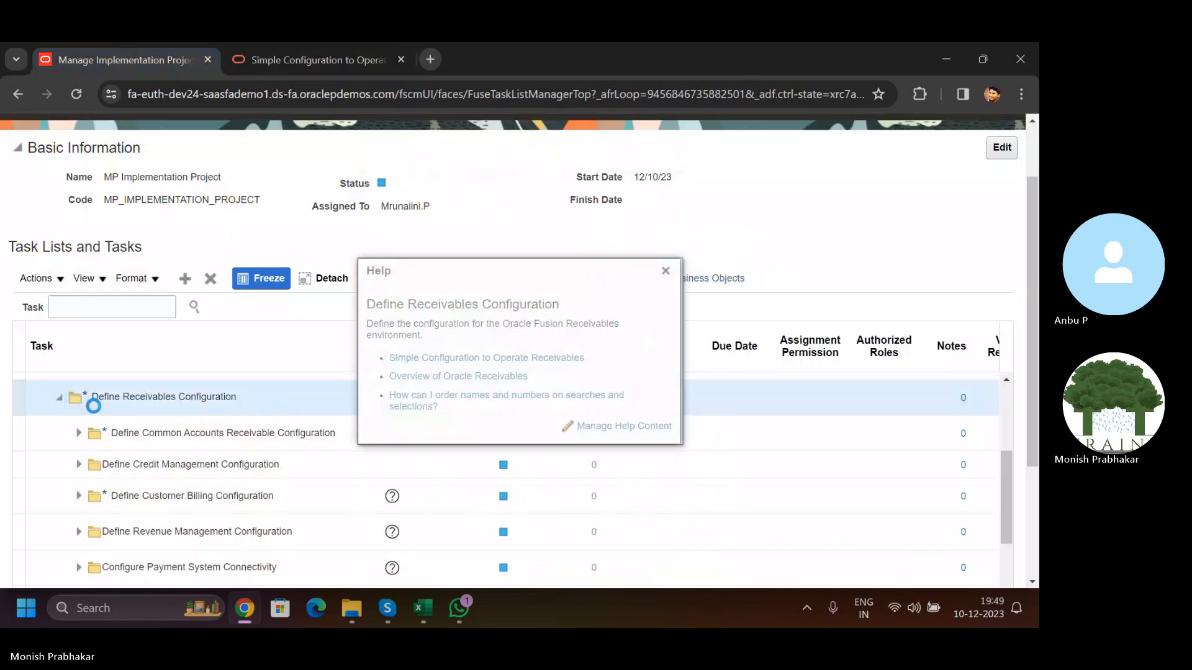
{"action": "left_click", "coordinate": [333, 411]}
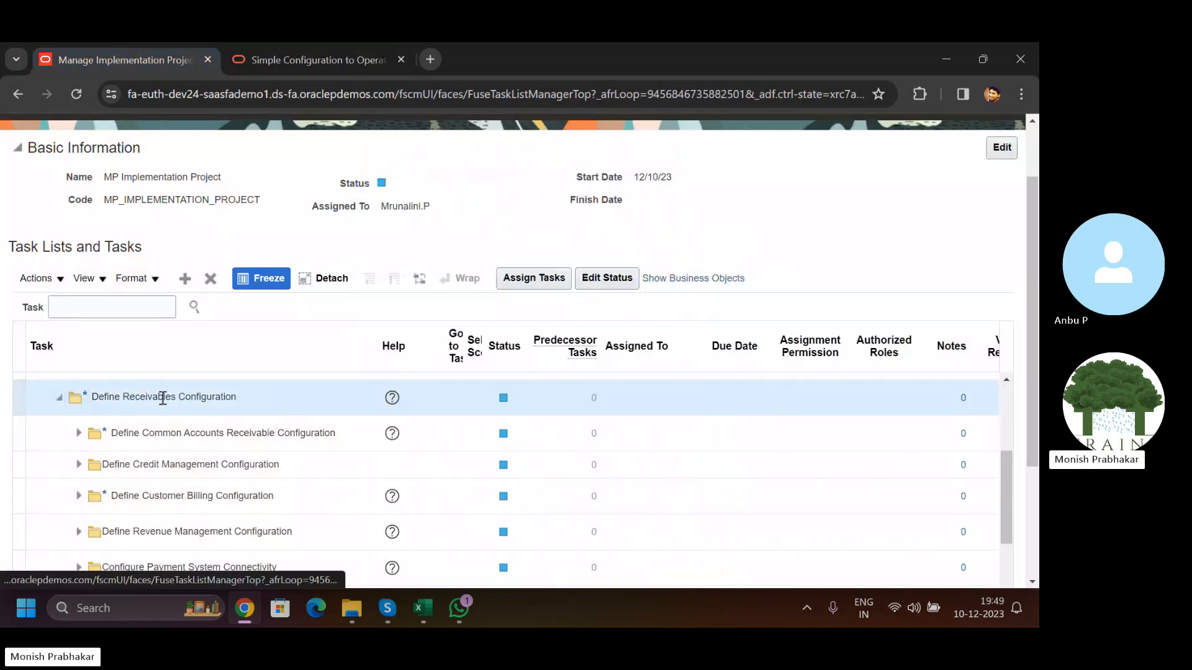
{"action": "left_click", "coordinate": [108, 435]}
{"action": "left_click", "coordinate": [78, 433]}
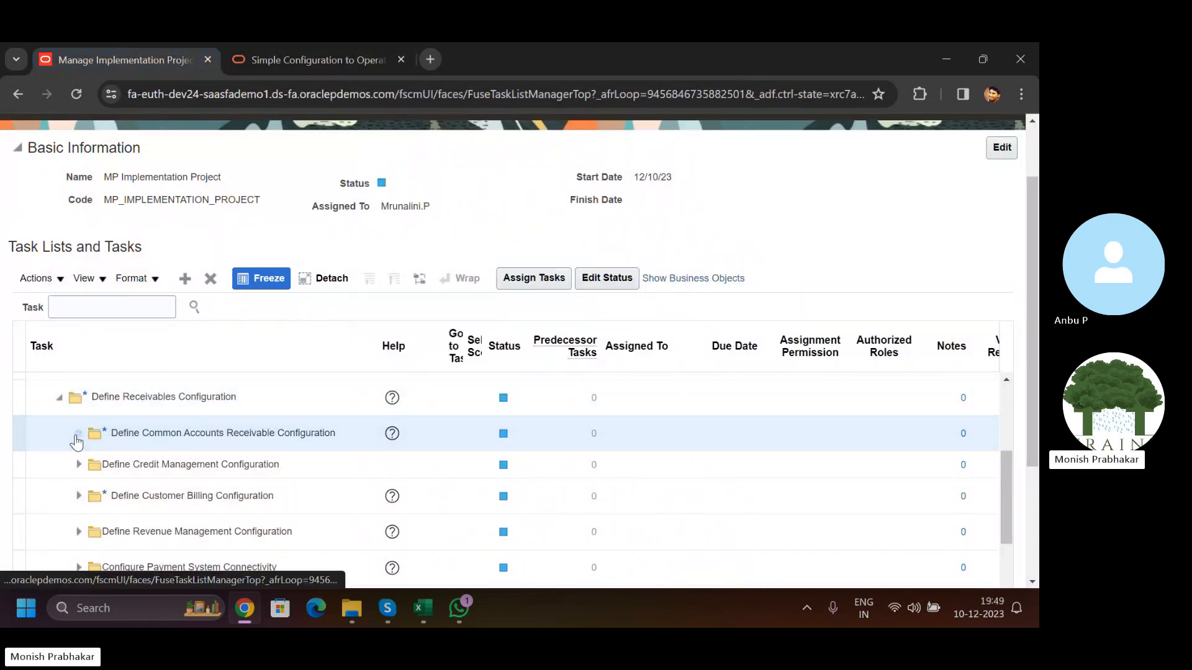
- Look through the tasks under Define Common Accounts Receivable Configuration for the Receivables system options setup
{"action": "scroll", "coordinate": [375, 459], "scroll_direction": "down", "scroll_amount": 2}
{"action": "scroll", "coordinate": [316, 457], "scroll_direction": "up", "scroll_amount": 1}
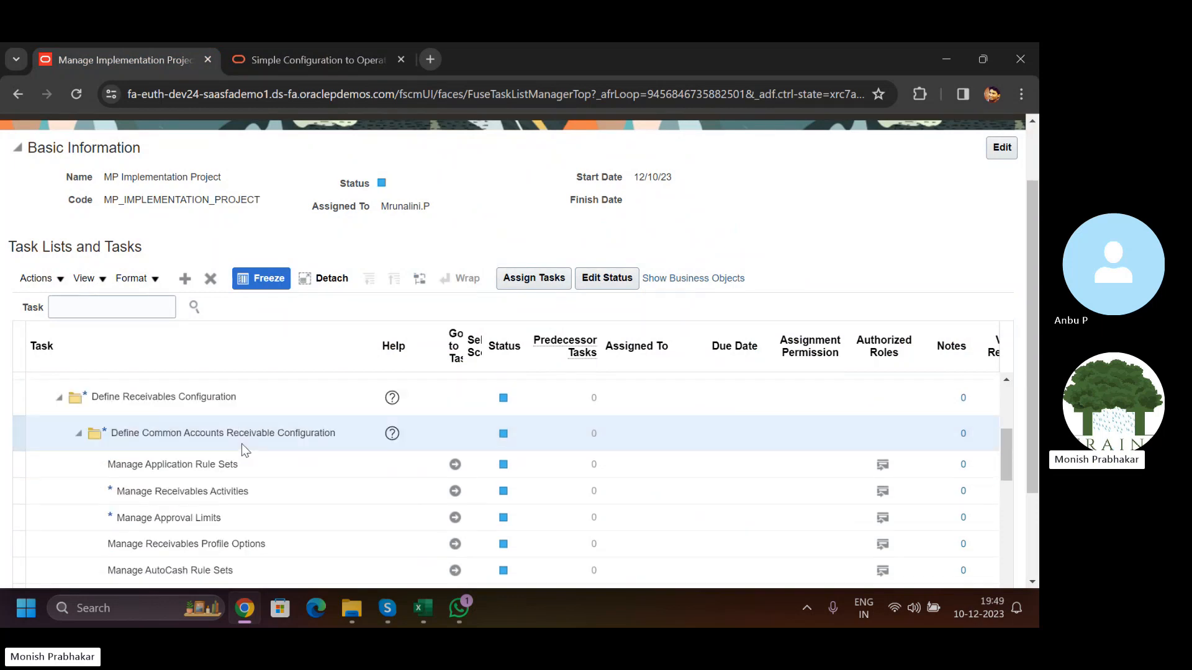
{"action": "scroll", "coordinate": [248, 477], "scroll_direction": "down", "scroll_amount": 1}
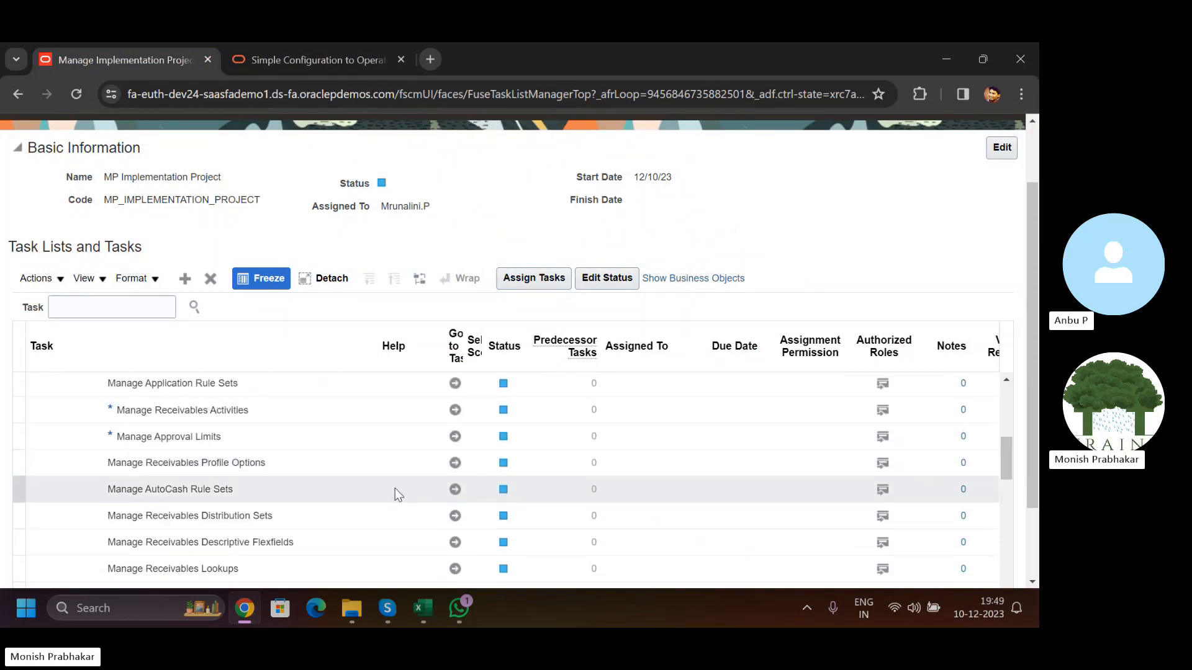
{"action": "scroll", "coordinate": [273, 496], "scroll_direction": "down", "scroll_amount": 1}
{"action": "left_click", "coordinate": [269, 472]}
{"action": "scroll", "coordinate": [327, 492], "scroll_direction": "down", "scroll_amount": 1}
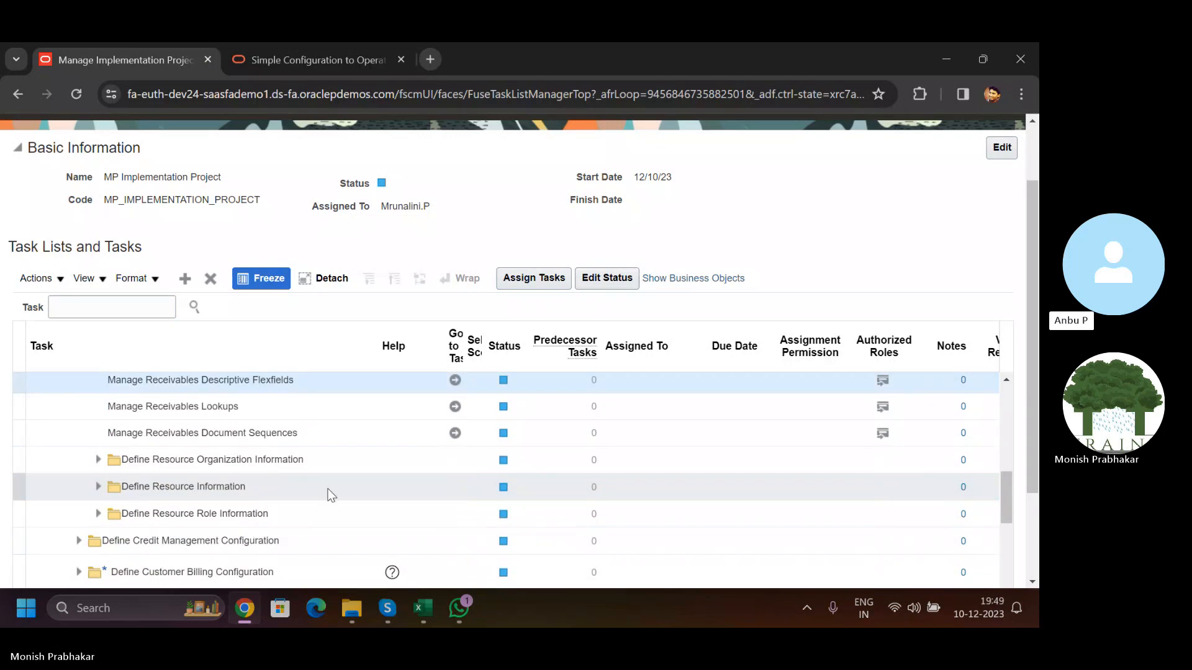
{"action": "scroll", "coordinate": [347, 494], "scroll_direction": "up", "scroll_amount": 3}
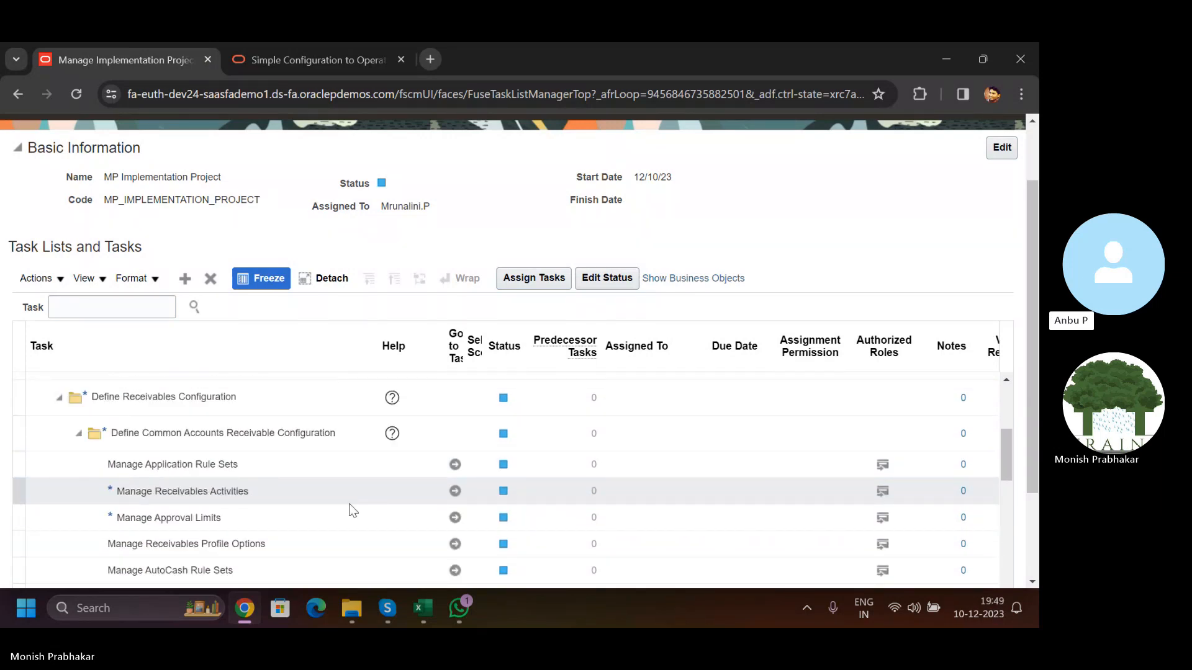
{"action": "scroll", "coordinate": [314, 529], "scroll_direction": "down", "scroll_amount": 3}
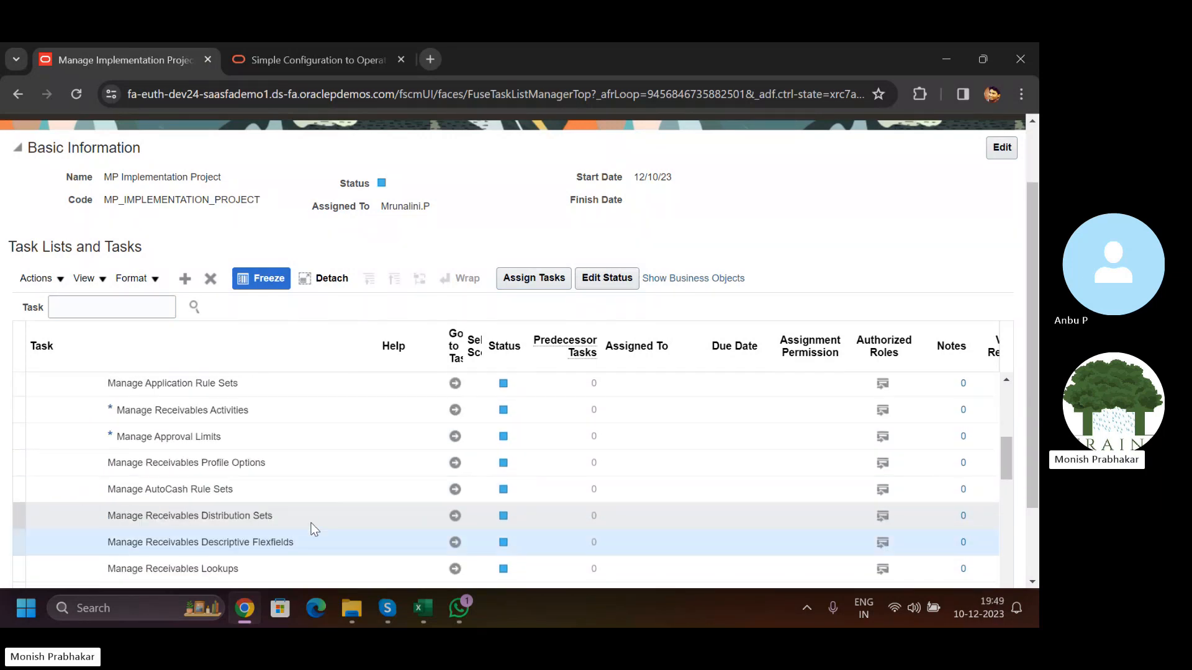
- Collapse Define Common Accounts Receivable Configuration and its parent Define Receivables Configuration, and check the neighbouring task lists
{"action": "scroll", "coordinate": [310, 525], "scroll_direction": "up", "scroll_amount": 3}
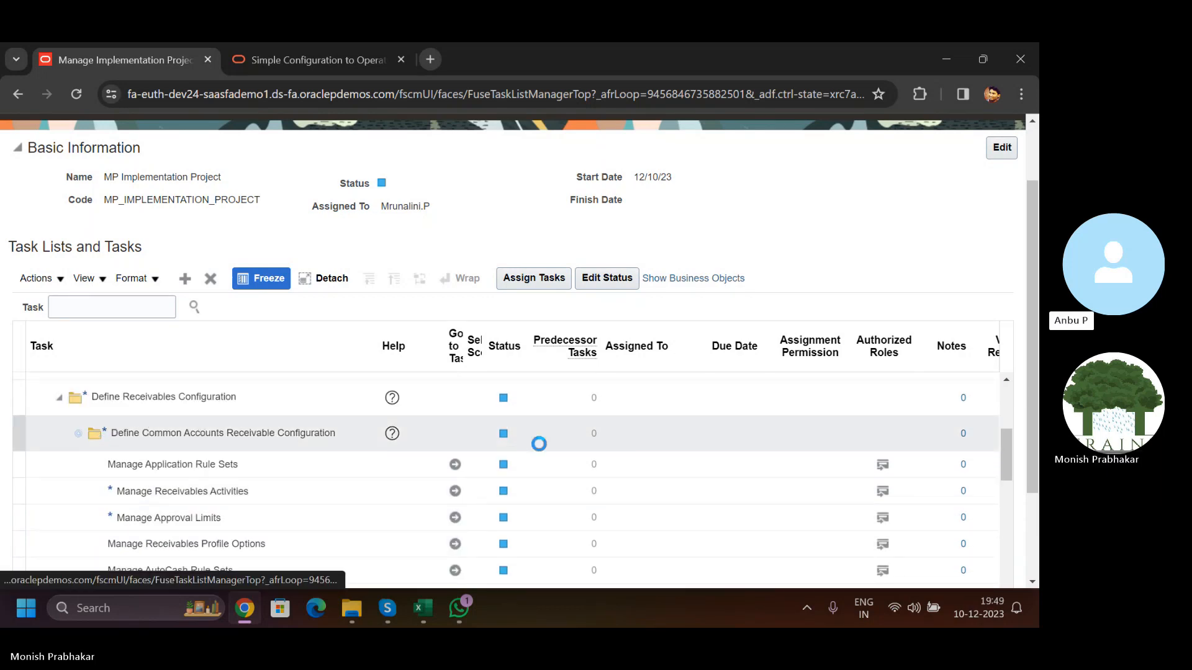
{"action": "scroll", "coordinate": [143, 460], "scroll_direction": "up", "scroll_amount": 3}
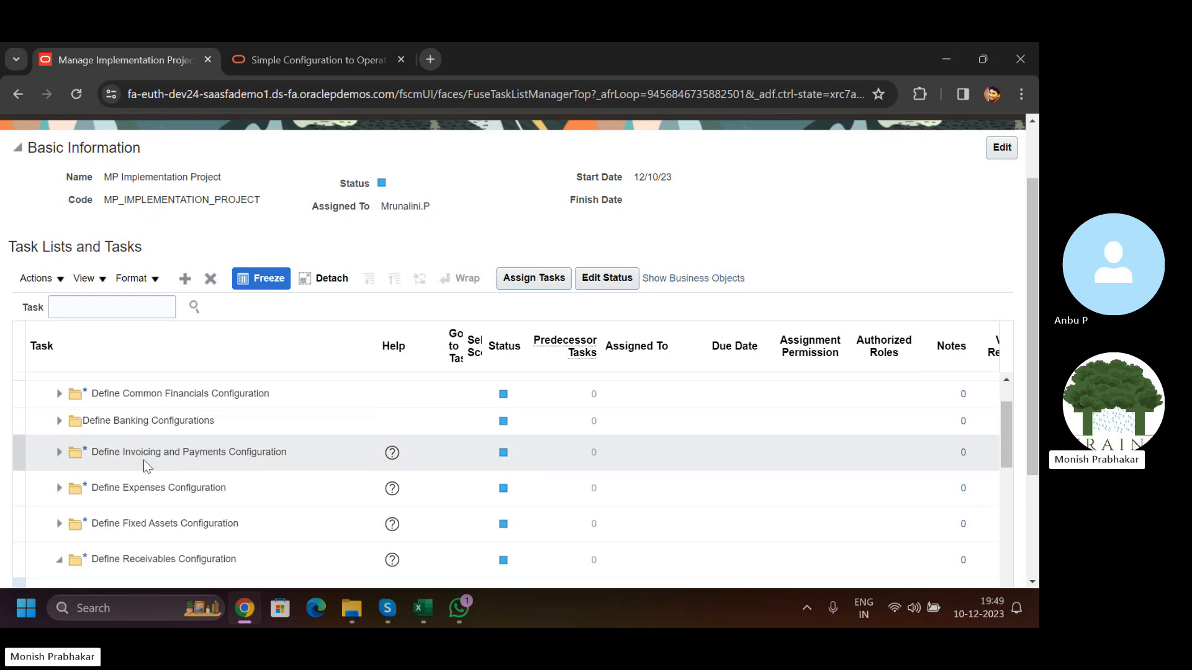
{"action": "scroll", "coordinate": [151, 463], "scroll_direction": "down", "scroll_amount": 2}
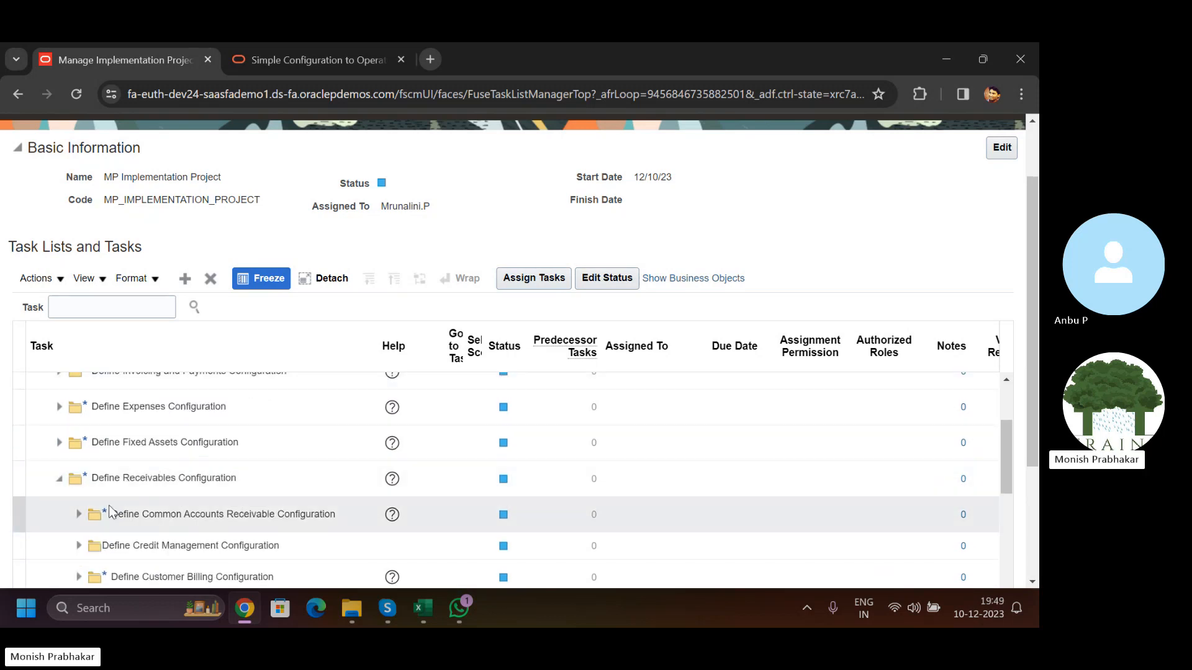
{"action": "left_click", "coordinate": [59, 479]}
{"action": "scroll", "coordinate": [160, 482], "scroll_direction": "down", "scroll_amount": 2}
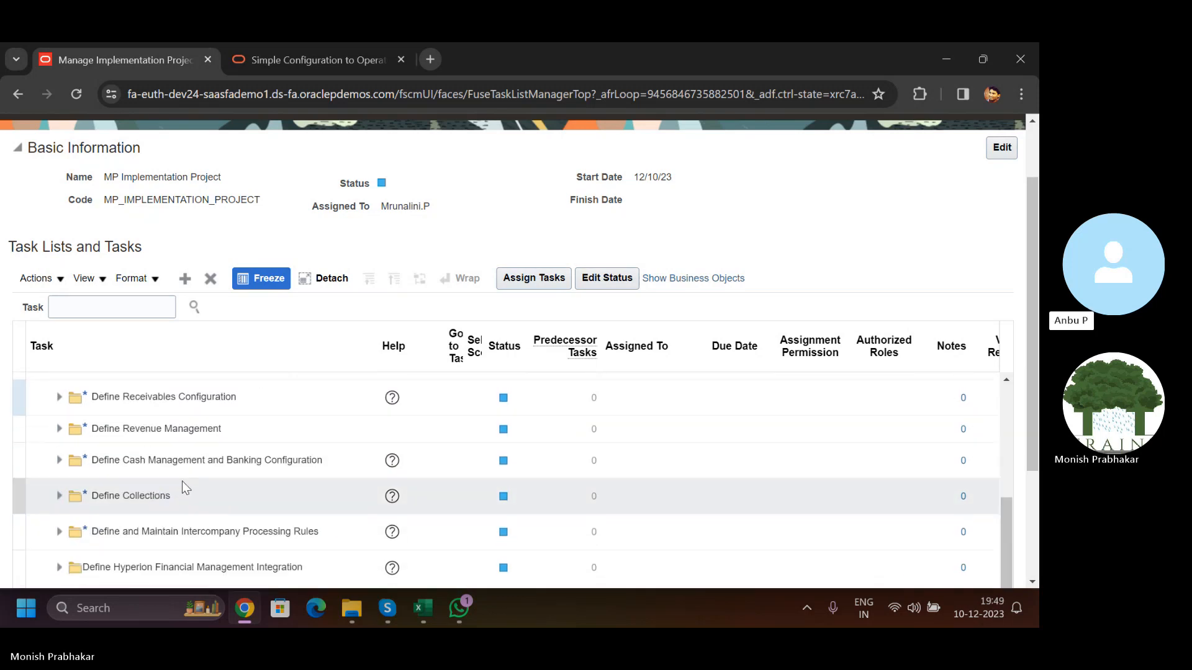
- Search the MP Implementation Project's tasks for "Manage Rece"
{"action": "left_click", "coordinate": [88, 310]}
{"action": "type", "text": "M"}
{"action": "key", "text": "Caps_Lock"}
{"action": "type", "text": "anage R"}
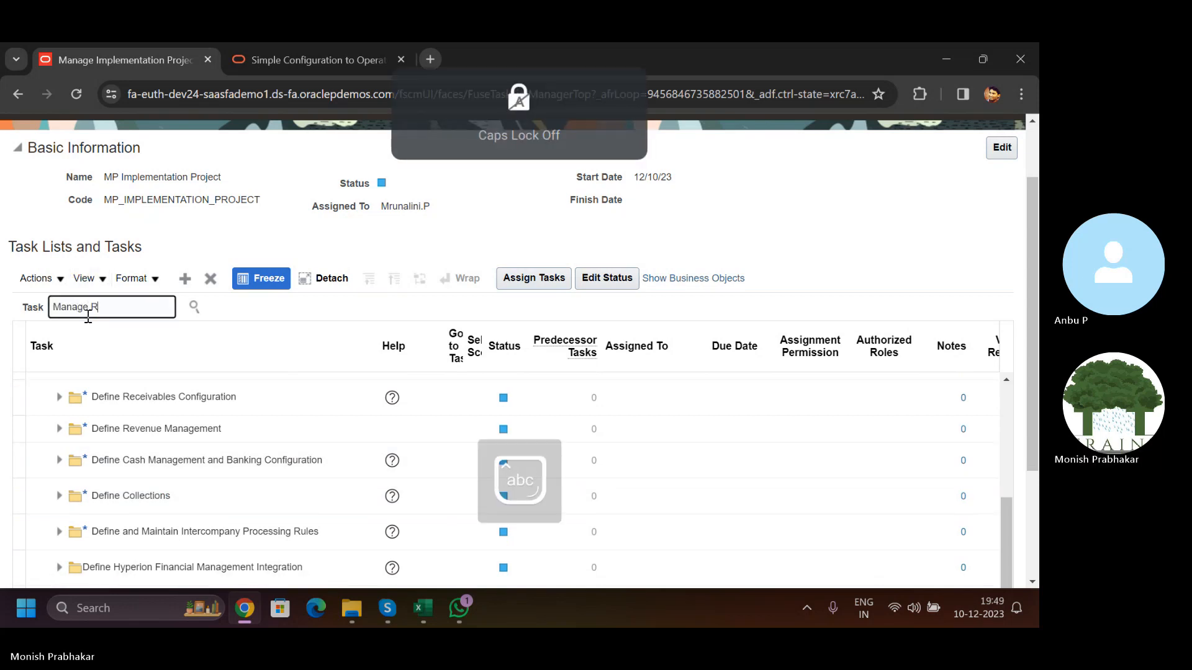
{"action": "type", "text": "ece"}
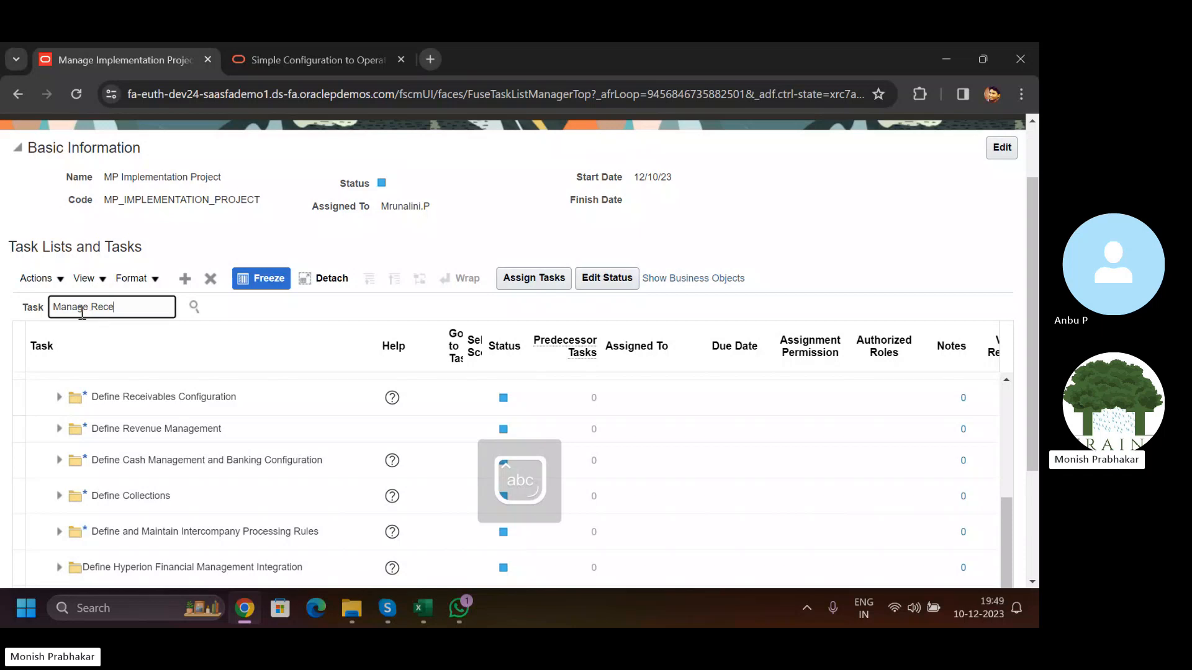
{"action": "left_click", "coordinate": [194, 308]}
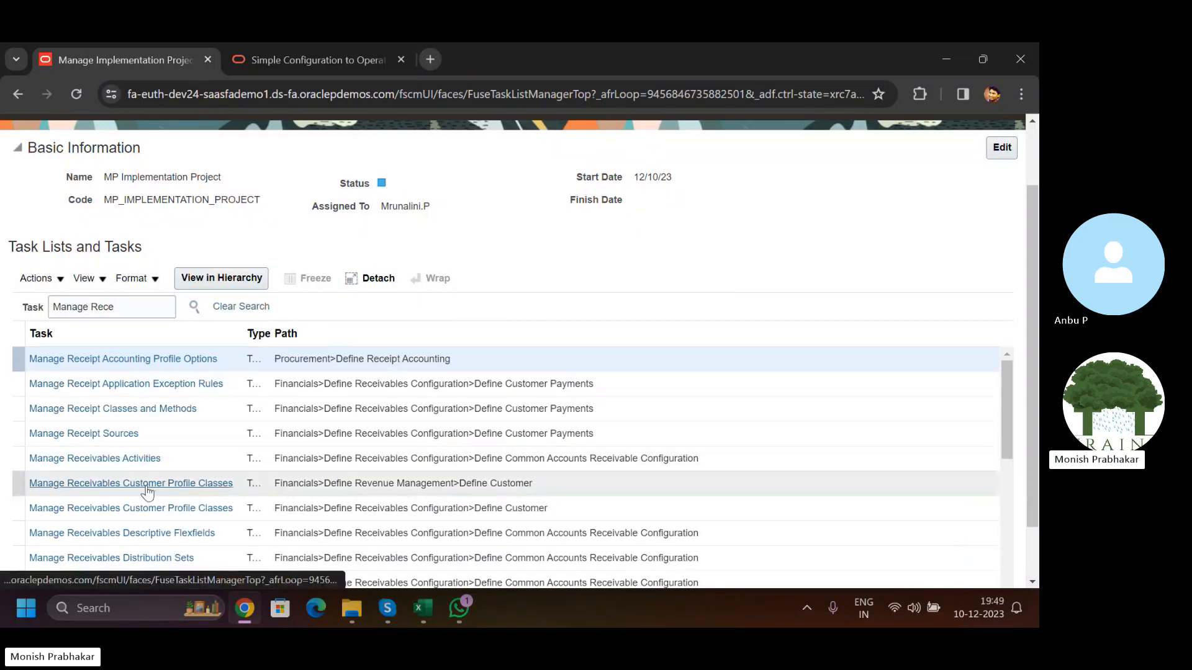
- Find Manage Receivables System Options in the search results, widen the Type column, and highlight the task's path for reading
{"action": "scroll", "coordinate": [149, 490], "scroll_direction": "down", "scroll_amount": 3}
{"action": "scroll", "coordinate": [186, 534], "scroll_direction": "down", "scroll_amount": 3}
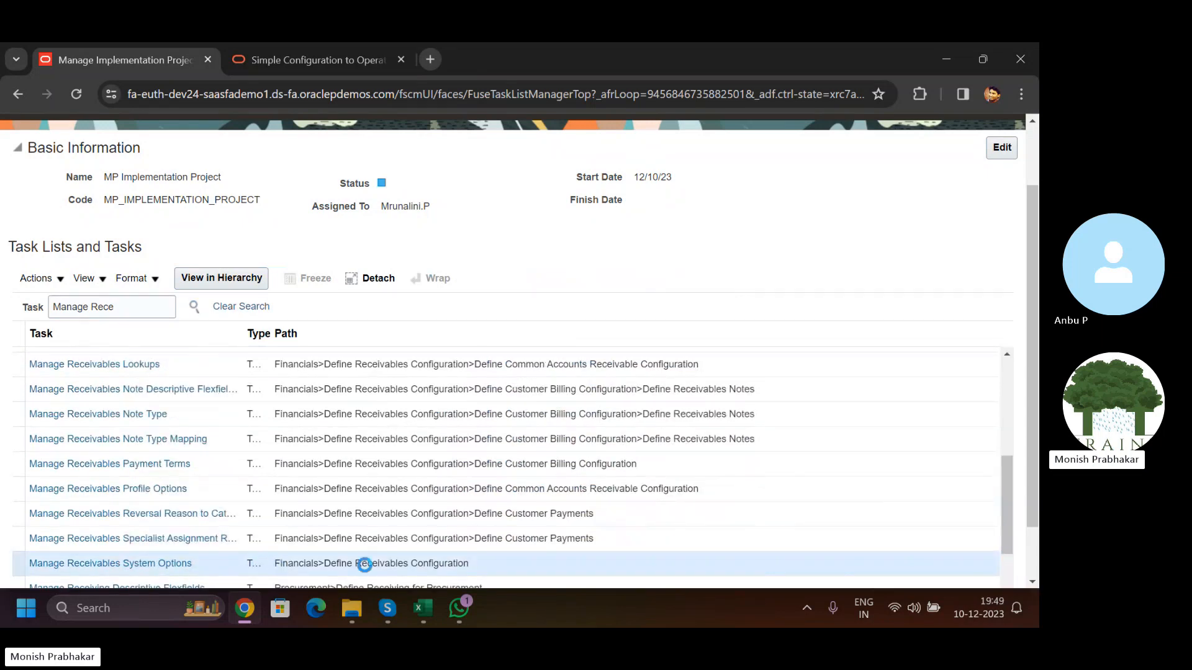
{"action": "left_click_drag", "start_coordinate": [327, 561], "coordinate": [482, 568]}
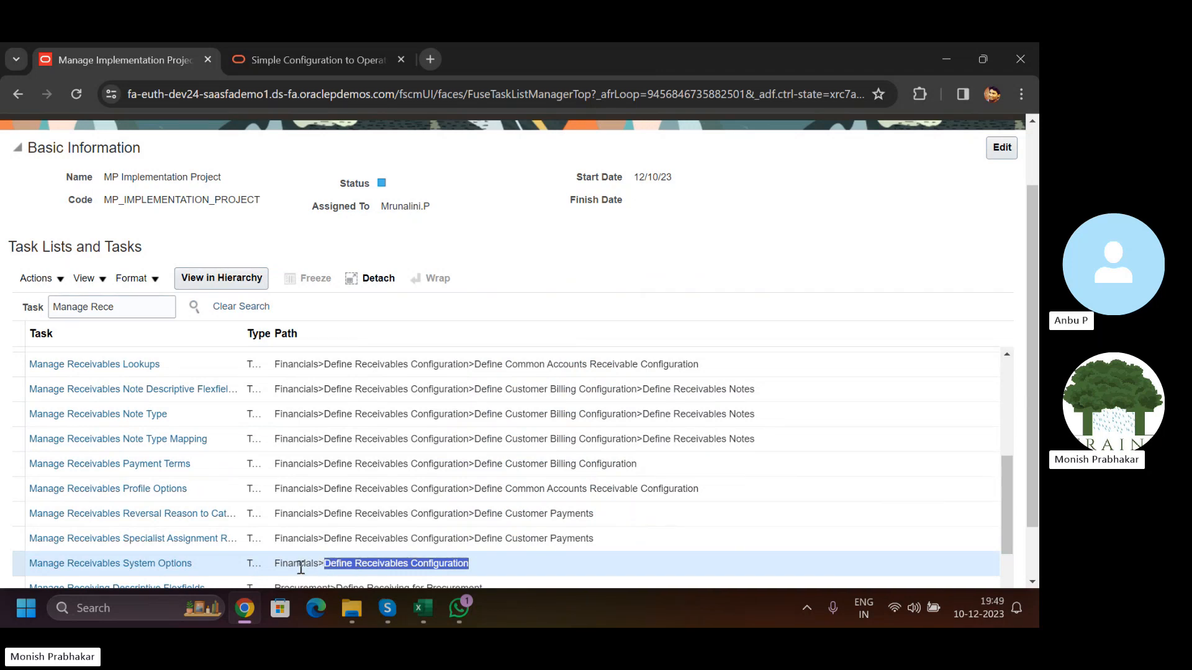
{"action": "left_click_drag", "start_coordinate": [278, 568], "coordinate": [324, 564]}
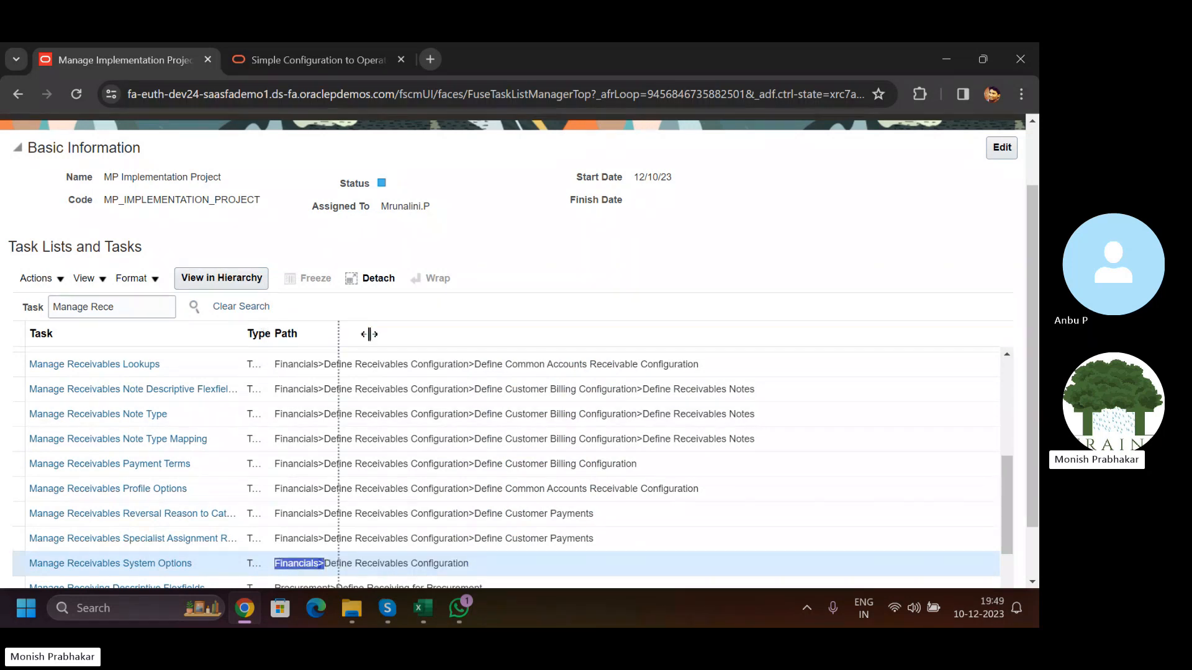
{"action": "left_click_drag", "start_coordinate": [369, 334], "coordinate": [491, 334]}
{"action": "scroll", "coordinate": [658, 485], "scroll_direction": "down", "scroll_amount": 3}
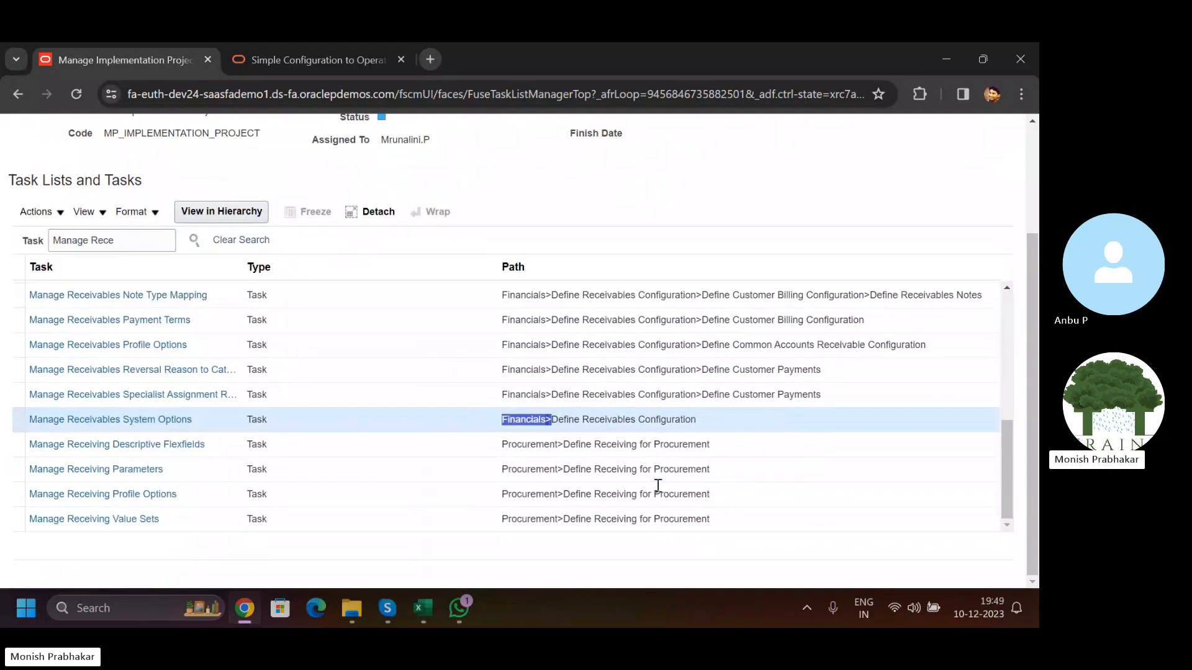
{"action": "double_click", "coordinate": [508, 420]}
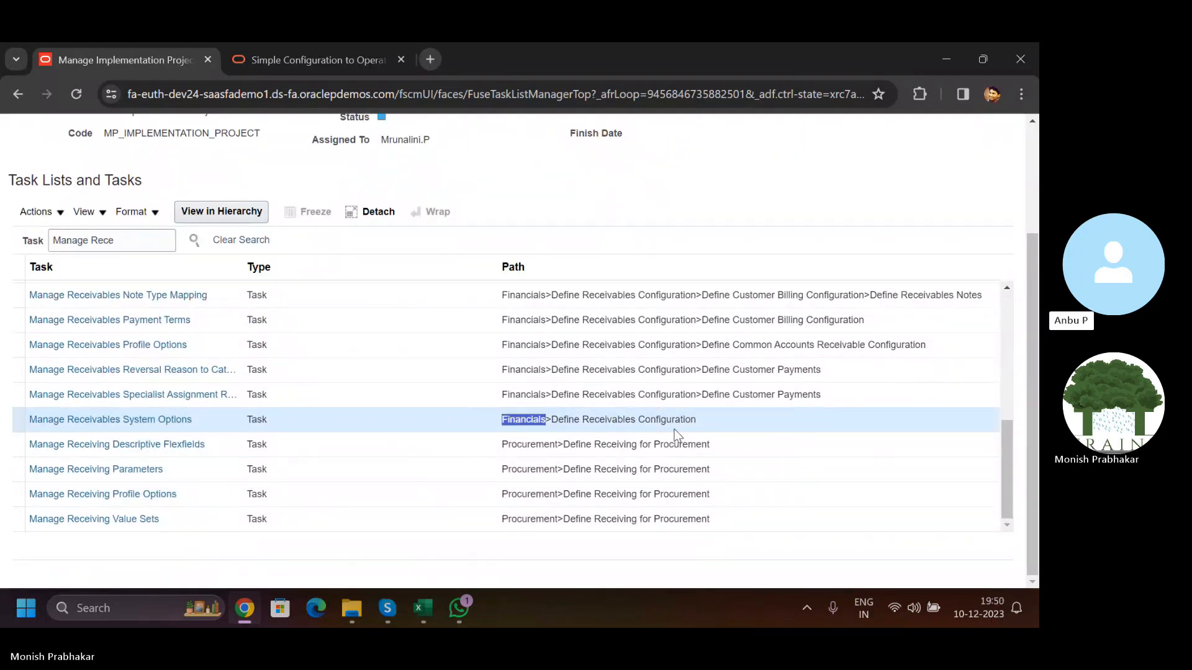
- Leave the MP Implementation Project, search the implementation projects for "Anbu", and open the Anbu Homes Implementation Project for editing
{"action": "scroll", "coordinate": [587, 423], "scroll_direction": "up", "scroll_amount": 5}
{"action": "scroll", "coordinate": [978, 199], "scroll_direction": "up", "scroll_amount": 2}
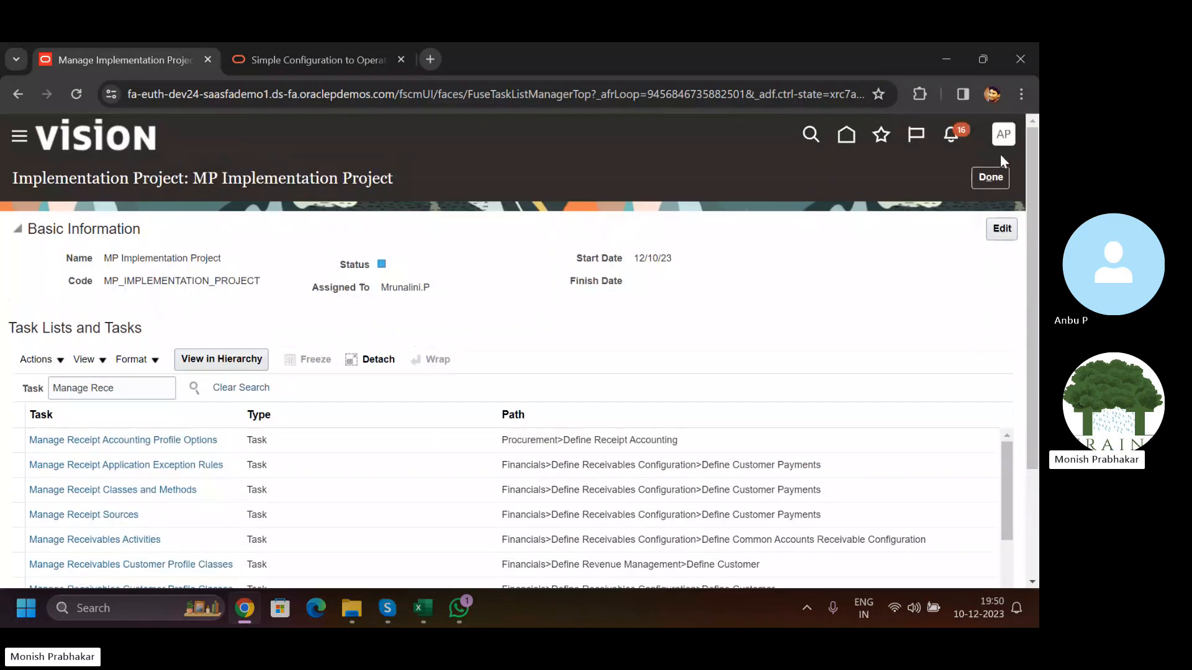
{"action": "left_click", "coordinate": [984, 179]}
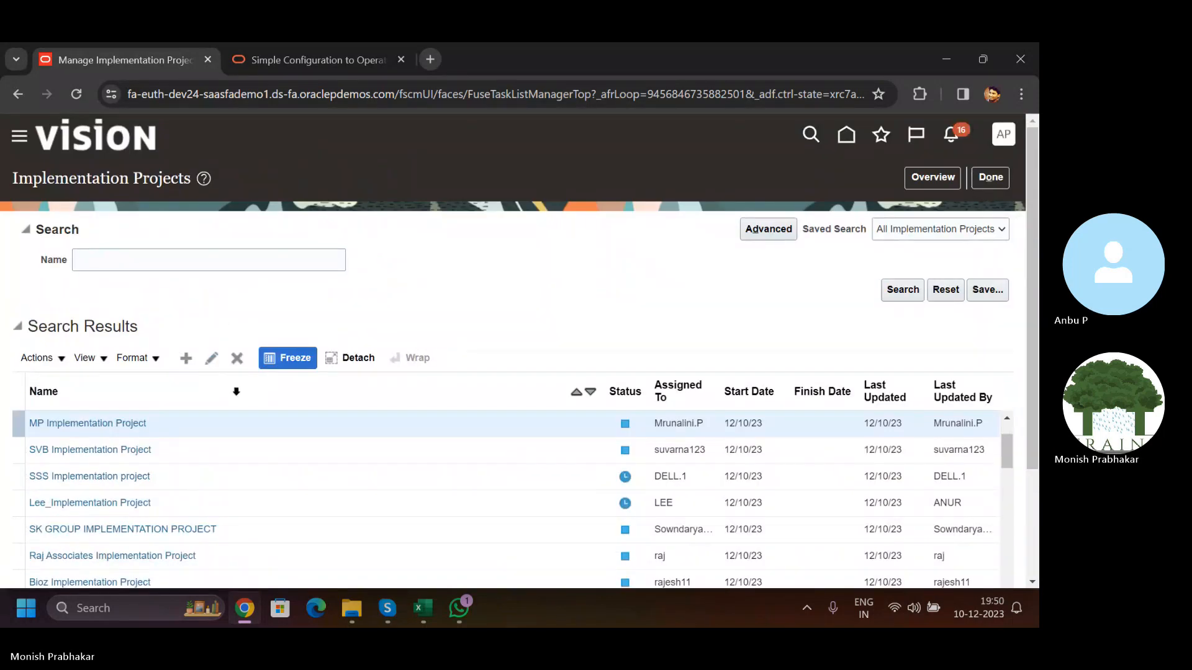
{"action": "scroll", "coordinate": [174, 404], "scroll_direction": "down", "scroll_amount": 1}
{"action": "left_click", "coordinate": [121, 181]}
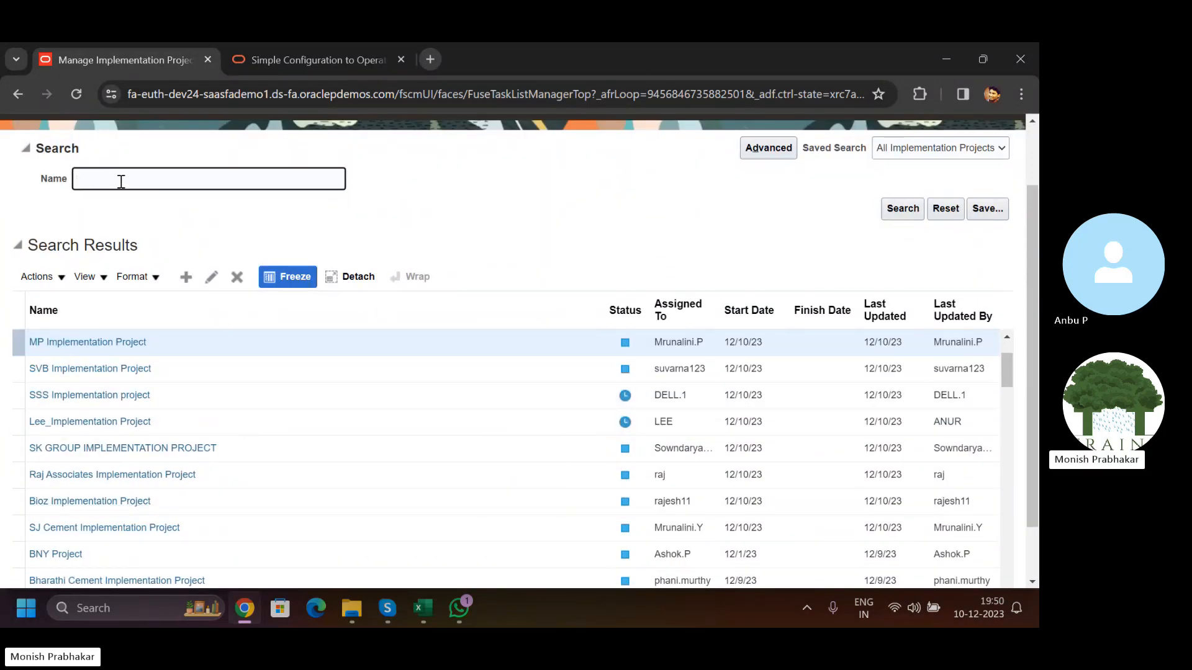
{"action": "type", "text": "A"}
{"action": "key", "text": "Caps_Lock"}
{"action": "type", "text": "nbu"}
{"action": "key", "text": "Return"}
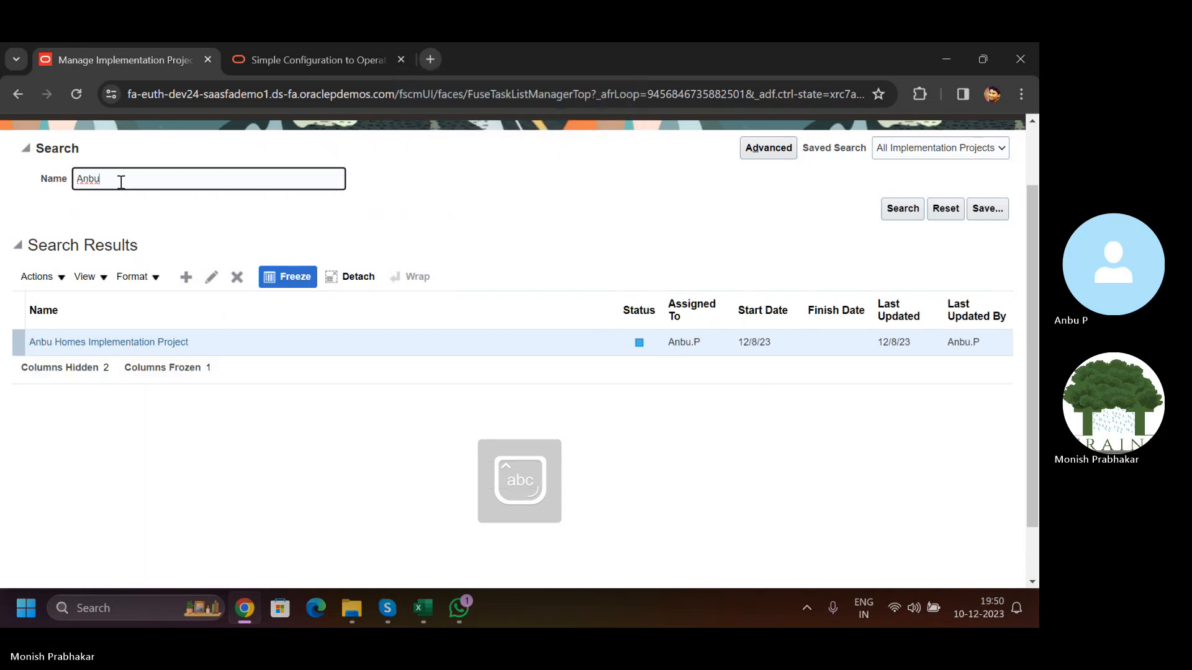
{"action": "left_click", "coordinate": [212, 278]}
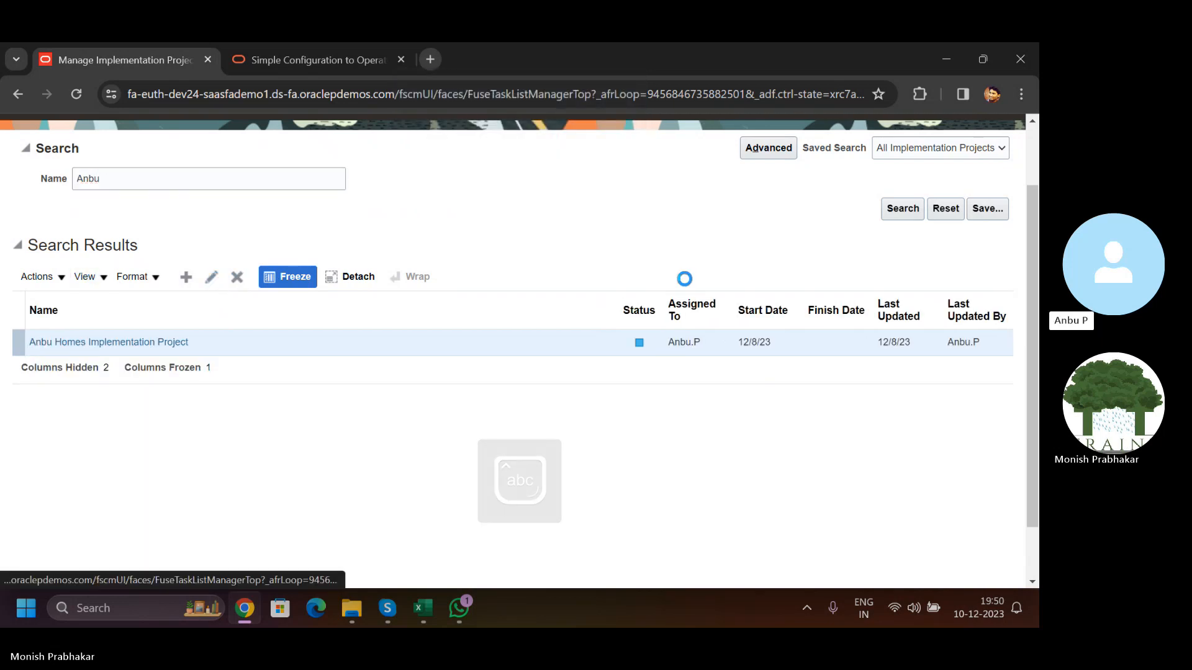
- Check the project's existing task lists and try to add the Financials offering to them
{"action": "scroll", "coordinate": [420, 399], "scroll_direction": "down", "scroll_amount": 5}
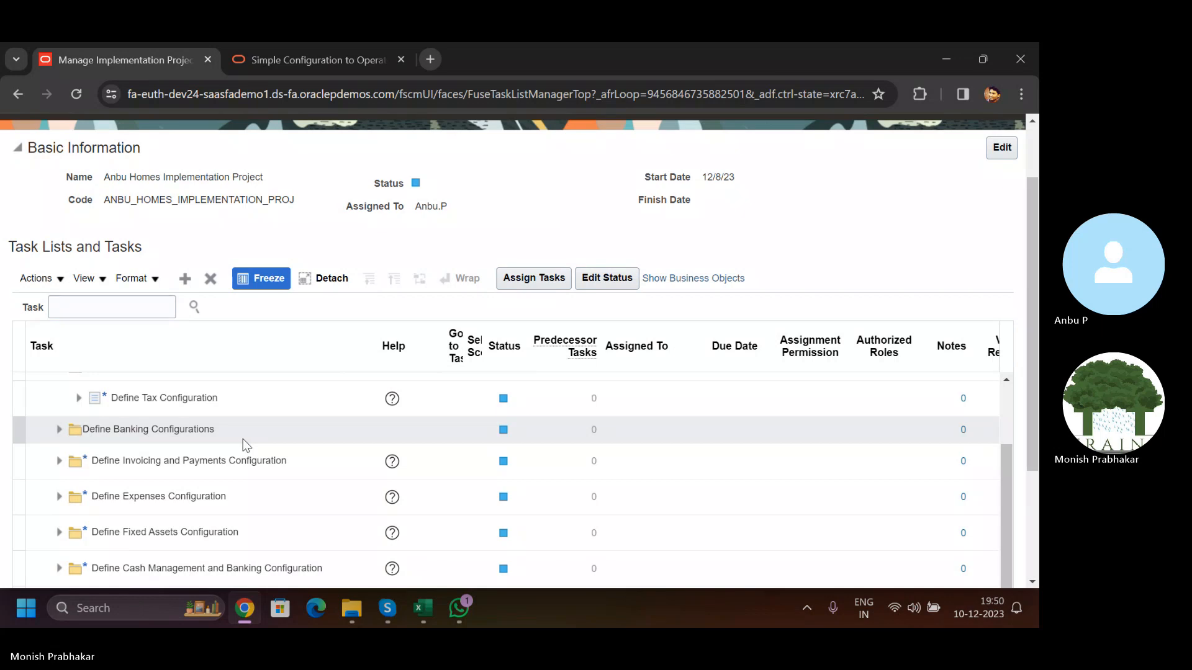
{"action": "scroll", "coordinate": [244, 438], "scroll_direction": "down", "scroll_amount": 3}
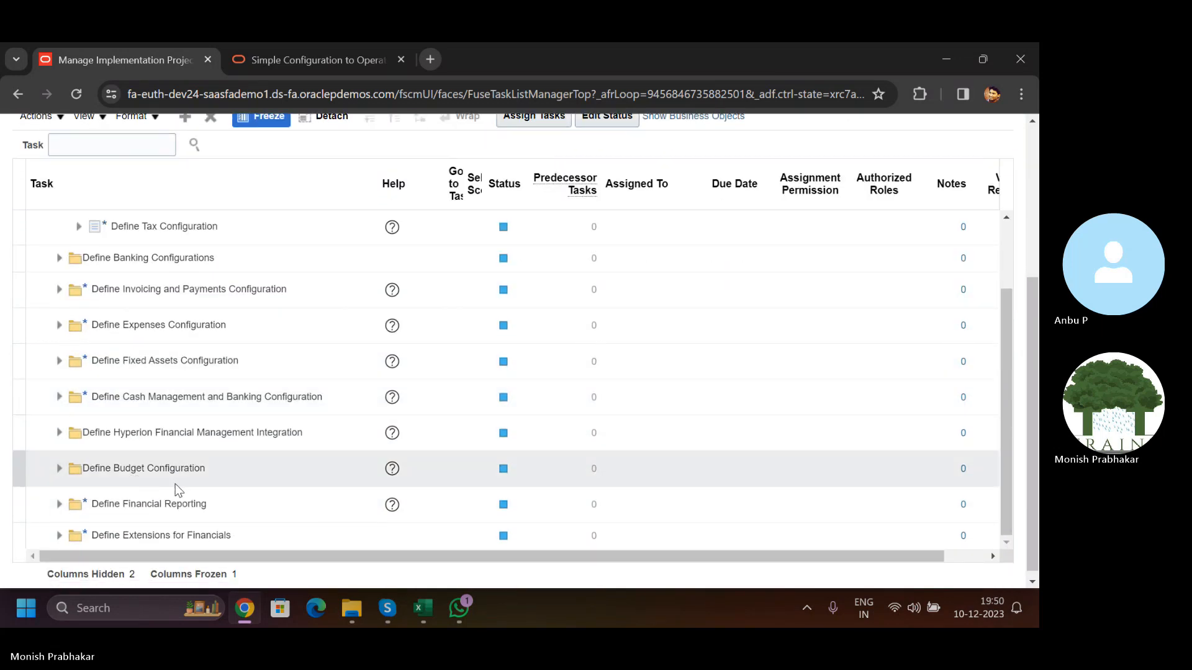
{"action": "scroll", "coordinate": [185, 460], "scroll_direction": "down", "scroll_amount": 1}
{"action": "scroll", "coordinate": [184, 461], "scroll_direction": "up", "scroll_amount": 10}
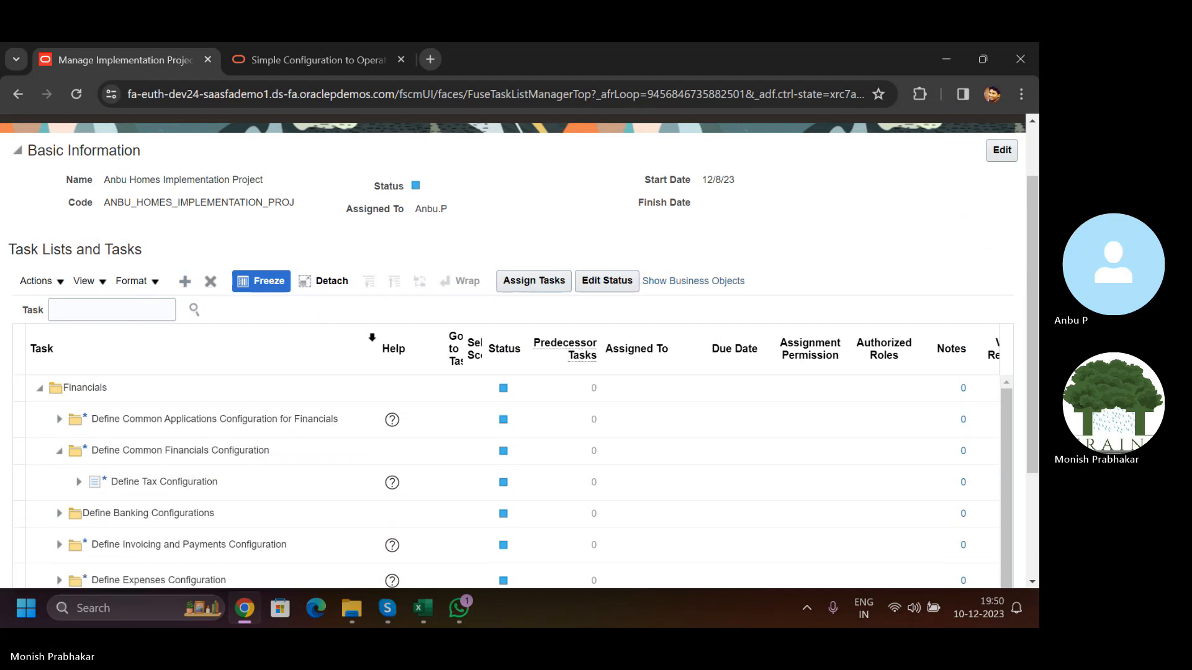
{"action": "left_click", "coordinate": [185, 281]}
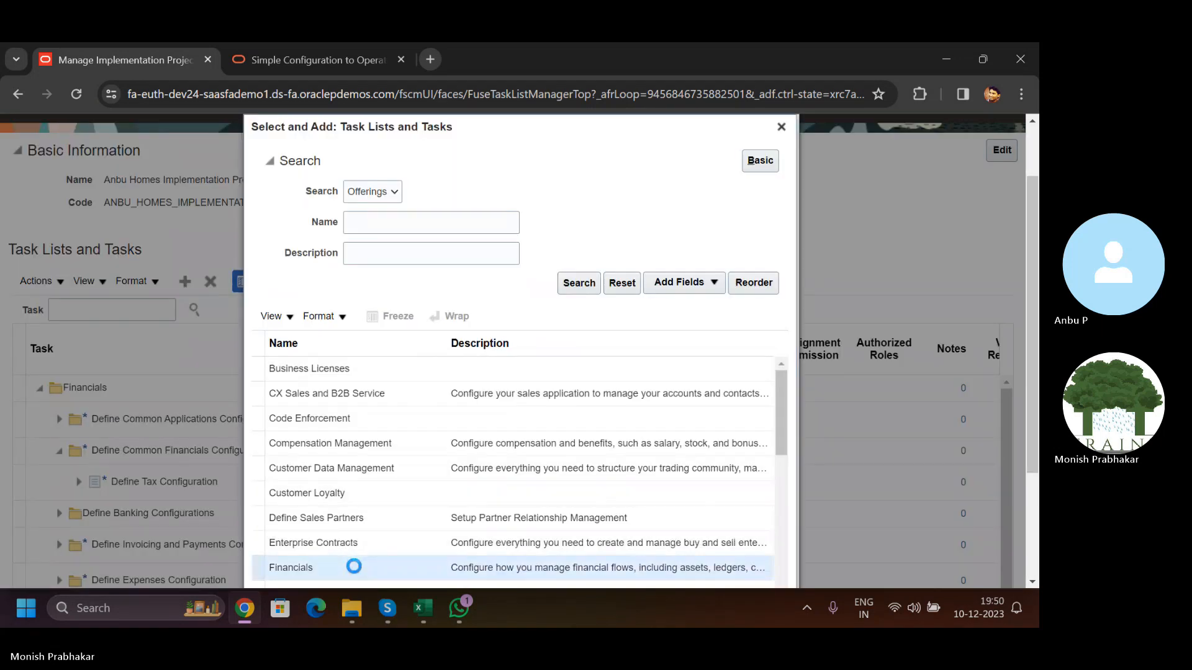
{"action": "scroll", "coordinate": [1030, 267], "scroll_direction": "down", "scroll_amount": 3}
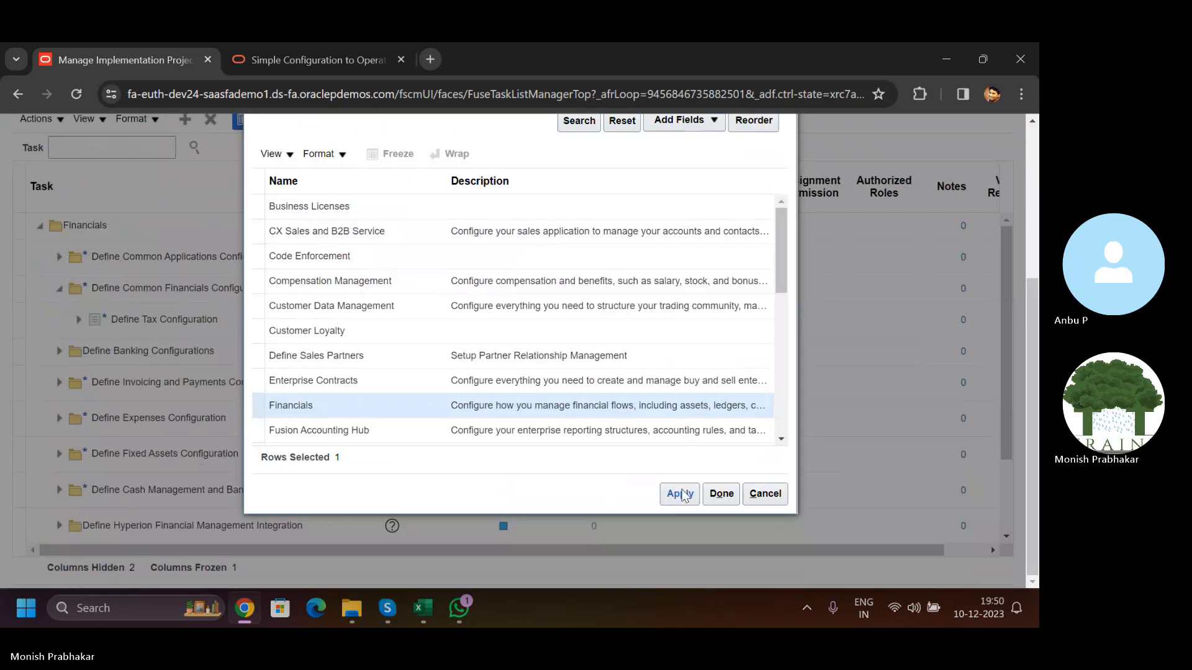
{"action": "left_click", "coordinate": [682, 494]}
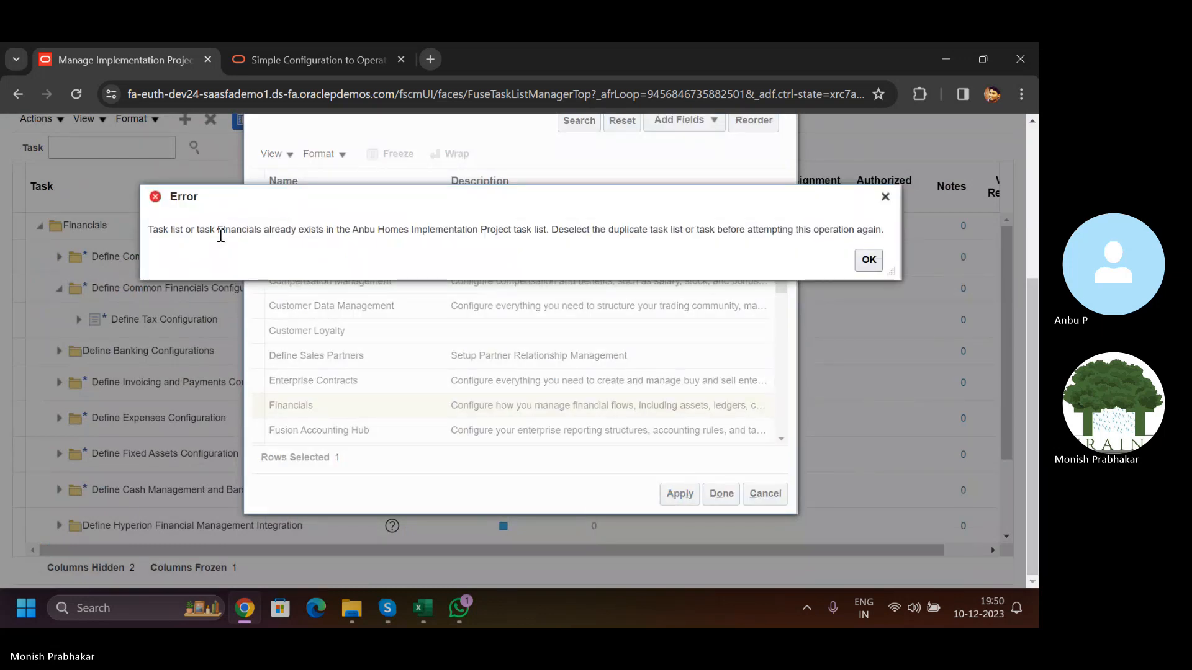
{"action": "left_click", "coordinate": [869, 261]}
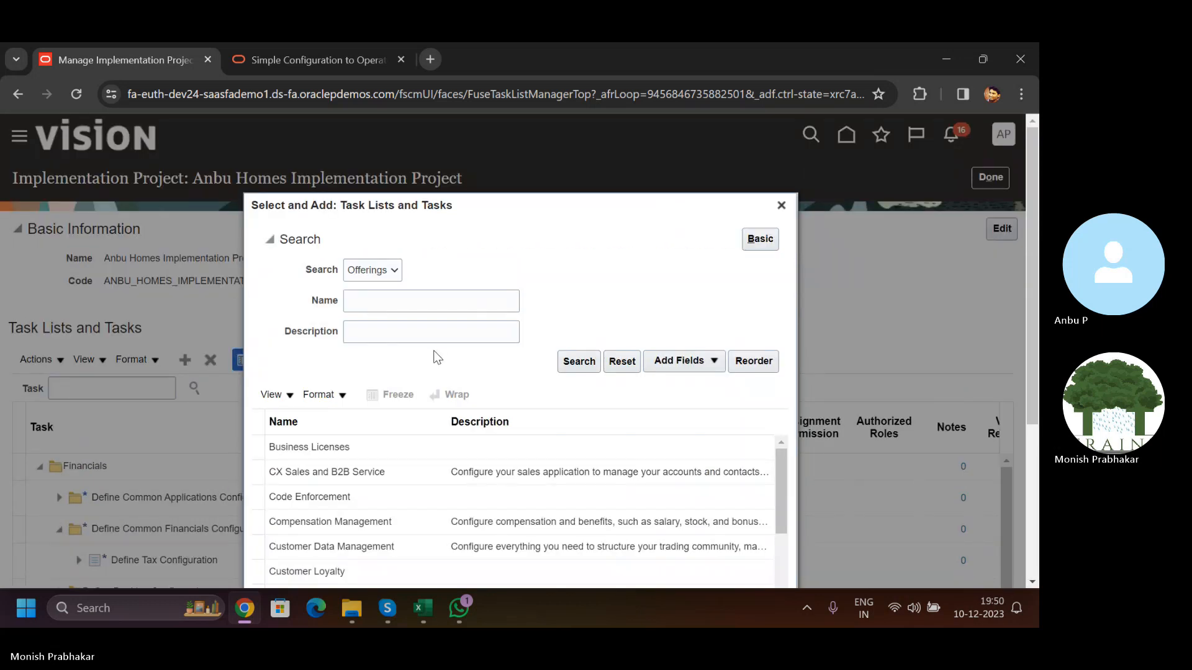
- Switch the search for items to add from Offerings to Tasks, and browse the available tasks
{"action": "left_click", "coordinate": [372, 270]}
{"action": "left_click", "coordinate": [372, 315]}
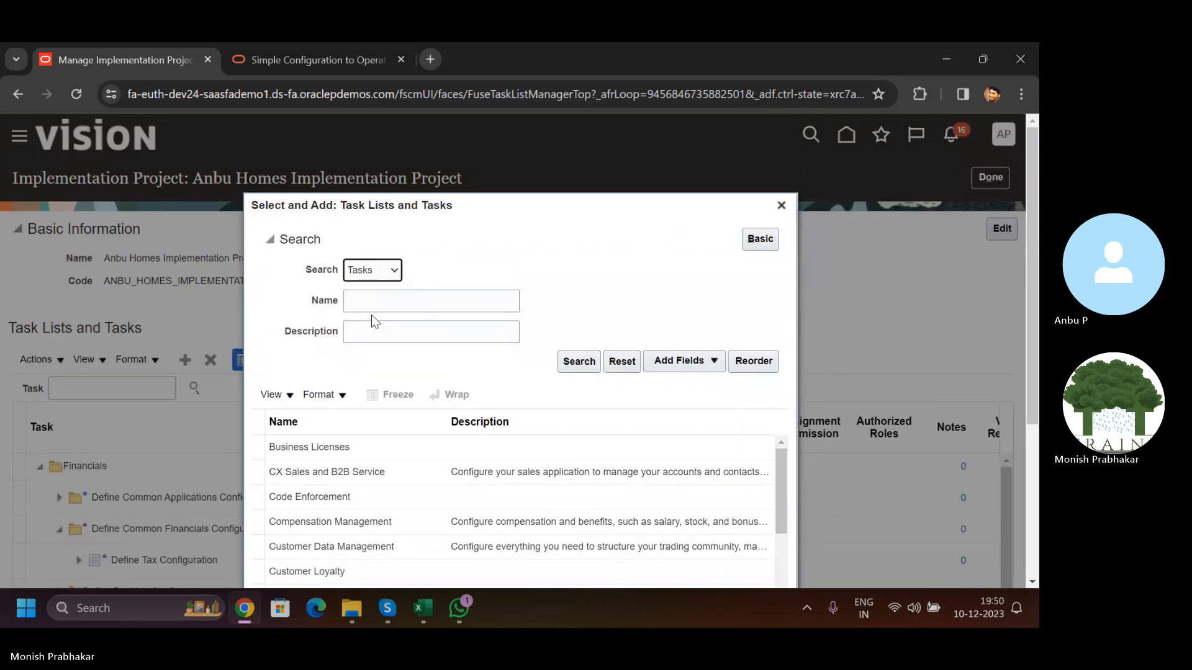
{"action": "left_click", "coordinate": [590, 370]}
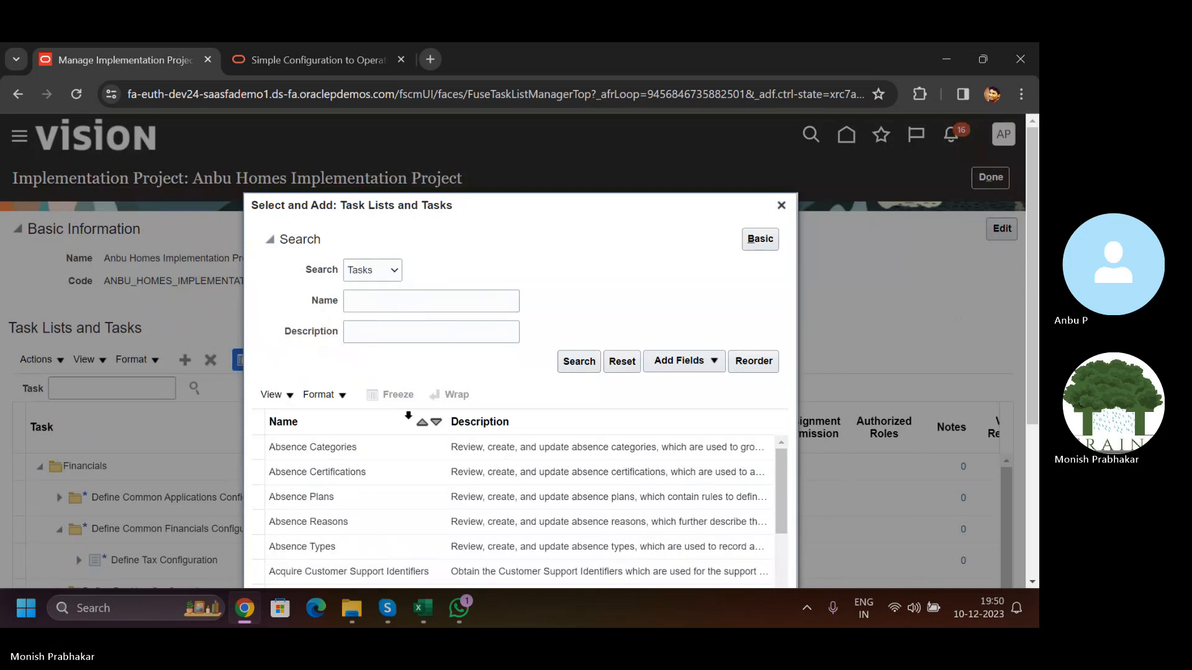
{"action": "scroll", "coordinate": [597, 407], "scroll_direction": "down", "scroll_amount": 10}
{"action": "scroll", "coordinate": [597, 407], "scroll_direction": "down", "scroll_amount": 10}
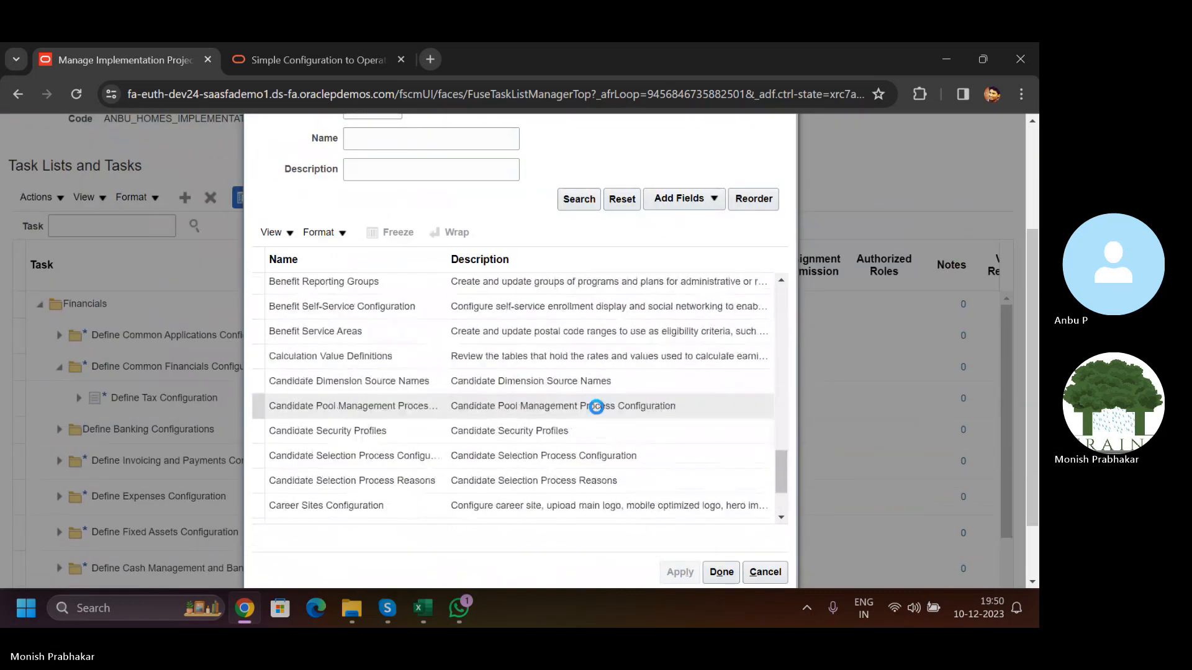
{"action": "scroll", "coordinate": [373, 336], "scroll_direction": "up", "scroll_amount": 10}
{"action": "scroll", "coordinate": [373, 298], "scroll_direction": "up", "scroll_amount": 10}
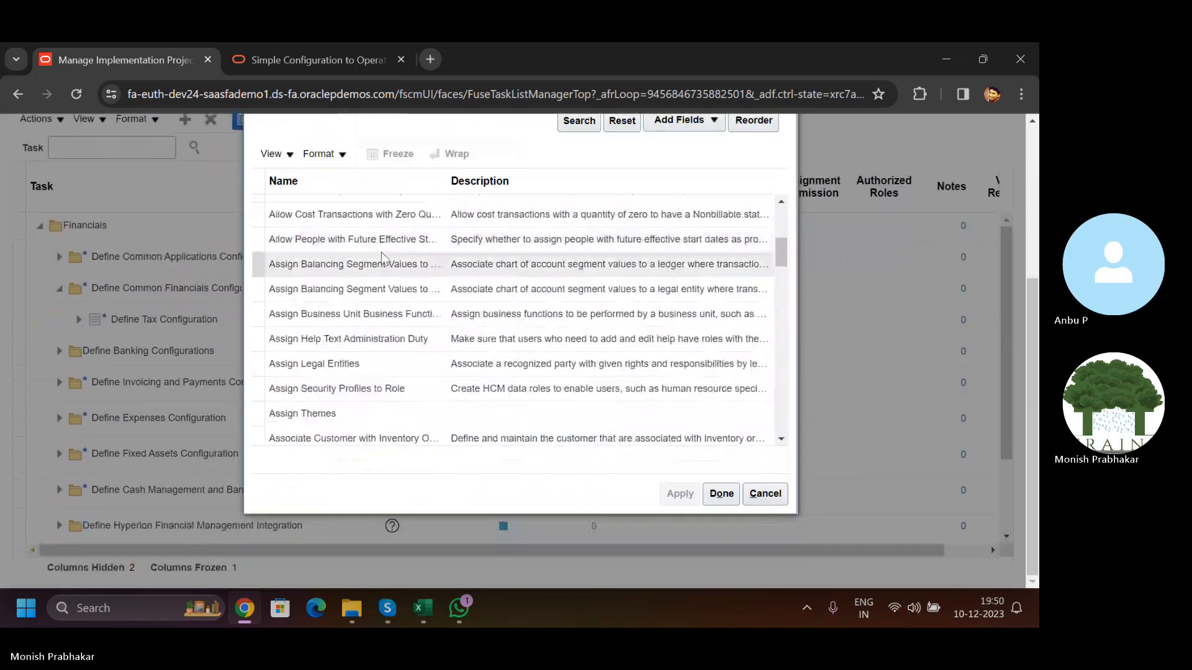
- Search the tasks available to add by the name "Receiva"
{"action": "left_click", "coordinate": [349, 303]}
{"action": "key", "text": "Caps_Lock"}
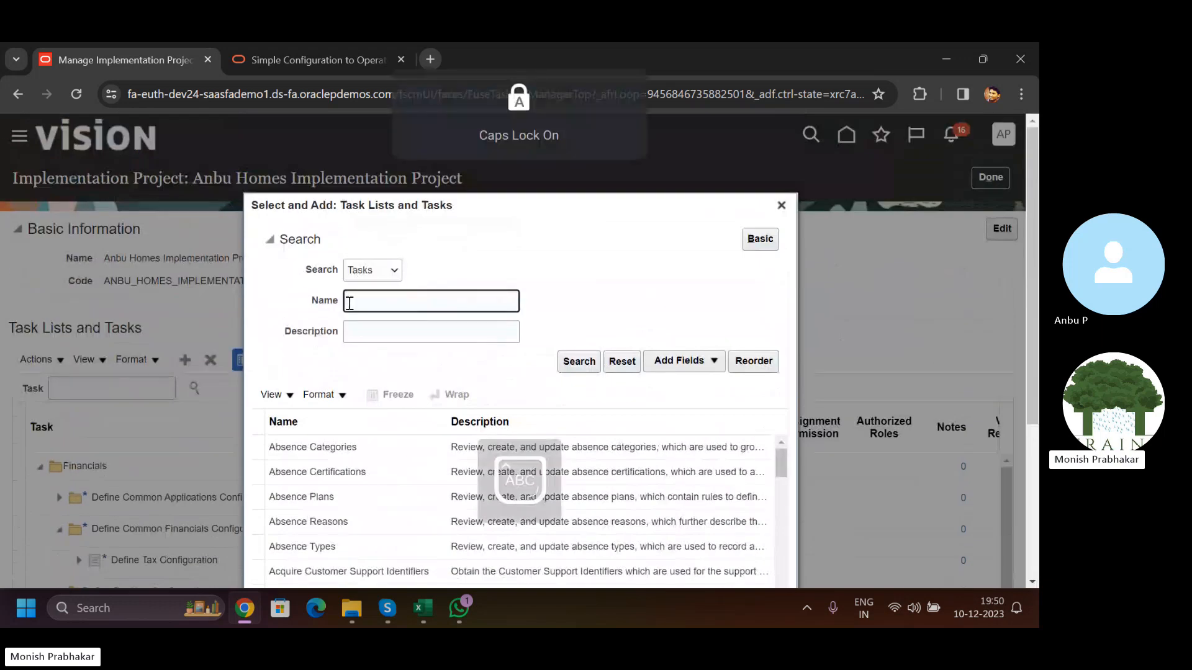
{"action": "type", "text": "Receiva"}
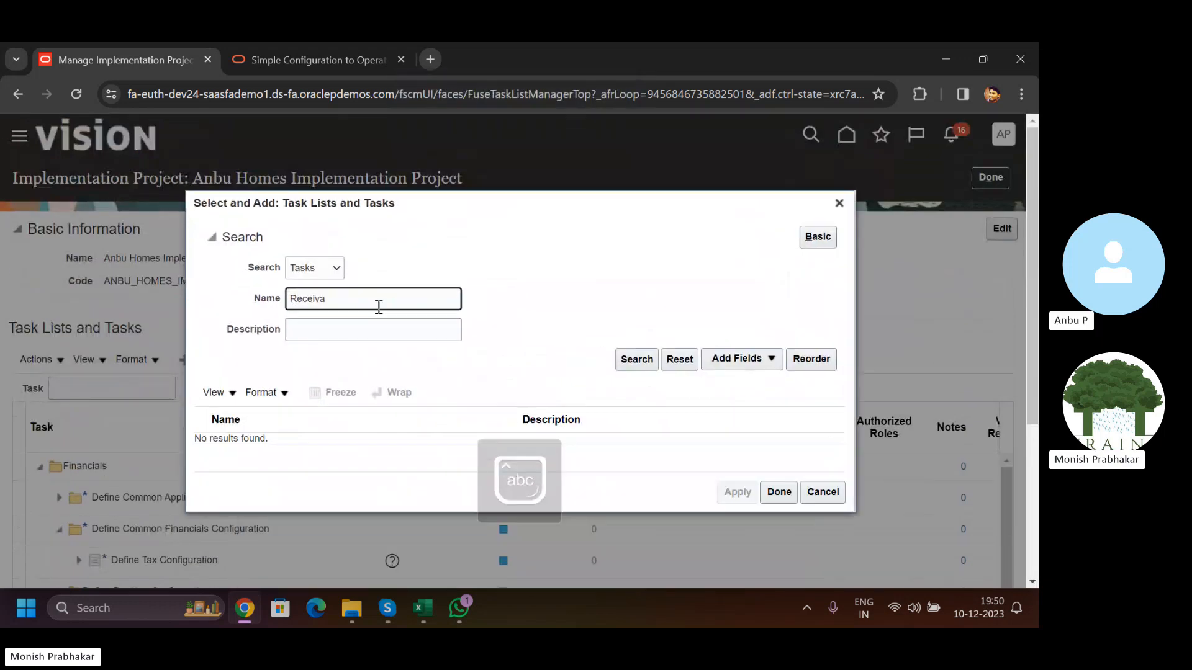
{"action": "key", "text": "Return"}
- Shorten the task name search to "Rec" and look through the matching tasks
{"action": "key", "text": "BackSpace"}
{"action": "key", "text": "BackSpace"}
{"action": "key", "text": "BackSpace"}
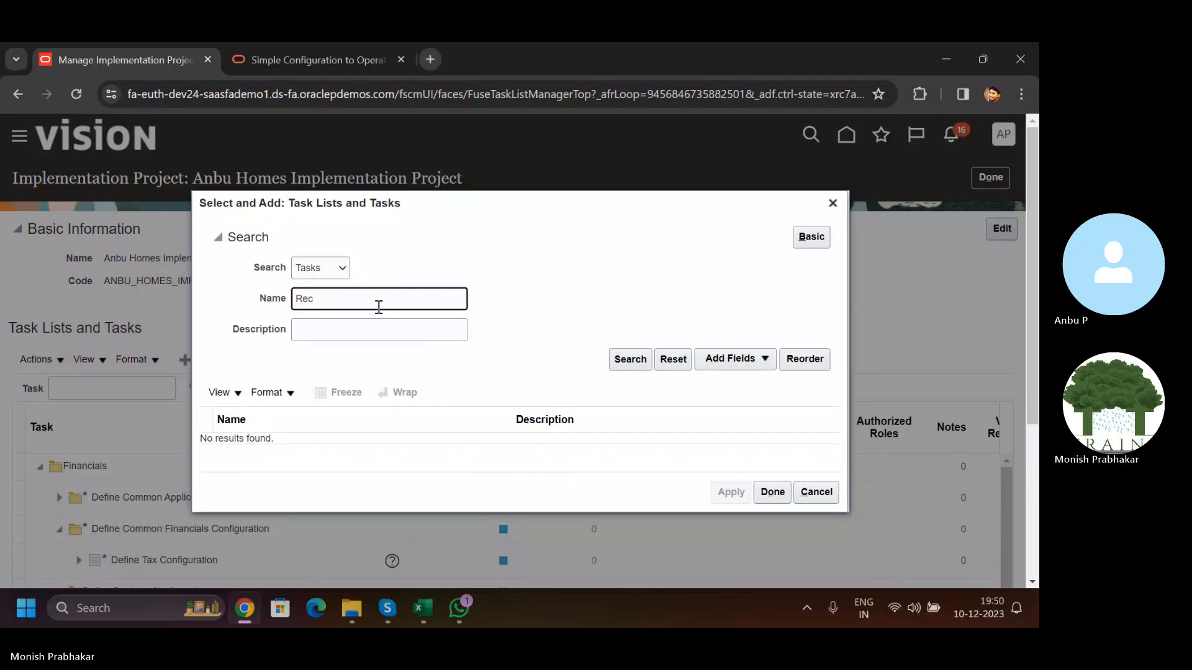
{"action": "key", "text": "Return"}
{"action": "scroll", "coordinate": [385, 436], "scroll_direction": "down", "scroll_amount": 2}
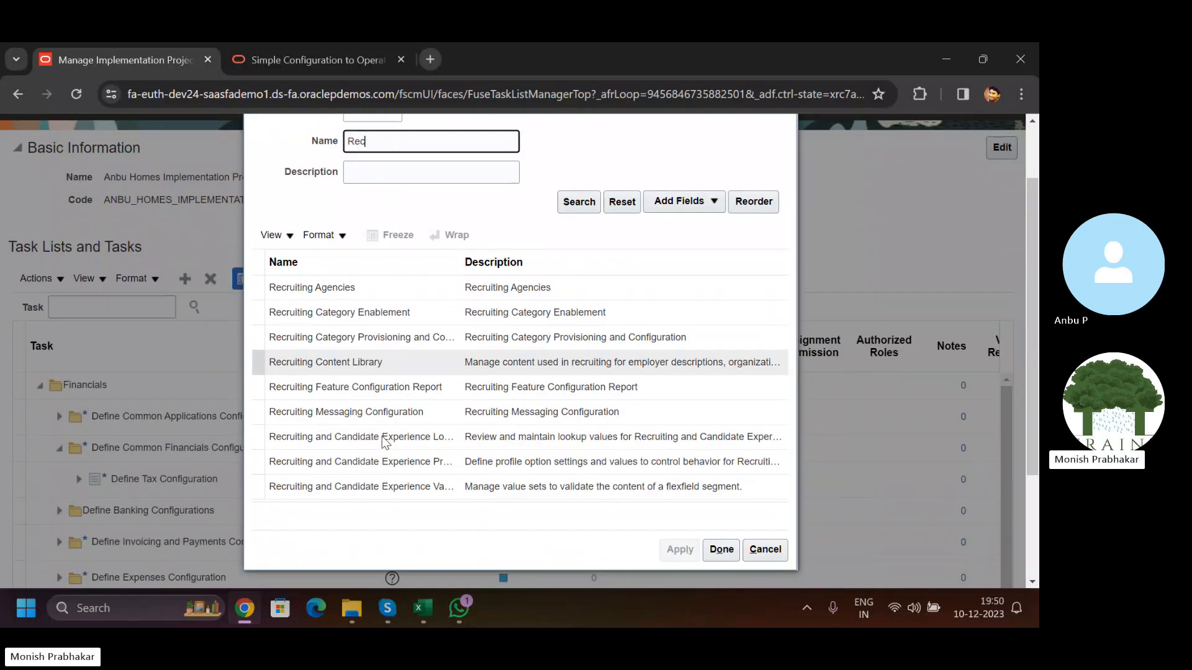
{"action": "scroll", "coordinate": [403, 428], "scroll_direction": "down", "scroll_amount": 2}
{"action": "scroll", "coordinate": [438, 394], "scroll_direction": "up", "scroll_amount": 3}
{"action": "scroll", "coordinate": [438, 394], "scroll_direction": "down", "scroll_amount": 2}
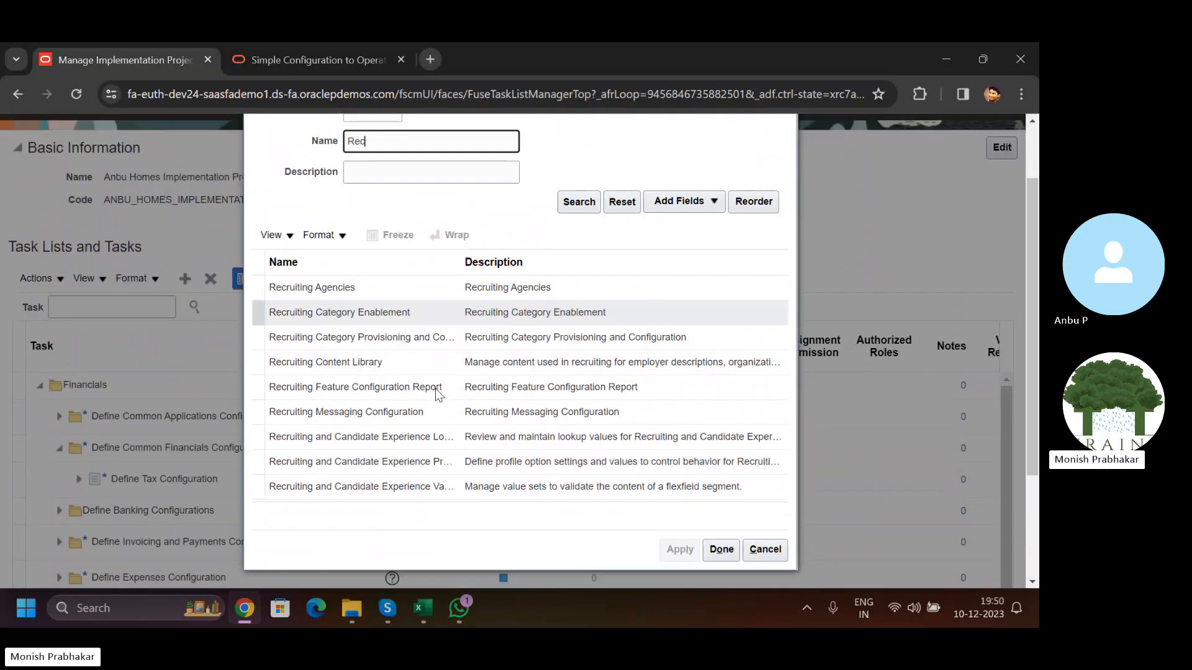
{"action": "scroll", "coordinate": [438, 395], "scroll_direction": "up", "scroll_amount": 2}
- Run the "Rec" name search on Task lists, and repeat it on Tasks
{"action": "left_click", "coordinate": [371, 192]}
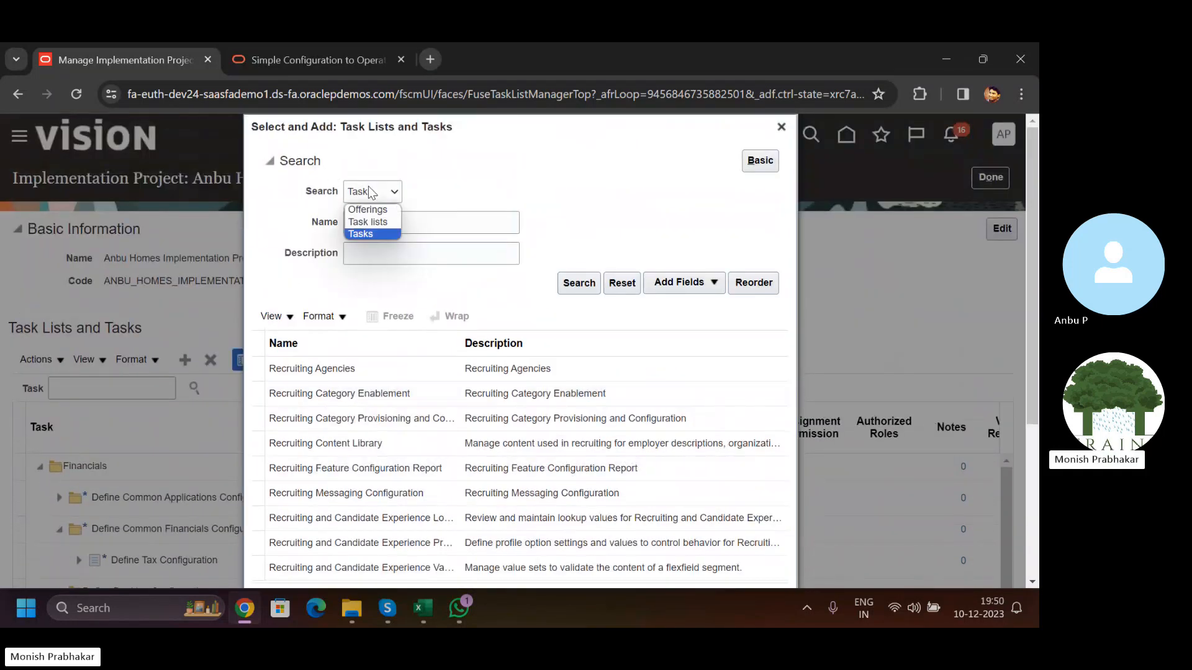
{"action": "left_click", "coordinate": [372, 222]}
{"action": "left_click", "coordinate": [588, 290]}
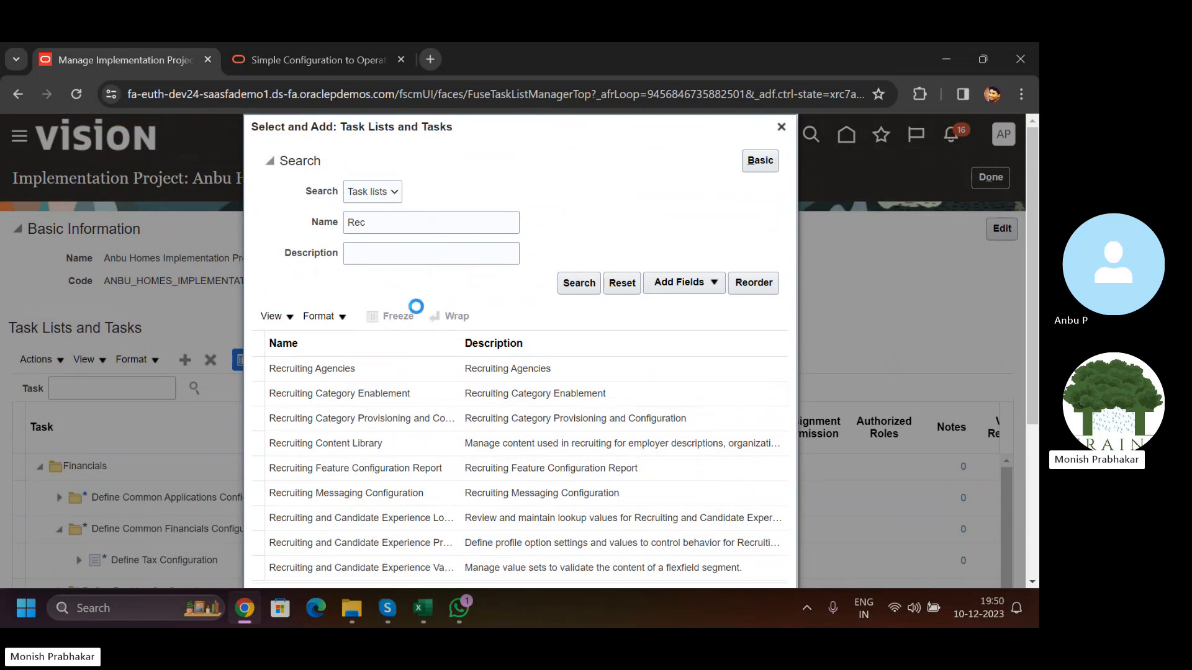
{"action": "left_click", "coordinate": [390, 263]}
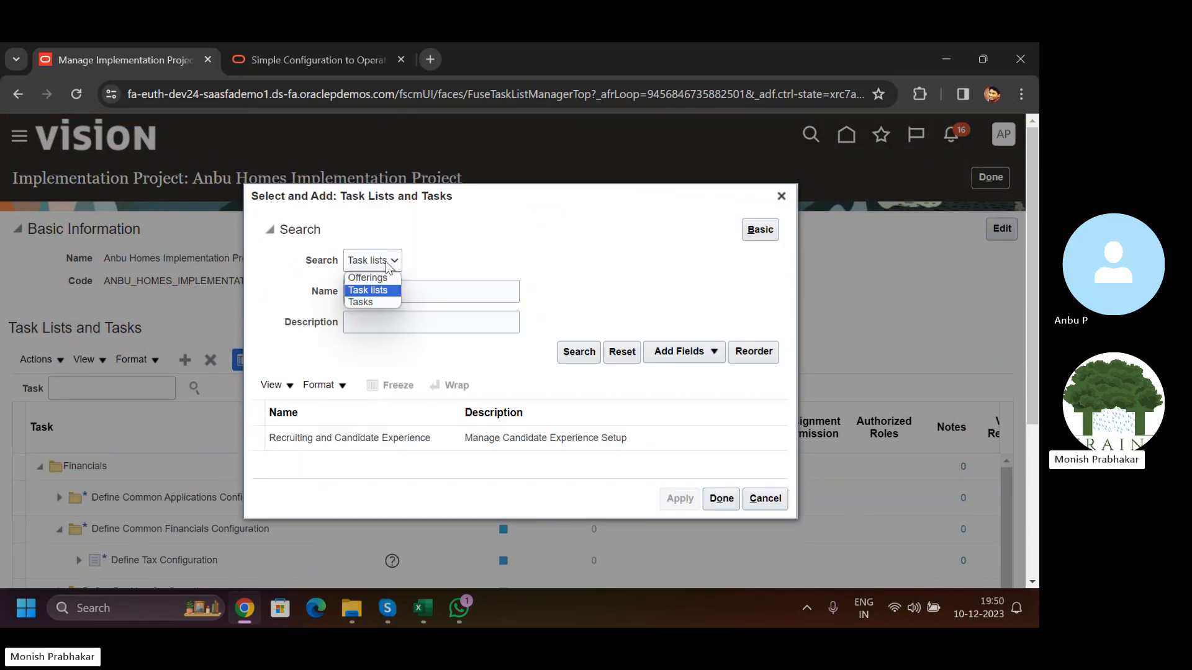
{"action": "left_click", "coordinate": [386, 303]}
{"action": "left_click", "coordinate": [572, 355]}
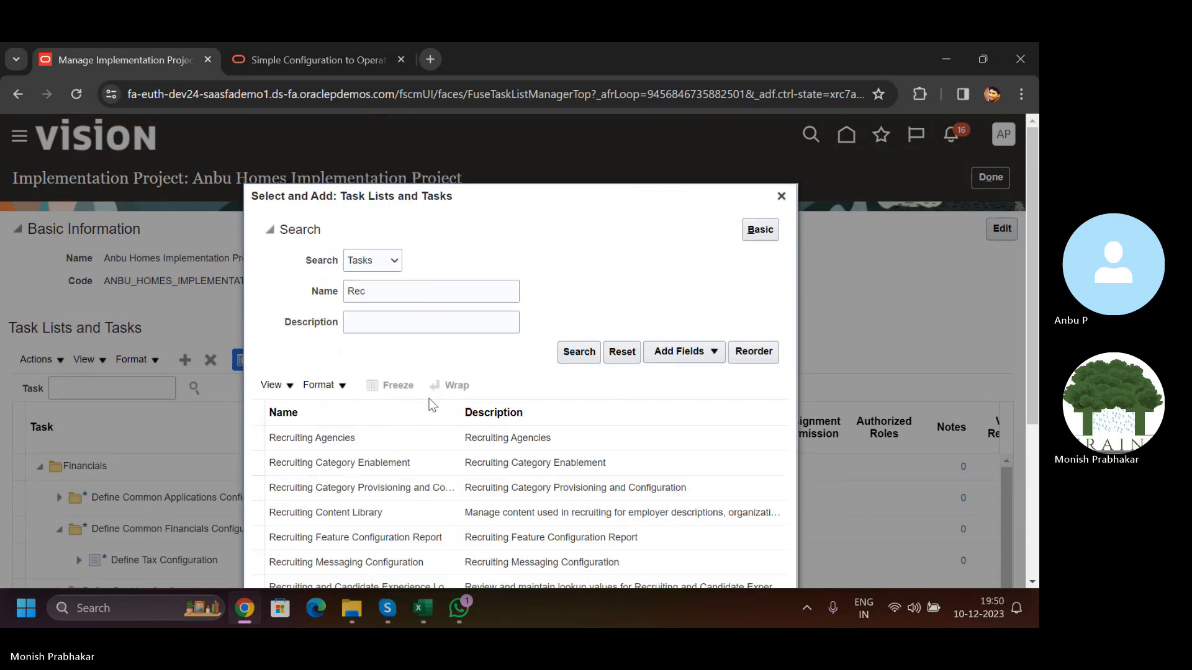
- Check the rest of the found tasks and close the task selection without adding any
{"action": "left_click", "coordinate": [382, 462]}
{"action": "scroll", "coordinate": [387, 465], "scroll_direction": "down", "scroll_amount": 1}
{"action": "scroll", "coordinate": [386, 464], "scroll_direction": "down", "scroll_amount": 2}
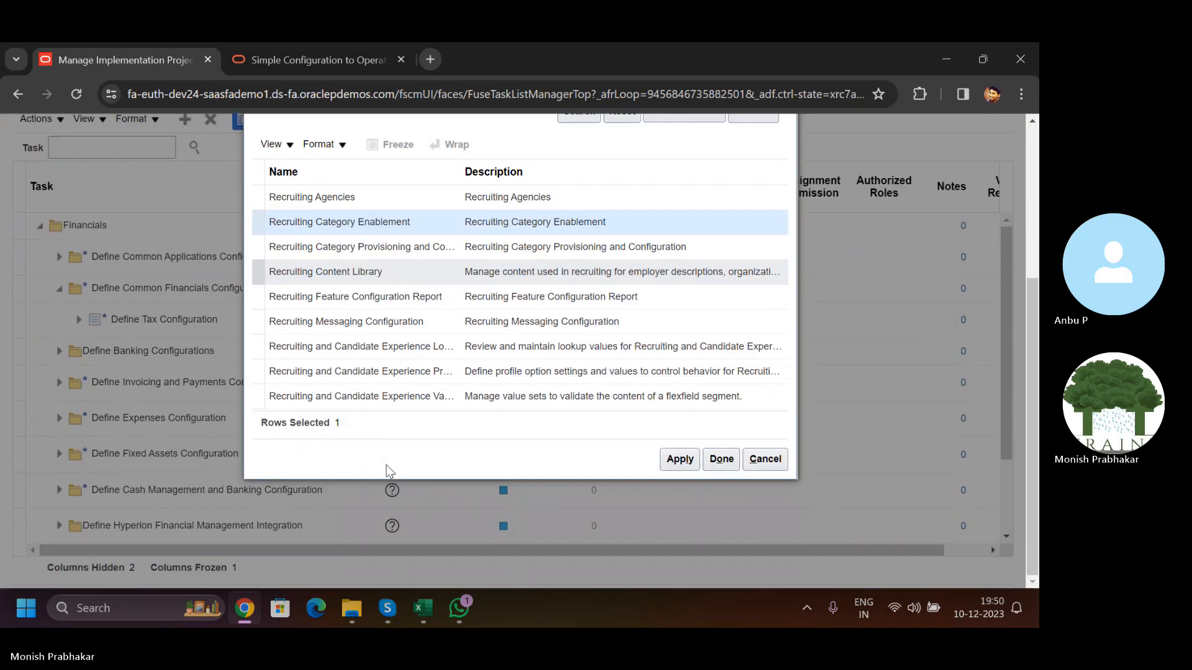
{"action": "left_click", "coordinate": [743, 457]}
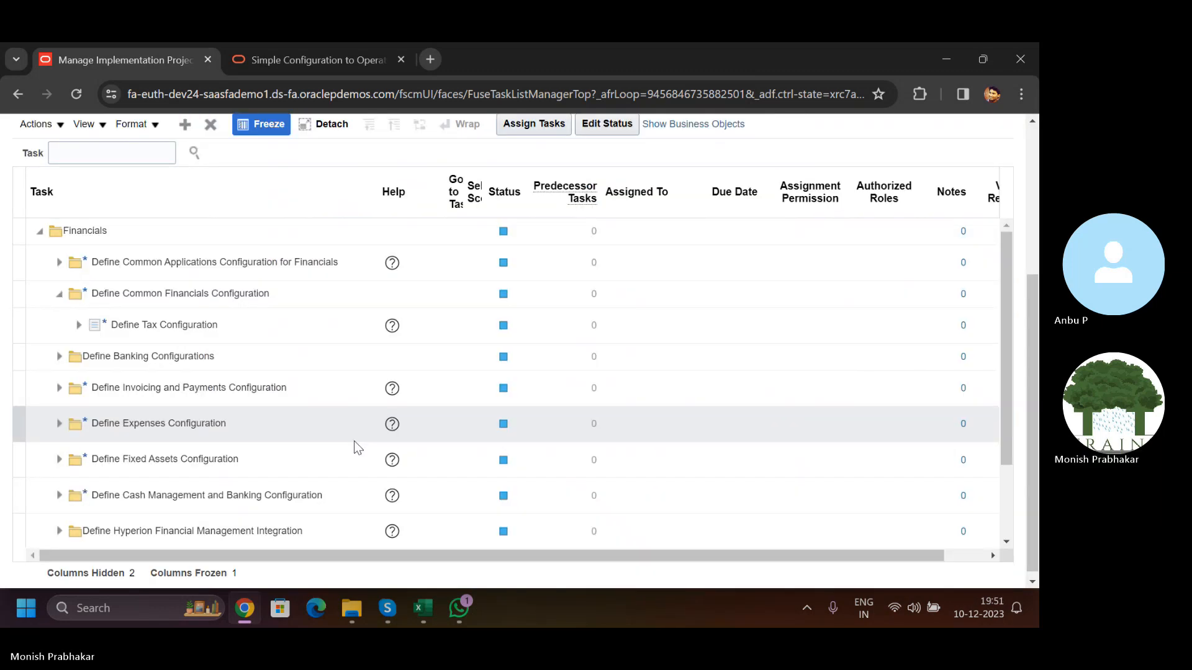
- Review the Anbu Homes project's task lists under Financials and expand Define Common Applications Configuration for Financials
{"action": "scroll", "coordinate": [353, 441], "scroll_direction": "up", "scroll_amount": 3}
{"action": "scroll", "coordinate": [283, 453], "scroll_direction": "down", "scroll_amount": 3}
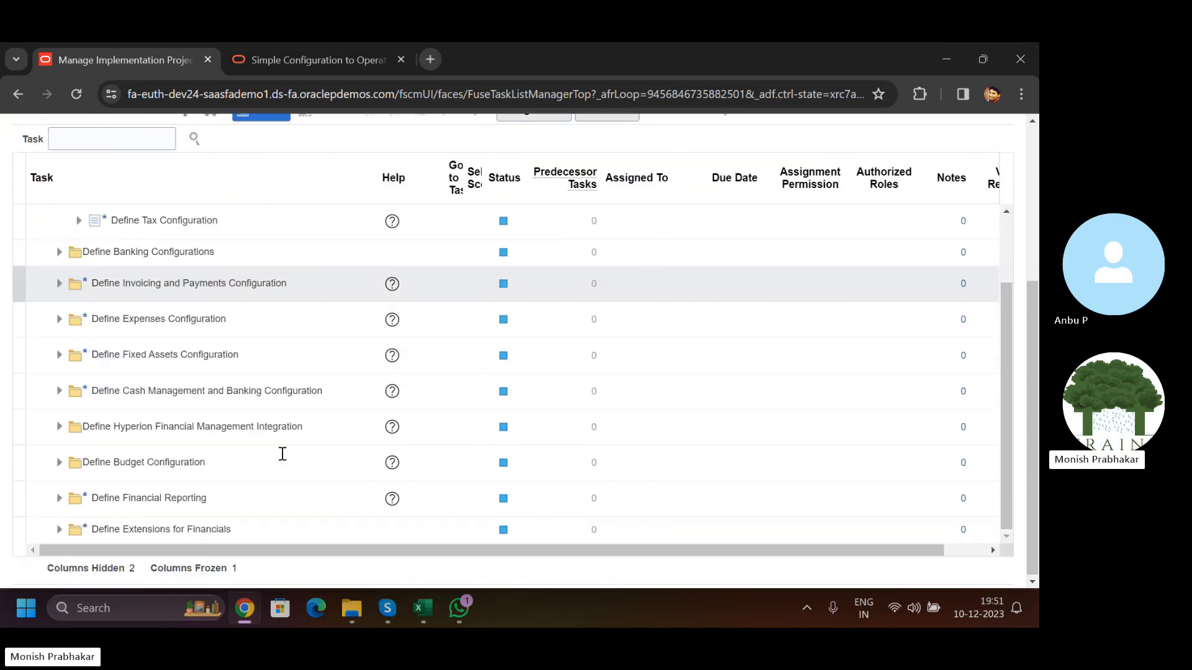
{"action": "scroll", "coordinate": [282, 456], "scroll_direction": "up", "scroll_amount": 6}
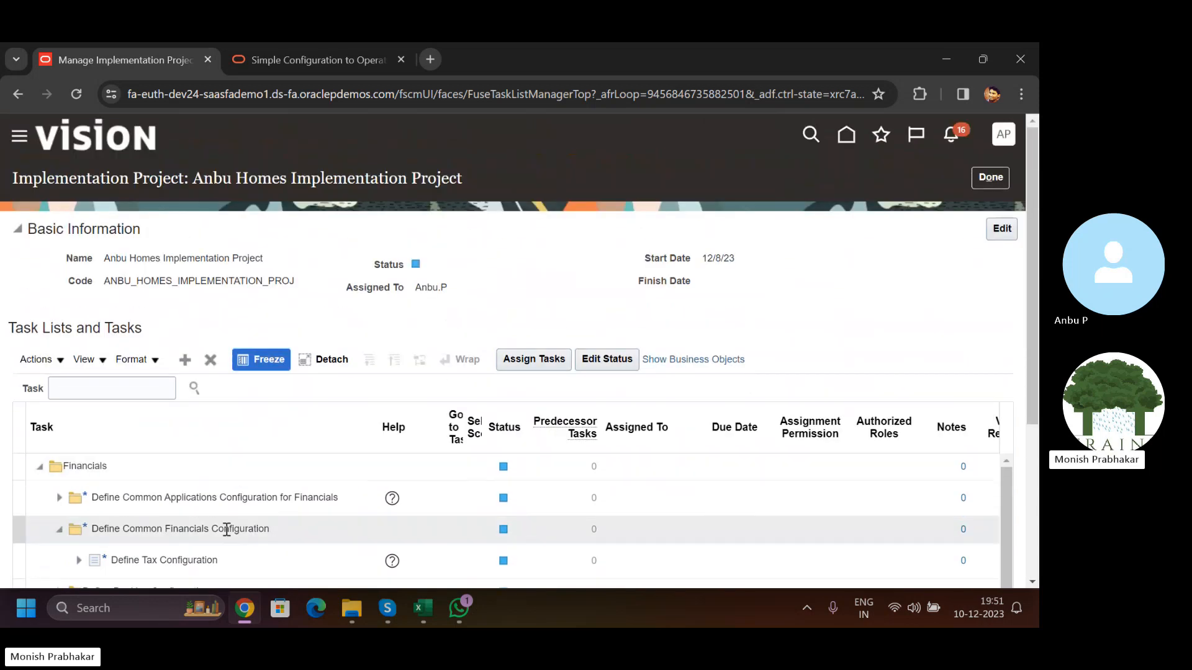
{"action": "scroll", "coordinate": [225, 531], "scroll_direction": "down", "scroll_amount": 3}
{"action": "scroll", "coordinate": [226, 531], "scroll_direction": "up", "scroll_amount": 3}
{"action": "left_click", "coordinate": [59, 497]}
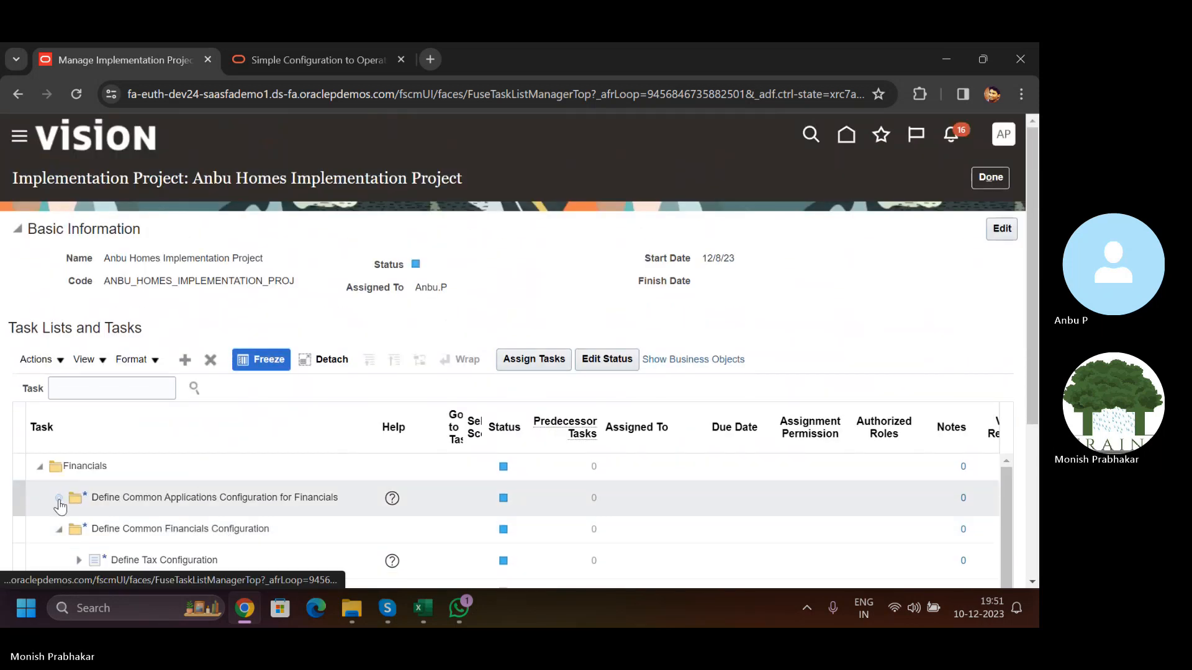
- Look through the Financials task lists of the Anbu Homes project, and close the project and the implementation projects list
{"action": "scroll", "coordinate": [317, 545], "scroll_direction": "down", "scroll_amount": 8}
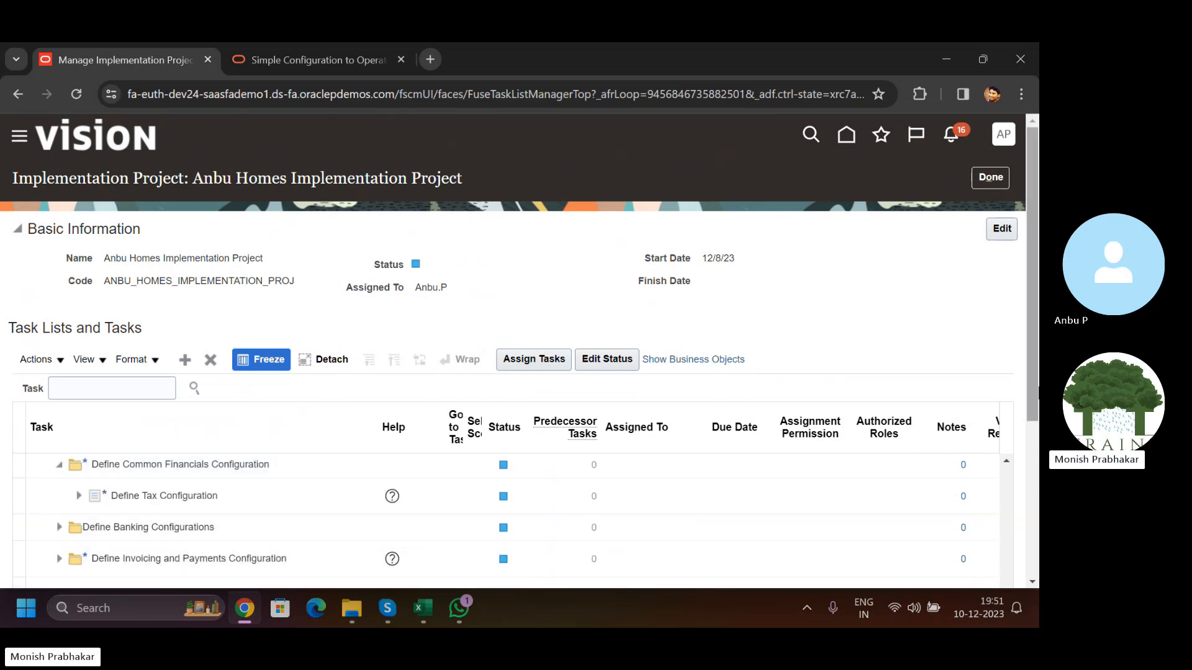
{"action": "scroll", "coordinate": [322, 546], "scroll_direction": "down", "scroll_amount": 4}
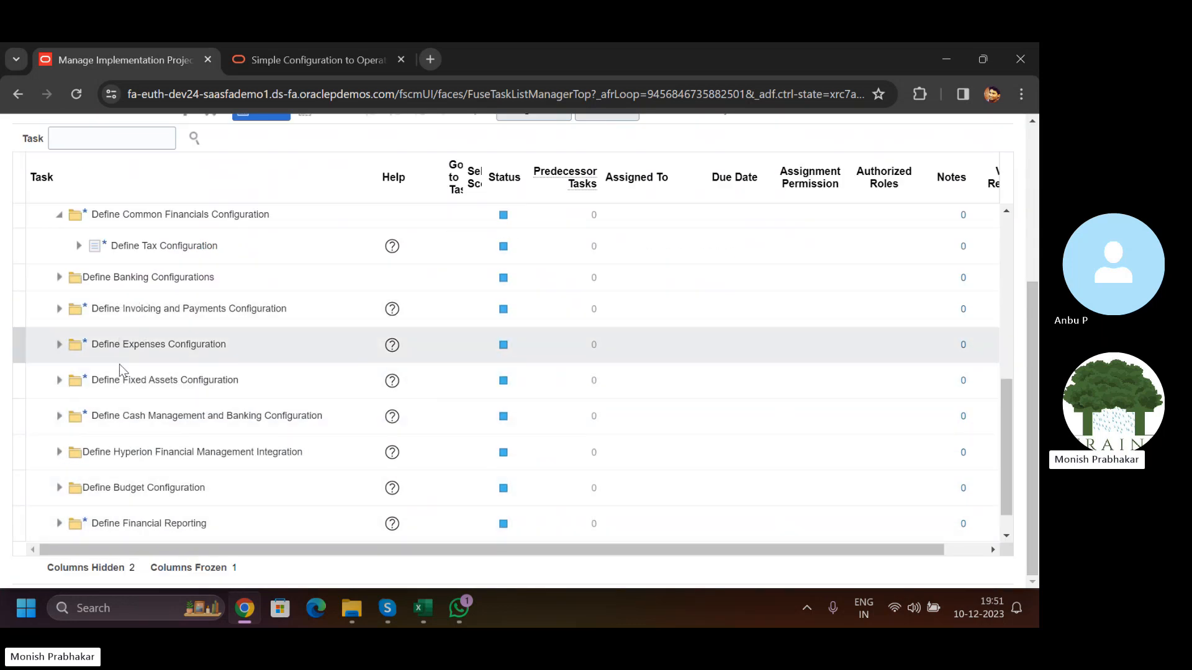
{"action": "scroll", "coordinate": [121, 438], "scroll_direction": "down", "scroll_amount": 1}
{"action": "scroll", "coordinate": [121, 438], "scroll_direction": "up", "scroll_amount": 12}
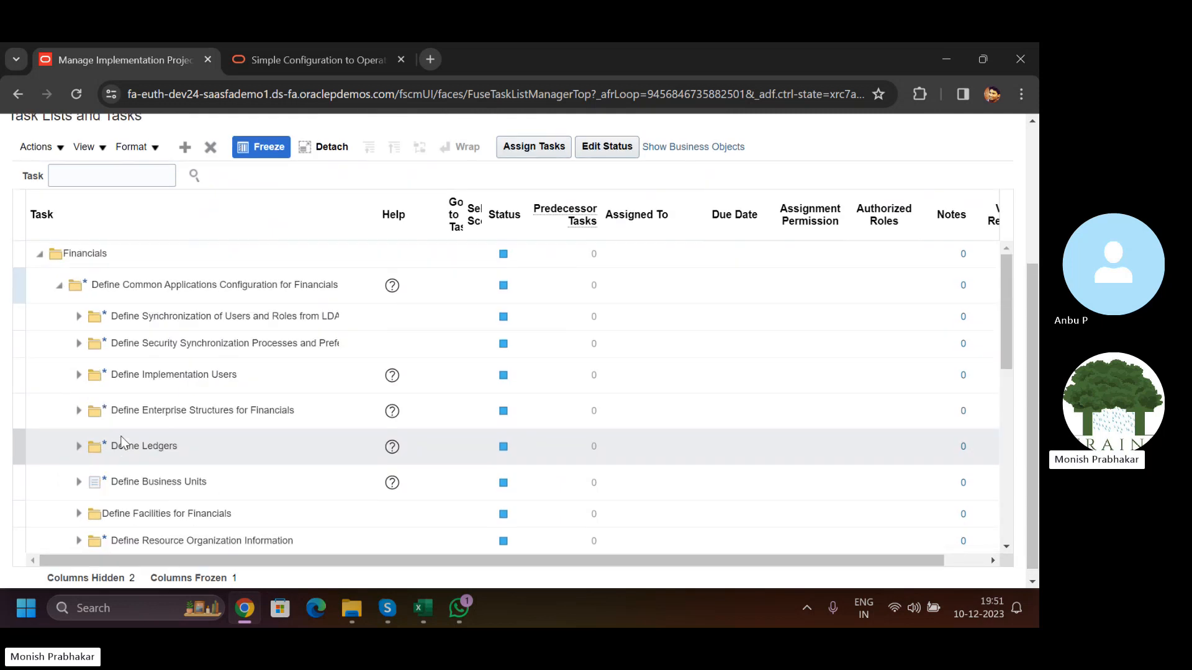
{"action": "left_click", "coordinate": [990, 178]}
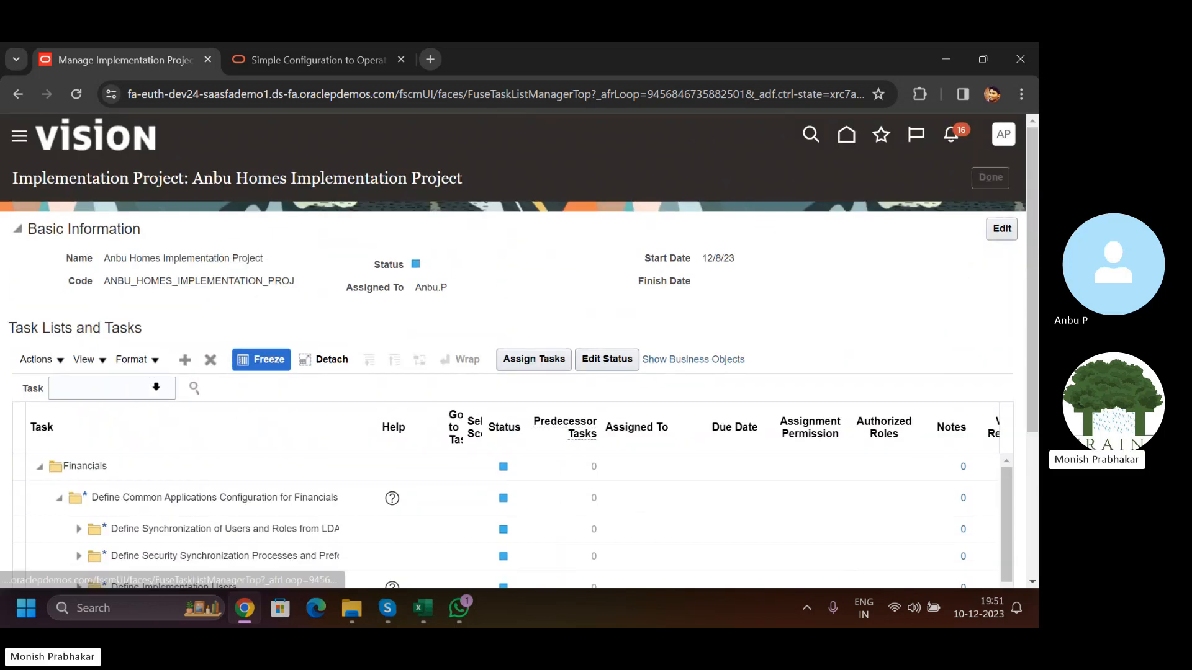
{"action": "left_click", "coordinate": [996, 183]}
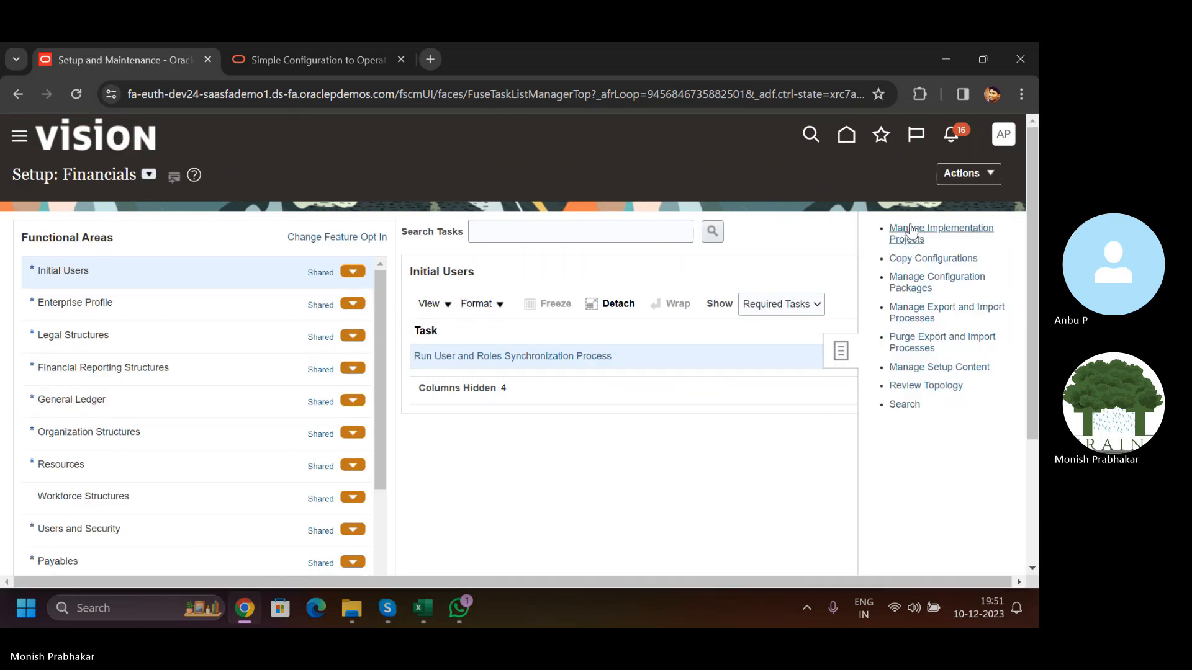
- Reopen the implementation projects list and search for project names starting with "AR"
{"action": "left_click", "coordinate": [910, 231]}
{"action": "scroll", "coordinate": [128, 464], "scroll_direction": "down", "scroll_amount": 2}
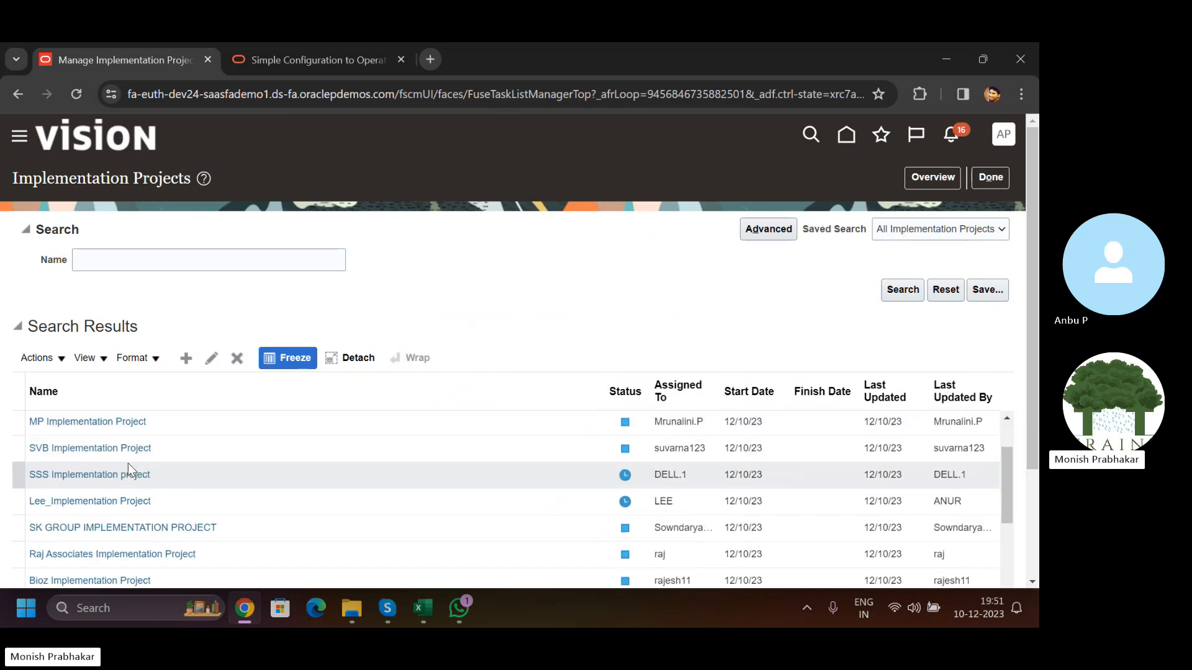
{"action": "left_click", "coordinate": [124, 251]}
{"action": "key", "text": "Caps_Lock"}
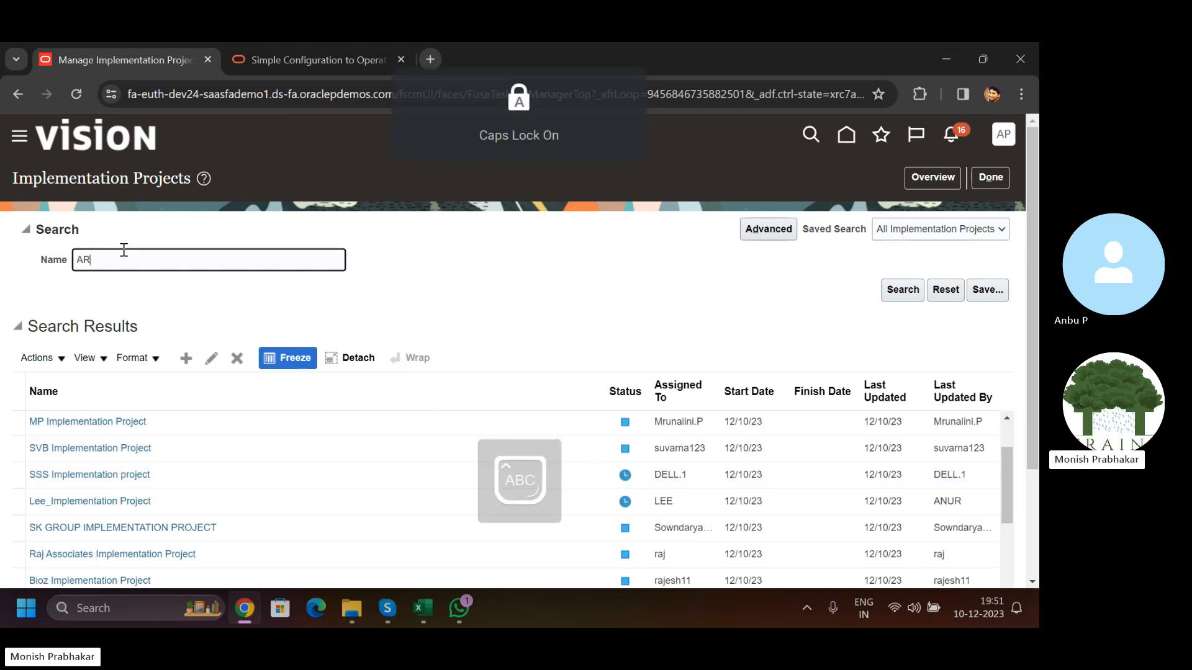
{"action": "type", "text": "AR"}
{"action": "key", "text": "Return"}
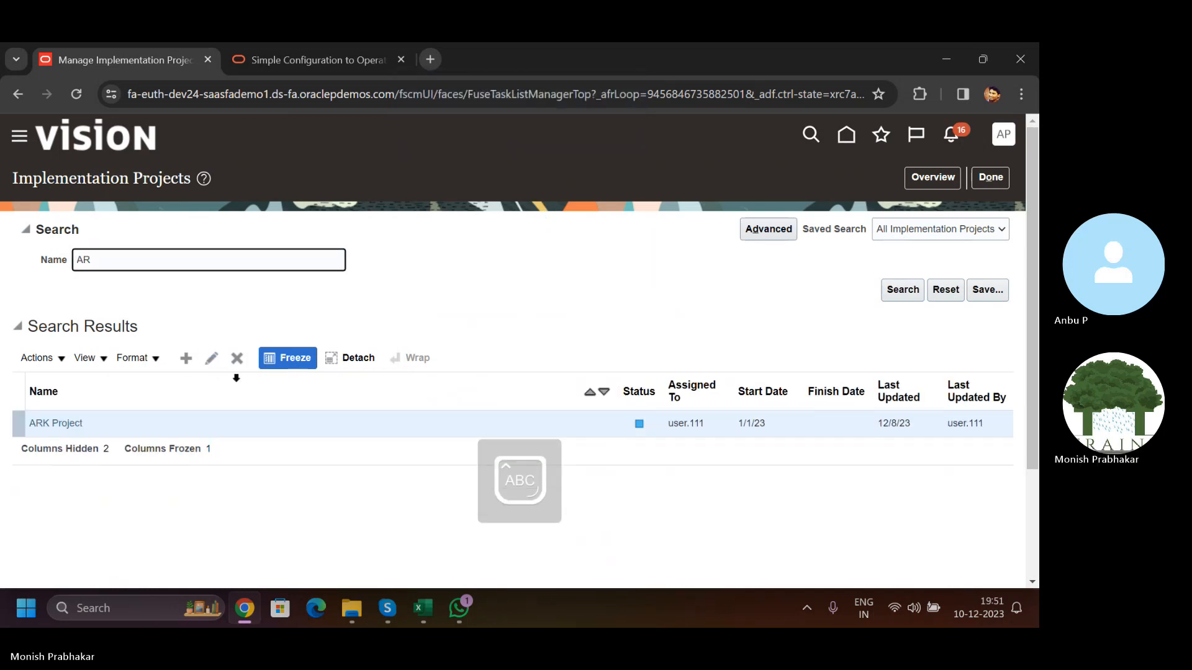
{"action": "left_click", "coordinate": [188, 360]}
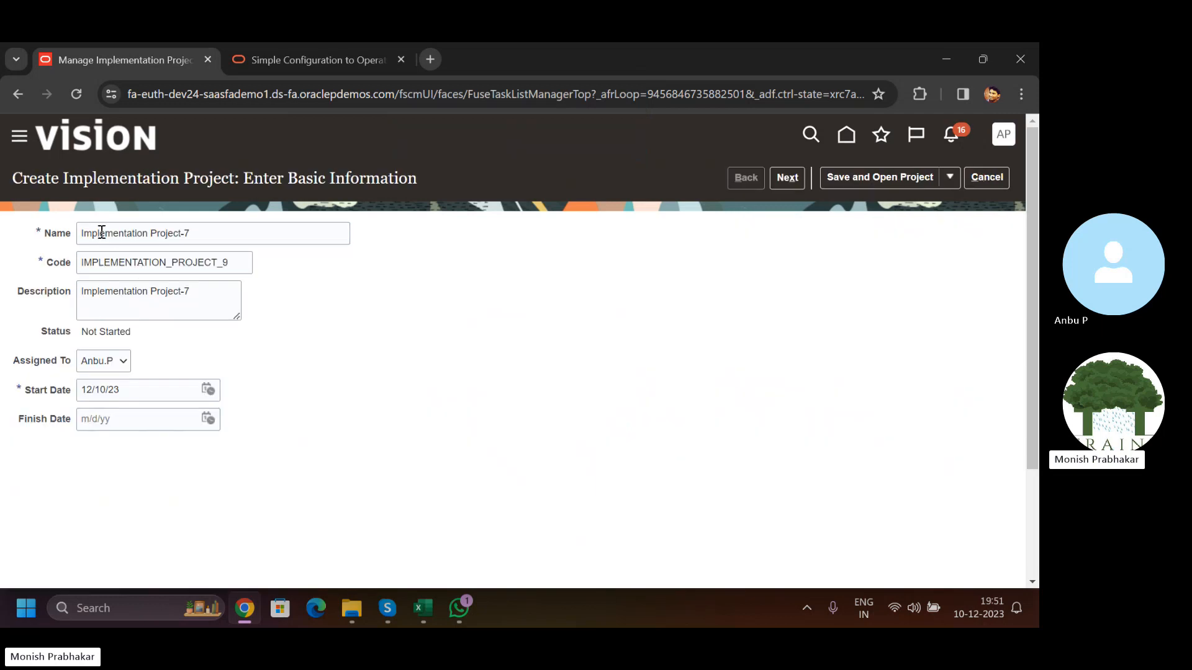
{"action": "left_click", "coordinate": [190, 237]}
{"action": "key", "text": "BackSpace"}
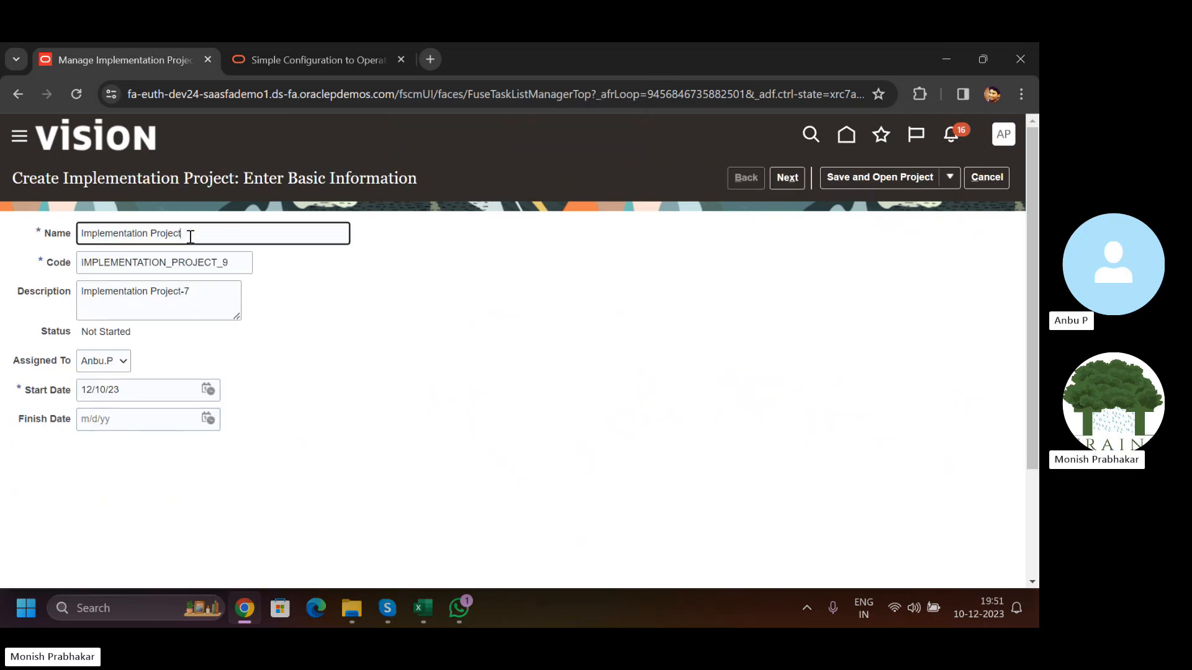
{"action": "key", "text": "Tab"}
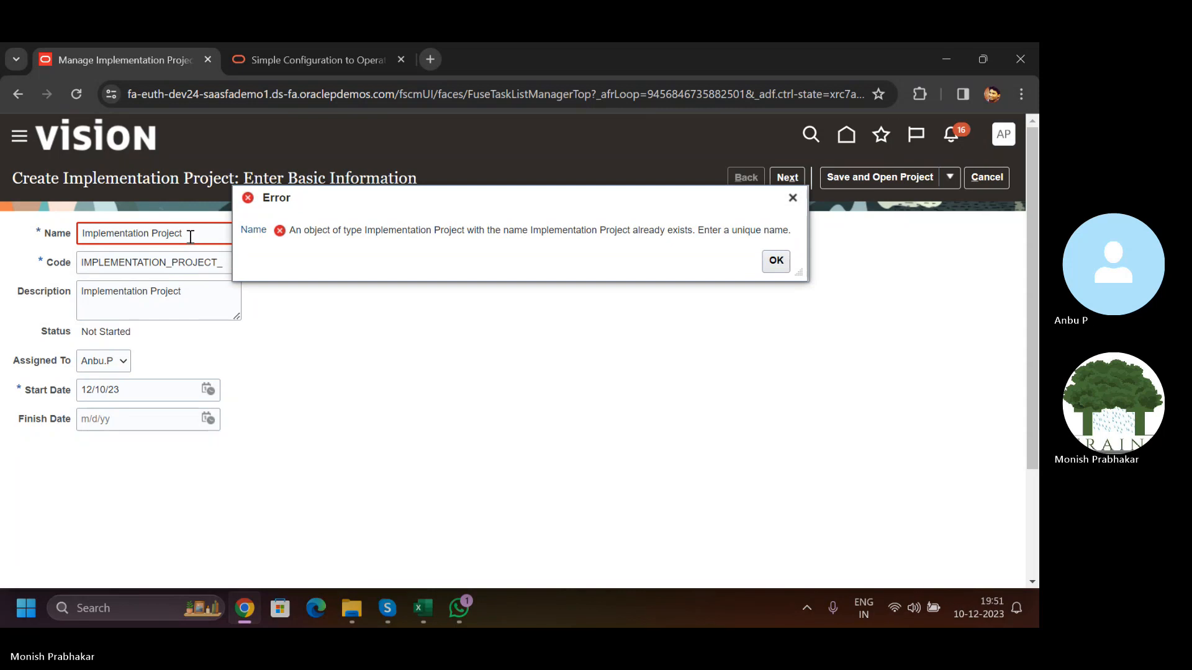
{"action": "left_click", "coordinate": [191, 236]}
{"action": "key", "text": "Home"}
{"action": "key", "text": "Caps_Lock"}
{"action": "type", "text": "ar"}
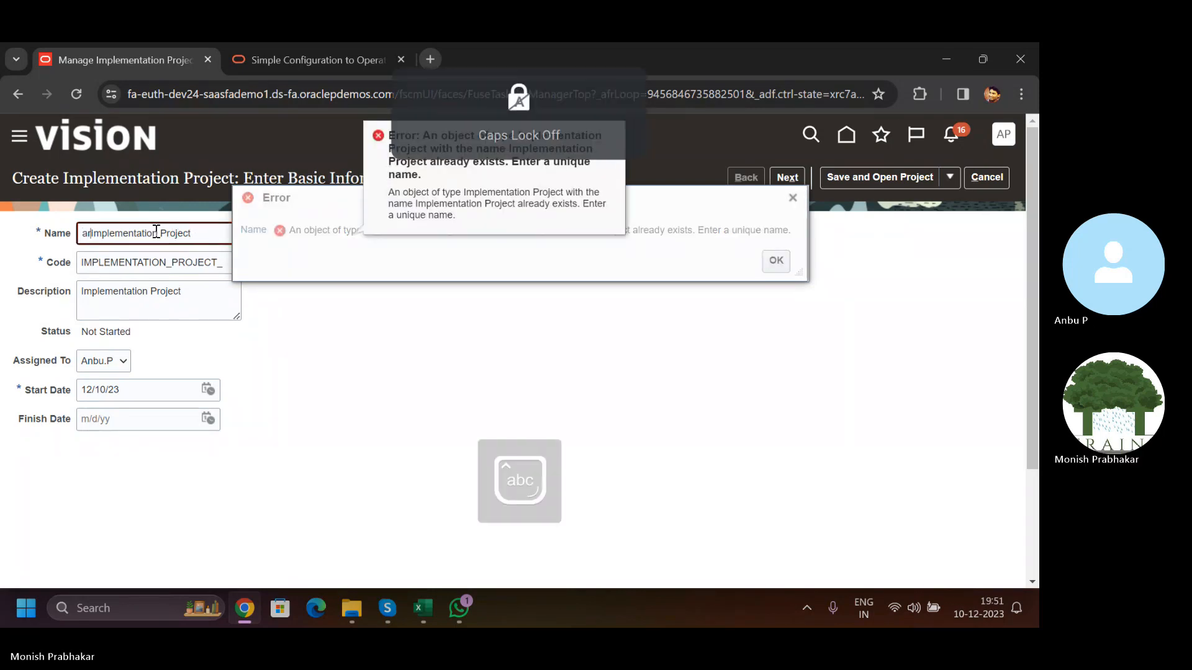
{"action": "key", "text": "BackSpace"}
{"action": "key", "text": "BackSpace"}
{"action": "key", "text": "Caps_Lock"}
{"action": "type", "text": "AR_"}
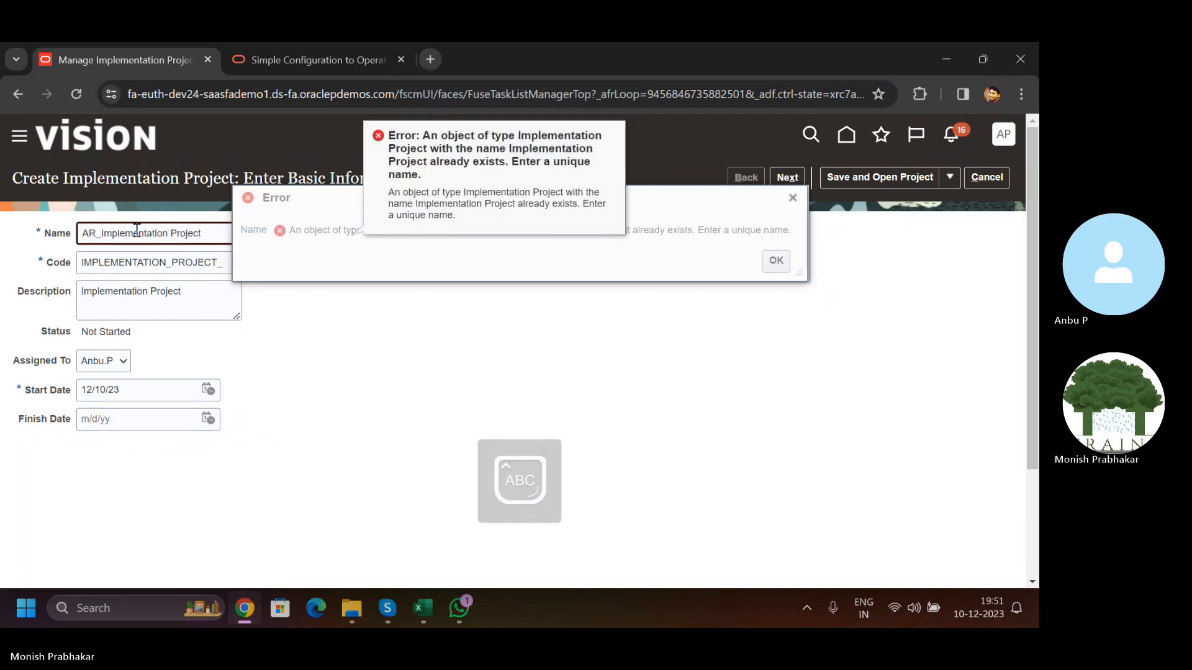
{"action": "key", "text": "Tab"}
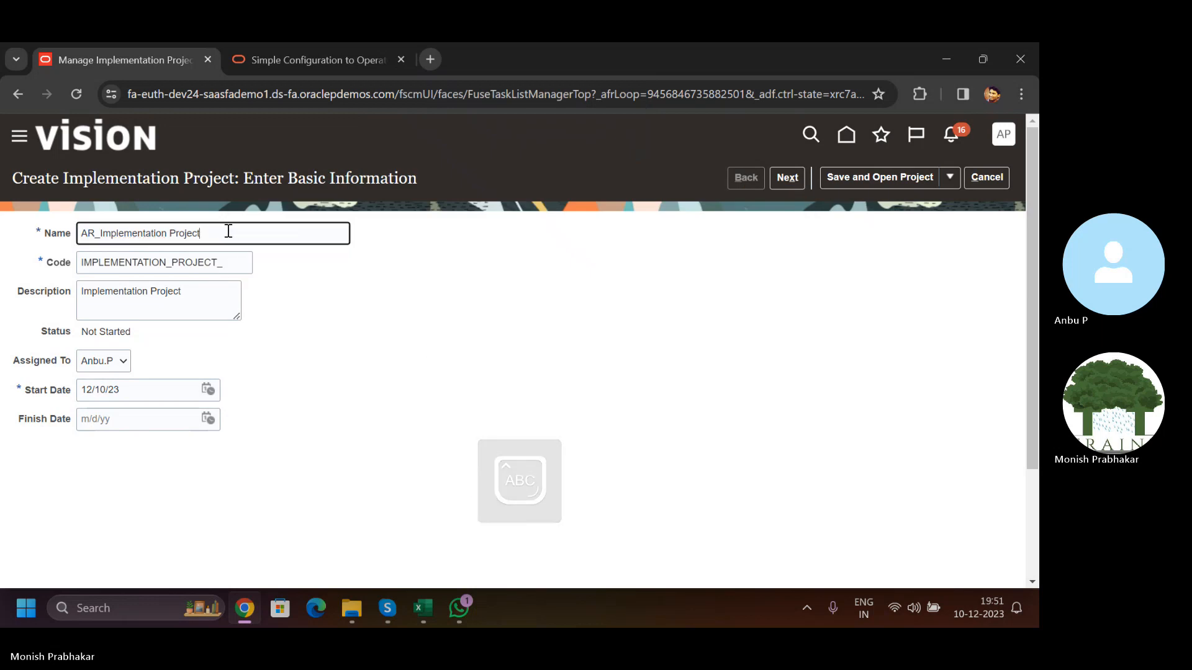
{"action": "left_click", "coordinate": [989, 179]}
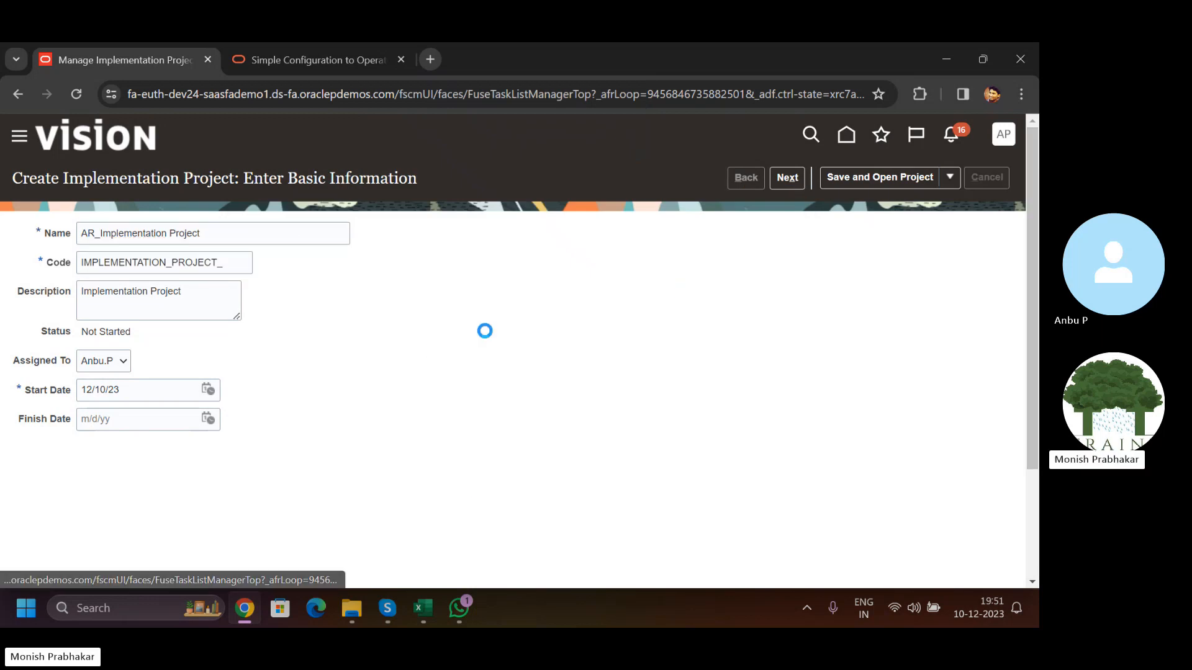
- Create an implementation project named "AR_Implementation Project" with the matching description, and proceed to selecting its offerings
{"action": "left_click", "coordinate": [186, 358]}
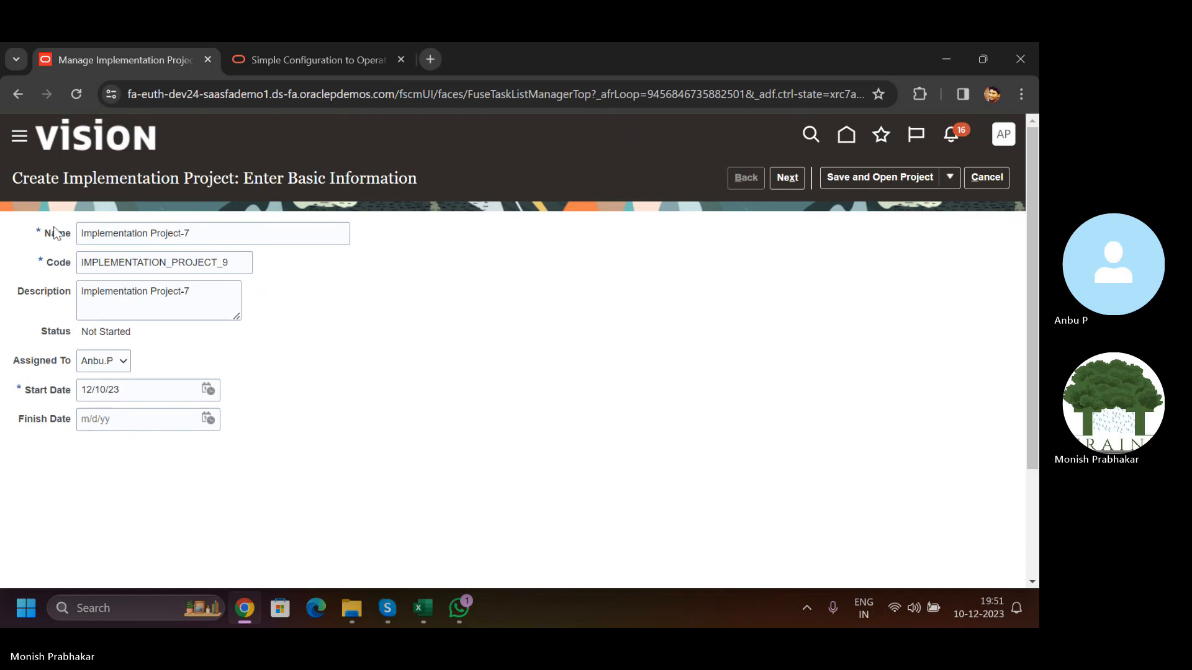
{"action": "left_click", "coordinate": [80, 234]}
{"action": "type", "text": "AR)__"}
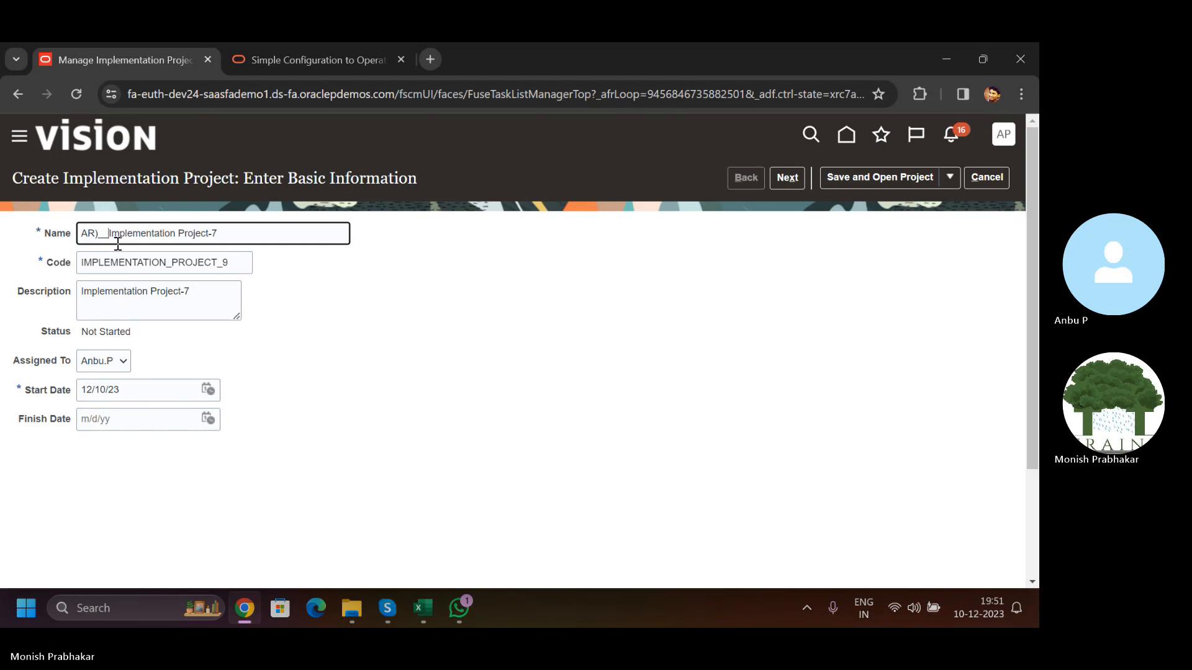
{"action": "key", "text": "BackSpace"}
{"action": "key", "text": "BackSpace"}
{"action": "key", "text": "BackSpace"}
{"action": "type", "text": "T"}
{"action": "key", "text": "Tab"}
{"action": "left_click", "coordinate": [223, 237]}
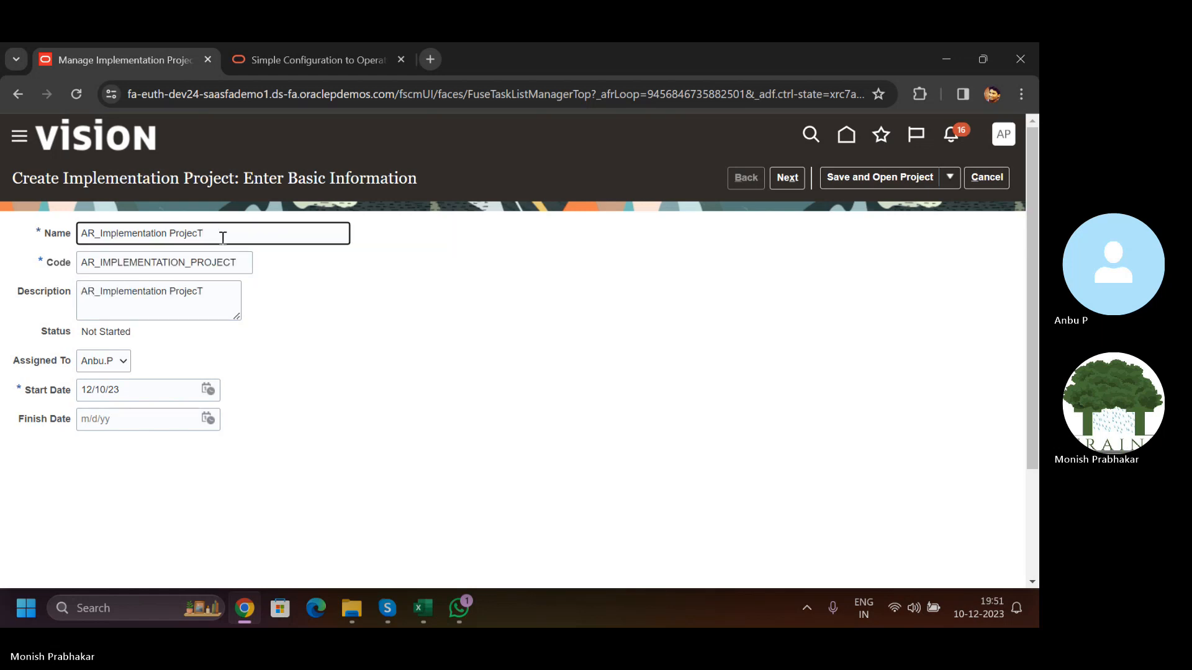
{"action": "key", "text": "BackSpace"}
{"action": "key", "text": "Caps_Lock"}
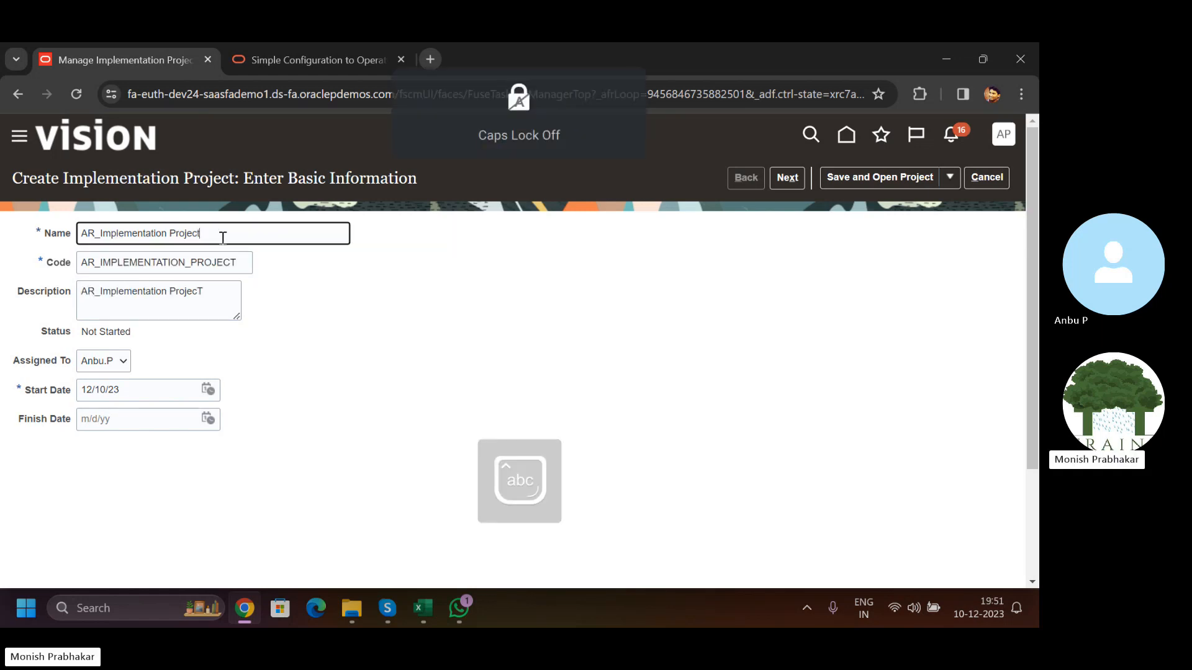
{"action": "left_click", "coordinate": [218, 295]}
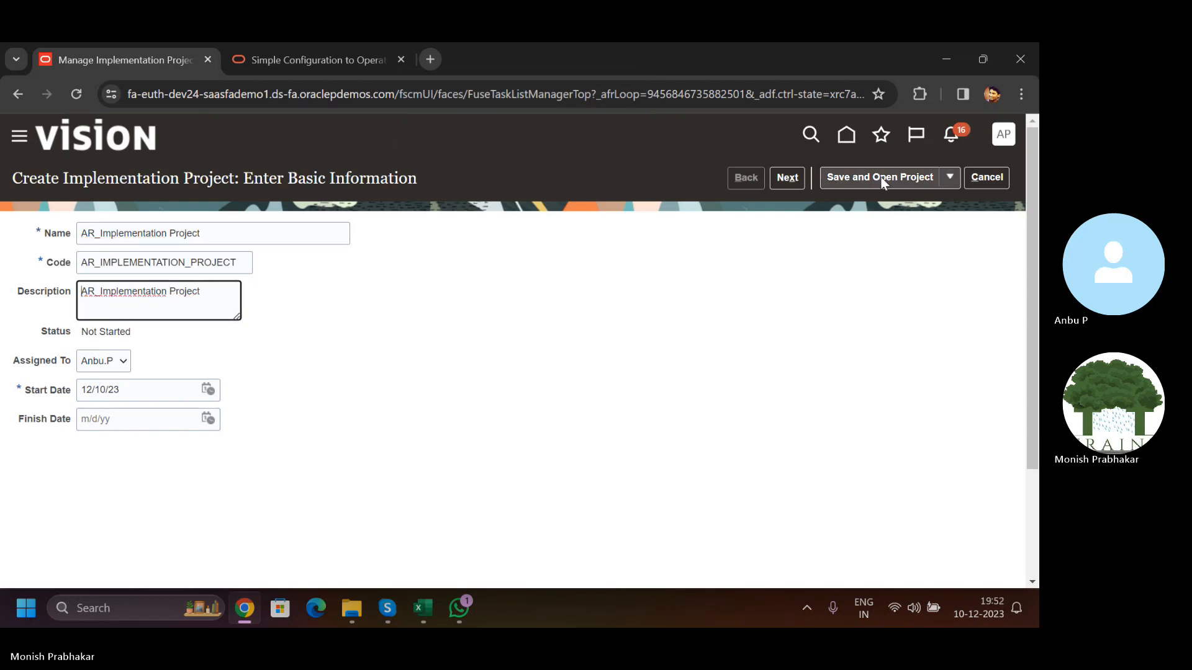
{"action": "left_click", "coordinate": [790, 178]}
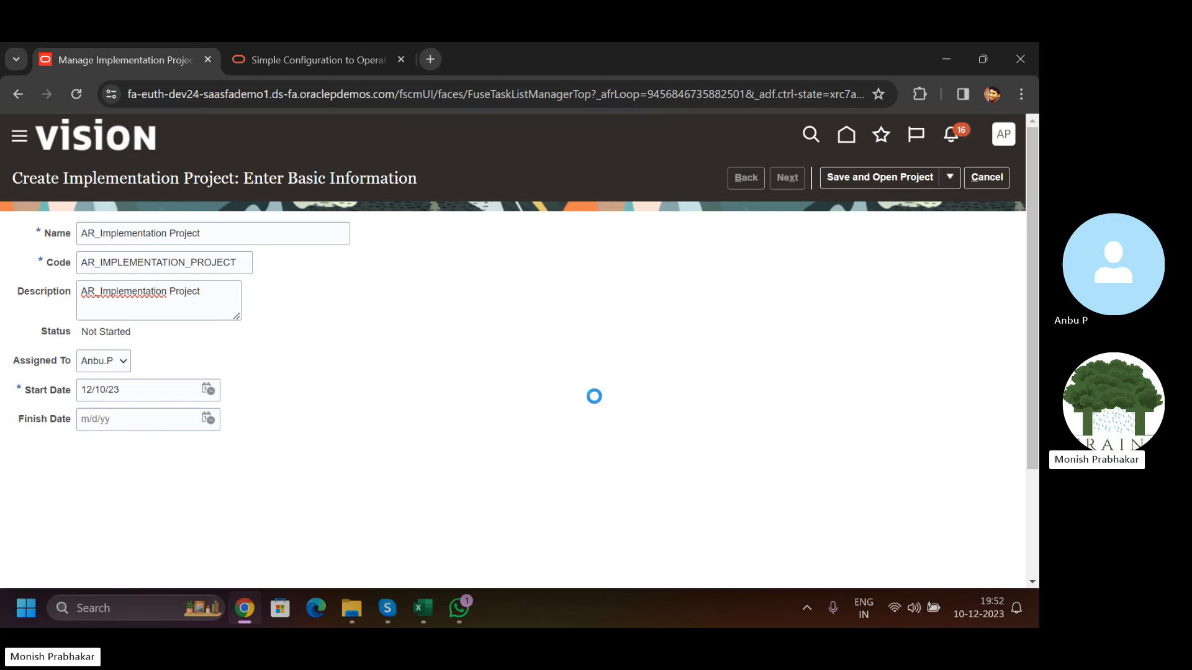
{"action": "scroll", "coordinate": [596, 396], "scroll_direction": "down", "scroll_amount": 1}
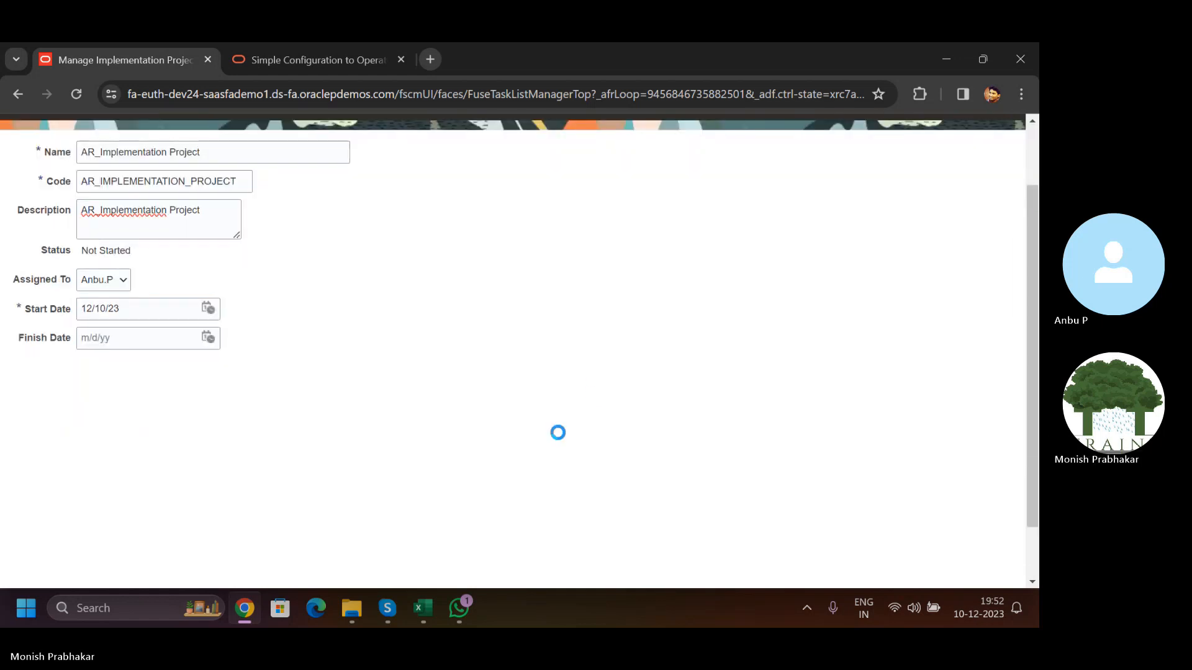
{"action": "left_click", "coordinate": [464, 608]}
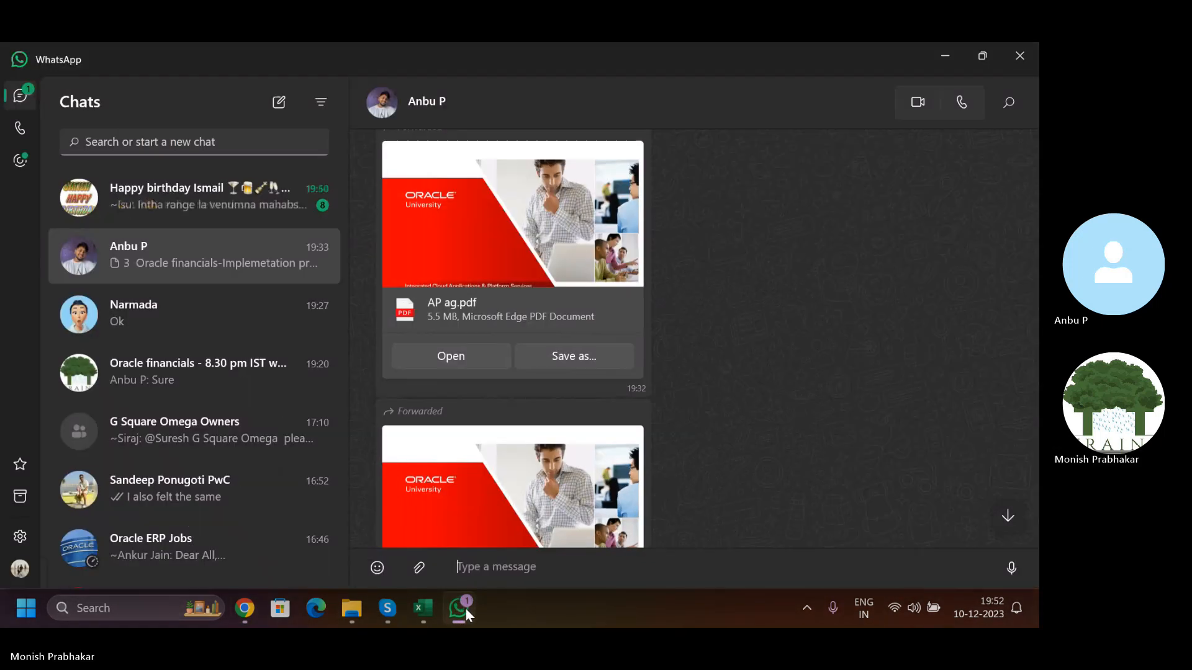
{"action": "left_click", "coordinate": [464, 609]}
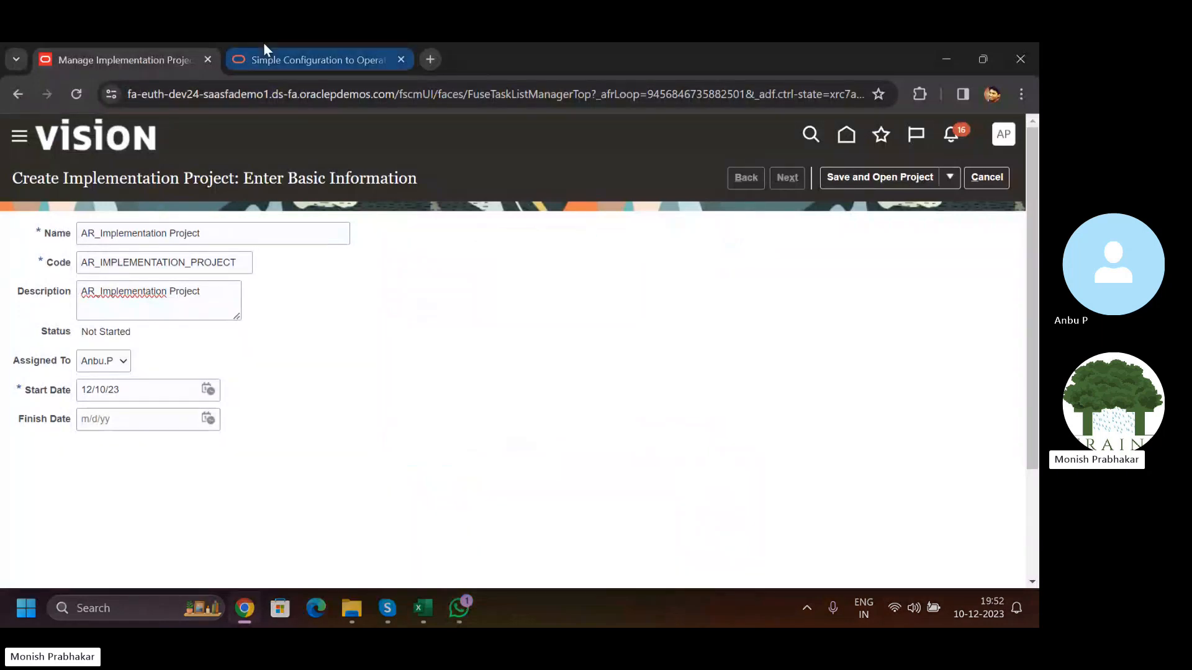
{"action": "left_click", "coordinate": [317, 58]}
{"action": "left_click", "coordinate": [84, 64]}
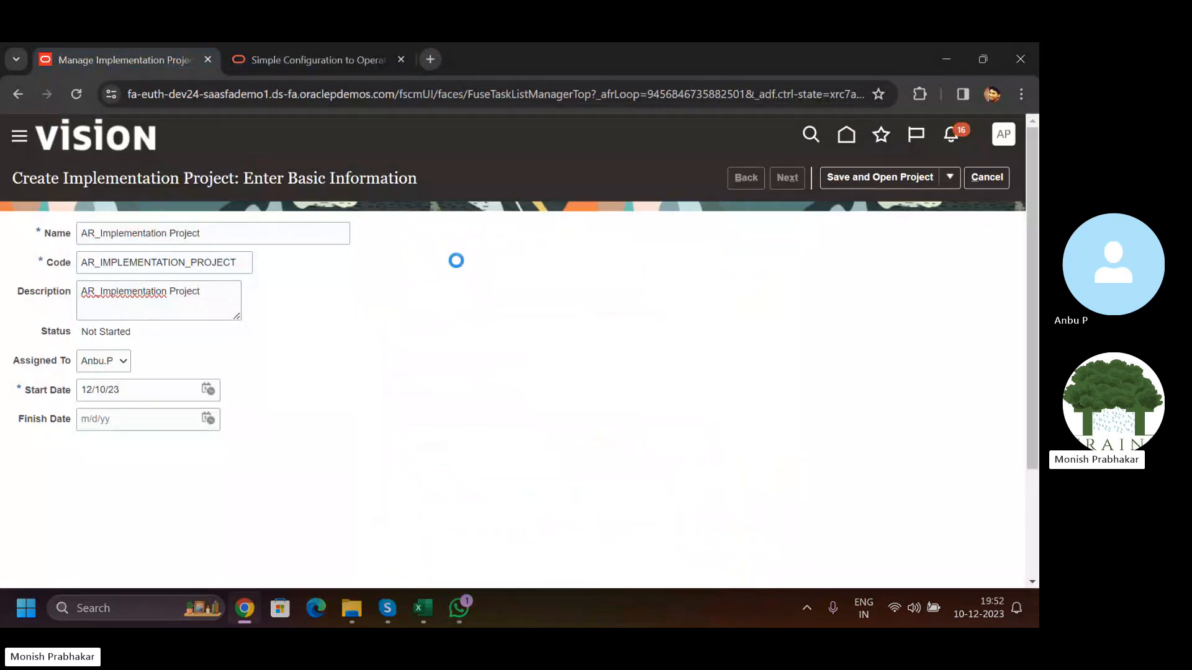
{"action": "left_click", "coordinate": [422, 603]}
{"action": "left_click", "coordinate": [422, 603]}
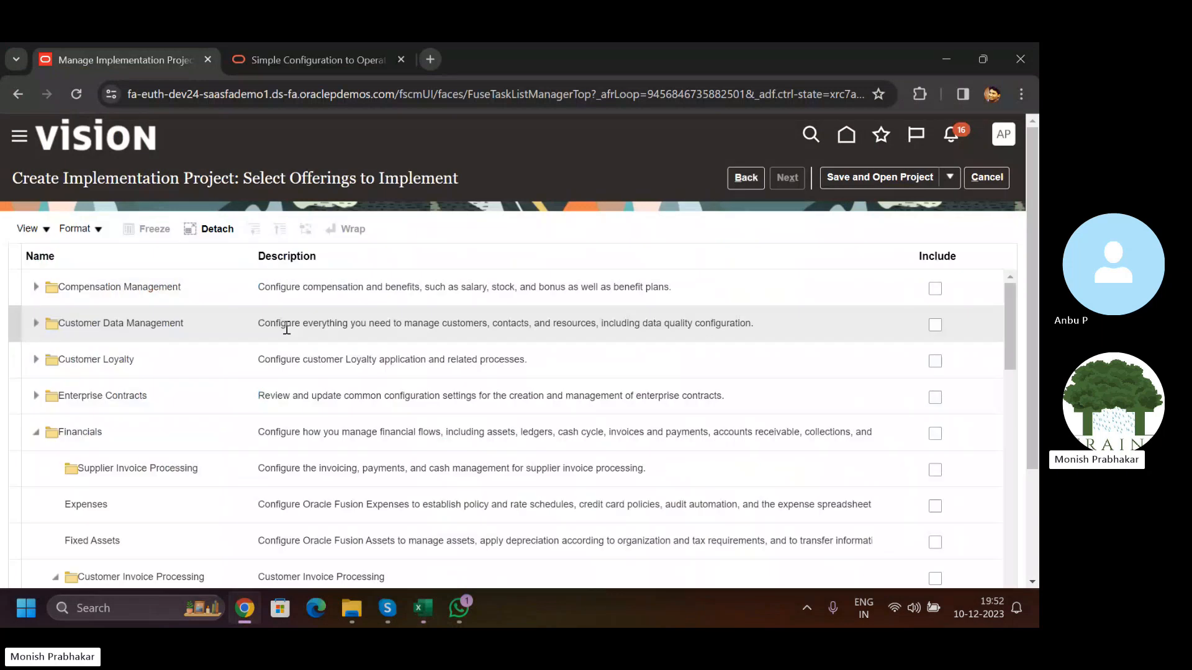
- Include the Financials offering with Supplier Invoice Processing, Expenses, Fixed Assets and Customer Invoice Processing in the project
{"action": "left_click", "coordinate": [935, 434]}
{"action": "scroll", "coordinate": [1028, 404], "scroll_direction": "down", "scroll_amount": 3}
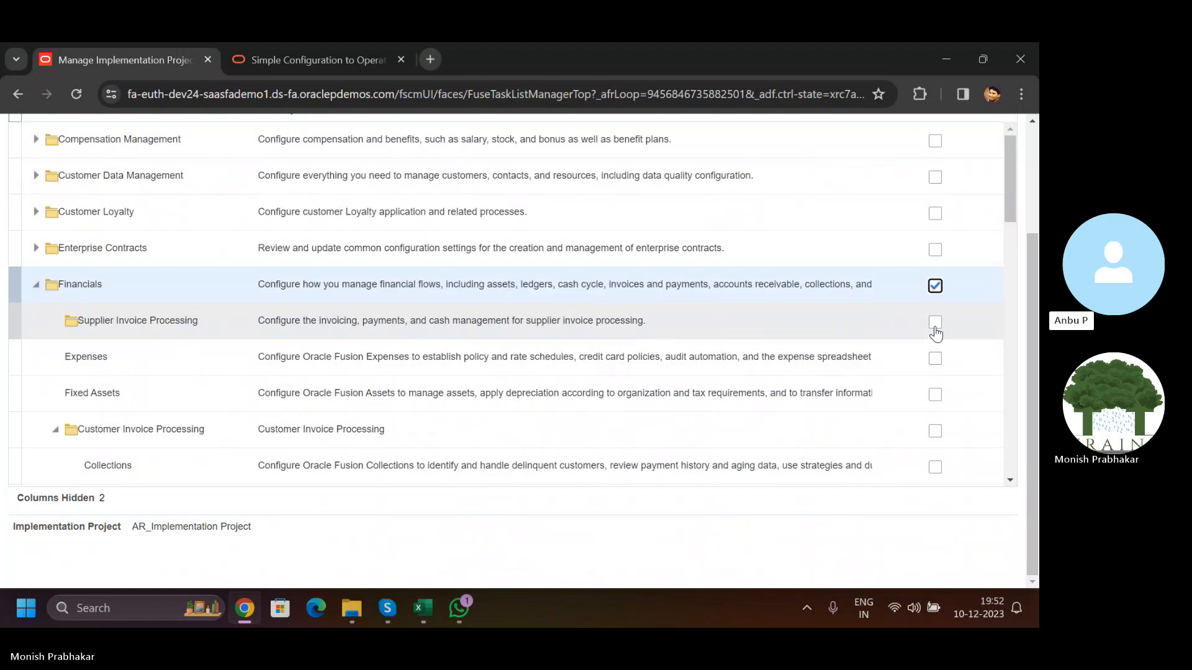
{"action": "left_click", "coordinate": [935, 324]}
{"action": "left_click", "coordinate": [935, 358]}
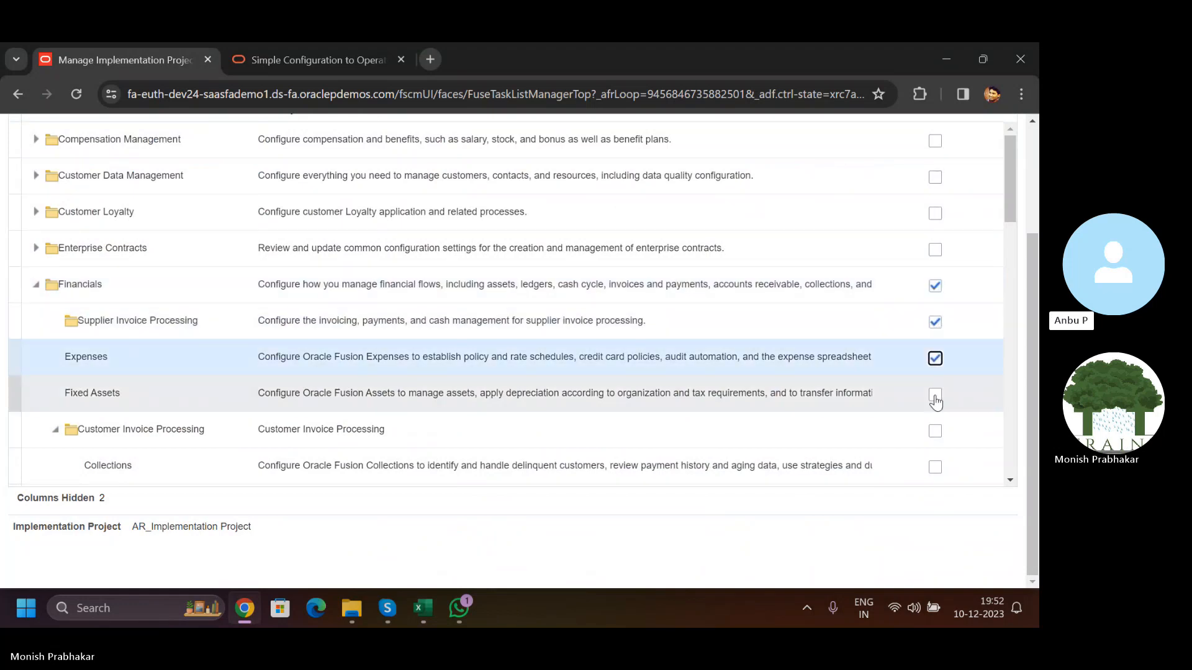
{"action": "left_click", "coordinate": [935, 395]}
{"action": "left_click", "coordinate": [935, 431]}
{"action": "left_click", "coordinate": [936, 468]}
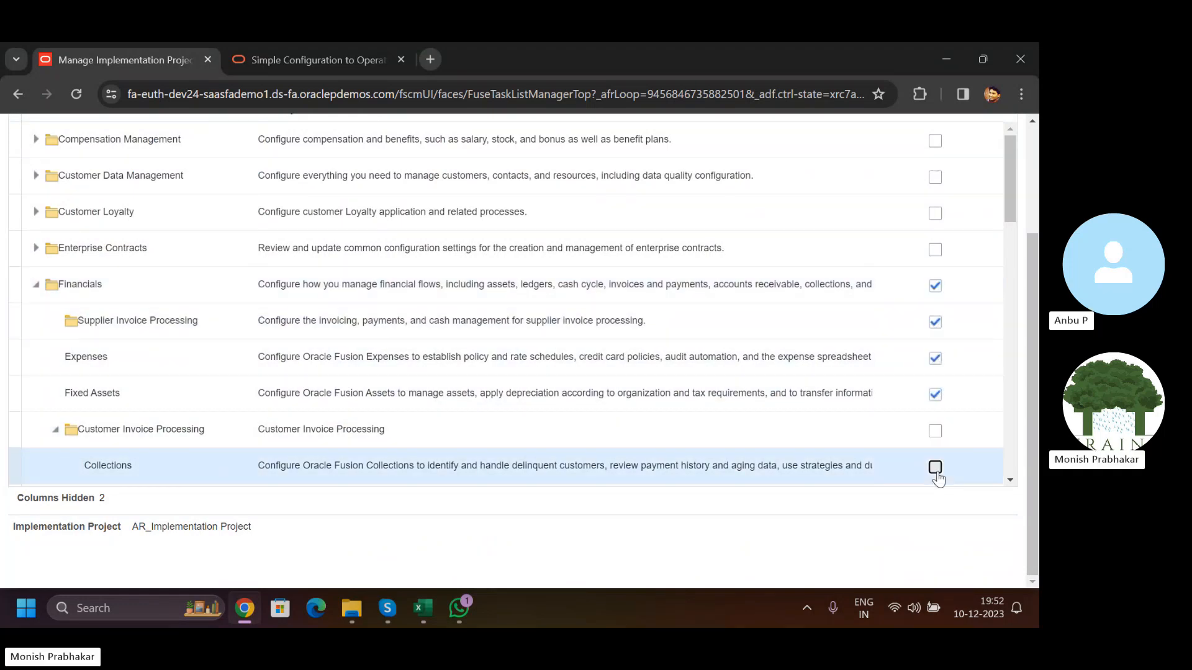
{"action": "left_click", "coordinate": [935, 432]}
- Include Revenue Management and Collections from the Financials offering in the project
{"action": "left_click", "coordinate": [1010, 480]}
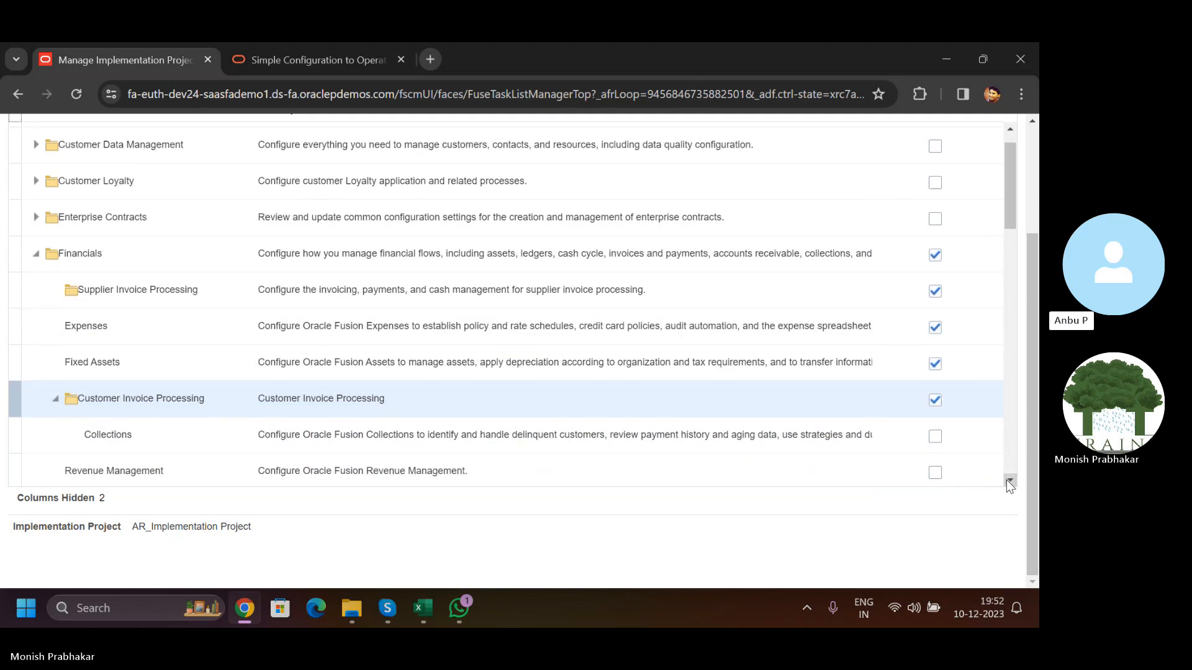
{"action": "left_click", "coordinate": [1010, 481]}
{"action": "left_click", "coordinate": [1010, 480]}
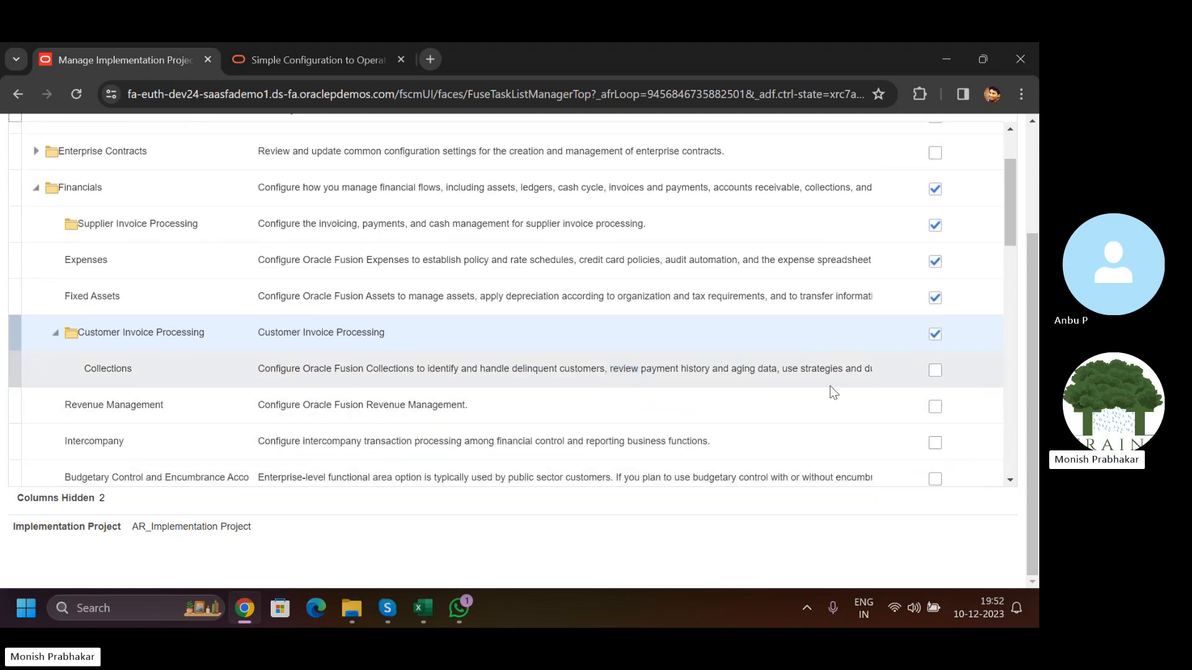
{"action": "left_click", "coordinate": [936, 407]}
{"action": "left_click", "coordinate": [935, 370]}
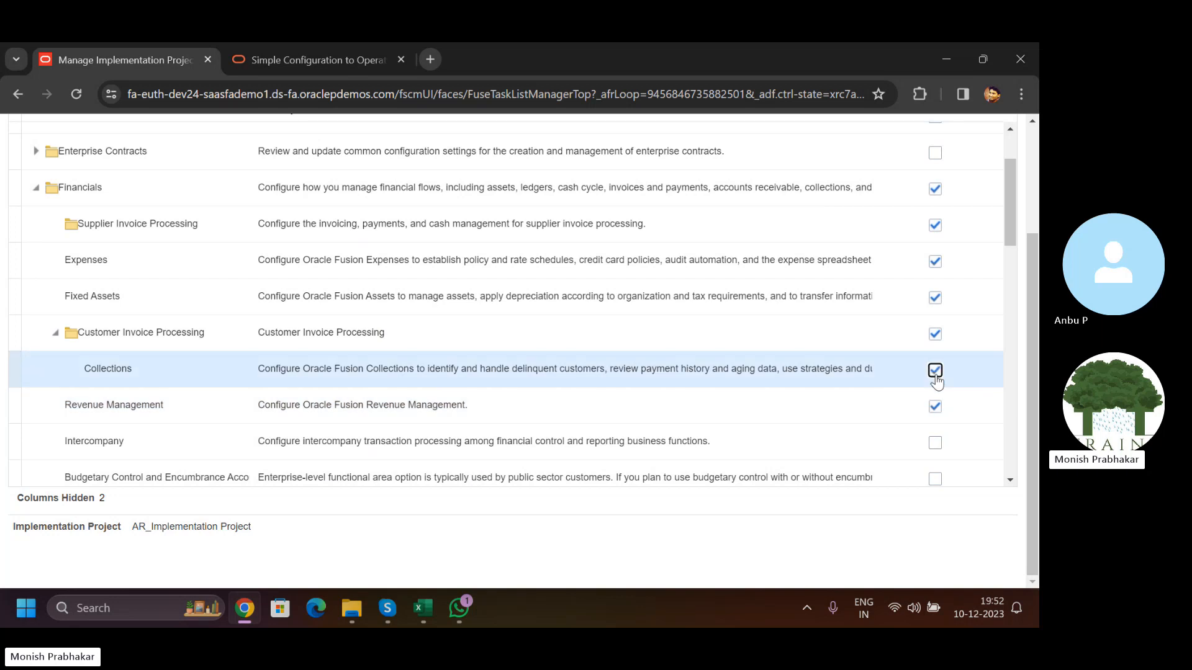
- Include Budgetary Control and Encumbrance Accounting and Intercompany from the Financials offering in the project
{"action": "left_click", "coordinate": [1010, 481]}
{"action": "left_click", "coordinate": [1010, 480]}
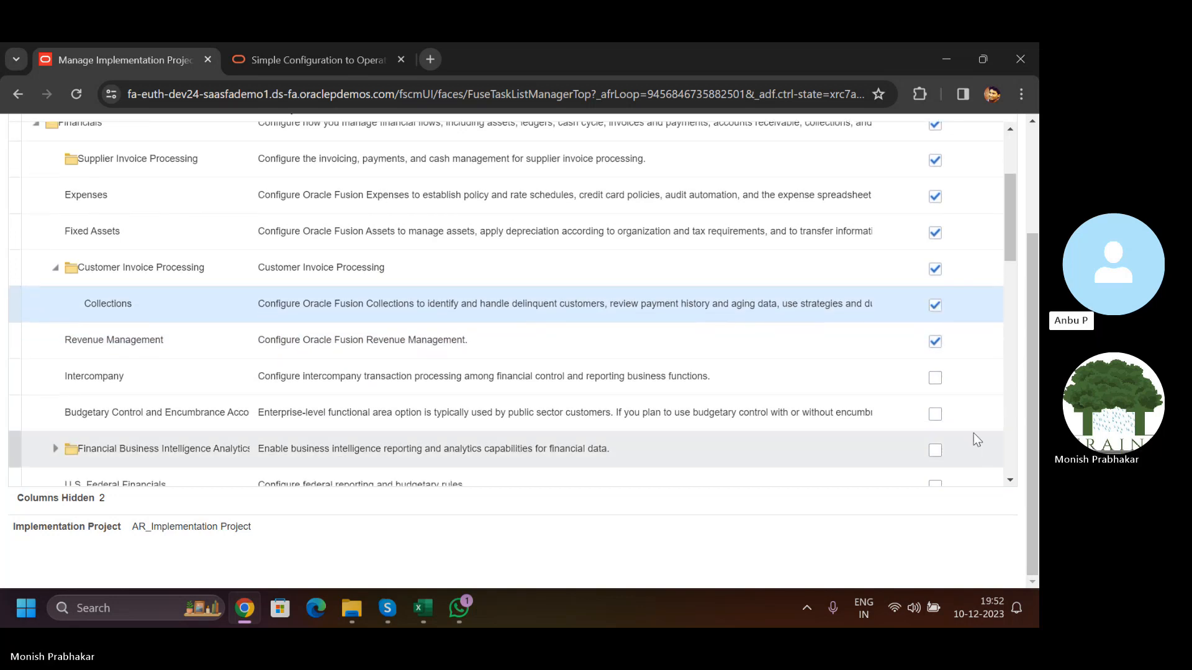
{"action": "left_click", "coordinate": [935, 415]}
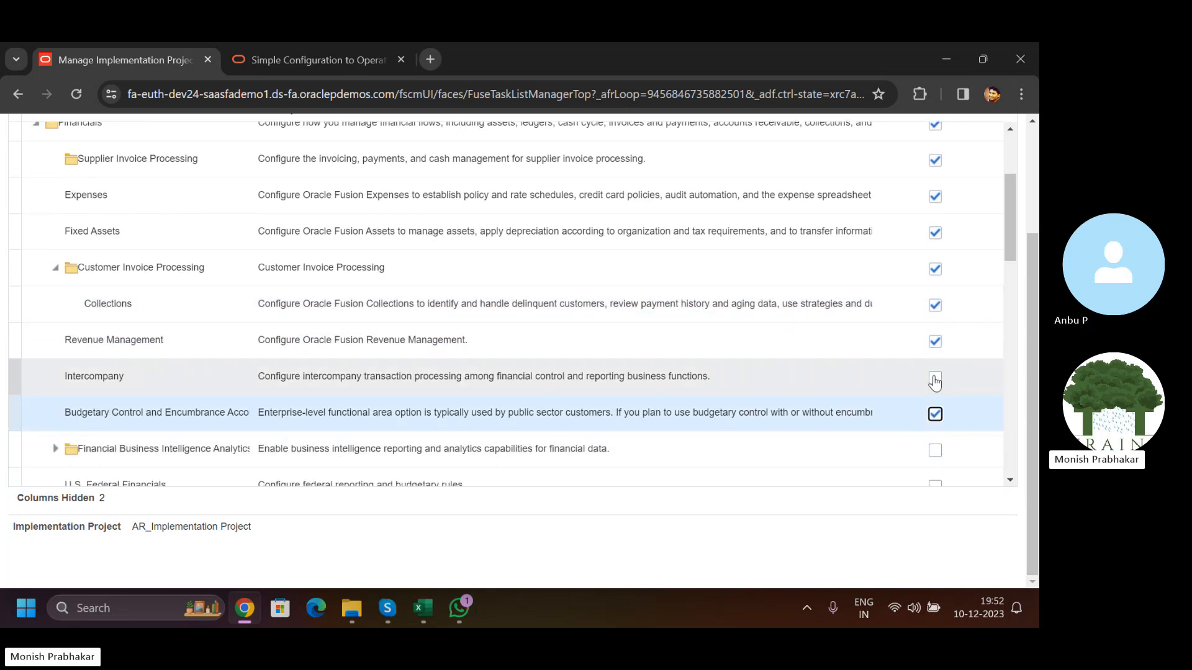
{"action": "left_click", "coordinate": [934, 378]}
{"action": "scroll", "coordinate": [1010, 488], "scroll_direction": "down", "scroll_amount": 4}
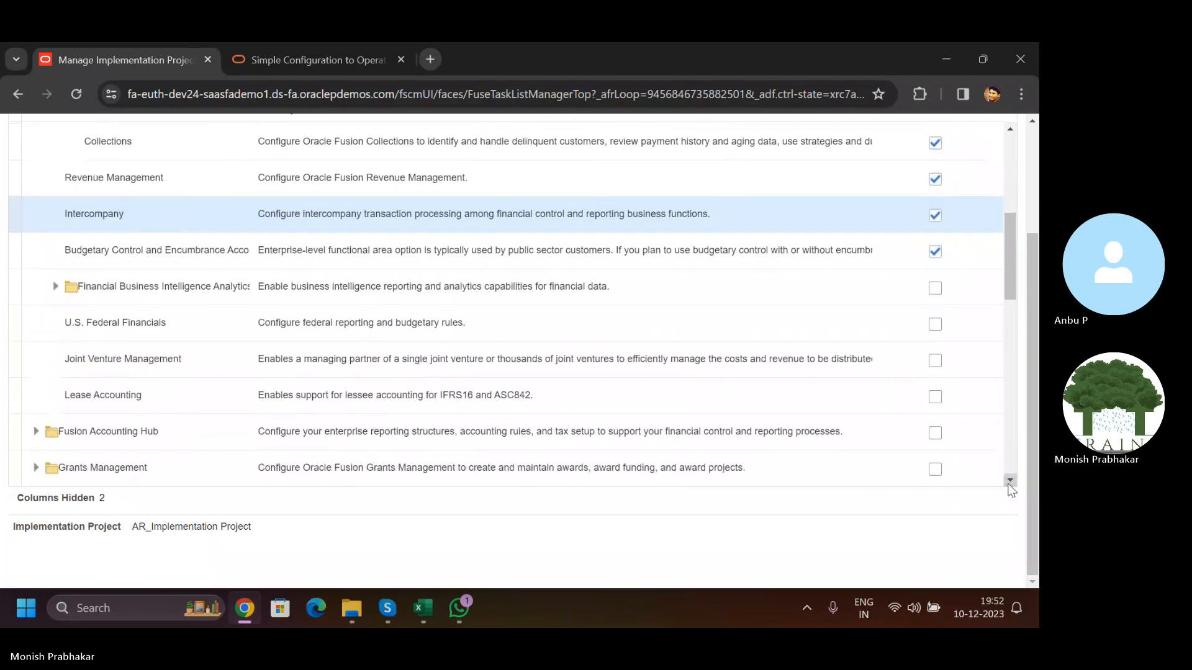
- Include Lease Accounting, Joint Venture Management and U.S. Federal Financials from the Financials offering in the project
{"action": "left_click", "coordinate": [934, 396]}
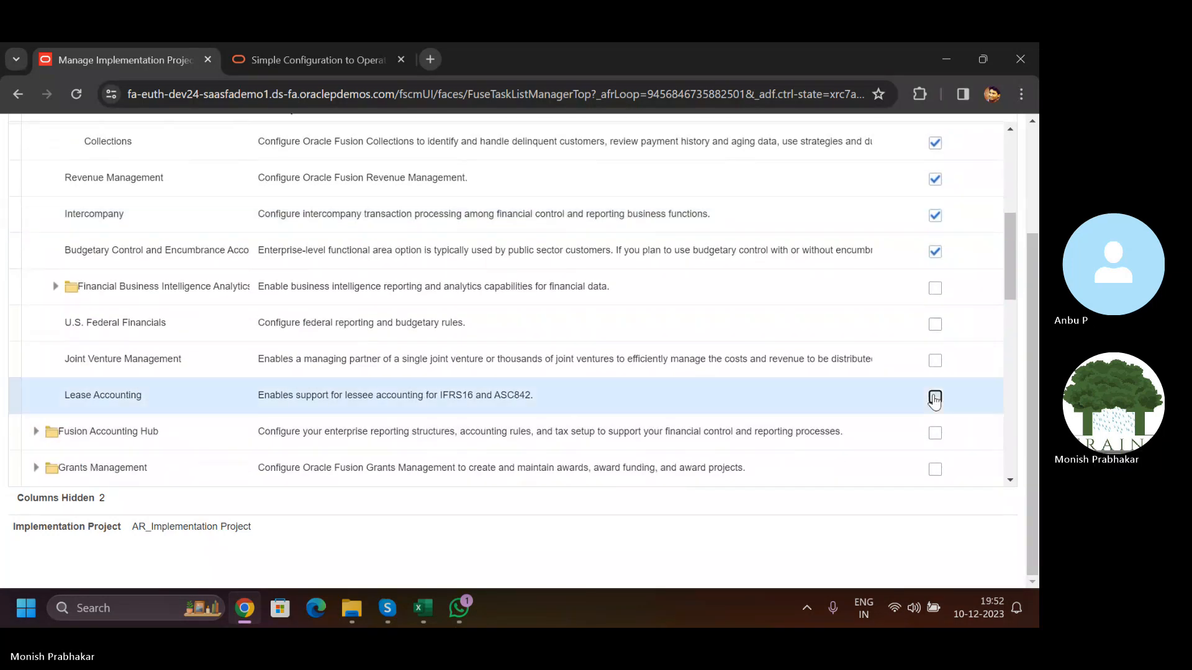
{"action": "left_click", "coordinate": [935, 360]}
{"action": "left_click", "coordinate": [935, 324]}
- Include Financial Business Intelligence Analytics with its Profitability, Fixed Assets, General Ledger, Accounts Payable and Employee Expenses analytics in the project
{"action": "left_click", "coordinate": [935, 288]}
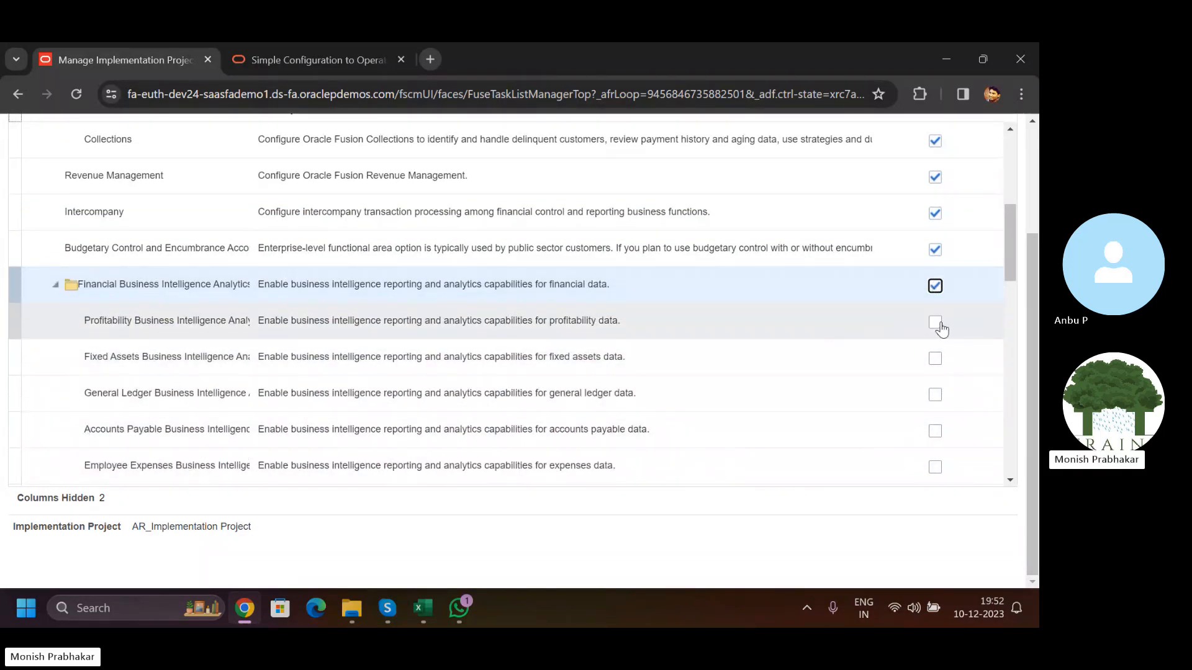
{"action": "left_click", "coordinate": [936, 323]}
{"action": "left_click", "coordinate": [935, 359]}
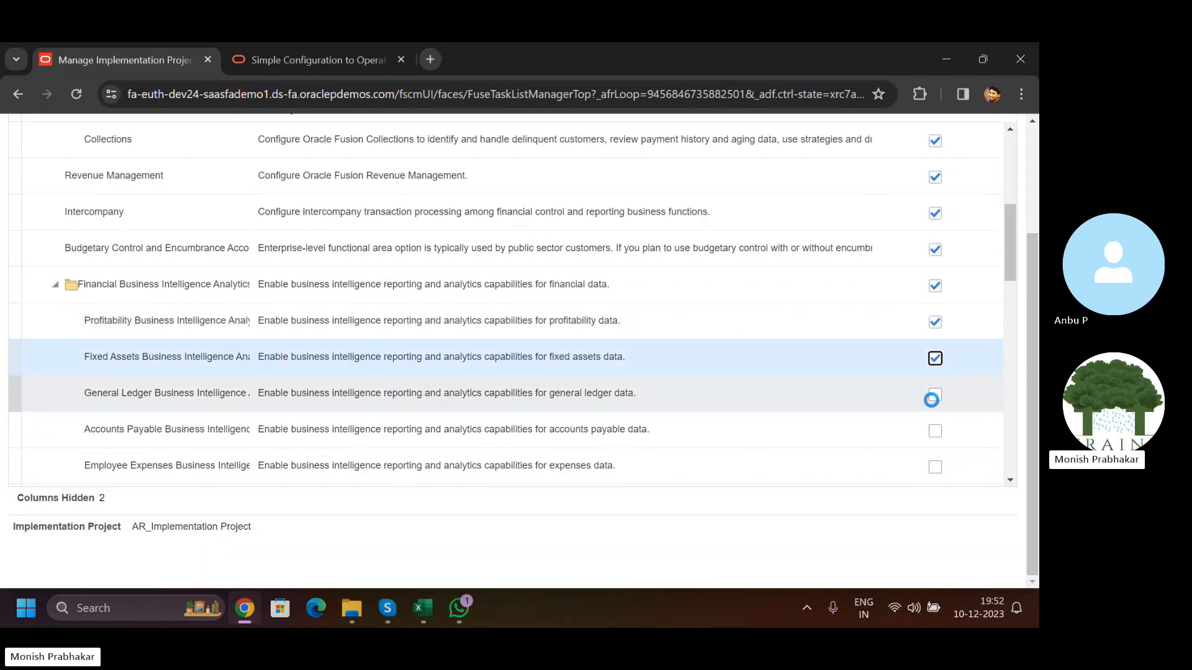
{"action": "left_click", "coordinate": [931, 397]}
{"action": "left_click", "coordinate": [935, 428]}
{"action": "left_click", "coordinate": [936, 467]}
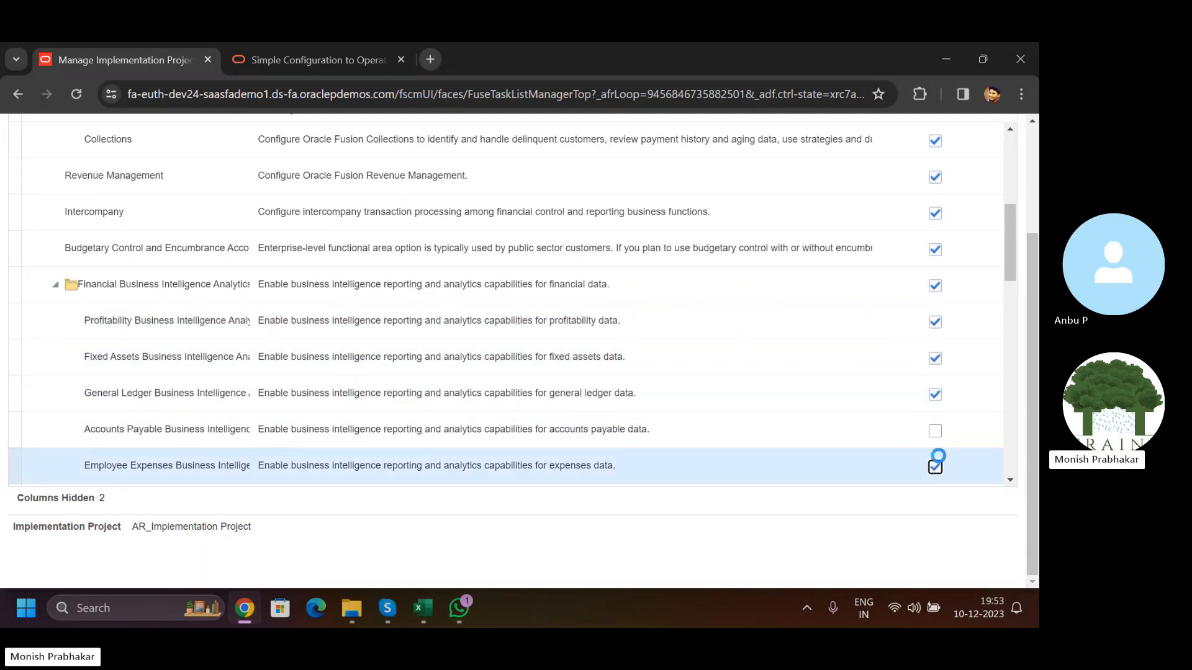
{"action": "left_click", "coordinate": [935, 432]}
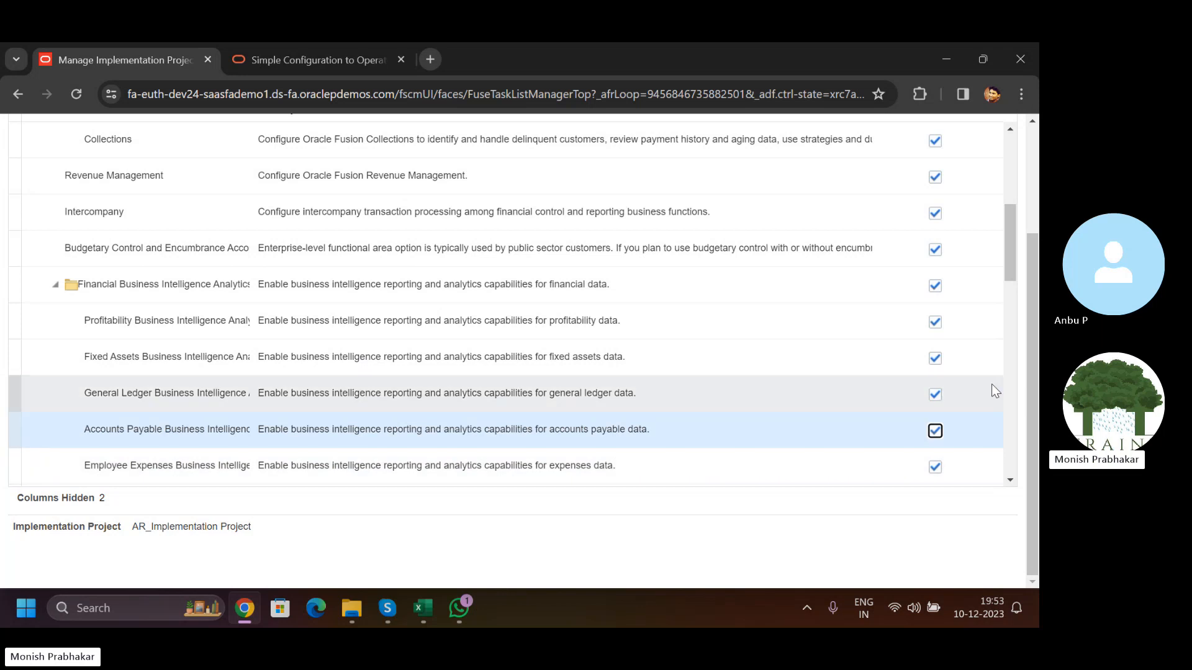
- Look through the remaining offerings, including the functional areas under Order Management, for anything else the project needs
{"action": "left_click", "coordinate": [1009, 363]}
{"action": "scroll", "coordinate": [977, 381], "scroll_direction": "up", "scroll_amount": 2}
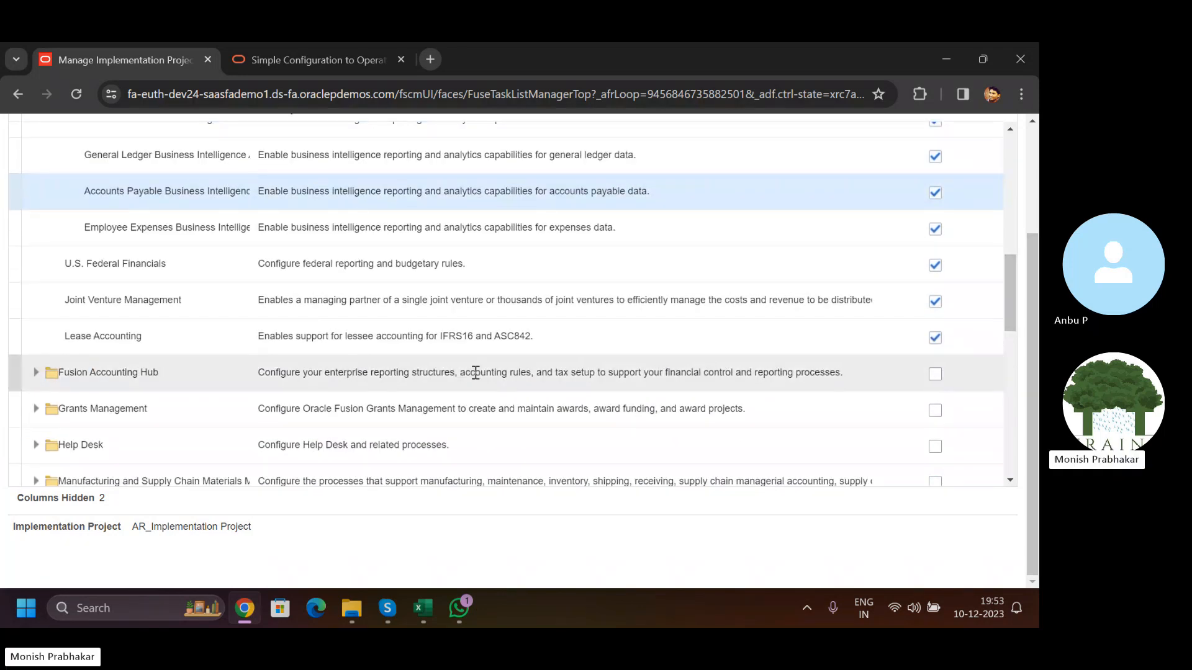
{"action": "scroll", "coordinate": [548, 441], "scroll_direction": "down", "scroll_amount": 4}
{"action": "scroll", "coordinate": [546, 444], "scroll_direction": "down", "scroll_amount": 4}
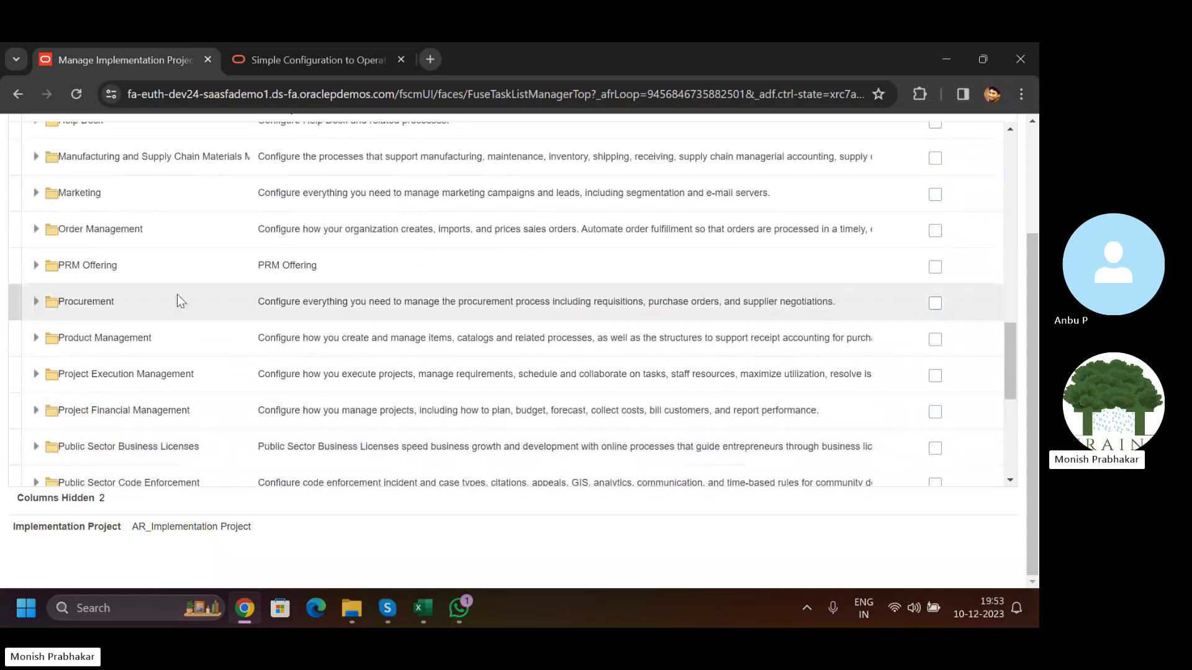
{"action": "left_click", "coordinate": [36, 229]}
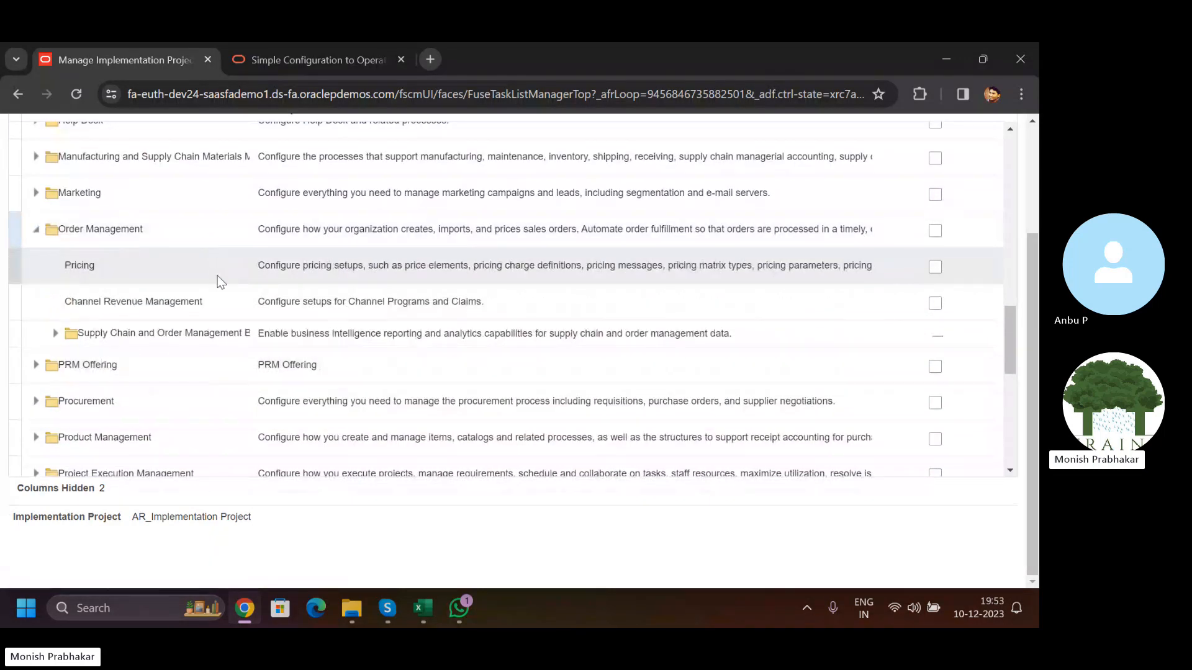
{"action": "scroll", "coordinate": [472, 341], "scroll_direction": "down", "scroll_amount": 12}
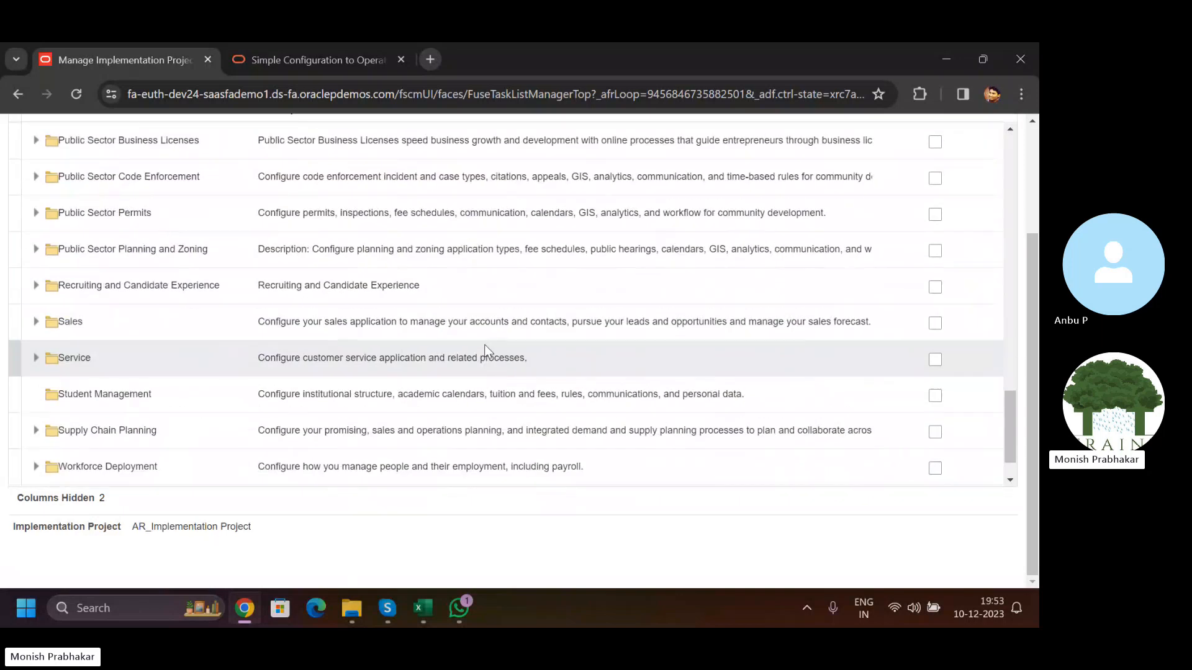
{"action": "scroll", "coordinate": [155, 366], "scroll_direction": "up", "scroll_amount": 2}
{"action": "scroll", "coordinate": [151, 368], "scroll_direction": "down", "scroll_amount": 2}
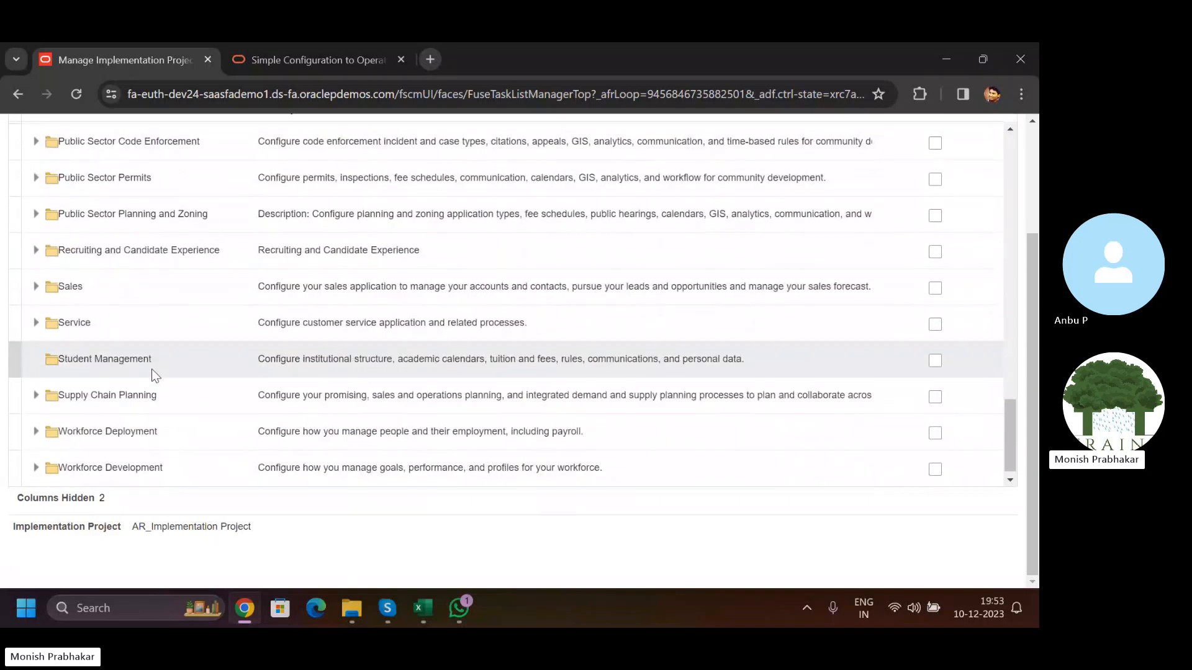
{"action": "scroll", "coordinate": [833, 366], "scroll_direction": "up", "scroll_amount": 15}
{"action": "scroll", "coordinate": [889, 305], "scroll_direction": "up", "scroll_amount": 15}
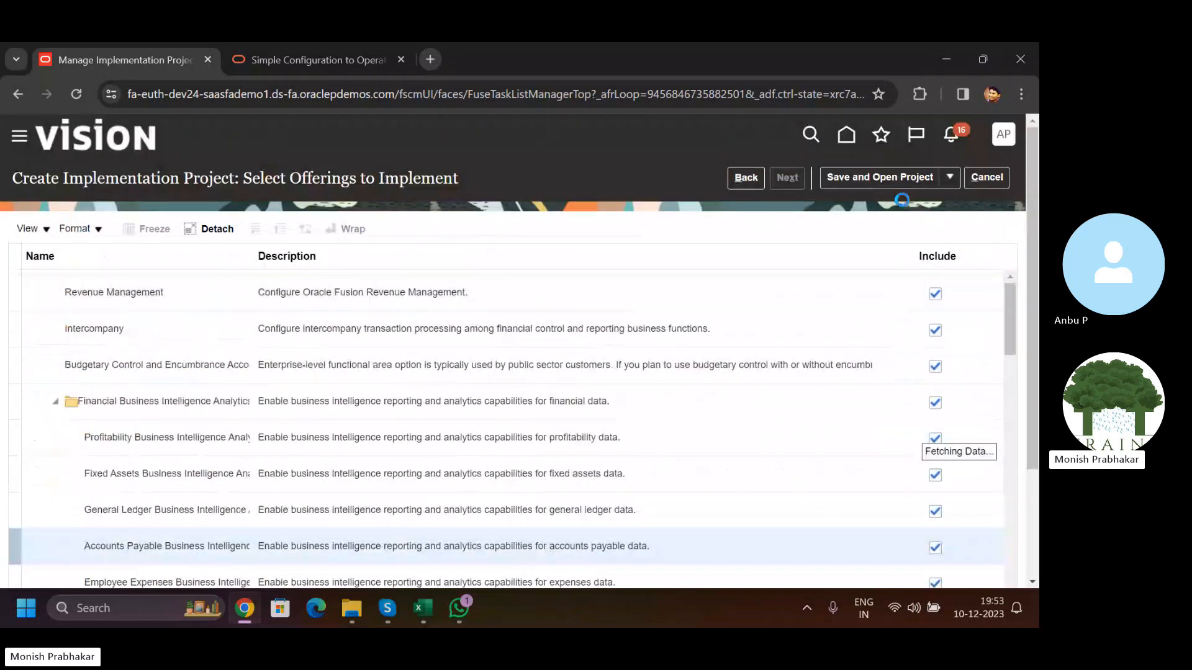
- Save and open the project, and mark Customer Data Management, Customer Loyalty and Enterprise Contracts for inclusion
{"action": "left_click", "coordinate": [856, 184]}
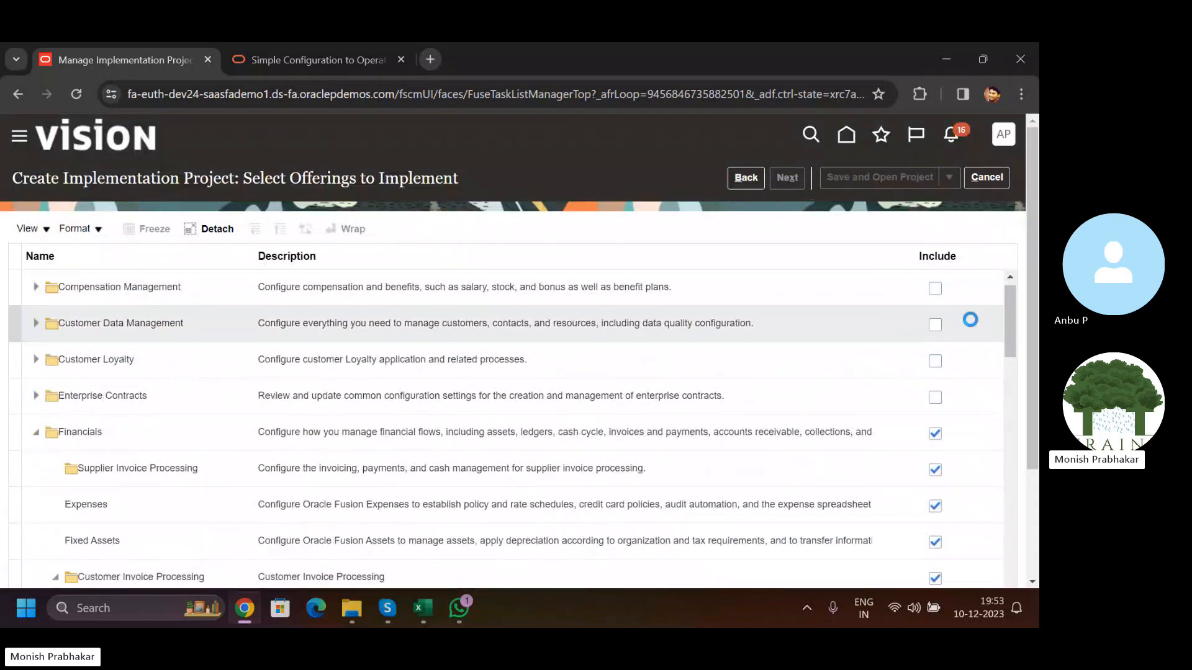
{"action": "left_click", "coordinate": [936, 360]}
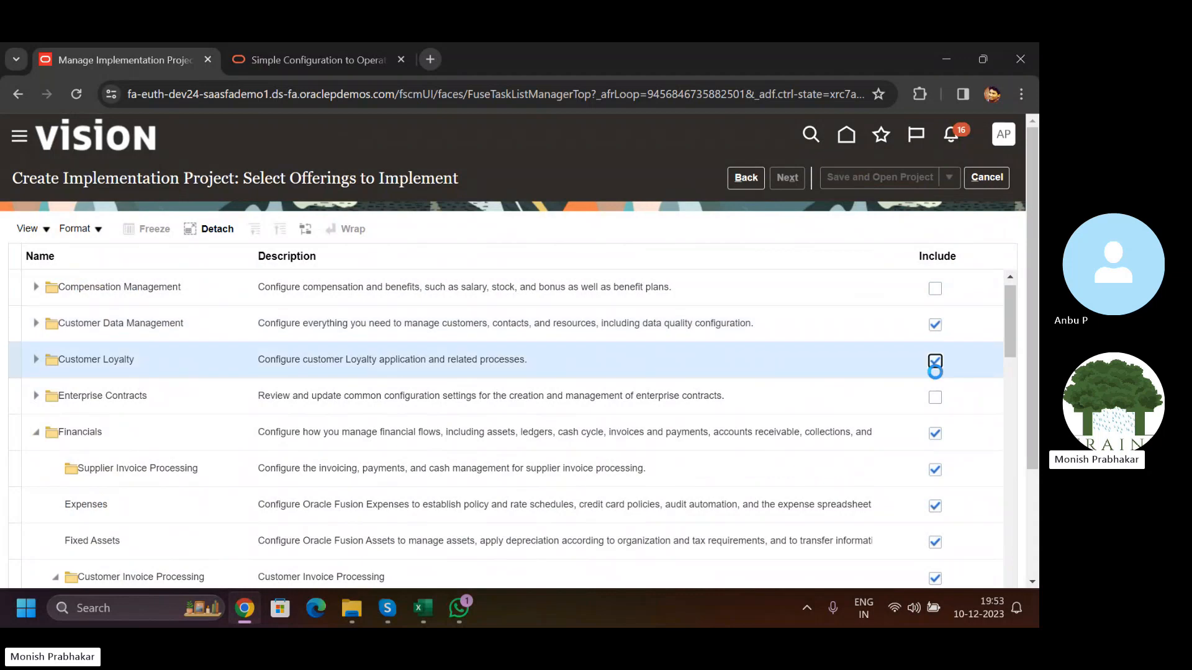
{"action": "left_click", "coordinate": [935, 397]}
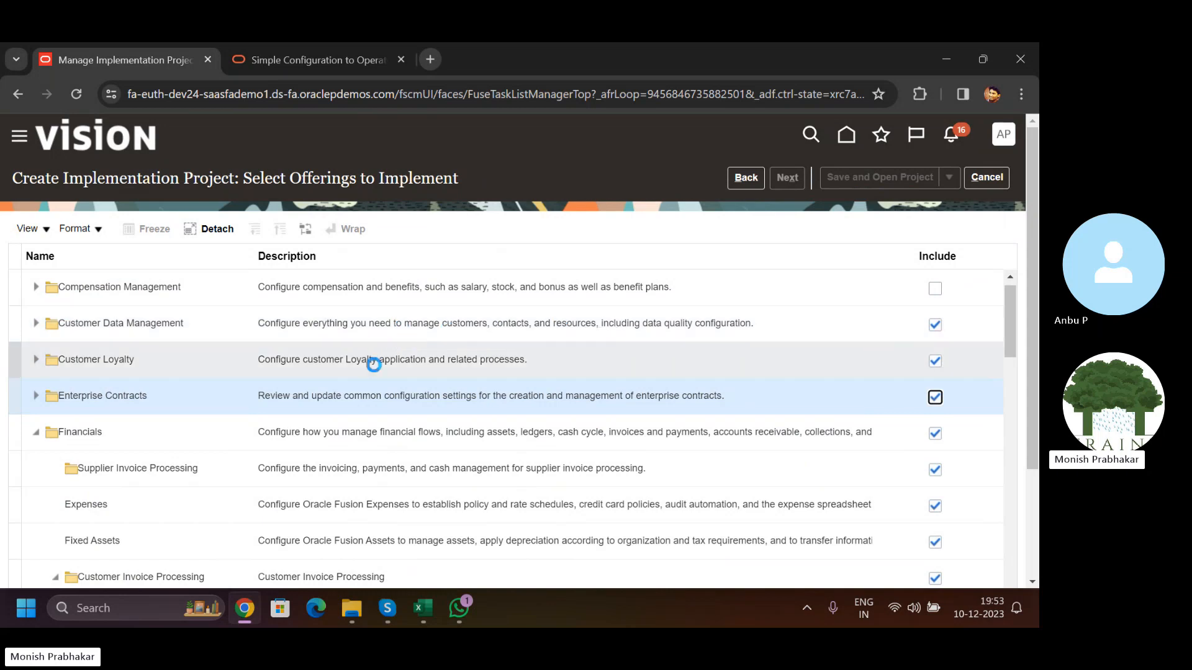
{"action": "left_click", "coordinate": [35, 322]}
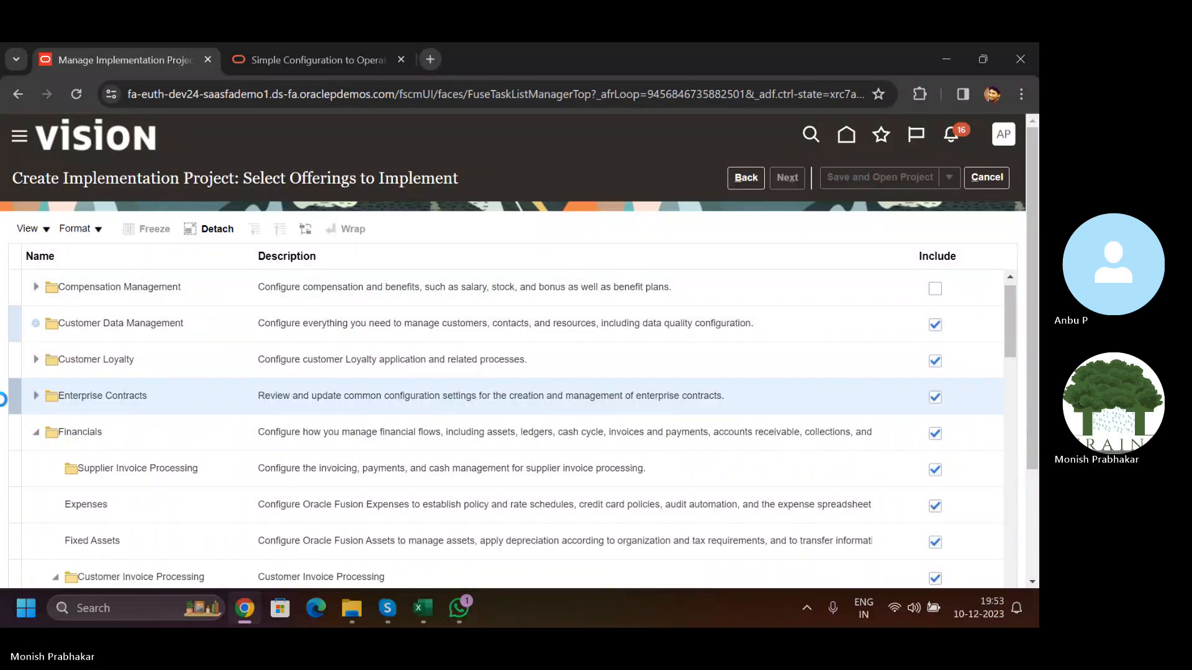
{"action": "left_click", "coordinate": [286, 46]}
{"action": "left_click", "coordinate": [192, 45]}
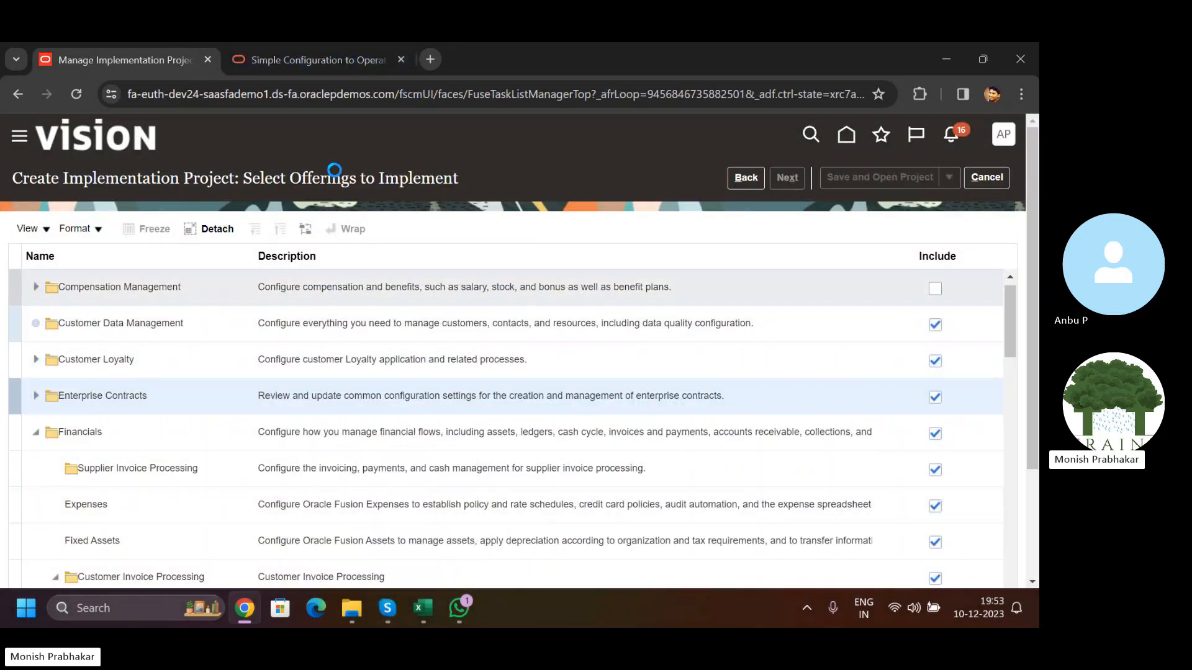
{"action": "left_click", "coordinate": [315, 49]}
{"action": "left_click", "coordinate": [186, 49]}
{"action": "left_click", "coordinate": [297, 51]}
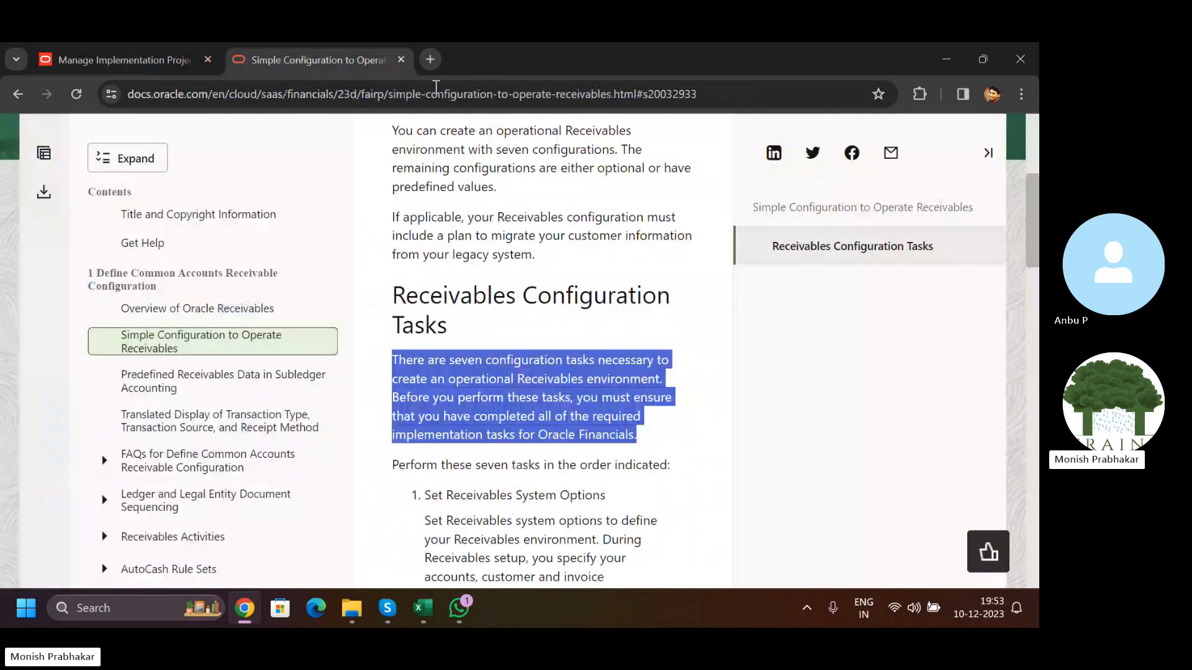
{"action": "left_click", "coordinate": [101, 50]}
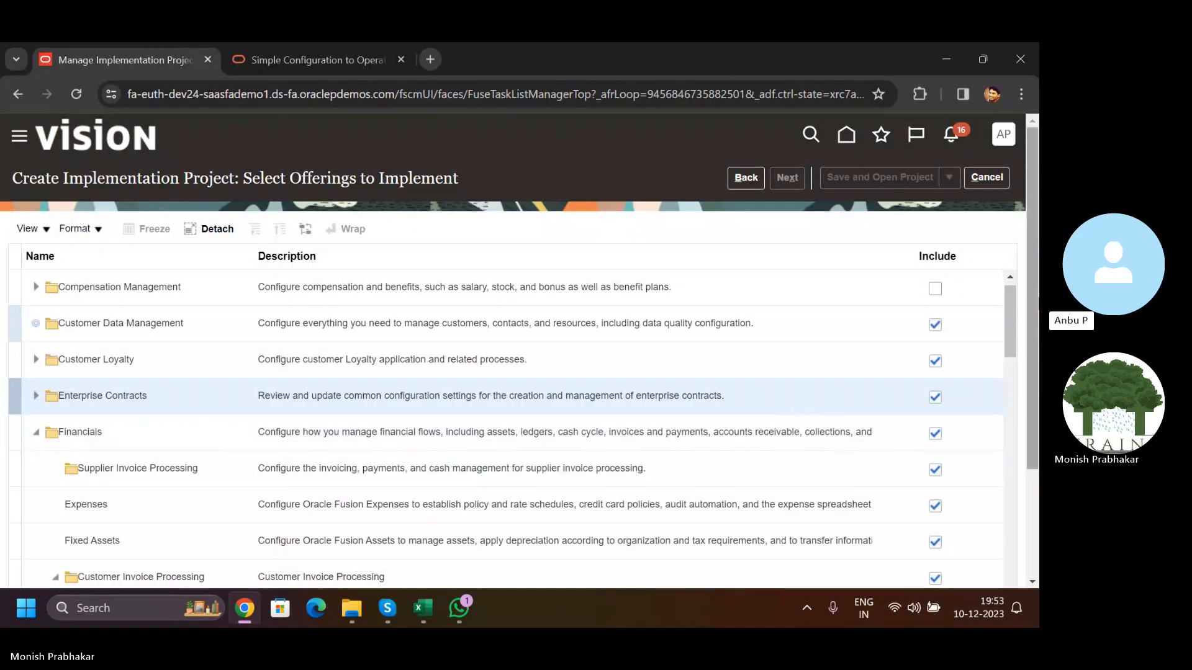
{"action": "scroll", "coordinate": [1037, 479], "scroll_direction": "down", "scroll_amount": 3}
{"action": "scroll", "coordinate": [310, 380], "scroll_direction": "up", "scroll_amount": 3}
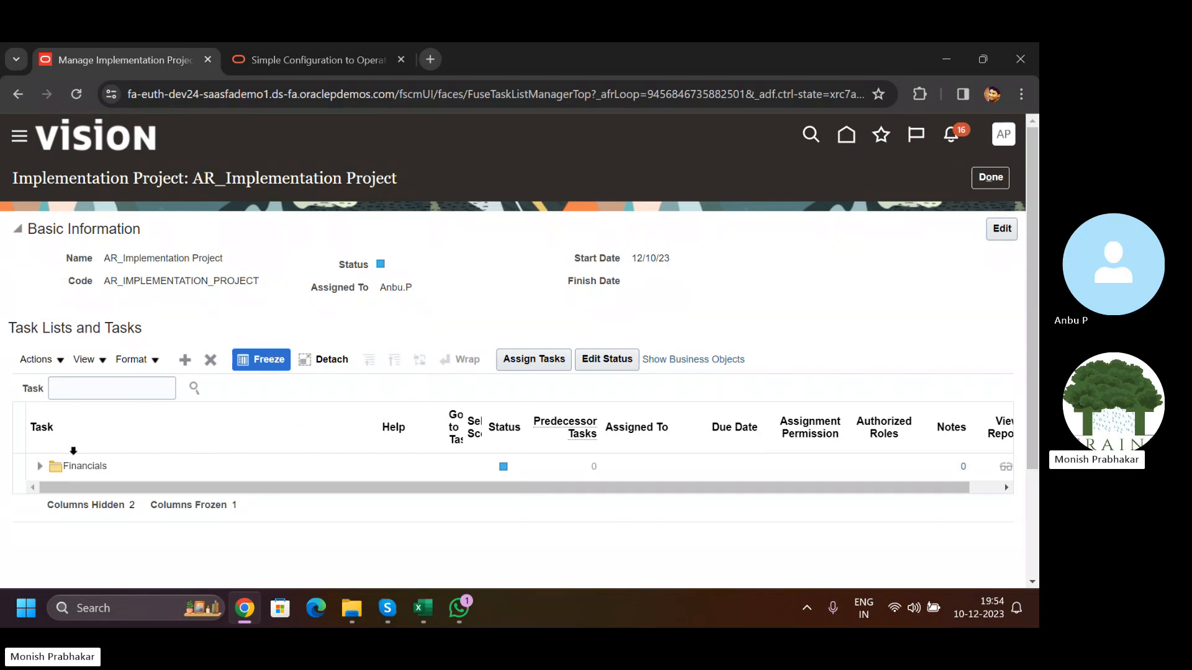
- Expand the Financials task list in AR_Implementation Project and examine its setup task folders, including Define Receivables Configuration
{"action": "left_click", "coordinate": [40, 466]}
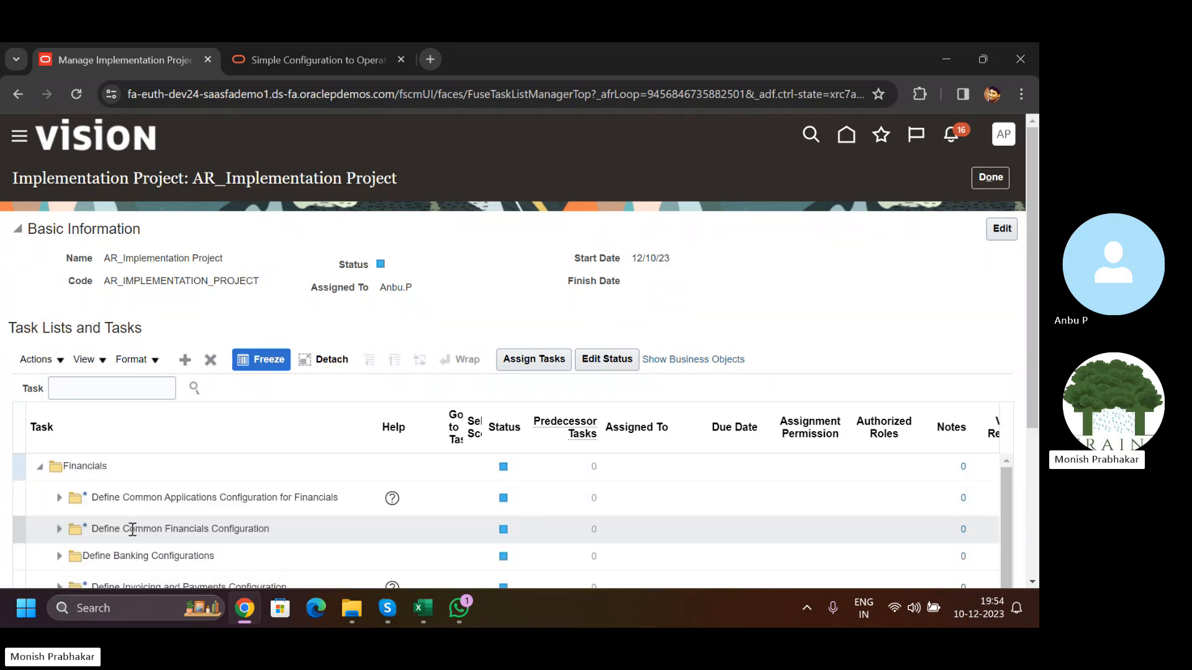
{"action": "scroll", "coordinate": [132, 529], "scroll_direction": "down", "scroll_amount": 5}
{"action": "left_click", "coordinate": [220, 528]}
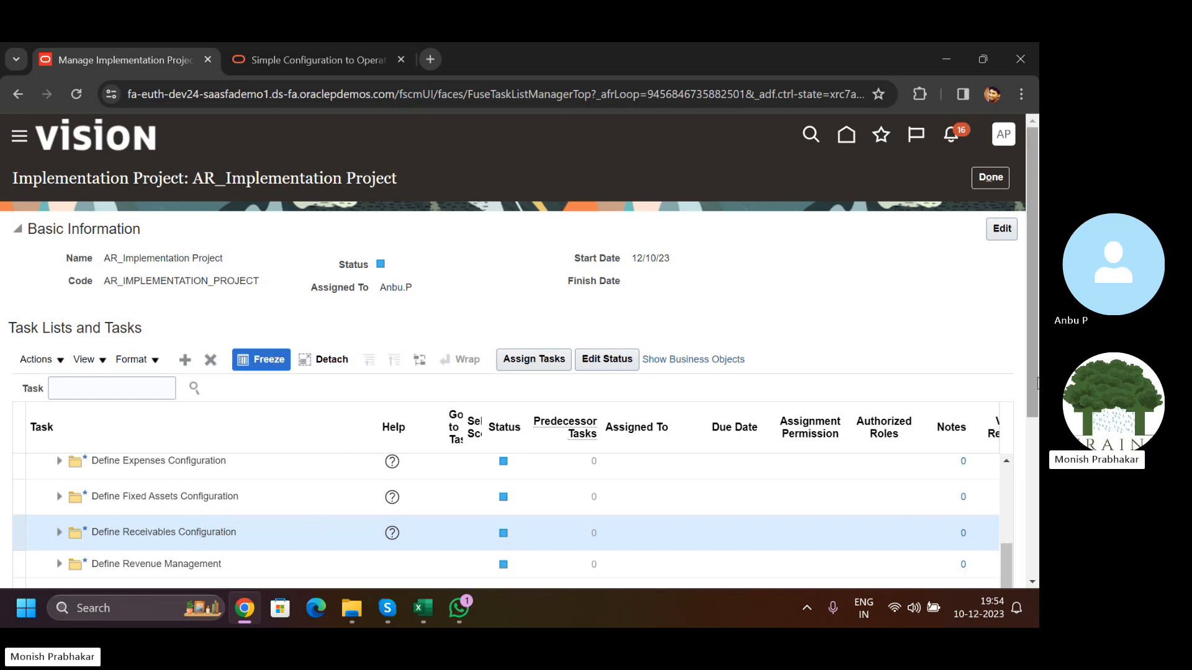
{"action": "left_click_drag", "start_coordinate": [1033, 351], "coordinate": [1035, 473]}
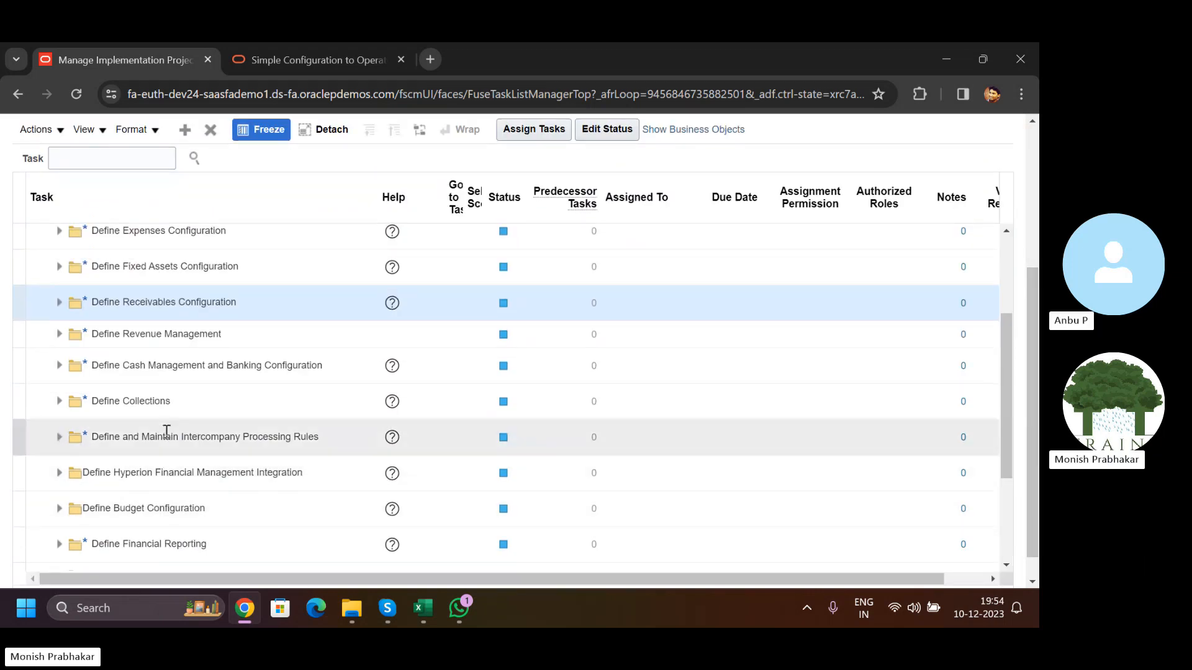
{"action": "scroll", "coordinate": [165, 435], "scroll_direction": "down", "scroll_amount": 3}
{"action": "scroll", "coordinate": [165, 434], "scroll_direction": "up", "scroll_amount": 5}
{"action": "scroll", "coordinate": [165, 433], "scroll_direction": "up", "scroll_amount": 5}
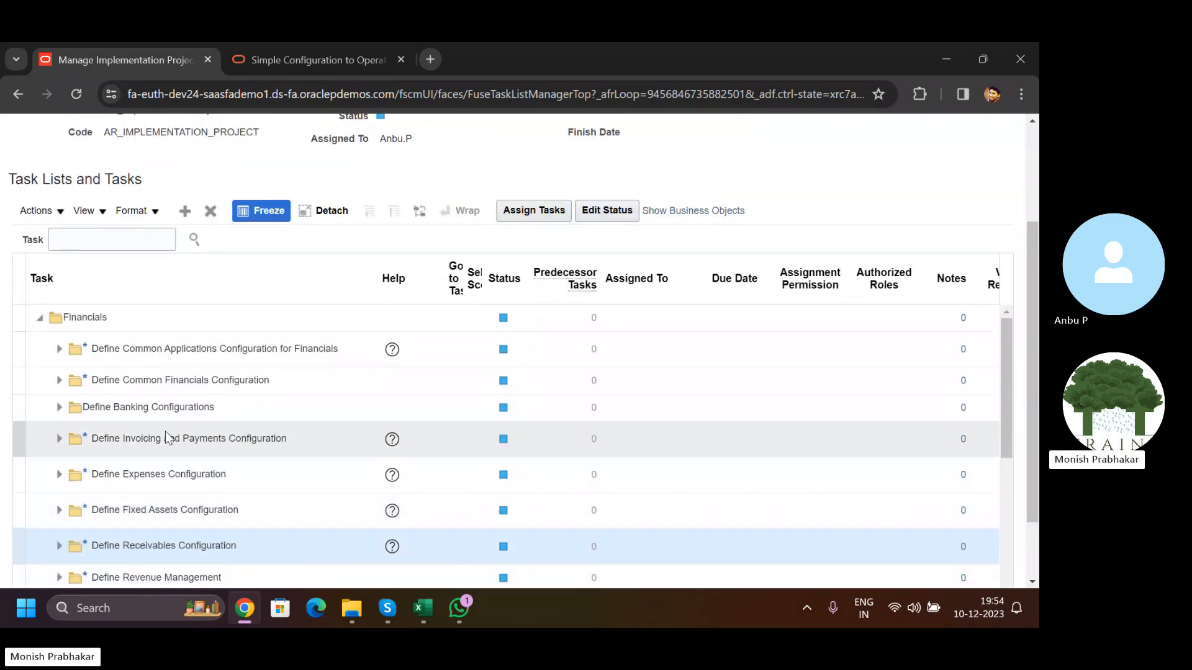
{"action": "scroll", "coordinate": [145, 405], "scroll_direction": "down", "scroll_amount": 3}
{"action": "scroll", "coordinate": [605, 348], "scroll_direction": "up", "scroll_amount": 3}
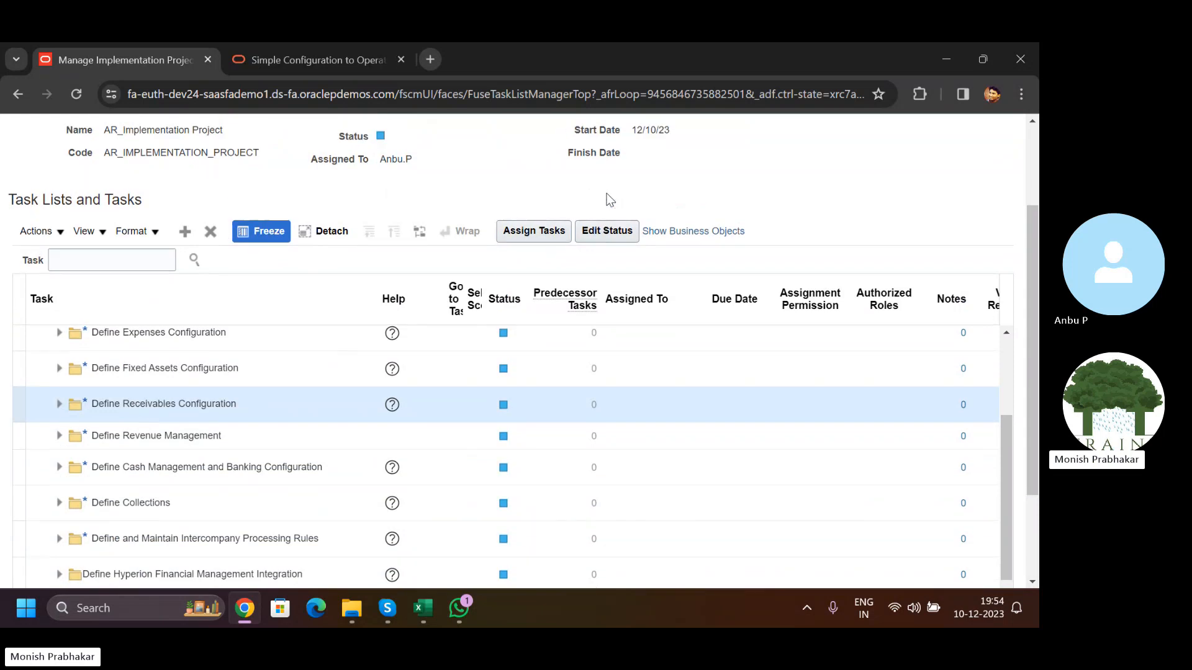
- Check the basic information of AR_Implementation Project and return to the implementation projects list
{"action": "left_click", "coordinate": [998, 228]}
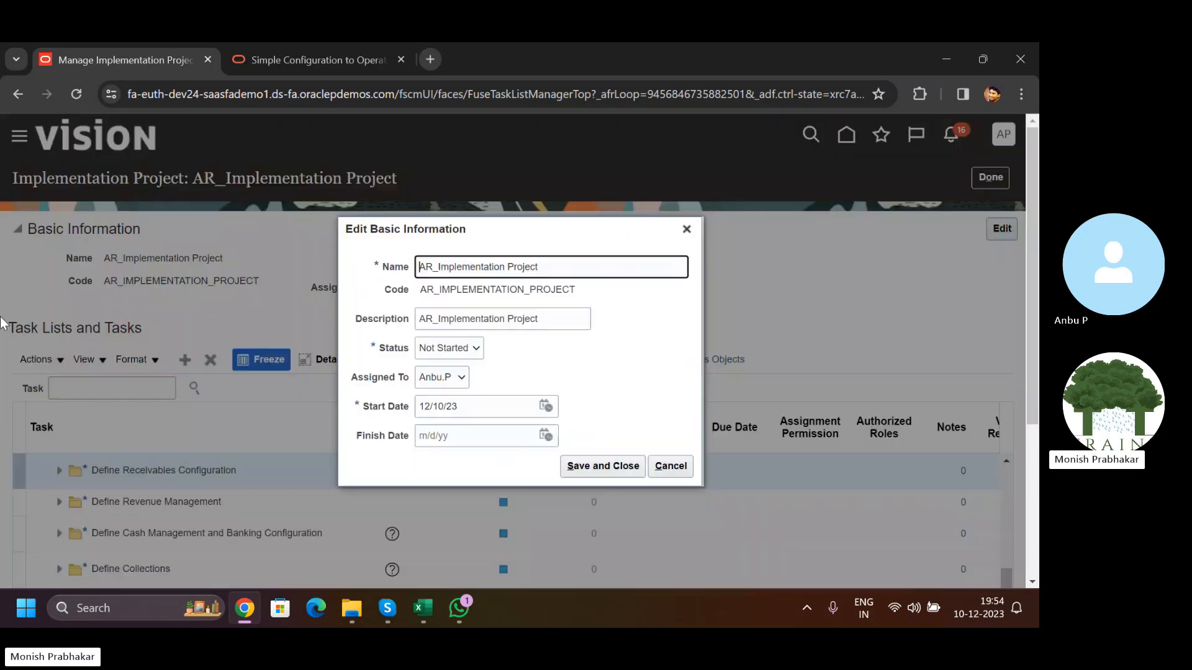
{"action": "left_click", "coordinate": [590, 466]}
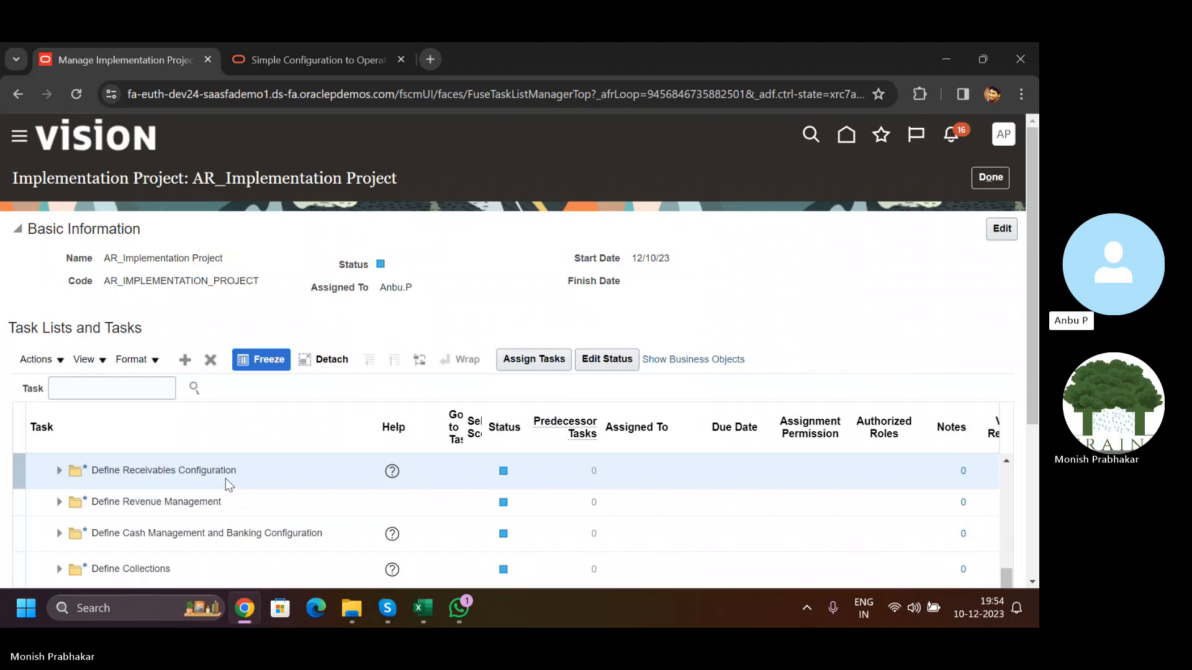
{"action": "left_click", "coordinate": [1000, 230]}
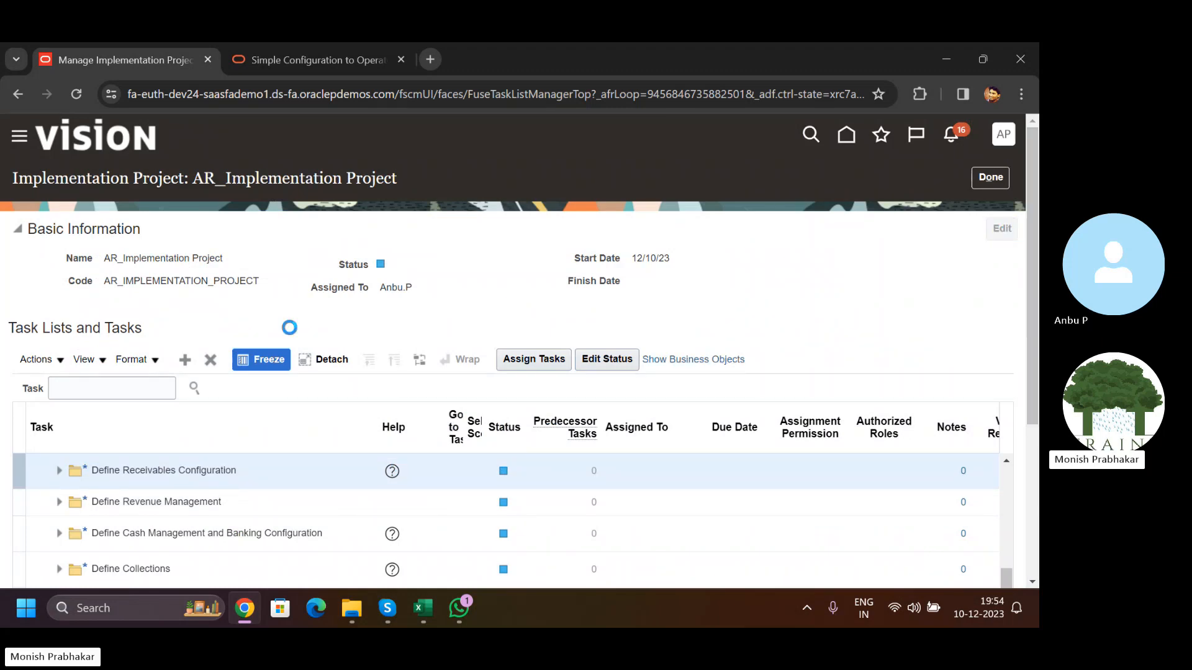
{"action": "left_click", "coordinate": [676, 465]}
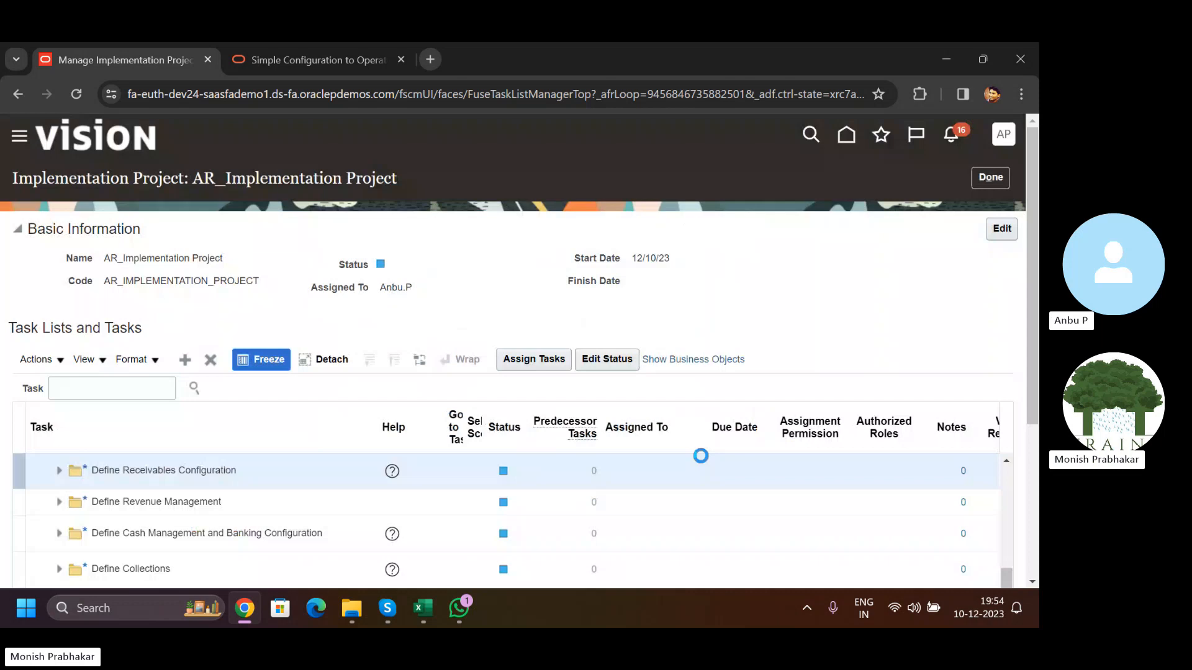
{"action": "left_click", "coordinate": [987, 181]}
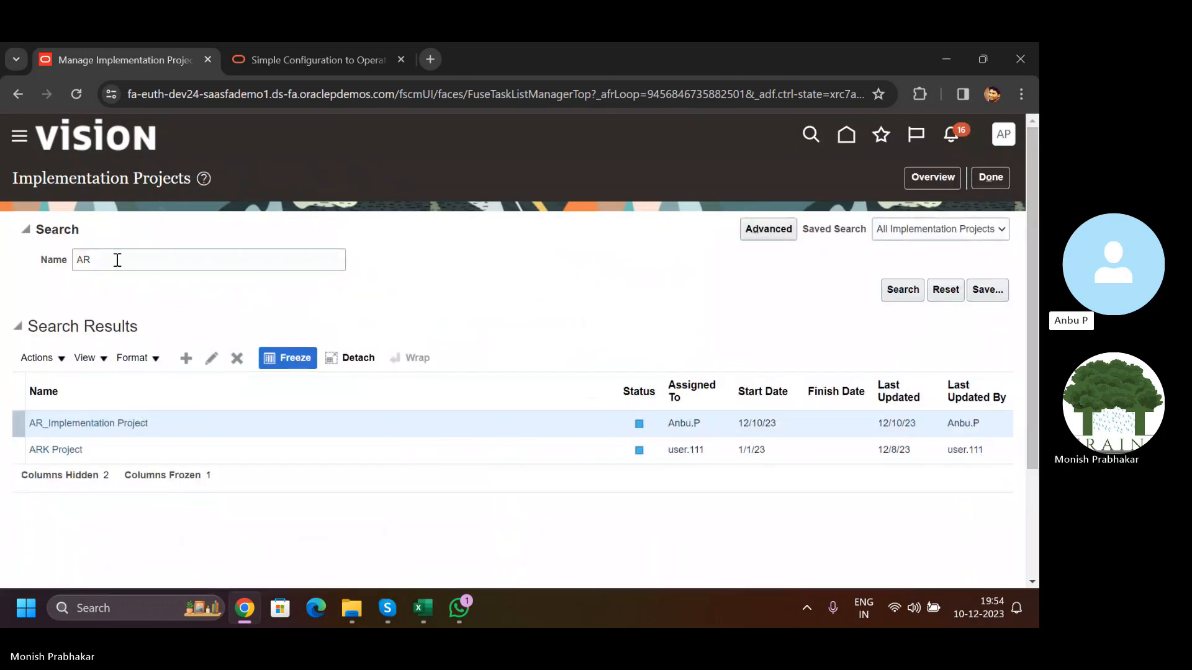
- Search the implementation projects by name for the existing Homes implementation project and open it
{"action": "left_click_drag", "start_coordinate": [117, 259], "coordinate": [24, 266]}
{"action": "key", "text": "BackSpace"}
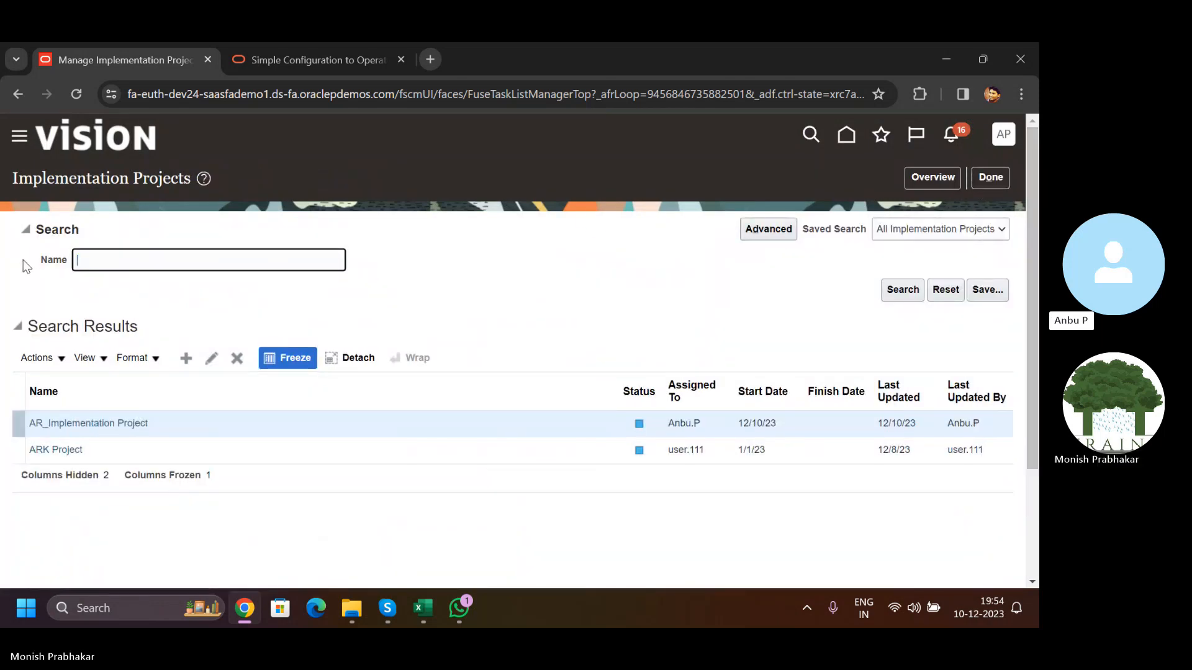
{"action": "type", "text": "a"}
{"action": "key", "text": "Caps_Lock"}
{"action": "key", "text": "BackSpace"}
{"action": "type", "text": "A"}
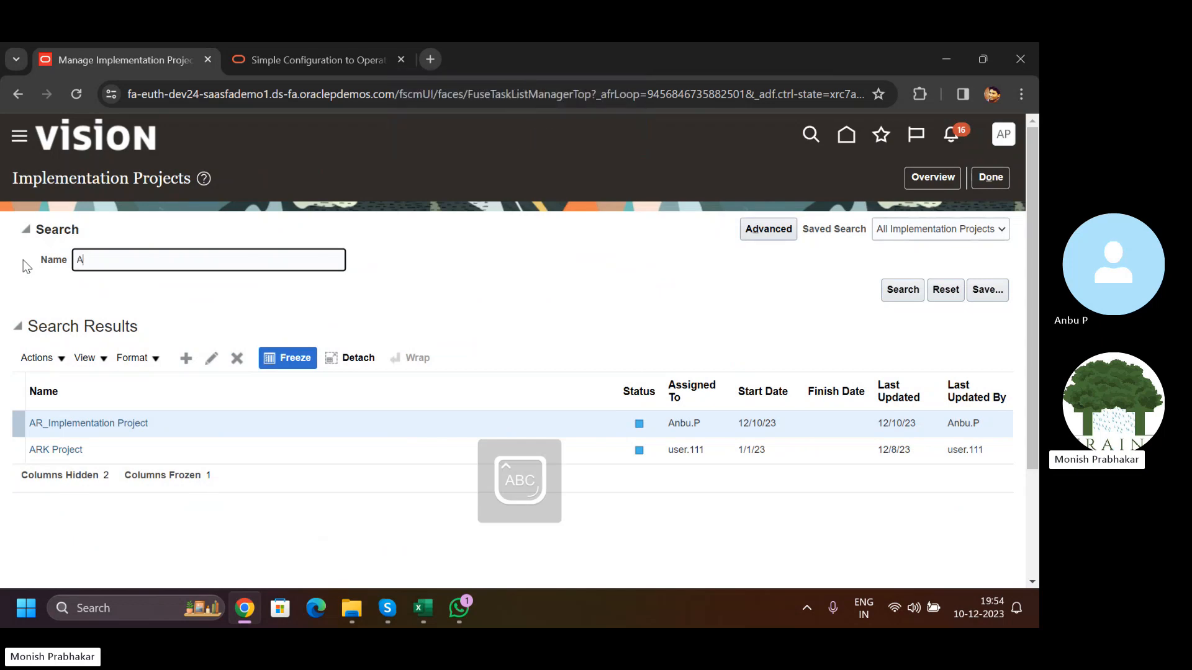
{"action": "key", "text": "Caps_Lock"}
{"action": "type", "text": "nbu"}
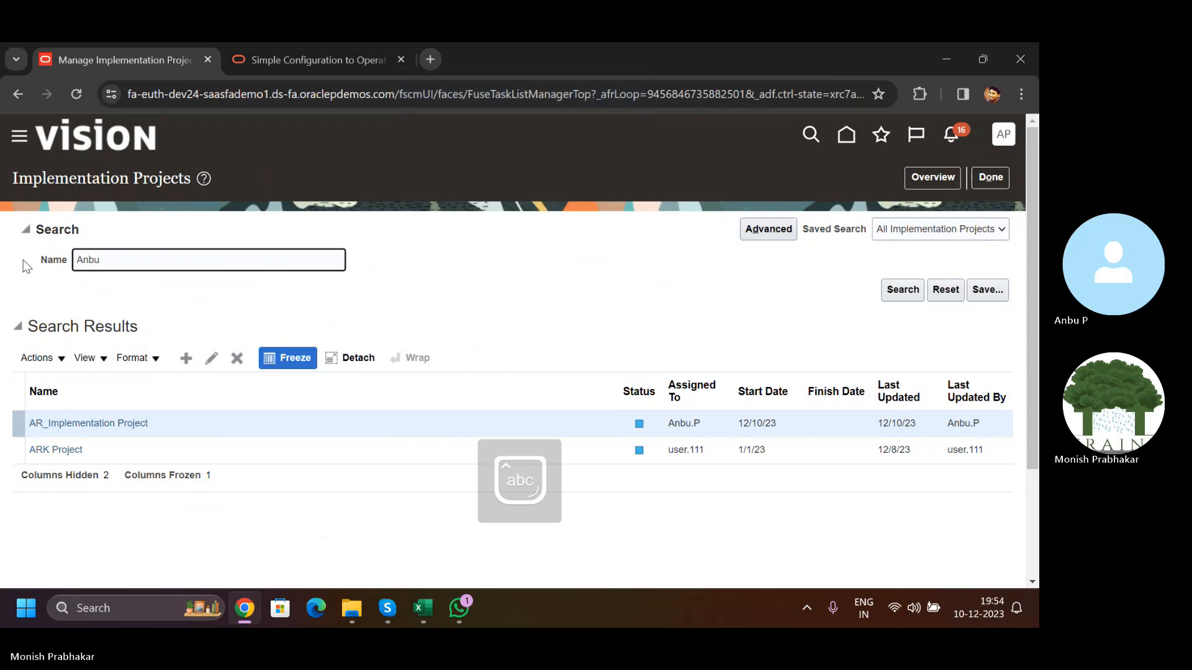
{"action": "key", "text": "Return"}
{"action": "left_click", "coordinate": [211, 358]}
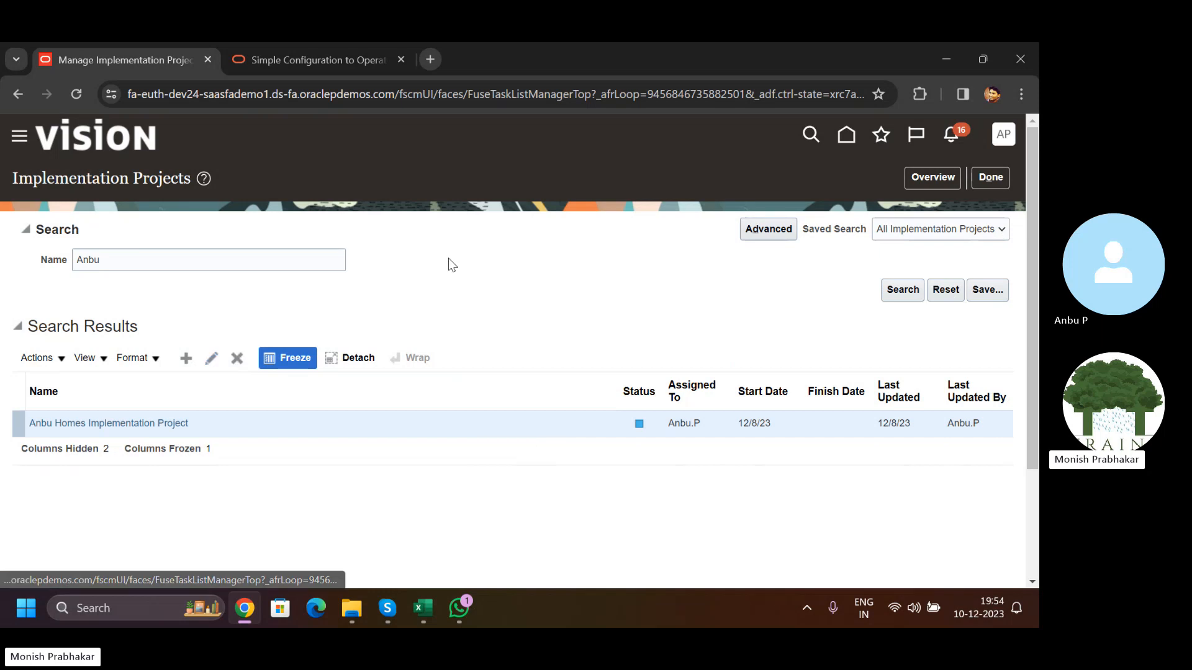
- Review the Homes implementation project's task folders, basic information and task assignment form, leaving all of them unchanged
{"action": "scroll", "coordinate": [106, 486], "scroll_direction": "down", "scroll_amount": 10}
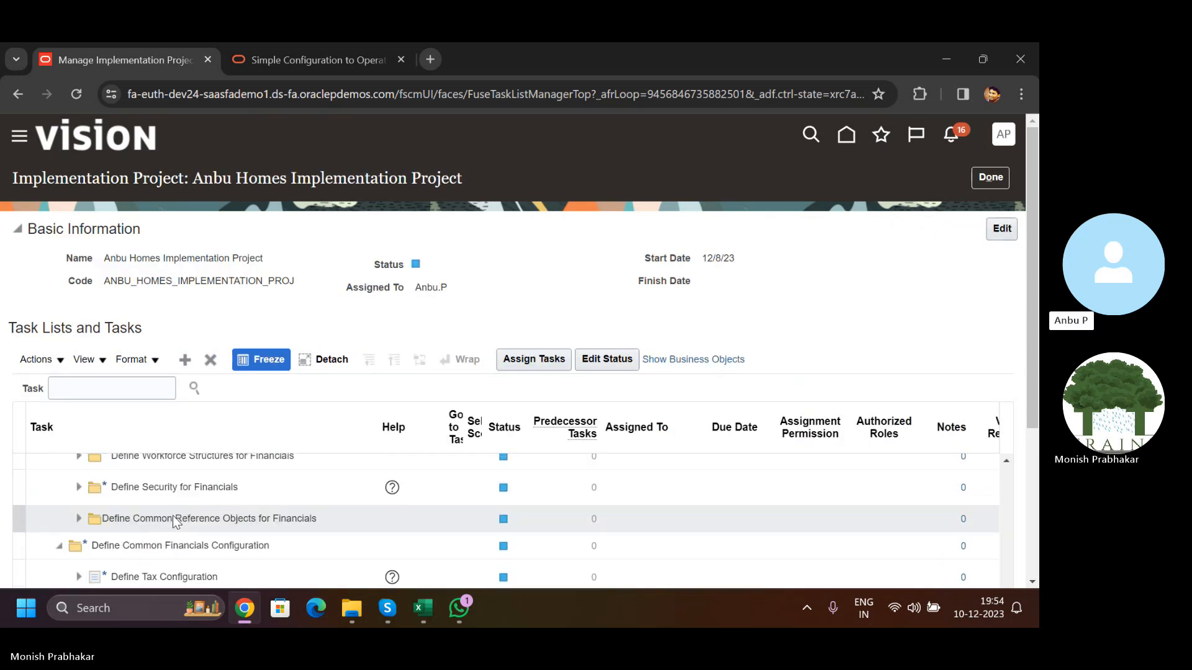
{"action": "scroll", "coordinate": [722, 241], "scroll_direction": "up", "scroll_amount": 3}
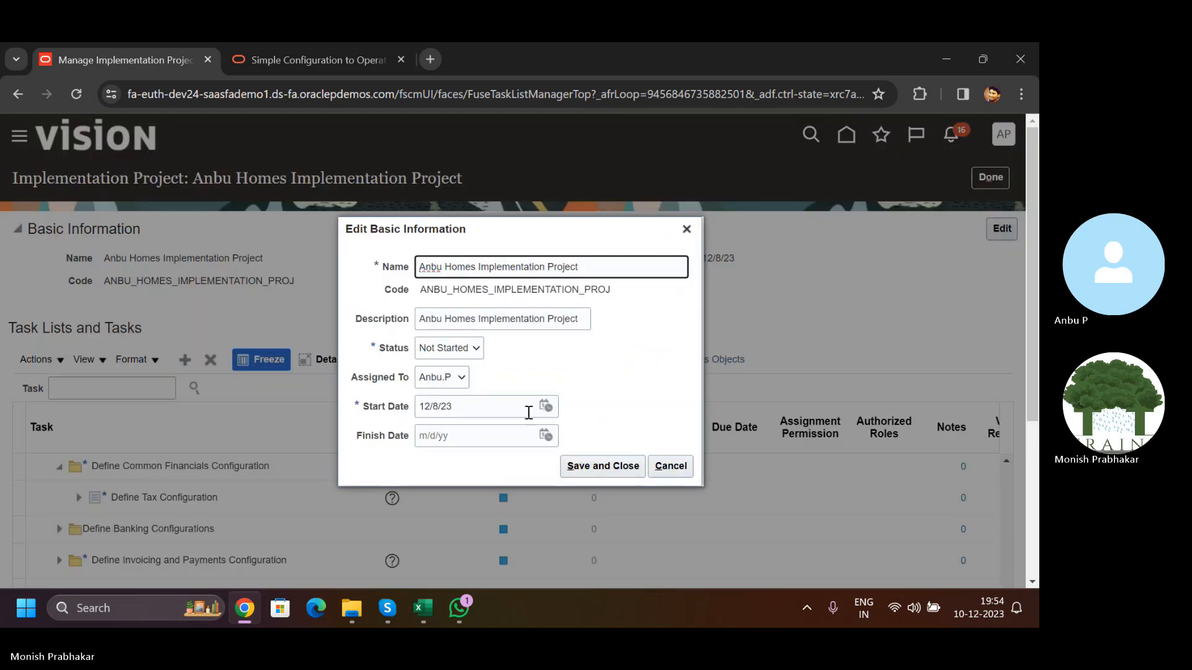
{"action": "left_click", "coordinate": [671, 465]}
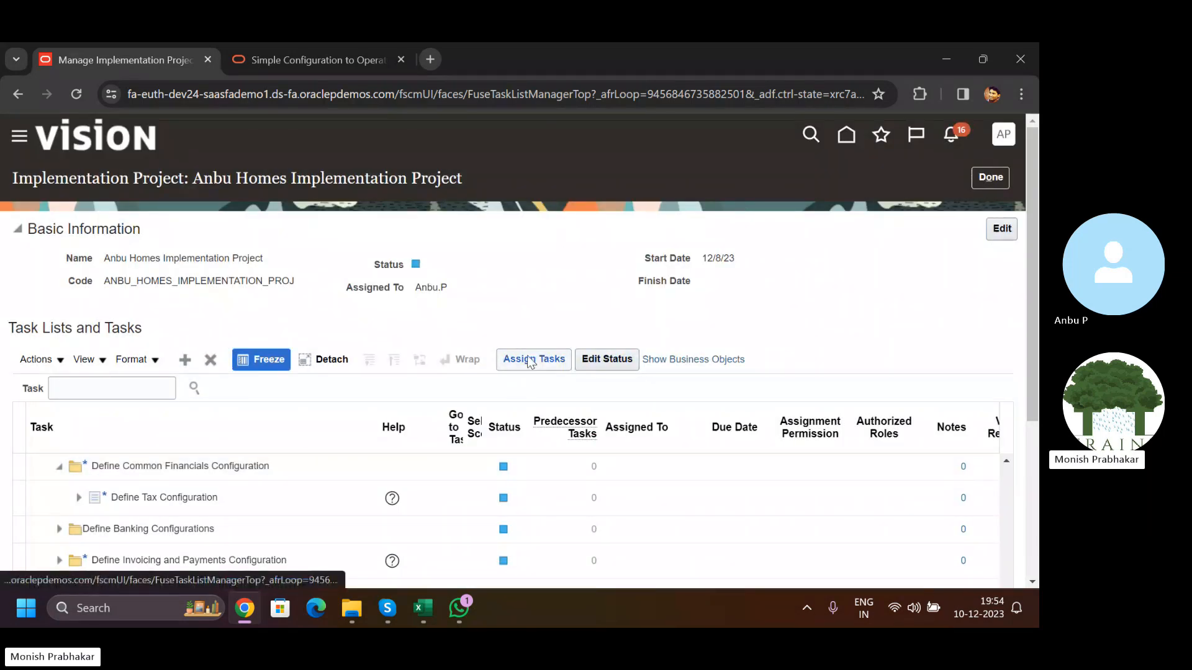
{"action": "left_click", "coordinate": [613, 259]}
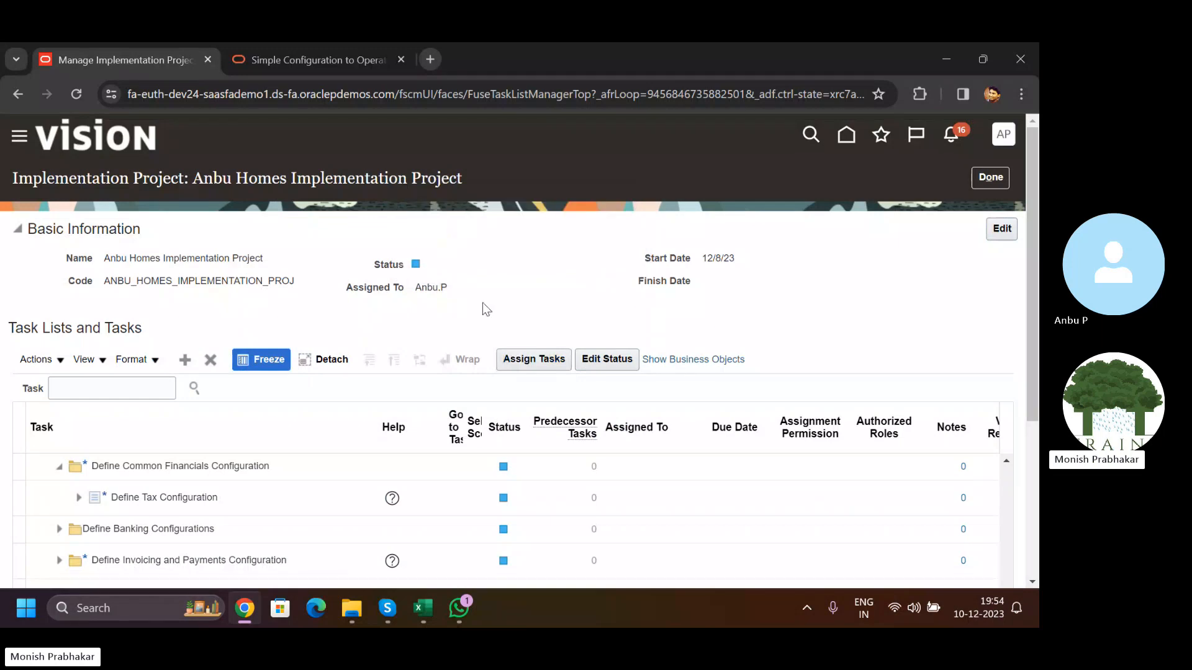
{"action": "left_click", "coordinate": [534, 359]}
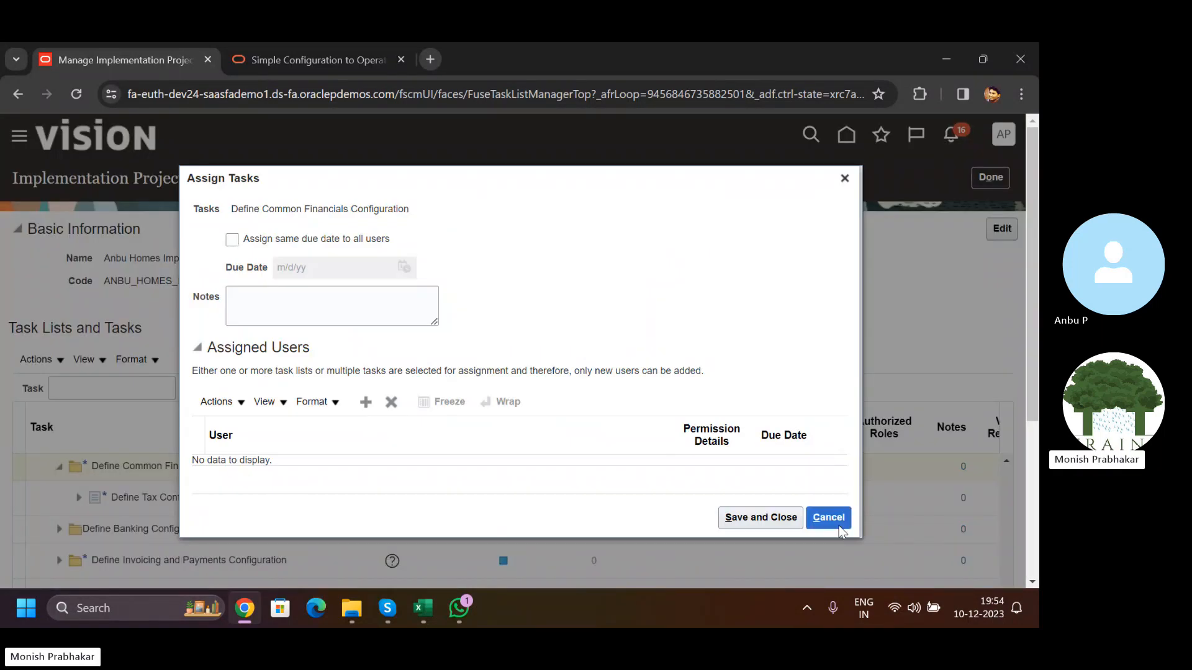
{"action": "key", "text": "Escape"}
- Look through the offerings that can be added to the project's task lists, and cancel without adding any
{"action": "left_click", "coordinate": [185, 360]}
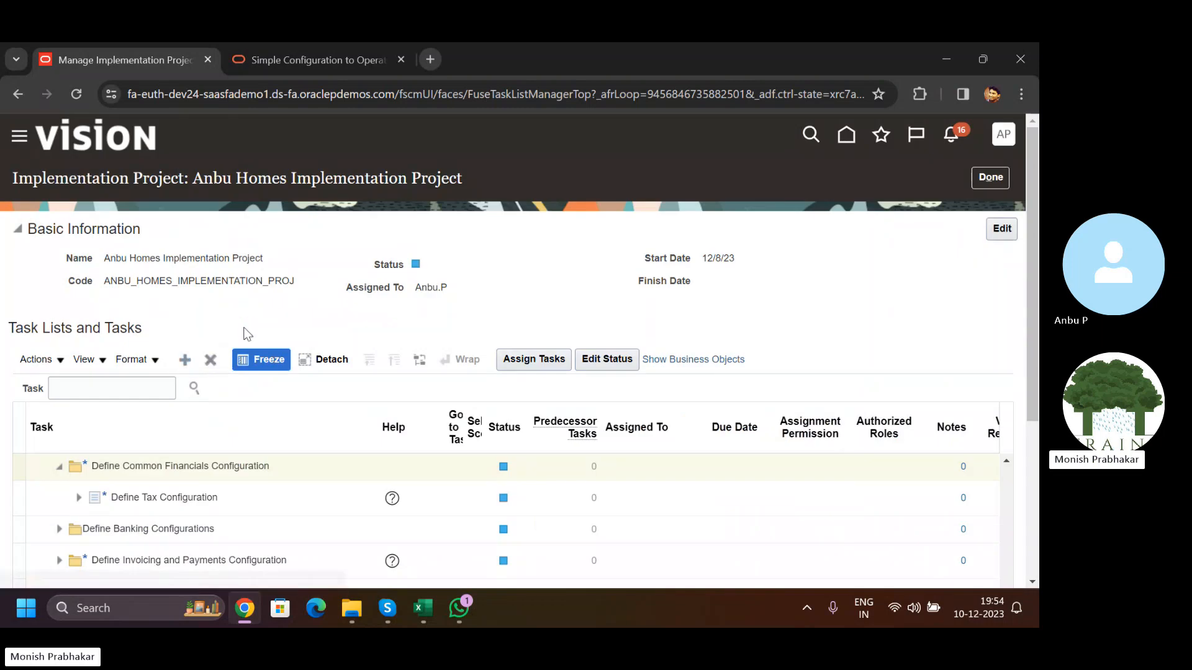
{"action": "scroll", "coordinate": [319, 278], "scroll_direction": "down", "scroll_amount": 3}
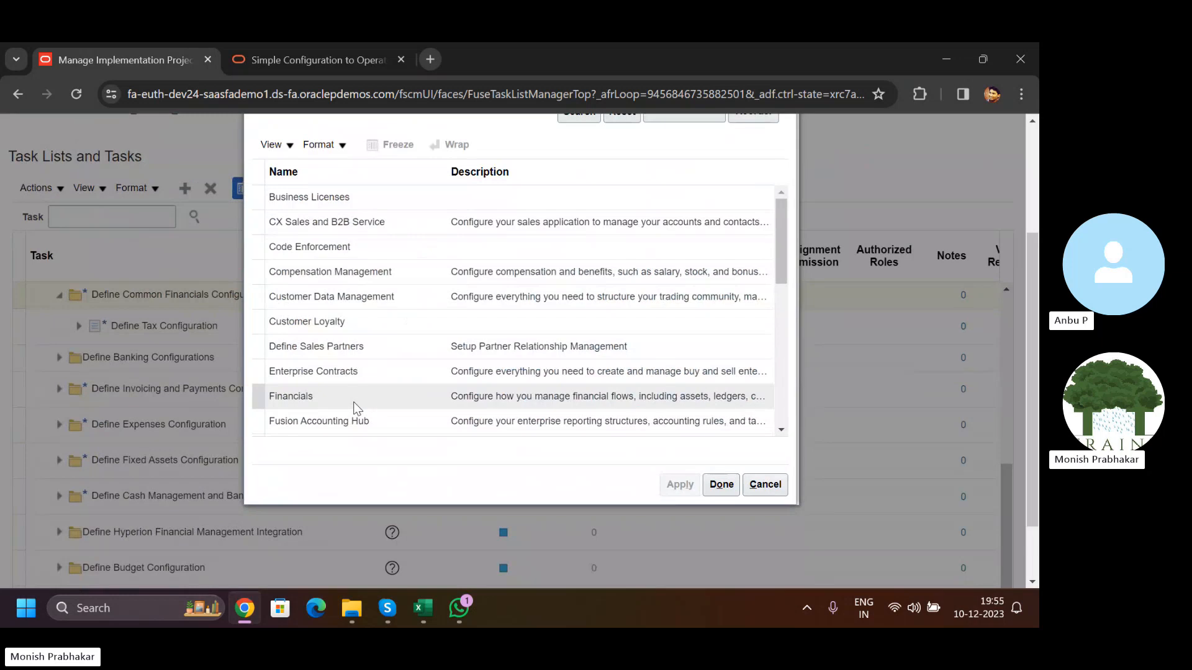
{"action": "scroll", "coordinate": [357, 406], "scroll_direction": "up", "scroll_amount": 2}
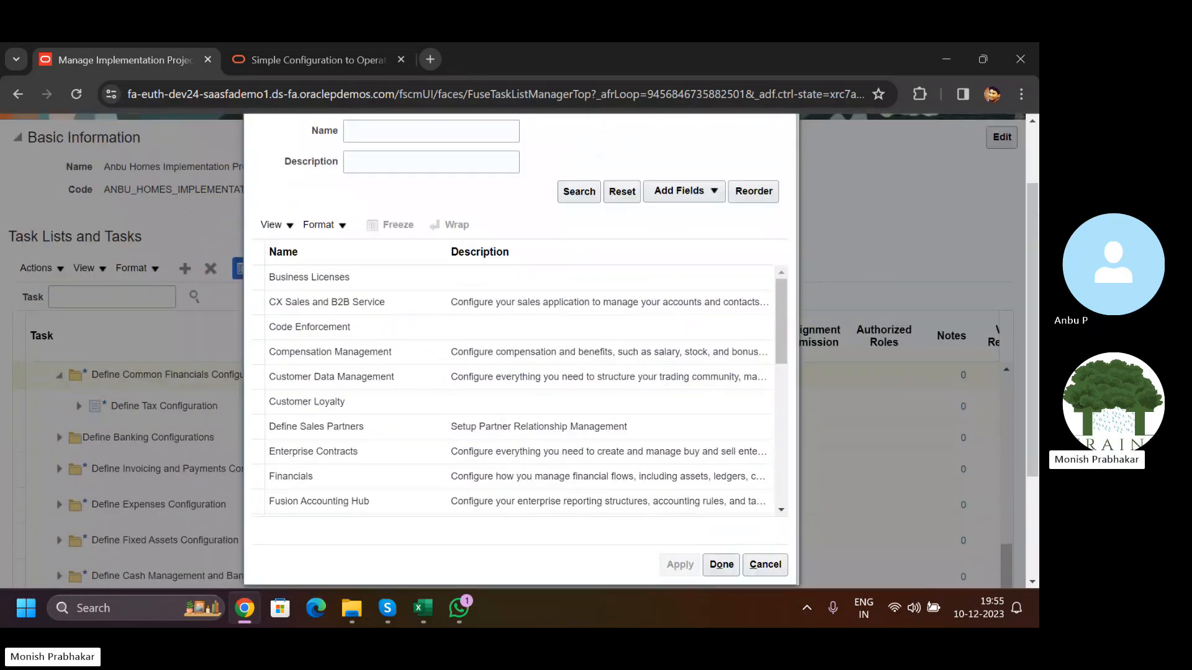
{"action": "left_click", "coordinate": [764, 565]}
- Collapse the Financials task list and remove it from the Homes implementation project
{"action": "left_click", "coordinate": [59, 377]}
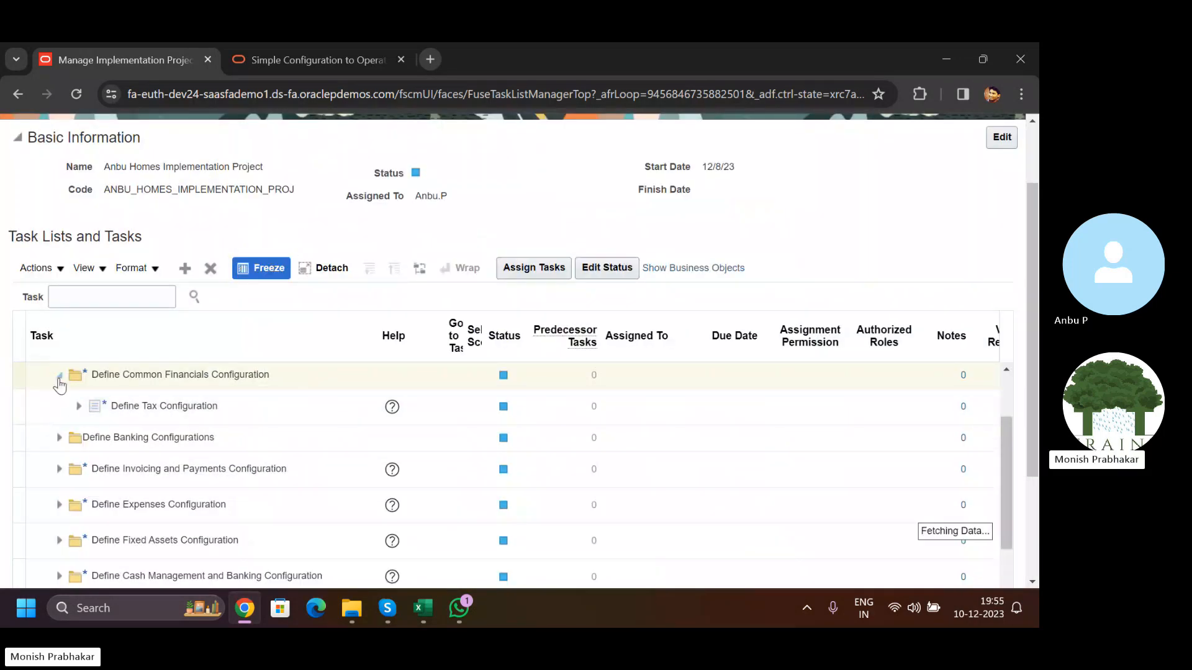
{"action": "scroll", "coordinate": [59, 380], "scroll_direction": "up", "scroll_amount": 6}
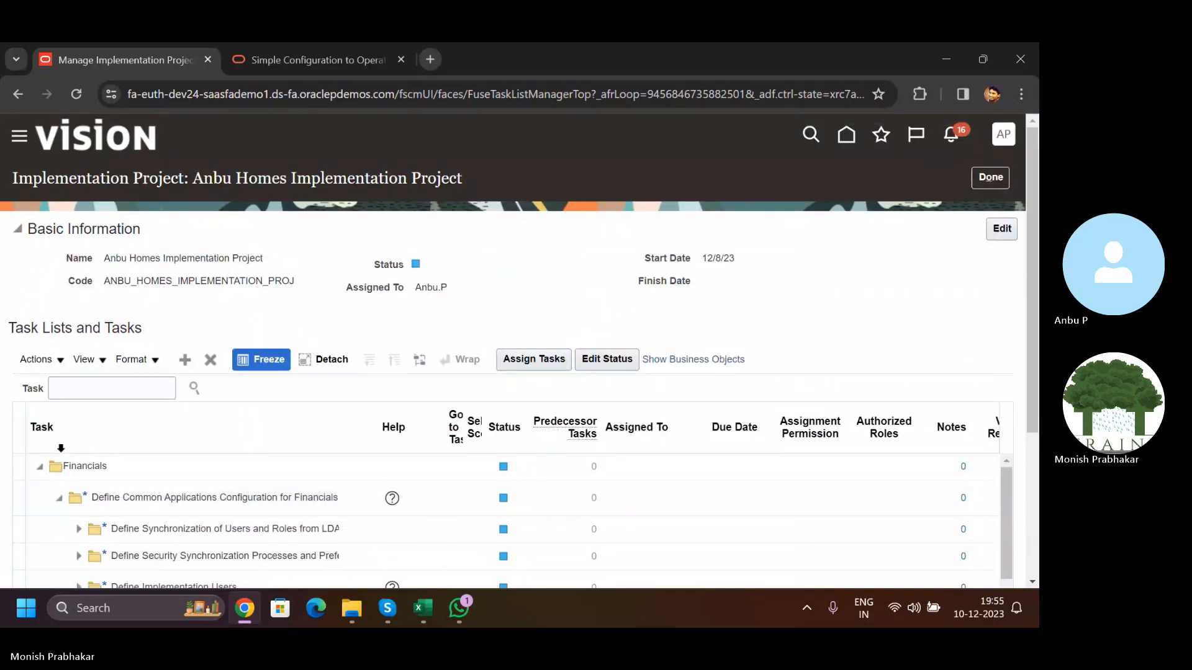
{"action": "left_click", "coordinate": [39, 467]}
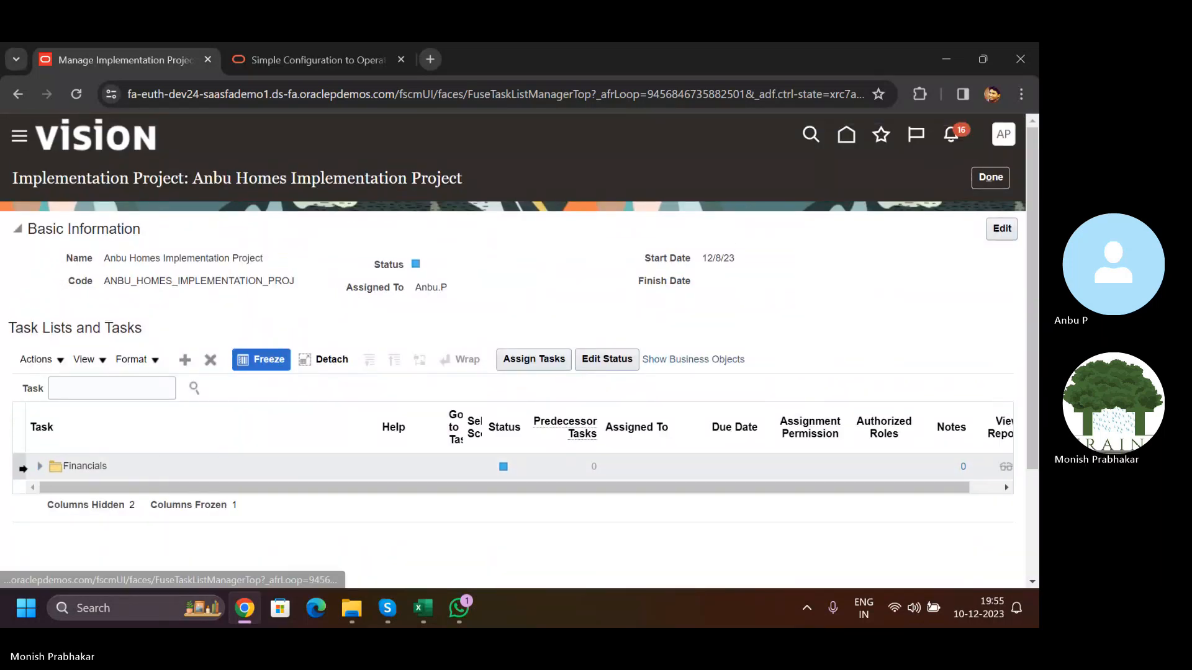
{"action": "left_click", "coordinate": [210, 359]}
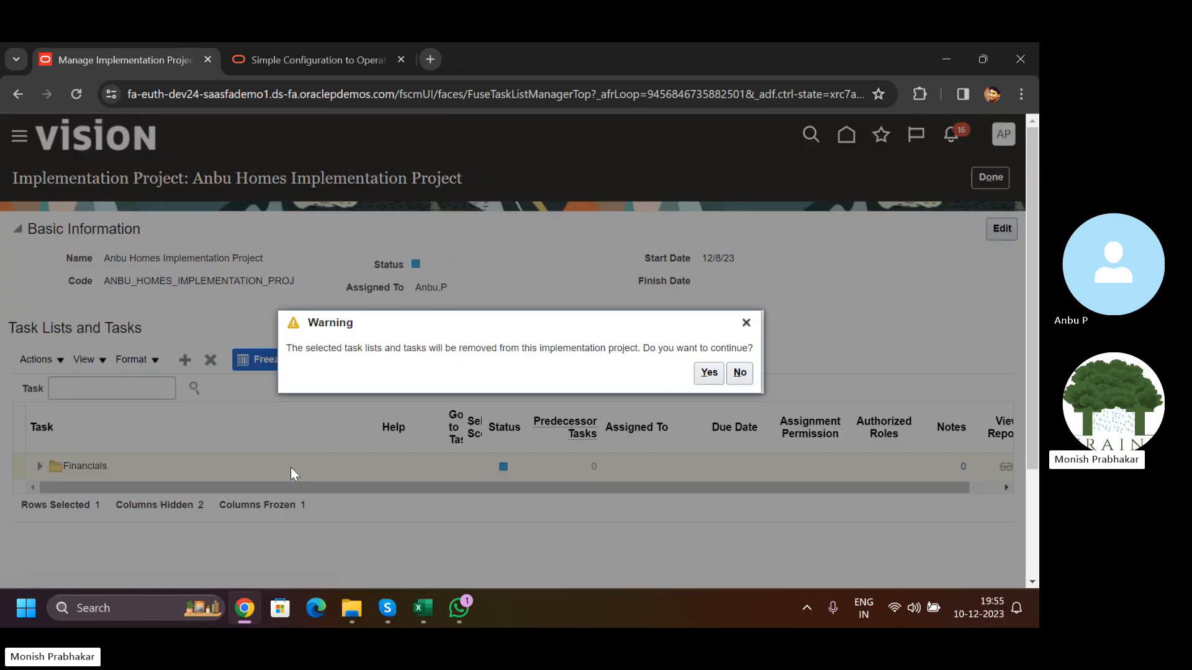
{"action": "left_click", "coordinate": [709, 373]}
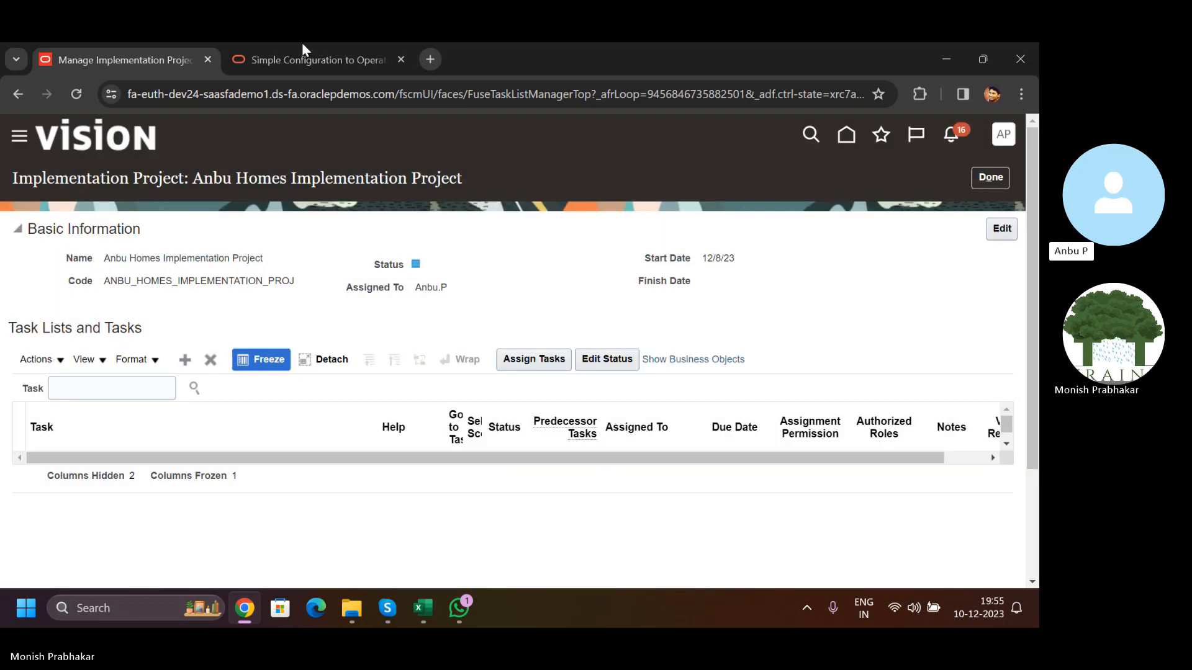
- Add the Financials offering to the Homes implementation project's task lists again
{"action": "left_click", "coordinate": [185, 361]}
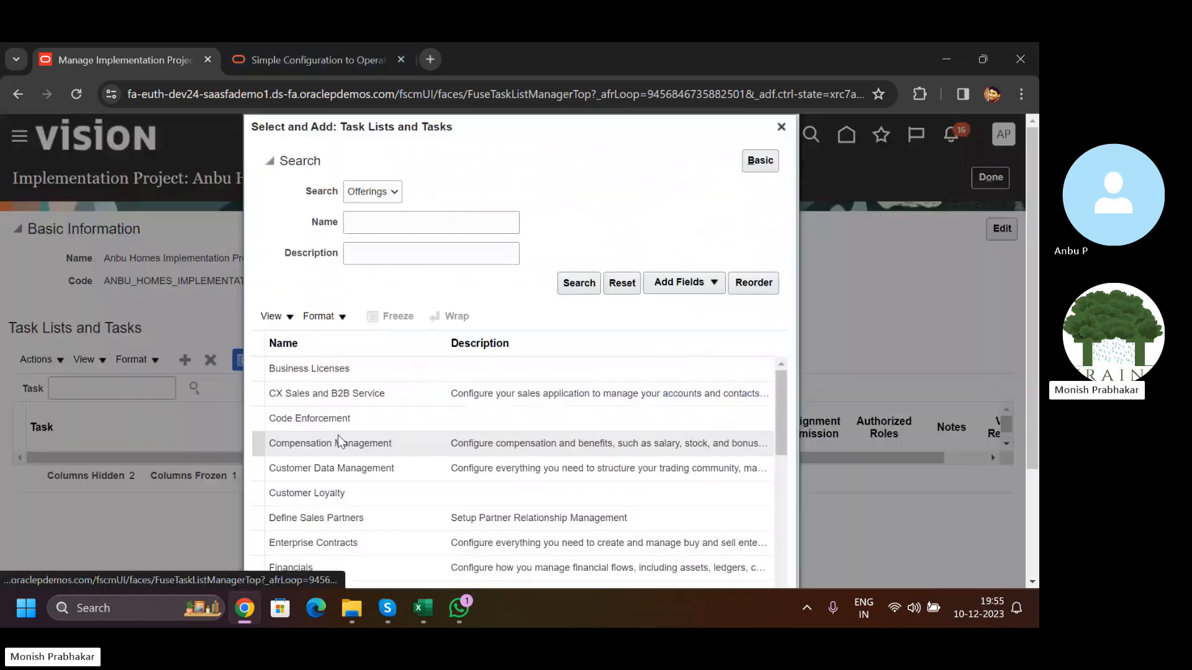
{"action": "left_click", "coordinate": [347, 562]}
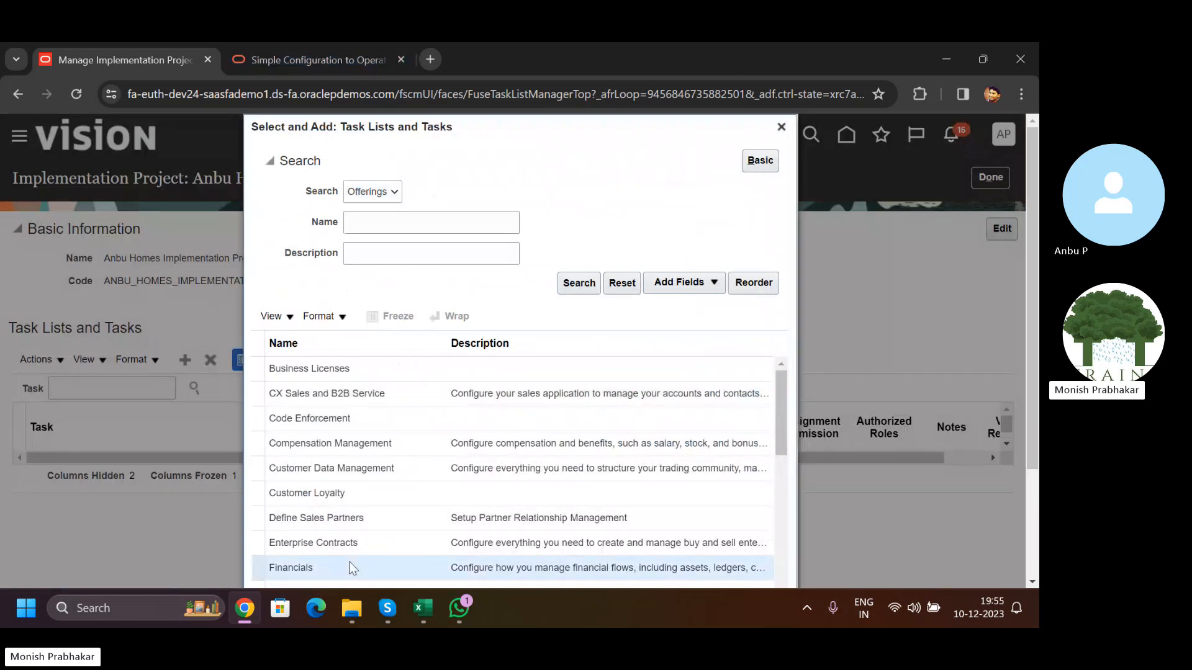
{"action": "scroll", "coordinate": [1035, 197], "scroll_direction": "down", "scroll_amount": 2}
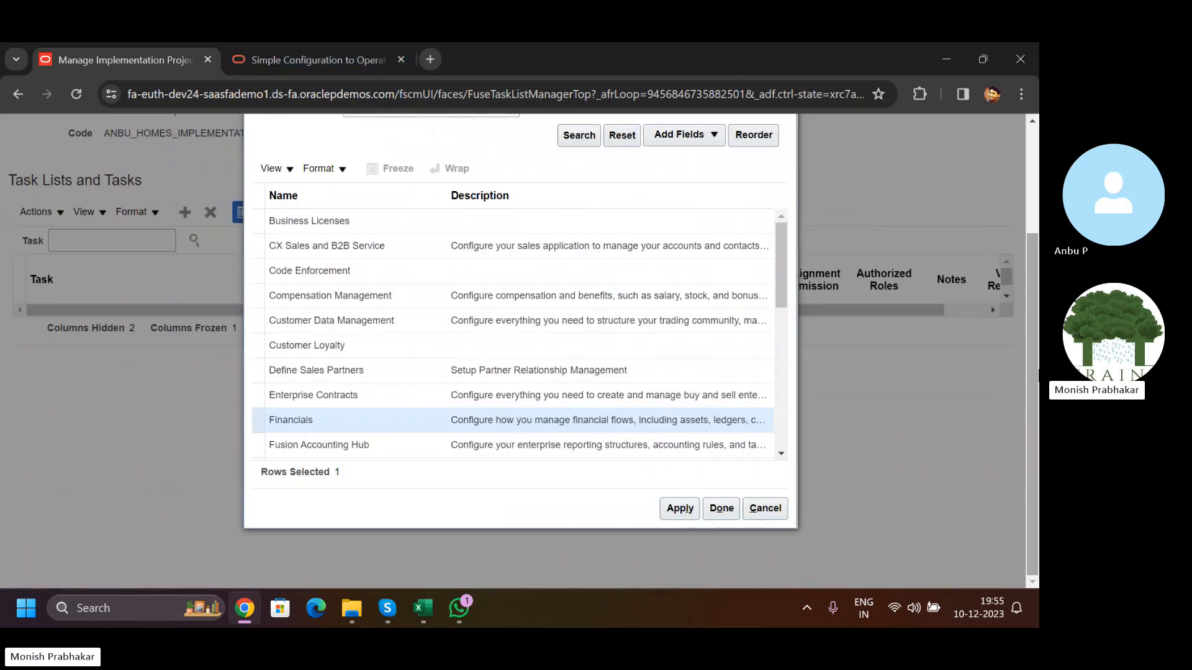
{"action": "left_click", "coordinate": [672, 509]}
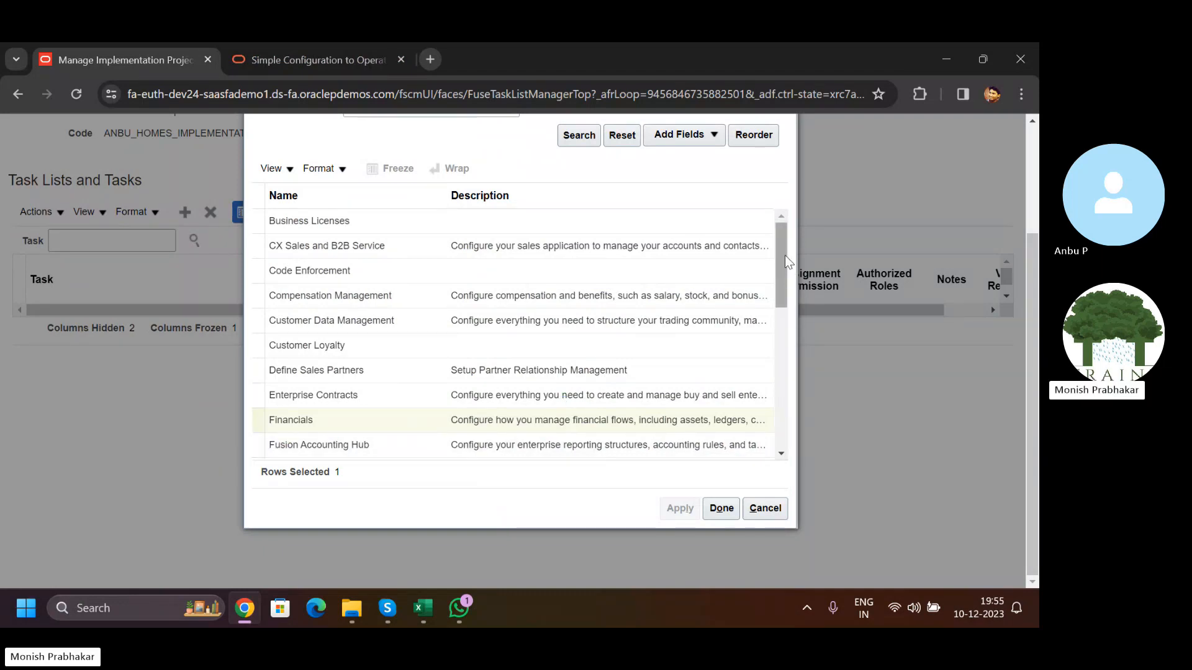
{"action": "left_click_drag", "start_coordinate": [784, 255], "coordinate": [772, 230]}
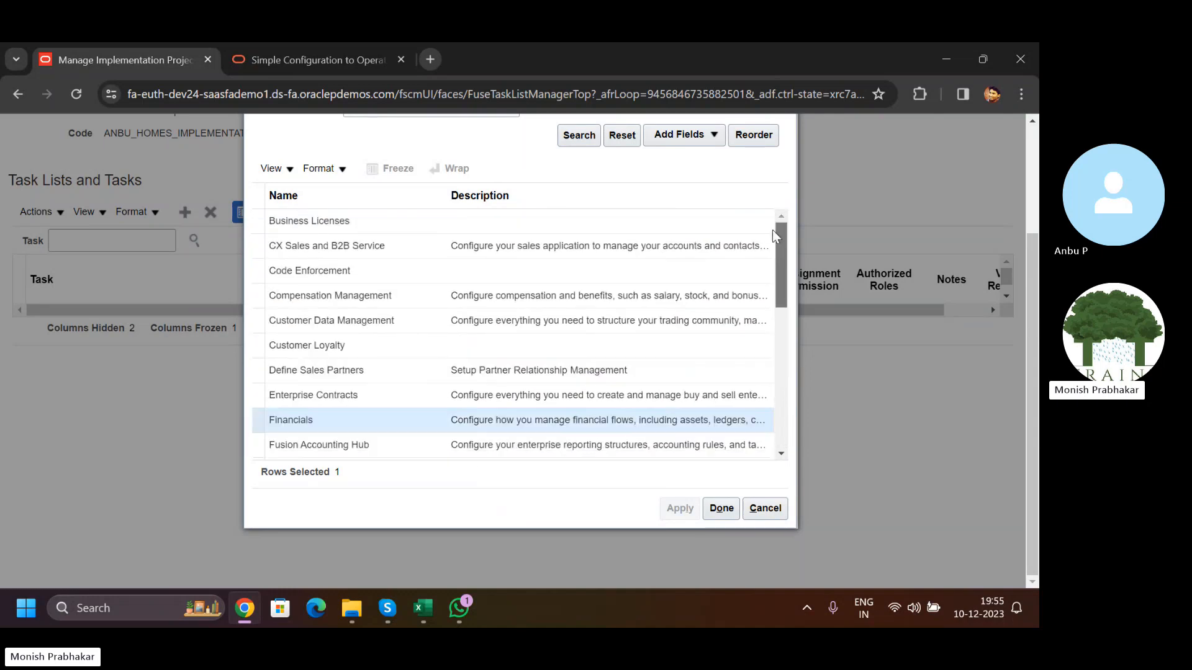
{"action": "left_click", "coordinate": [721, 508]}
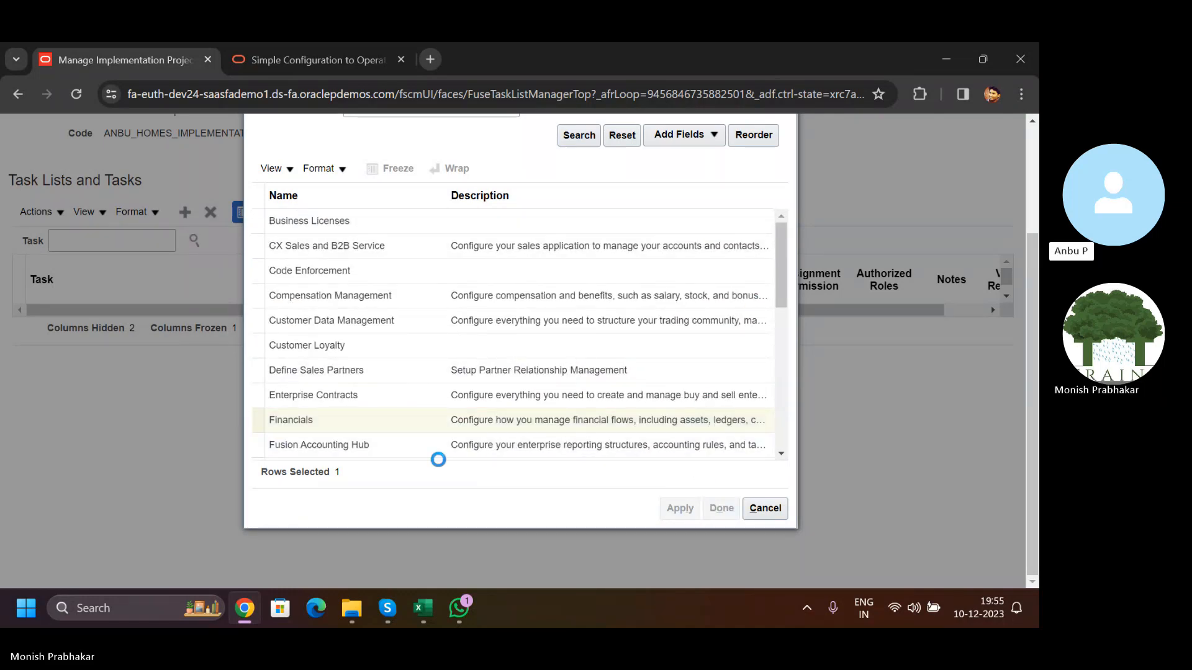
{"action": "scroll", "coordinate": [438, 460], "scroll_direction": "up", "scroll_amount": 2}
{"action": "scroll", "coordinate": [438, 460], "scroll_direction": "down", "scroll_amount": 3}
{"action": "scroll", "coordinate": [438, 459], "scroll_direction": "up", "scroll_amount": 1}
{"action": "scroll", "coordinate": [438, 459], "scroll_direction": "up", "scroll_amount": 1}
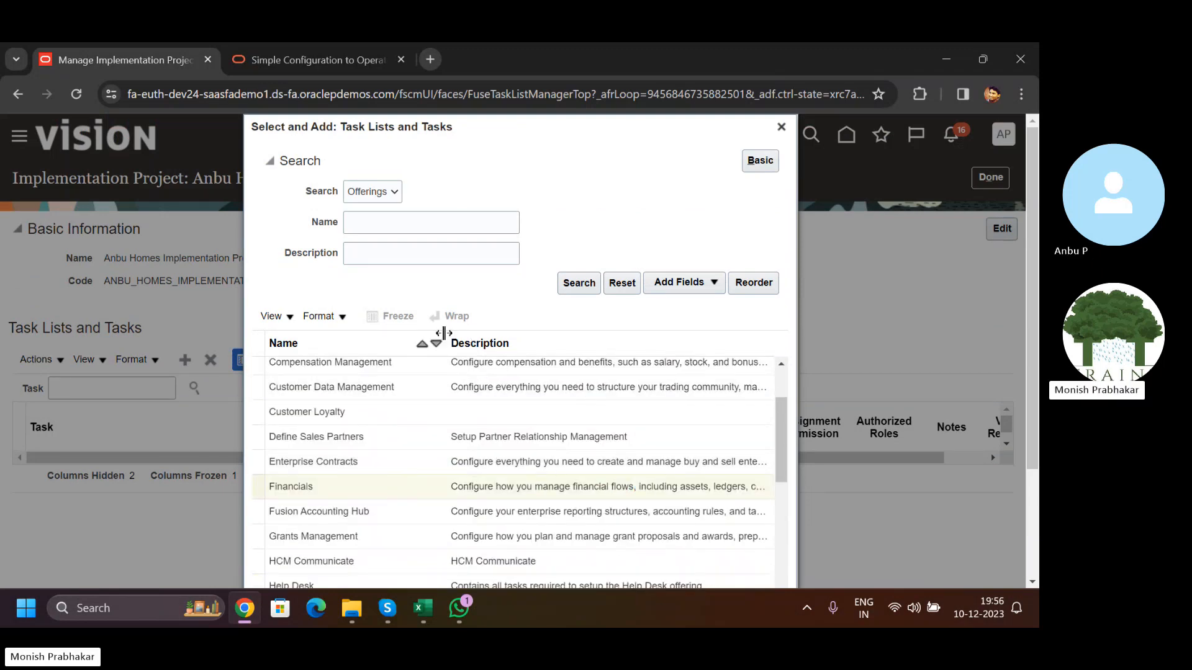
{"action": "left_click_drag", "start_coordinate": [446, 337], "coordinate": [400, 338]}
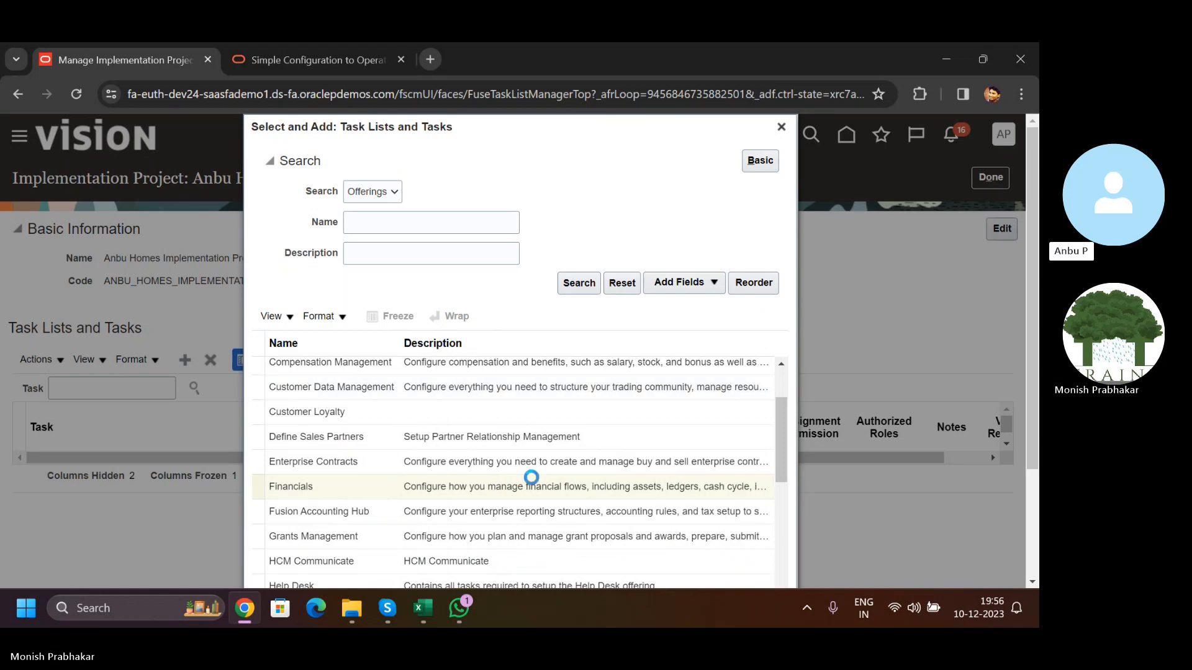
{"action": "left_click", "coordinate": [427, 486]}
{"action": "key", "text": "Escape"}
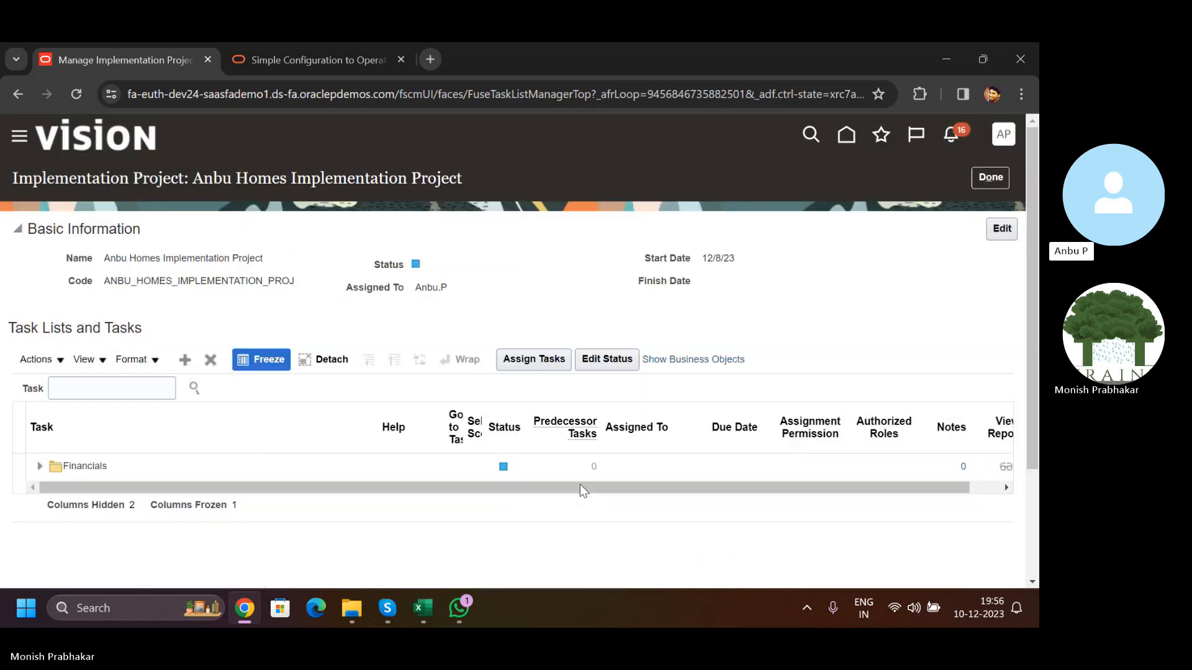
- Expand the re-added Financials task list and examine its setup folders around Define Receivables Configuration
{"action": "left_click", "coordinate": [39, 467]}
{"action": "scroll", "coordinate": [159, 495], "scroll_direction": "down", "scroll_amount": 3}
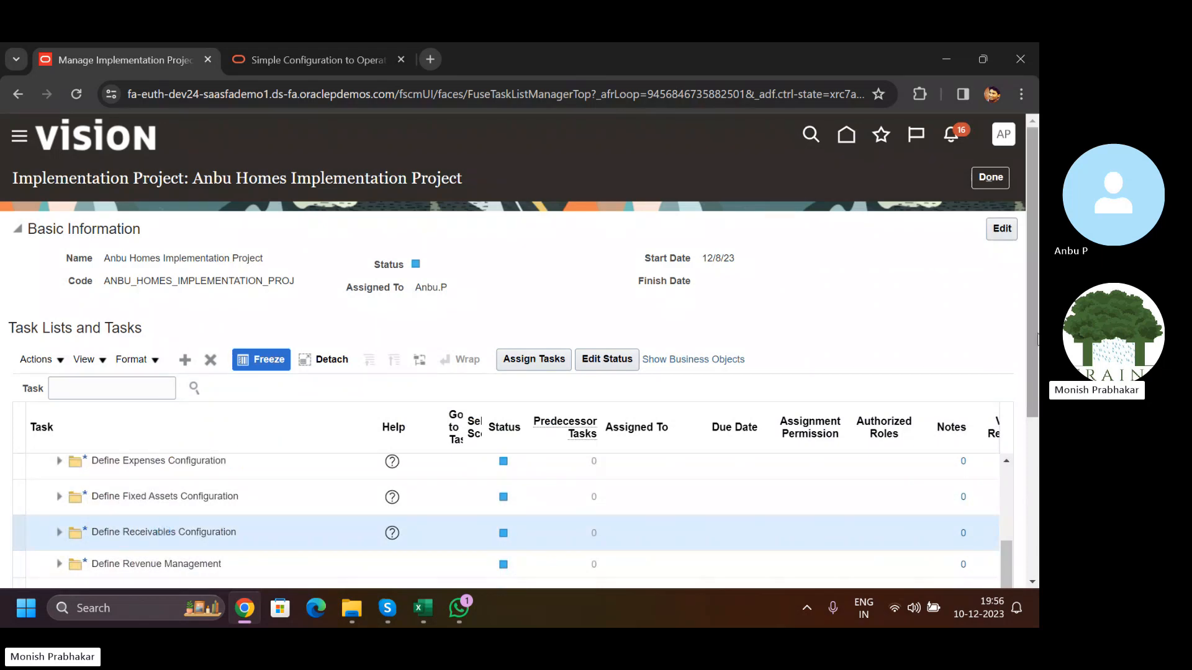
{"action": "scroll", "coordinate": [164, 528], "scroll_direction": "down", "scroll_amount": 4}
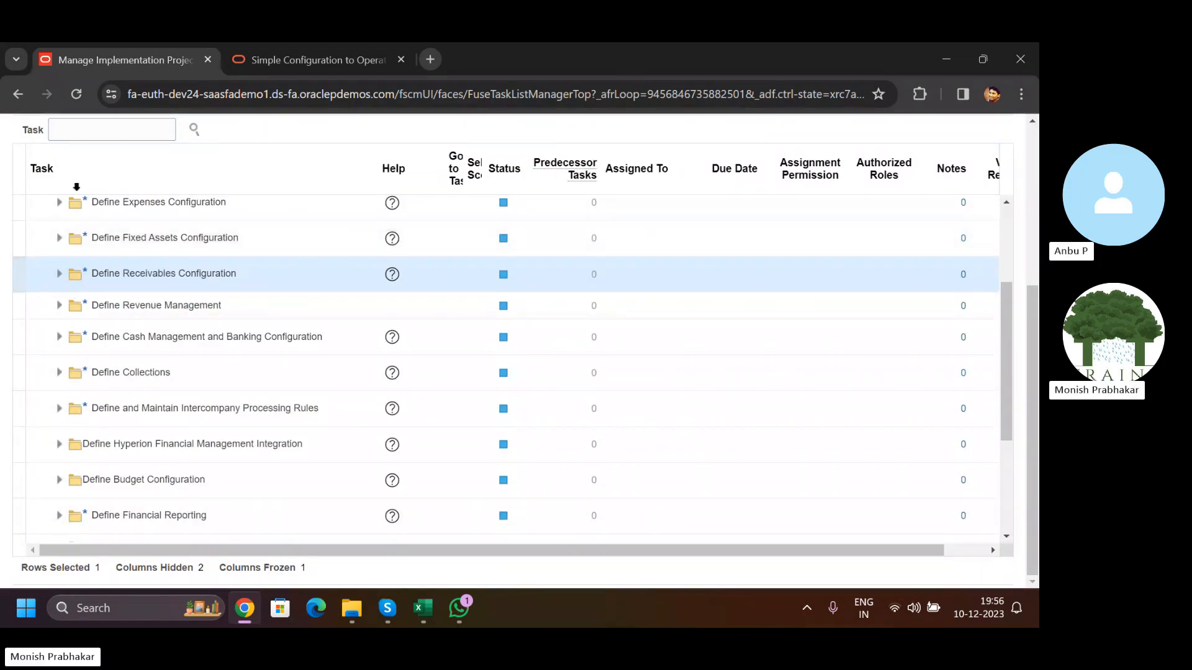
{"action": "scroll", "coordinate": [174, 370], "scroll_direction": "up", "scroll_amount": 3}
{"action": "scroll", "coordinate": [180, 398], "scroll_direction": "down", "scroll_amount": 4}
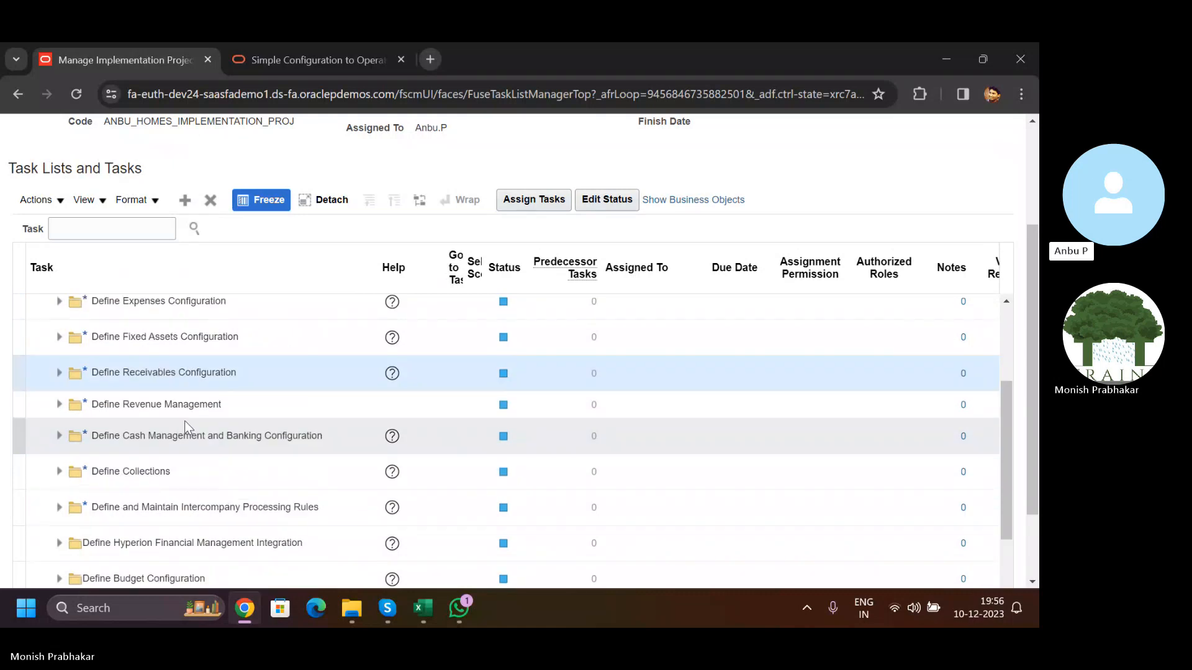
{"action": "scroll", "coordinate": [185, 423], "scroll_direction": "up", "scroll_amount": 3}
{"action": "mouse_move", "coordinate": [232, 373]}
{"action": "left_mouse_down"}
{"action": "mouse_move", "coordinate": [118, 378]}
{"action": "mouse_move", "coordinate": [235, 371]}
{"action": "left_mouse_up"}
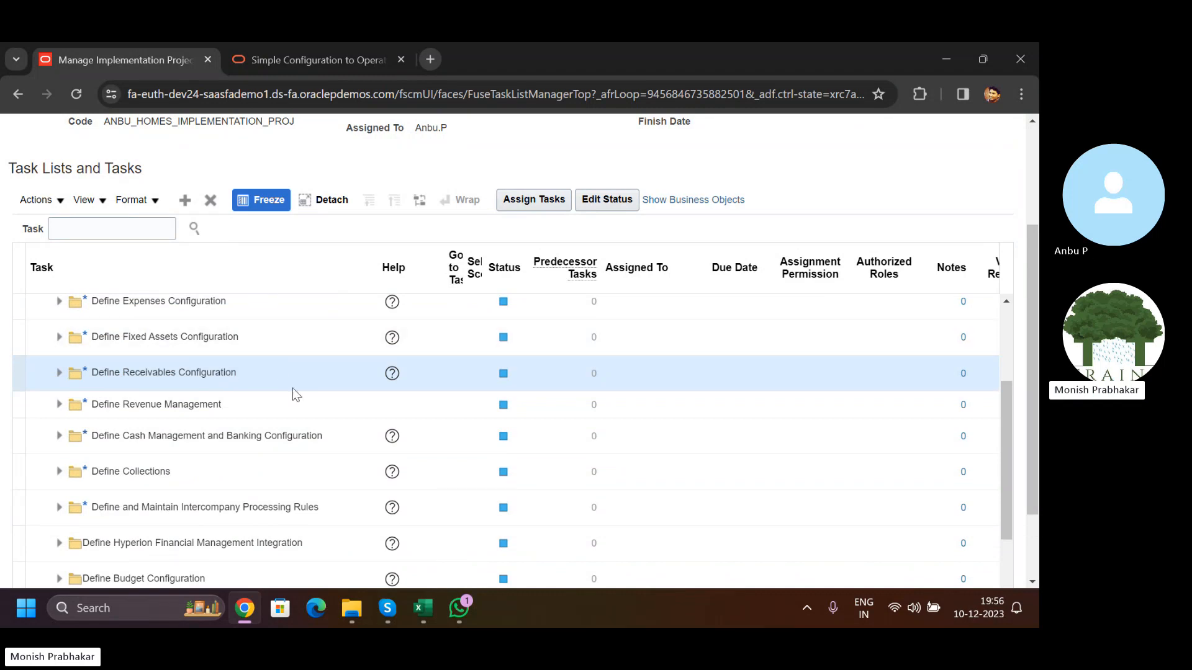
{"action": "scroll", "coordinate": [290, 392], "scroll_direction": "up", "scroll_amount": 3}
{"action": "scroll", "coordinate": [260, 460], "scroll_direction": "down", "scroll_amount": 3}
{"action": "scroll", "coordinate": [260, 460], "scroll_direction": "up", "scroll_amount": 2}
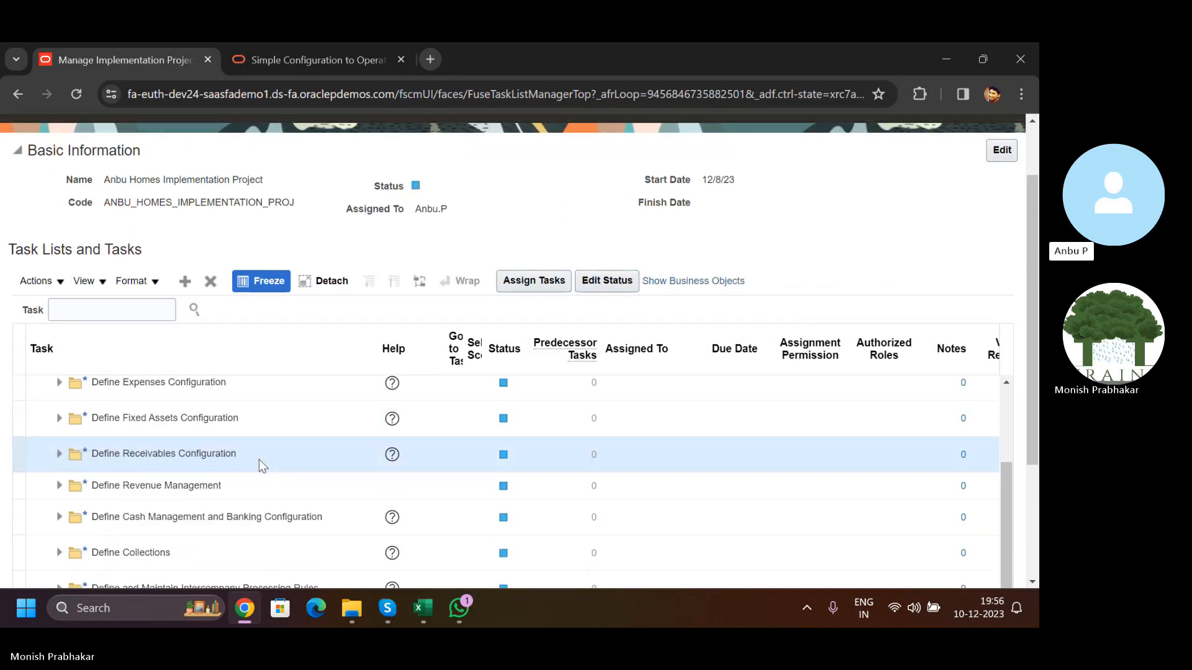
- Search the project's tasks for "manage rec" and open the Manage Receivables System Options task
{"action": "left_click", "coordinate": [129, 312]}
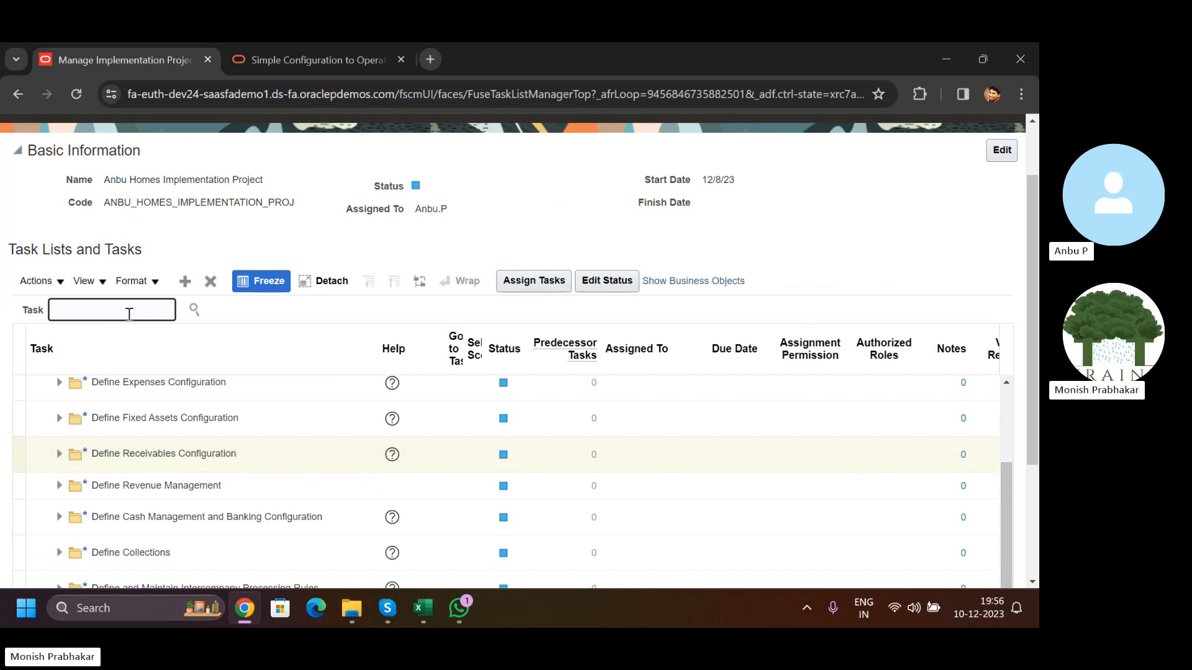
{"action": "type", "text": "manage red"}
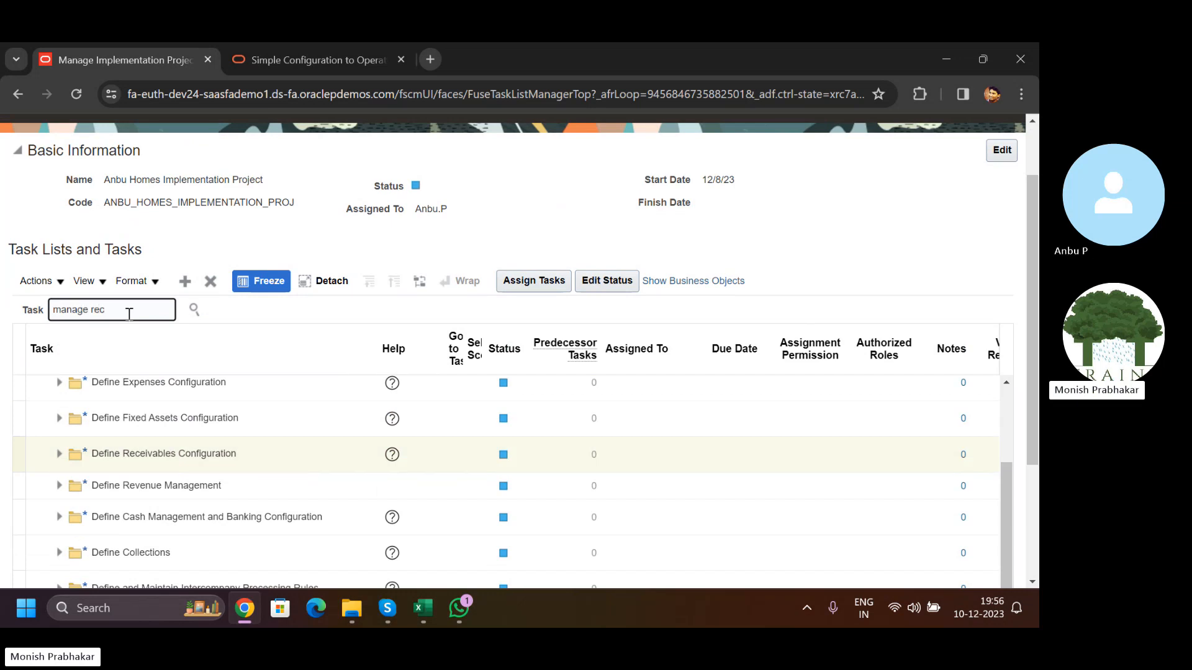
{"action": "key", "text": "Return"}
{"action": "scroll", "coordinate": [293, 500], "scroll_direction": "down", "scroll_amount": 3}
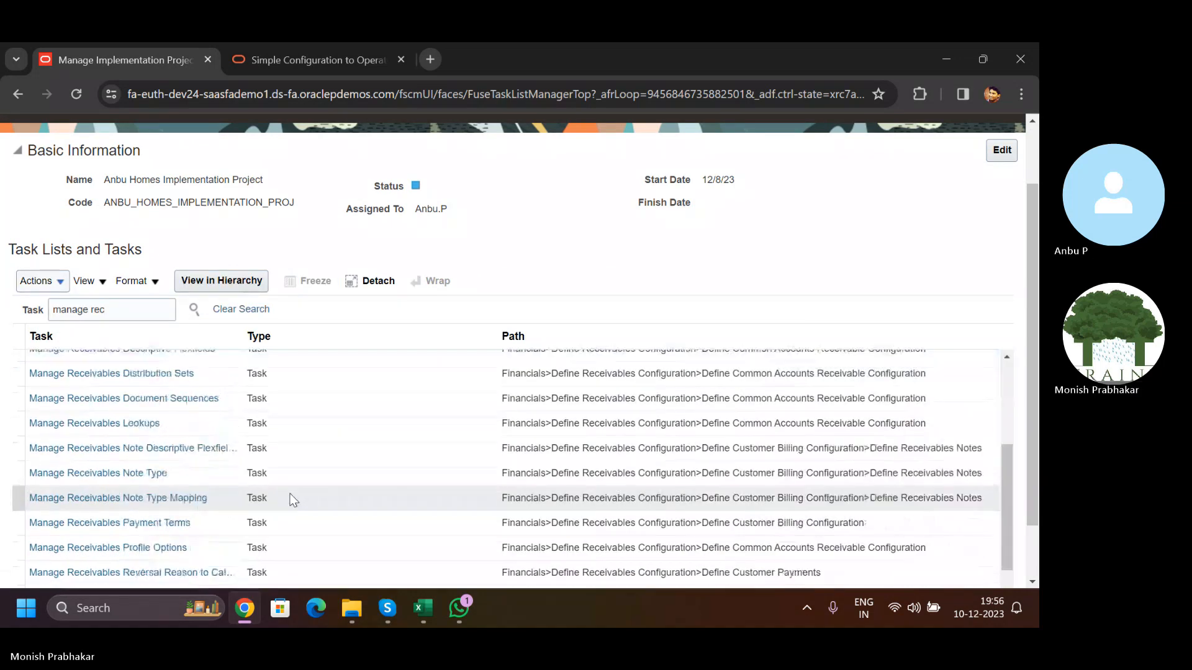
{"action": "scroll", "coordinate": [292, 500], "scroll_direction": "down", "scroll_amount": 2}
{"action": "left_click", "coordinate": [110, 519]}
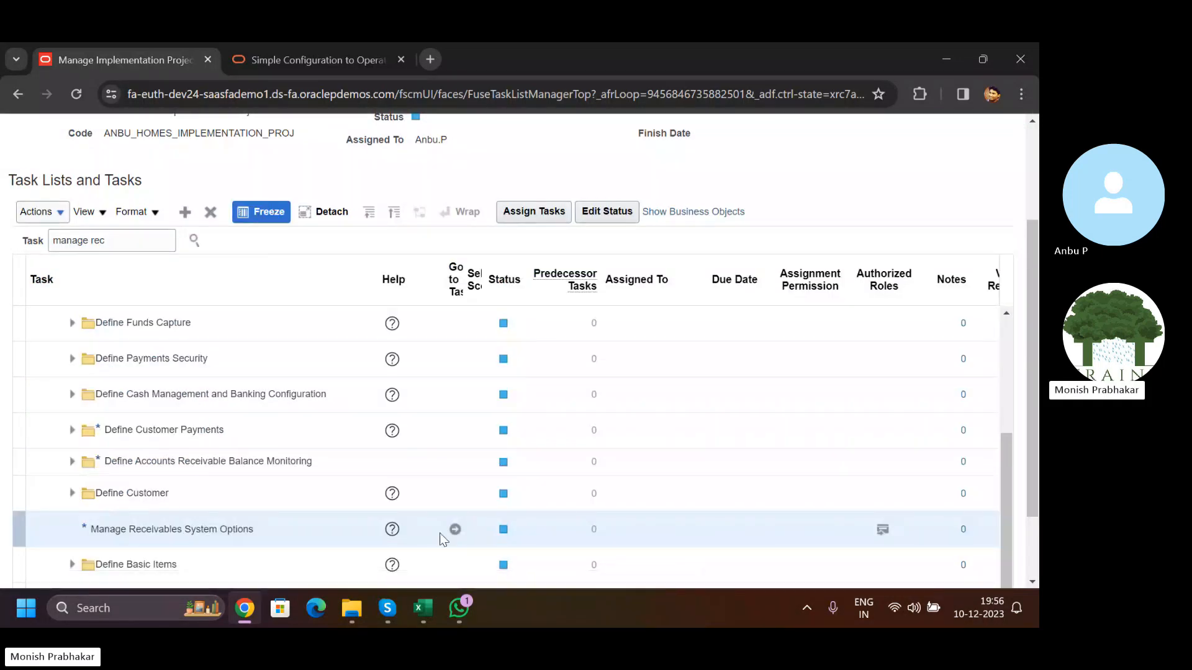
{"action": "left_click", "coordinate": [455, 529]}
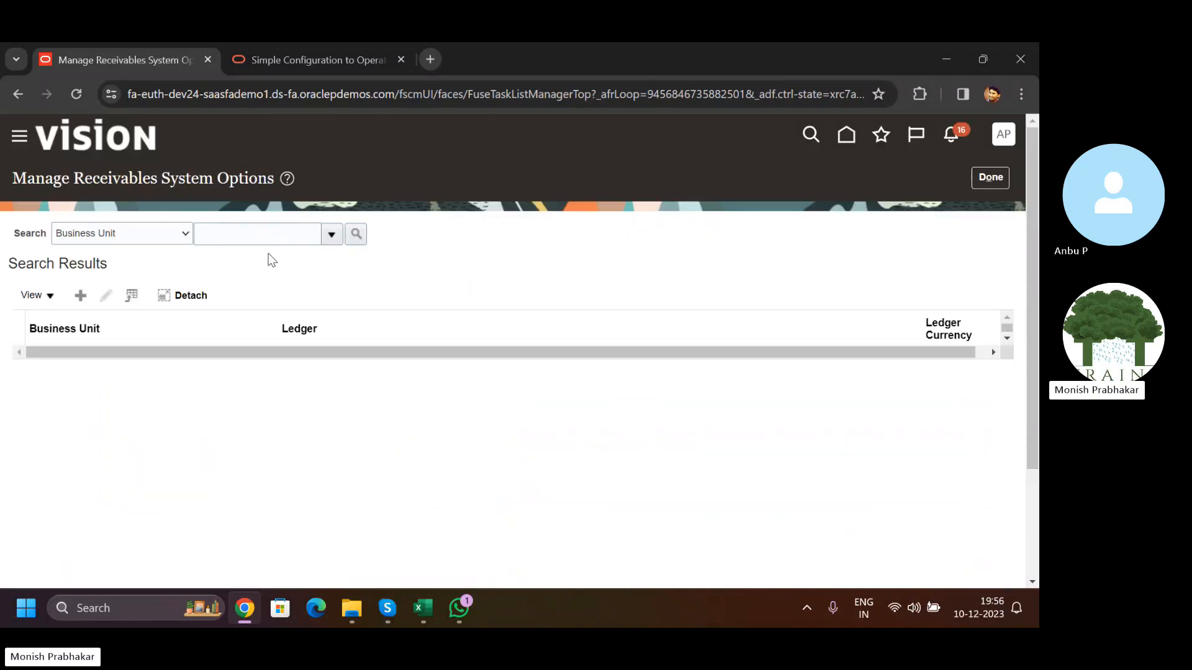
- Browse the business units available as search criteria for the Receivables system options, without choosing one
{"action": "left_click", "coordinate": [332, 236]}
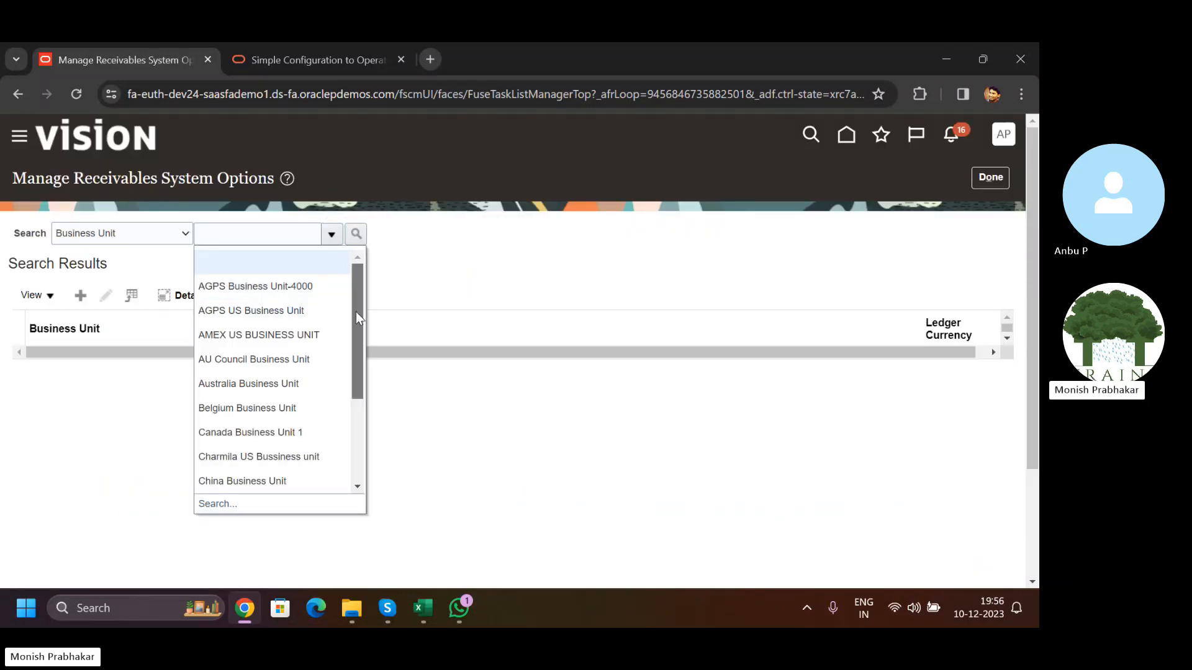
{"action": "left_click_drag", "start_coordinate": [356, 311], "coordinate": [357, 406]}
{"action": "left_click", "coordinate": [583, 426]}
- Start creating a new set of Receivables system options and choose Anbu Homes Business Unit as its business unit
{"action": "left_click", "coordinate": [82, 298]}
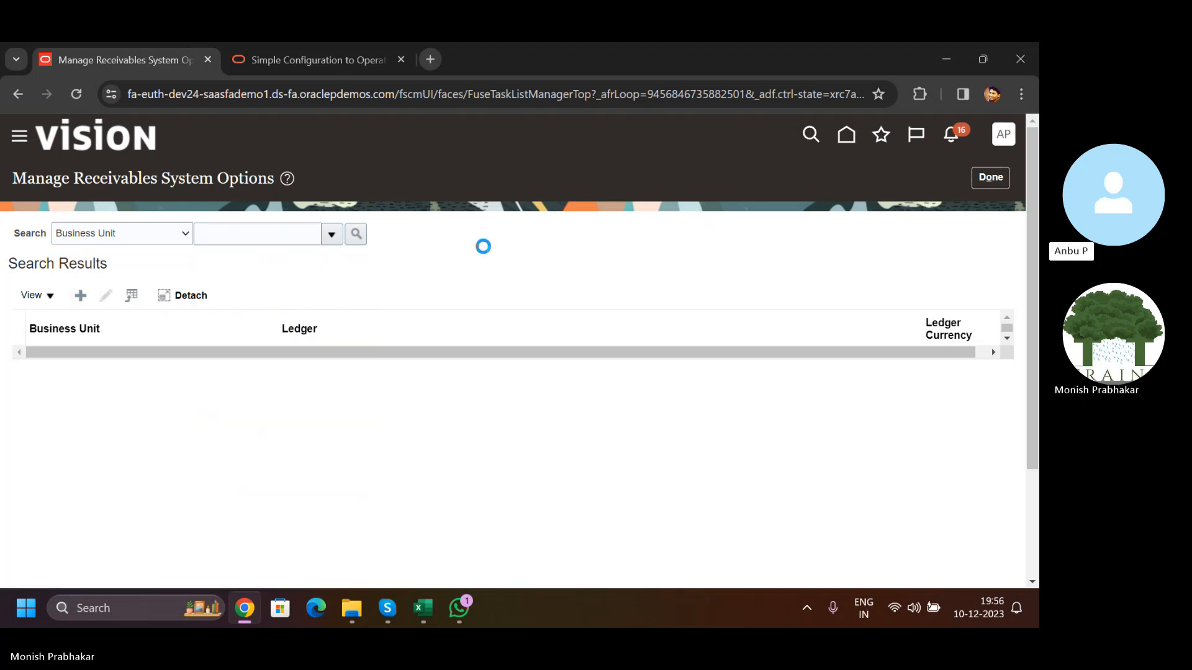
{"action": "left_click", "coordinate": [291, 244]}
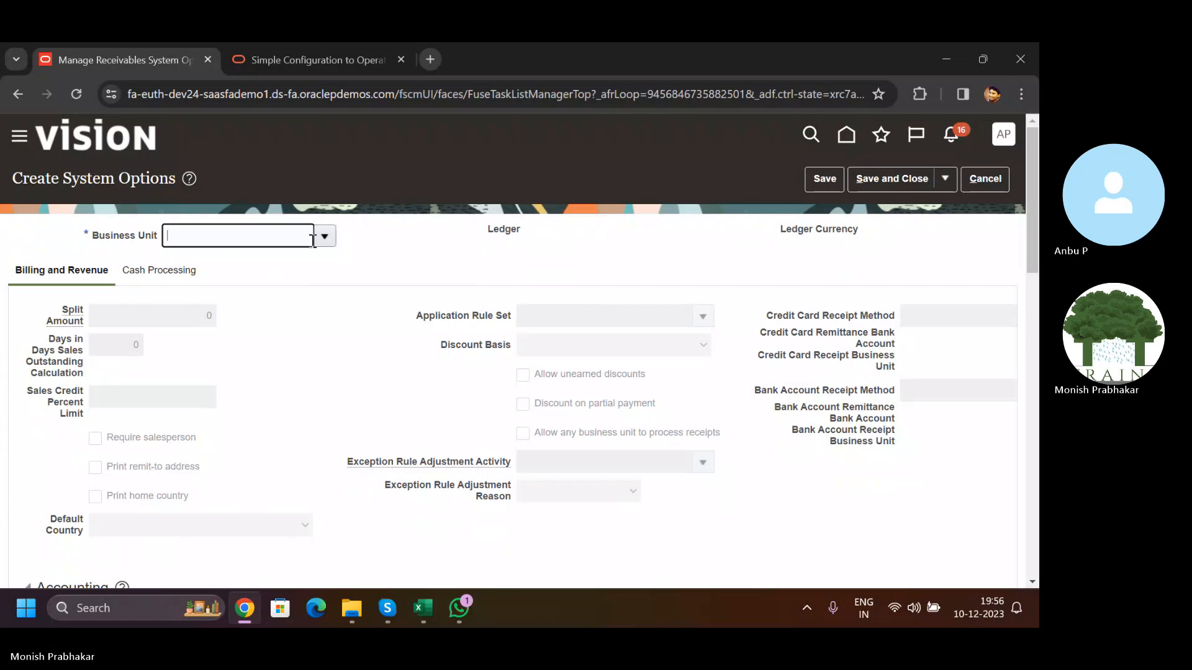
{"action": "left_click_drag", "start_coordinate": [485, 230], "coordinate": [531, 233]}
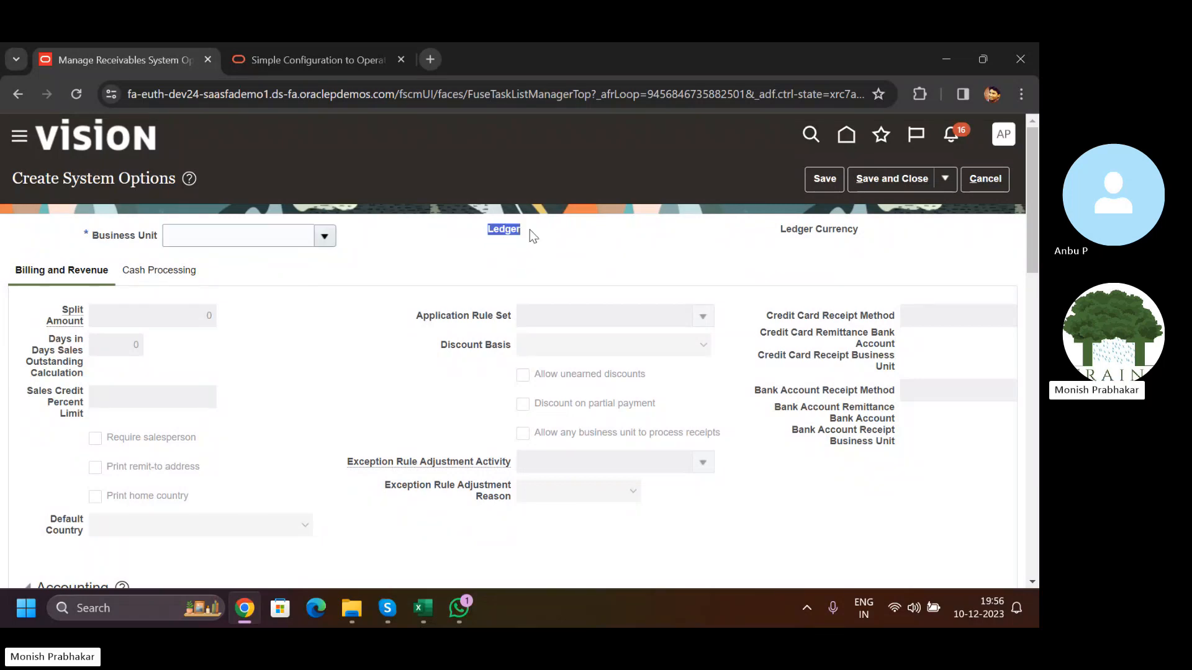
{"action": "left_click", "coordinate": [325, 237]}
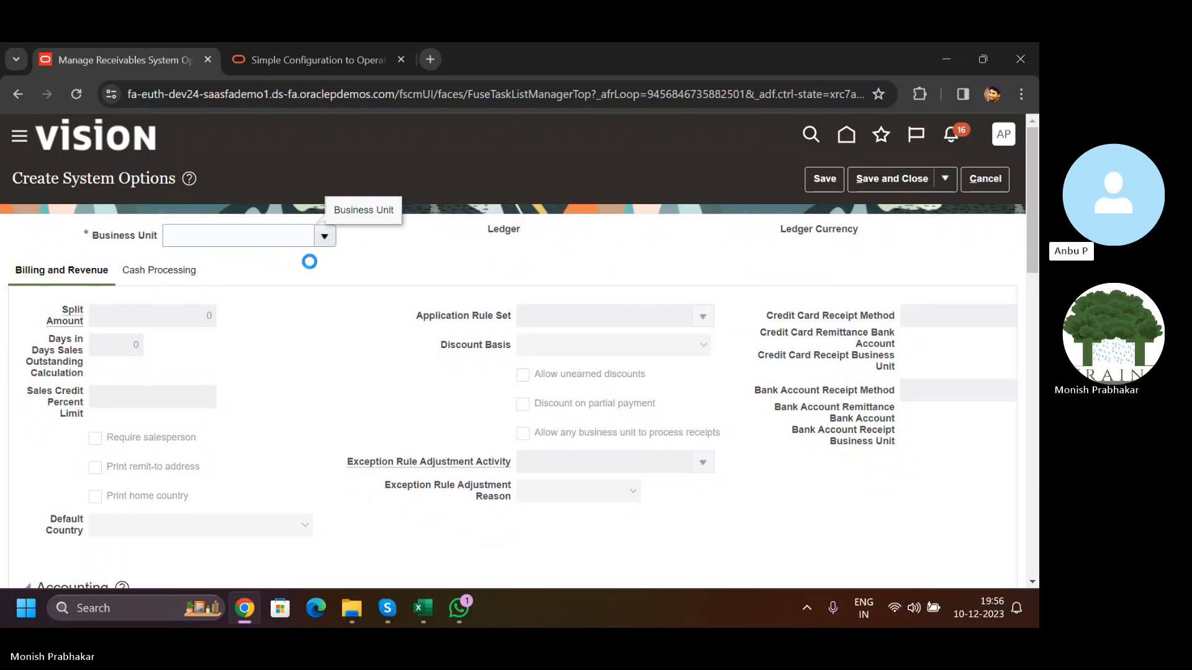
{"action": "left_click", "coordinate": [251, 311]}
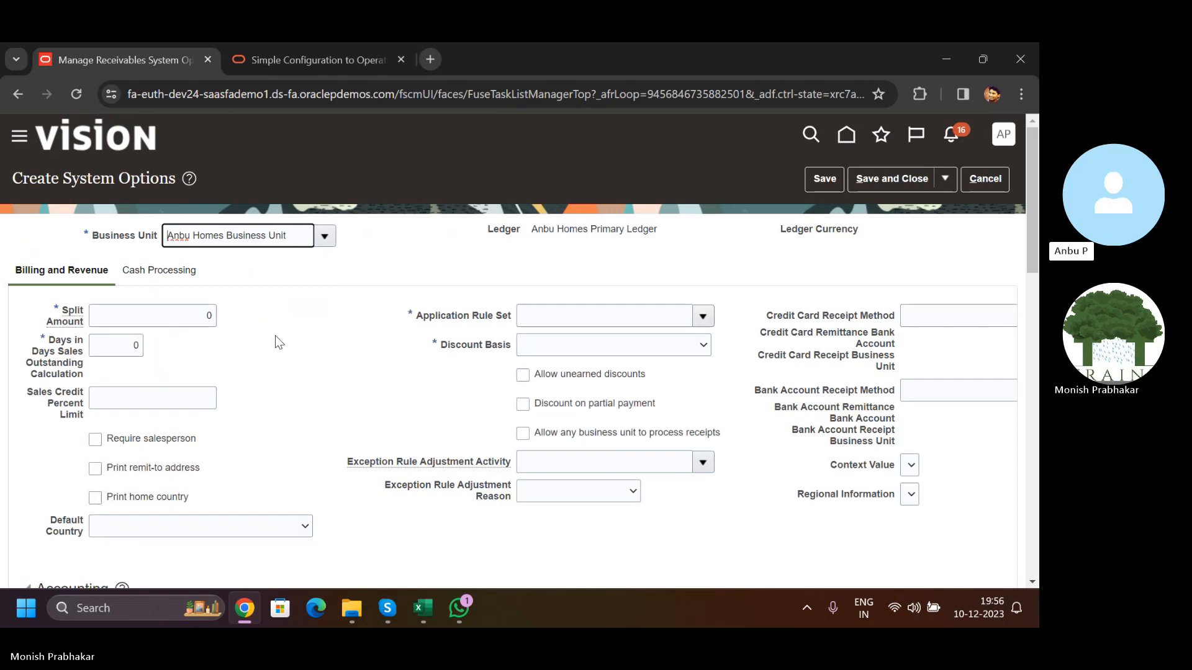
{"action": "triple_click", "coordinate": [273, 235]}
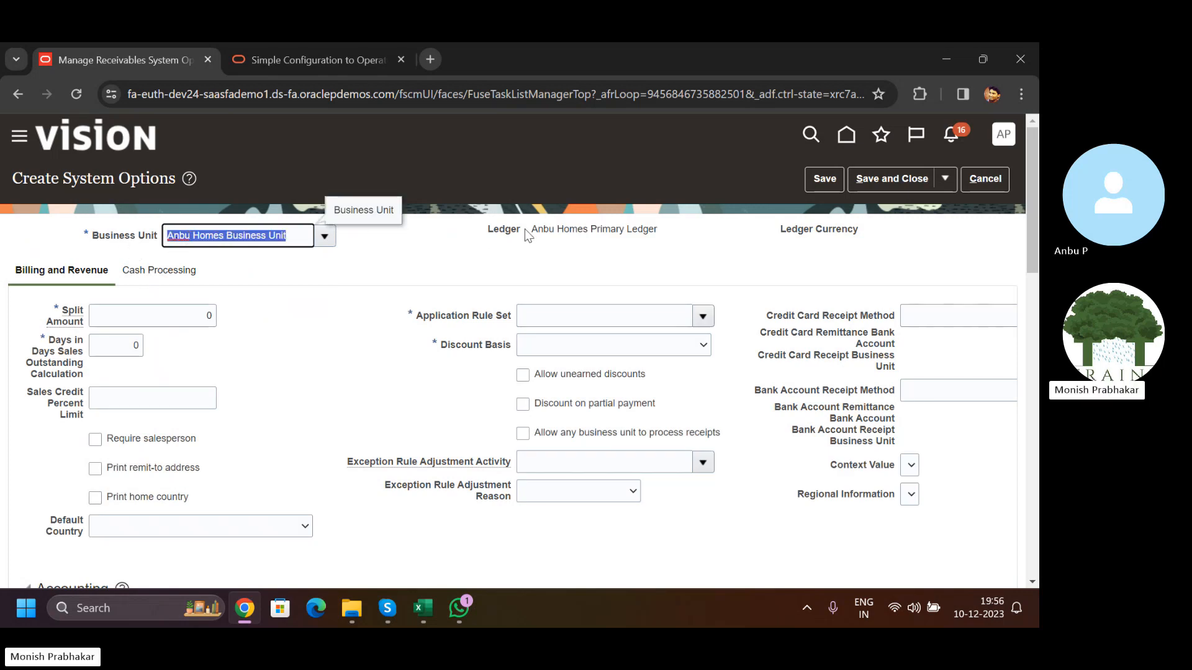
{"action": "left_click_drag", "start_coordinate": [528, 230], "coordinate": [673, 233]}
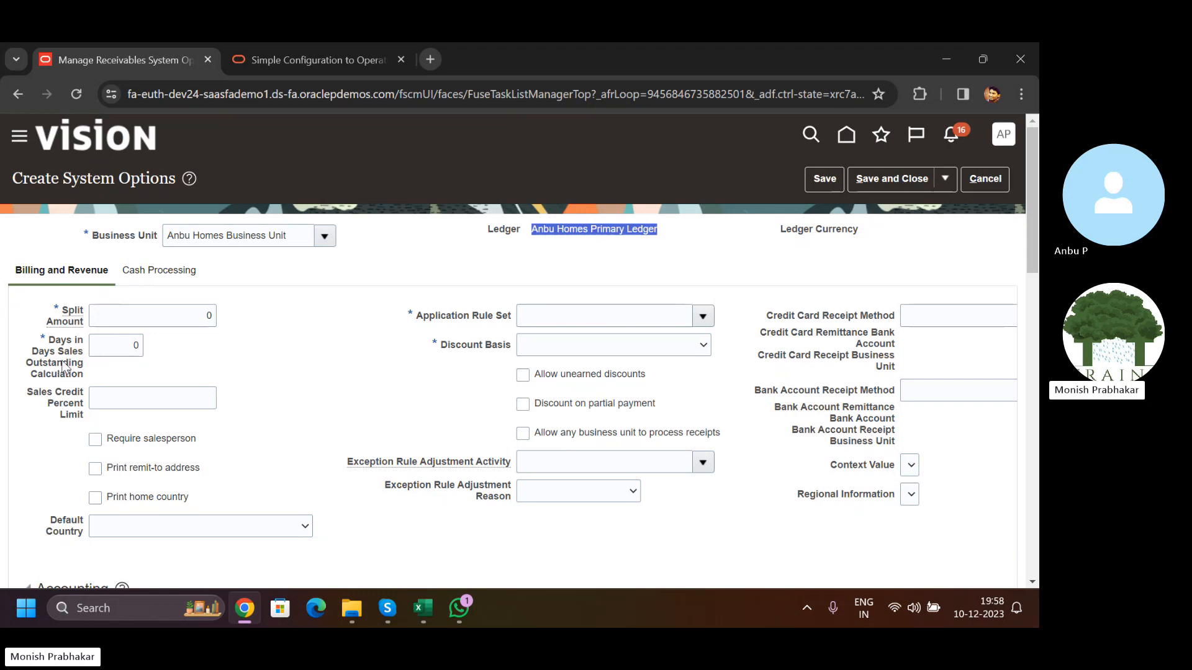
- Examine the Split Amount and Days in Days Sales Outstanding Calculation fields and the Accounting and Transactions sections of the system options
{"action": "left_click", "coordinate": [120, 319]}
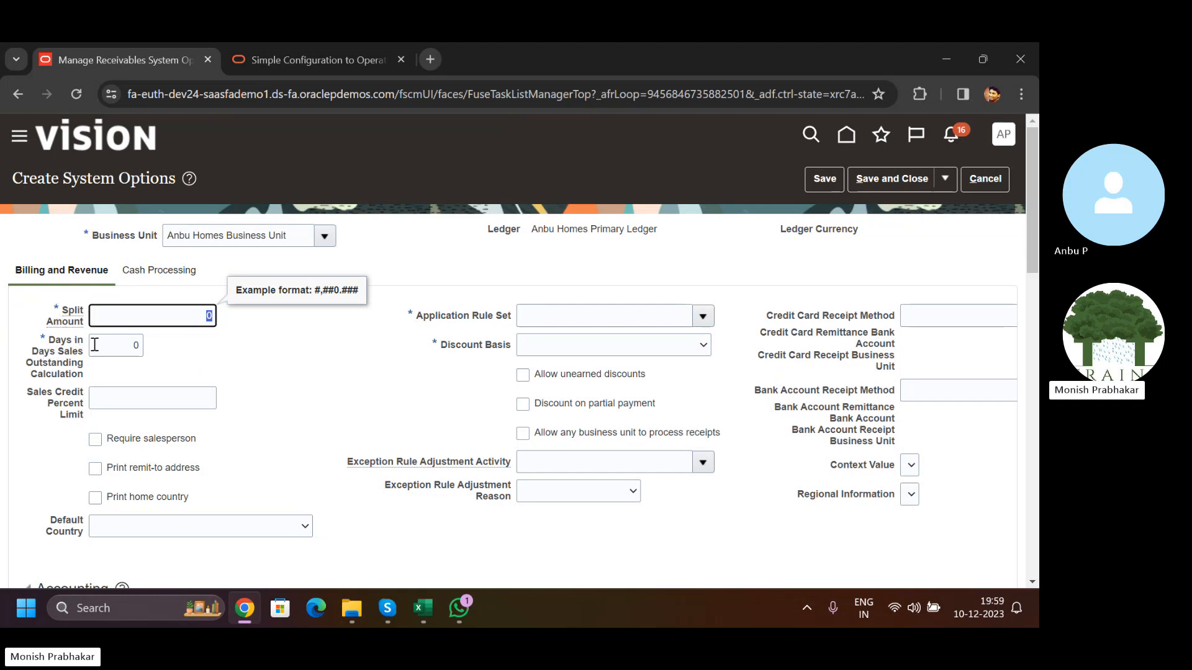
{"action": "left_click", "coordinate": [44, 340]}
{"action": "left_click_drag", "start_coordinate": [44, 340], "coordinate": [87, 383]}
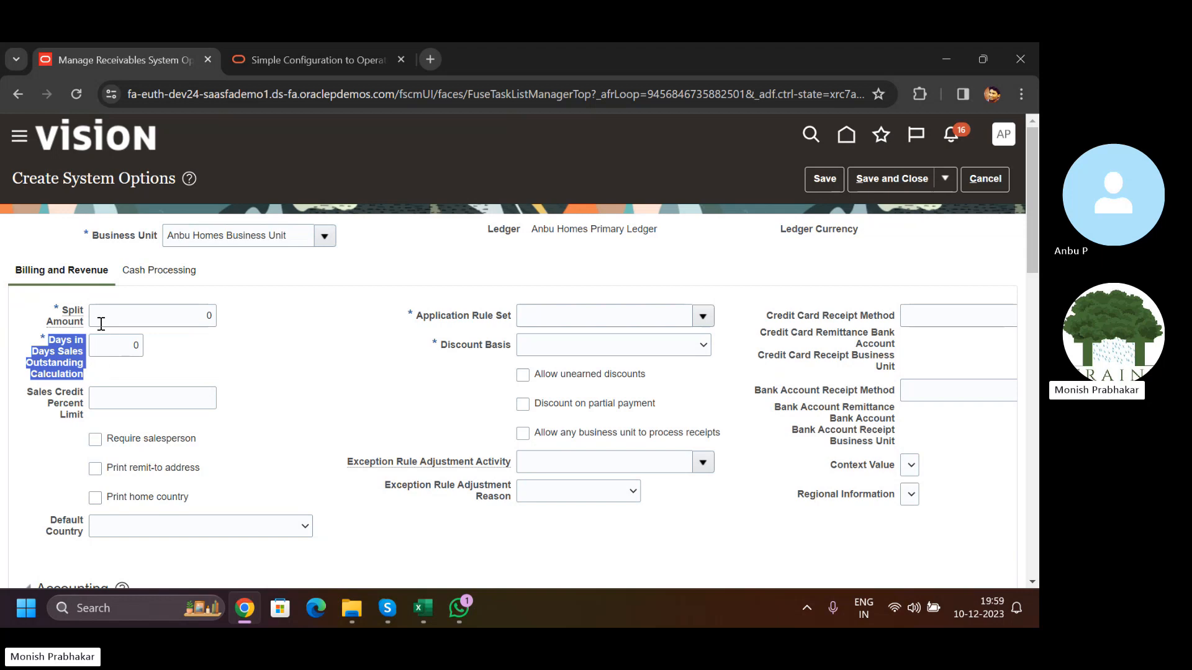
{"action": "left_click", "coordinate": [123, 318]}
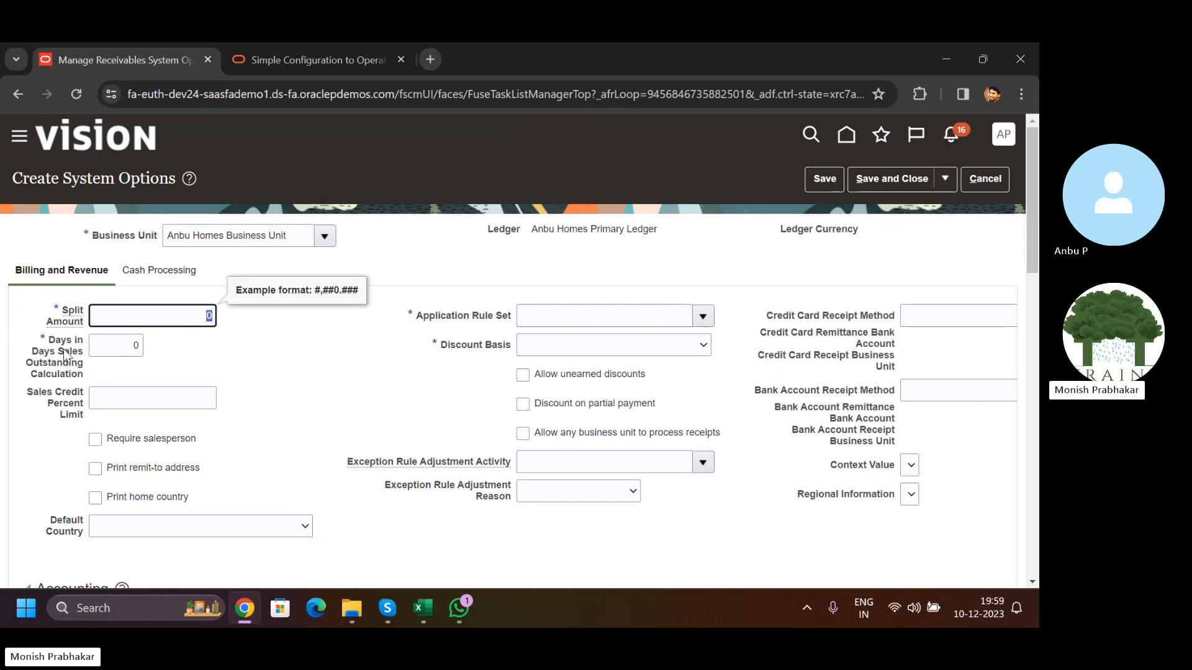
{"action": "left_click_drag", "start_coordinate": [50, 351], "coordinate": [87, 360]}
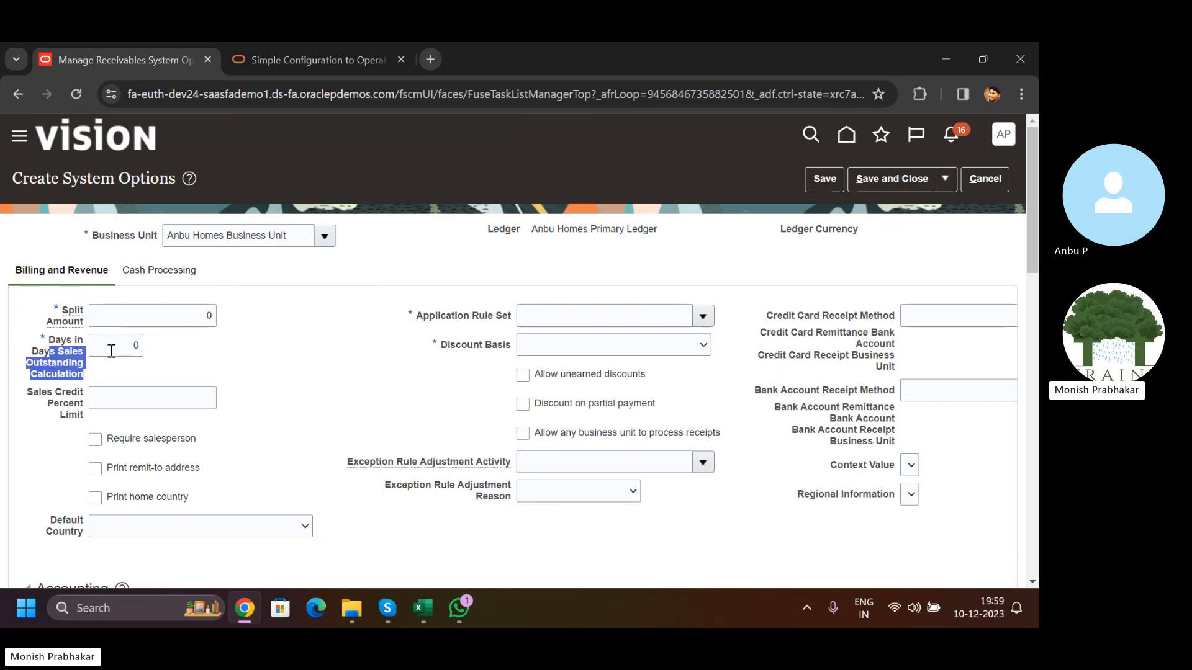
{"action": "left_click", "coordinate": [140, 348]}
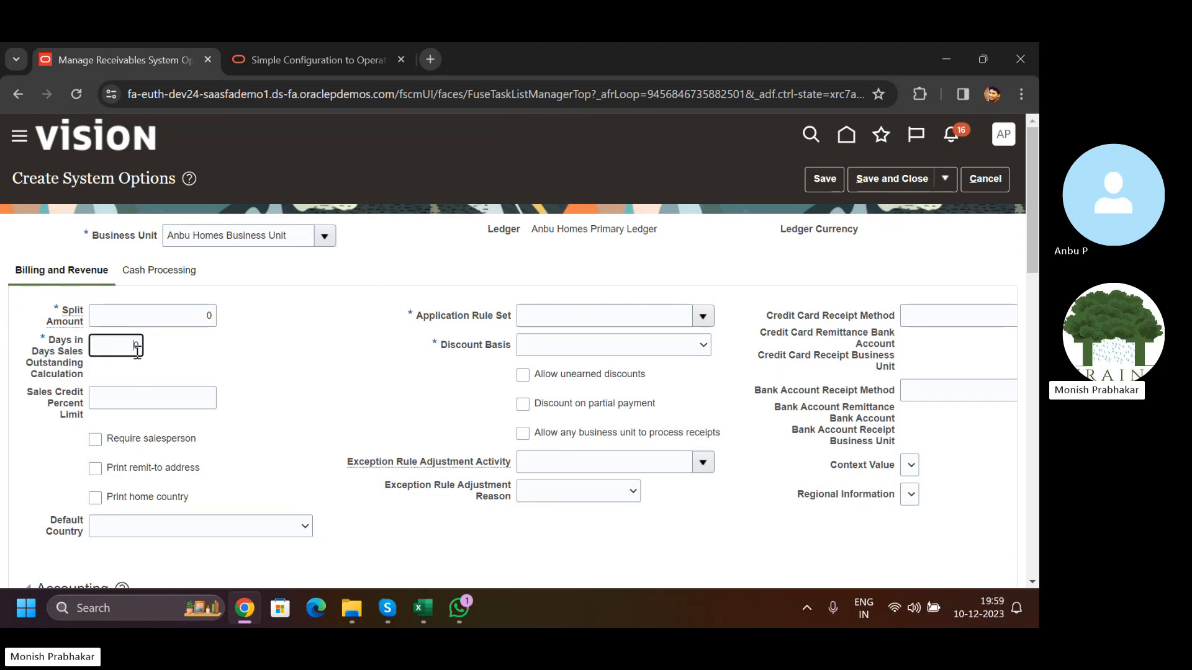
{"action": "left_click", "coordinate": [134, 313]}
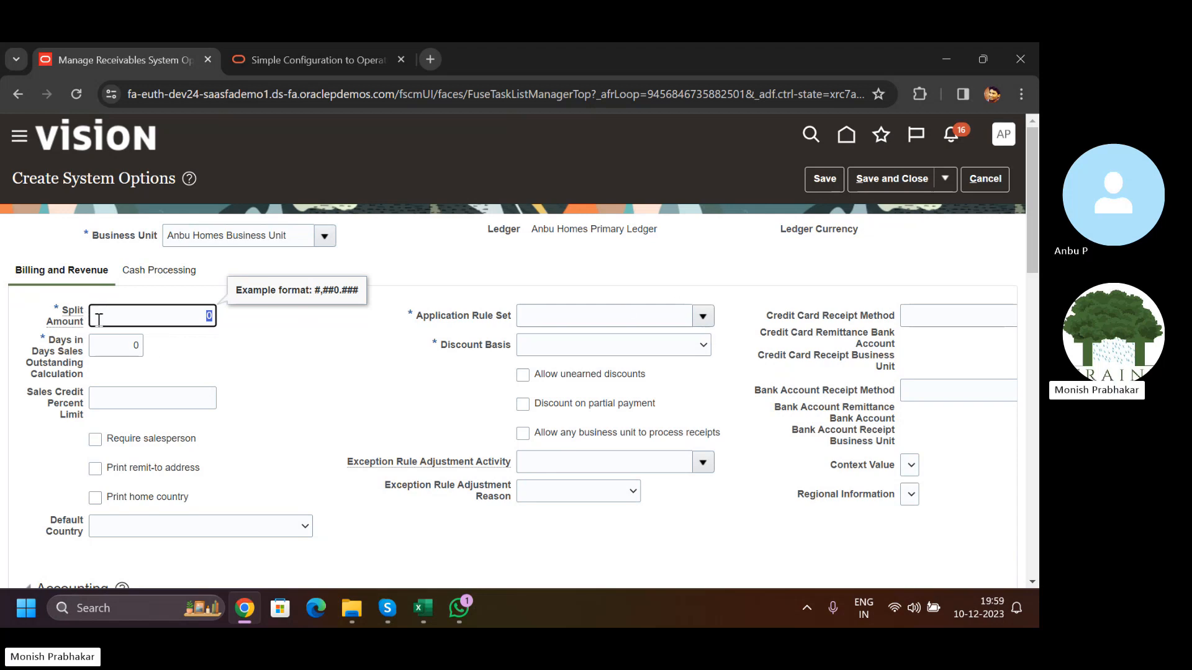
{"action": "double_click", "coordinate": [55, 307]}
{"action": "scroll", "coordinate": [772, 338], "scroll_direction": "down", "scroll_amount": 5}
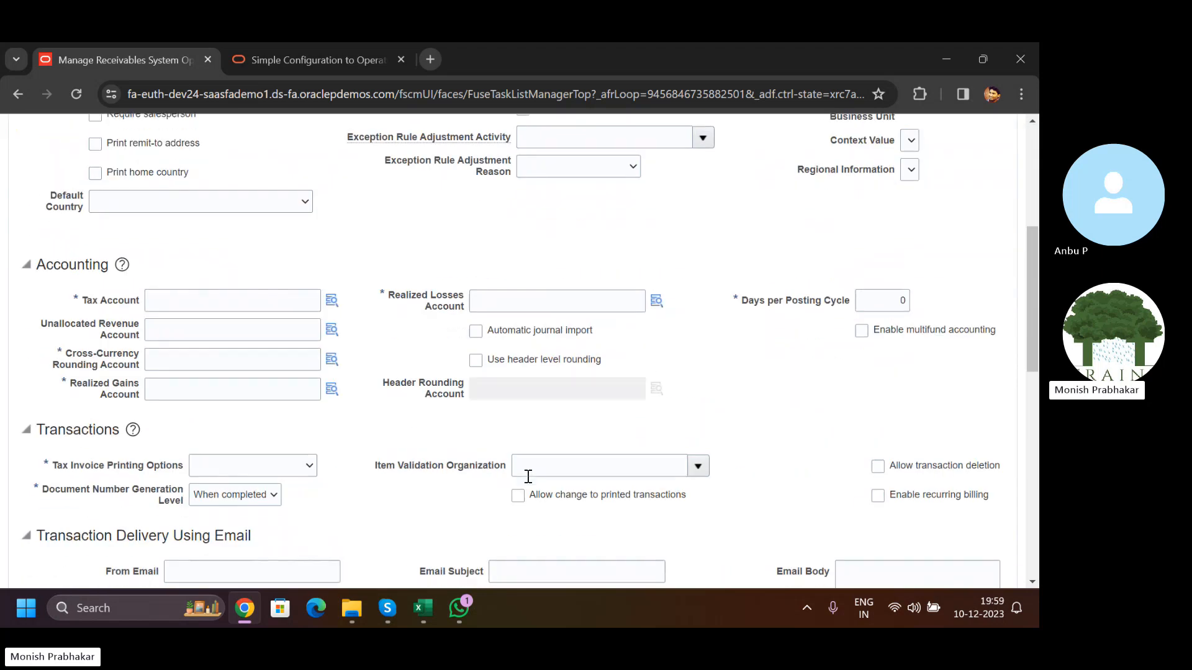
{"action": "scroll", "coordinate": [527, 476], "scroll_direction": "down", "scroll_amount": 4}
{"action": "scroll", "coordinate": [528, 476], "scroll_direction": "up", "scroll_amount": 10}
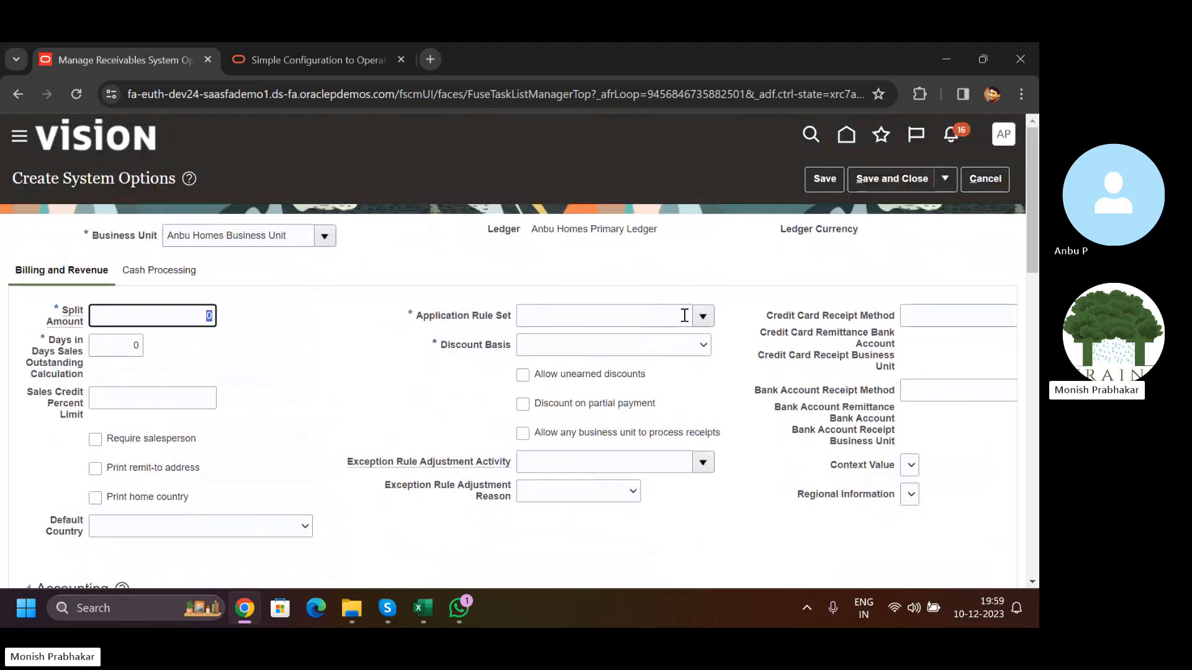
- Set the Application Rule Set to Prorate All and review the other rule sets offered
{"action": "left_click", "coordinate": [605, 327]}
{"action": "left_click", "coordinate": [587, 330]}
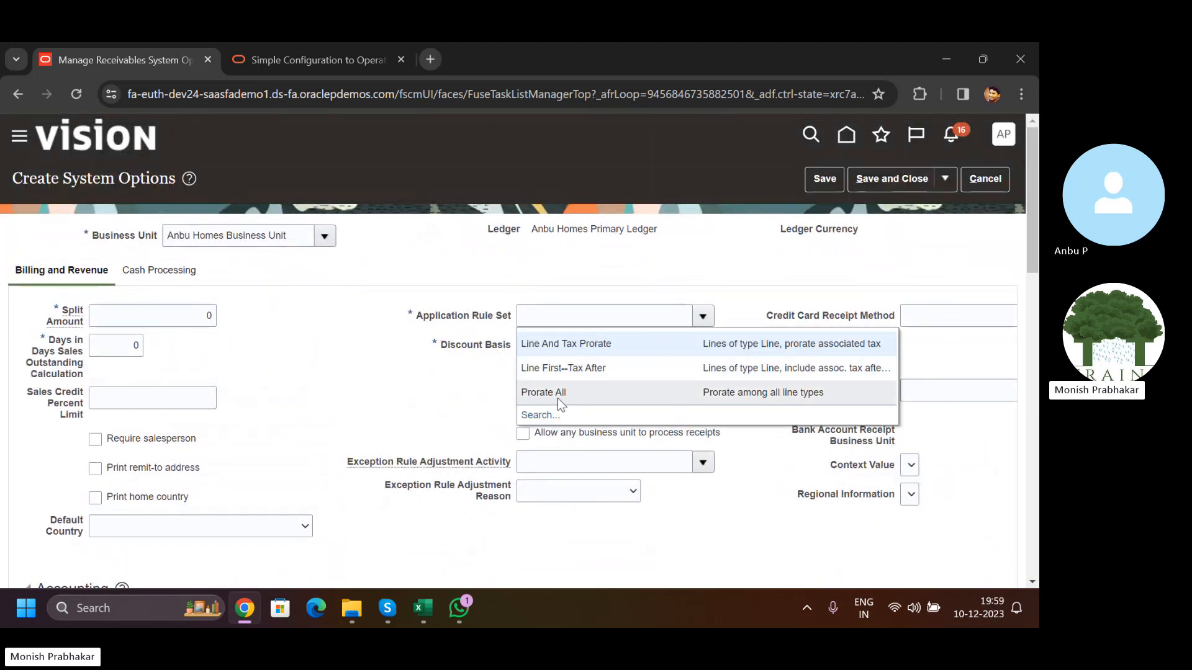
{"action": "left_click", "coordinate": [624, 392]}
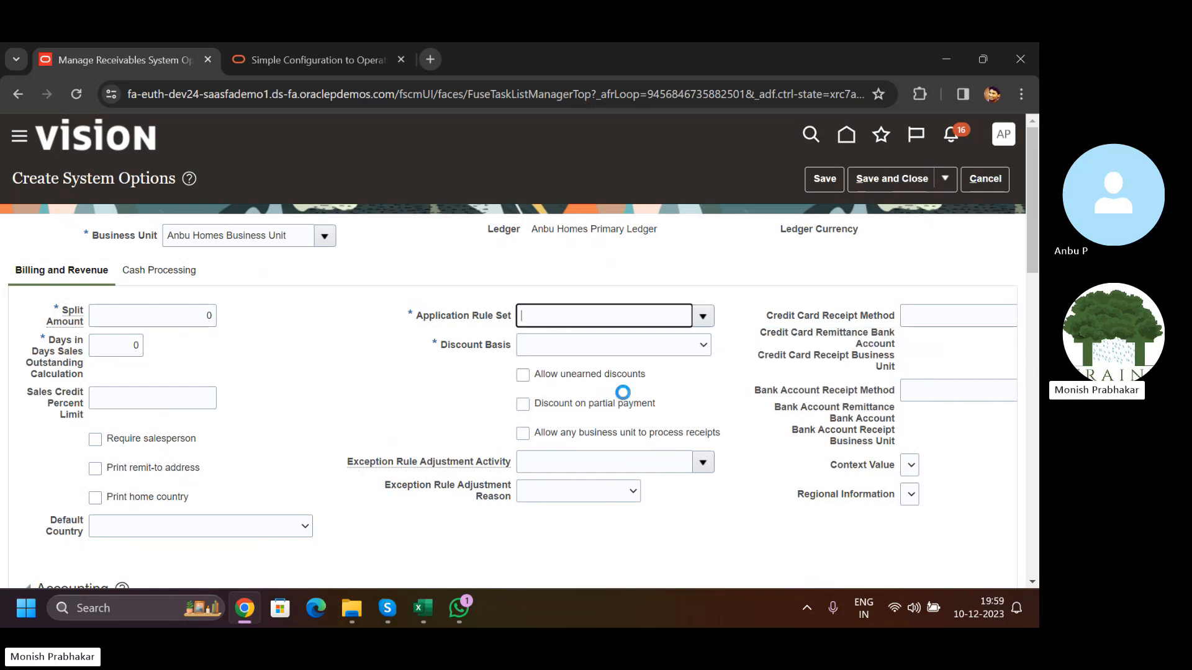
{"action": "left_click", "coordinate": [702, 317]}
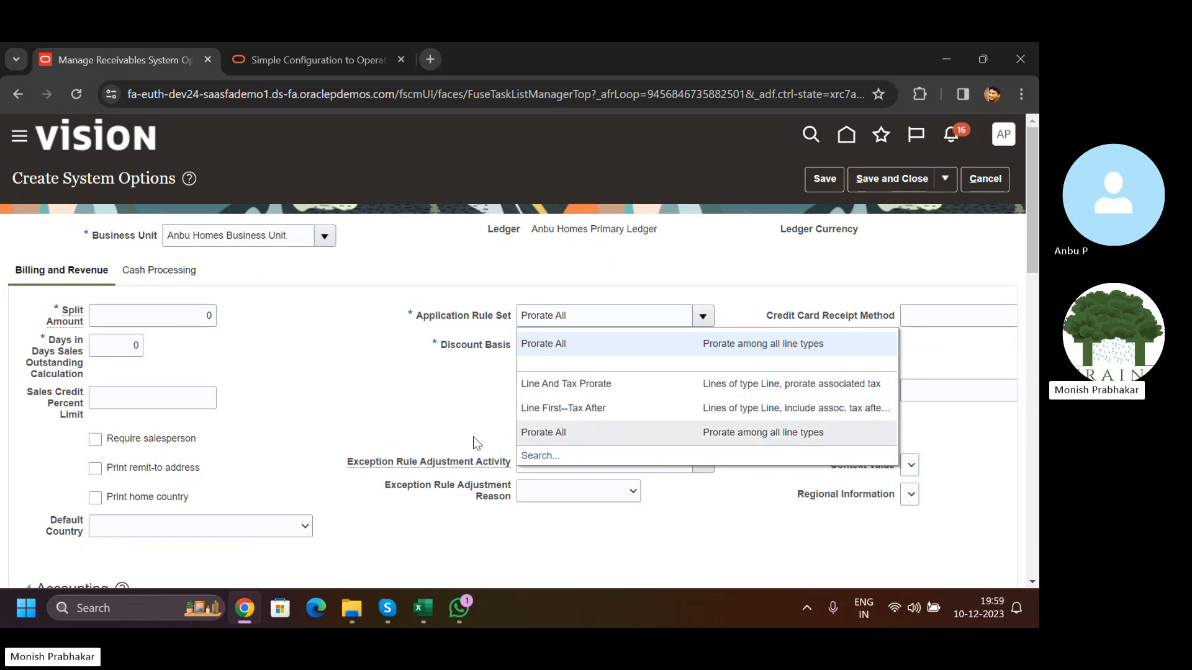
{"action": "left_click", "coordinate": [394, 396]}
- Switch to the Training Board workbook in Excel and enter Car, 1 and 50000 in H11:J11 of the Receivables sheet
{"action": "left_click", "coordinate": [423, 608]}
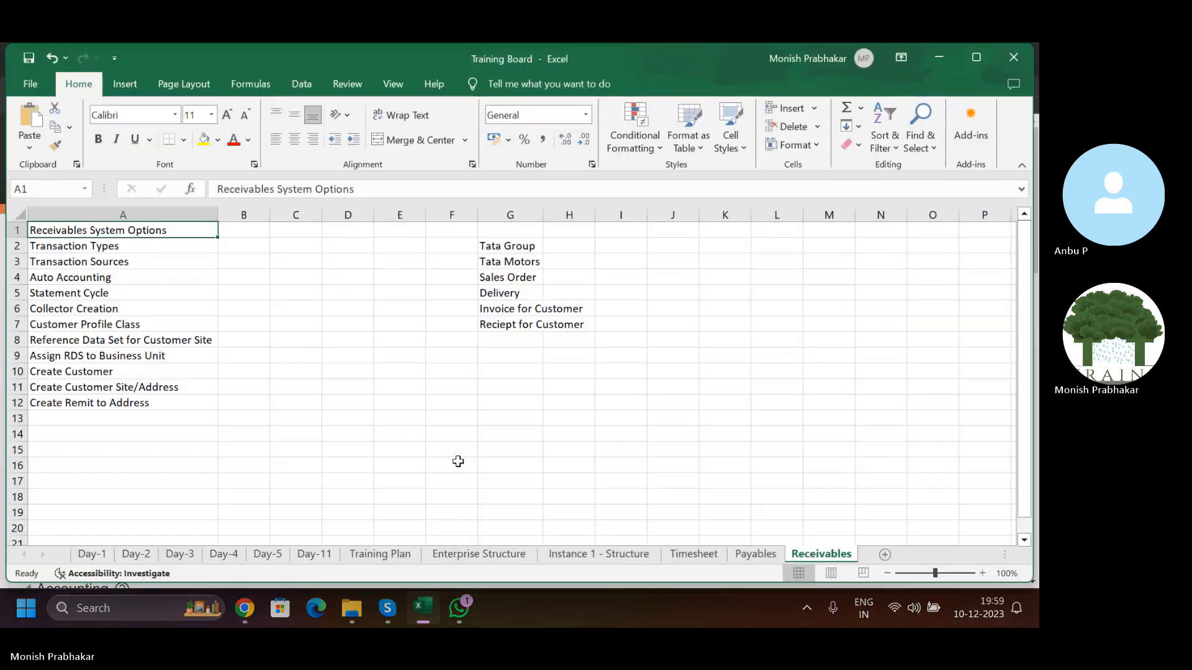
{"action": "left_click", "coordinate": [569, 386]}
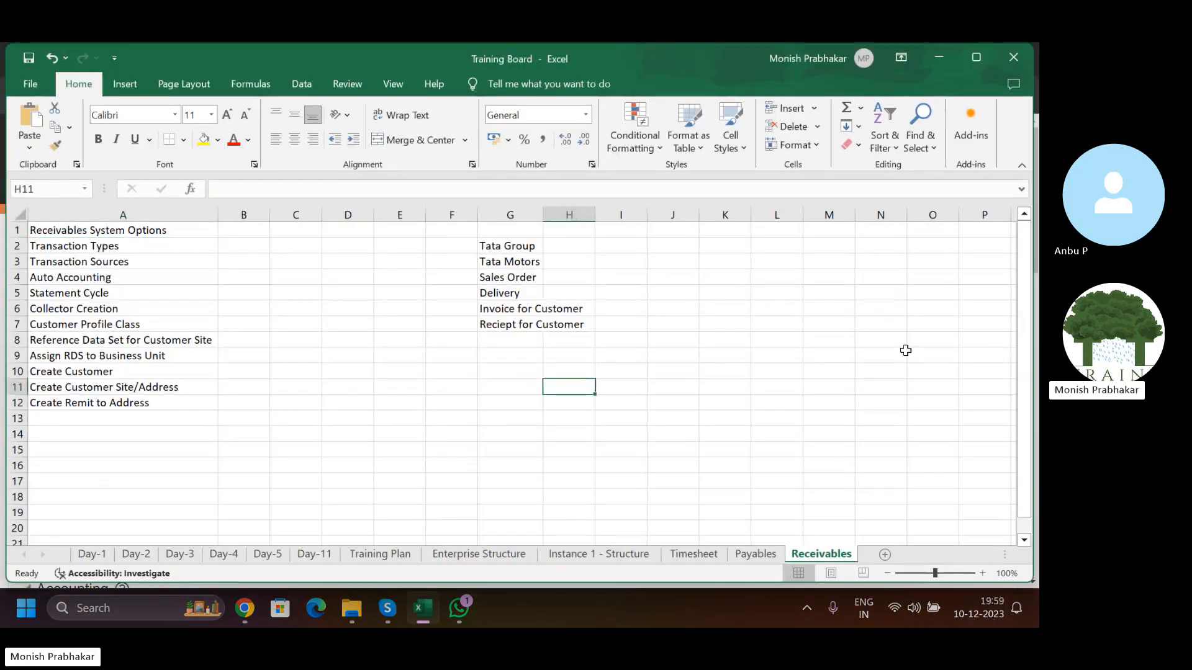
{"action": "key", "text": "Caps_Lock"}
{"action": "type", "text": "Car"}
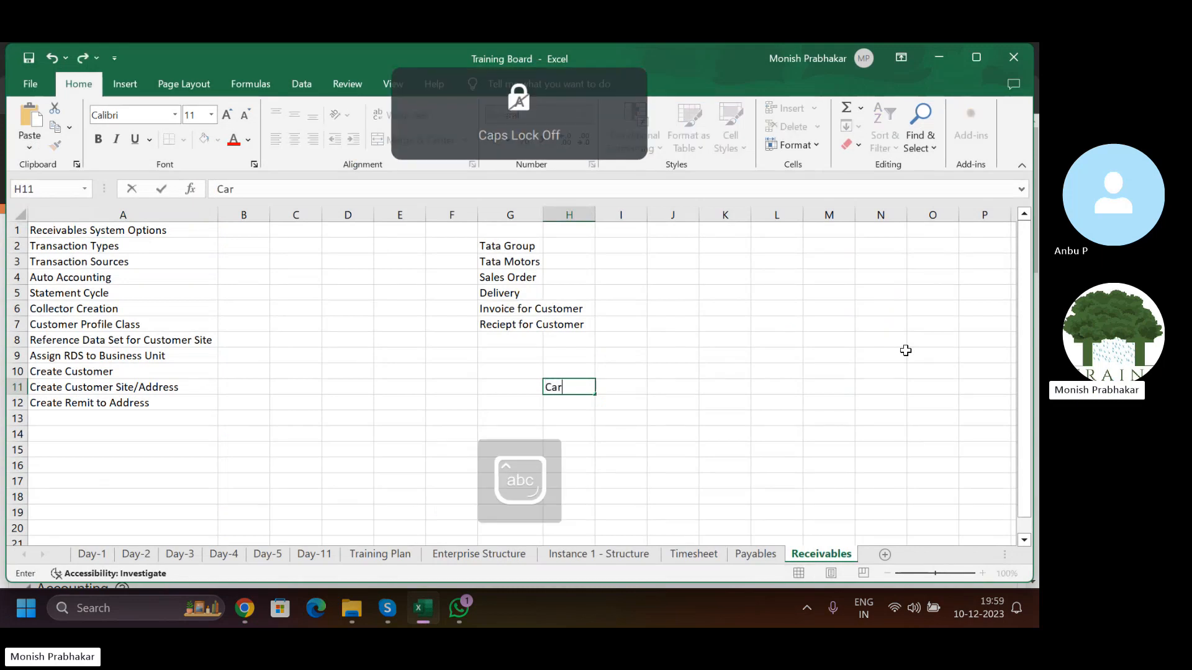
{"action": "key", "text": "Return"}
{"action": "key", "text": "Up"}
{"action": "key", "text": "Right"}
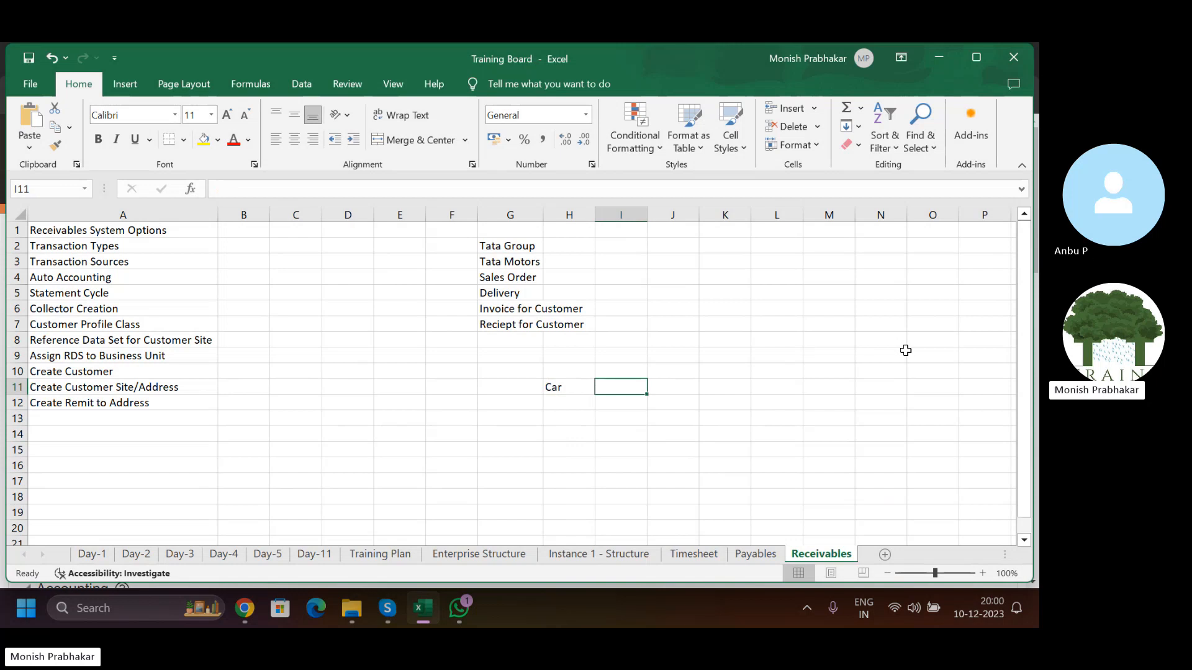
{"action": "type", "text": "1"}
{"action": "key", "text": "Tab"}
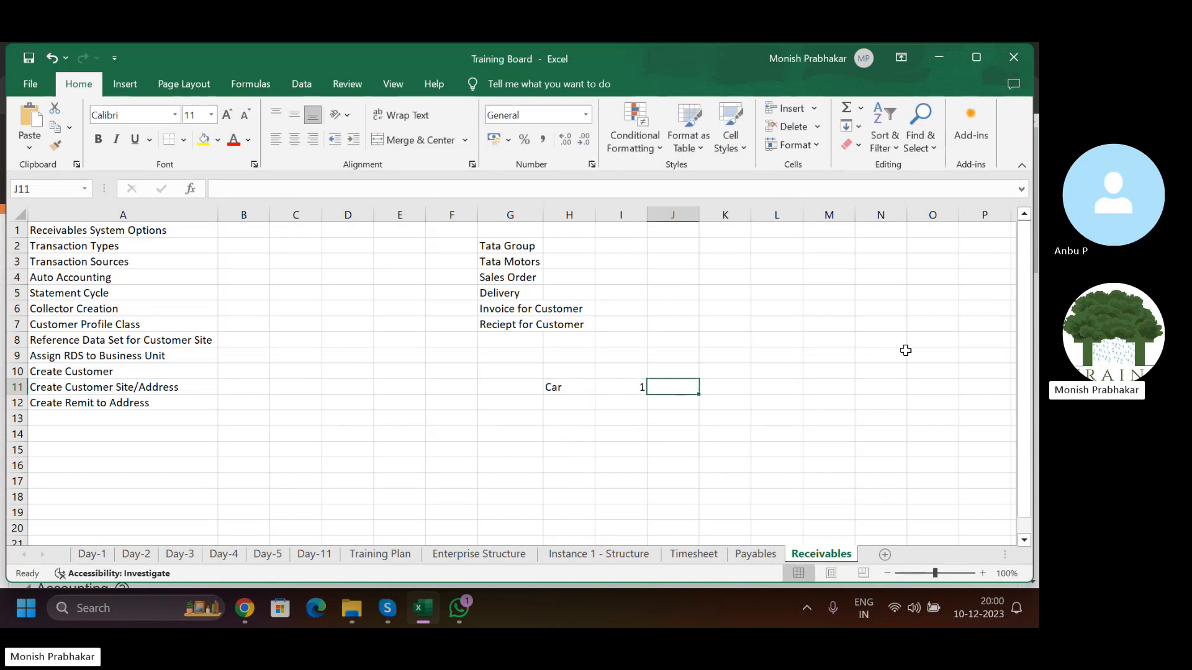
{"action": "type", "text": "50000"}
{"action": "key", "text": "Tab"}
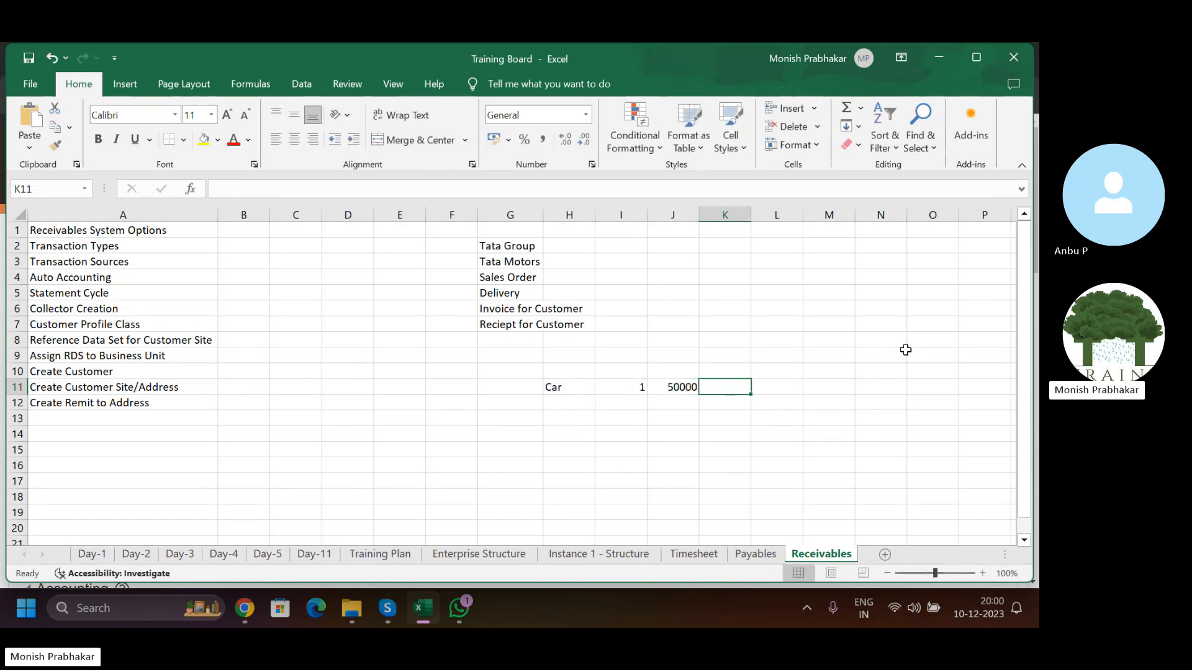
- Calculate the car line's amount in K11 with the formula =I11*J11
{"action": "type", "text": "="}
{"action": "key", "text": "Left"}
{"action": "key", "text": "Left"}
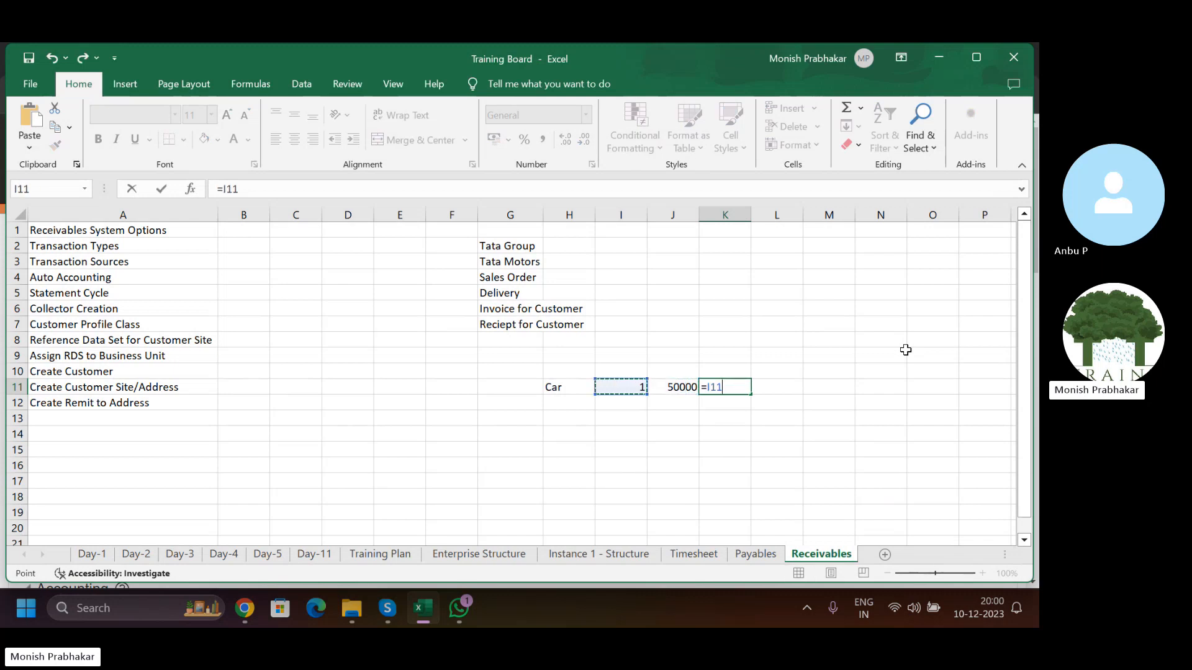
{"action": "type", "text": "*"}
{"action": "key", "text": "Left"}
{"action": "key", "text": "Return"}
- Add the column headings Qty, Price and Amount in I10:K10 above the car's figures
{"action": "key", "text": "Up"}
{"action": "key", "text": "Up"}
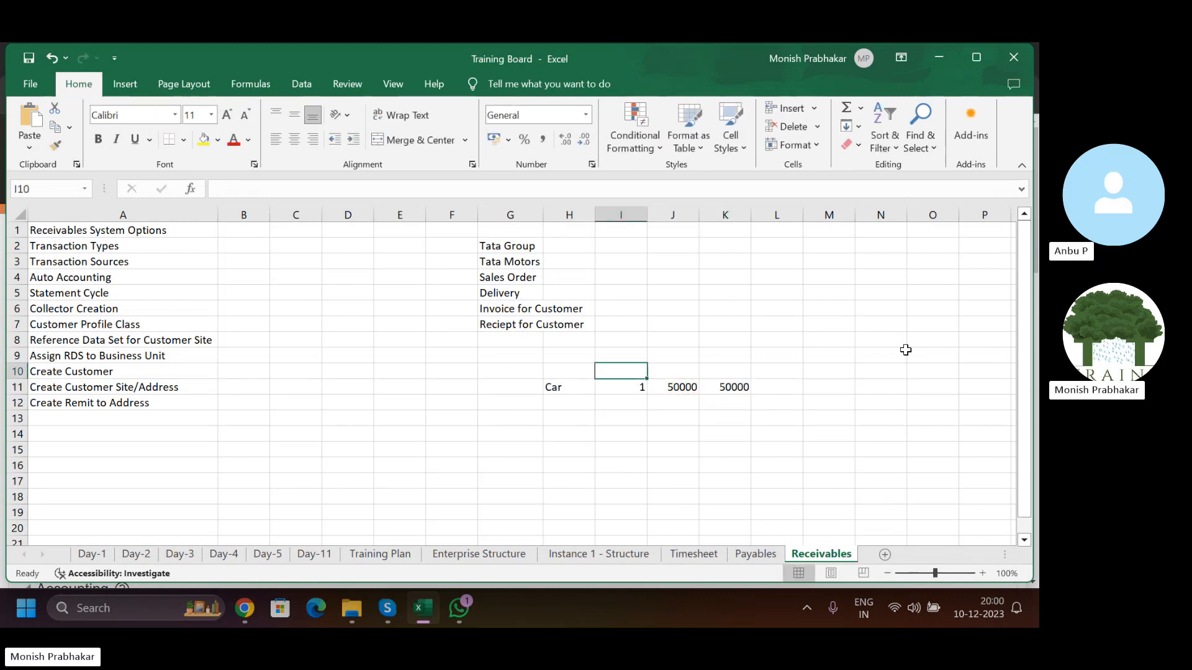
{"action": "type", "text": "Wty"}
{"action": "key", "text": "BackSpace"}
{"action": "key", "text": "BackSpace"}
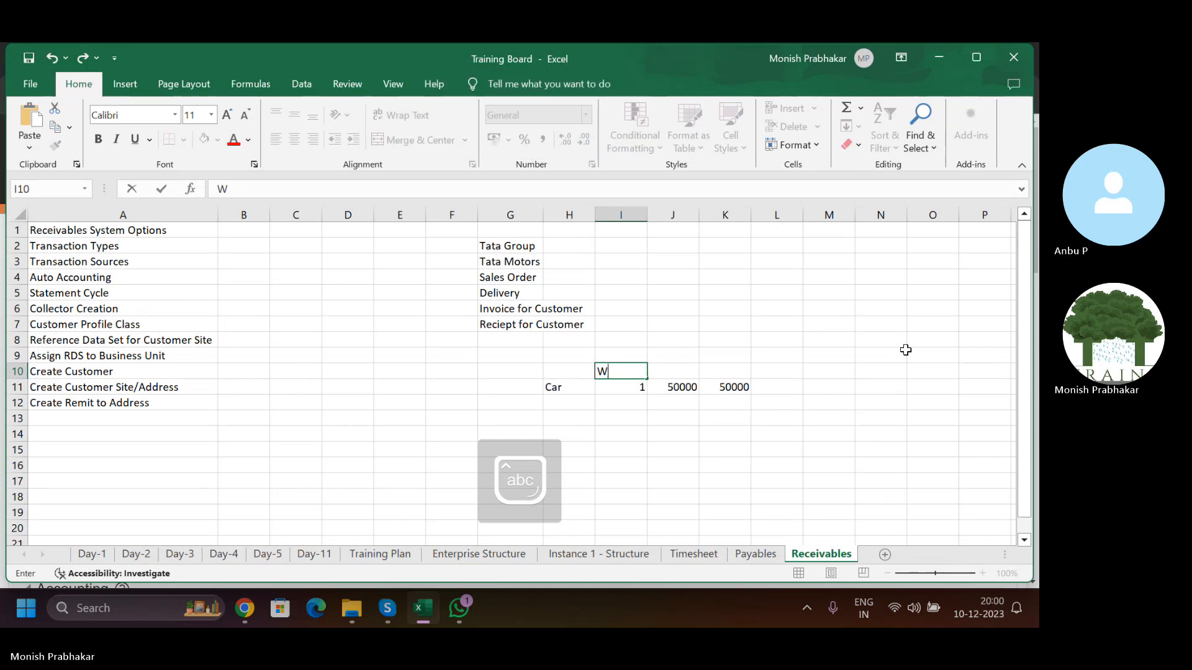
{"action": "key", "text": "BackSpace"}
{"action": "key", "text": "Caps_Lock"}
{"action": "type", "text": "Q"}
{"action": "key", "text": "Caps_Lock"}
{"action": "type", "text": "ty"}
{"action": "key", "text": "Tab"}
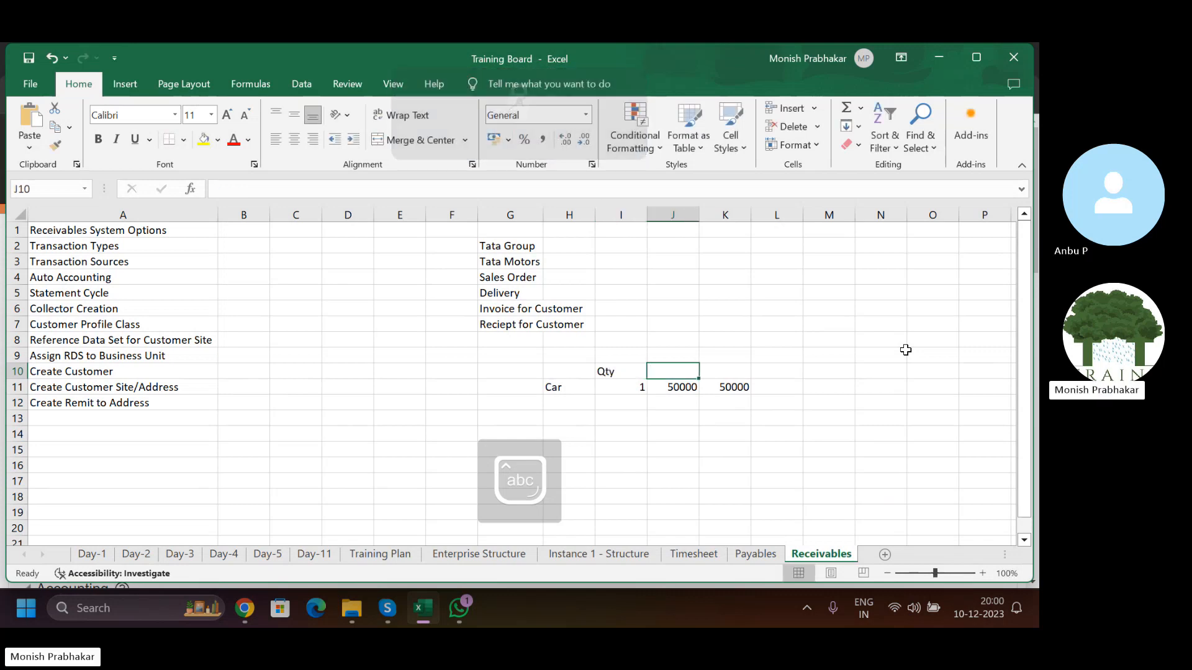
{"action": "type", "text": "Price"}
{"action": "key", "text": "Tab"}
{"action": "key", "text": "Caps_Lock"}
{"action": "type", "text": "A"}
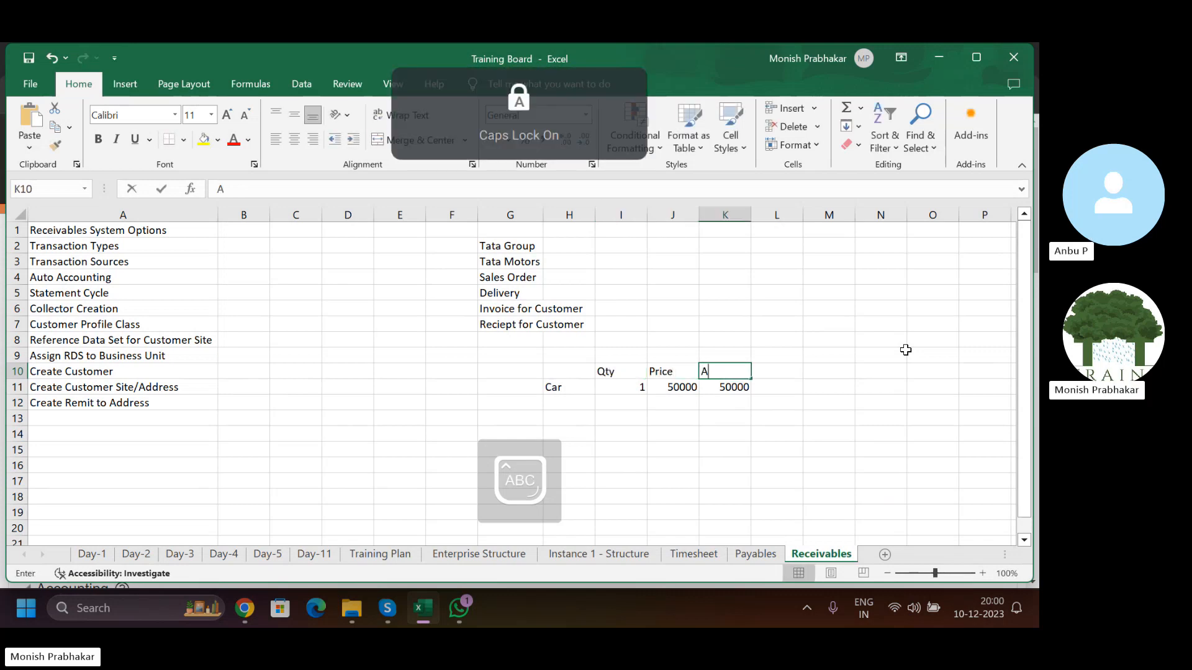
{"action": "key", "text": "Caps_Lock"}
{"action": "type", "text": "mount"}
- Label the invoice rows Line 1 in G11 and Line 2 in G12
{"action": "key", "text": "Left"}
{"action": "key", "text": "Left"}
{"action": "key", "text": "Left"}
{"action": "key", "text": "Left"}
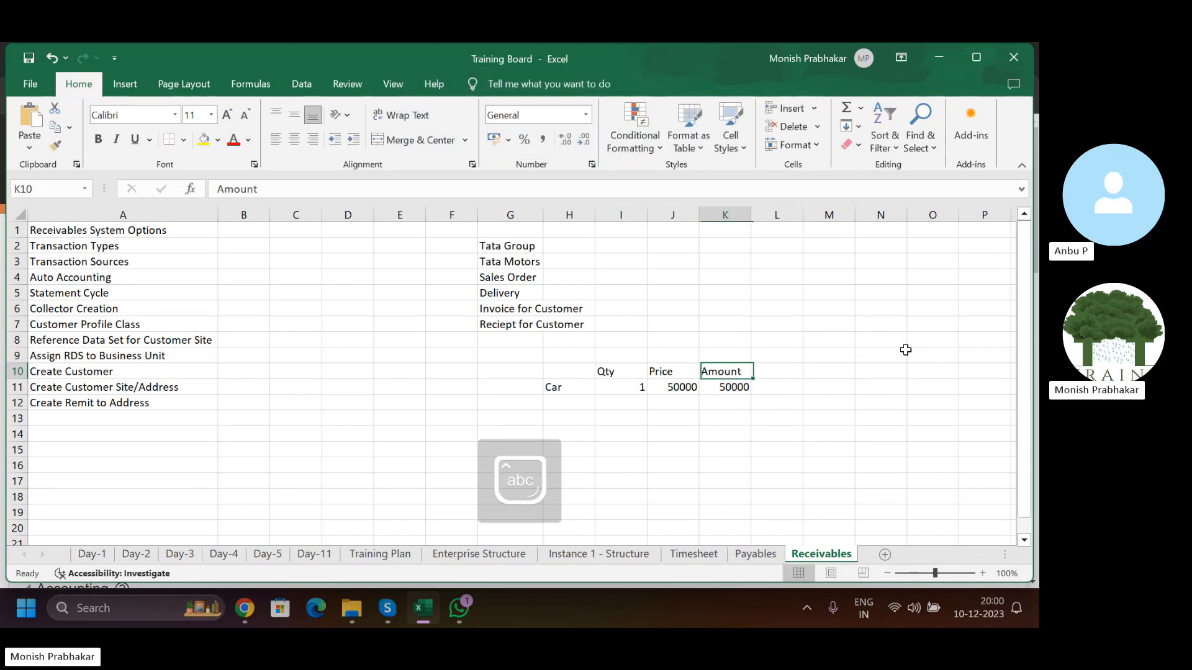
{"action": "key", "text": "Down"}
{"action": "key", "text": "Caps_Lock"}
{"action": "type", "text": "L"}
{"action": "key", "text": "Caps_Lock"}
{"action": "type", "text": "ine 1"}
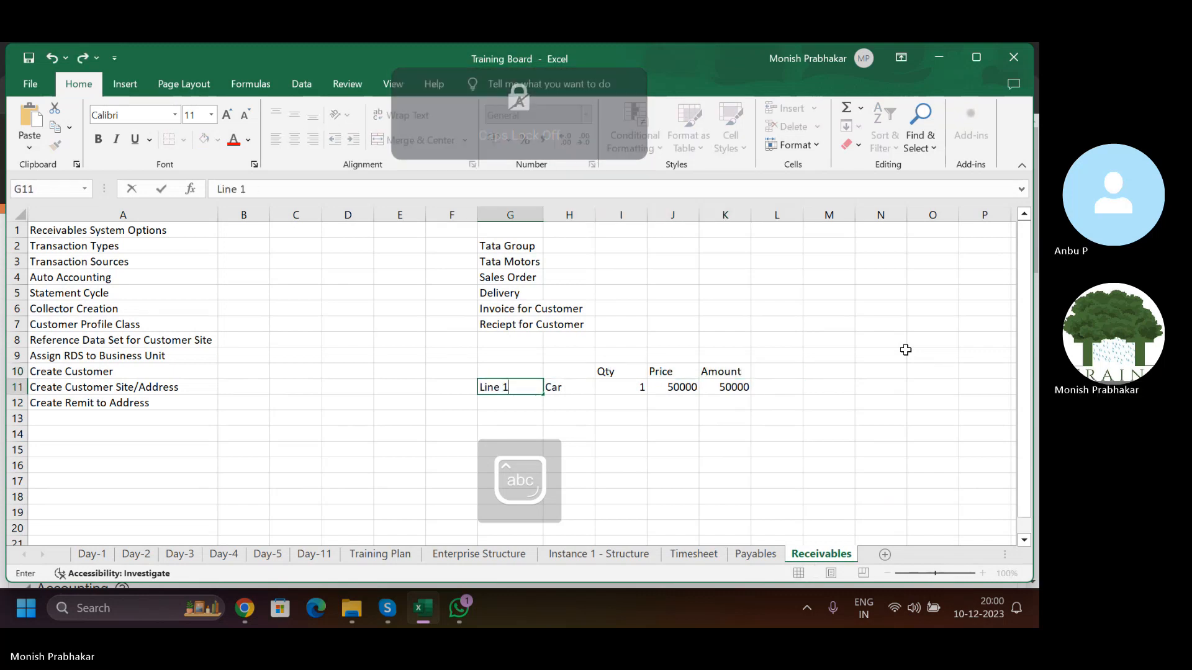
{"action": "key", "text": "Return"}
{"action": "key", "text": "Caps_Lock"}
{"action": "type", "text": "L"}
{"action": "key", "text": "Caps_Lock"}
{"action": "type", "text": "ine 2"}
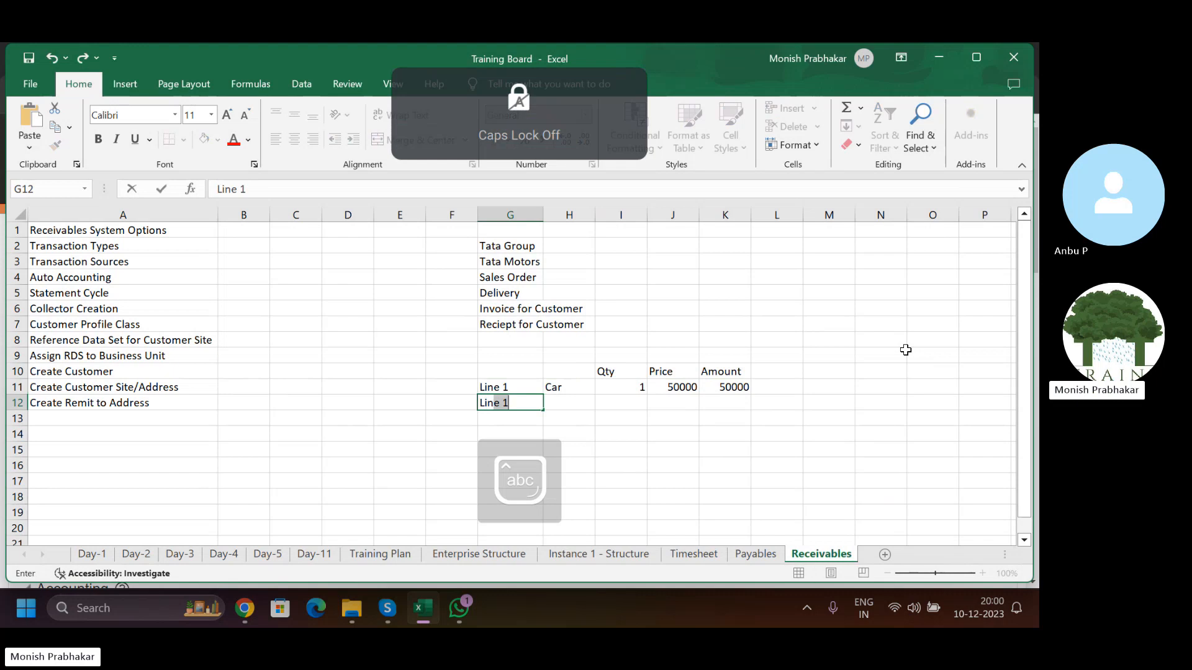
- Enter Car Cover as the item of Line 2 in H12
{"action": "key", "text": "Tab"}
{"action": "key", "text": "Caps_Lock"}
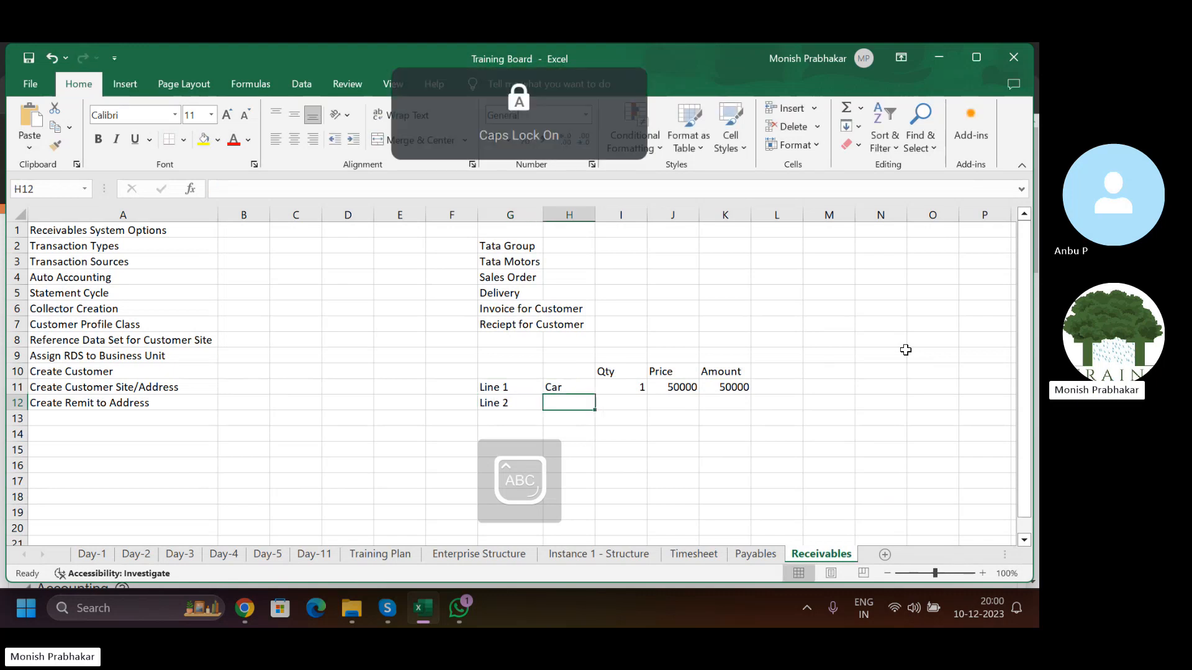
{"action": "type", "text": "C"}
{"action": "key", "text": "Caps_Lock"}
{"action": "type", "text": "ar"}
{"action": "key", "text": "Caps_Lock"}
{"action": "type", "text": "C"}
{"action": "key", "text": "Caps_Lock"}
{"action": "type", "text": "over"}
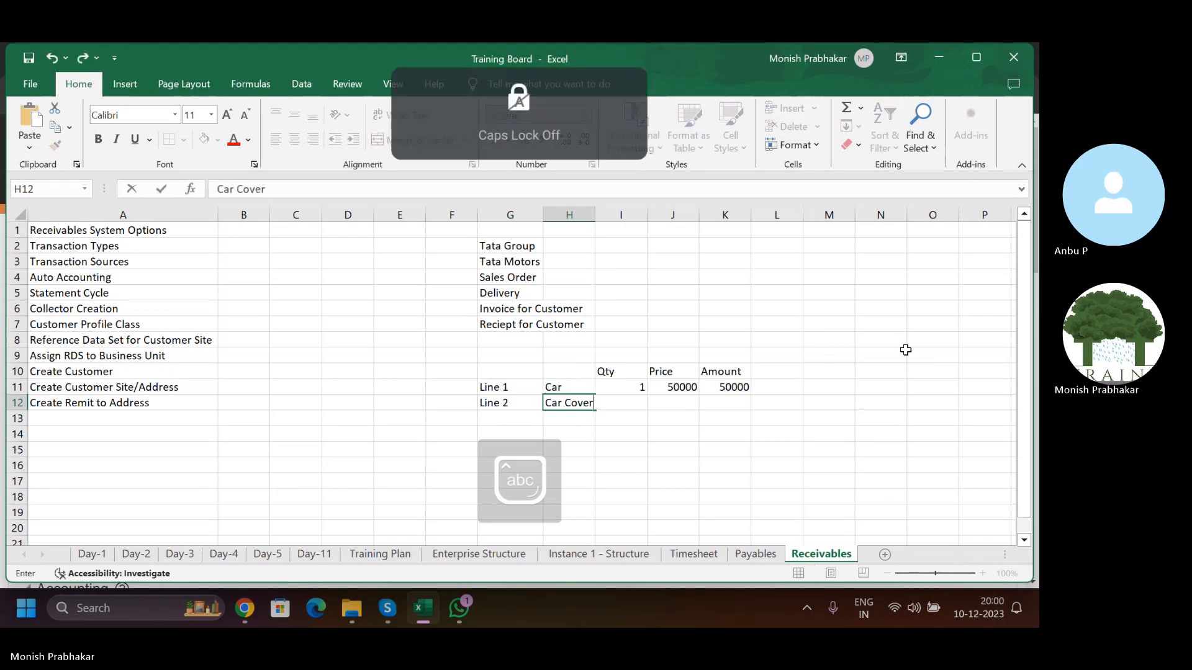
- Give the Car Cover line quantity 1 and price 500, and fill the amount formula down into K12
{"action": "key", "text": "Tab"}
{"action": "type", "text": "1"}
{"action": "key", "text": "Tab"}
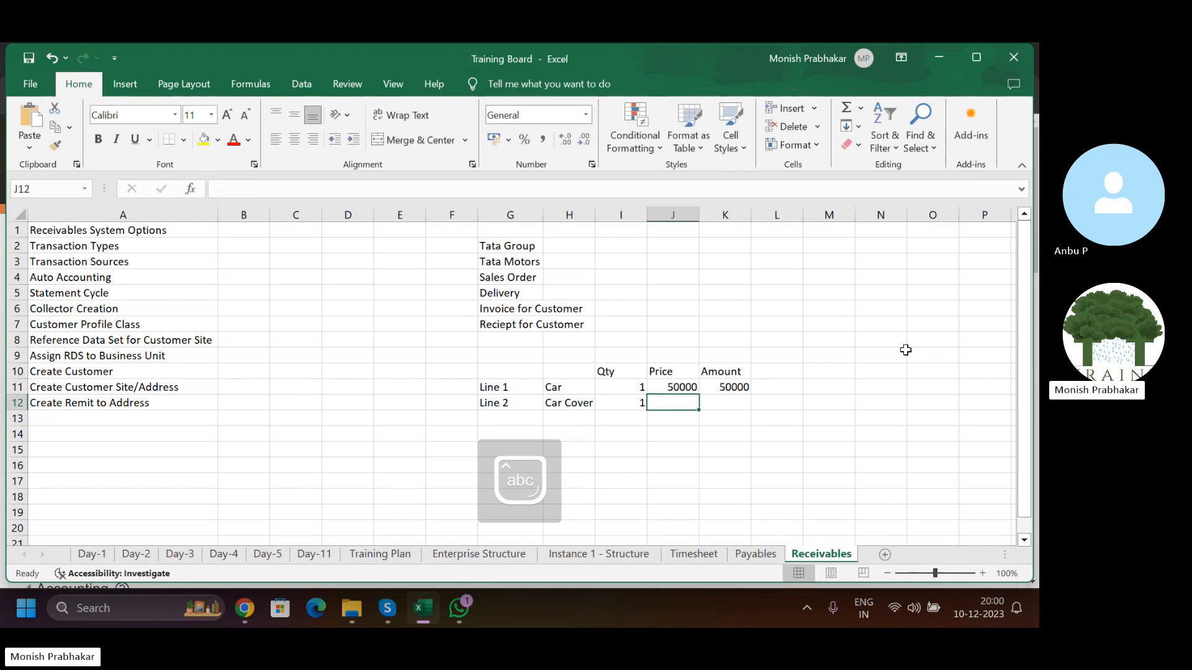
{"action": "type", "text": "500"}
{"action": "key", "text": "Tab"}
{"action": "key", "text": "ctrl+d"}
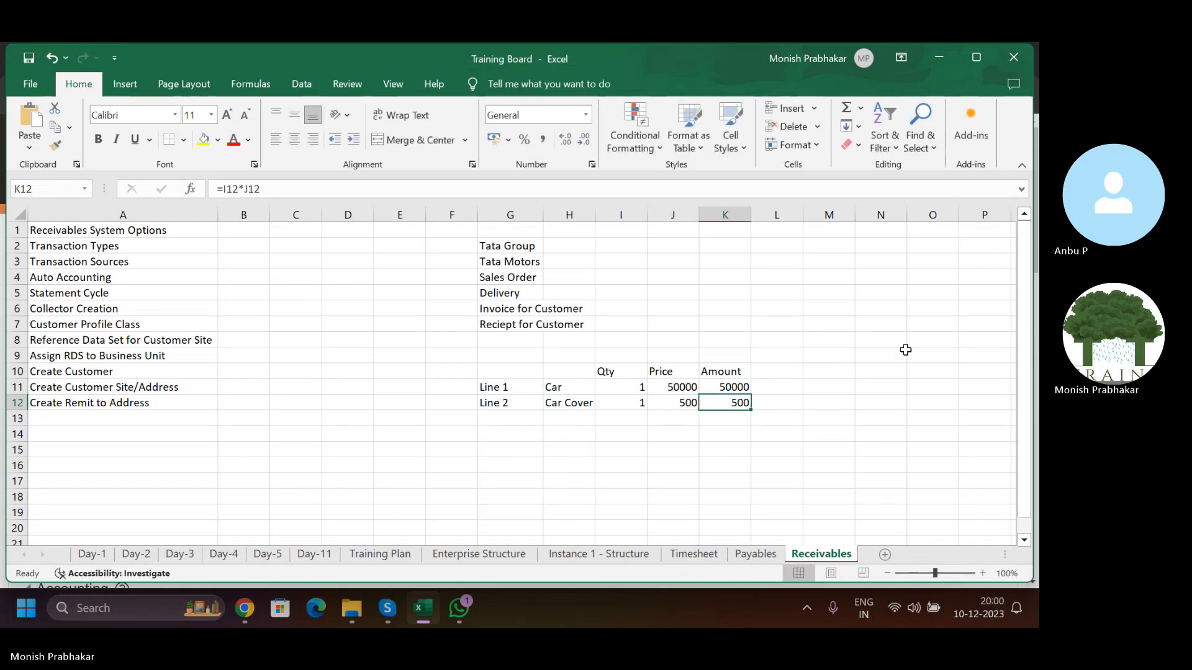
- Total the two line amounts in K14 with =SUM(K11:K12) and format the cell in comma style
{"action": "key", "text": "Down"}
{"action": "key", "text": "Down"}
{"action": "key", "text": "alt+equal"}
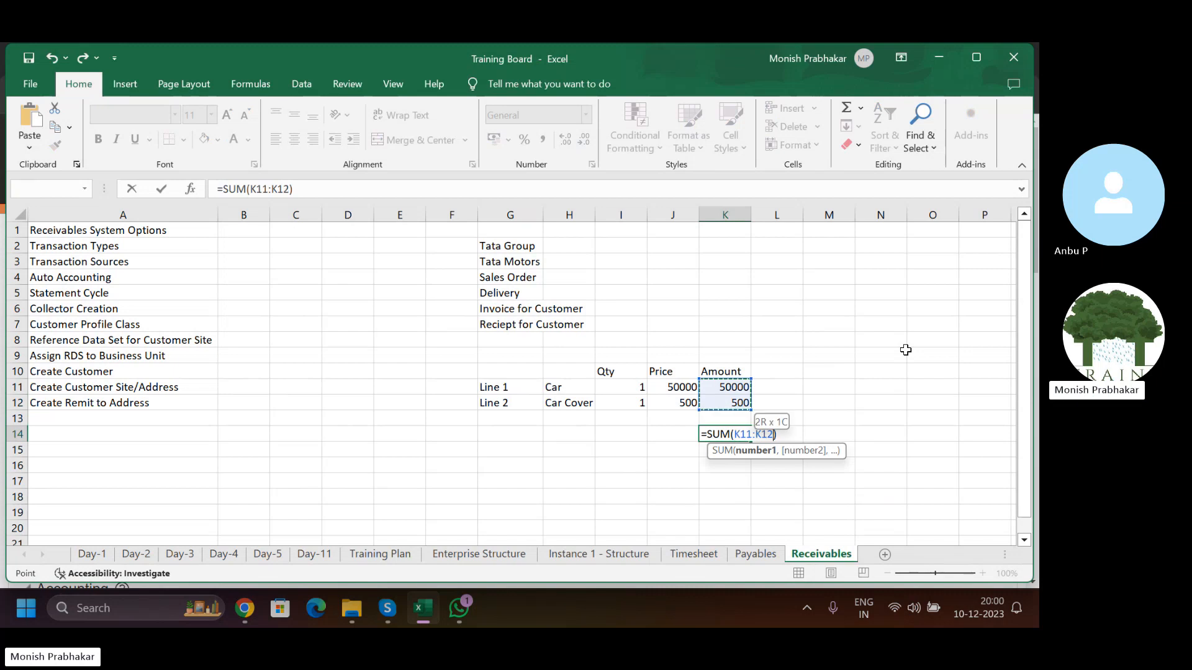
{"action": "key", "text": "Return"}
{"action": "key", "text": "Up"}
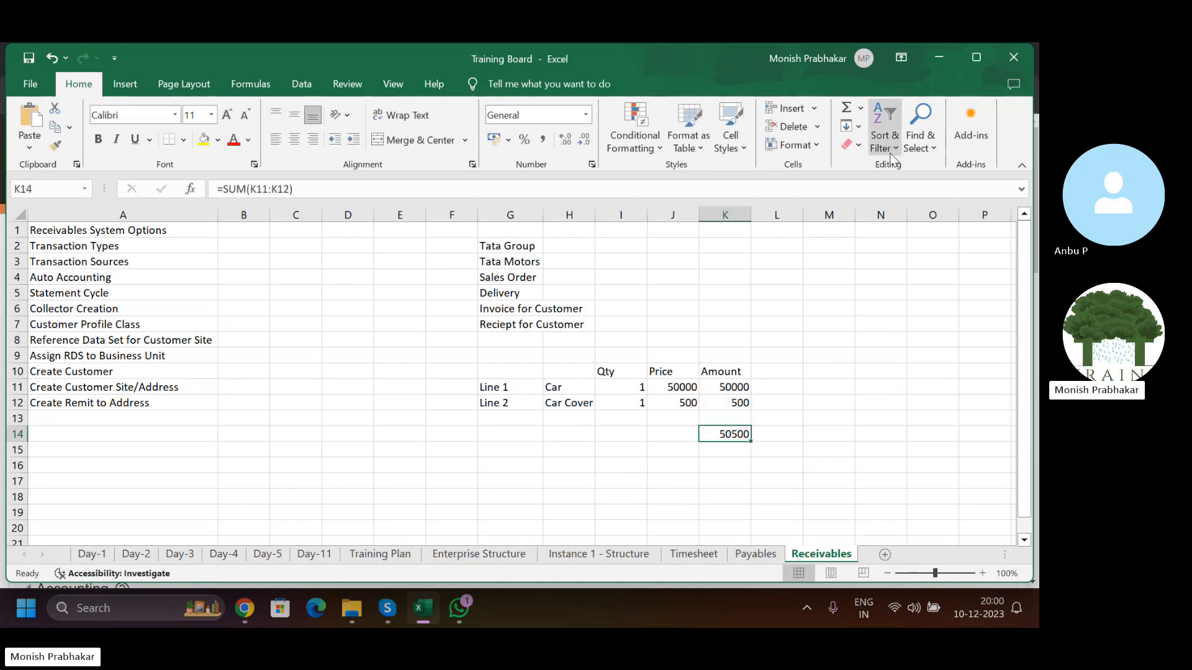
{"action": "left_click", "coordinate": [544, 139]}
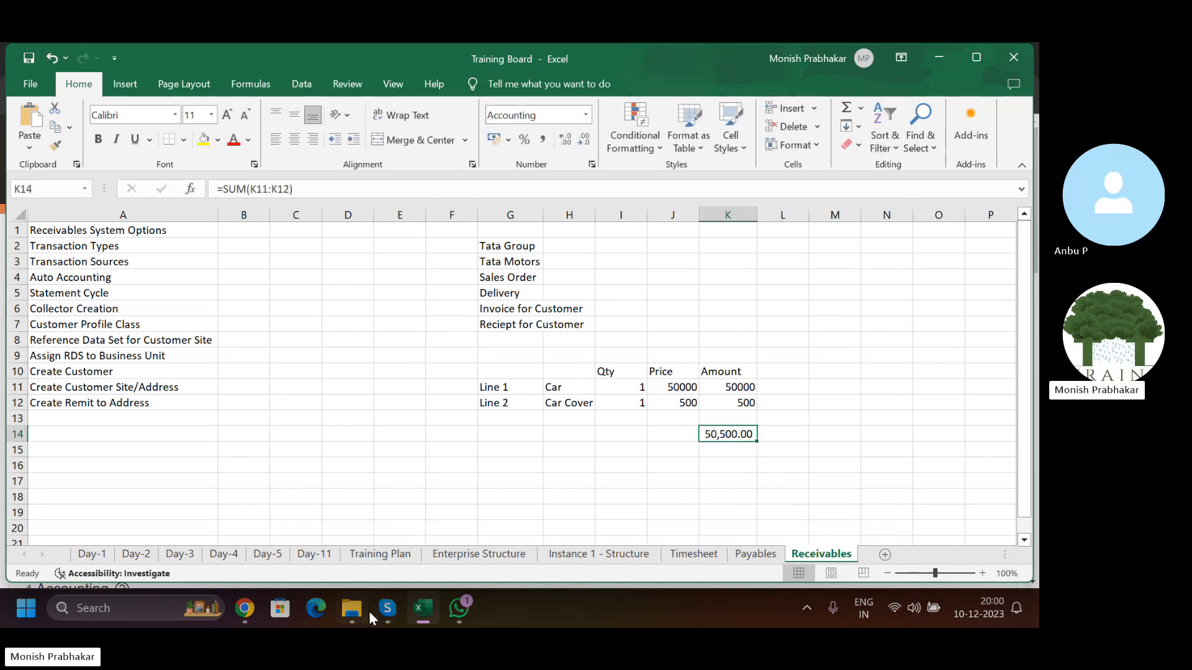
- Examine the Application Rule Set choices on Chrome's Create System Options page against the two invoice lines in the Excel sheet
{"action": "left_click", "coordinate": [245, 608]}
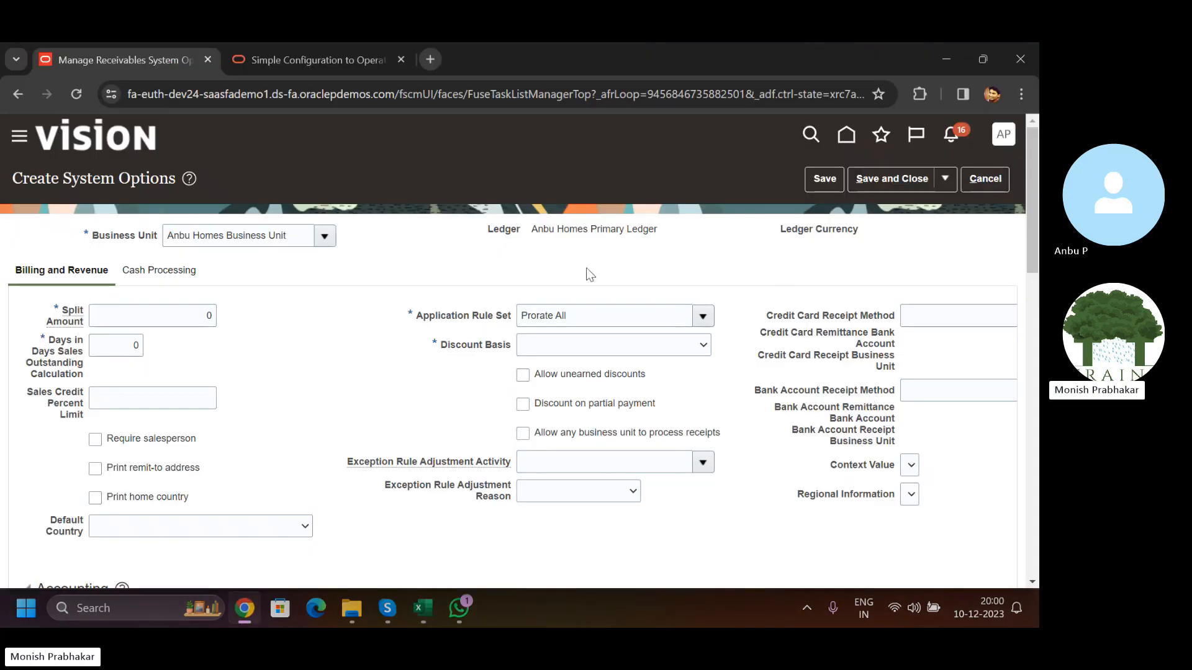
{"action": "left_click_drag", "start_coordinate": [417, 317], "coordinate": [513, 318]}
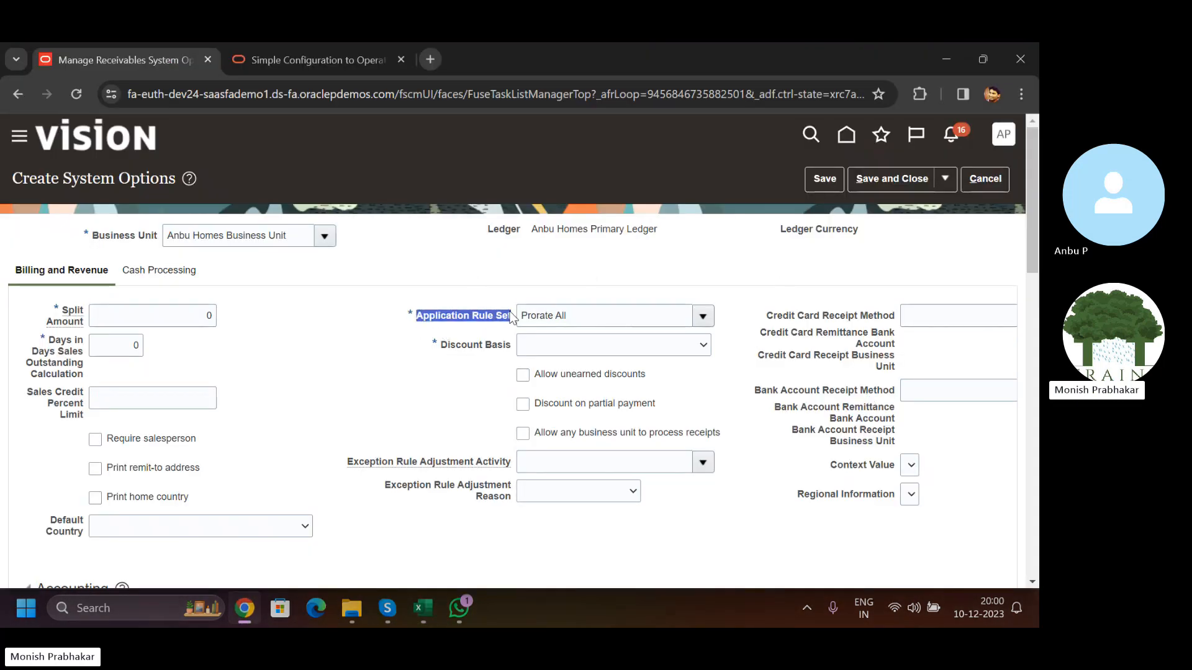
{"action": "left_click", "coordinate": [704, 318]}
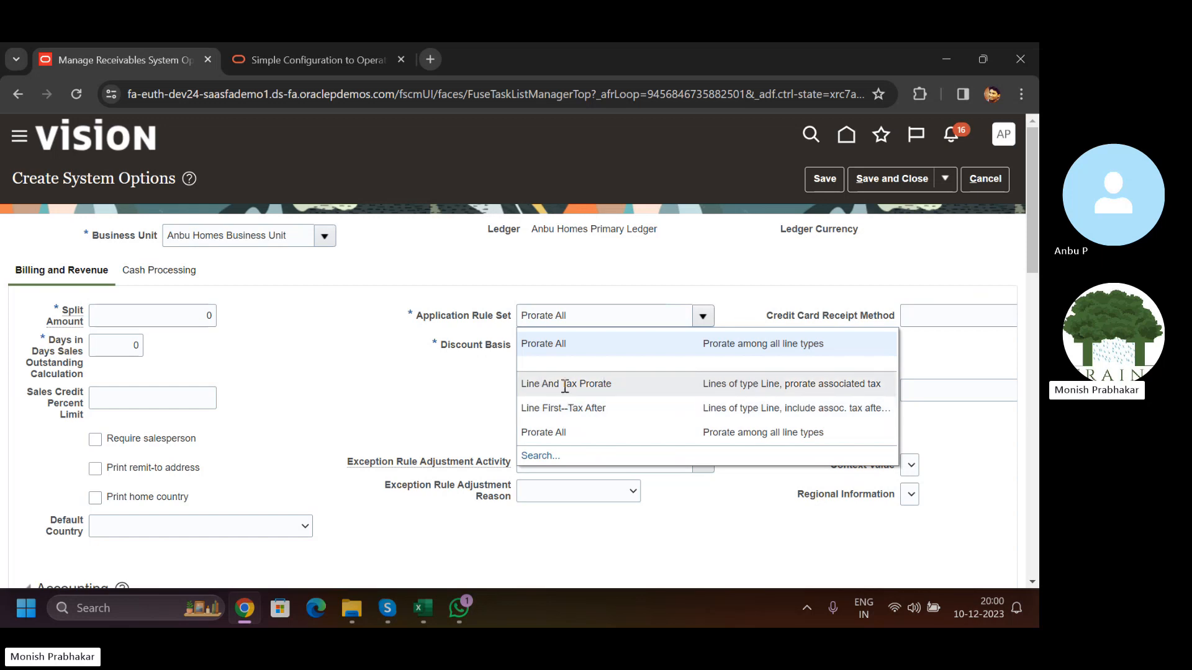
{"action": "left_click", "coordinate": [425, 609]}
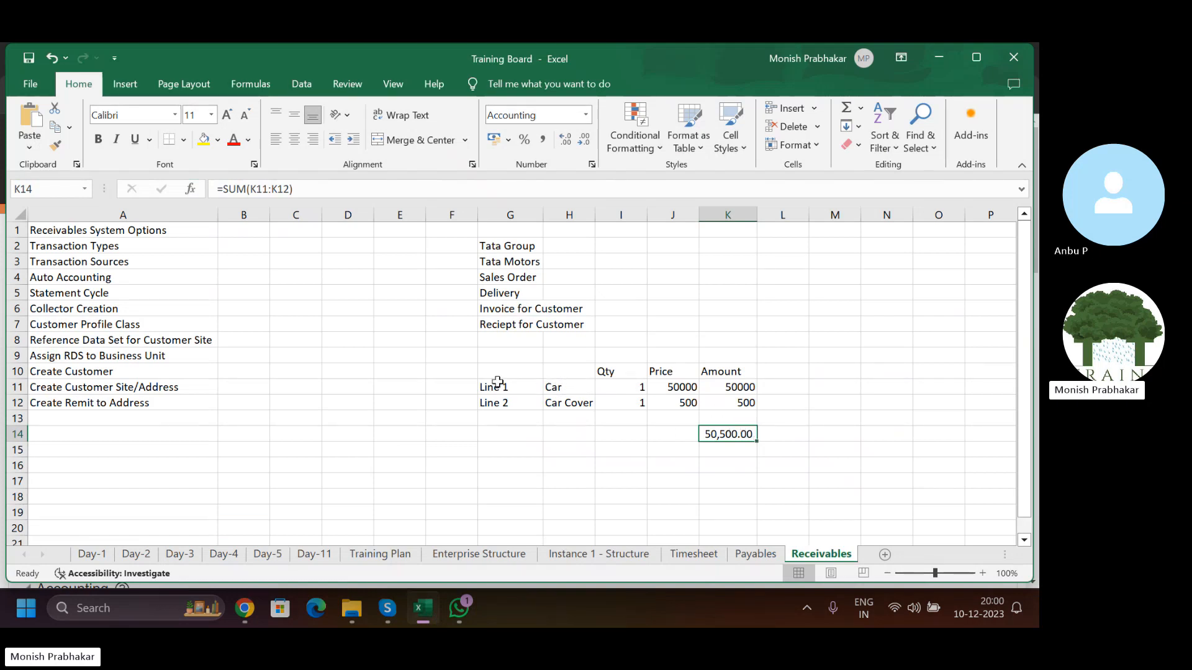
{"action": "left_click_drag", "start_coordinate": [488, 387], "coordinate": [832, 388]}
{"action": "left_click_drag", "start_coordinate": [712, 411], "coordinate": [811, 409]}
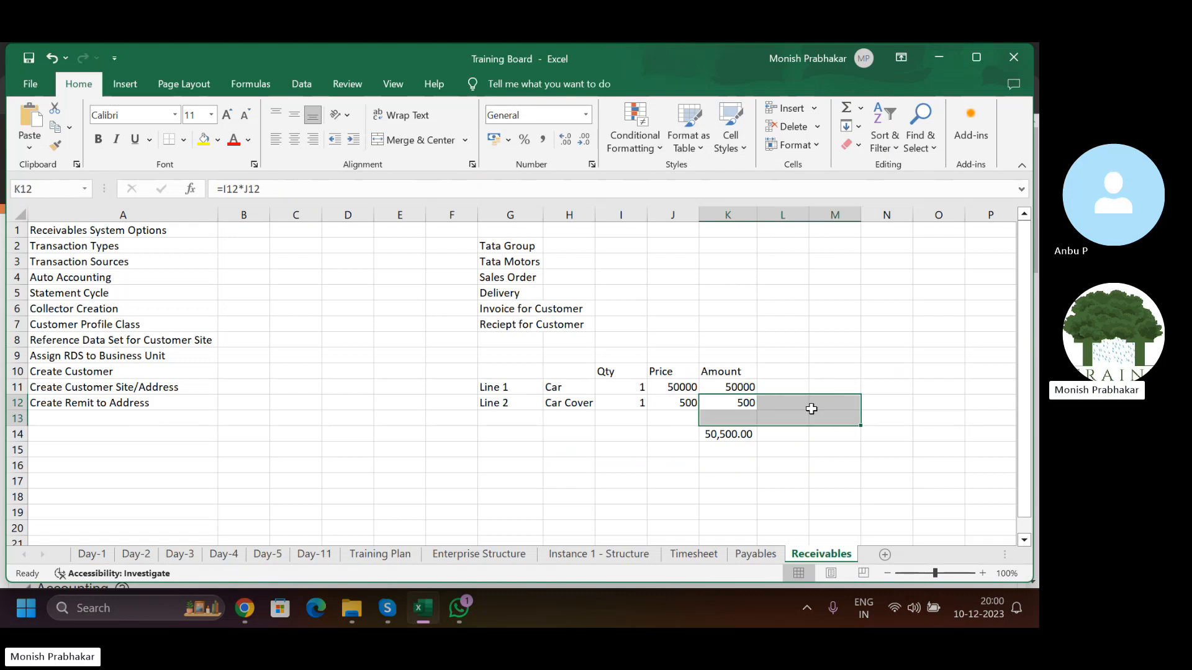
{"action": "left_click_drag", "start_coordinate": [507, 386], "coordinate": [797, 393]}
{"action": "left_click_drag", "start_coordinate": [492, 405], "coordinate": [752, 404]}
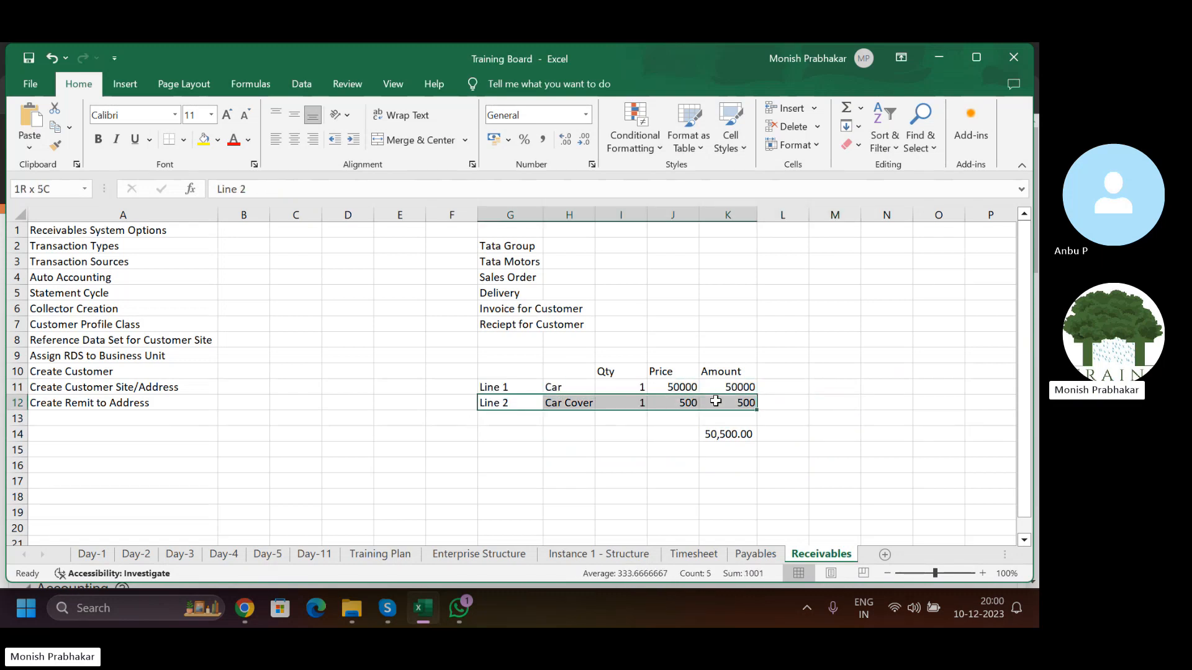
- Switch to Chrome, try Line And Tax Prorate as the Application Rule Set and set it back to Prorate All
{"action": "key", "text": "alt+Tab"}
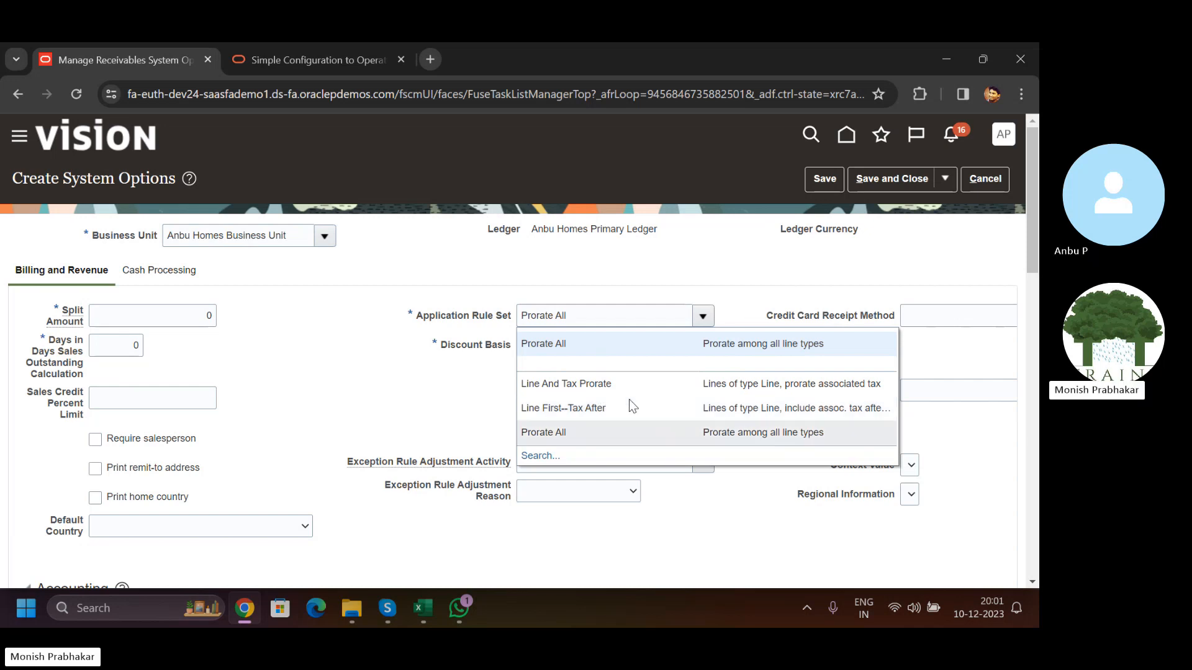
{"action": "left_click_drag", "start_coordinate": [416, 316], "coordinate": [507, 316]}
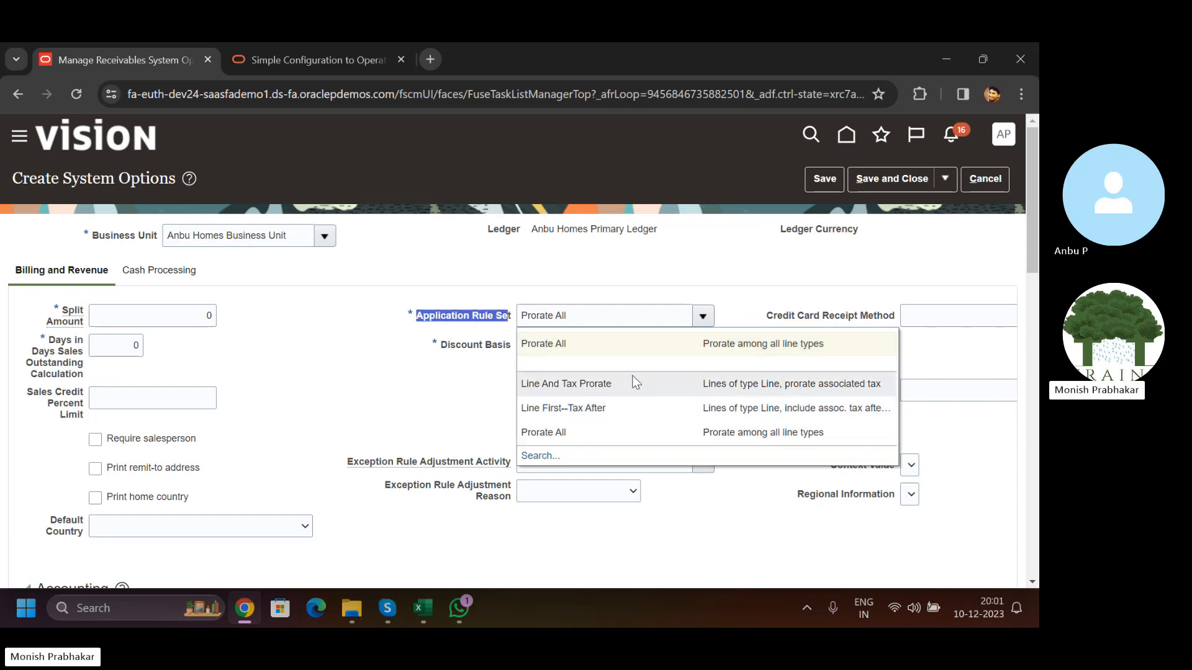
{"action": "left_click", "coordinate": [563, 386]}
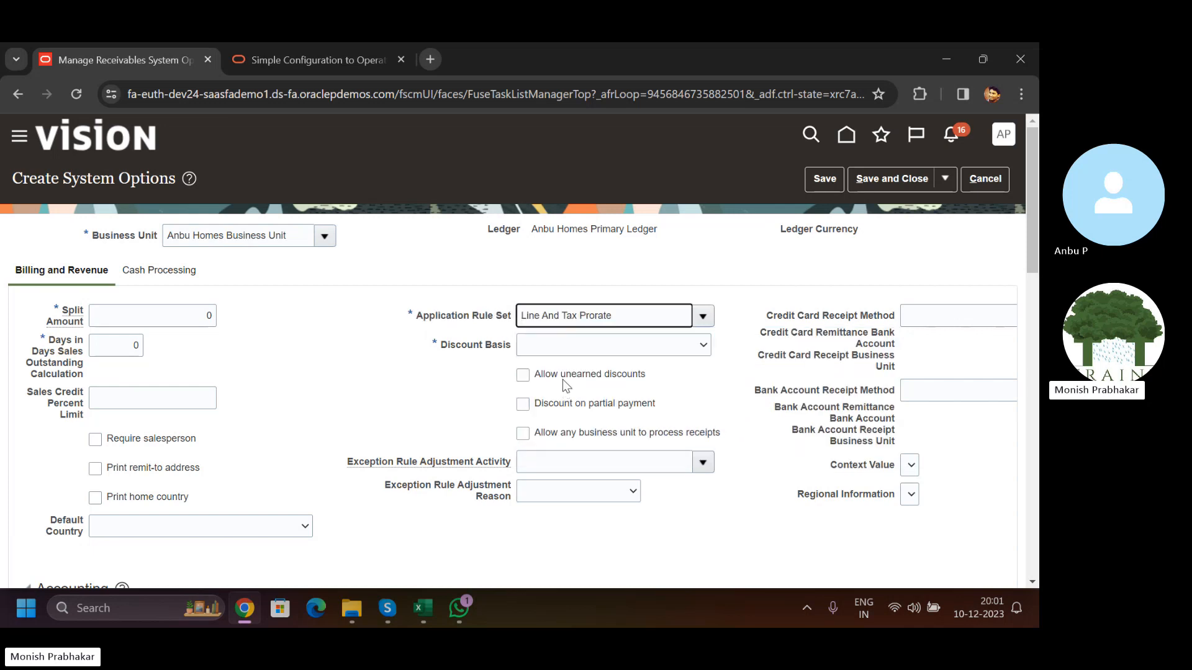
{"action": "left_click", "coordinate": [703, 315]}
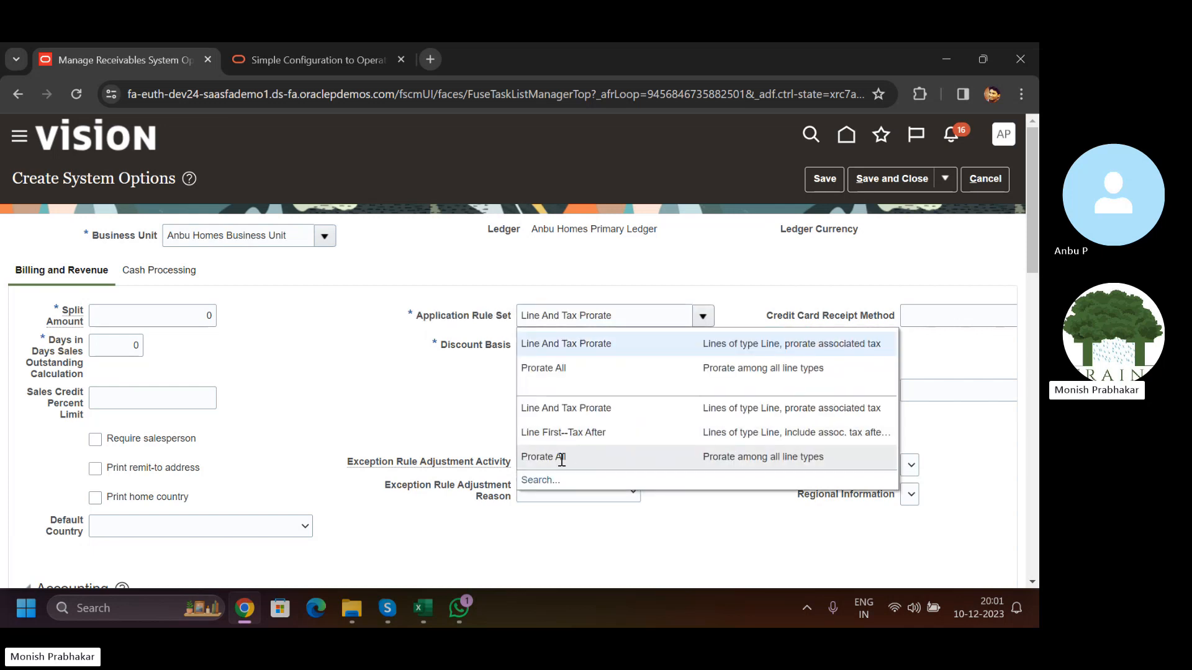
{"action": "left_click", "coordinate": [562, 457]}
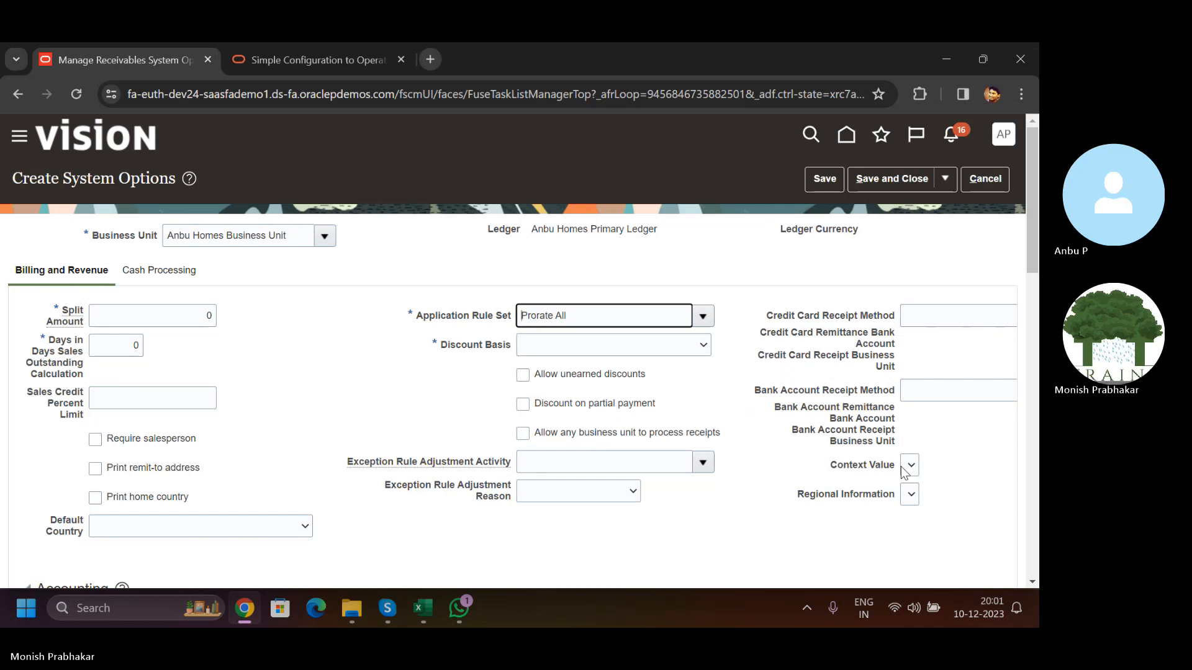
- Review the available Discount Basis choices without selecting one
{"action": "left_click", "coordinate": [618, 353]}
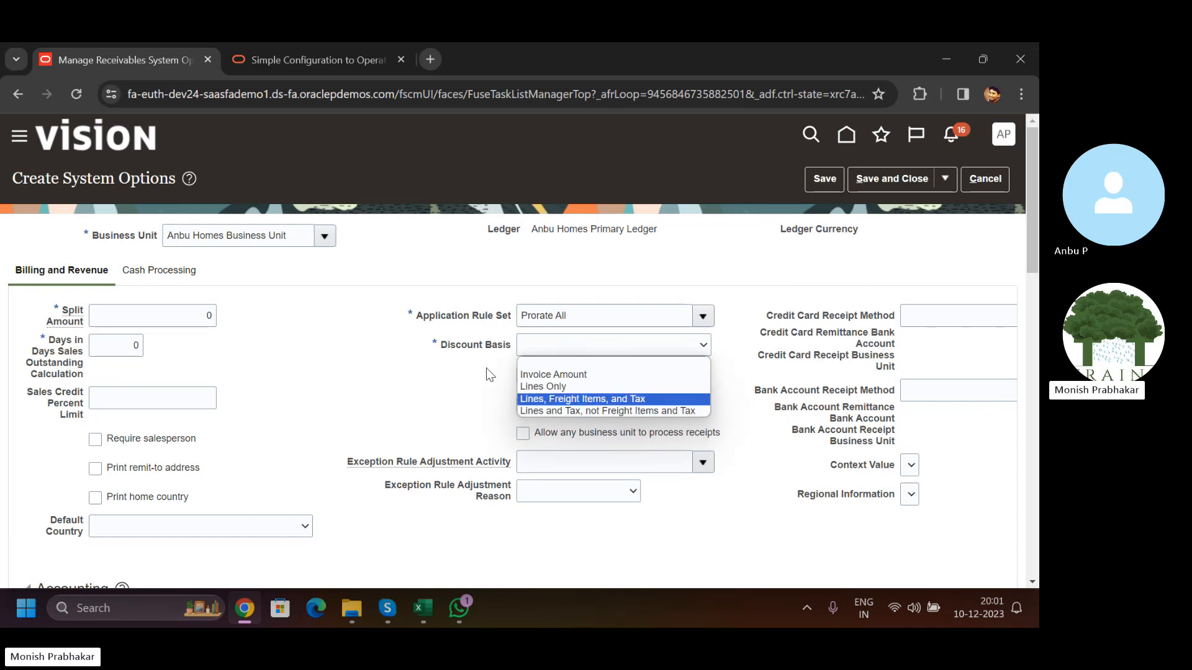
{"action": "left_click", "coordinate": [455, 380]}
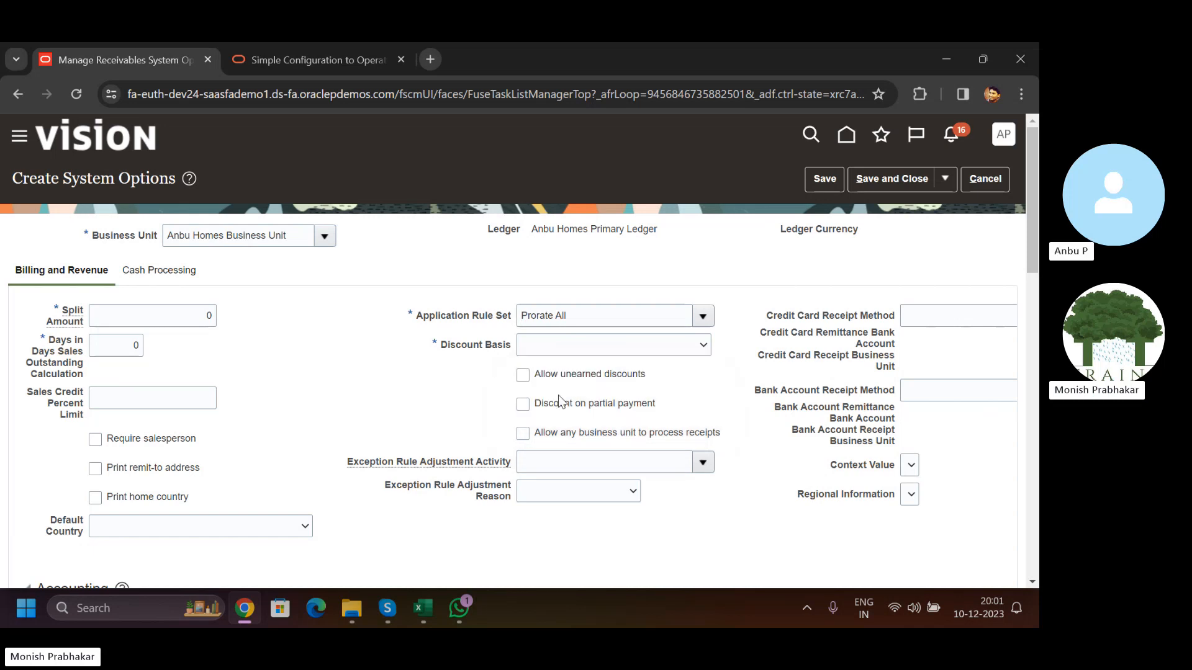
- Switch to Excel and highlight the invoice total in K14 with a yellow fill
{"action": "key", "text": "alt+Tab"}
{"action": "left_click_drag", "start_coordinate": [511, 372], "coordinate": [738, 434]}
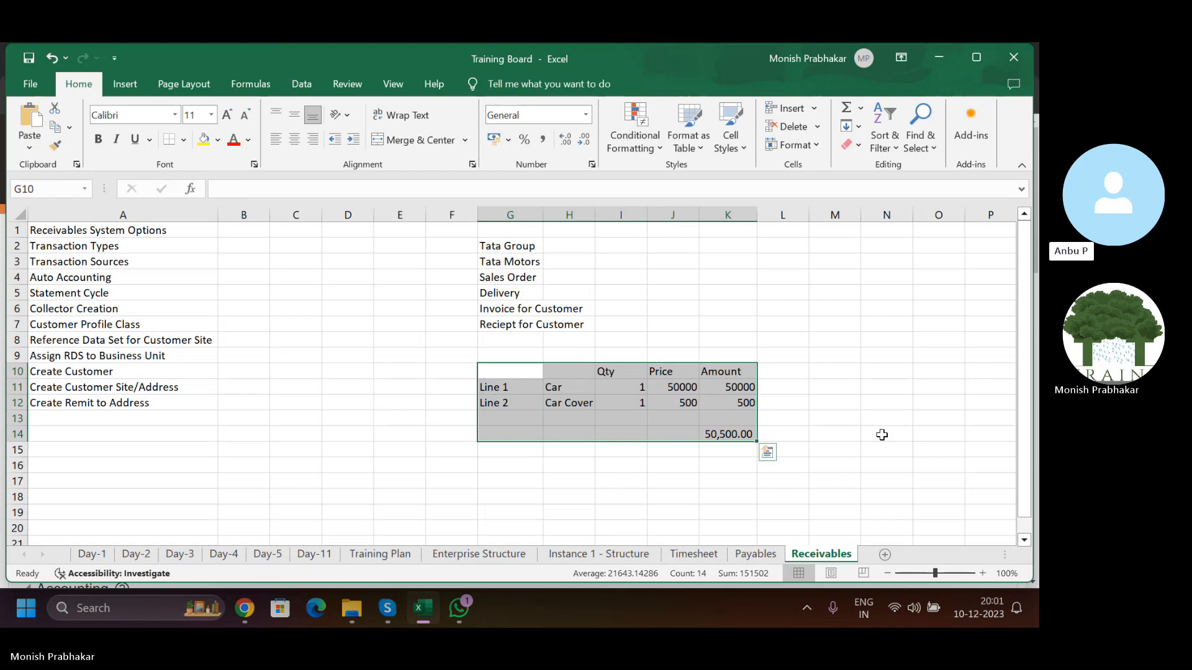
{"action": "left_click", "coordinate": [720, 433]}
{"action": "left_click", "coordinate": [204, 140]}
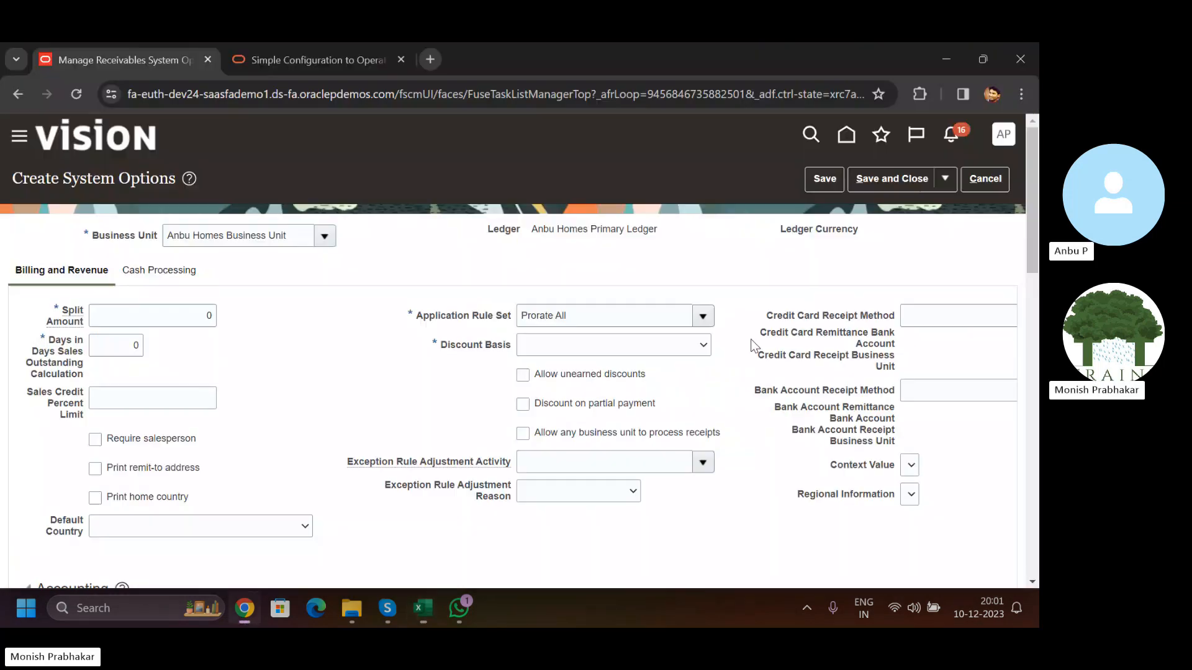
- Compare the Discount Basis choices in Chrome with the Line 1 row and the invoice total in Excel
{"action": "key", "text": "alt+Tab"}
{"action": "left_click", "coordinate": [698, 348]}
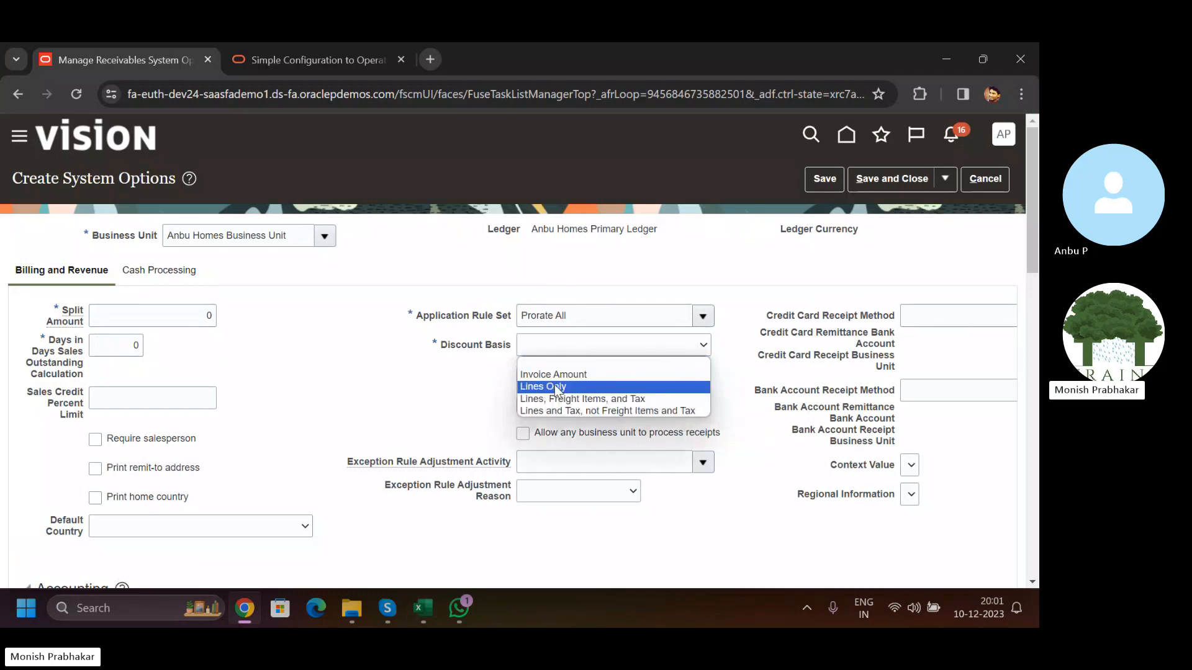
{"action": "key", "text": "alt+Tab"}
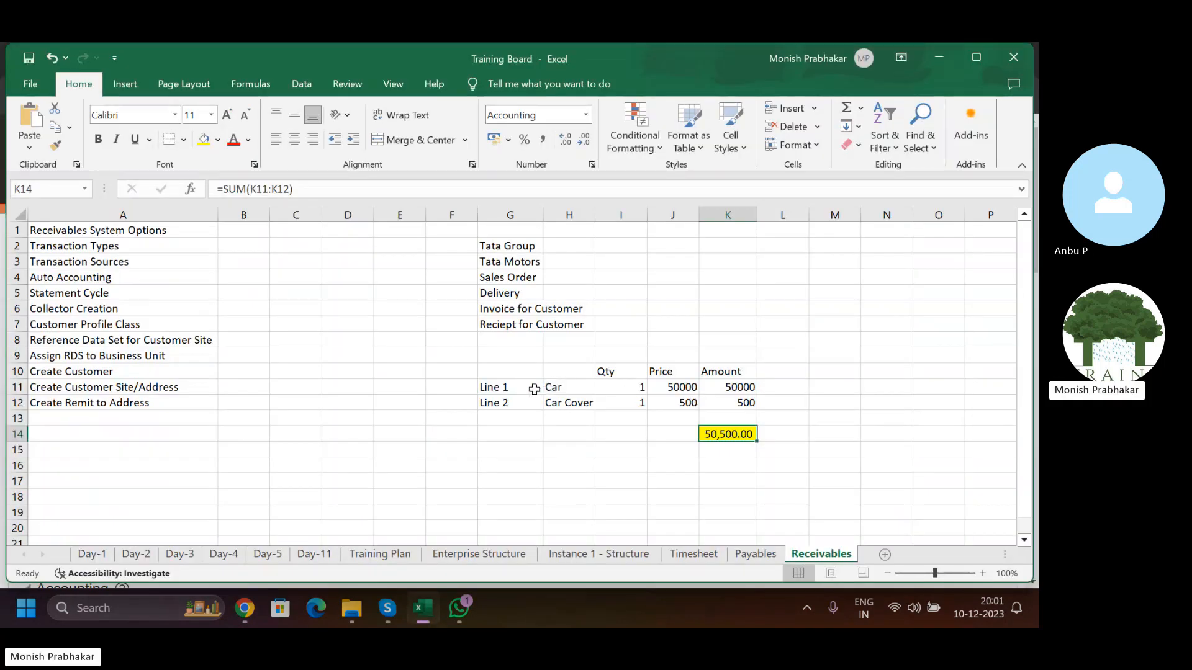
{"action": "left_click_drag", "start_coordinate": [505, 385], "coordinate": [745, 388]}
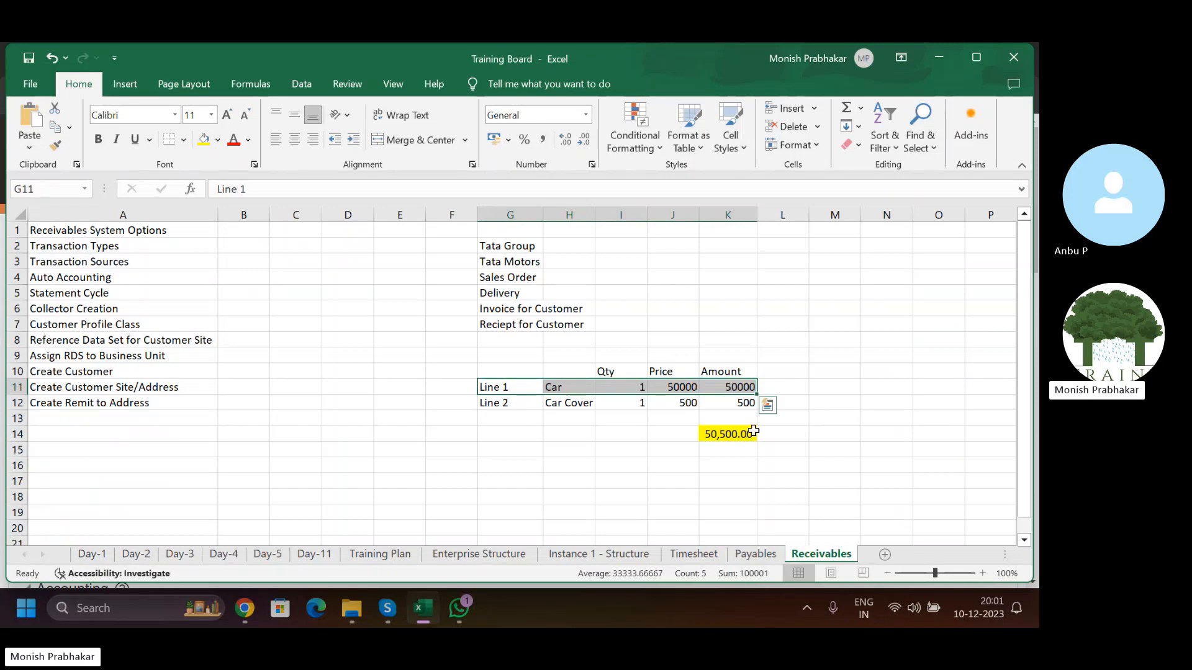
{"action": "left_click", "coordinate": [720, 434]}
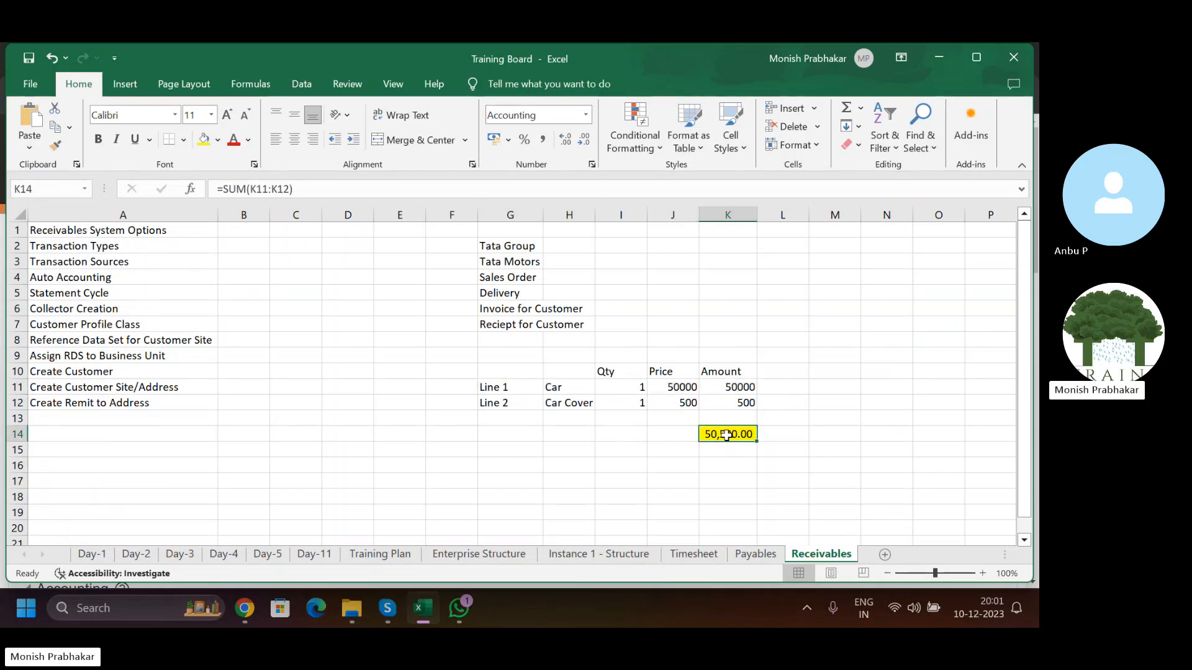
- Switch to Chrome and set the Discount Basis to Invoice Amount
{"action": "key", "text": "alt+Tab"}
{"action": "left_click", "coordinate": [613, 344]}
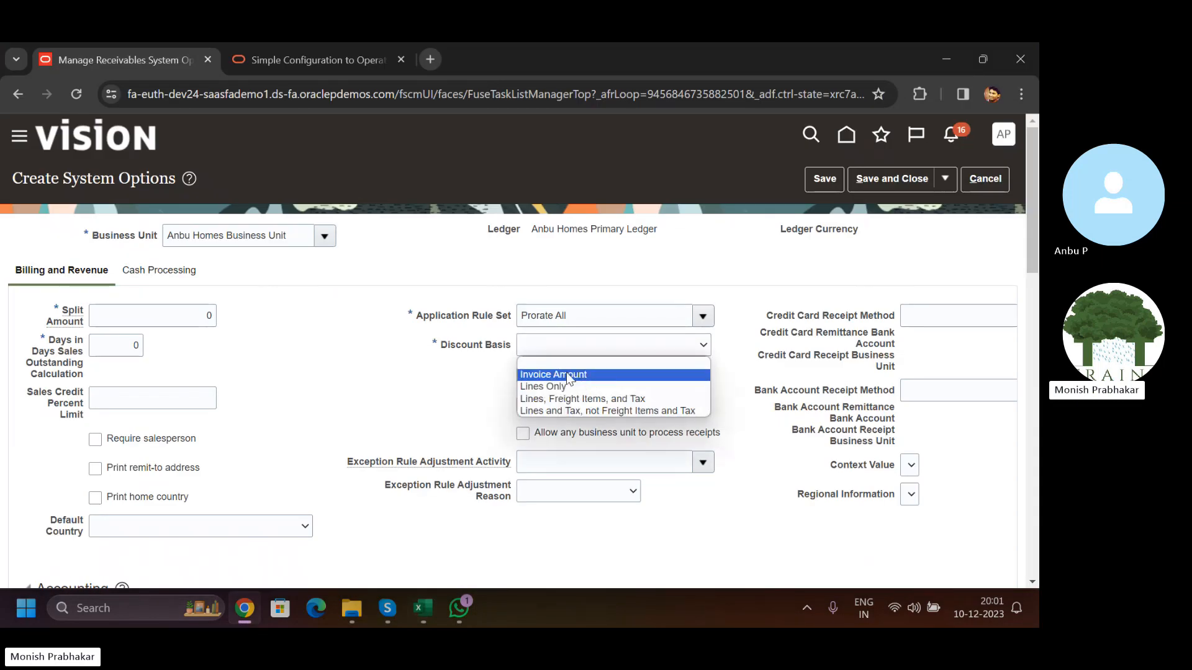
{"action": "left_click", "coordinate": [567, 376]}
- Switch to Excel and enter a 10% discount rate in J15, below the invoice lines
{"action": "key", "text": "alt+Tab"}
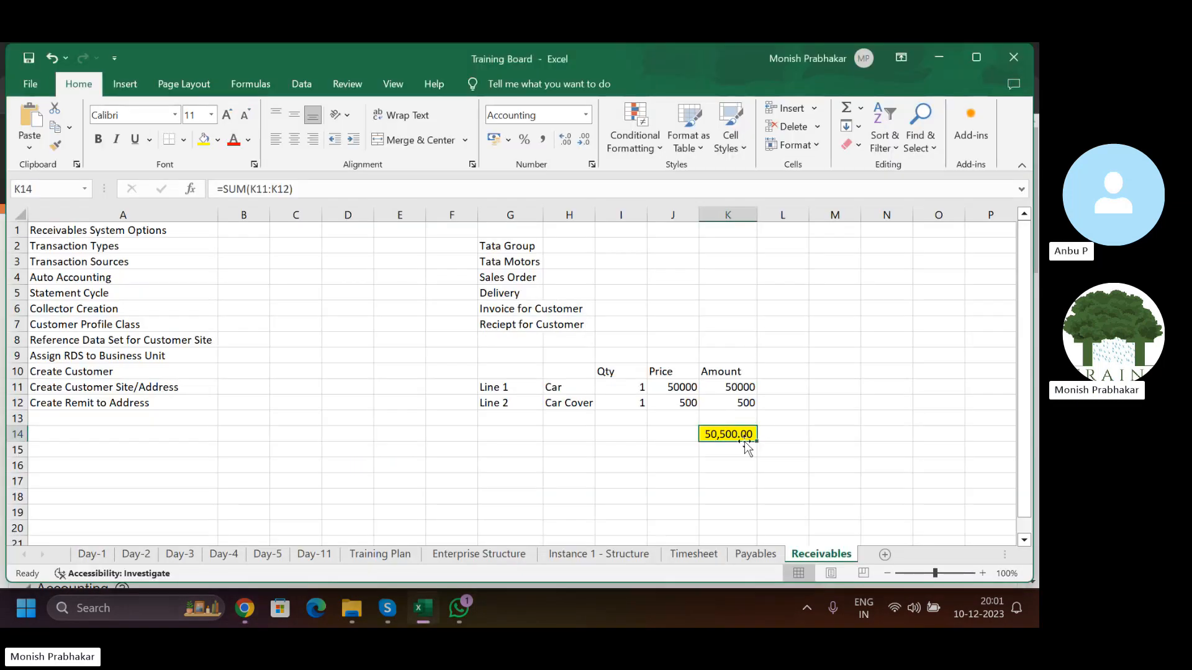
{"action": "left_click", "coordinate": [660, 452]}
{"action": "type", "text": "10"}
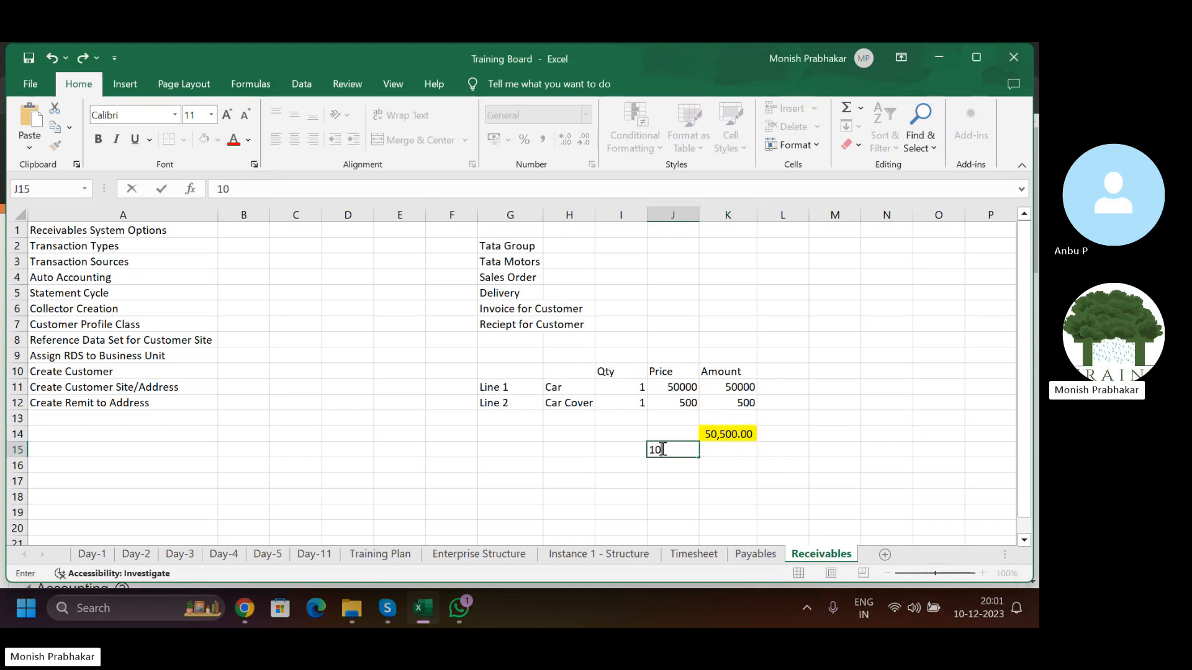
{"action": "type", "text": "%"}
{"action": "key", "text": "Tab"}
- Calculate the discount on the invoice total in K15 with the formula =K14*J15
{"action": "type", "text": "="}
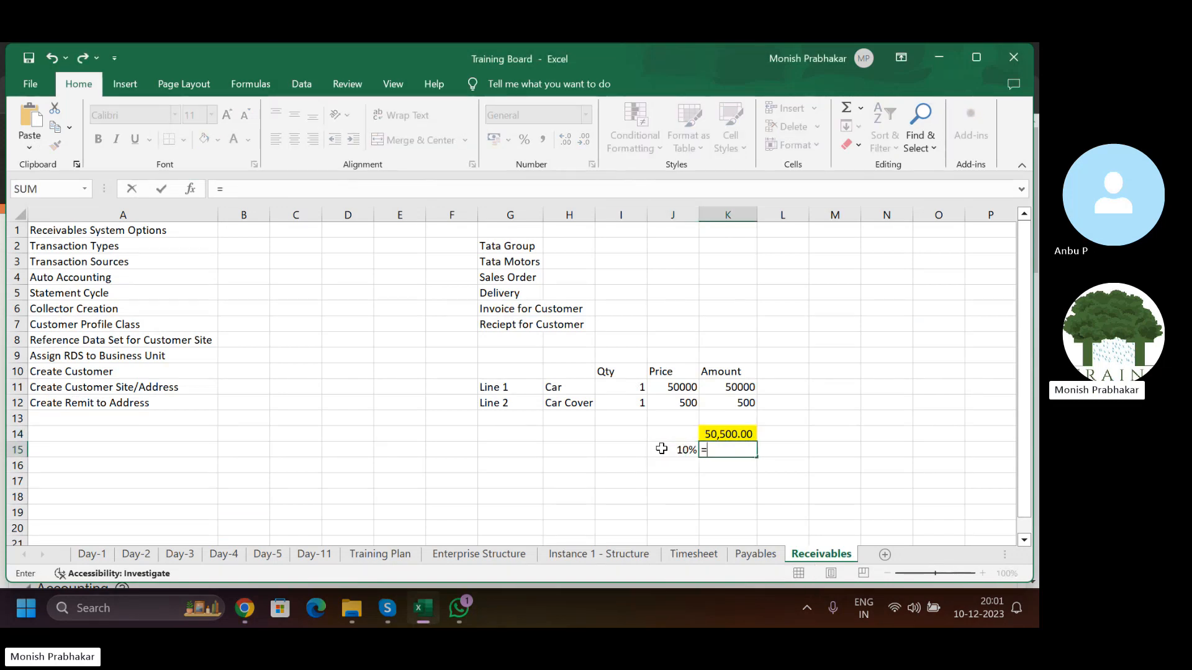
{"action": "key", "text": "Up"}
{"action": "type", "text": "*"}
{"action": "left_click", "coordinate": [661, 448]}
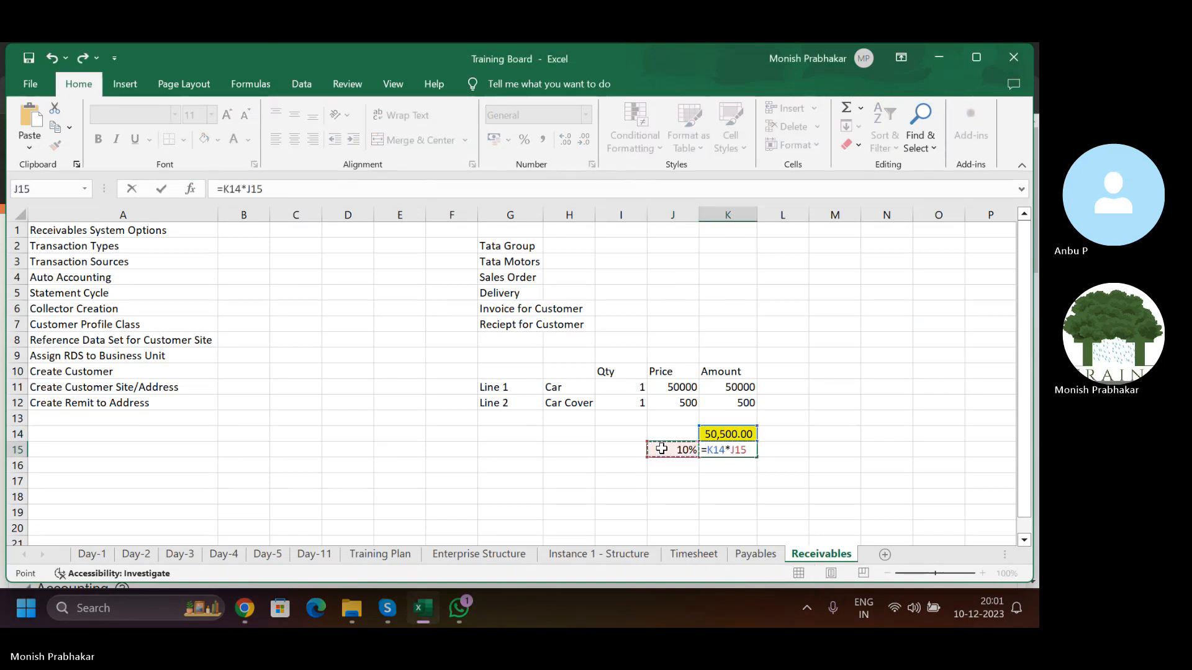
{"action": "key", "text": "Return"}
{"action": "left_click", "coordinate": [661, 448]}
{"action": "key", "text": "Right"}
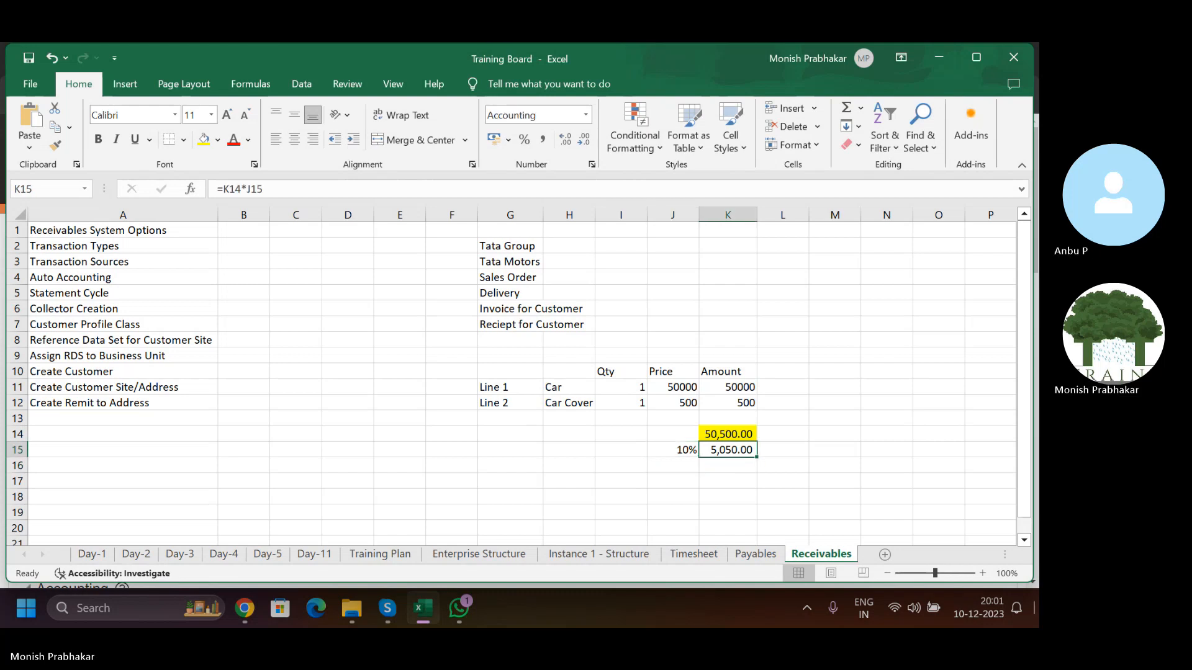
{"action": "left_click", "coordinate": [723, 438]}
{"action": "left_click", "coordinate": [723, 451]}
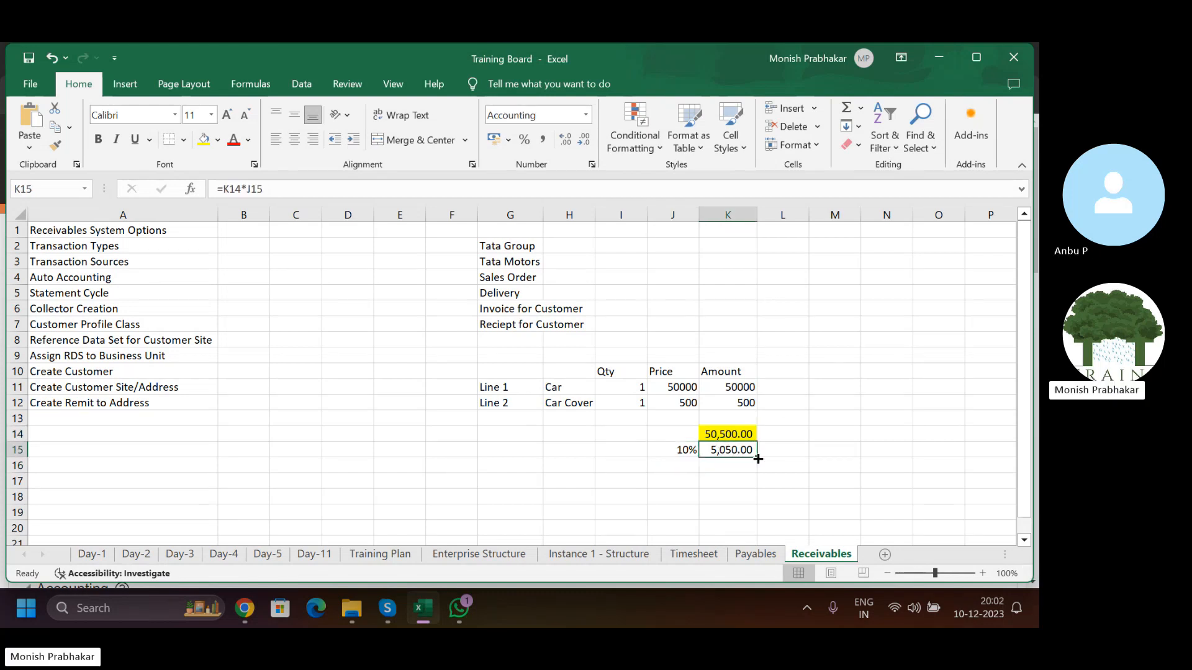
- Set the Discount Basis to Lines Only in Chrome and return to the invoice example in Excel
{"action": "key", "text": "alt+Tab"}
{"action": "left_click", "coordinate": [590, 344]}
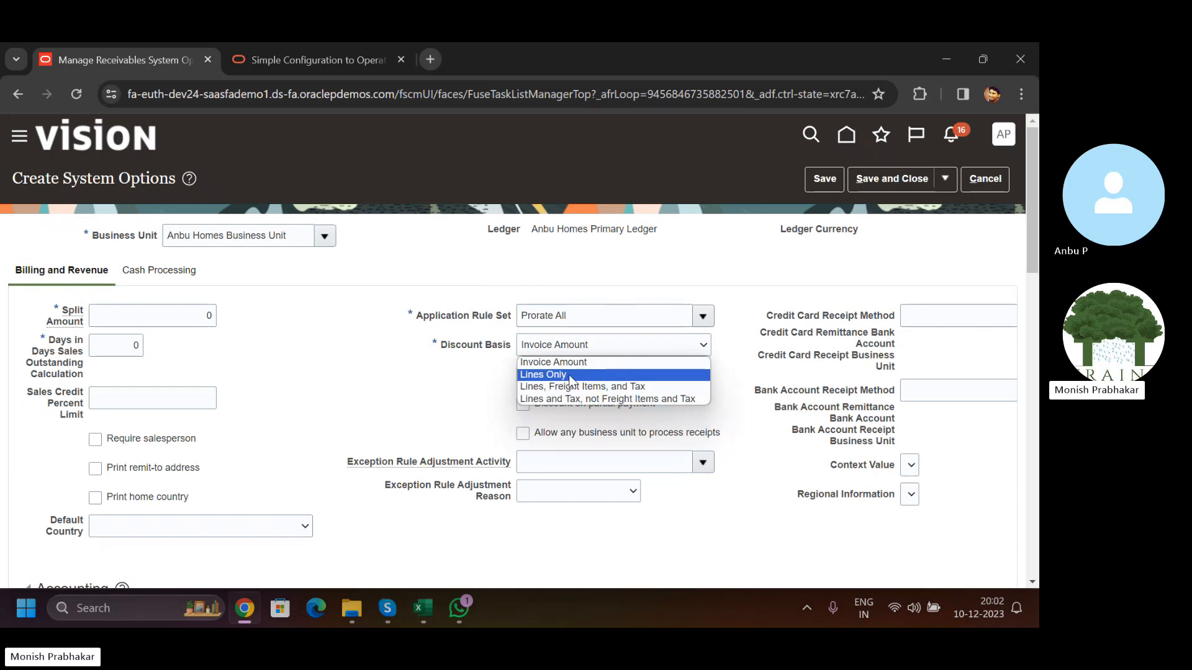
{"action": "left_click", "coordinate": [596, 377]}
{"action": "key", "text": "alt+Tab"}
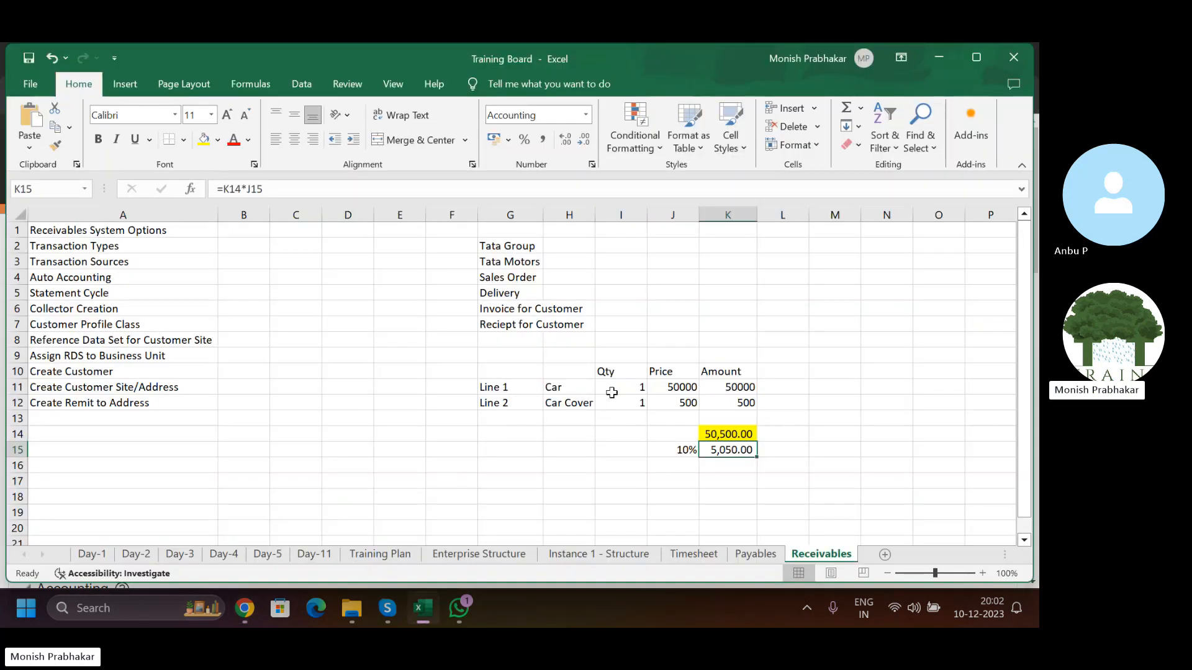
- Compare the two invoice lines with the available Discount Basis options in Chrome, returning to Excel without changing the selection
{"action": "left_click_drag", "start_coordinate": [493, 388], "coordinate": [728, 402]}
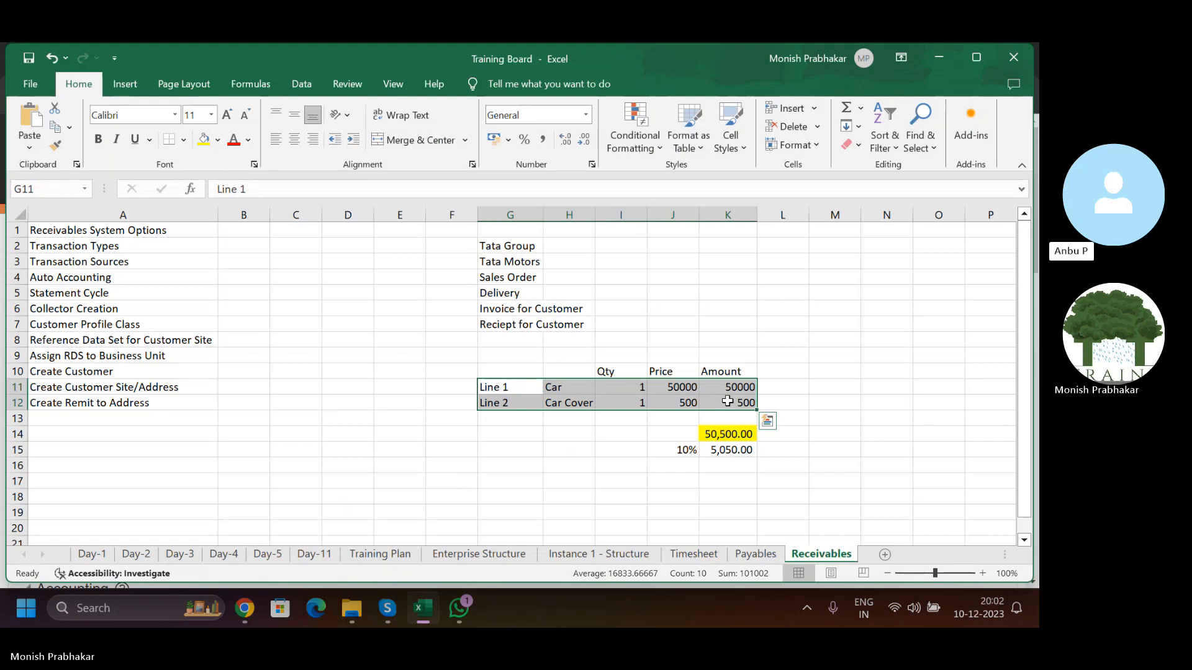
{"action": "key", "text": "alt+Tab"}
{"action": "left_click", "coordinate": [567, 349]}
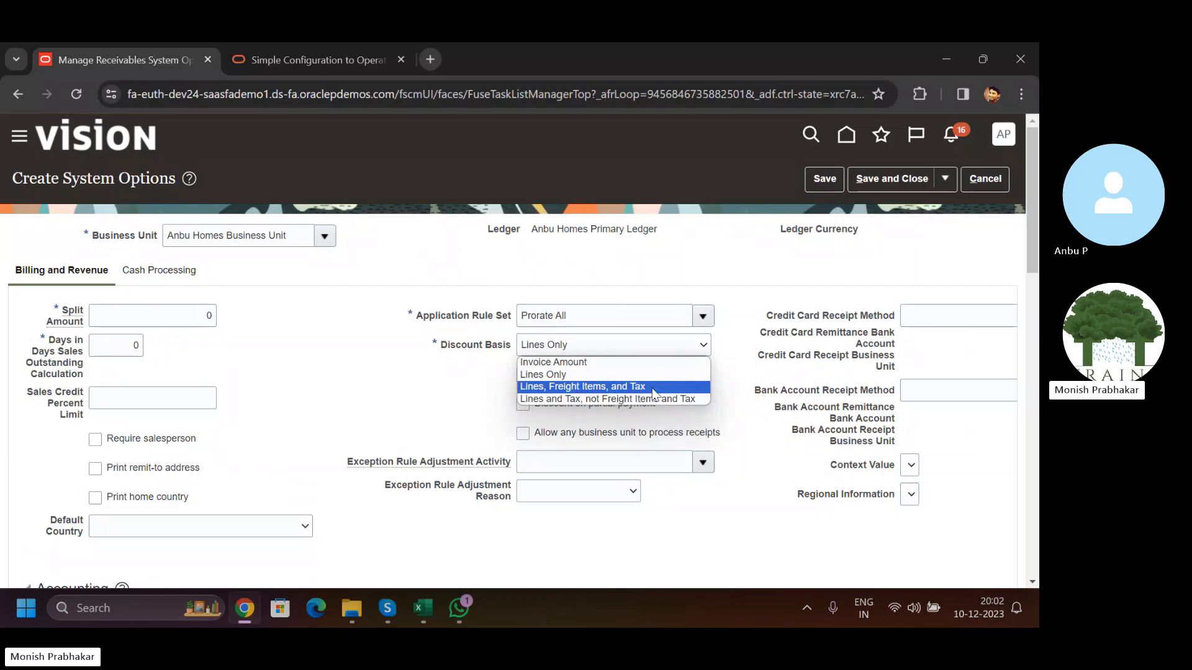
{"action": "key", "text": "alt+Tab"}
{"action": "left_click", "coordinate": [562, 419]}
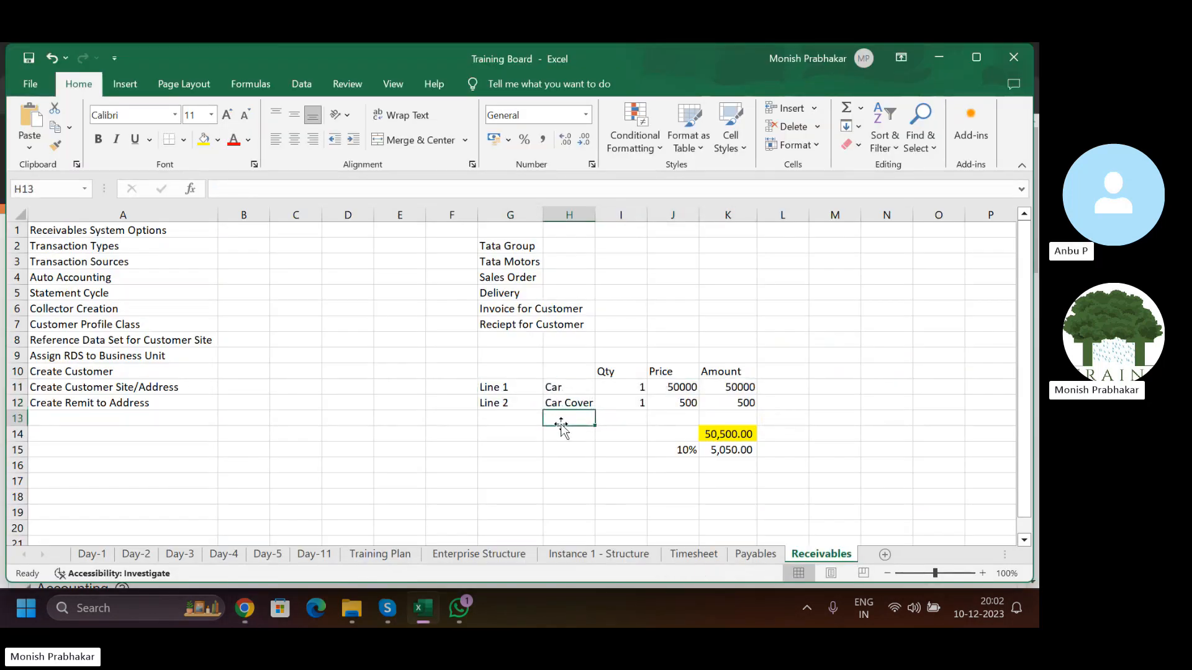
- Examine the Car Cover line in row 12 in relation to the whole invoice example and its discount
{"action": "left_click_drag", "start_coordinate": [492, 402], "coordinate": [683, 403]}
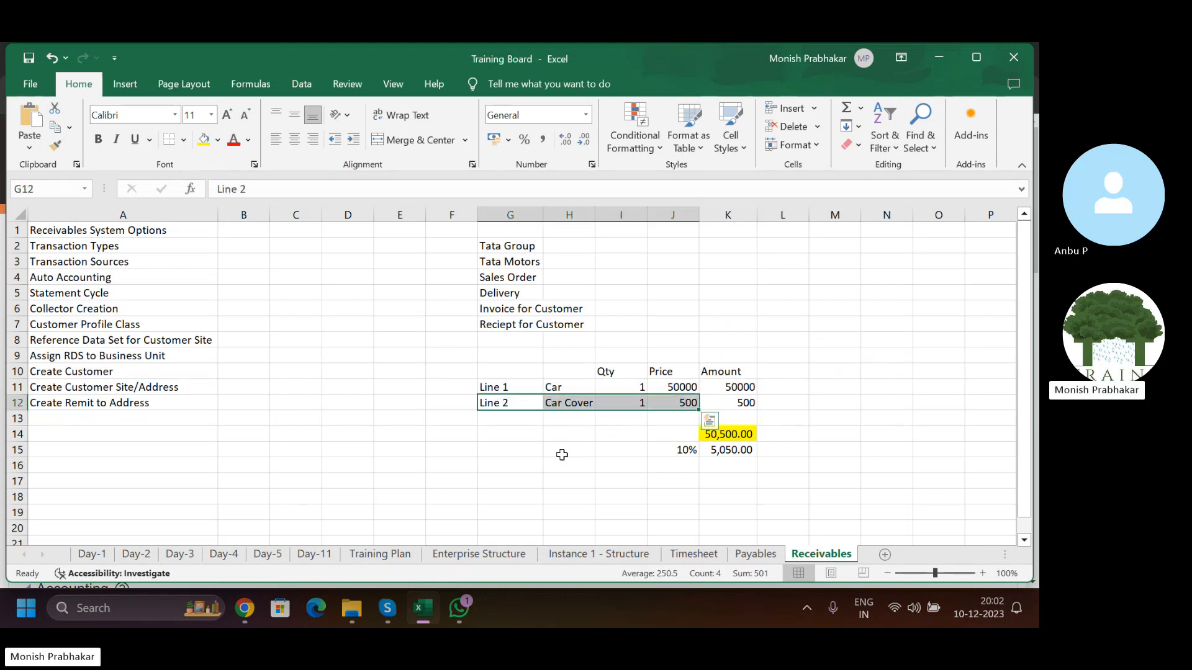
{"action": "left_click_drag", "start_coordinate": [500, 386], "coordinate": [748, 448]}
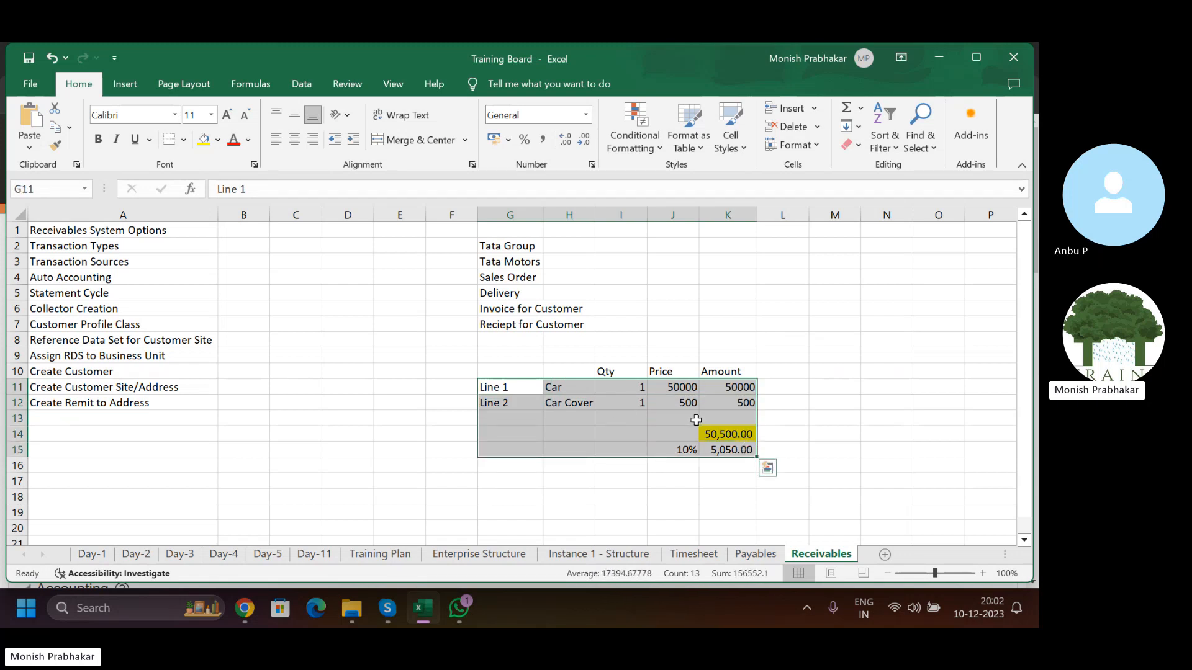
{"action": "left_click", "coordinate": [553, 357]}
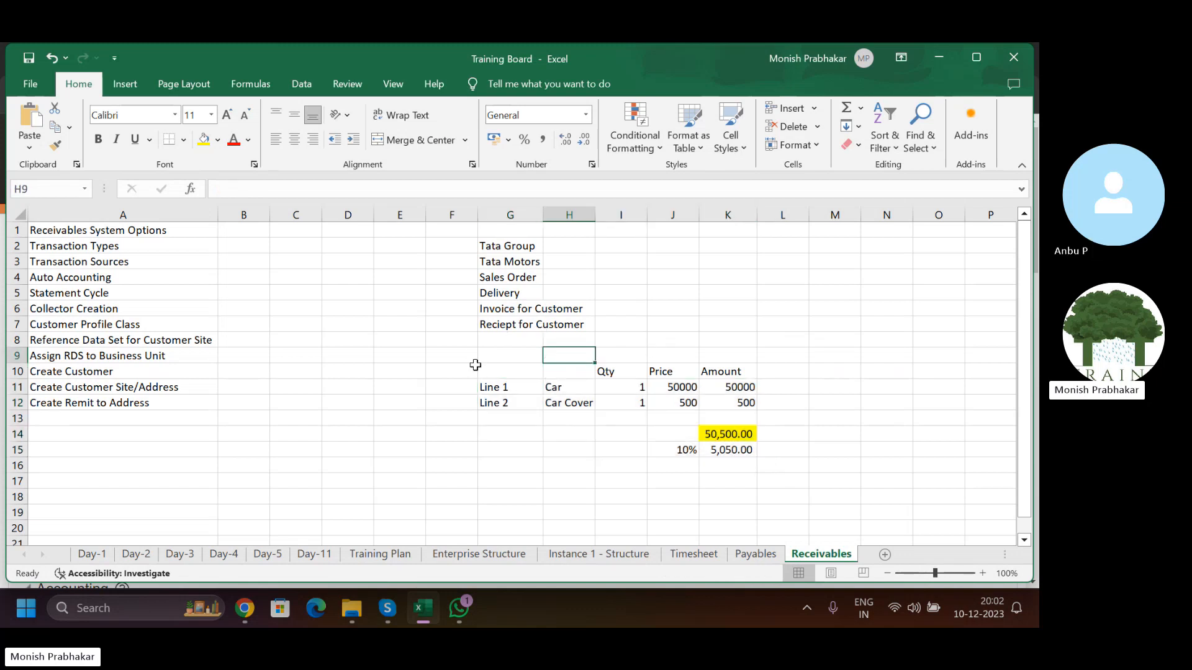
{"action": "left_click_drag", "start_coordinate": [491, 358], "coordinate": [703, 444]}
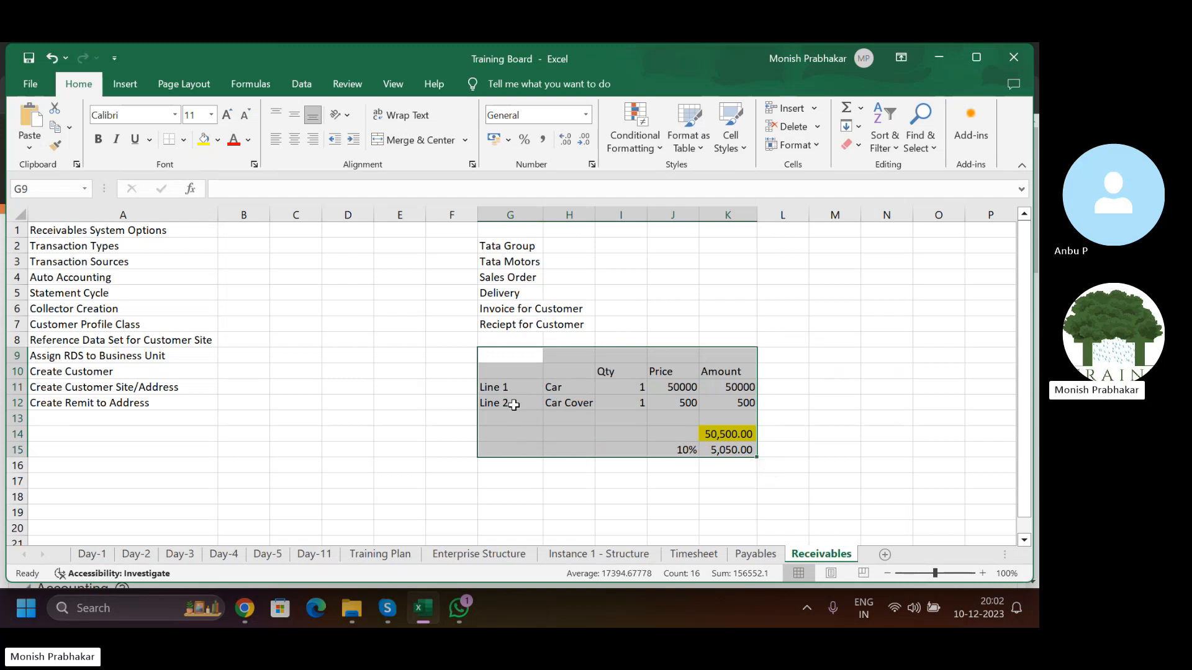
{"action": "left_click_drag", "start_coordinate": [490, 404], "coordinate": [727, 405]}
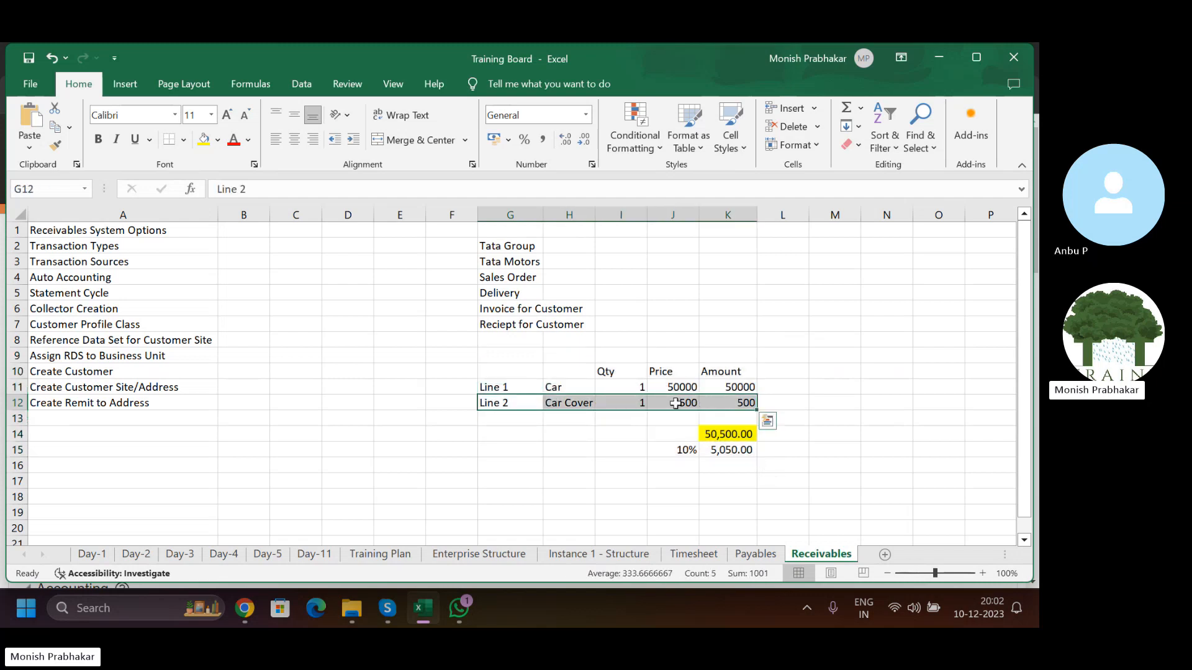
{"action": "left_click", "coordinate": [495, 374]}
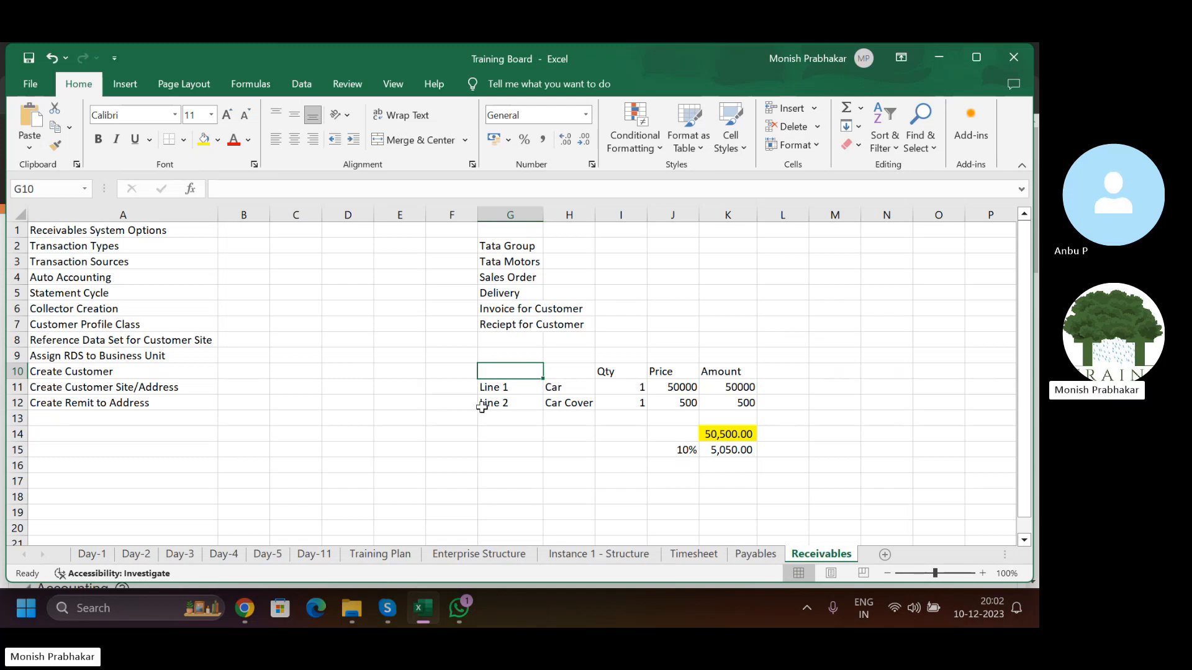
{"action": "left_click_drag", "start_coordinate": [483, 405], "coordinate": [748, 407]}
{"action": "left_click", "coordinate": [745, 404]}
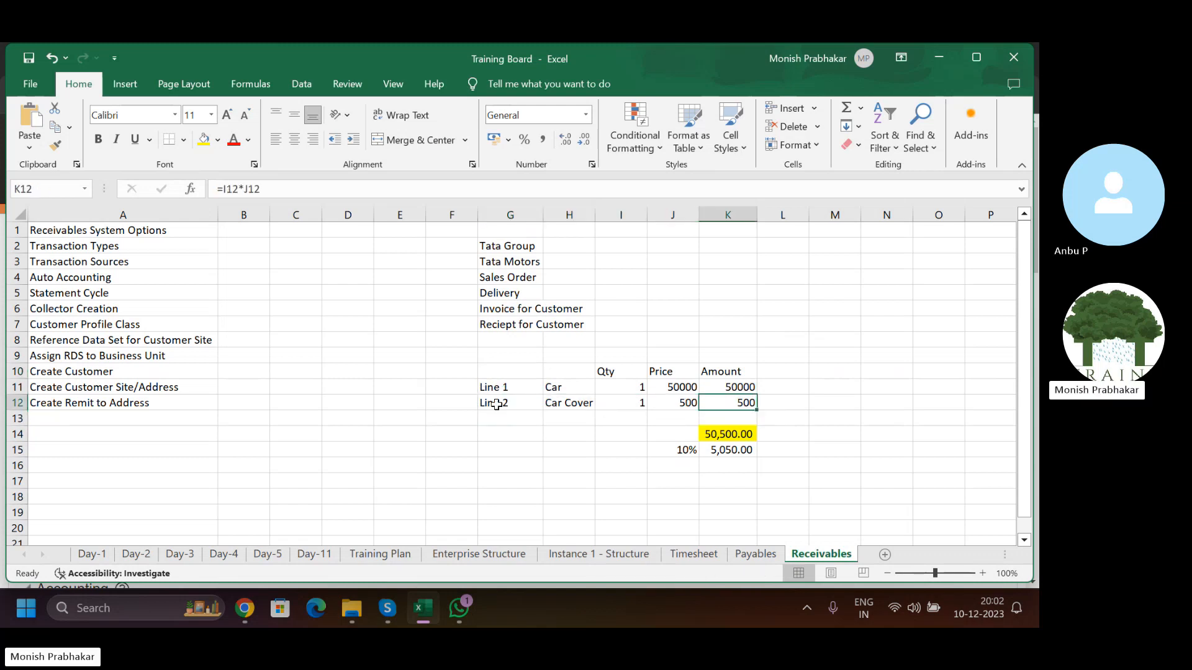
{"action": "left_click_drag", "start_coordinate": [496, 404], "coordinate": [779, 404]}
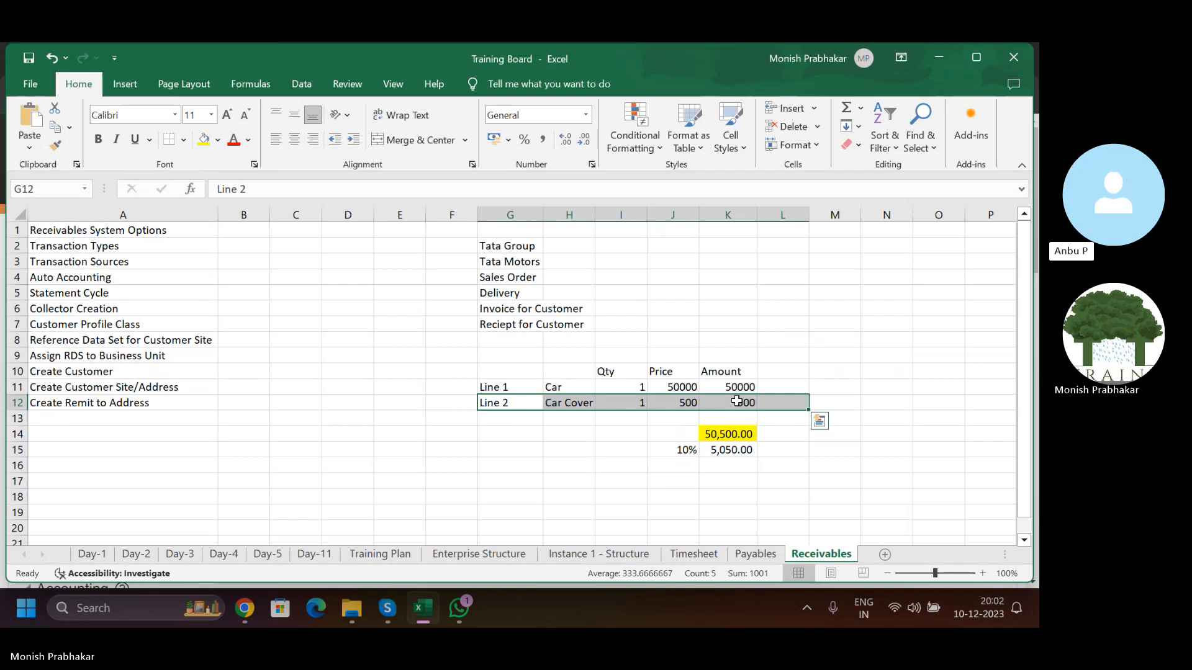
- Set the Discount Basis to Lines, Freight Items, and Tax in Chrome and review the total and discount rows in Excel
{"action": "left_click", "coordinate": [245, 608]}
{"action": "left_click", "coordinate": [620, 350]}
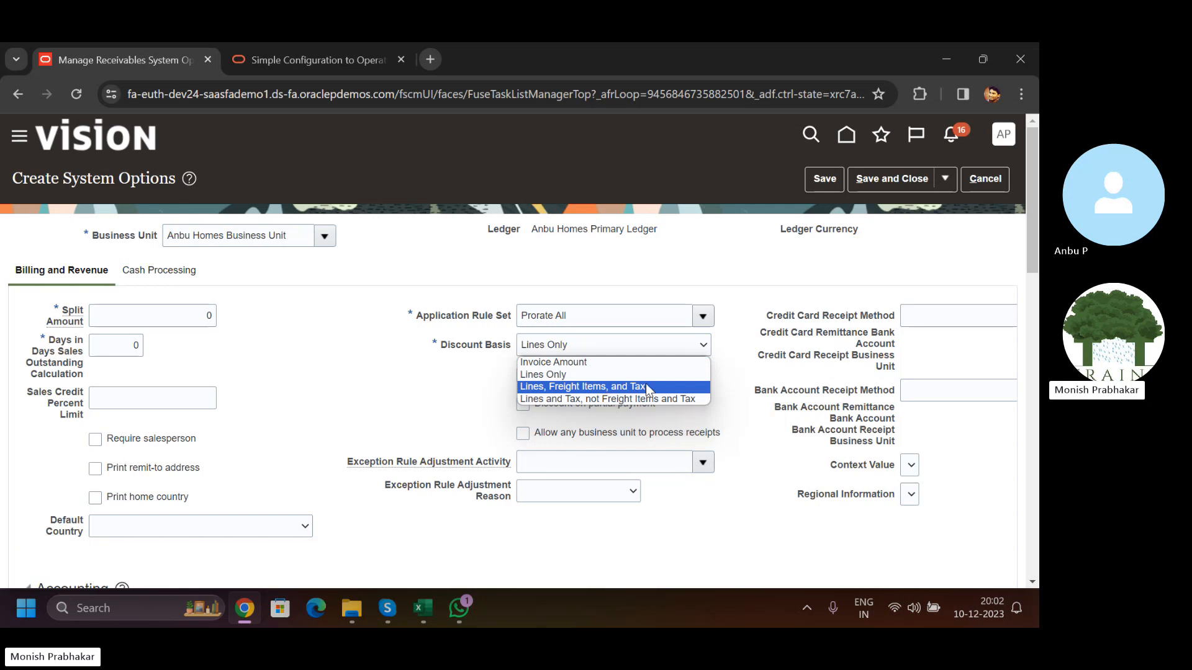
{"action": "left_click", "coordinate": [575, 387]}
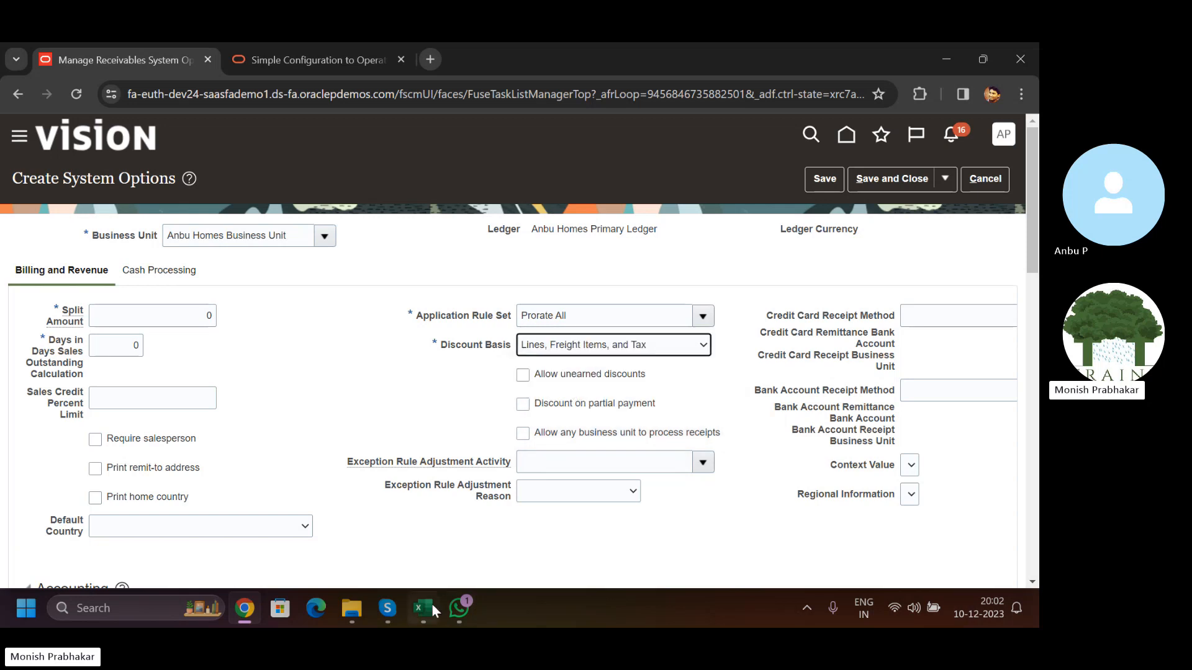
{"action": "key", "text": "alt+Tab"}
{"action": "left_click_drag", "start_coordinate": [671, 433], "coordinate": [730, 434]}
{"action": "left_click_drag", "start_coordinate": [502, 468], "coordinate": [730, 450]}
{"action": "left_click", "coordinate": [619, 450]}
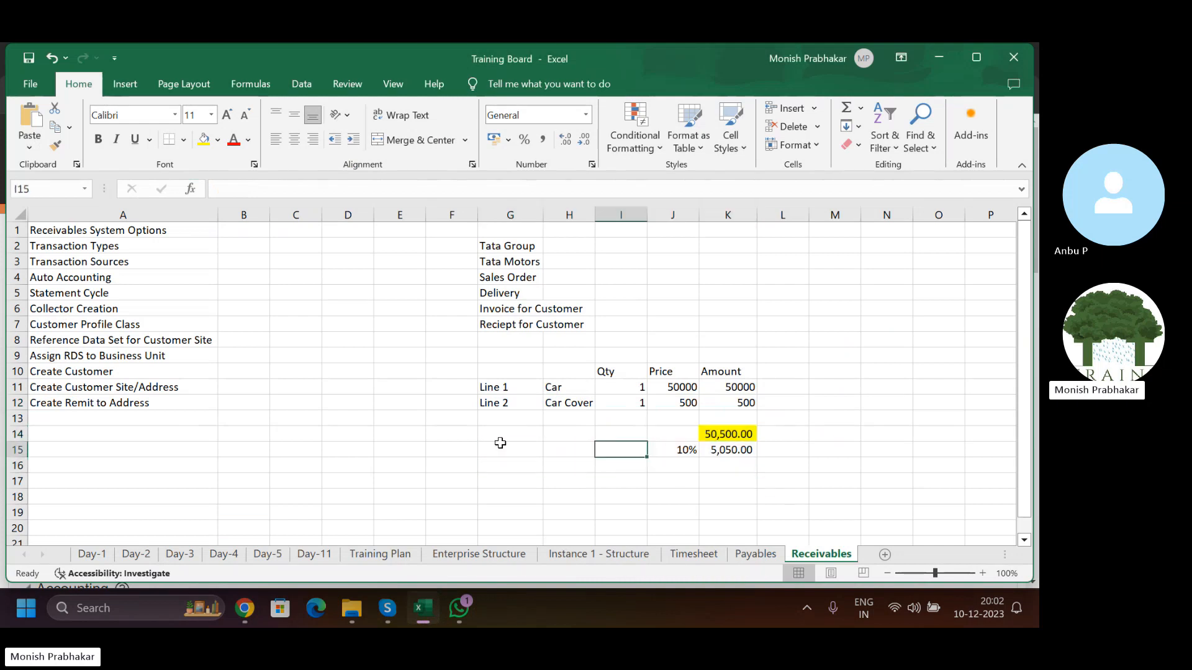
{"action": "left_click_drag", "start_coordinate": [501, 445], "coordinate": [742, 435]}
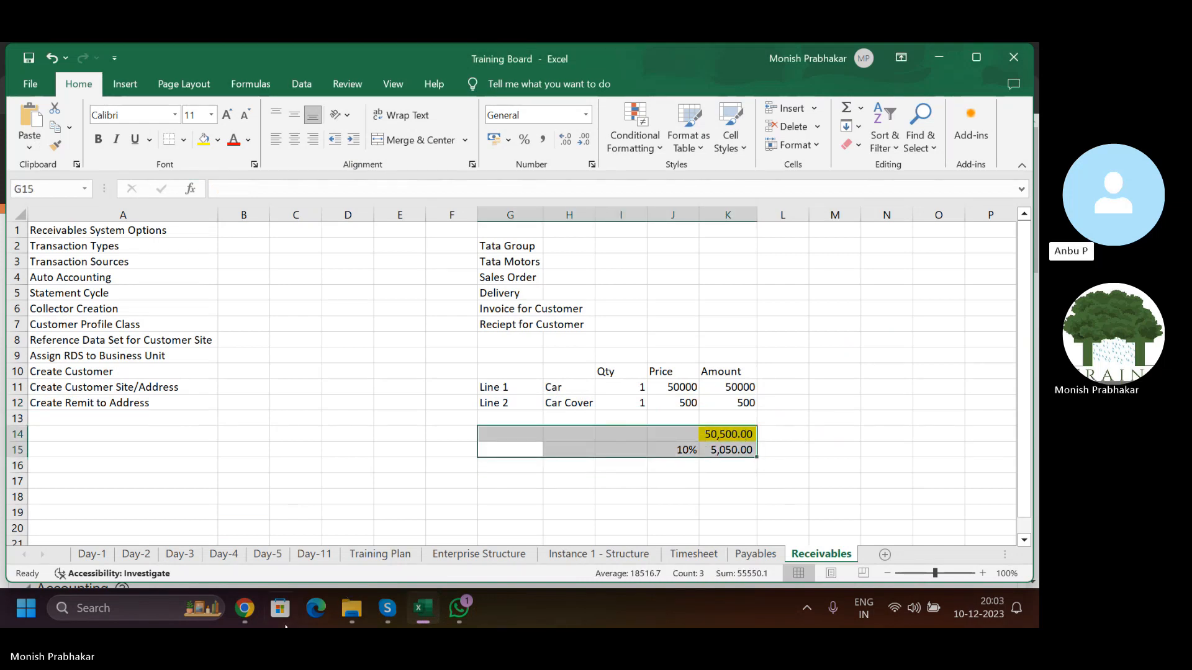
- Switch to Chrome and set the Discount Basis to Invoice Amount
{"action": "left_click", "coordinate": [246, 609]}
{"action": "left_click", "coordinate": [574, 347]}
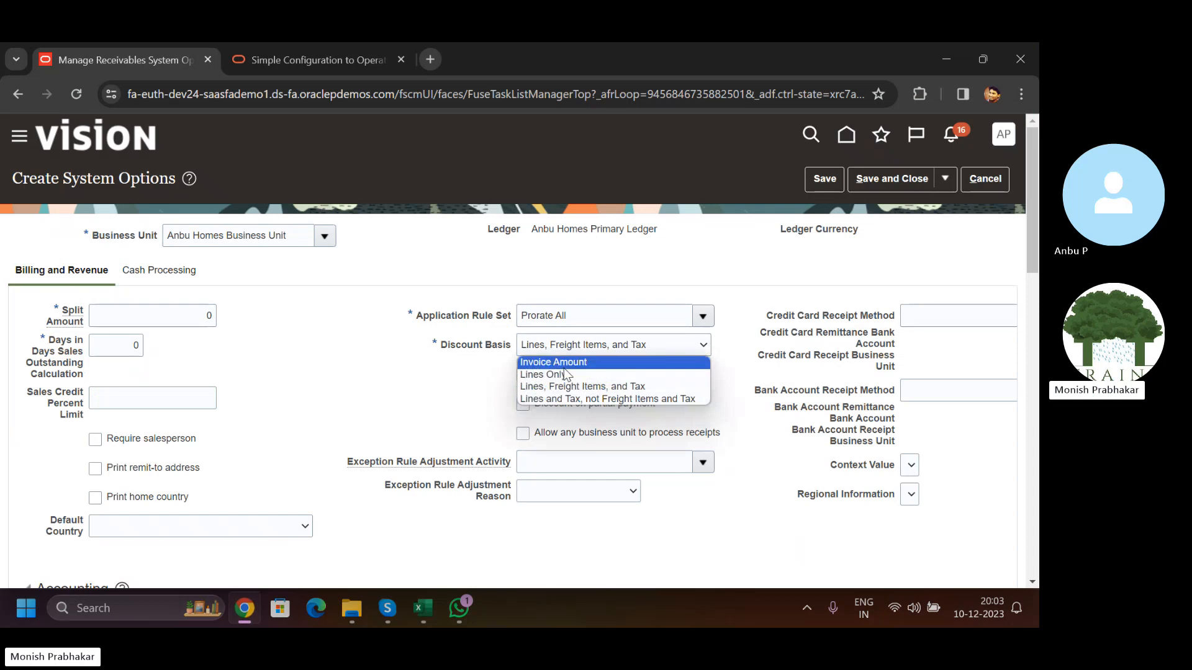
{"action": "left_click", "coordinate": [564, 367]}
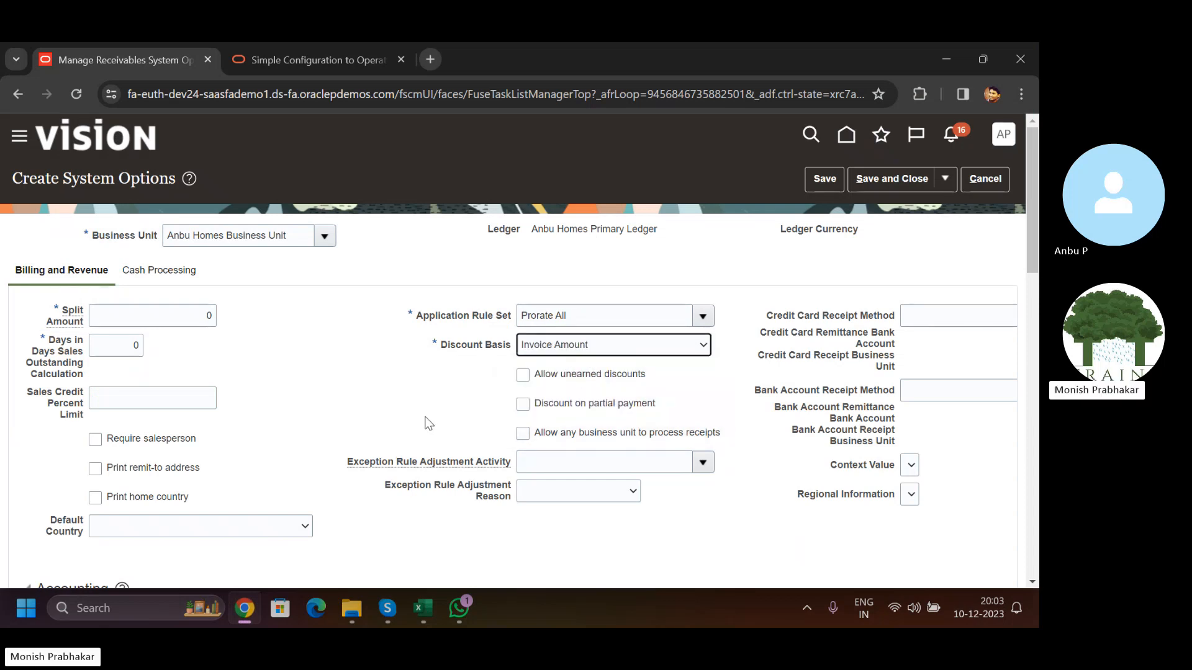
- Examine the required tax, realized losses, cross-currency rounding and realized gains account fields in the Accounting section
{"action": "scroll", "coordinate": [429, 424], "scroll_direction": "down", "scroll_amount": 6}
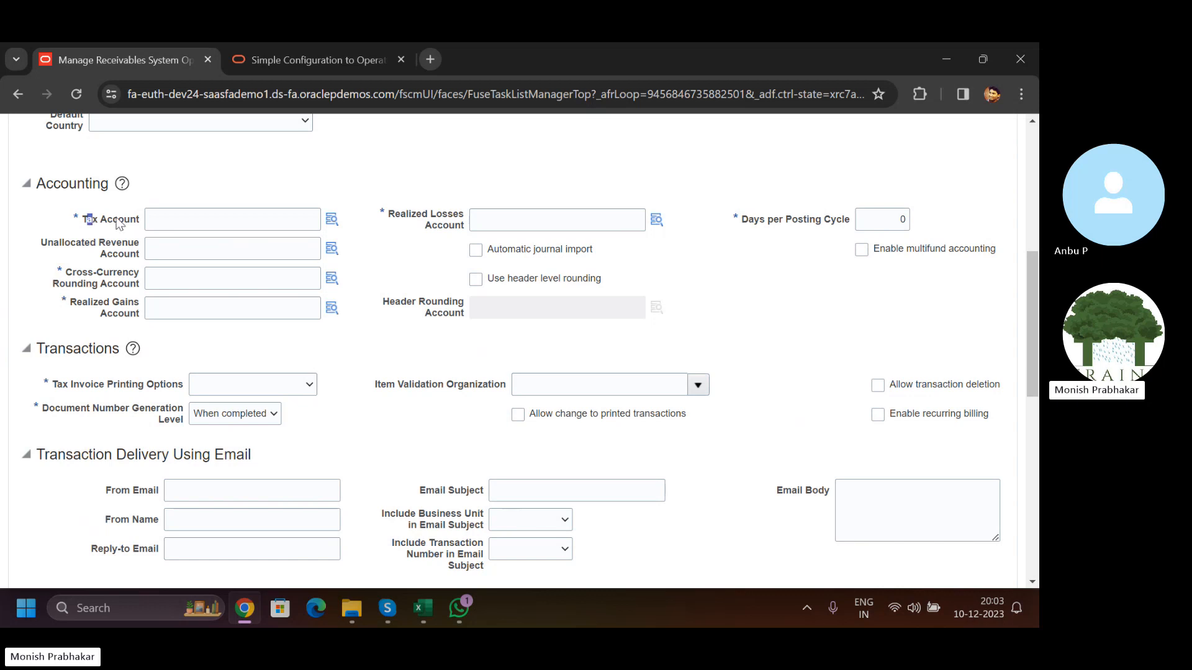
{"action": "left_click_drag", "start_coordinate": [120, 223], "coordinate": [319, 219]}
{"action": "left_click_drag", "start_coordinate": [393, 224], "coordinate": [473, 230]}
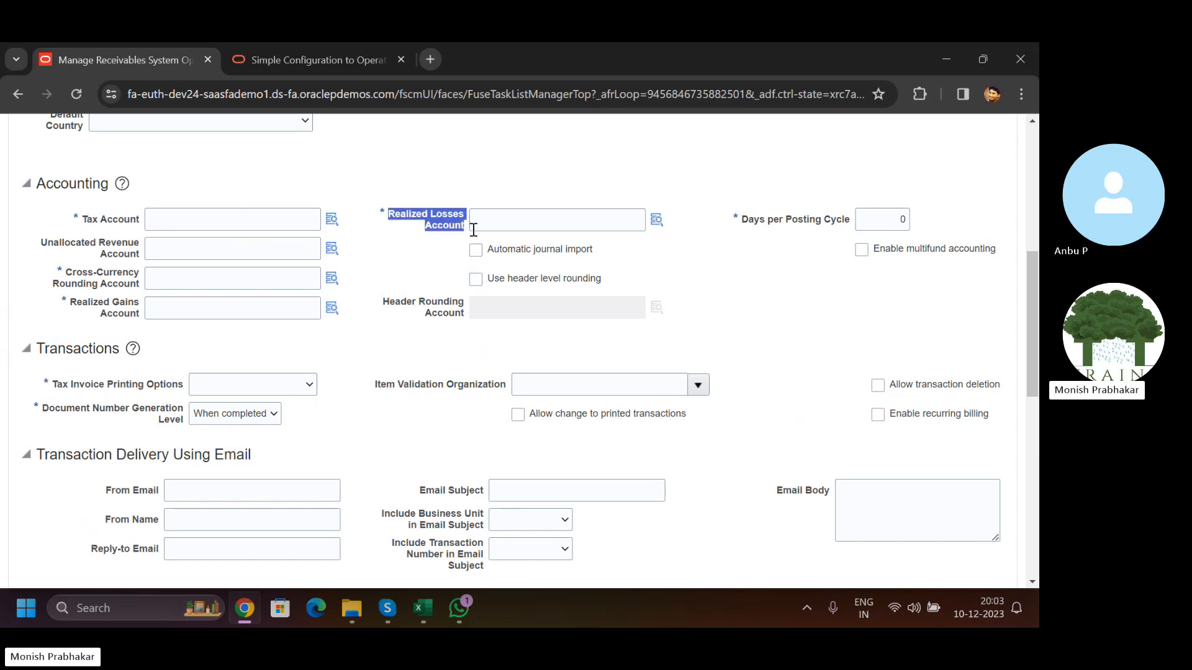
{"action": "left_click_drag", "start_coordinate": [65, 273], "coordinate": [146, 284]}
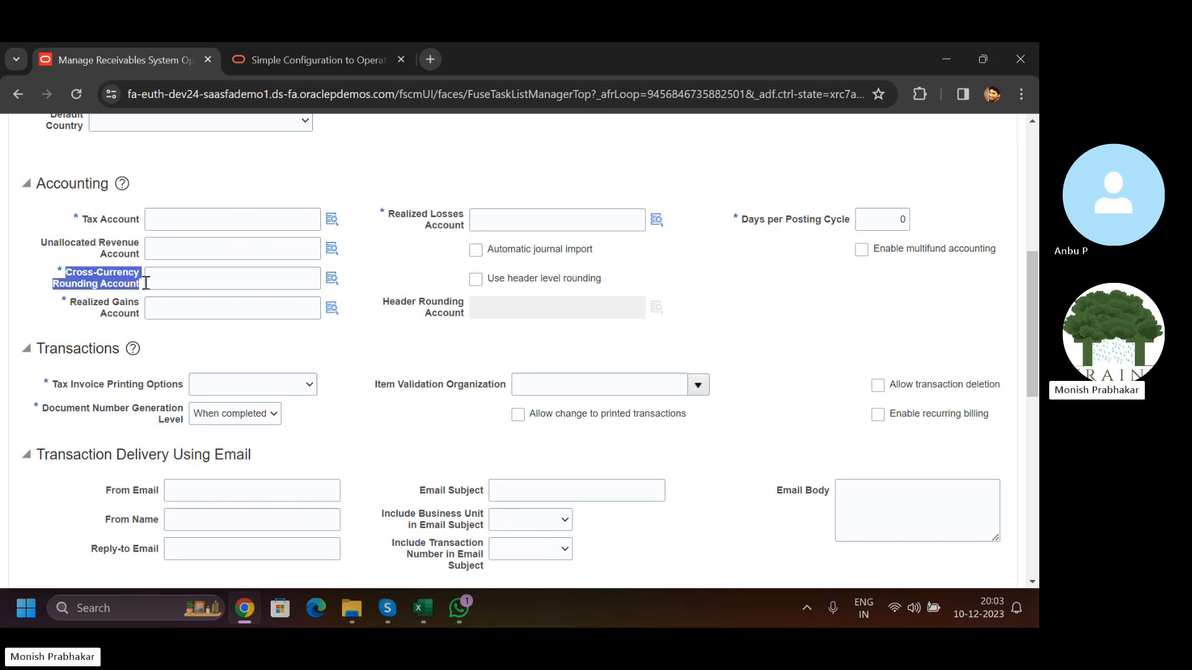
{"action": "left_click_drag", "start_coordinate": [74, 305], "coordinate": [156, 312]}
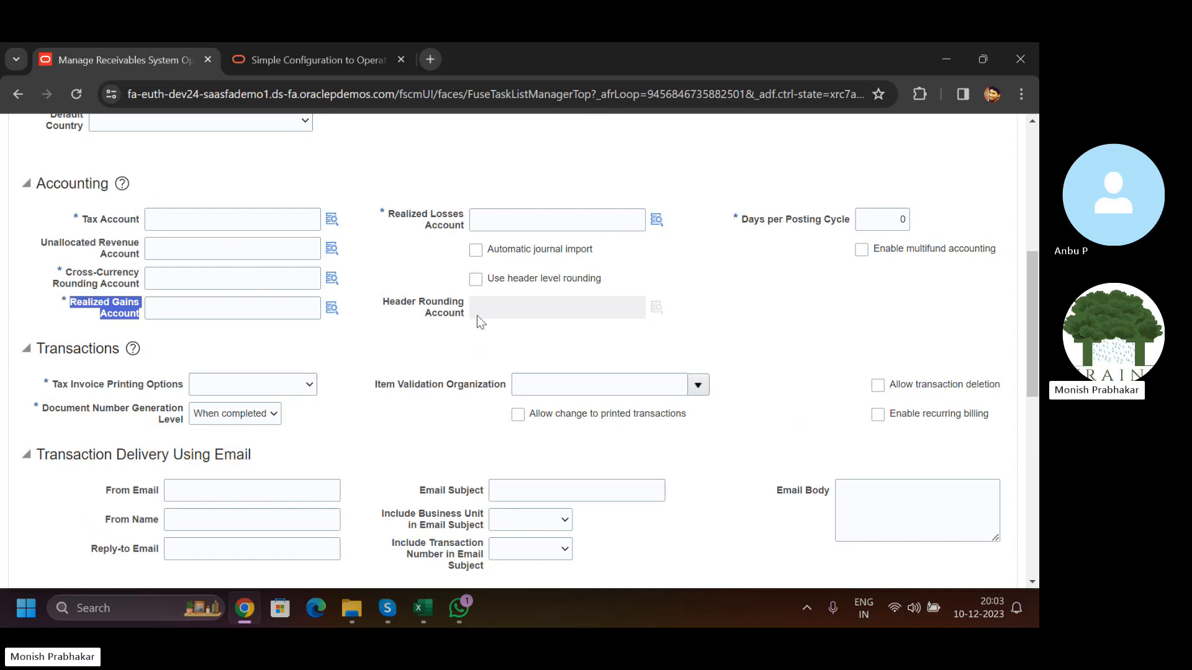
- View the segments offered for the Tax Account, closing the account selector without choosing any values
{"action": "left_click", "coordinate": [187, 226]}
{"action": "left_click", "coordinate": [331, 221]}
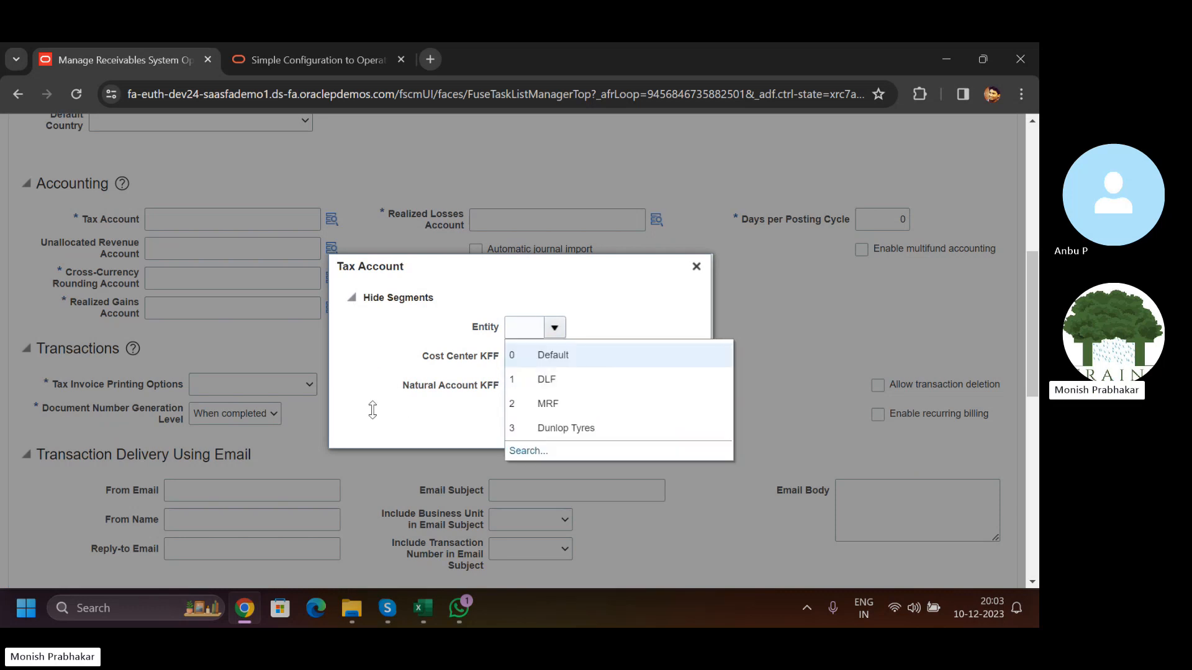
{"action": "left_click", "coordinate": [592, 307]}
{"action": "left_click", "coordinate": [696, 267]}
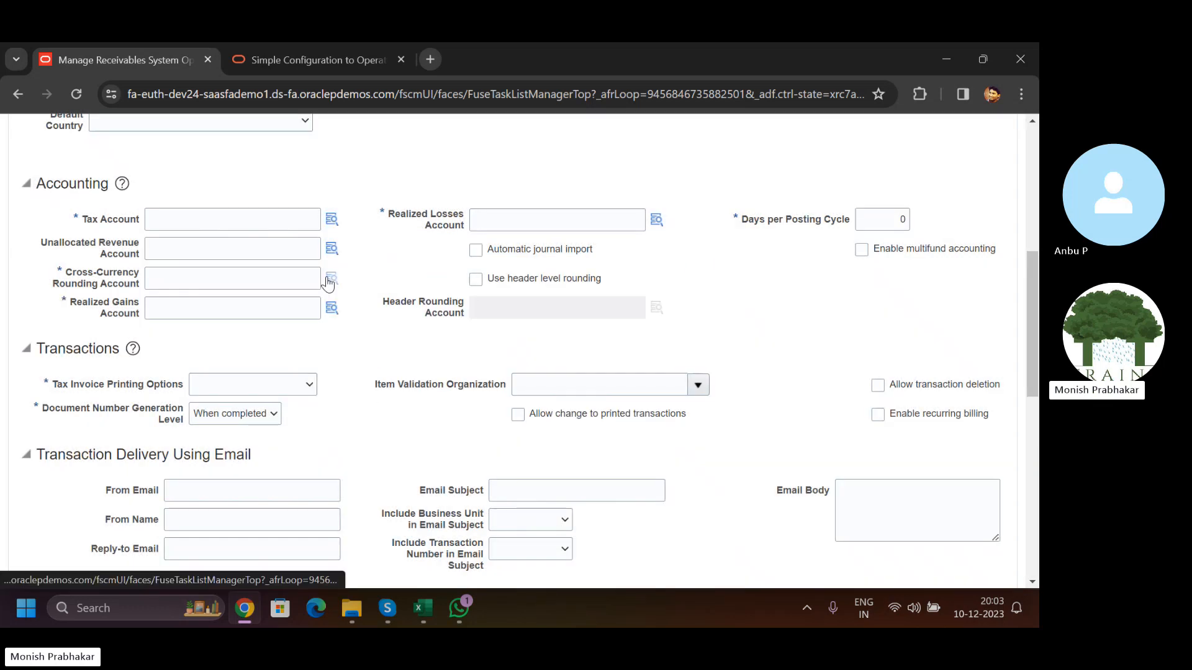
{"action": "scroll", "coordinate": [328, 282], "scroll_direction": "down", "scroll_amount": 3}
{"action": "scroll", "coordinate": [327, 282], "scroll_direction": "up", "scroll_amount": 3}
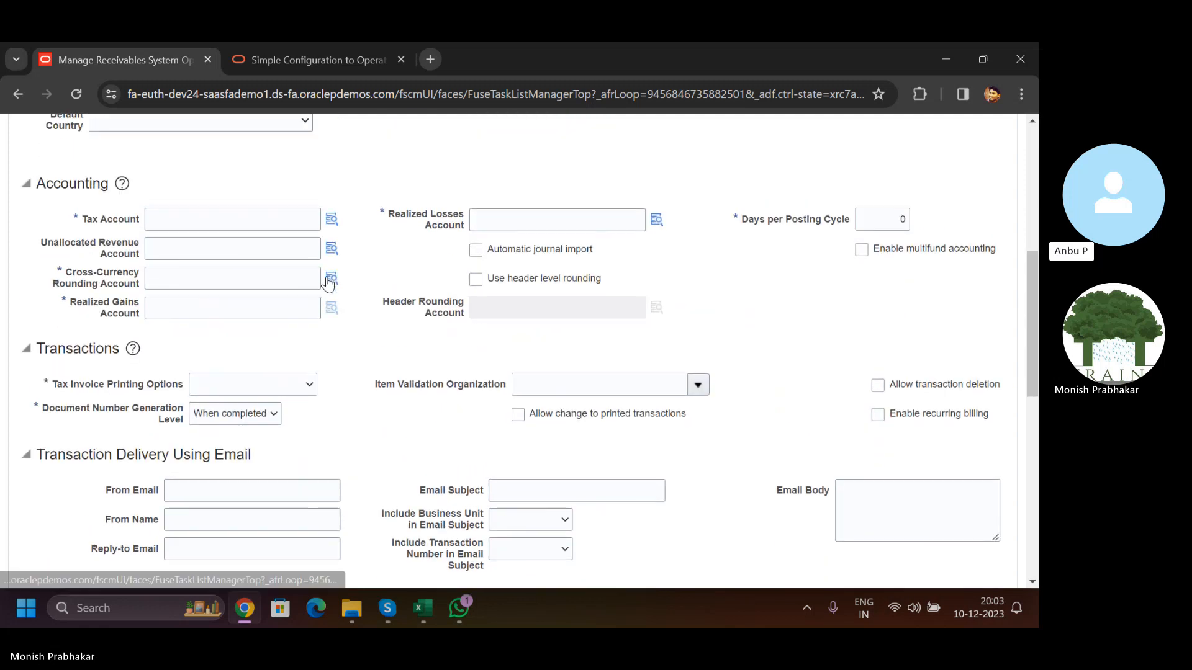
{"action": "scroll", "coordinate": [328, 284], "scroll_direction": "down", "scroll_amount": 3}
{"action": "scroll", "coordinate": [327, 284], "scroll_direction": "up", "scroll_amount": 2}
{"action": "scroll", "coordinate": [328, 283], "scroll_direction": "up", "scroll_amount": 6}
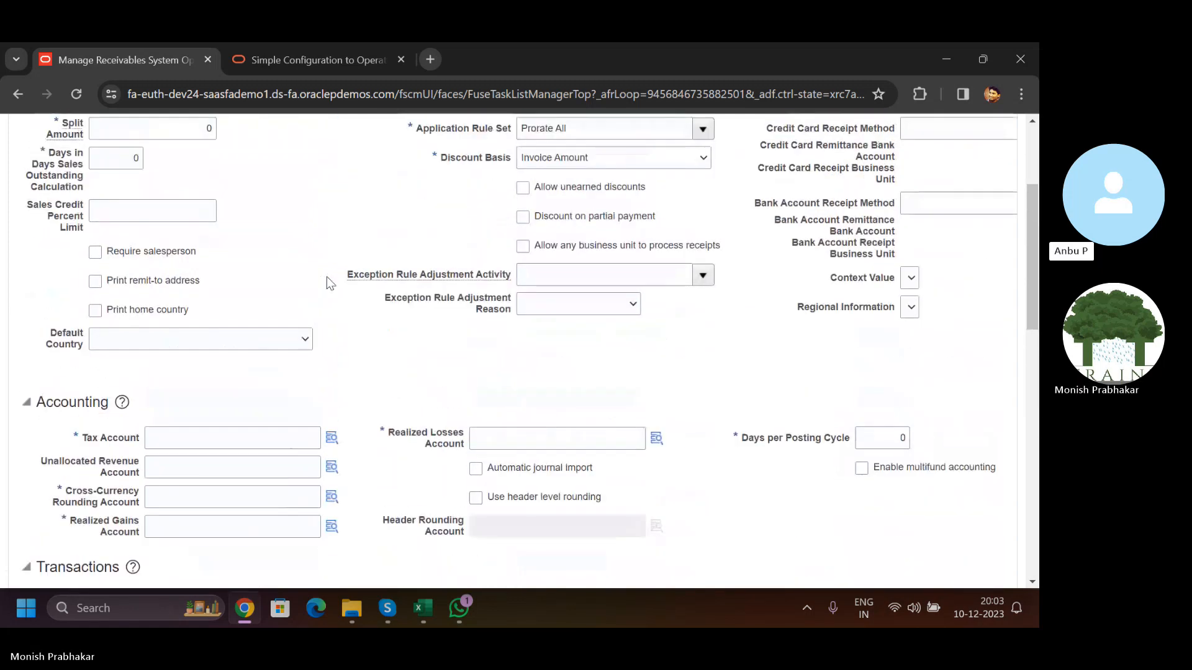
{"action": "scroll", "coordinate": [328, 283], "scroll_direction": "down", "scroll_amount": 3}
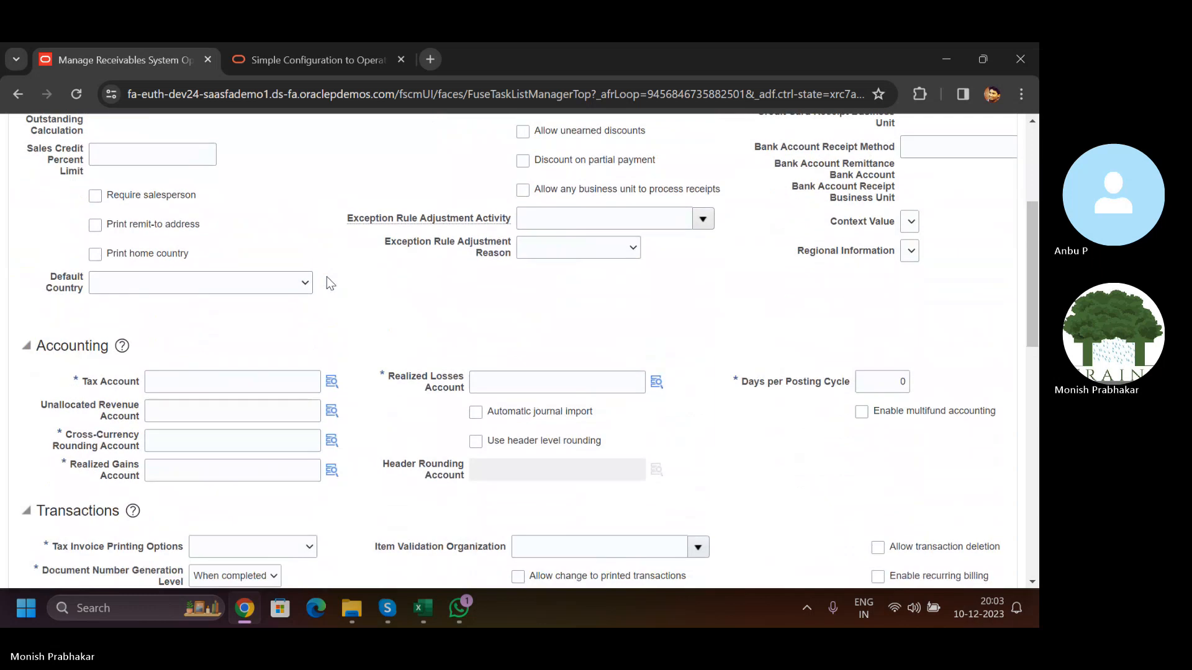
{"action": "scroll", "coordinate": [329, 283], "scroll_direction": "down", "scroll_amount": 2}
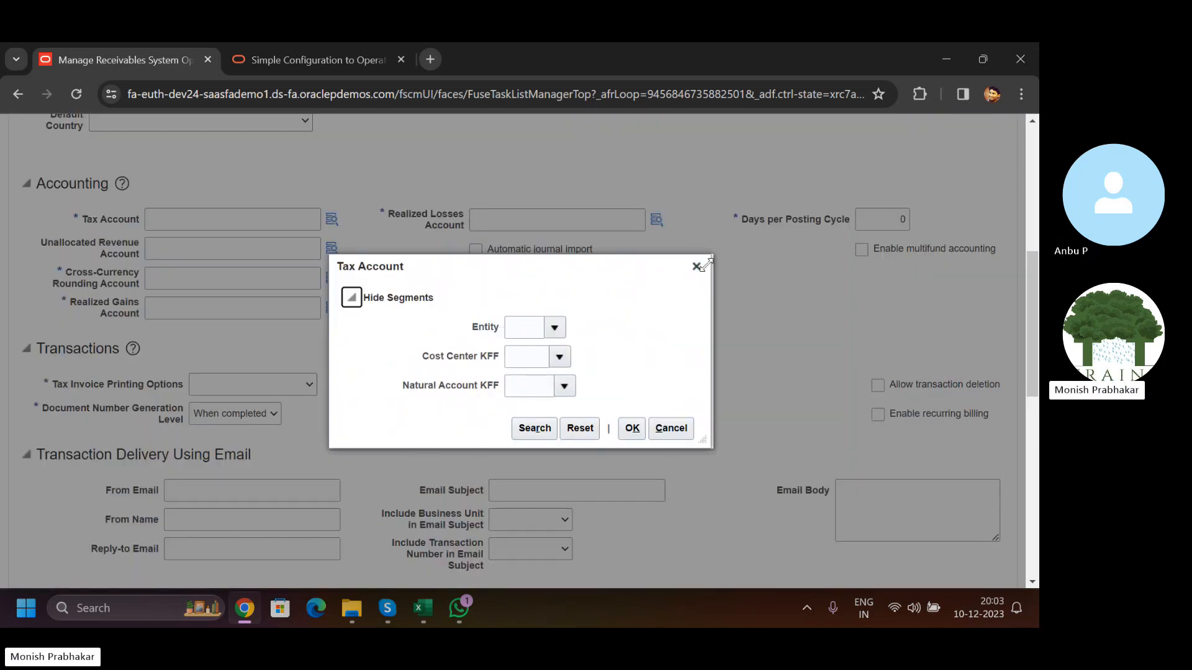
{"action": "left_click", "coordinate": [697, 266]}
{"action": "left_click", "coordinate": [331, 219]}
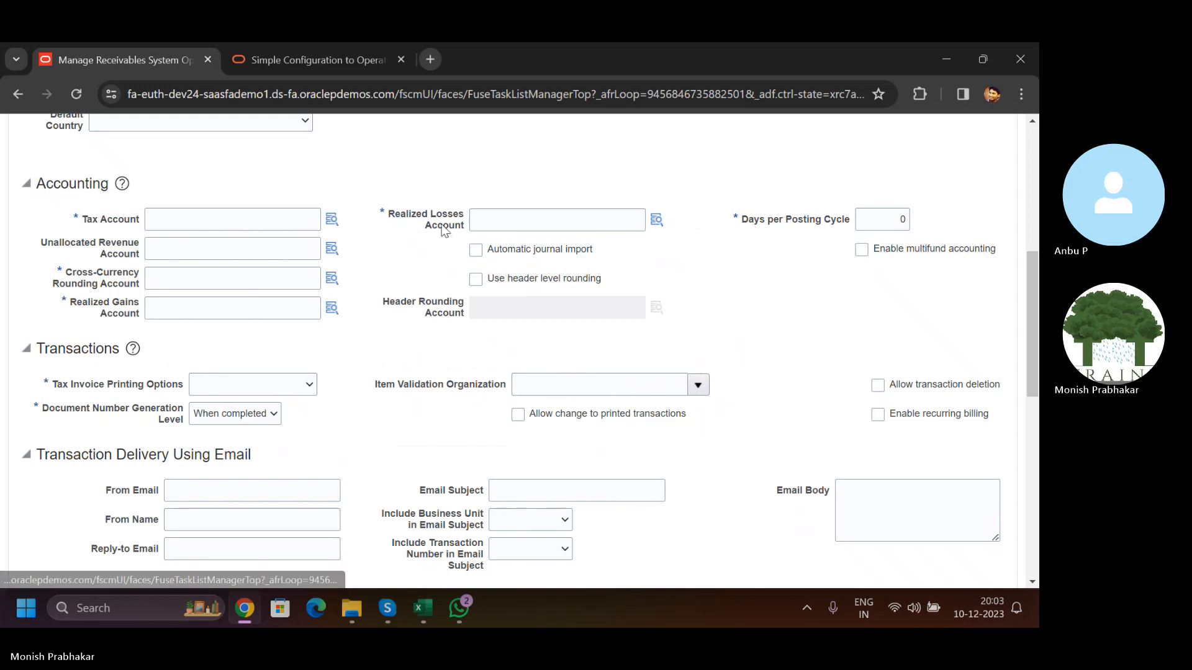
{"action": "left_click", "coordinate": [695, 267]}
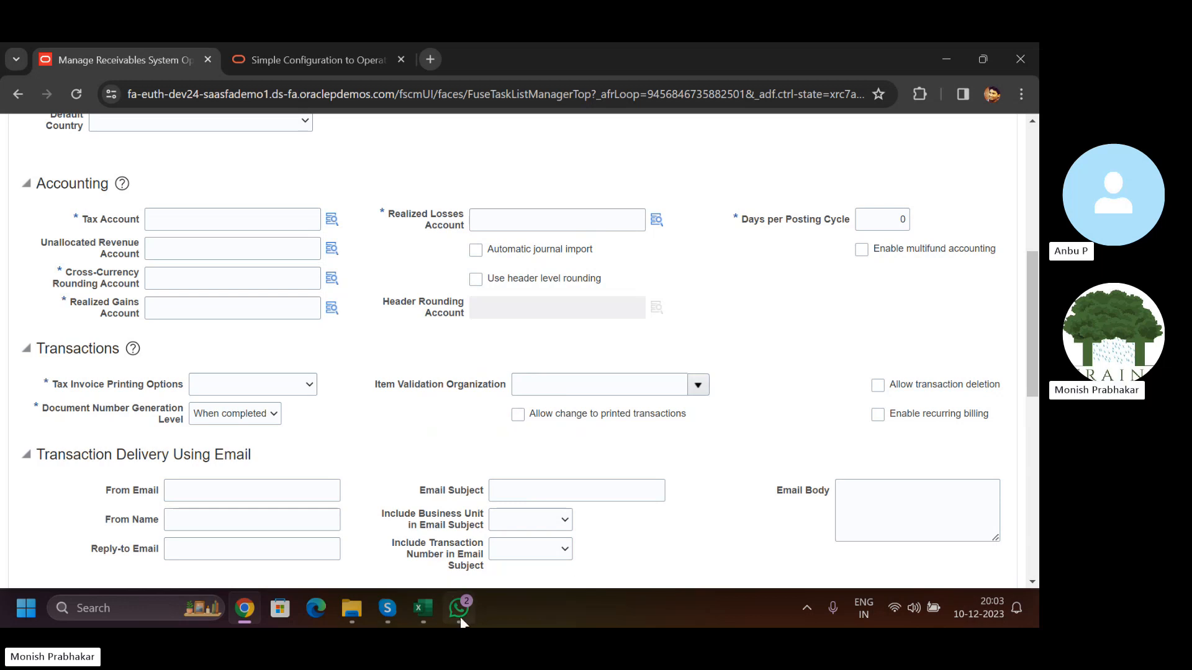
- Switch to Excel and clear the discount rate and discount amount in J15:K15, below the invoice total
{"action": "left_click", "coordinate": [422, 607]}
{"action": "left_click", "coordinate": [731, 453]}
{"action": "left_click_drag", "start_coordinate": [504, 479], "coordinate": [474, 476]}
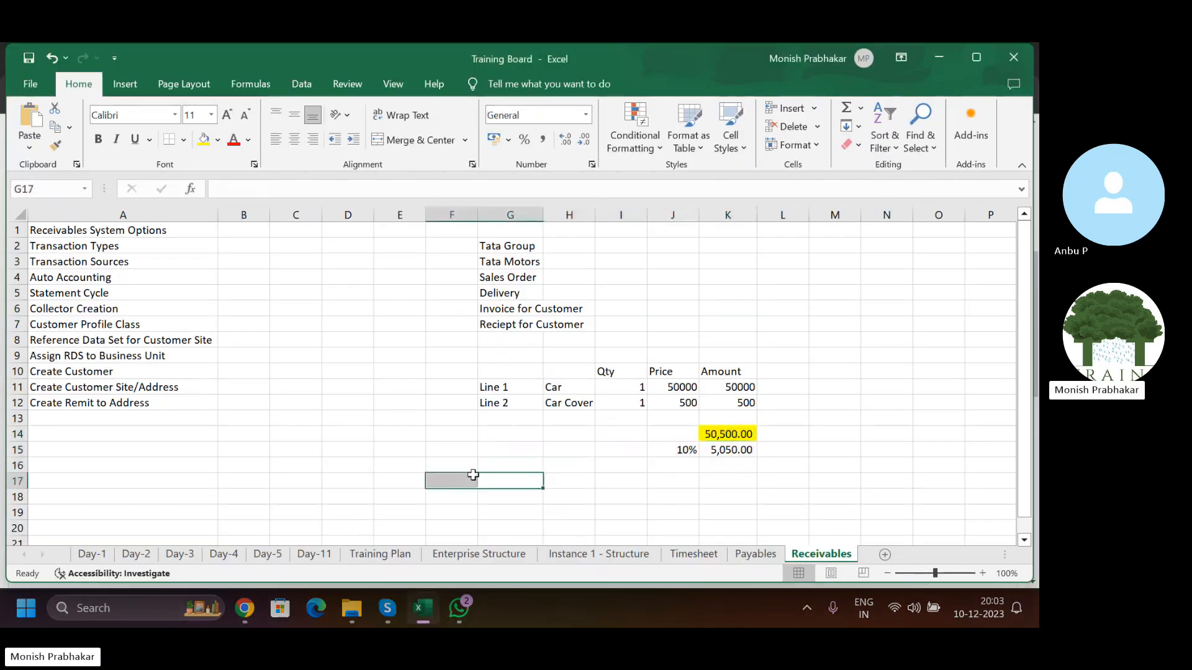
{"action": "scroll", "coordinate": [510, 328], "scroll_direction": "down", "scroll_amount": 4}
{"action": "left_click", "coordinate": [513, 312]}
{"action": "scroll", "coordinate": [652, 272], "scroll_direction": "up", "scroll_amount": 2}
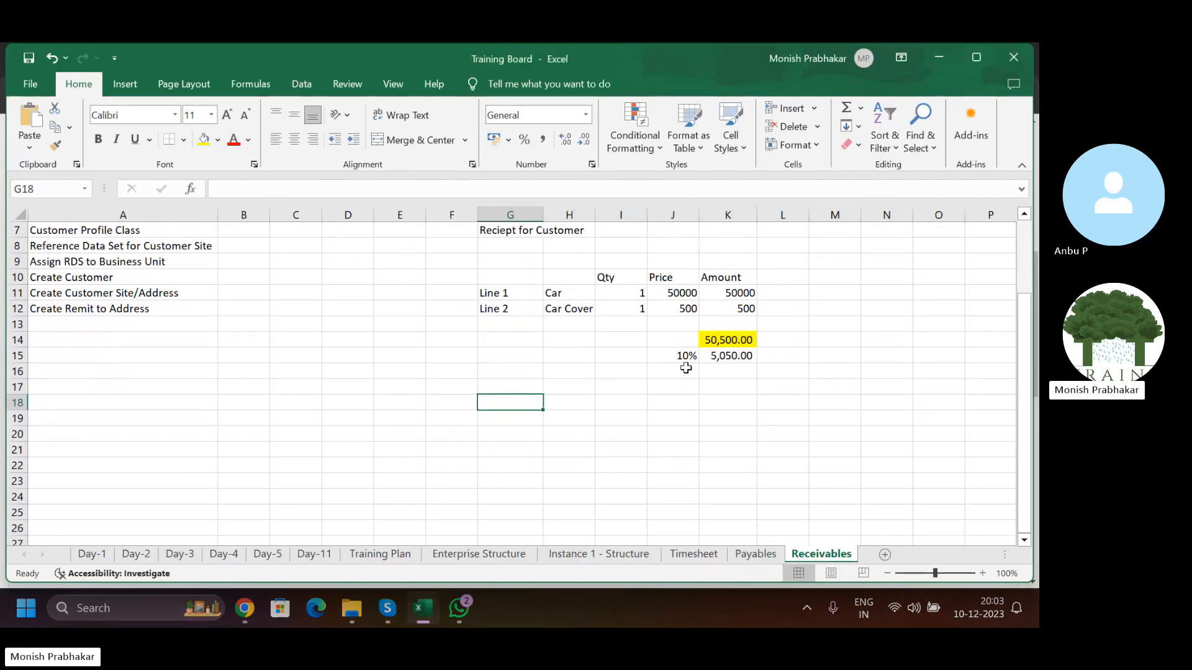
{"action": "left_click_drag", "start_coordinate": [682, 356], "coordinate": [724, 355]}
{"action": "key", "text": "Delete"}
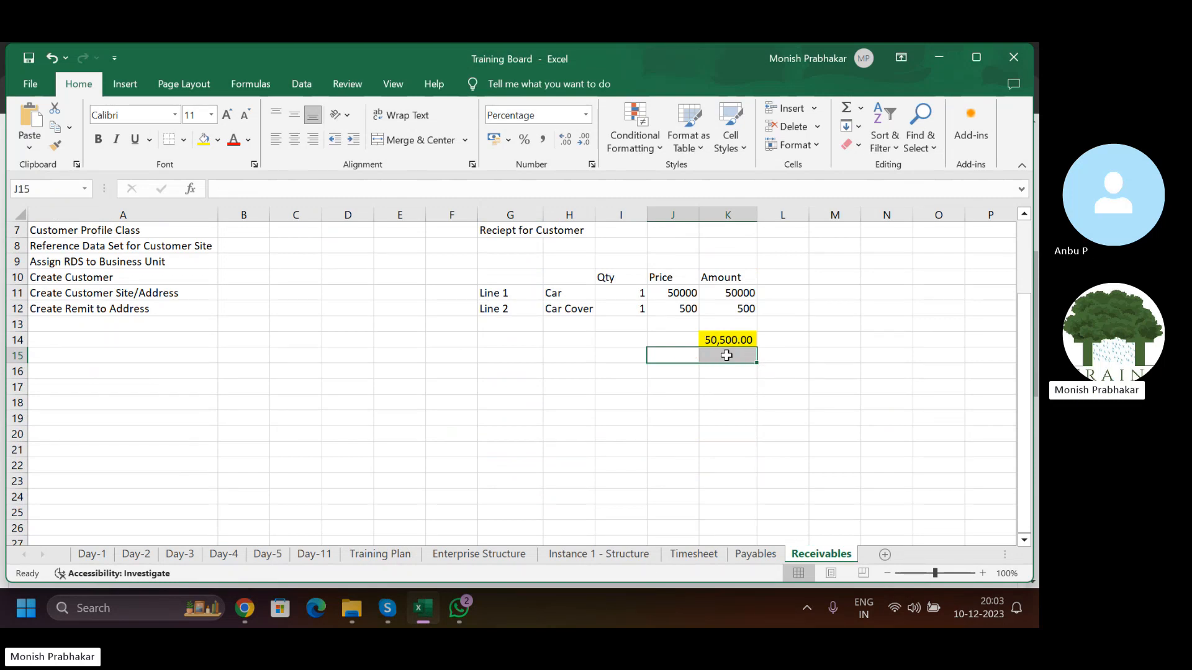
- Insert two blank rows above the invoice total in row 14
{"action": "left_click", "coordinate": [591, 339]}
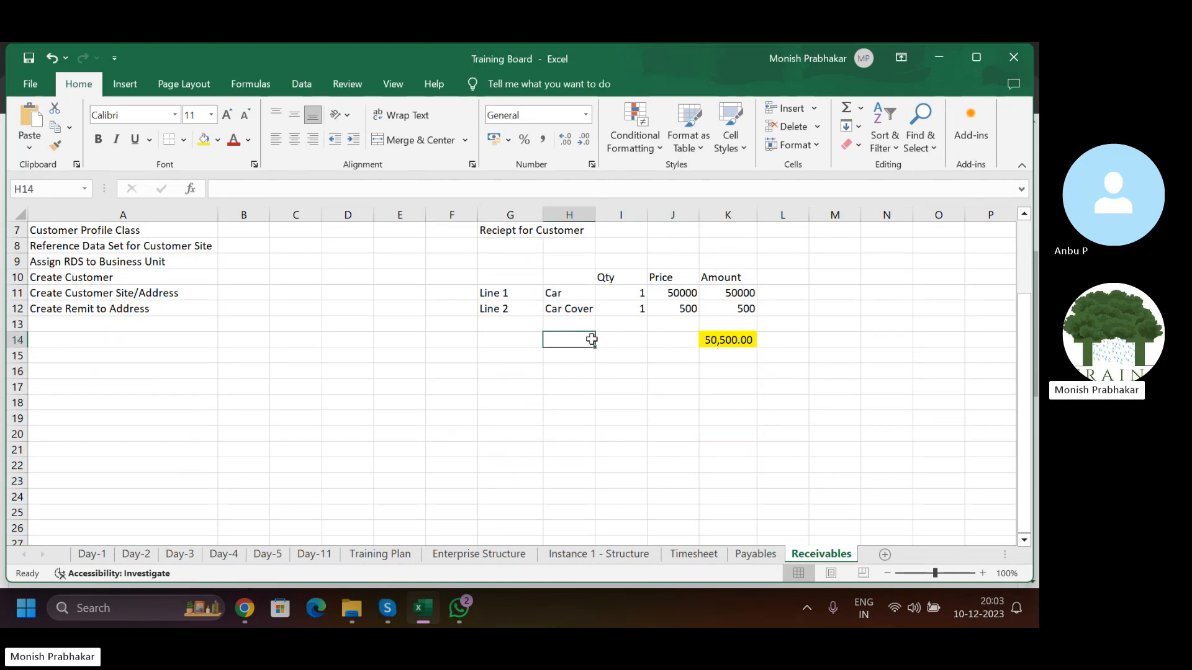
{"action": "key", "text": "shift+space"}
{"action": "key", "text": "ctrl+shift+equal"}
{"action": "key", "text": "ctrl+shift+equal"}
{"action": "key", "text": "Up"}
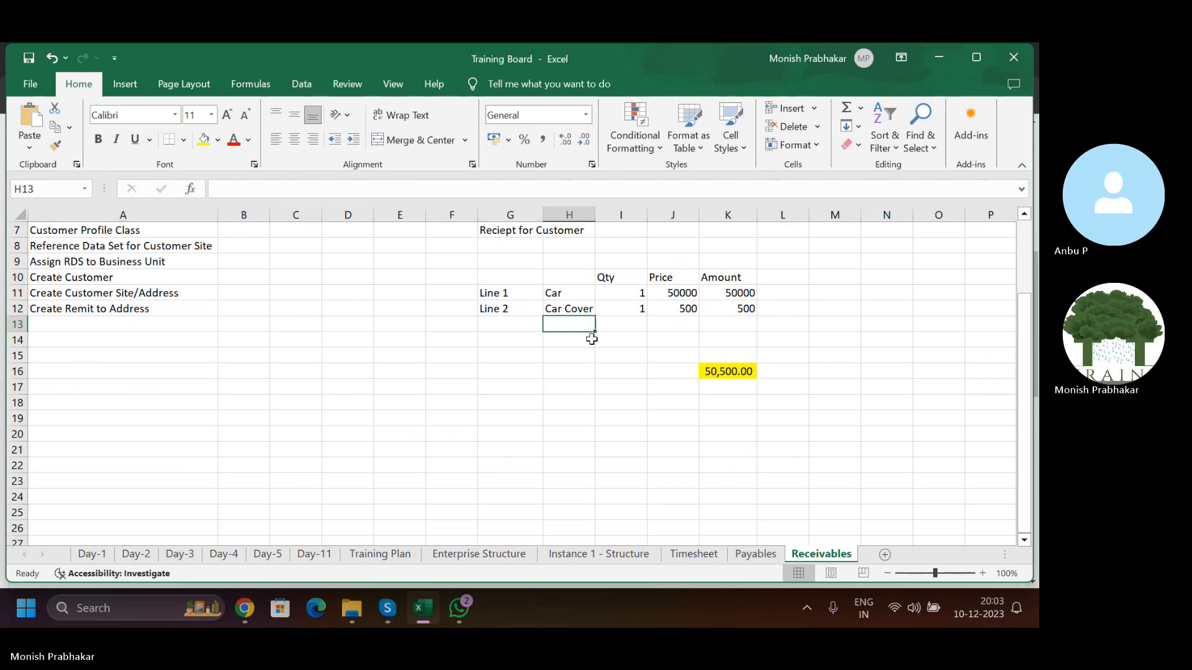
- Enter the label Line 3 in G13, directly below the Line 2 entry
{"action": "key", "text": "Left"}
{"action": "key", "text": "Caps_Lock"}
{"action": "type", "text": "Line 3"}
{"action": "key", "text": "Tab"}
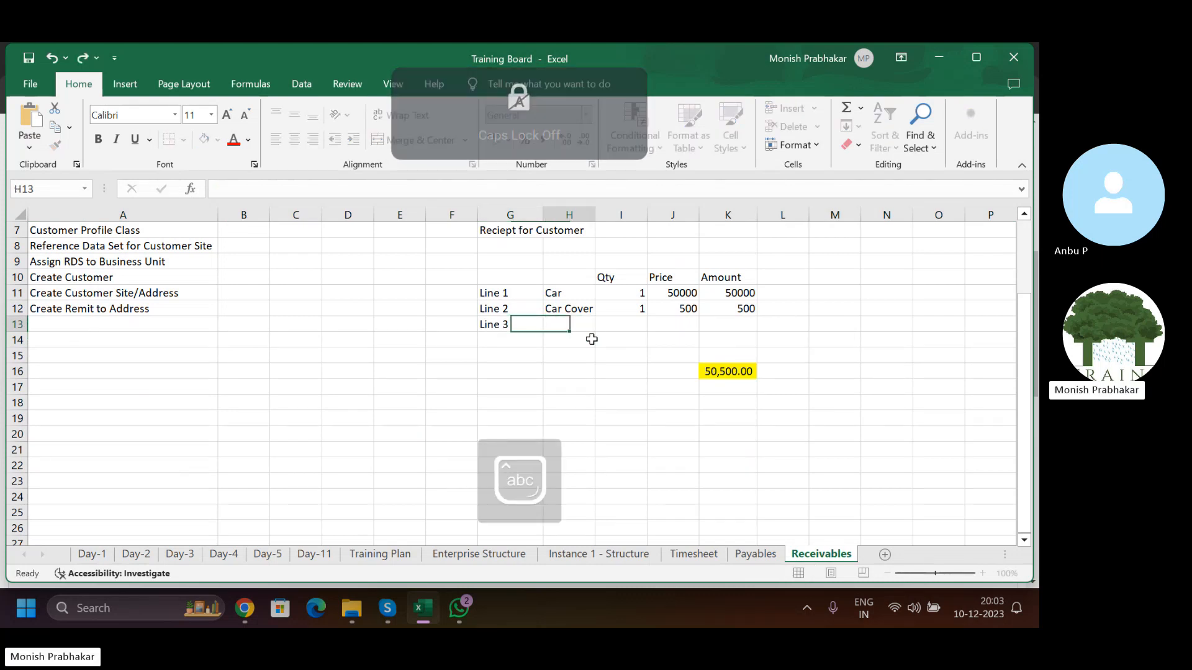
- Enter the description Frieght for Line 3 in H13
{"action": "key", "text": "Caps_Lock"}
{"action": "type", "text": "Fi"}
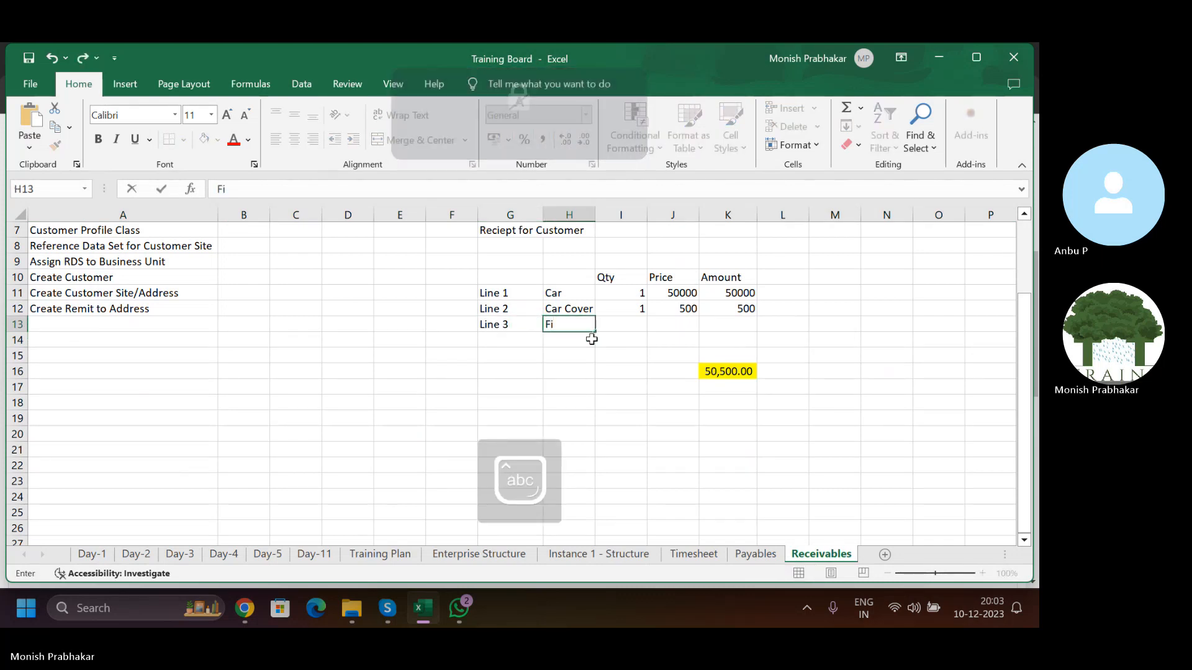
{"action": "key", "text": "BackSpace"}
{"action": "type", "text": "rieght"}
{"action": "key", "text": "Tab"}
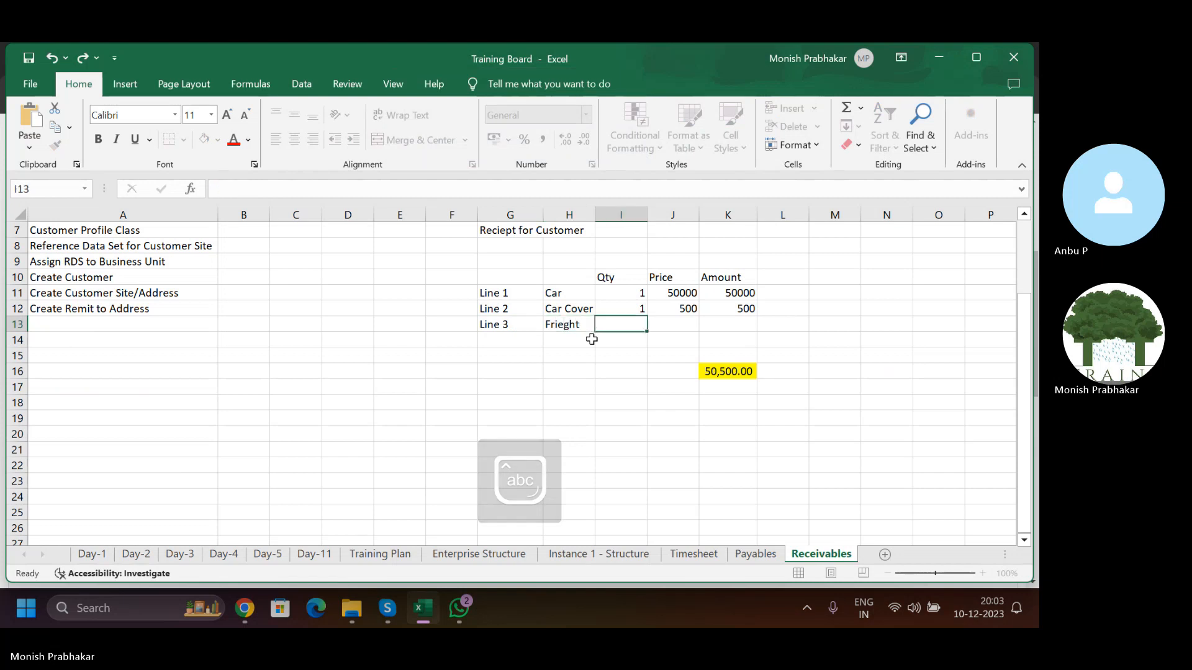
{"action": "type", "text": "1"}
{"action": "key", "text": "Tab"}
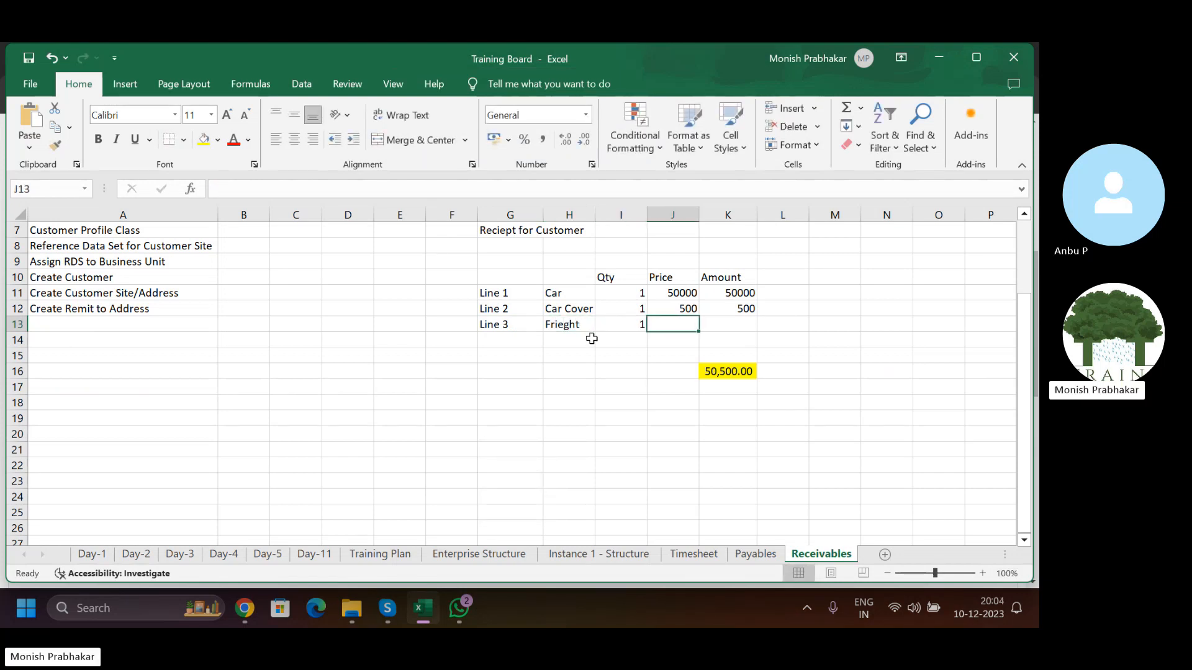
{"action": "key", "text": "Left"}
{"action": "key", "text": "ctrl+z"}
- Set the Line 3 freight amount to 1500 in K13, leaving its quantity and price blank
{"action": "key", "text": "Right"}
{"action": "key", "text": "Right"}
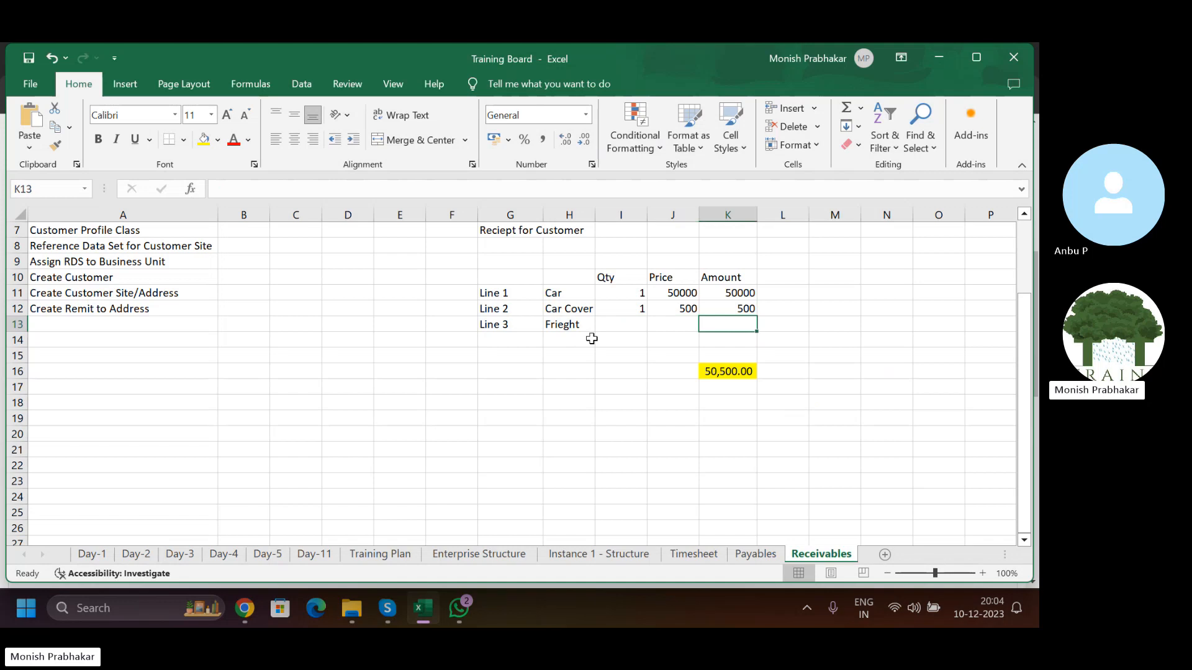
{"action": "type", "text": "1500"}
- Add the label Line 4 in G14 with the description Tax in H14
{"action": "key", "text": "Left"}
{"action": "key", "text": "Left"}
{"action": "key", "text": "Left"}
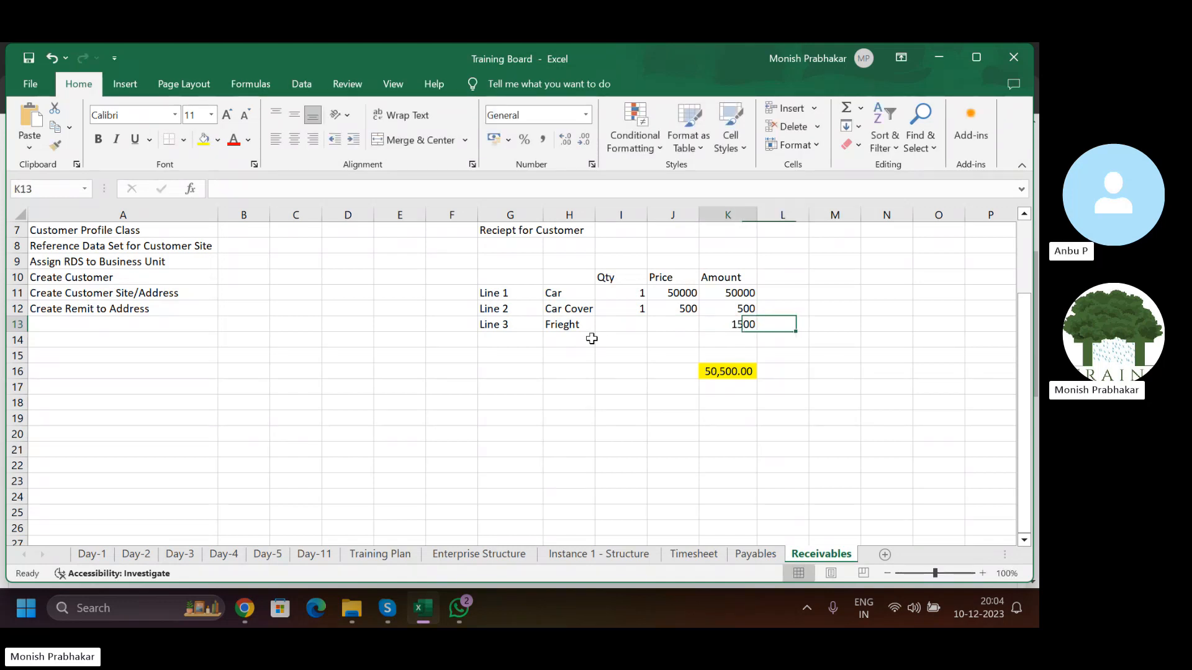
{"action": "key", "text": "Down"}
{"action": "key", "text": "Left"}
{"action": "key", "text": "Caps_Lock"}
{"action": "type", "text": "Li"}
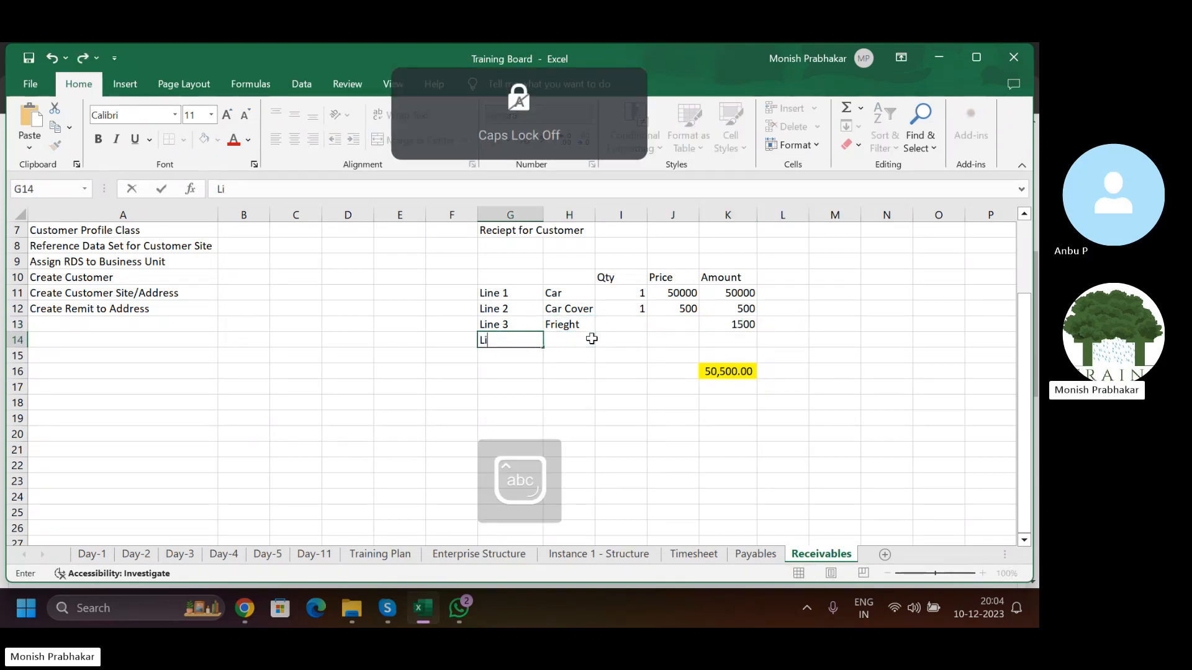
{"action": "type", "text": "ne 4"}
{"action": "key", "text": "Right"}
{"action": "type", "text": "T"}
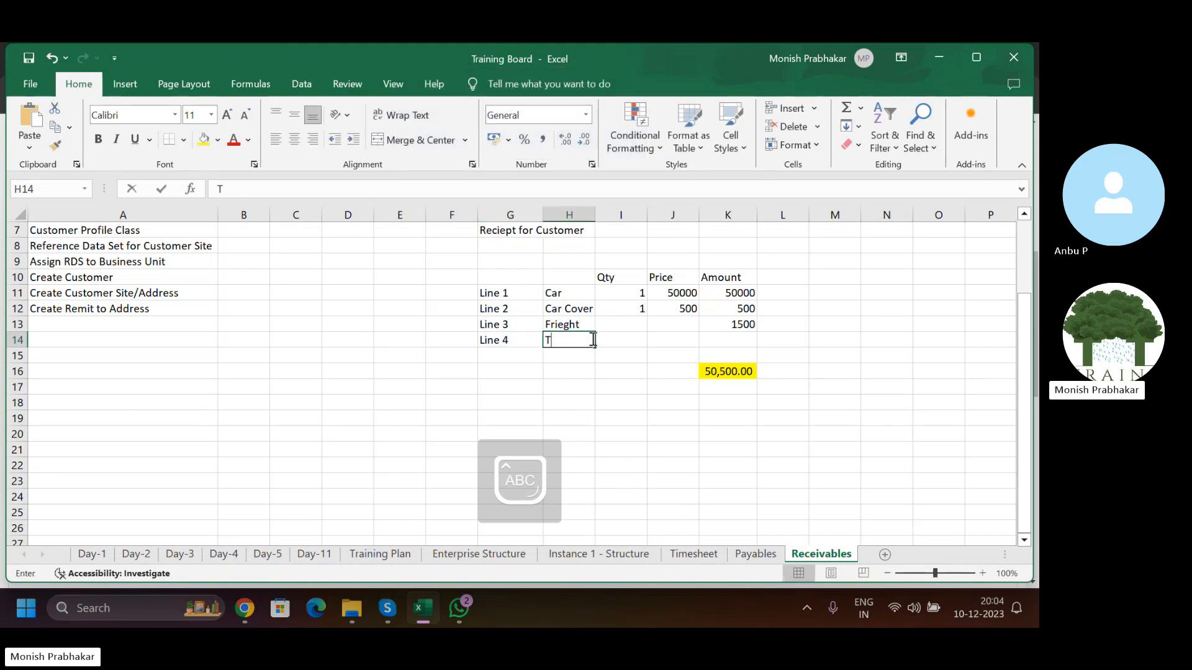
{"action": "key", "text": "Caps_Lock"}
{"action": "type", "text": "ax"}
- Set the Line 4 tax amount to 50 in K14
{"action": "key", "text": "Right"}
{"action": "key", "text": "Right"}
{"action": "key", "text": "Right"}
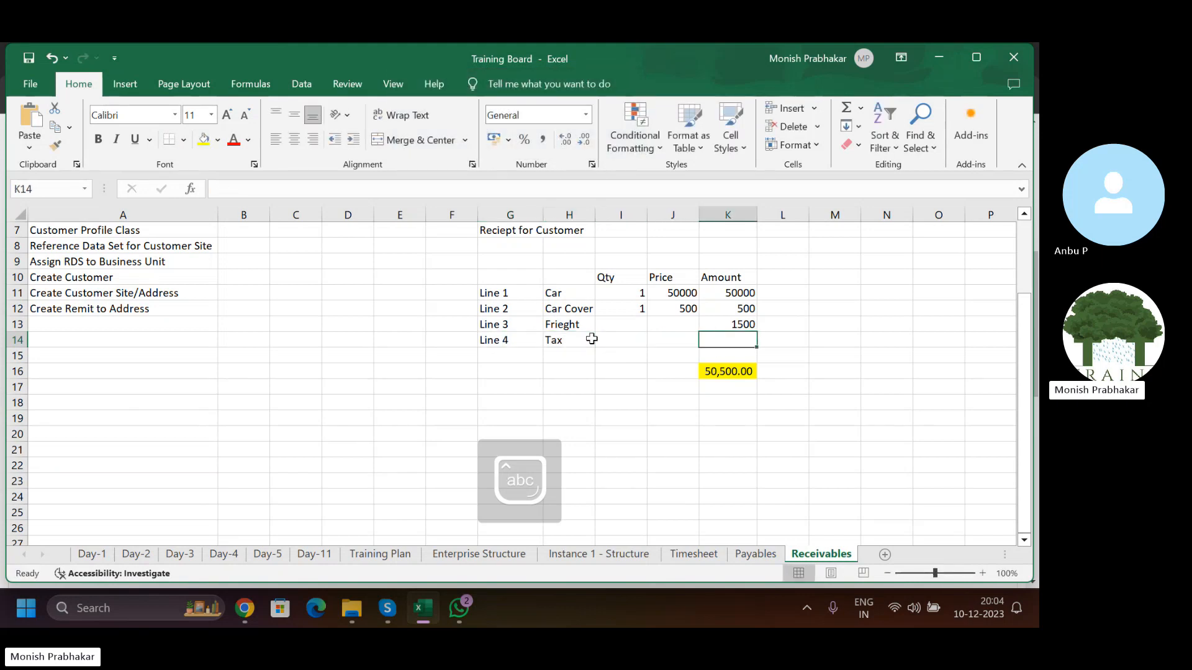
{"action": "type", "text": "50"}
- Extend the invoice total formula in K16 to =SUM(K11:K14) so it covers the freight and tax lines
{"action": "key", "text": "Right"}
{"action": "key", "text": "Down"}
{"action": "key", "text": "Down"}
{"action": "key", "text": "Left"}
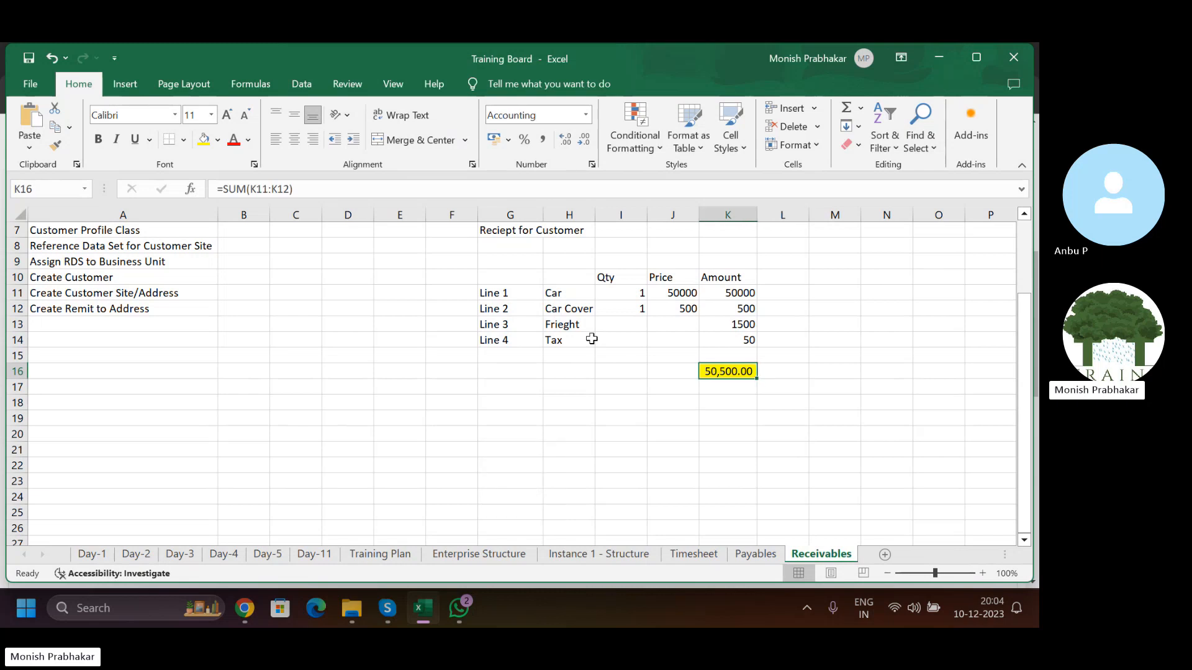
{"action": "key", "text": "F2"}
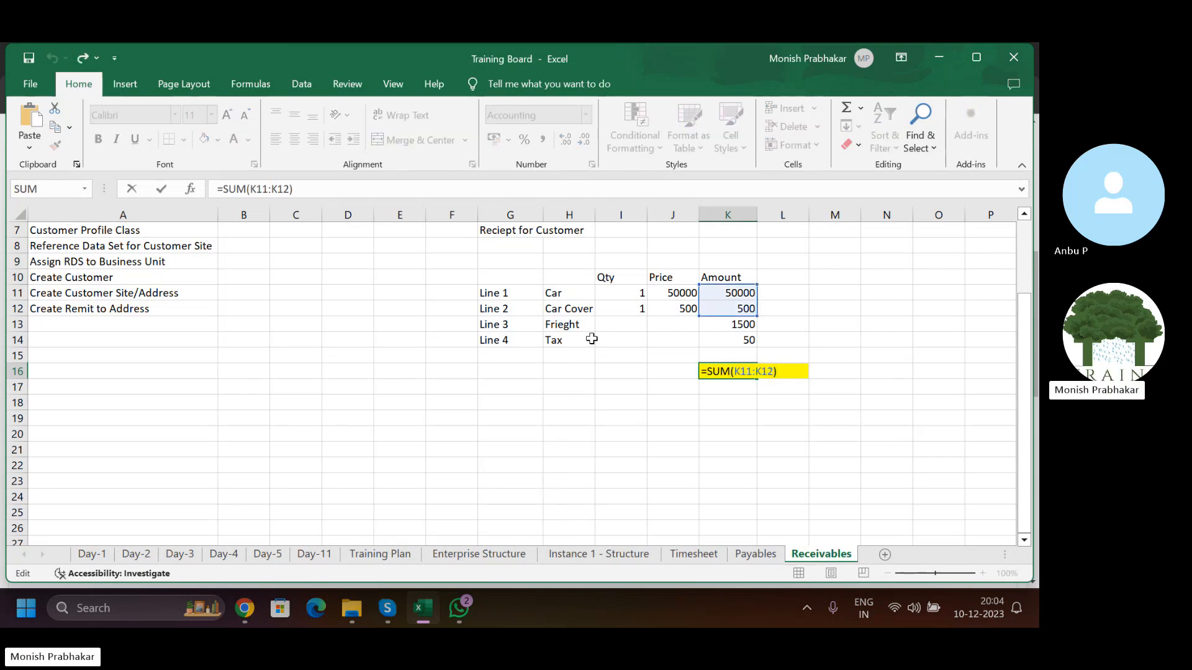
{"action": "key", "text": "Left"}
{"action": "key", "text": "BackSpace"}
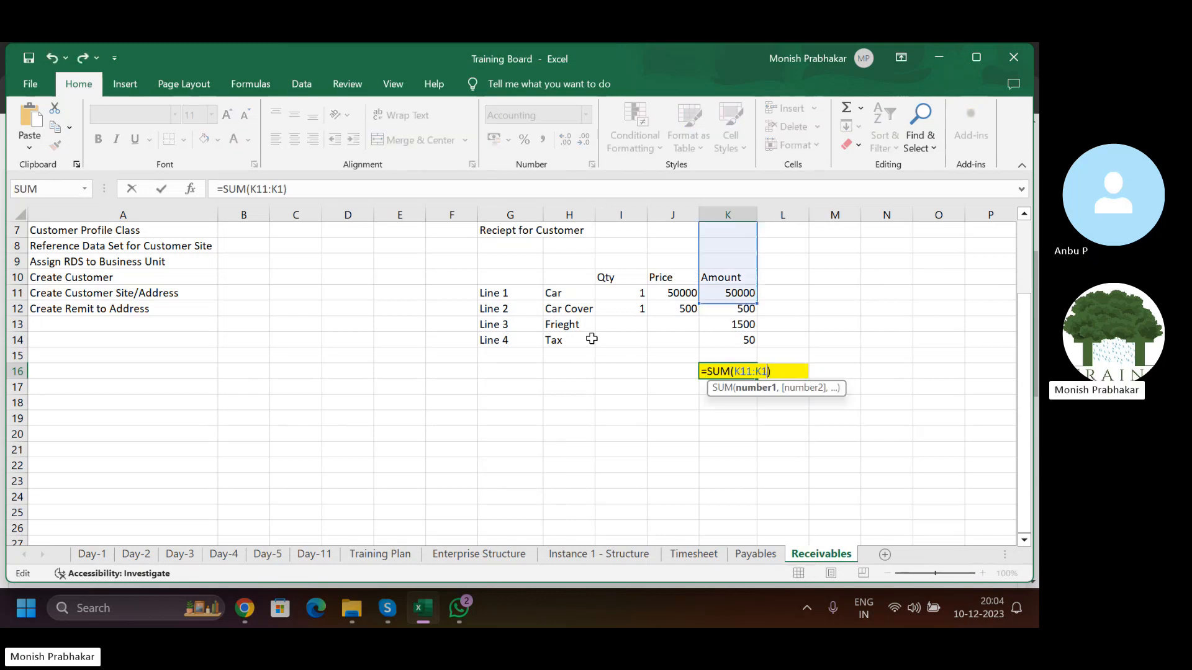
{"action": "type", "text": "4"}
{"action": "key", "text": "Return"}
{"action": "key", "text": "Up"}
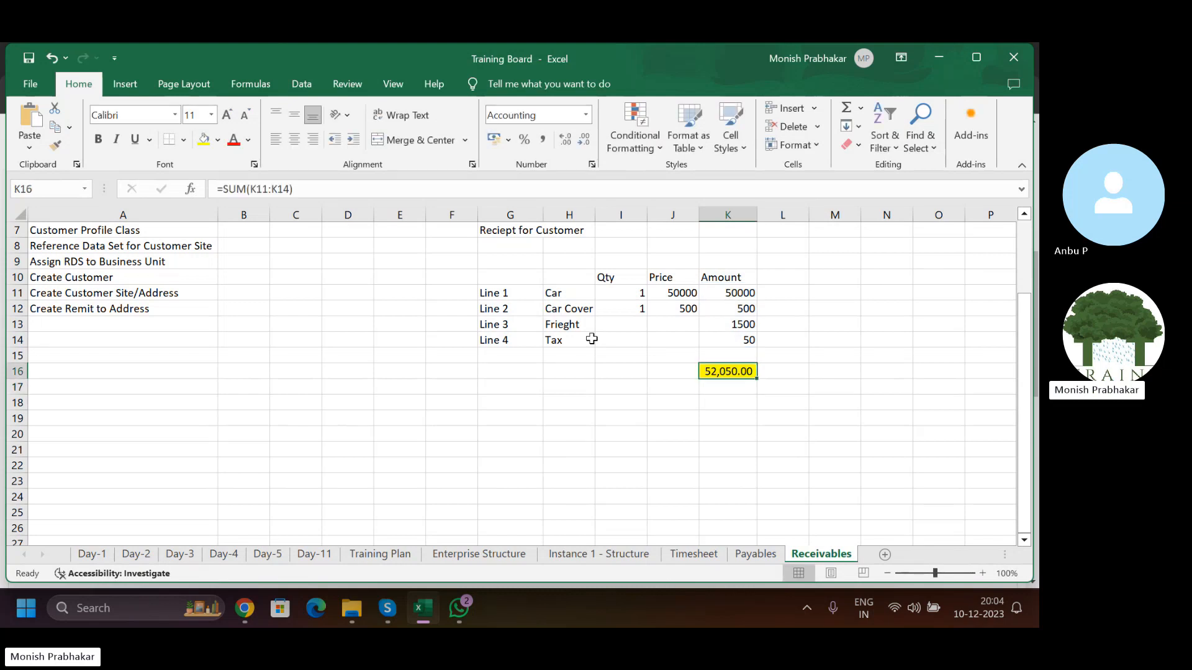
{"action": "left_click", "coordinate": [513, 291]}
{"action": "left_click", "coordinate": [509, 307]}
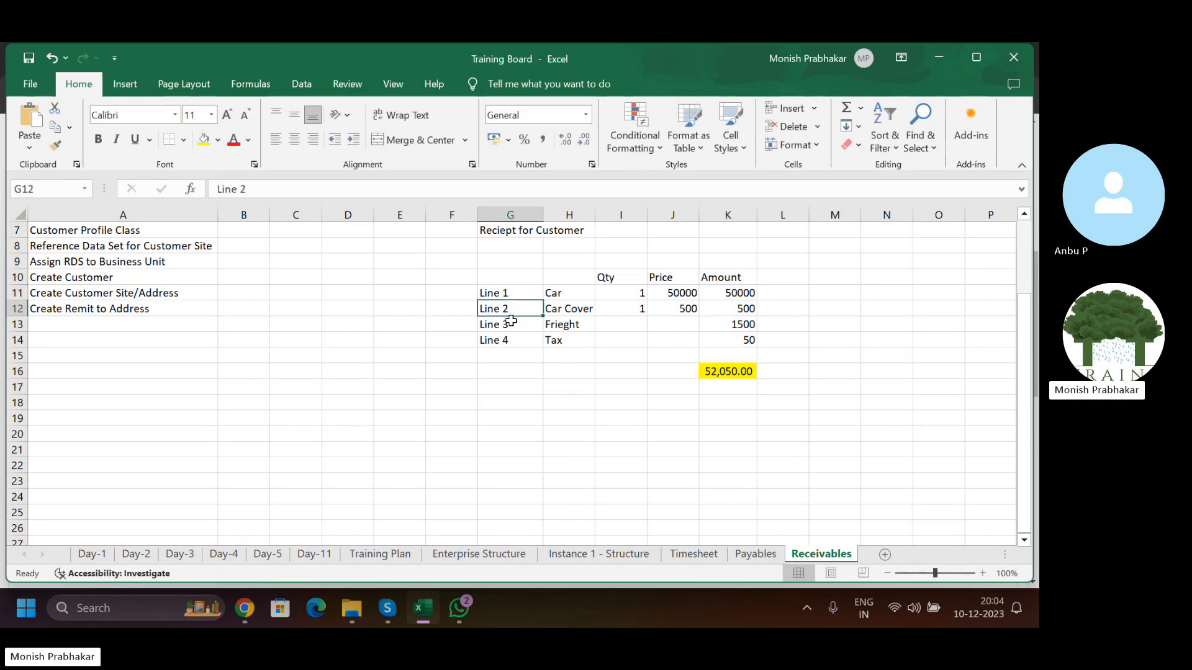
{"action": "left_click", "coordinate": [514, 339]}
{"action": "left_click_drag", "start_coordinate": [517, 304], "coordinate": [512, 328]}
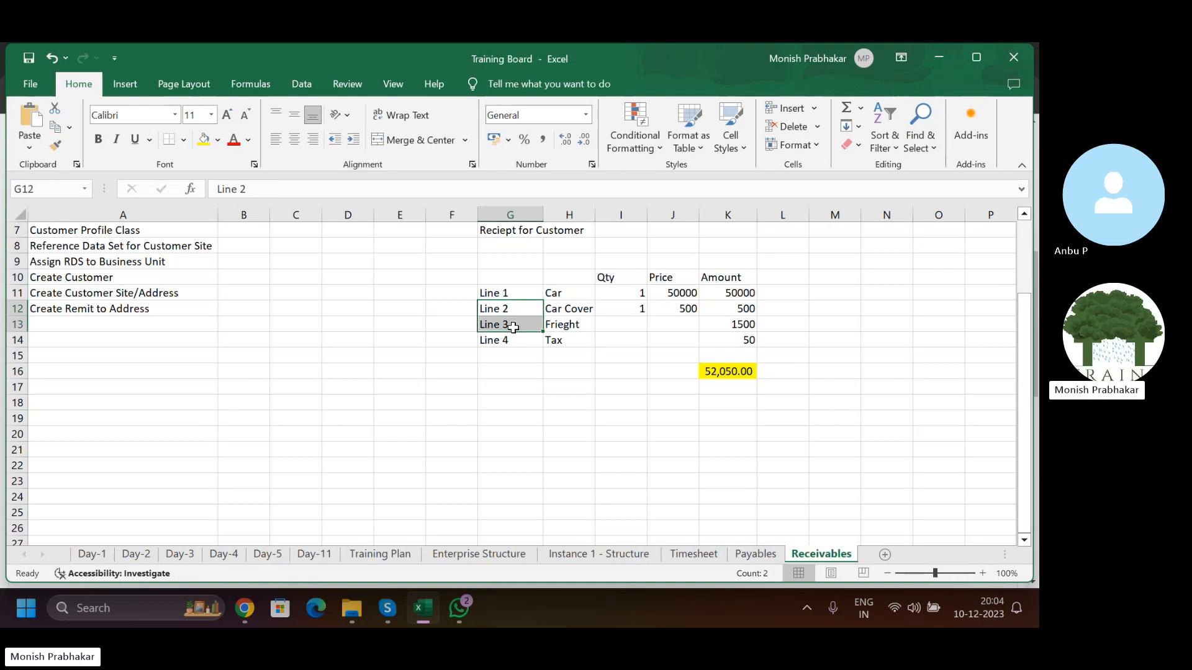
{"action": "left_click", "coordinate": [571, 296]}
- Insert a blank column H between the line labels and the item descriptions, and enter the heading Type in H10
{"action": "left_click", "coordinate": [569, 214]}
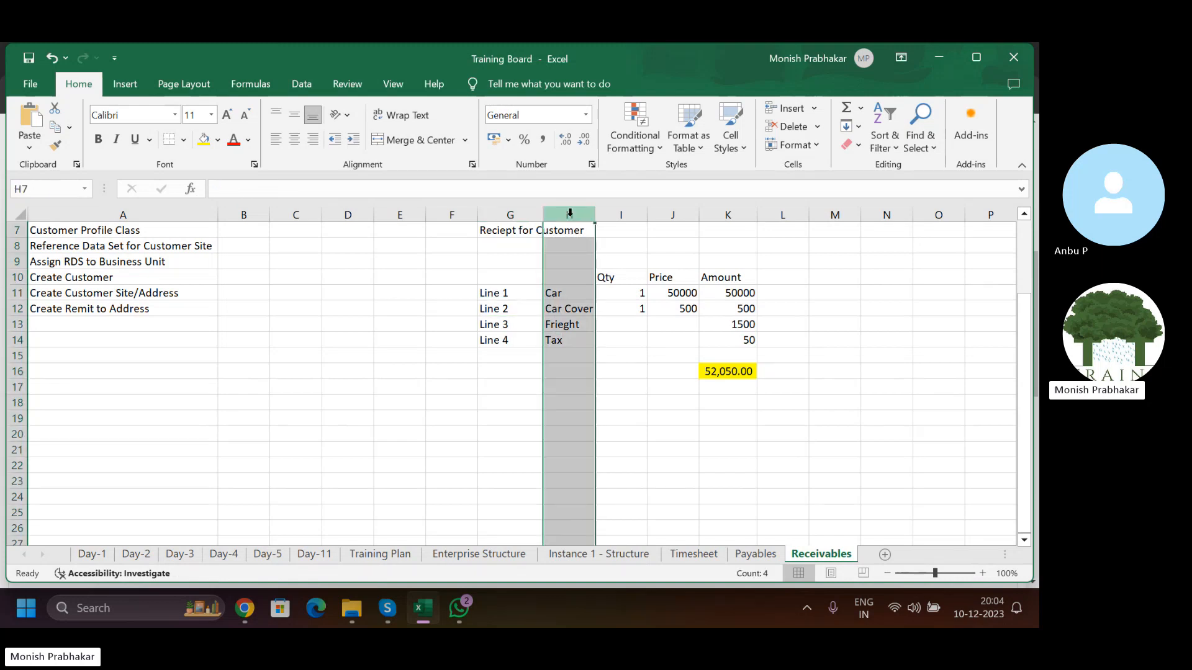
{"action": "key", "text": "ctrl+shift+plus"}
{"action": "key", "text": "Down"}
{"action": "key", "text": "Down"}
{"action": "key", "text": "Down"}
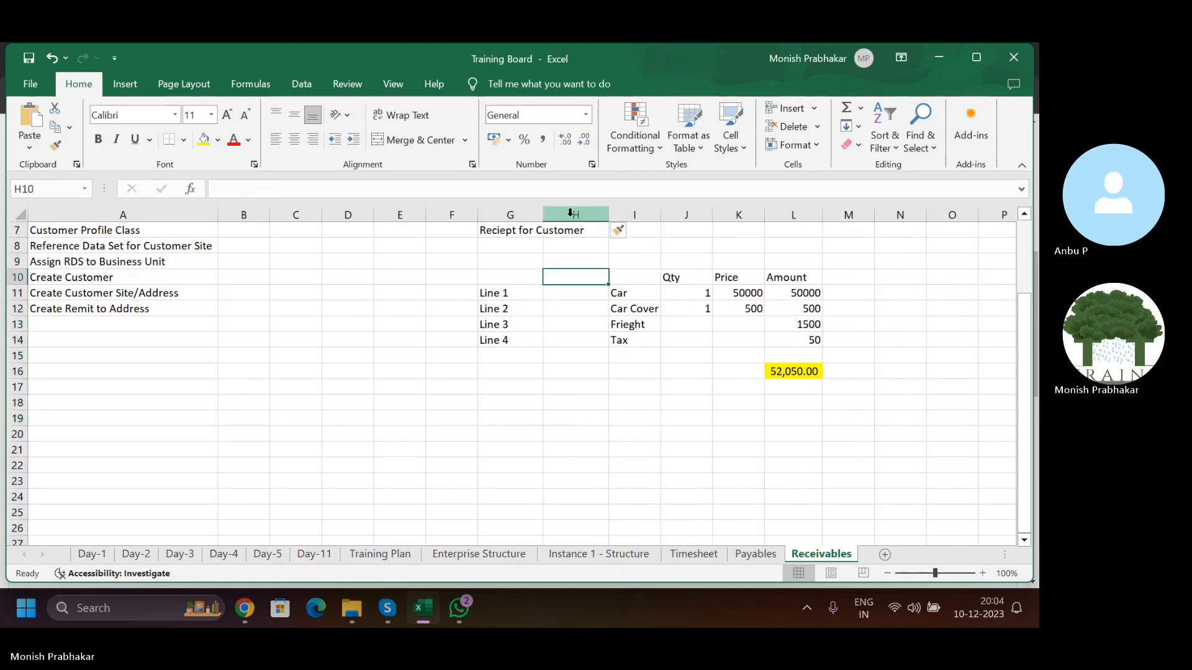
{"action": "key", "text": "Caps_Lock"}
{"action": "type", "text": "Tpyp"}
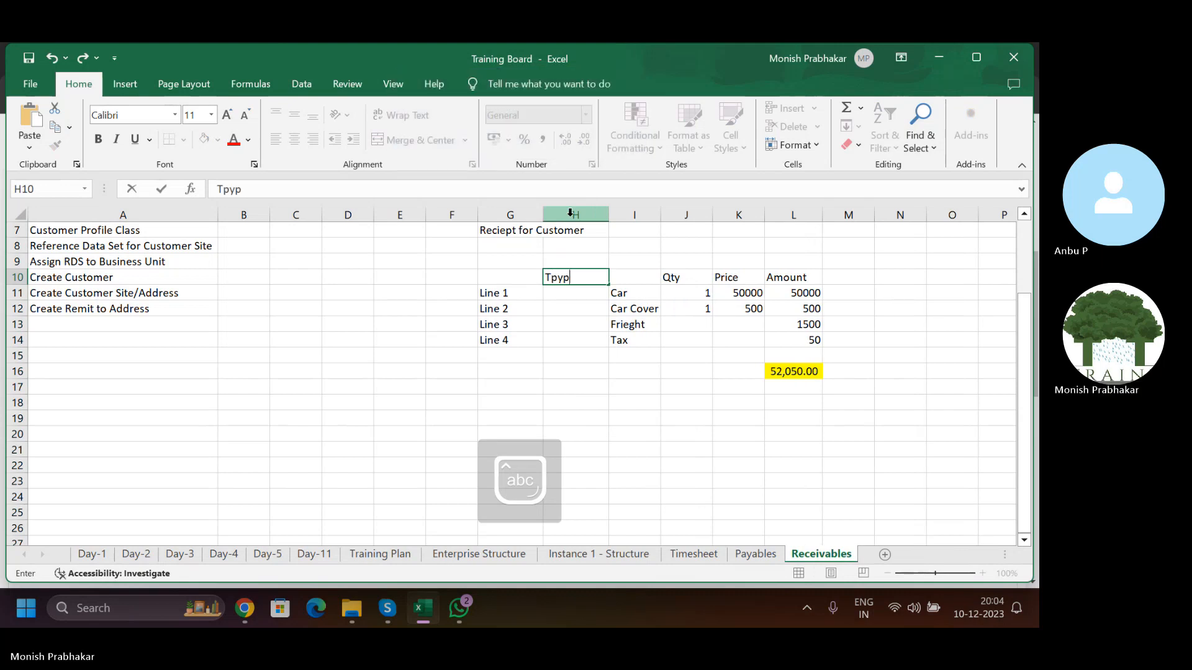
{"action": "type", "text": "ype"}
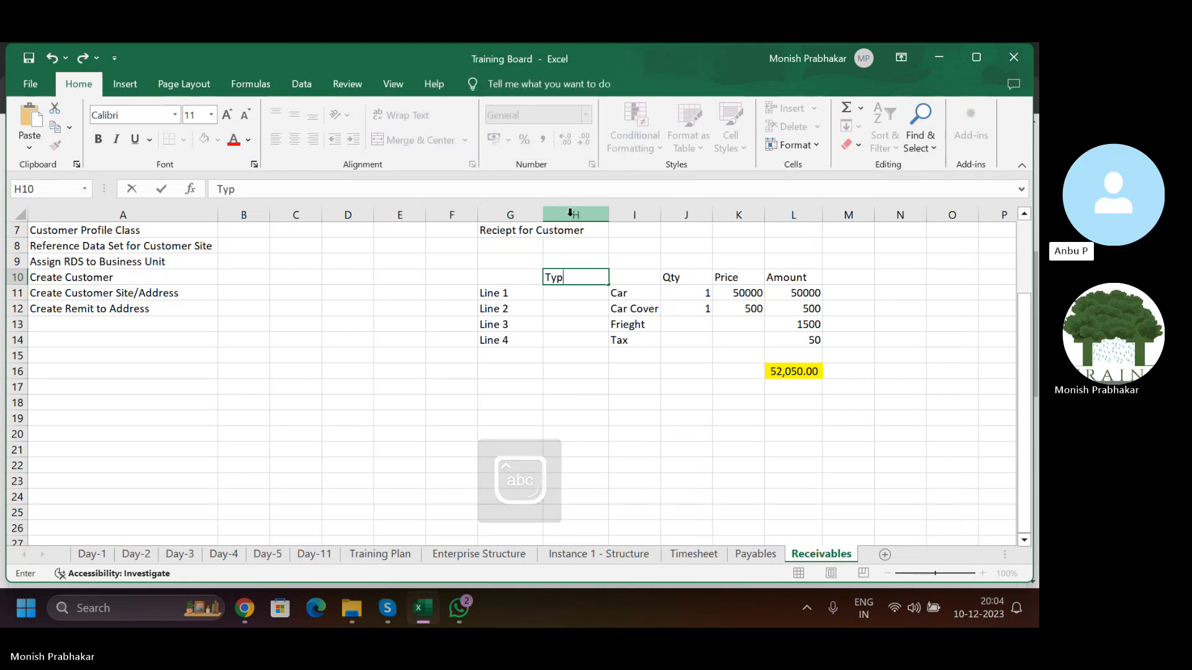
{"action": "key", "text": "Return"}
- Enter Invoice as the type of Line 1 in H11
{"action": "key", "text": "Caps_Lock"}
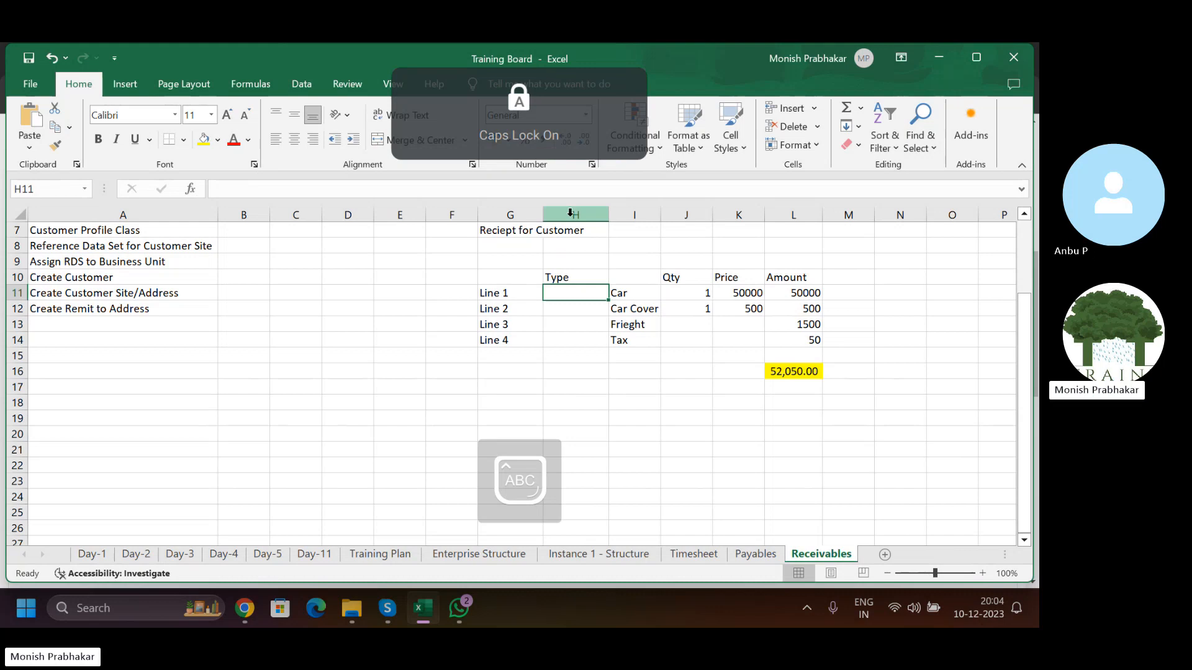
{"action": "type", "text": "I"}
{"action": "key", "text": "Caps_Lock"}
{"action": "type", "text": "nvo"}
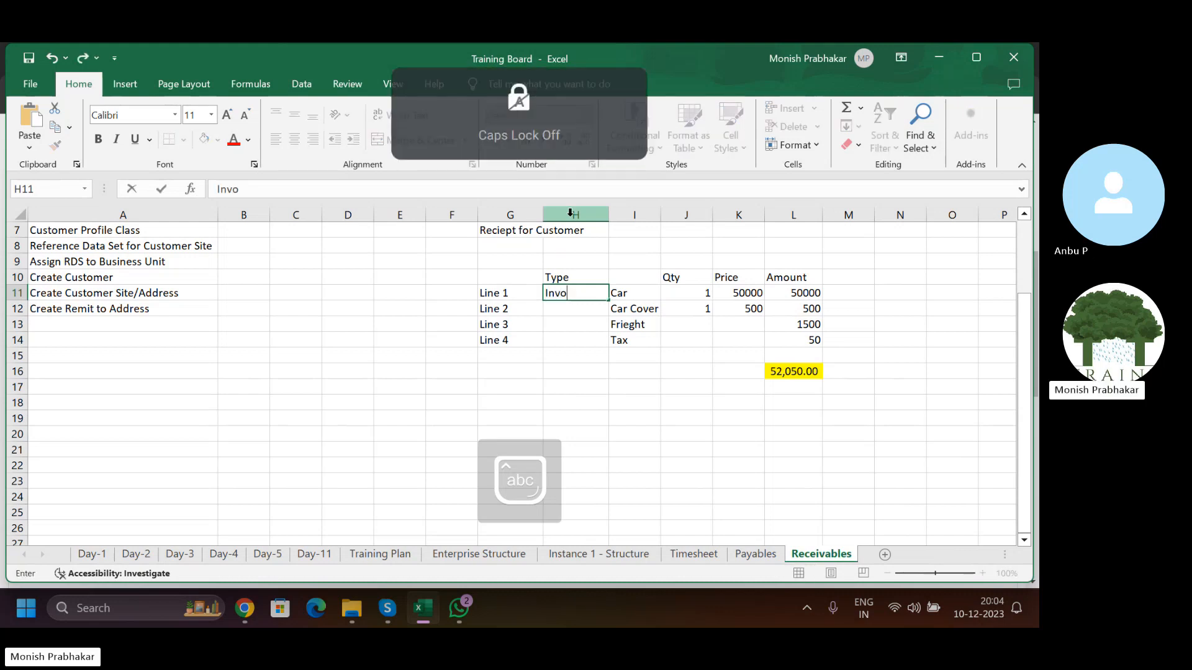
{"action": "type", "text": "ice"}
{"action": "key", "text": "Tab"}
{"action": "key", "text": "Caps_Lock"}
{"action": "key", "text": "Return"}
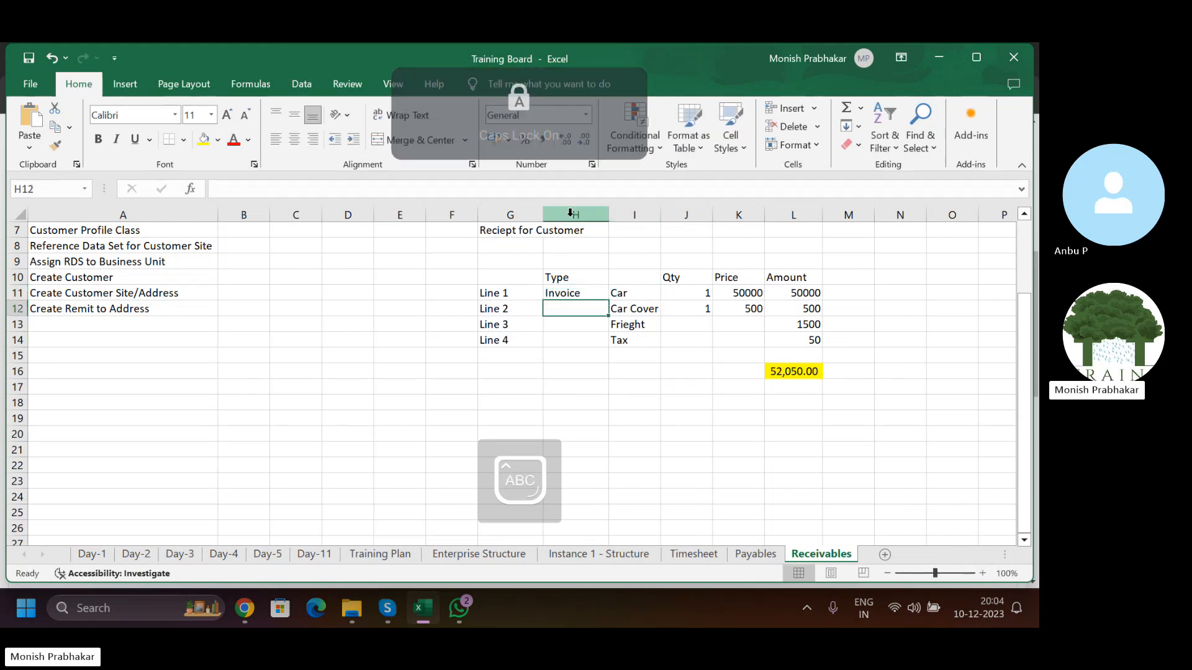
- Enter Invoice as the type of Line 2 in H12, matching the capitalization of the cell above
{"action": "type", "text": "iNVOICE"}
{"action": "key", "text": "Return"}
{"action": "key", "text": "Up"}
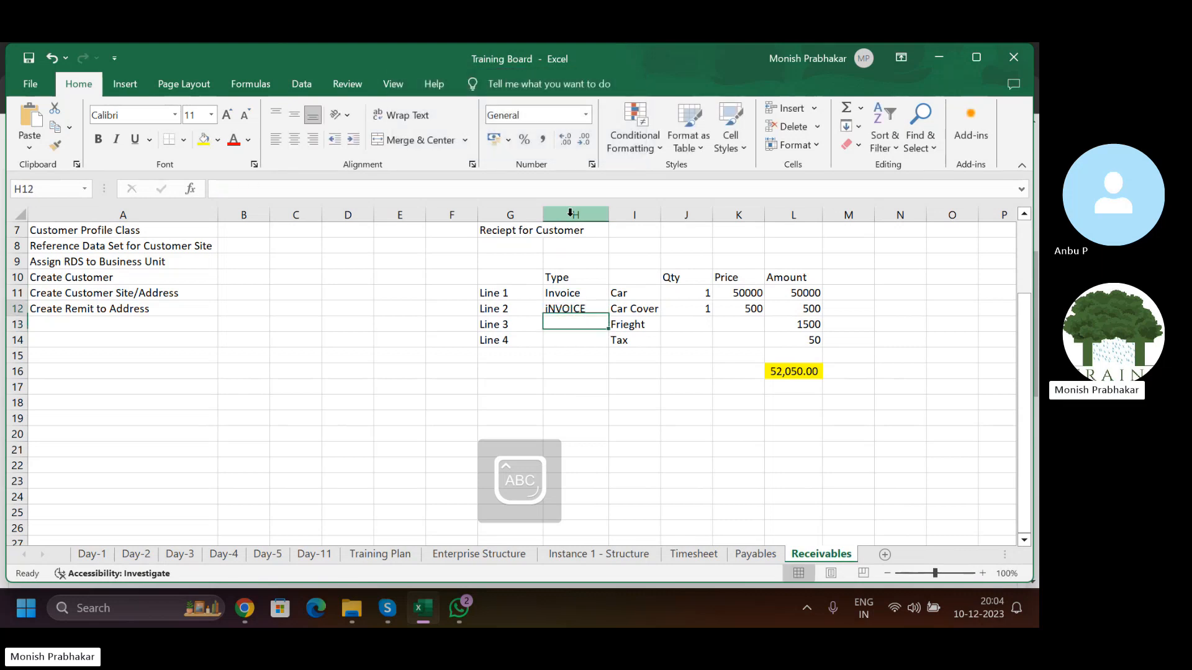
{"action": "key", "text": "Caps_Lock"}
{"action": "type", "text": "invoice"}
{"action": "key", "text": "Return"}
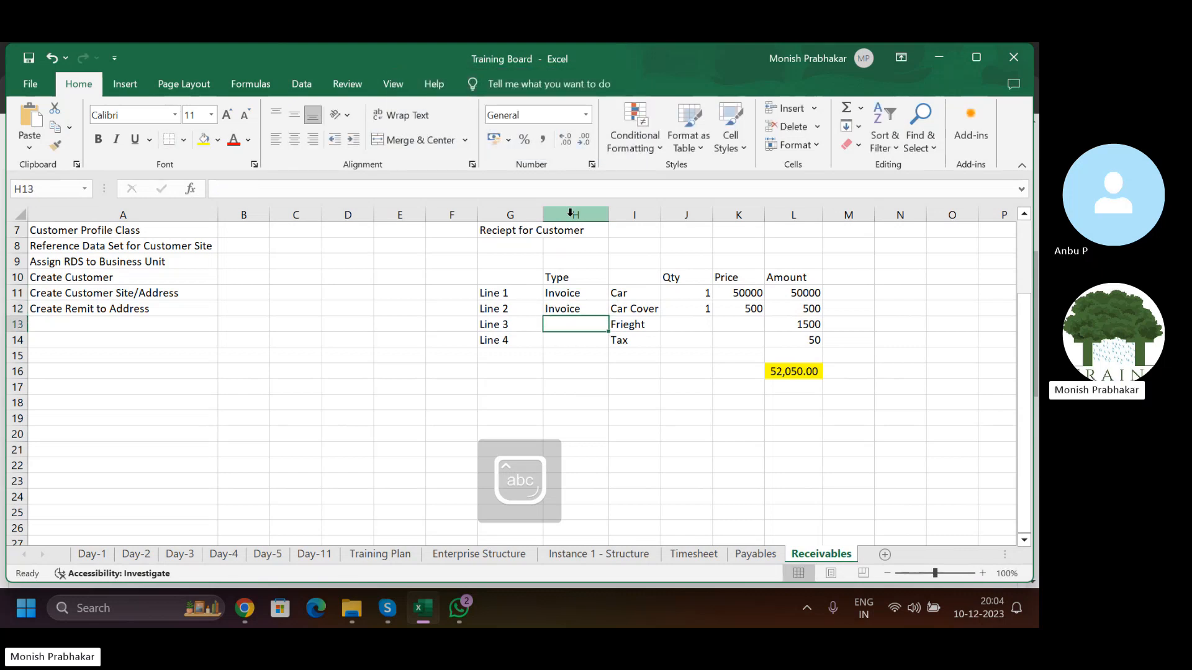
- Enter Frieght as the type of Line 3 in H13
{"action": "key", "text": "Caps_Lock"}
{"action": "type", "text": "F"}
{"action": "key", "text": "Caps_Lock"}
{"action": "type", "text": "r"}
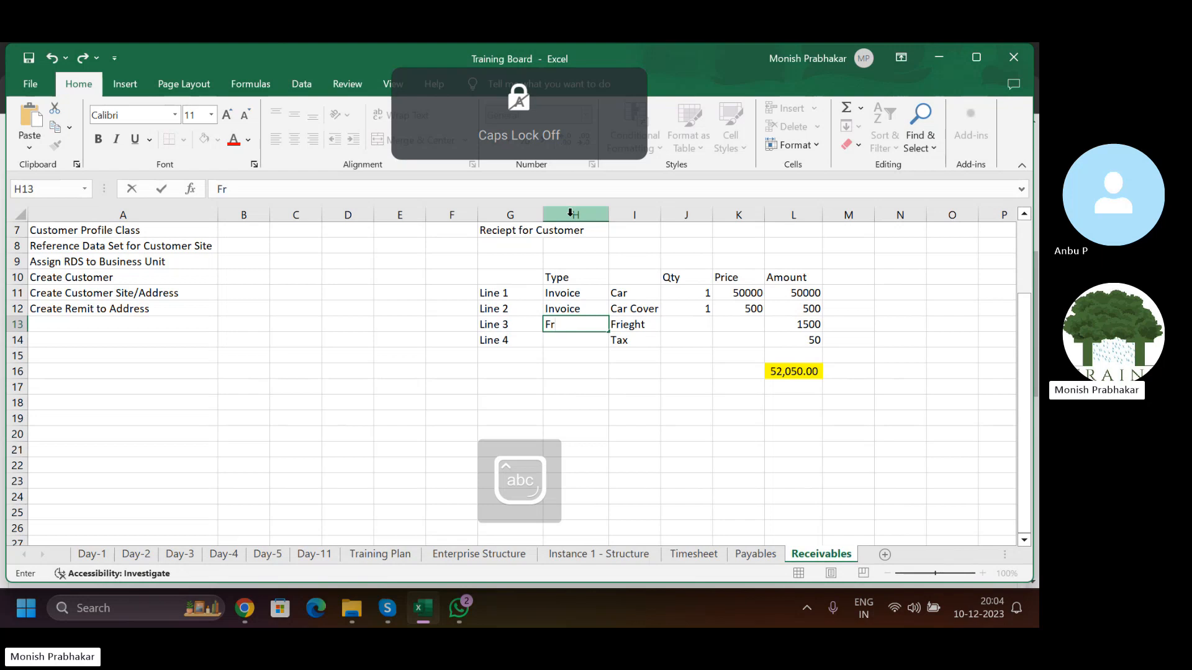
{"action": "type", "text": "ieght"}
{"action": "key", "text": "Return"}
- Enter Tax as the type of Line 4 in H14
{"action": "key", "text": "Caps_Lock"}
{"action": "type", "text": "T"}
{"action": "key", "text": "Caps_Lock"}
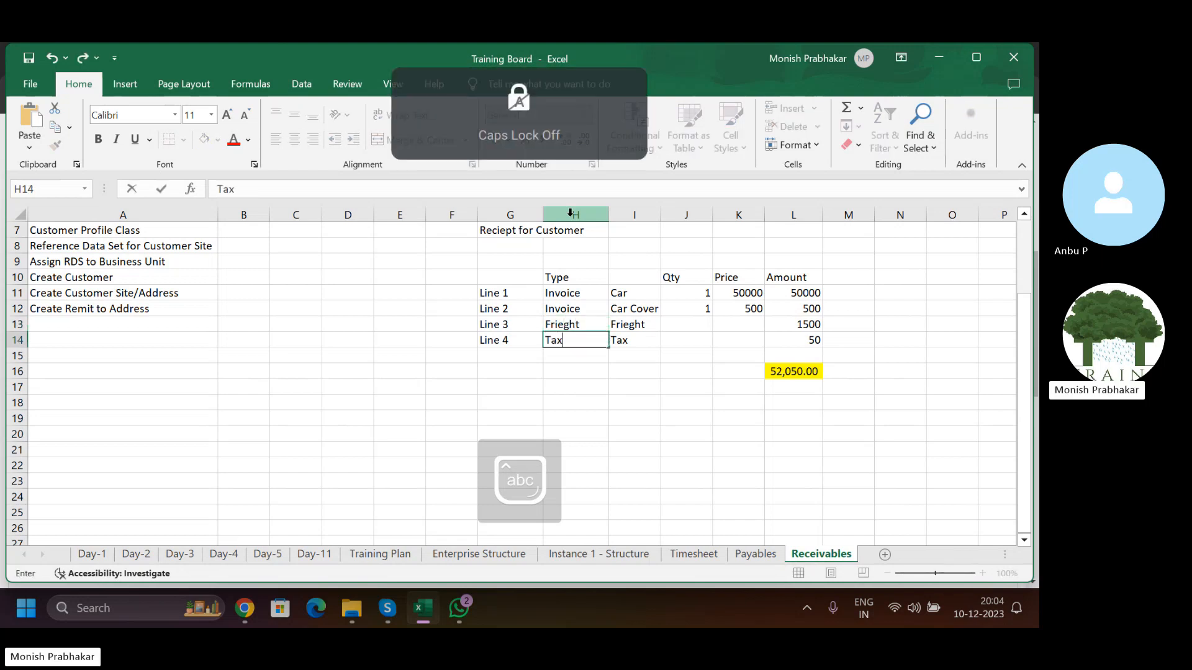
{"action": "type", "text": "ax"}
{"action": "key", "text": "Return"}
{"action": "key", "text": "Left"}
{"action": "key", "text": "Down"}
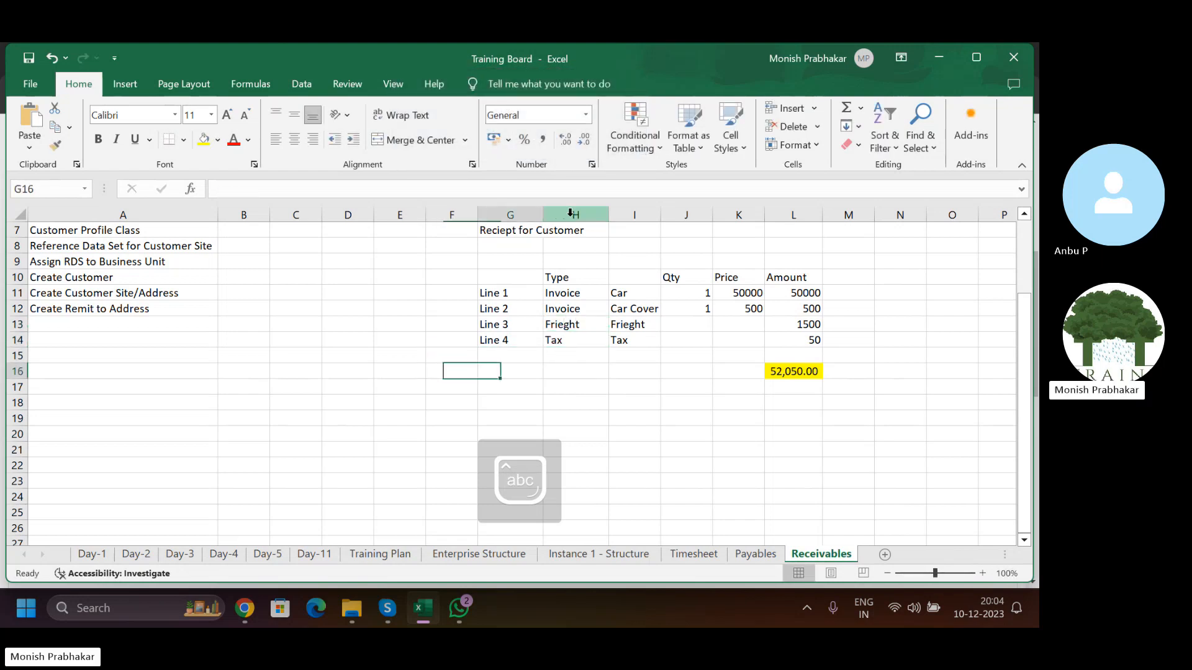
{"action": "key", "text": "Right"}
{"action": "key", "text": "Down"}
{"action": "key", "text": "Left"}
{"action": "key", "text": "Up"}
{"action": "key", "text": "Right"}
{"action": "key", "text": "Down"}
{"action": "key", "text": "Left"}
{"action": "key", "text": "Up"}
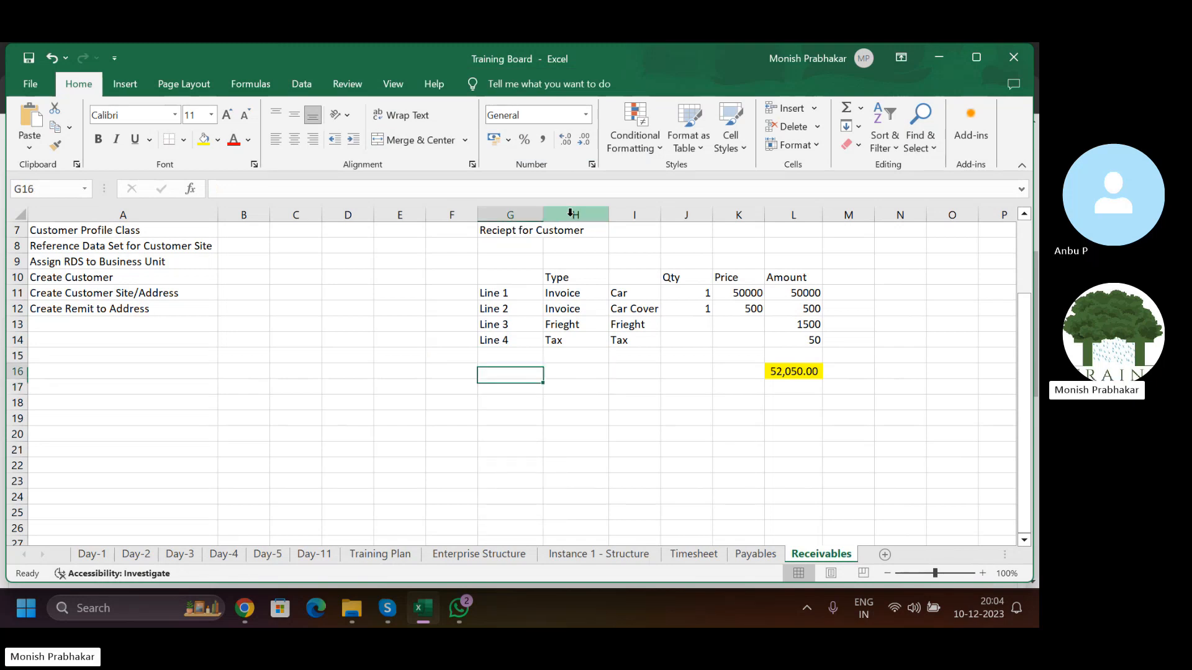
- Inspect the formula behind the highlighted invoice total in L16 and leave it as is
{"action": "key", "text": "Right"}
{"action": "key", "text": "Right"}
{"action": "key", "text": "Right"}
{"action": "key", "text": "Right"}
{"action": "key", "text": "Right"}
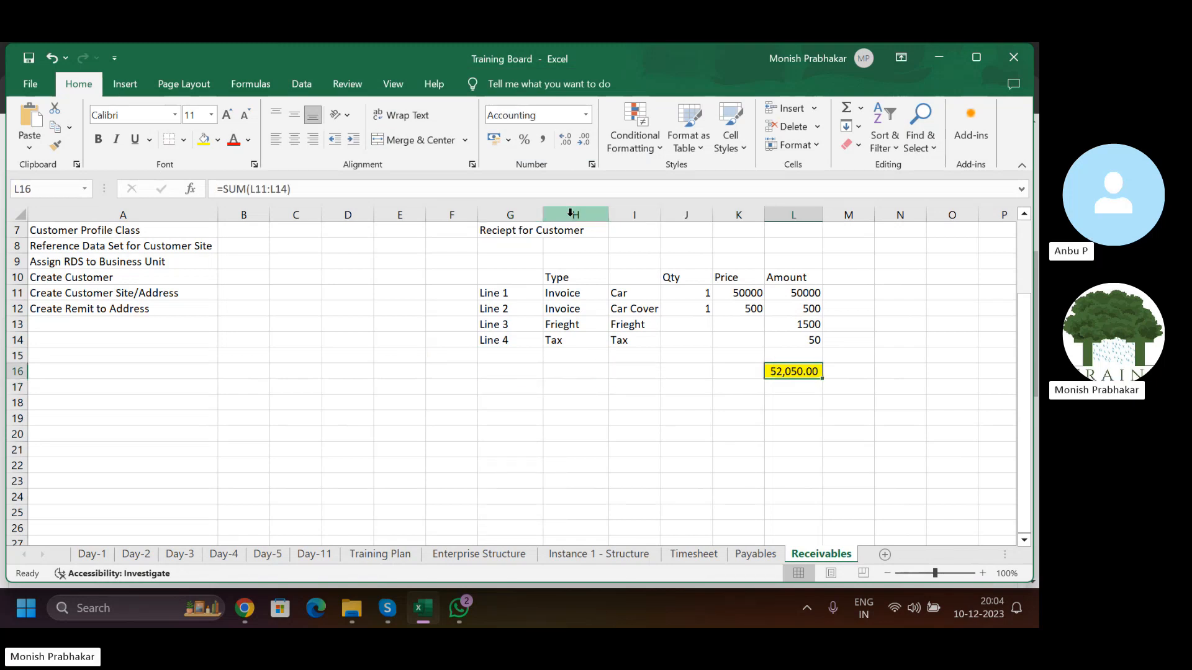
{"action": "key", "text": "F2"}
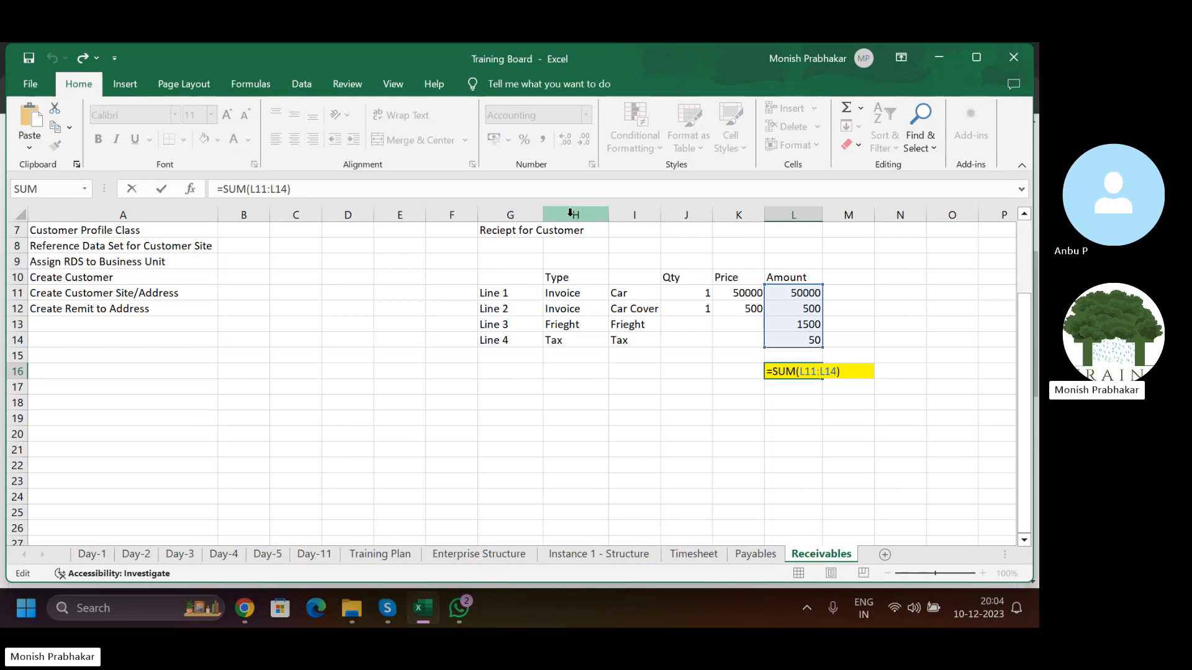
{"action": "key", "text": "ctrl+Return"}
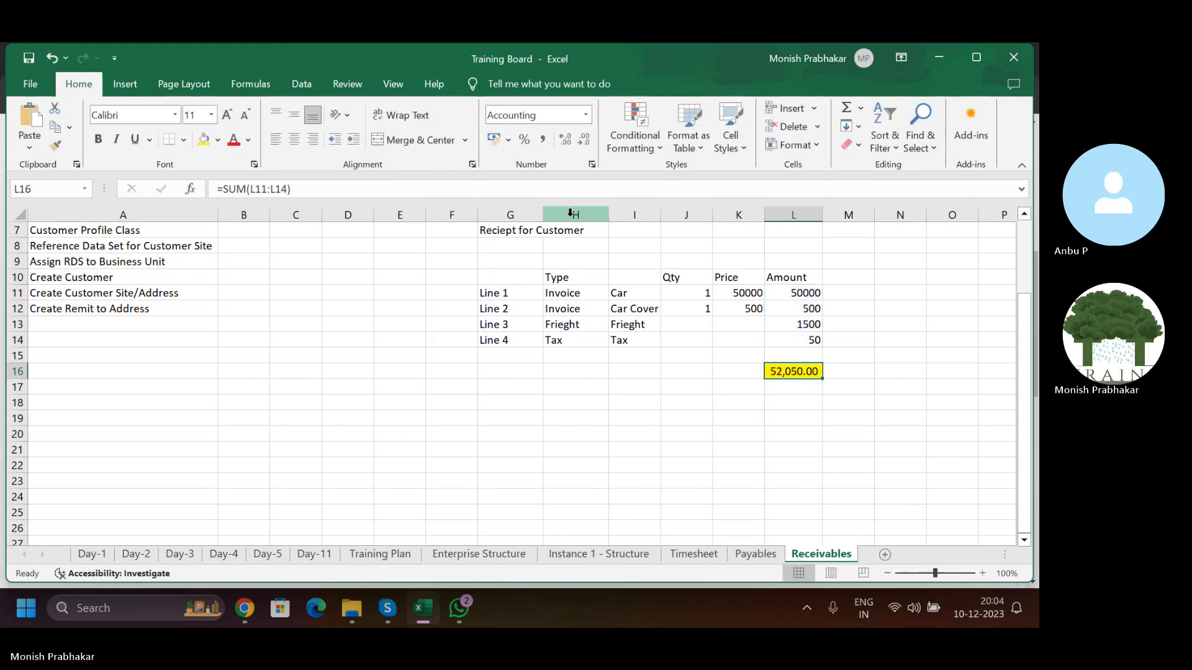
- Enter the account label Receivables in H17, below the invoice lines
{"action": "key", "text": "Left"}
{"action": "key", "text": "Left"}
{"action": "key", "text": "Left"}
{"action": "key", "text": "Left"}
{"action": "key", "text": "Left"}
{"action": "key", "text": "Right"}
{"action": "key", "text": "Down"}
{"action": "key", "text": "Caps_Lock"}
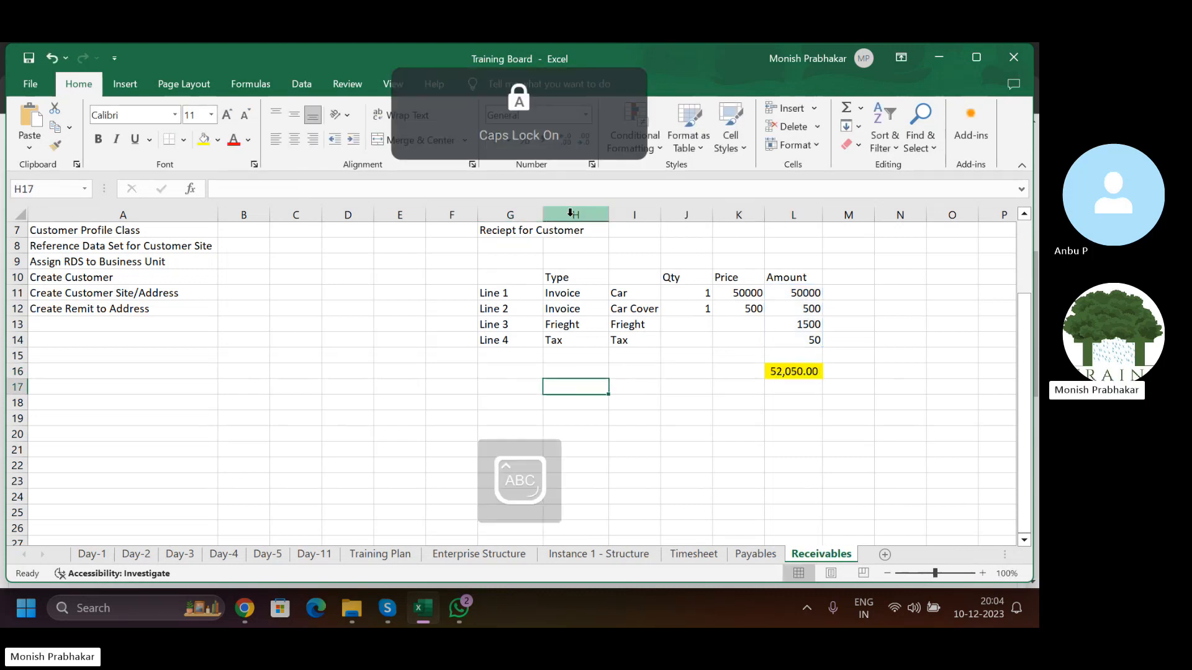
{"action": "type", "text": "Receivables"}
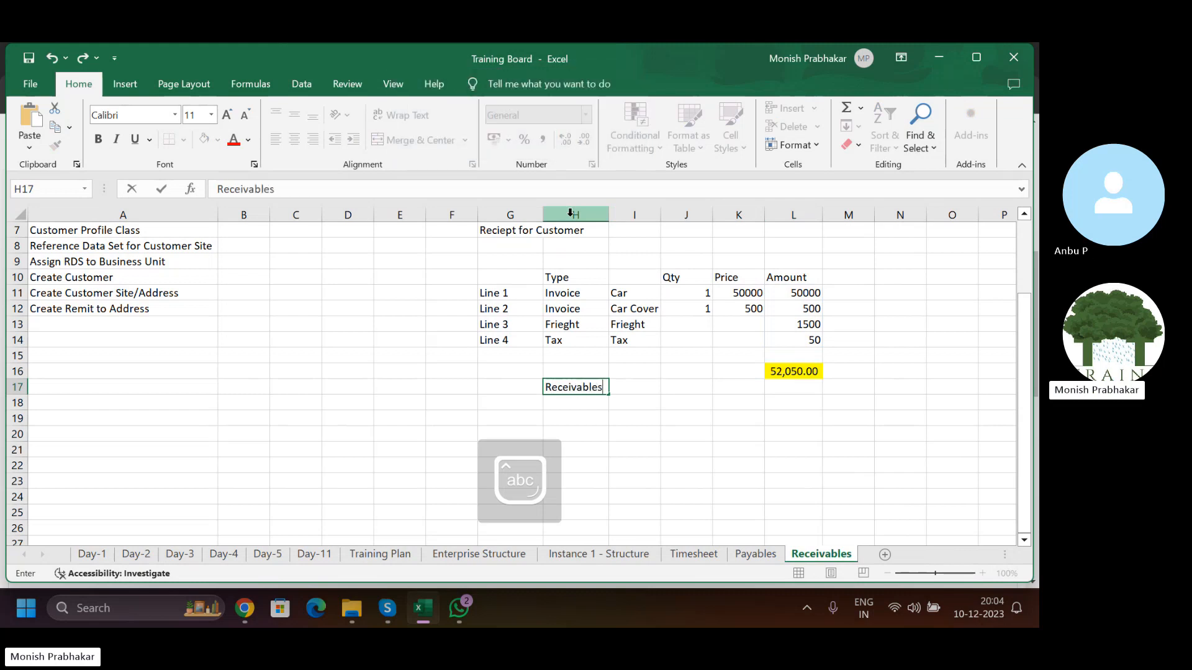
- Enter 52050 in I17 as the Receivables amount and format it in comma style
{"action": "key", "text": "Tab"}
{"action": "type", "text": "5"}
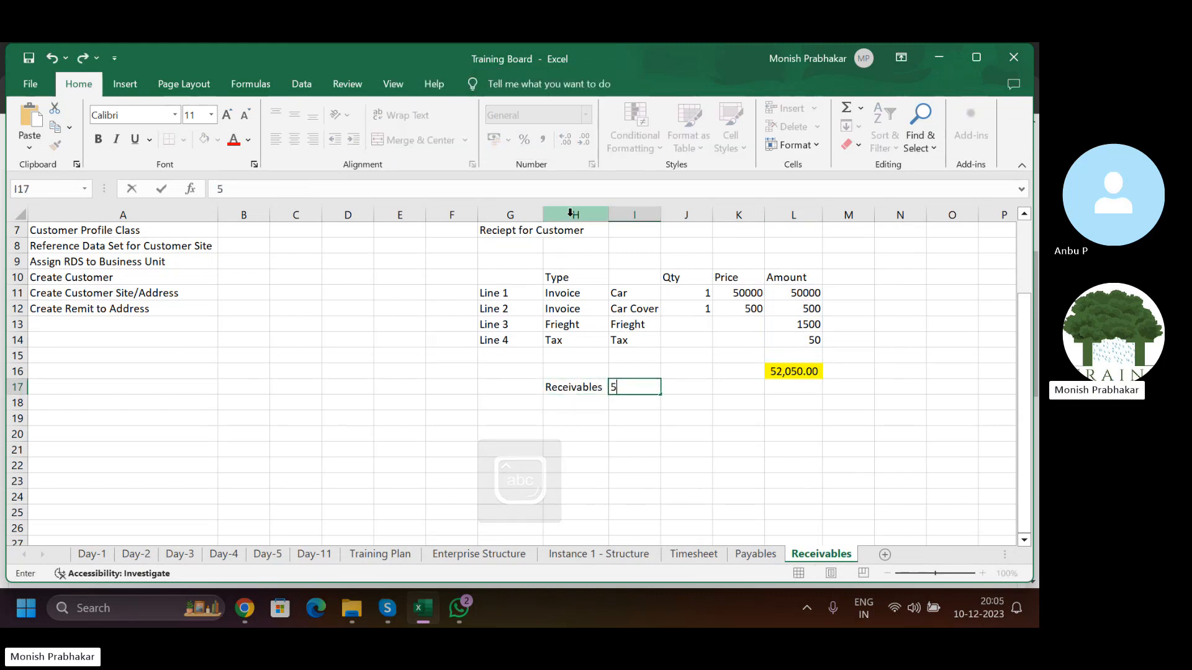
{"action": "type", "text": "2050"}
{"action": "key", "text": "Return"}
{"action": "key", "text": "Up"}
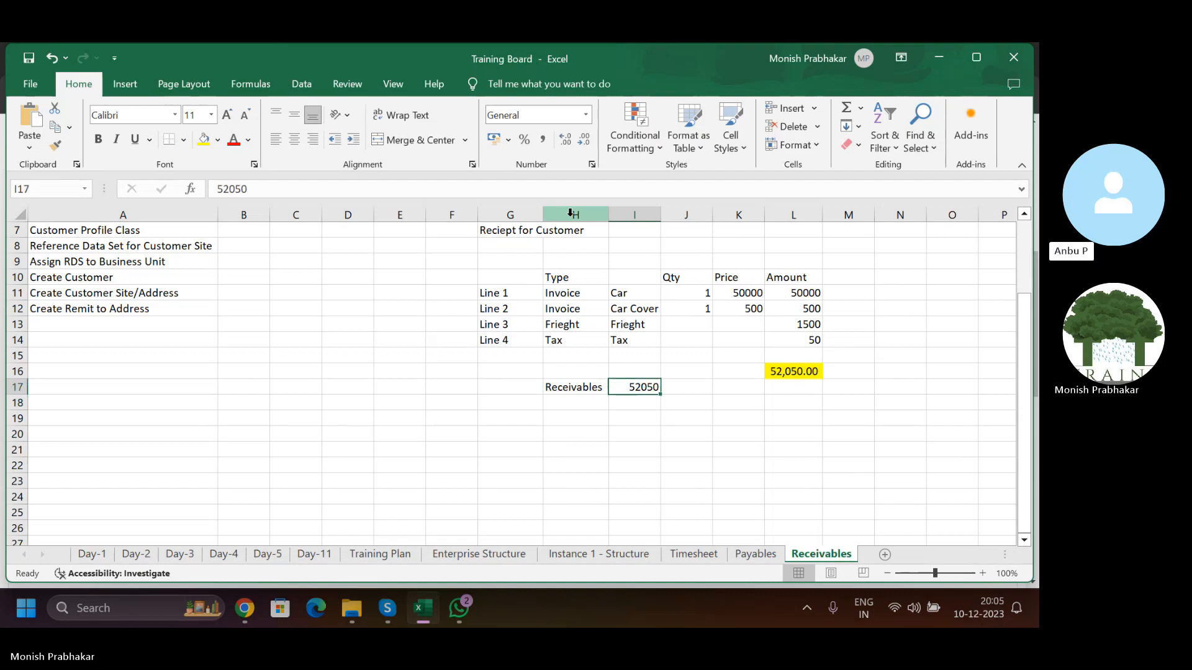
{"action": "left_click", "coordinate": [545, 140]}
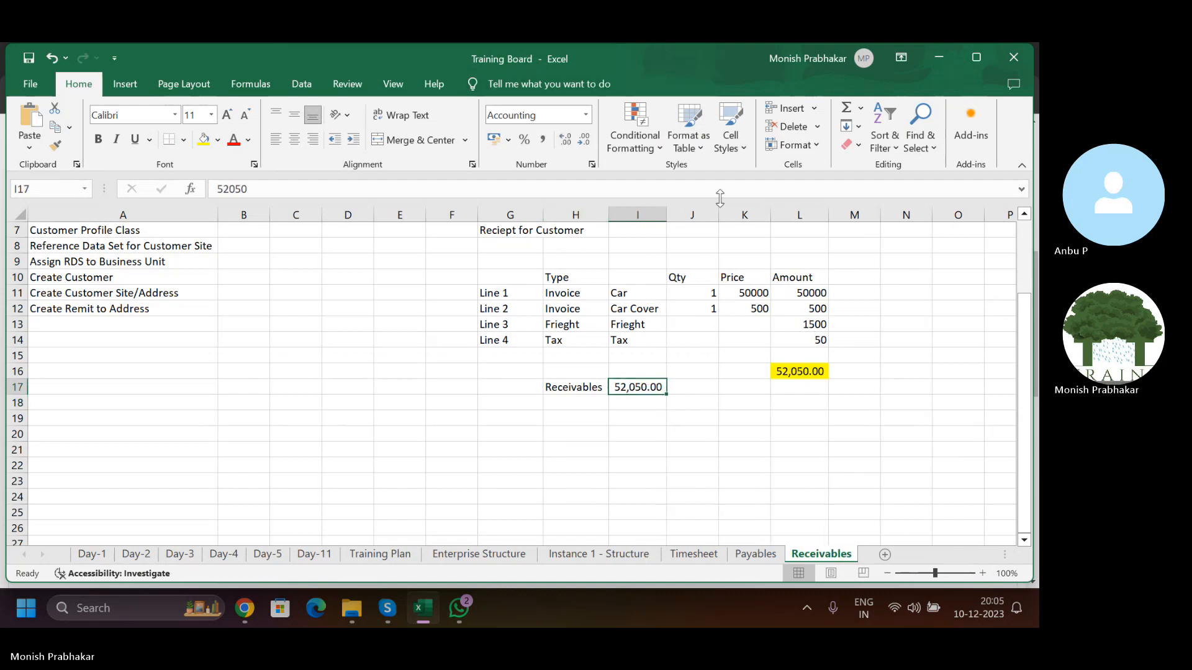
- Mark the Receivables row as a debit by entering Dr in G17
{"action": "key", "text": "Left"}
{"action": "key", "text": "Left"}
{"action": "key", "text": "Caps_Lock"}
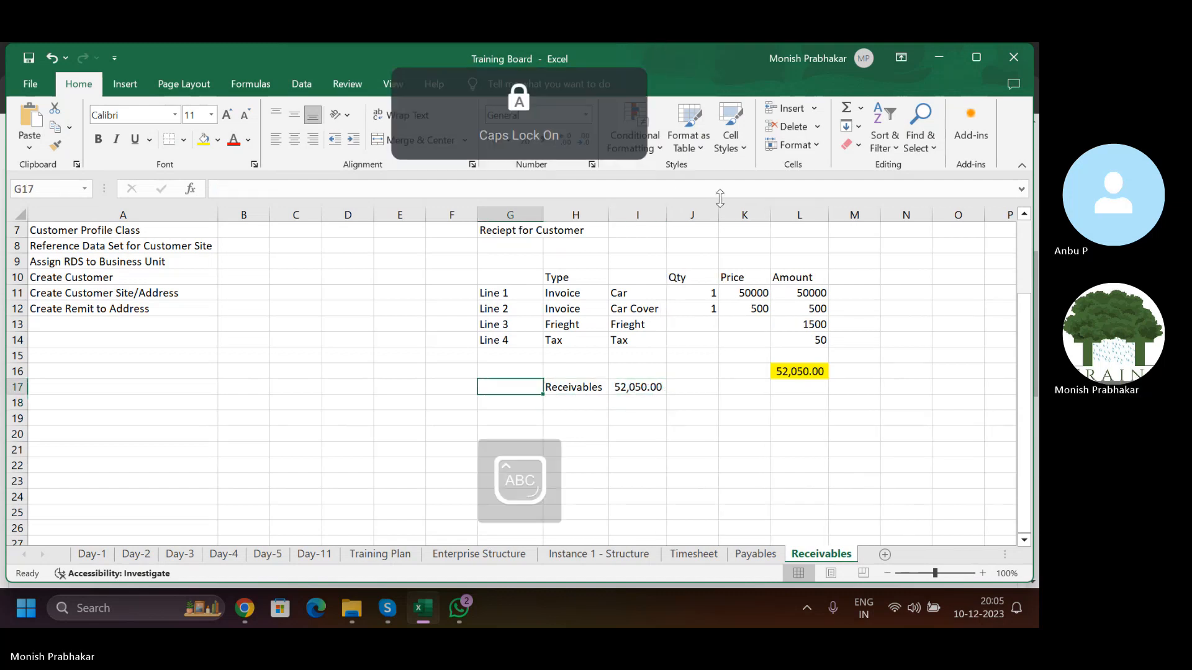
{"action": "type", "text": "Dr"}
{"action": "key", "text": "Return"}
- Add a credit row below the debit, with Cr in G18 and Revenue in H18
{"action": "key", "text": "Caps_Lock"}
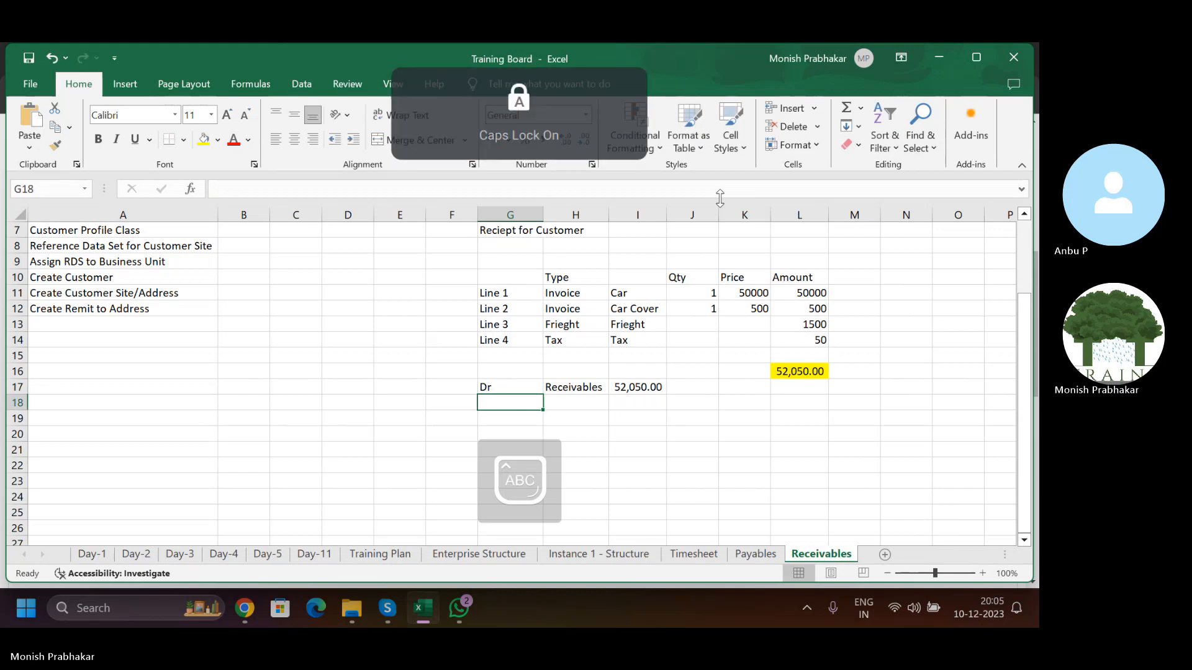
{"action": "type", "text": "CR"}
{"action": "key", "text": "Caps_Lock"}
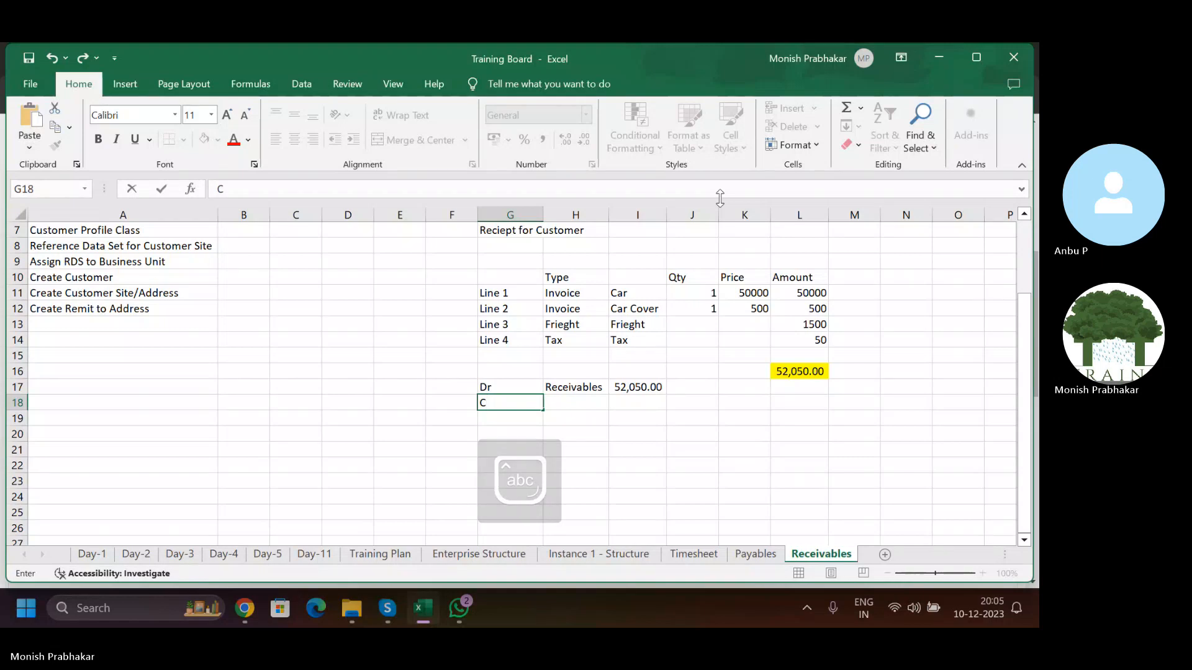
{"action": "type", "text": "r"}
{"action": "key", "text": "Tab"}
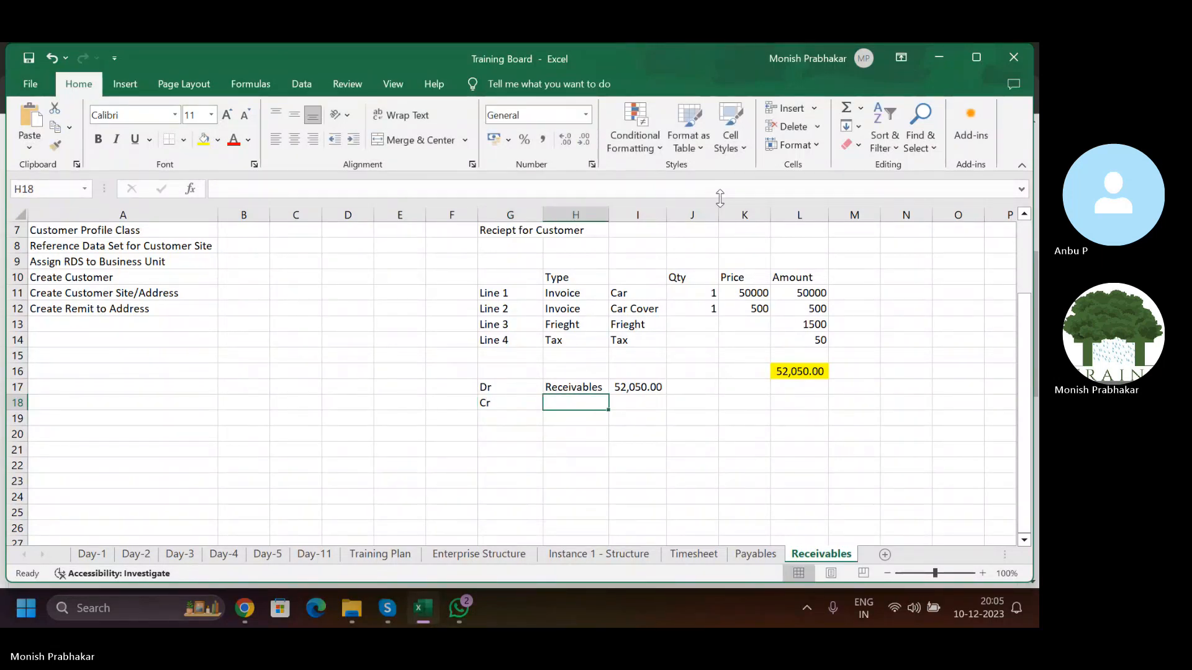
{"action": "type", "text": "Revenue"}
{"action": "key", "text": "Tab"}
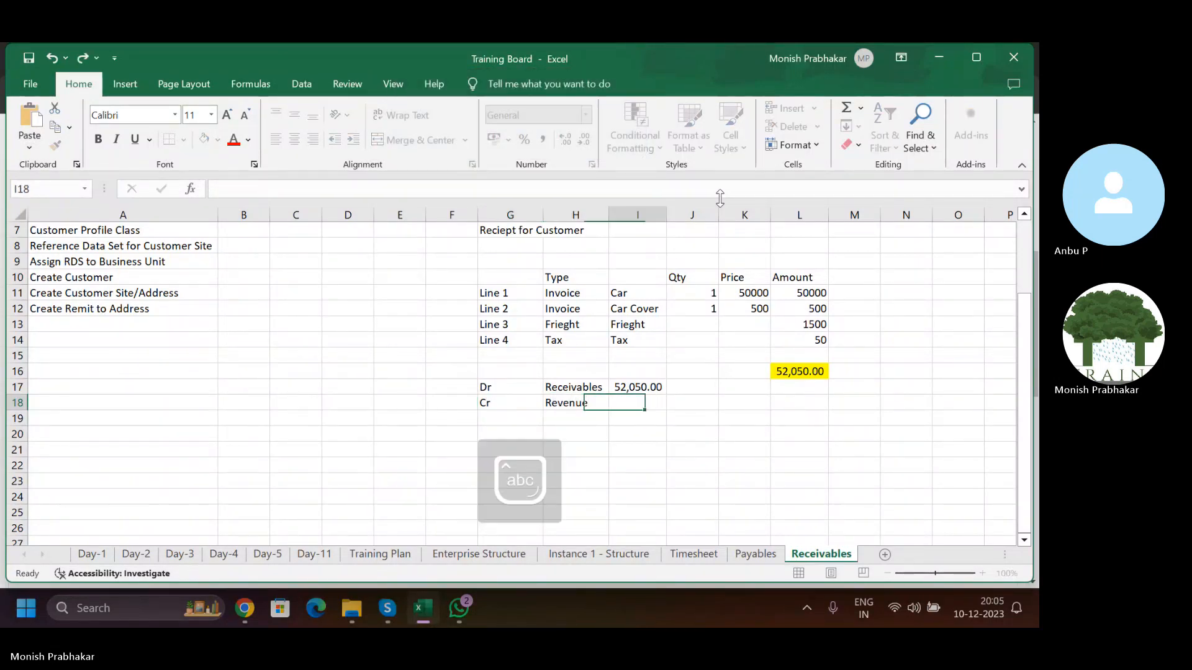
- Check the sum of the Car and Car Cover amounts in L11:L12 and enter 50500 as the Revenue credit in J18
{"action": "key", "text": "Tab"}
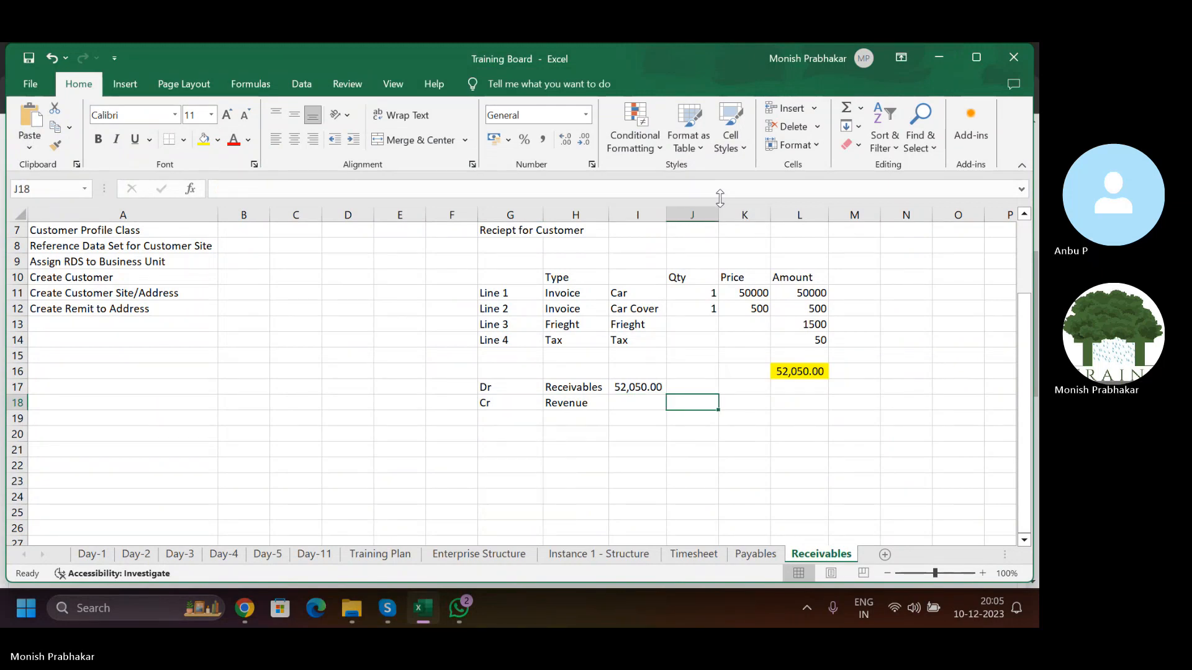
{"action": "left_click_drag", "start_coordinate": [807, 292], "coordinate": [810, 308]}
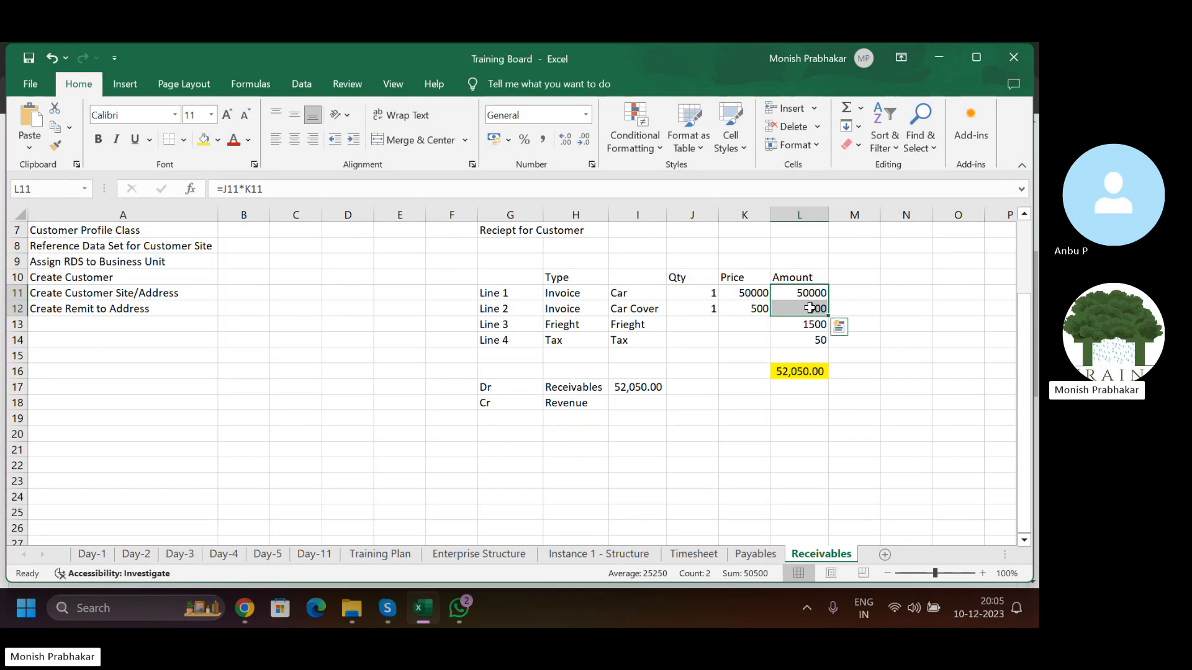
{"action": "type", "text": "505"}
{"action": "key", "text": "Escape"}
{"action": "key", "text": "Down"}
{"action": "key", "text": "Down"}
{"action": "key", "text": "Down"}
{"action": "key", "text": "Down"}
{"action": "key", "text": "Down"}
{"action": "key", "text": "Down"}
{"action": "key", "text": "Down"}
{"action": "key", "text": "Left"}
{"action": "key", "text": "Left"}
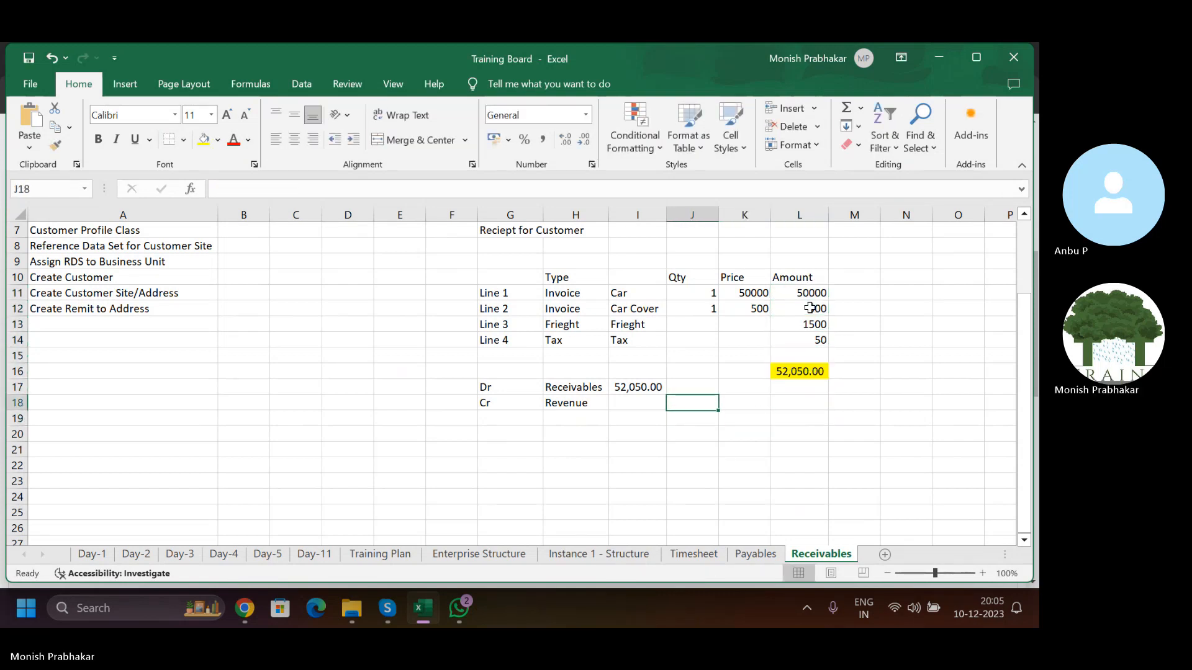
{"action": "type", "text": "50500"}
{"action": "key", "text": "Return"}
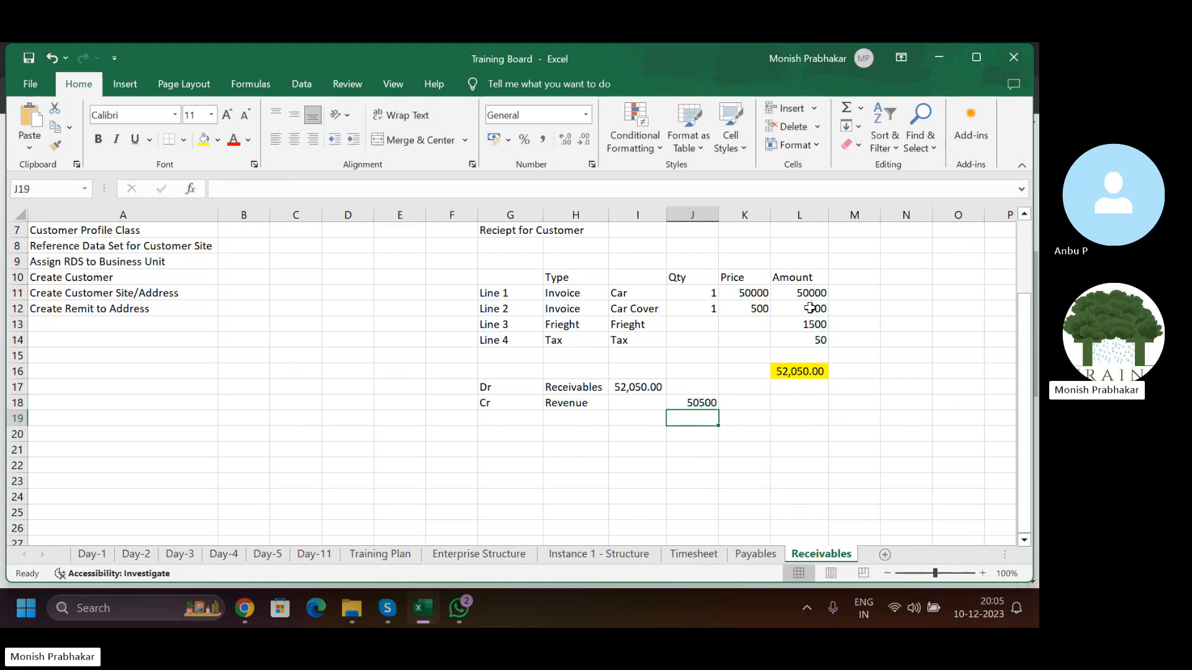
- Add a Tax credit line in row 19, with the label in H19 and 50 in J19
{"action": "key", "text": "Left"}
{"action": "key", "text": "Left"}
{"action": "type", "text": "T"}
{"action": "key", "text": "Caps_Lock"}
{"action": "type", "text": "ax"}
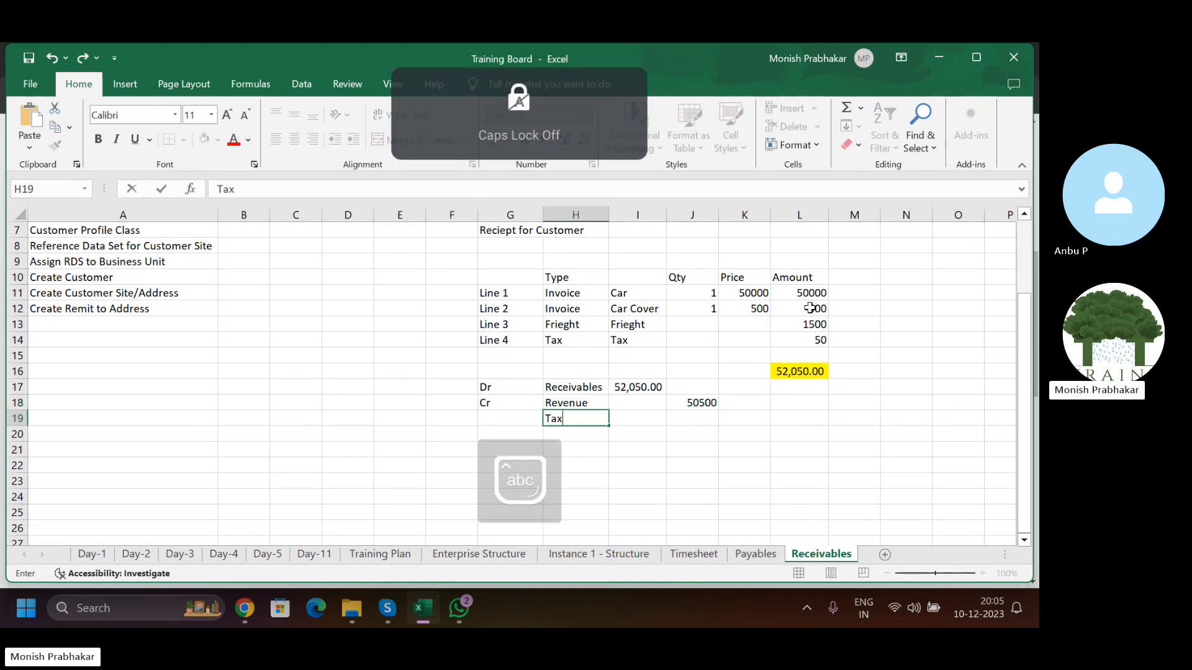
{"action": "key", "text": "Tab"}
{"action": "key", "text": "Tab"}
{"action": "type", "text": "50"}
{"action": "key", "text": "Return"}
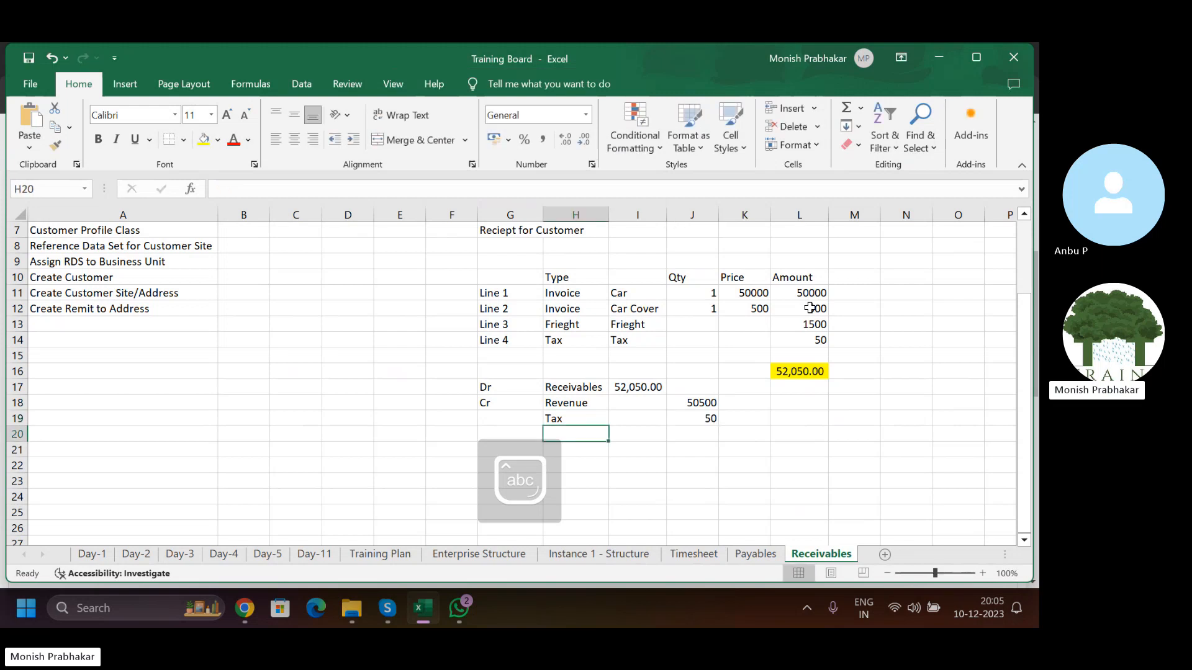
- Add a Frieght credit line in row 20, with the label in H20 and 1500 in J20
{"action": "key", "text": "Caps_Lock"}
{"action": "type", "text": "Fr"}
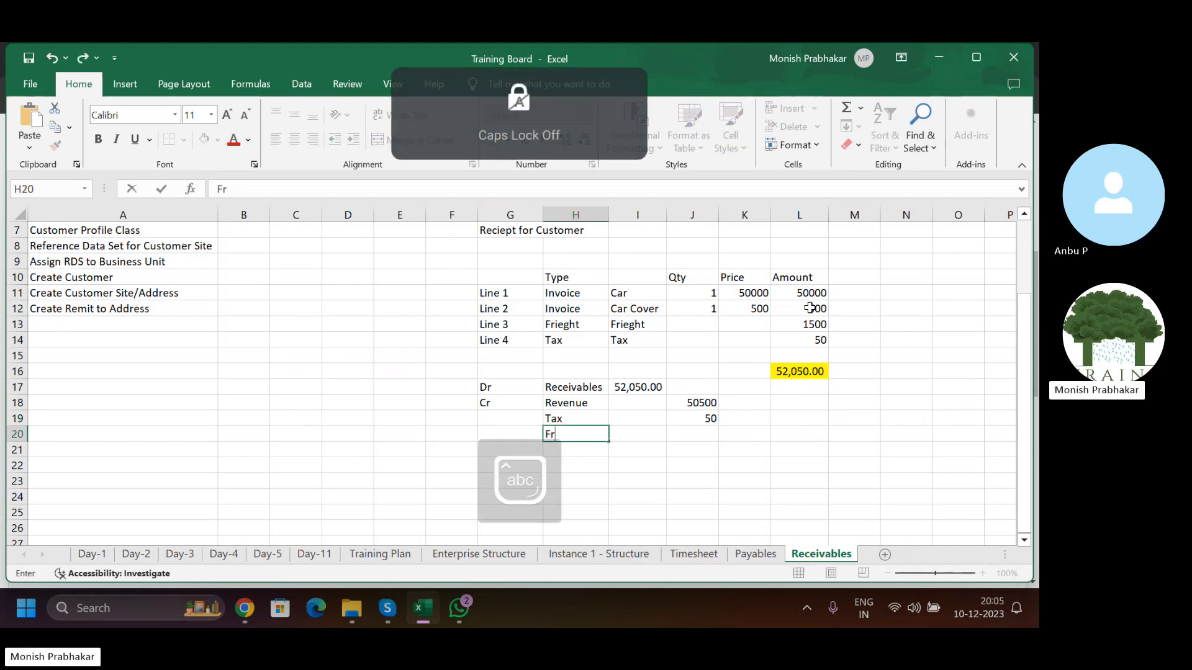
{"action": "type", "text": "eight"}
{"action": "key", "text": "Tab"}
{"action": "key", "text": "Tab"}
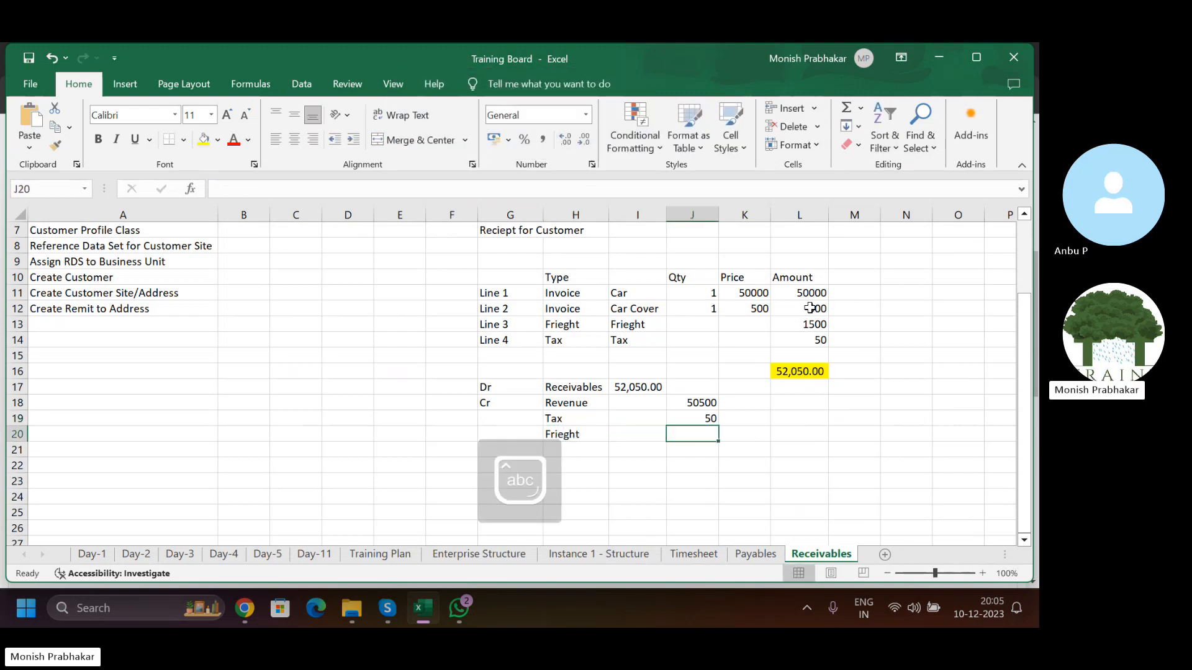
{"action": "type", "text": "1500"}
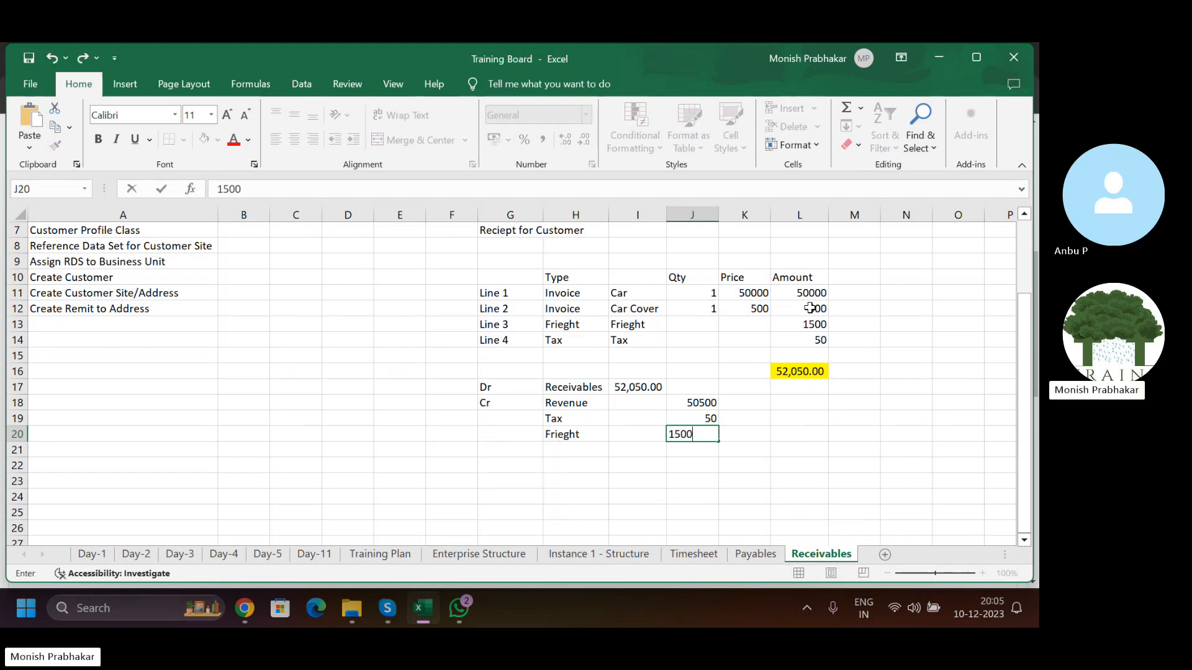
{"action": "key", "text": "Return"}
- Check the sum of the Revenue, Tax and Frieght credits in J18:J20
{"action": "key", "text": "Right"}
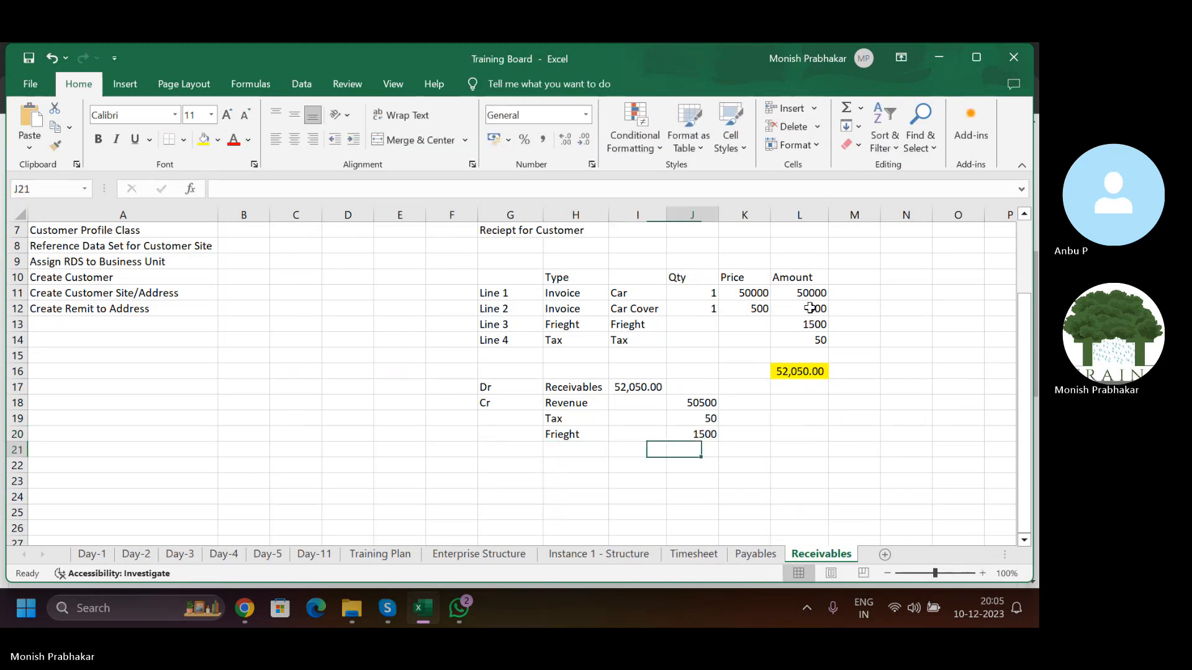
{"action": "key", "text": "Up"}
{"action": "key", "text": "shift+Up"}
{"action": "key", "text": "shift+Up"}
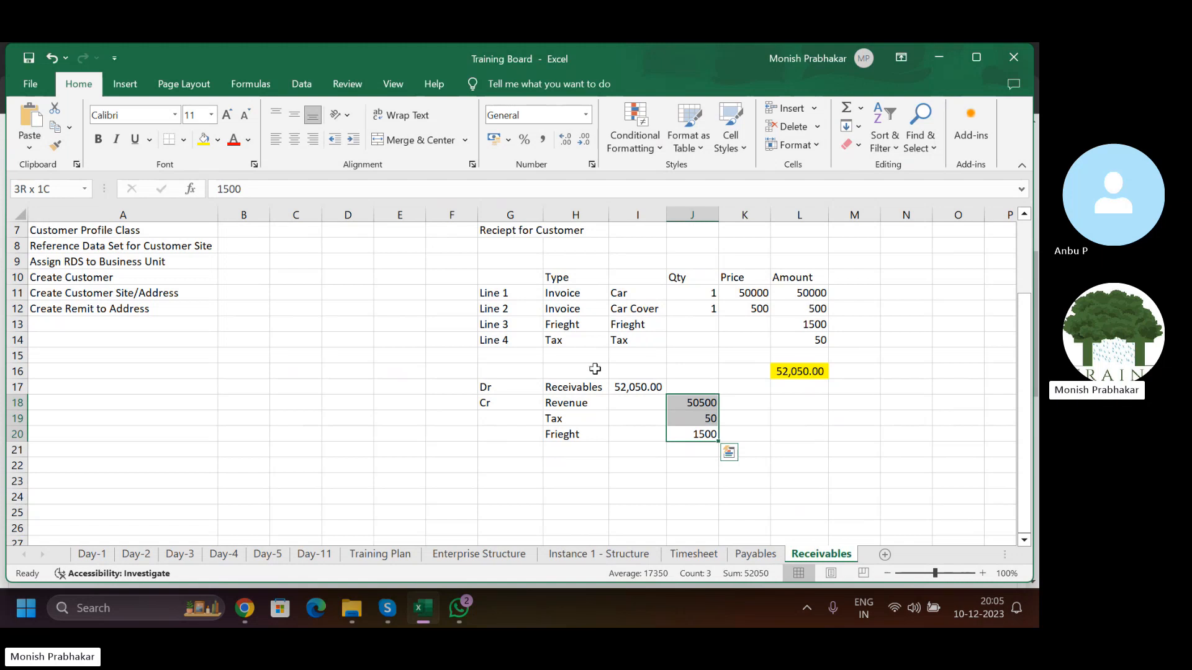
- Centre the journal entry block G17:J20 horizontally and left-align its credit account labels in H18:H20
{"action": "left_click_drag", "start_coordinate": [539, 386], "coordinate": [708, 434]}
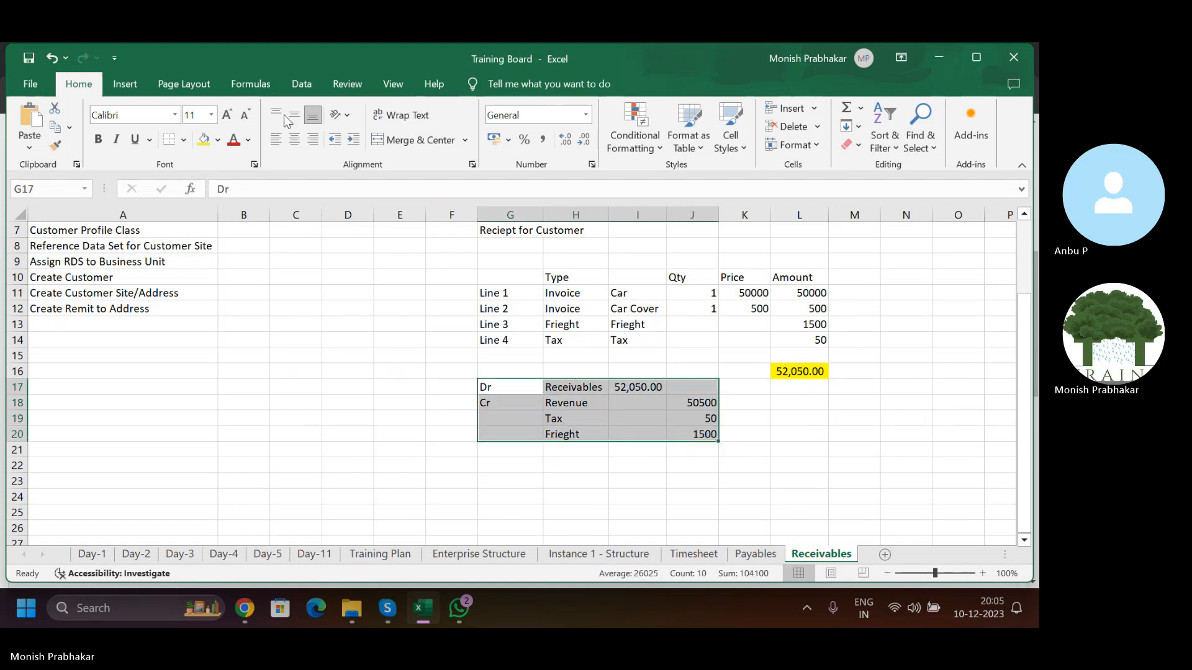
{"action": "left_click", "coordinate": [295, 139]}
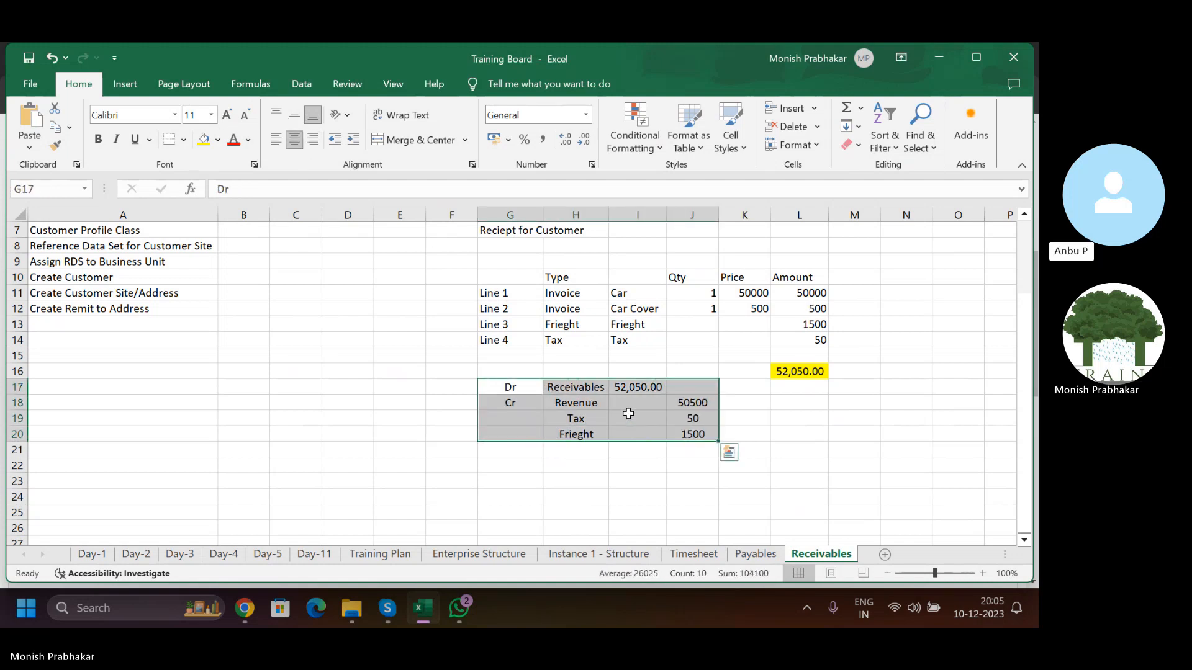
{"action": "left_click_drag", "start_coordinate": [576, 403], "coordinate": [576, 434]}
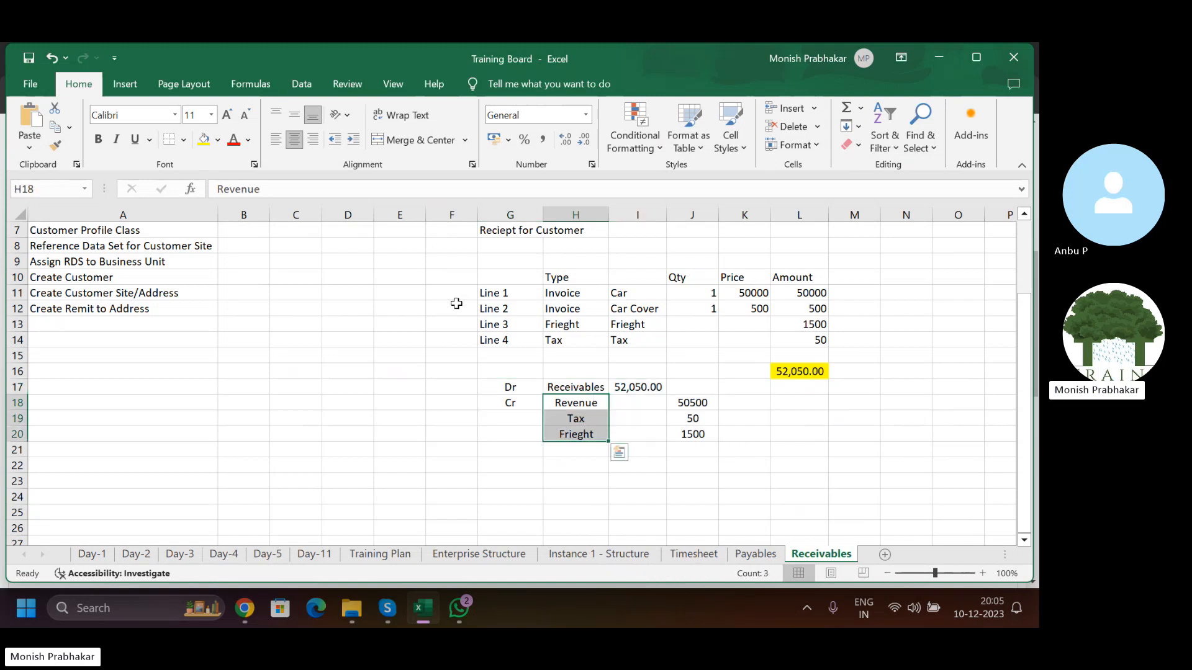
{"action": "left_click", "coordinate": [275, 140]}
- Right-align the credit amounts in J18:J20 and format them in comma style
{"action": "left_click_drag", "start_coordinate": [688, 402], "coordinate": [701, 433]}
{"action": "left_click", "coordinate": [312, 139]}
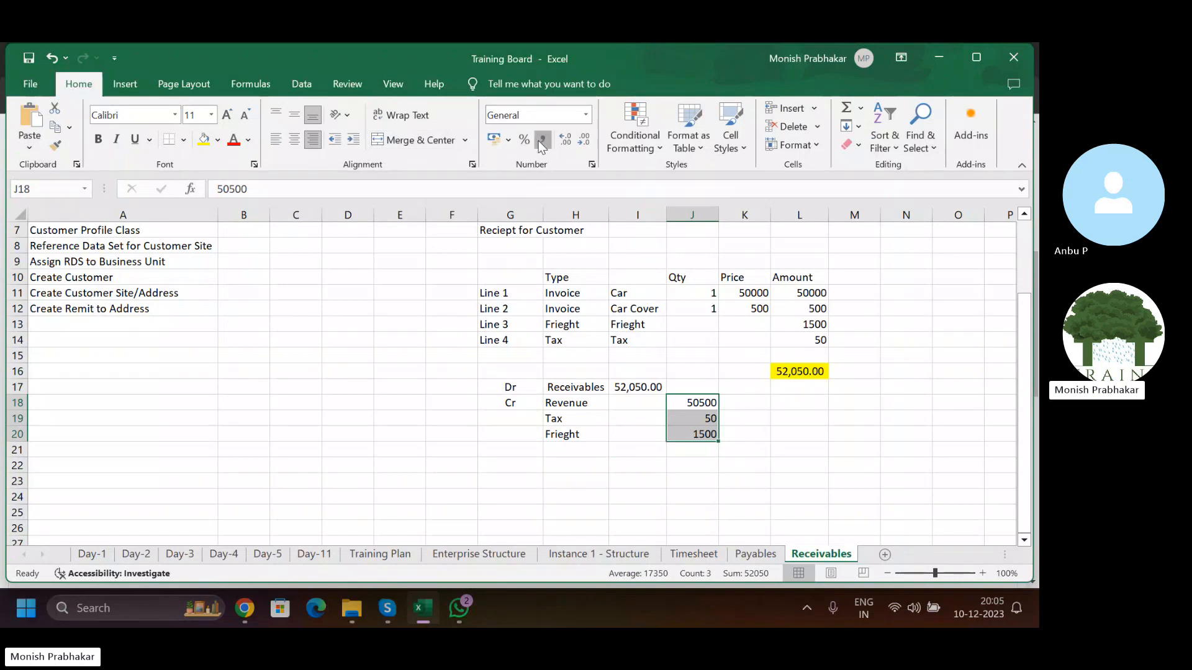
{"action": "left_click", "coordinate": [542, 139]}
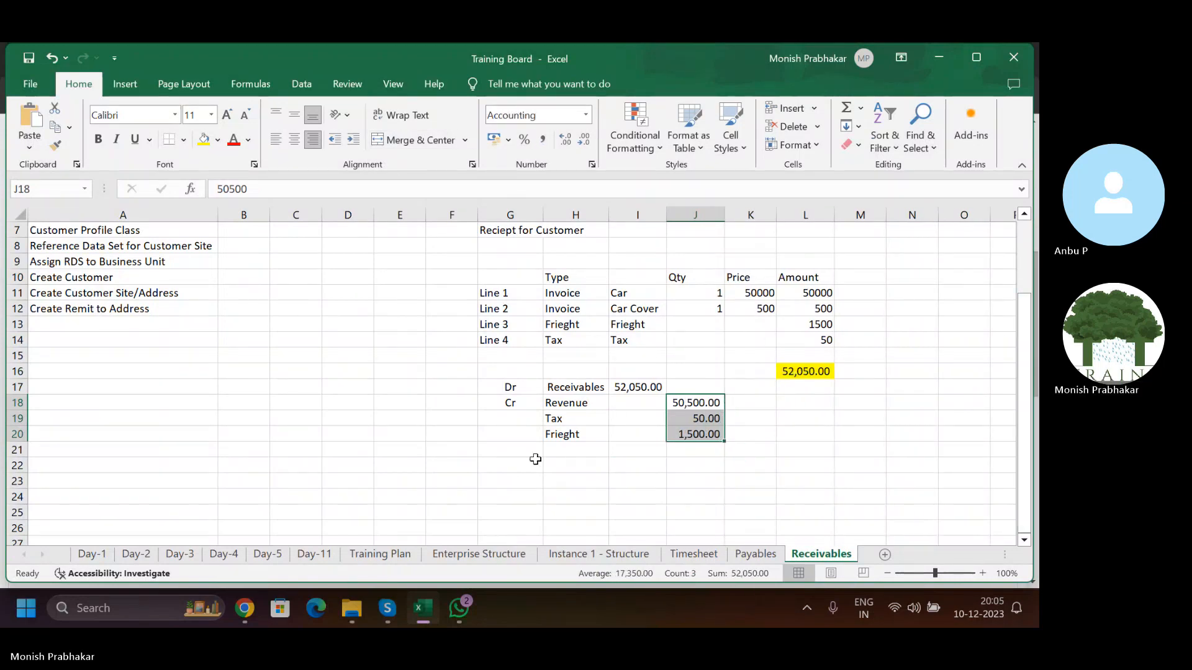
- Select the Receivables debit line G17:I17 to point out the debit side of the entry
{"action": "left_click", "coordinate": [527, 415]}
{"action": "left_click", "coordinate": [554, 386]}
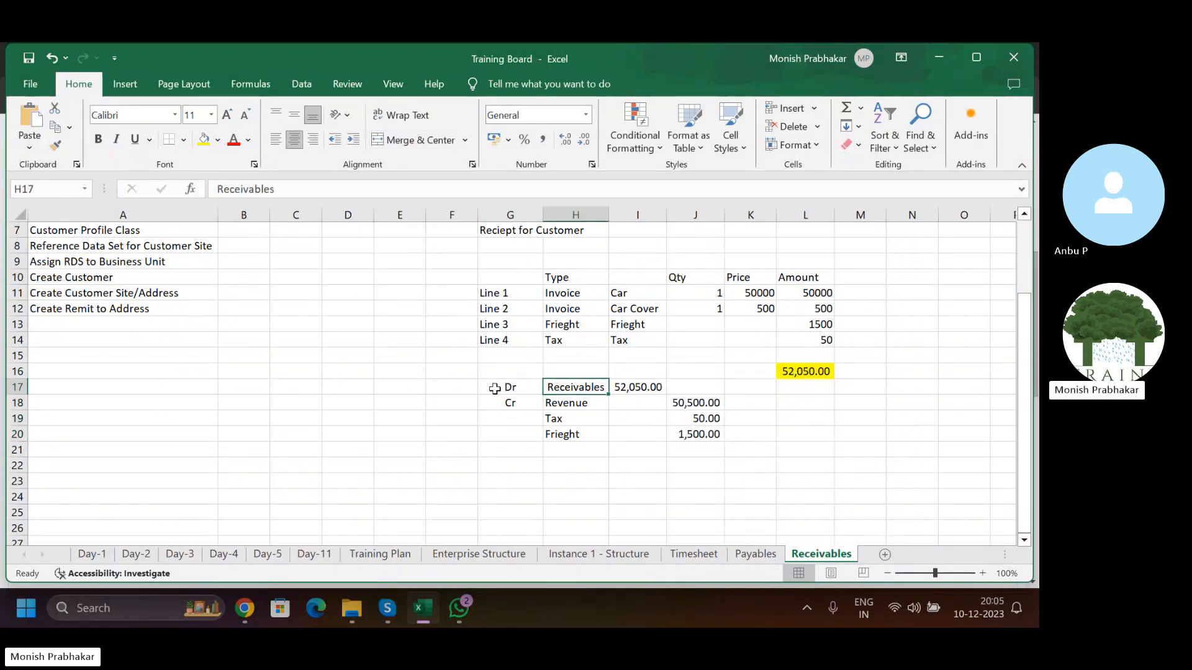
{"action": "left_click_drag", "start_coordinate": [492, 386], "coordinate": [646, 387]}
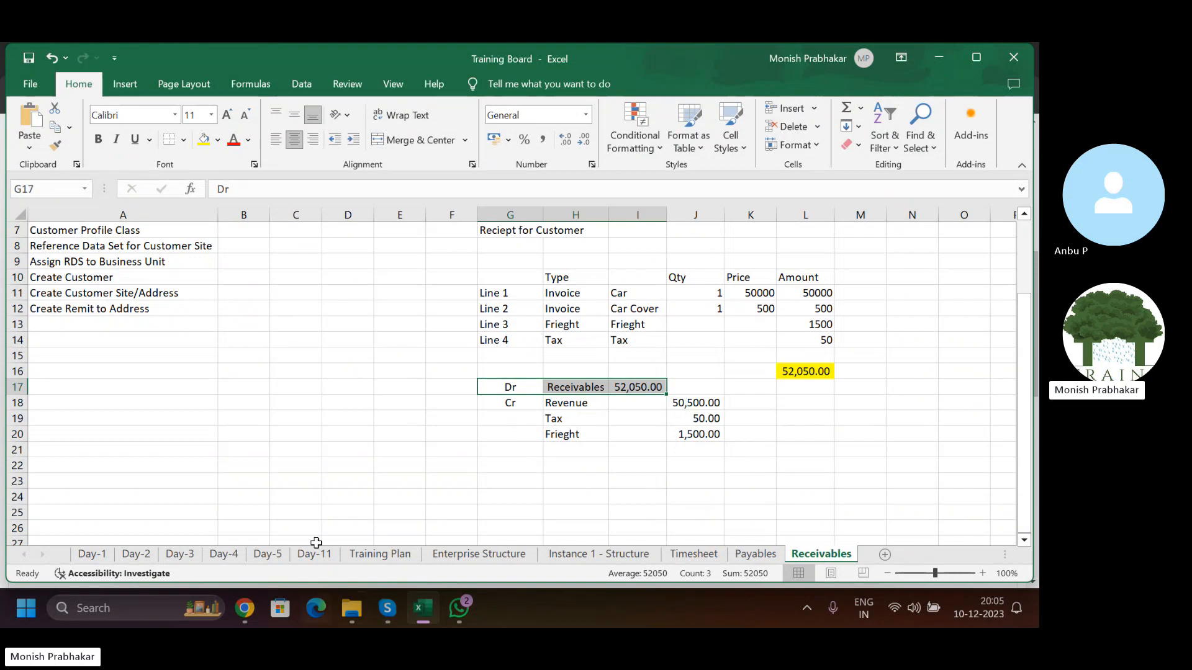
- Switch to the Oracle Receivables system options page in Chrome and go to the Tax Account field under Accounting
{"action": "left_click", "coordinate": [246, 608]}
{"action": "scroll", "coordinate": [61, 342], "scroll_direction": "up", "scroll_amount": 1}
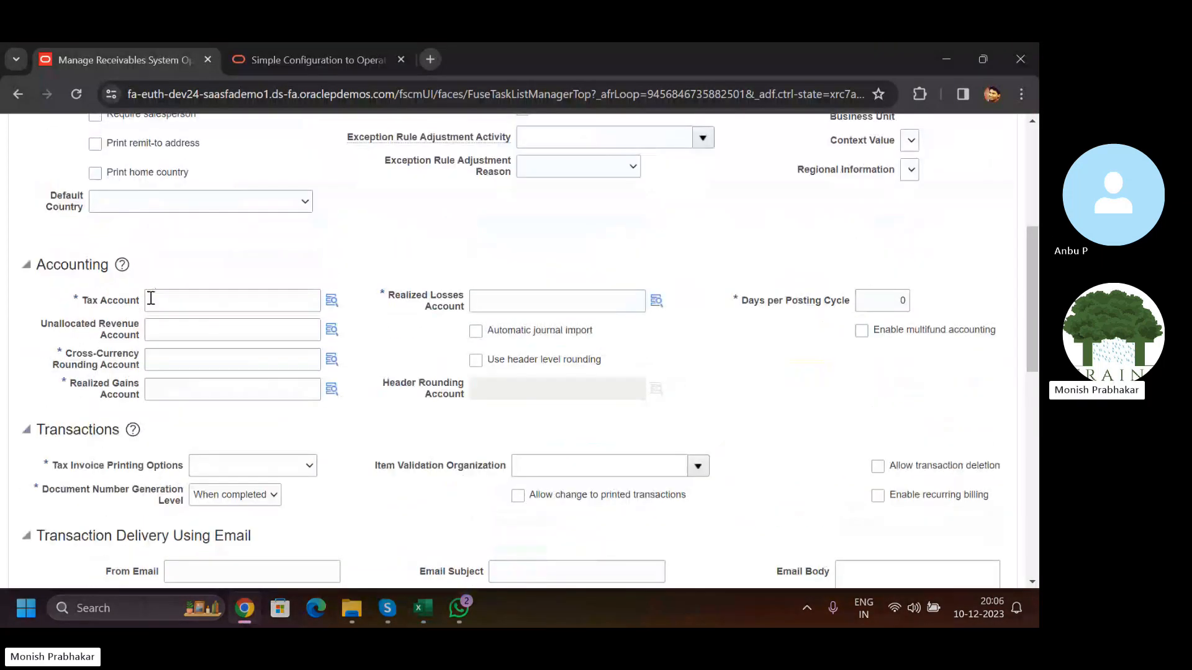
{"action": "left_click", "coordinate": [152, 297]}
- Return to the Excel workbook and select the Tax credit amount in J19
{"action": "key", "text": "alt+Tab"}
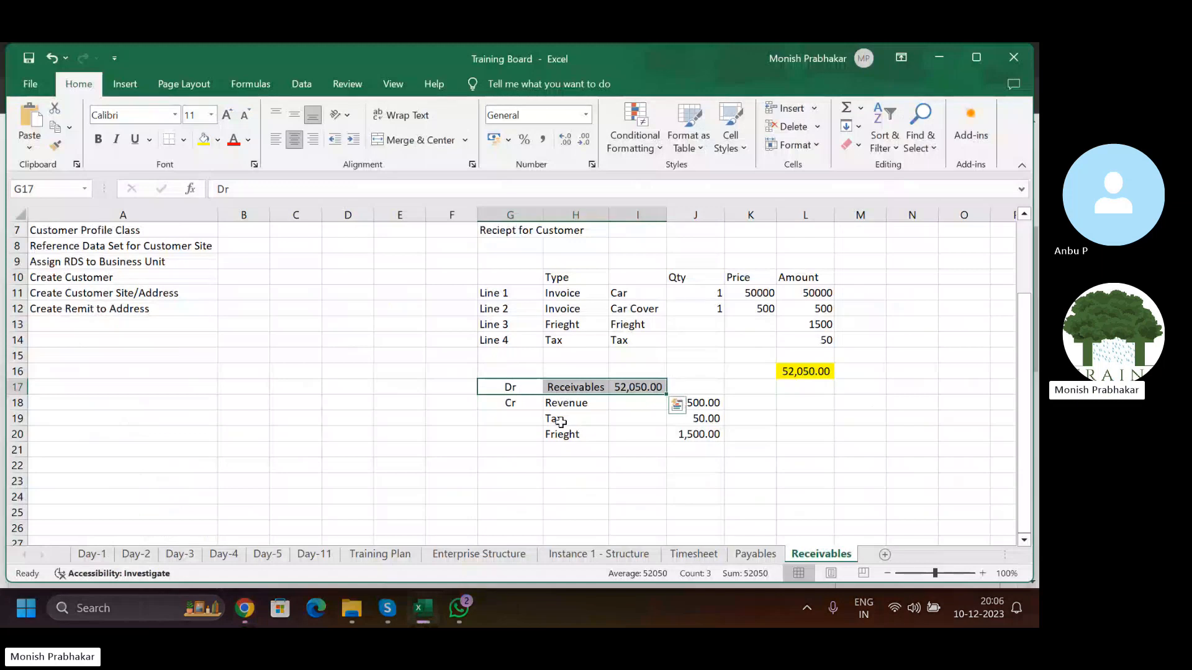
{"action": "left_click_drag", "start_coordinate": [560, 422], "coordinate": [691, 417]}
{"action": "left_click", "coordinate": [692, 417]}
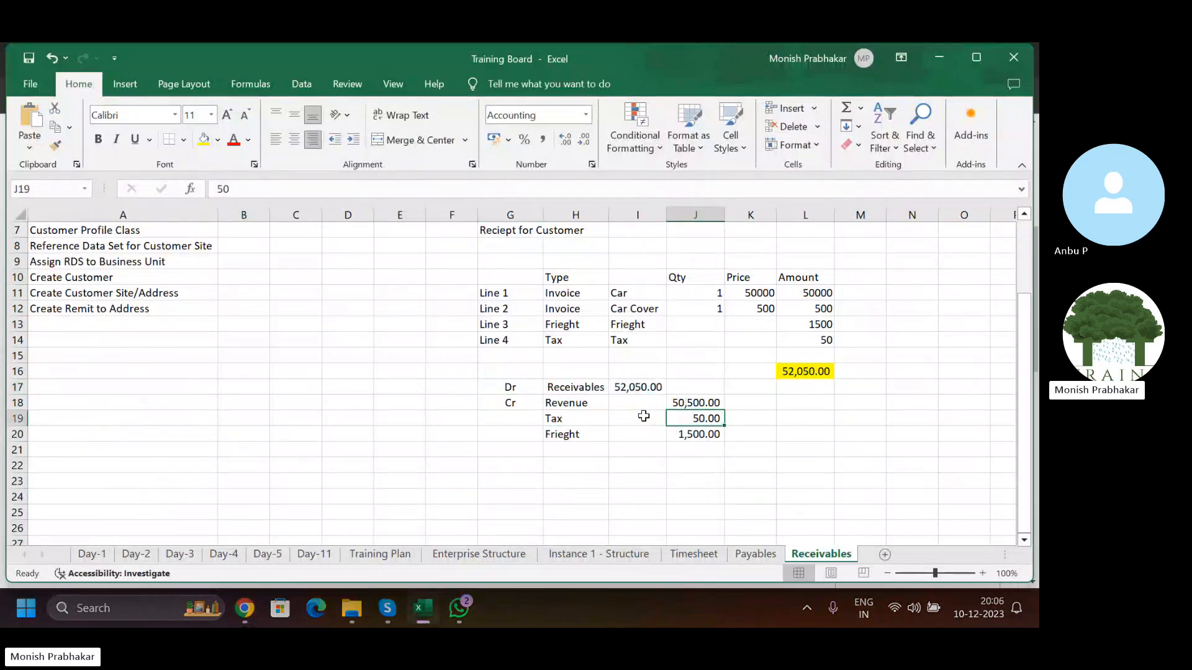
- Switch to the Oracle Receivables system options page in Chrome and review the fields around the Accounting section
{"action": "key", "text": "alt+Tab"}
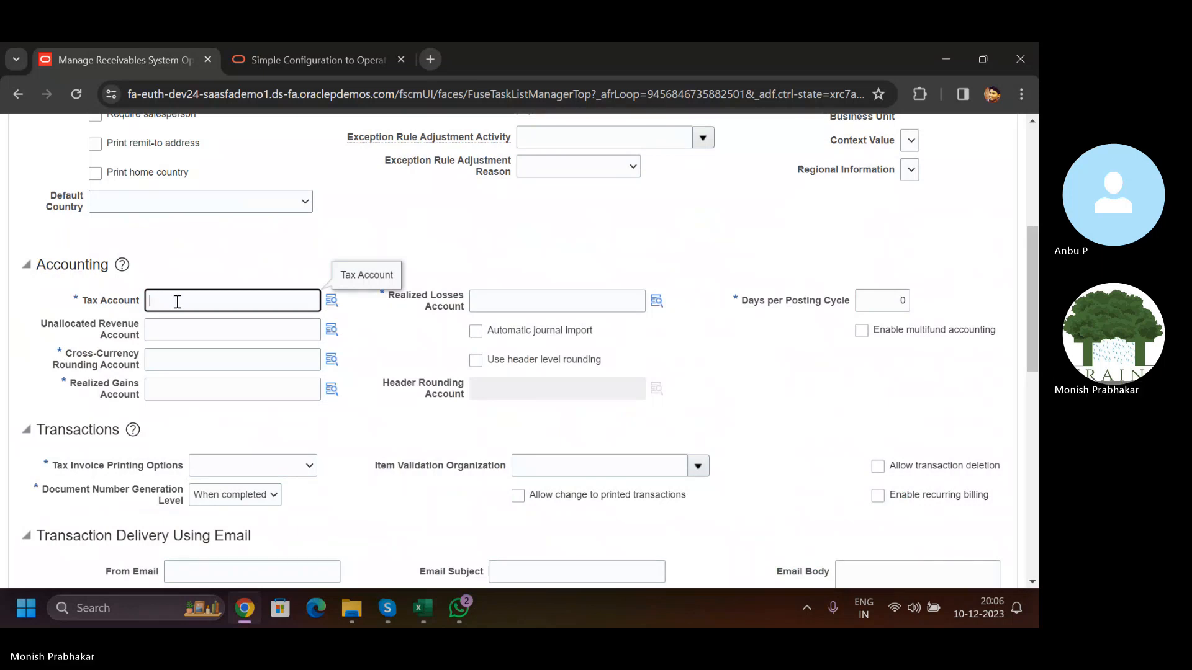
{"action": "scroll", "coordinate": [176, 301], "scroll_direction": "up", "scroll_amount": 4}
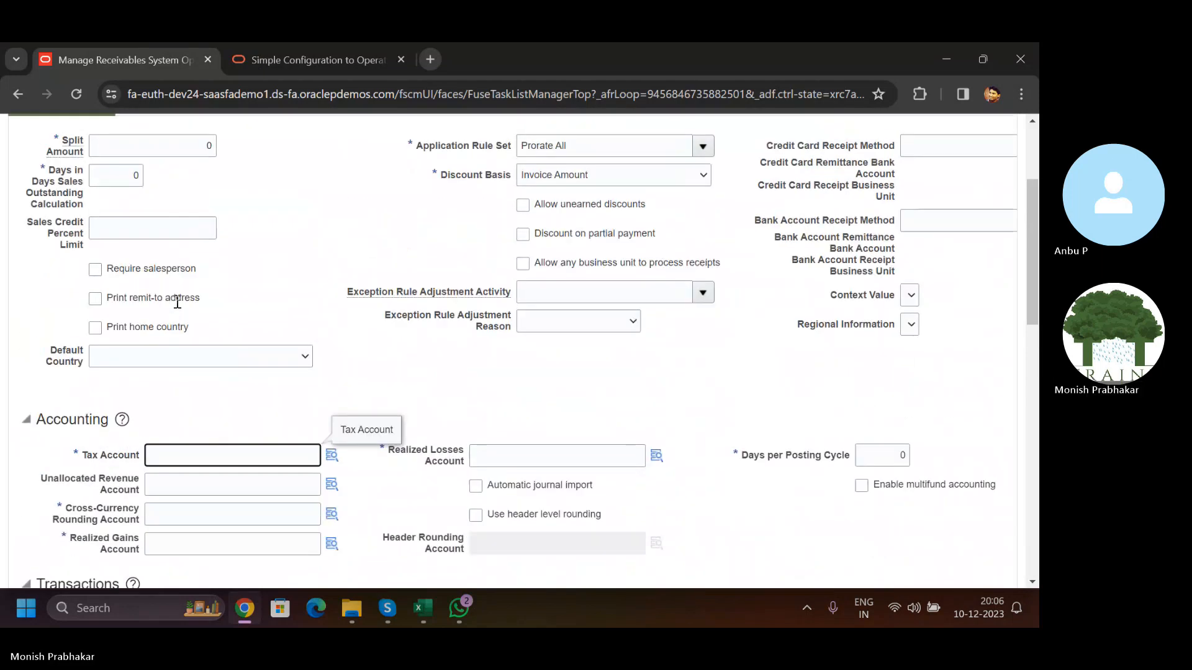
{"action": "scroll", "coordinate": [178, 308], "scroll_direction": "down", "scroll_amount": 1}
{"action": "scroll", "coordinate": [177, 307], "scroll_direction": "down", "scroll_amount": 2}
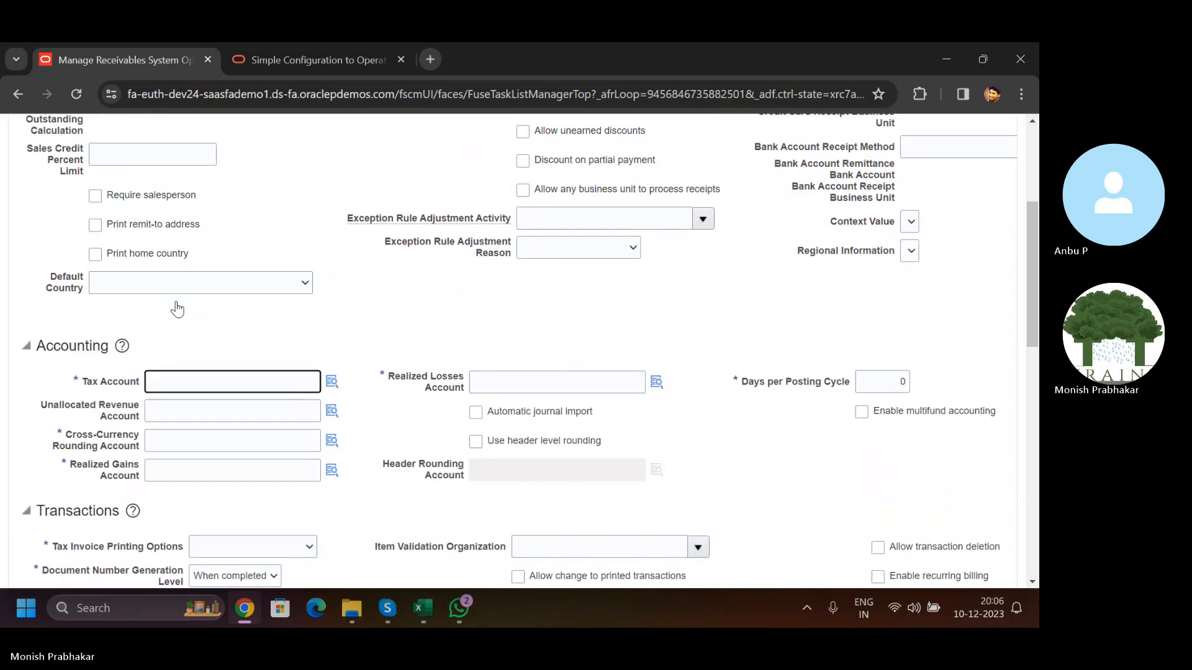
{"action": "scroll", "coordinate": [177, 301], "scroll_direction": "down", "scroll_amount": 1}
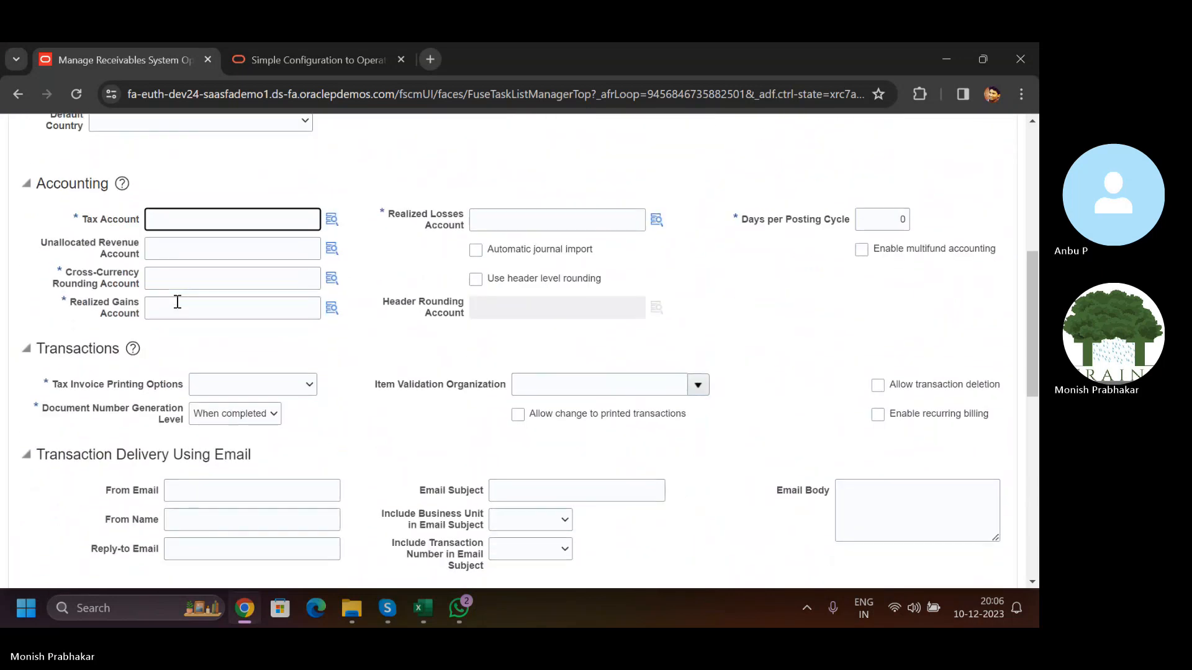
{"action": "scroll", "coordinate": [177, 302], "scroll_direction": "up", "scroll_amount": 1}
{"action": "scroll", "coordinate": [209, 360], "scroll_direction": "up", "scroll_amount": 2}
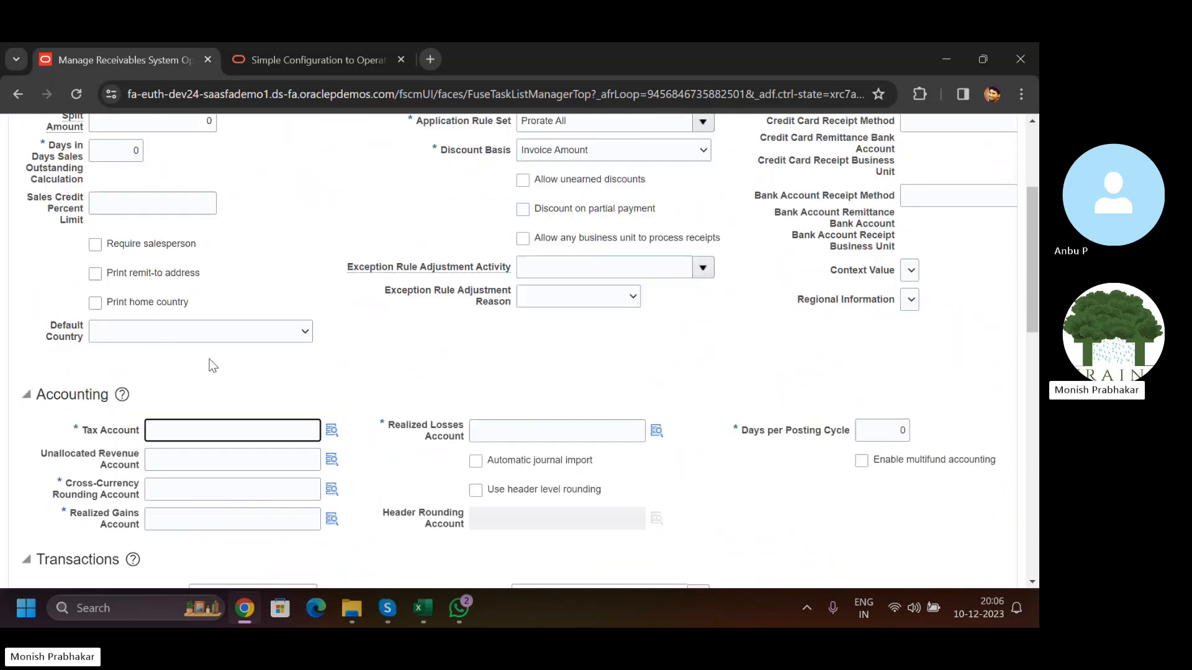
{"action": "scroll", "coordinate": [213, 365], "scroll_direction": "down", "scroll_amount": 1}
- Set the Tax Account segments to entity 1 DLF, cost center 00 Default and natural account 002 Liability A/c
{"action": "left_click", "coordinate": [331, 383]}
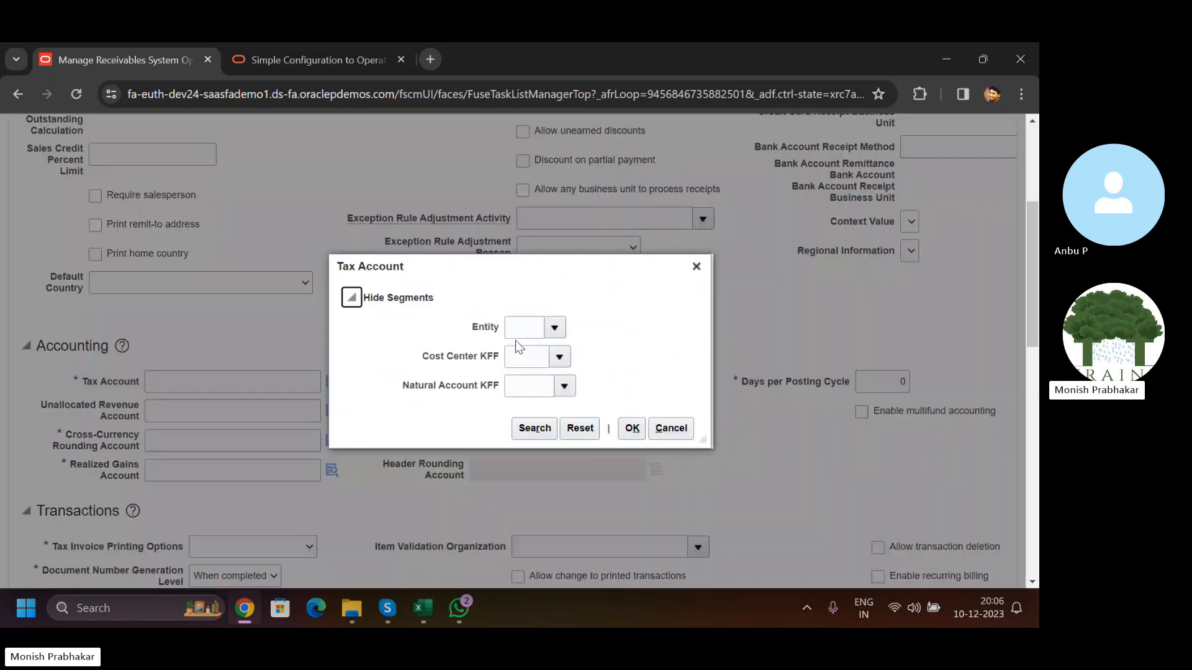
{"action": "left_click", "coordinate": [553, 328]}
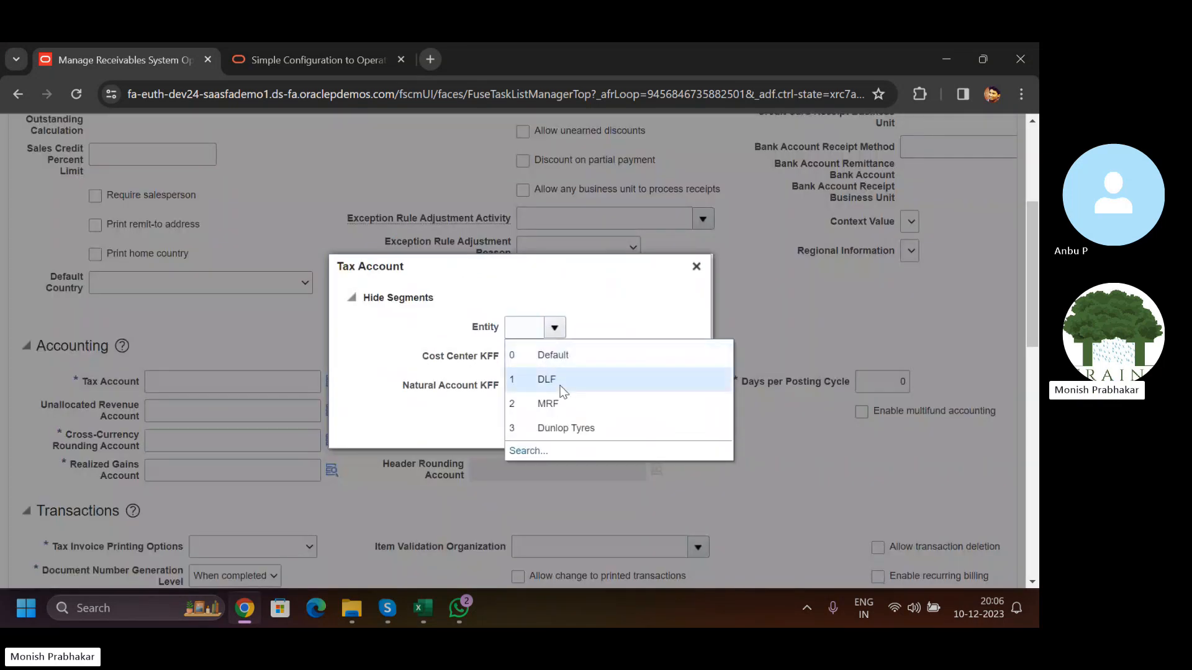
{"action": "left_click", "coordinate": [558, 374]}
{"action": "left_click", "coordinate": [560, 362]}
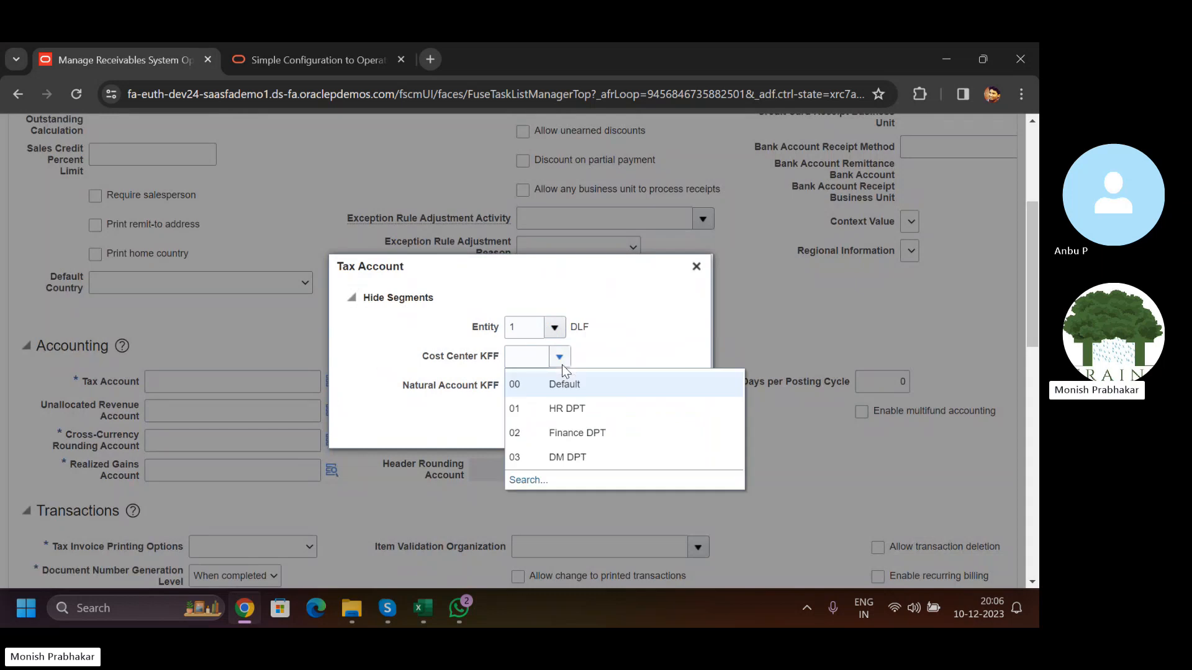
{"action": "left_click", "coordinate": [557, 391]}
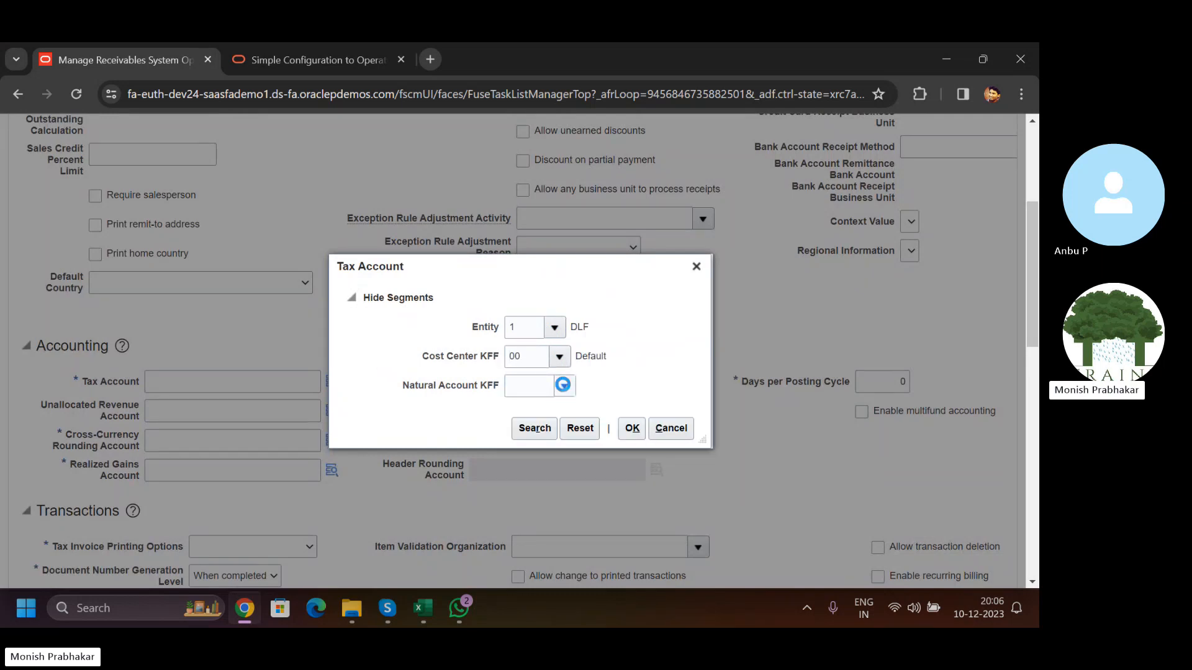
{"action": "left_click", "coordinate": [564, 386]}
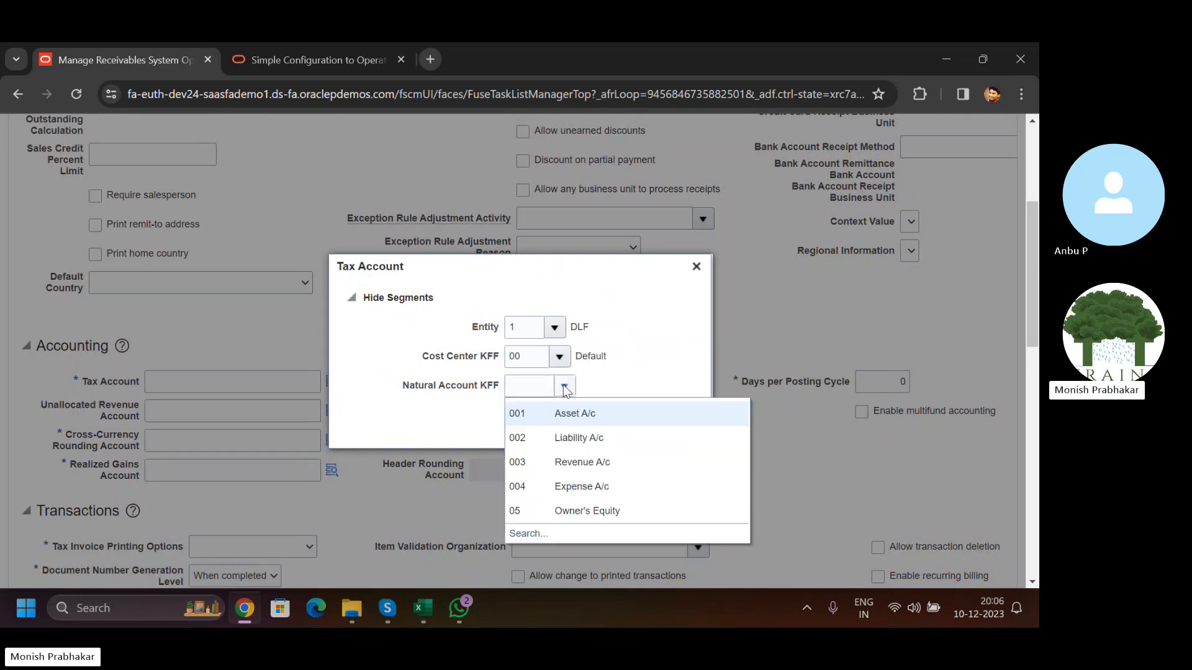
{"action": "left_click", "coordinate": [659, 435]}
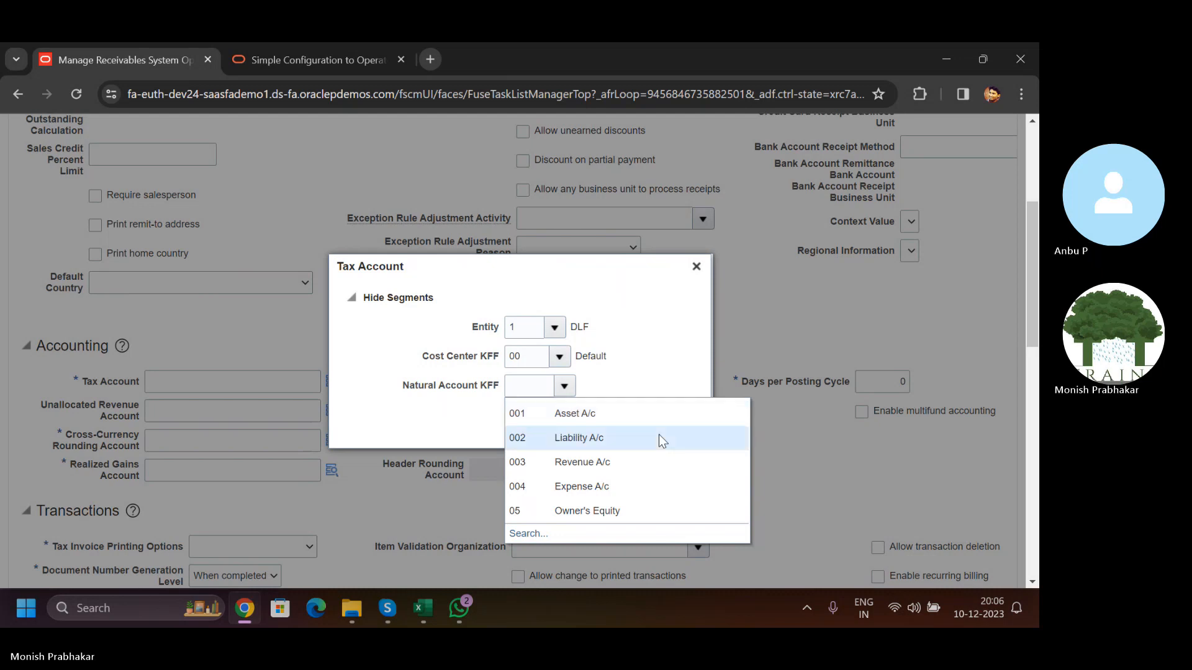
{"action": "left_click", "coordinate": [631, 428]}
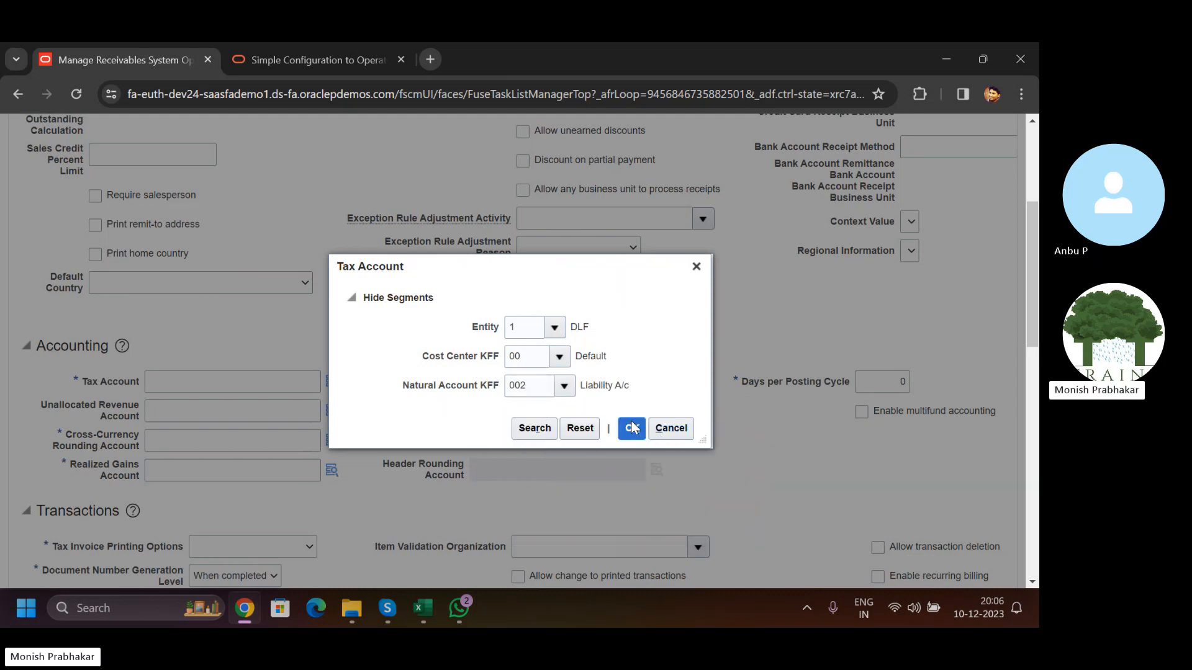
- Highlight the Cross-Currency Rounding Account label under Accounting and return to the Excel workbook
{"action": "left_click", "coordinate": [186, 432]}
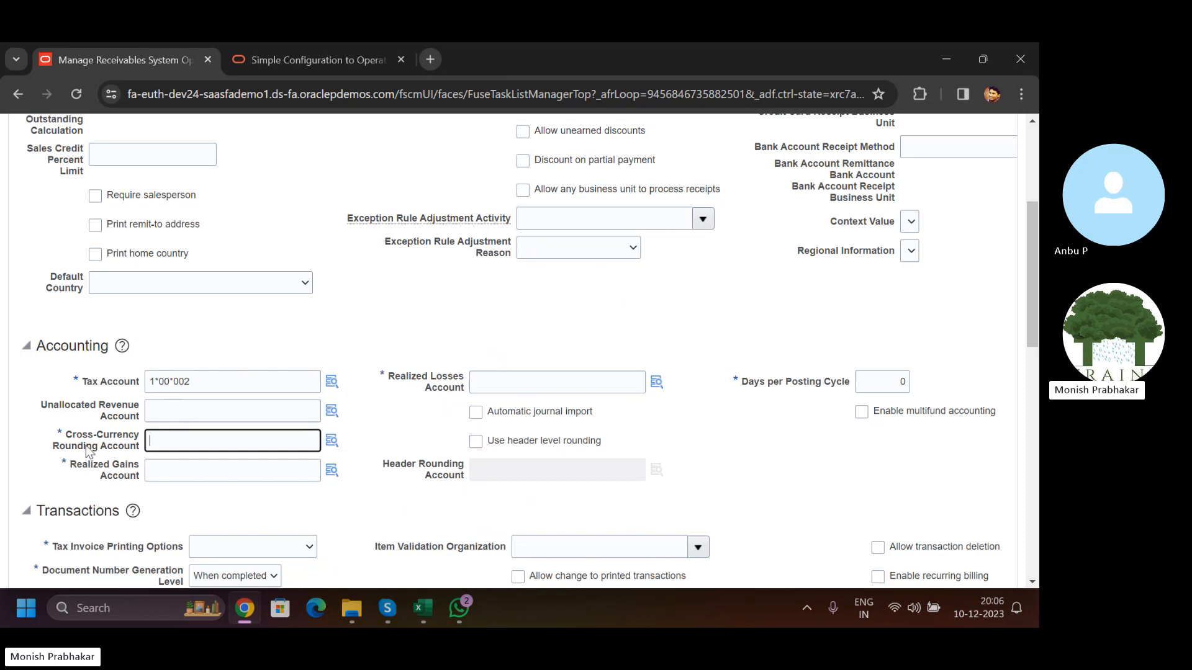
{"action": "triple_click", "coordinate": [68, 443]}
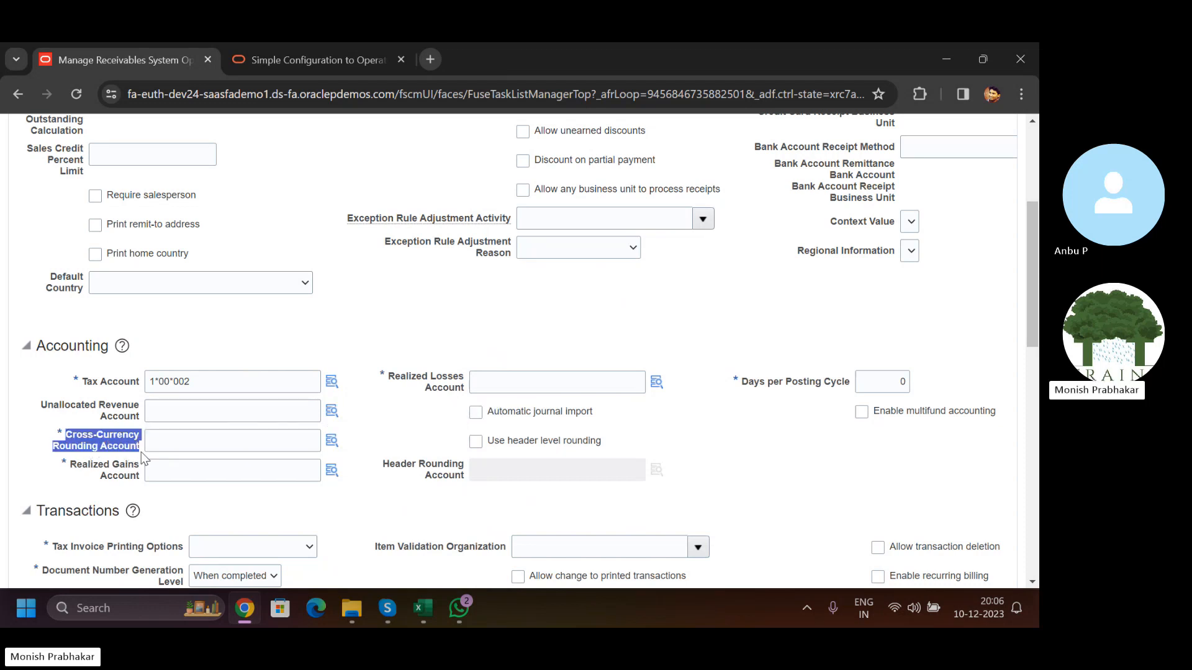
{"action": "left_click", "coordinate": [429, 609]}
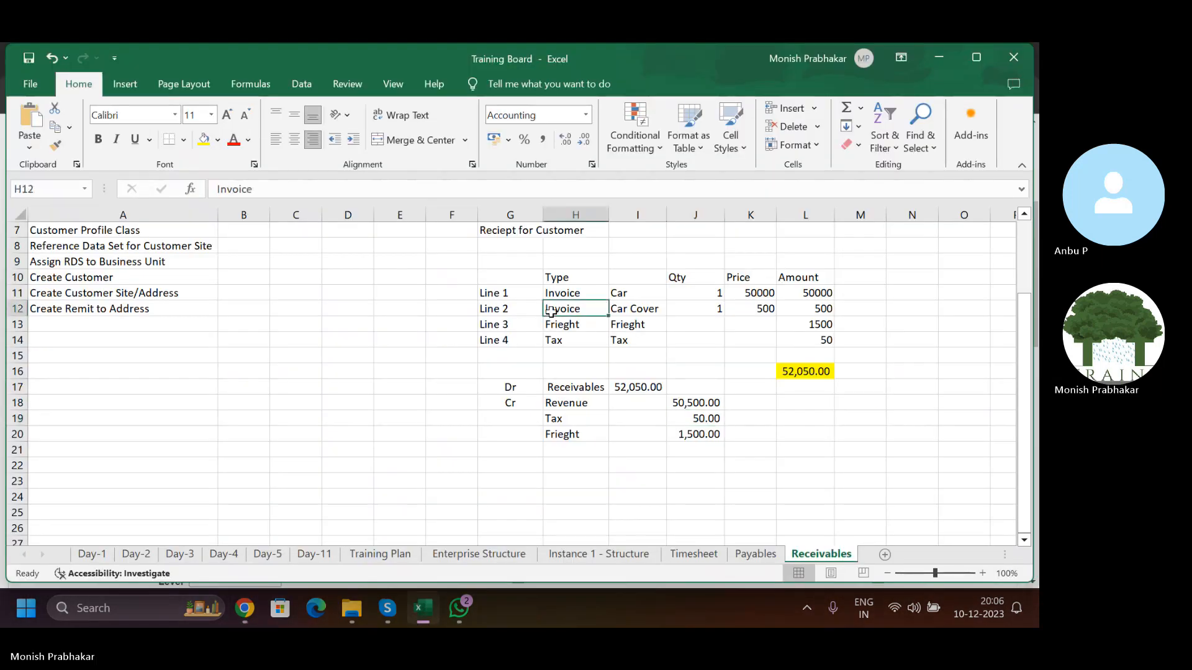
- Enter the label Ledger in F22 and USD in G22, below the accounting entry
{"action": "scroll", "coordinate": [486, 418], "scroll_direction": "up", "scroll_amount": 2}
{"action": "scroll", "coordinate": [485, 417], "scroll_direction": "down", "scroll_amount": 2}
{"action": "scroll", "coordinate": [486, 417], "scroll_direction": "down", "scroll_amount": 3}
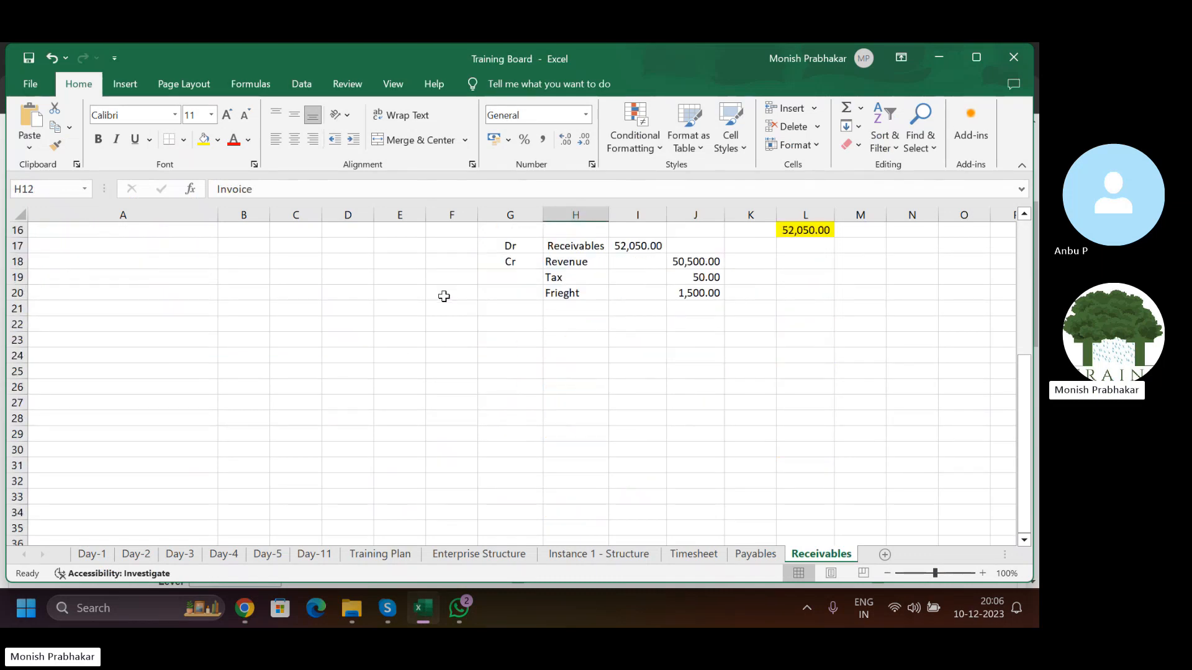
{"action": "left_click", "coordinate": [438, 323]}
{"action": "key", "text": "Caps_Lock"}
{"action": "type", "text": "L"}
{"action": "key", "text": "Caps_Lock"}
{"action": "type", "text": "edger"}
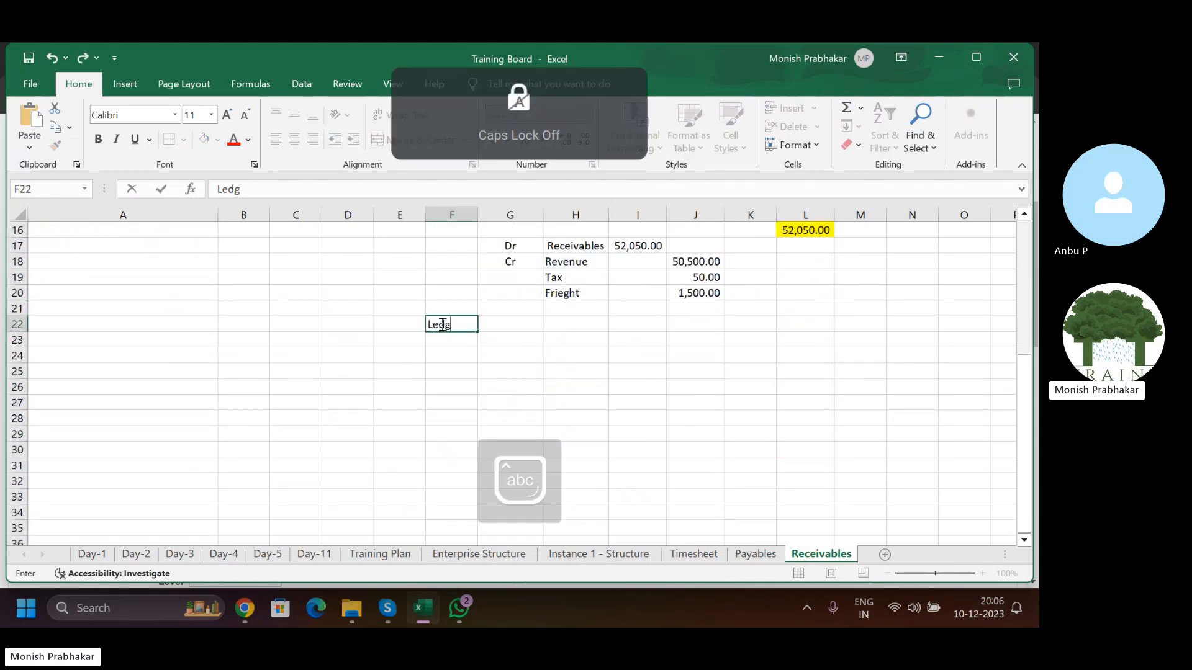
{"action": "key", "text": "Return"}
{"action": "key", "text": "Right"}
{"action": "key", "text": "Up"}
{"action": "key", "text": "Caps_Lock"}
{"action": "type", "text": "USD"}
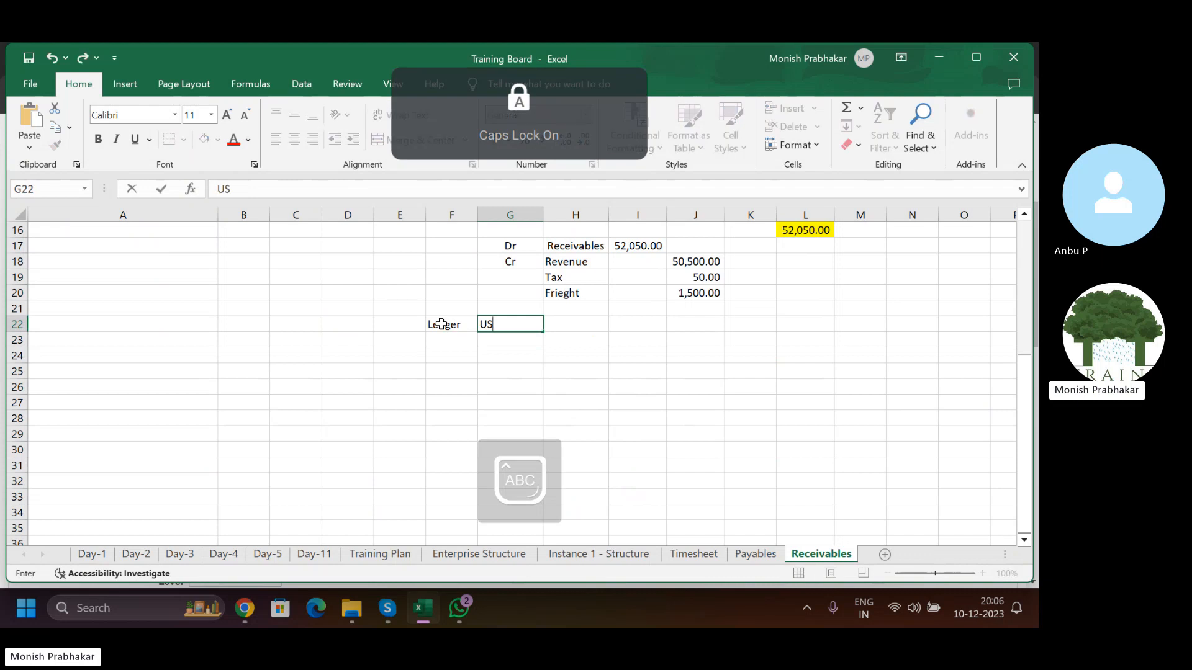
- Enter SGP in I22 as the second ledger currency
{"action": "key", "text": "Right"}
{"action": "key", "text": "Left"}
{"action": "key", "text": "Right"}
{"action": "key", "text": "Right"}
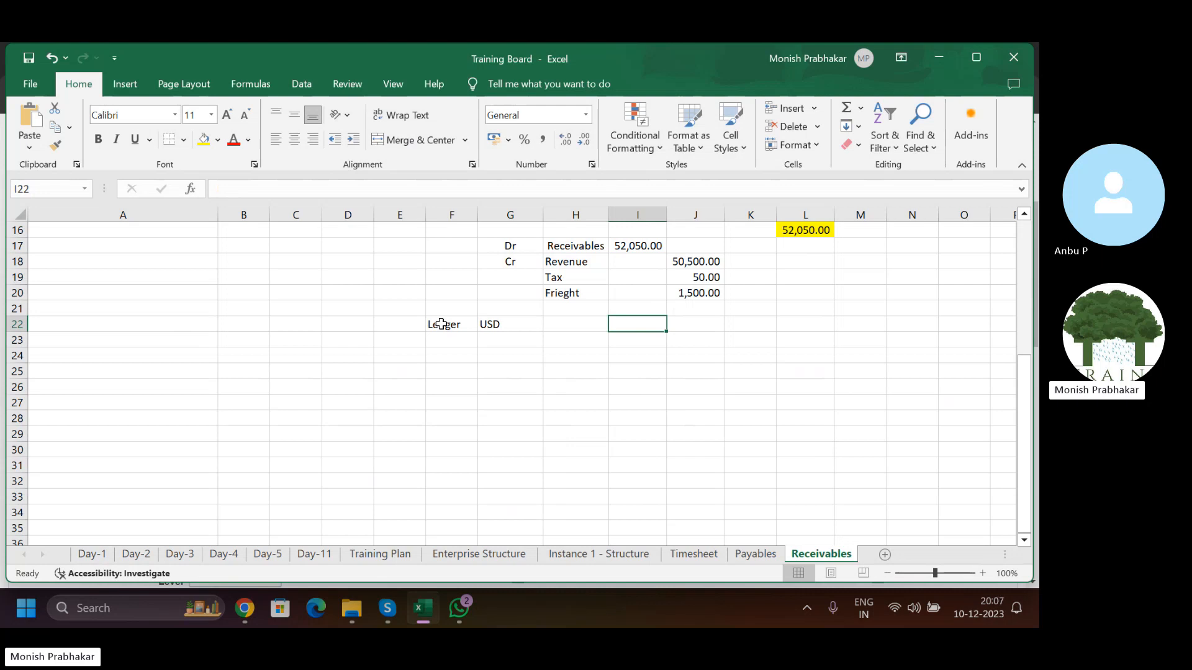
{"action": "type", "text": "SGP"}
{"action": "key", "text": "Right"}
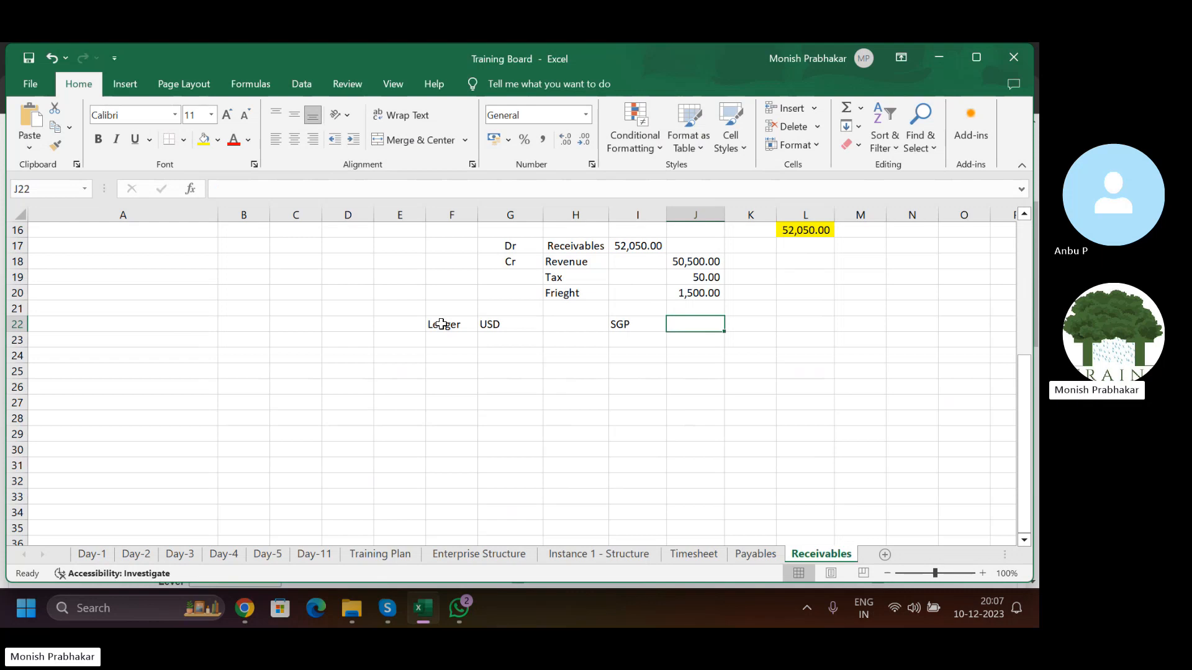
- Point out the two ledgers by selecting G22:G27 under USD, I22:I26 under SGP, and F22:I23 across both
{"action": "key", "text": "Left"}
{"action": "key", "text": "Left"}
{"action": "key", "text": "Left"}
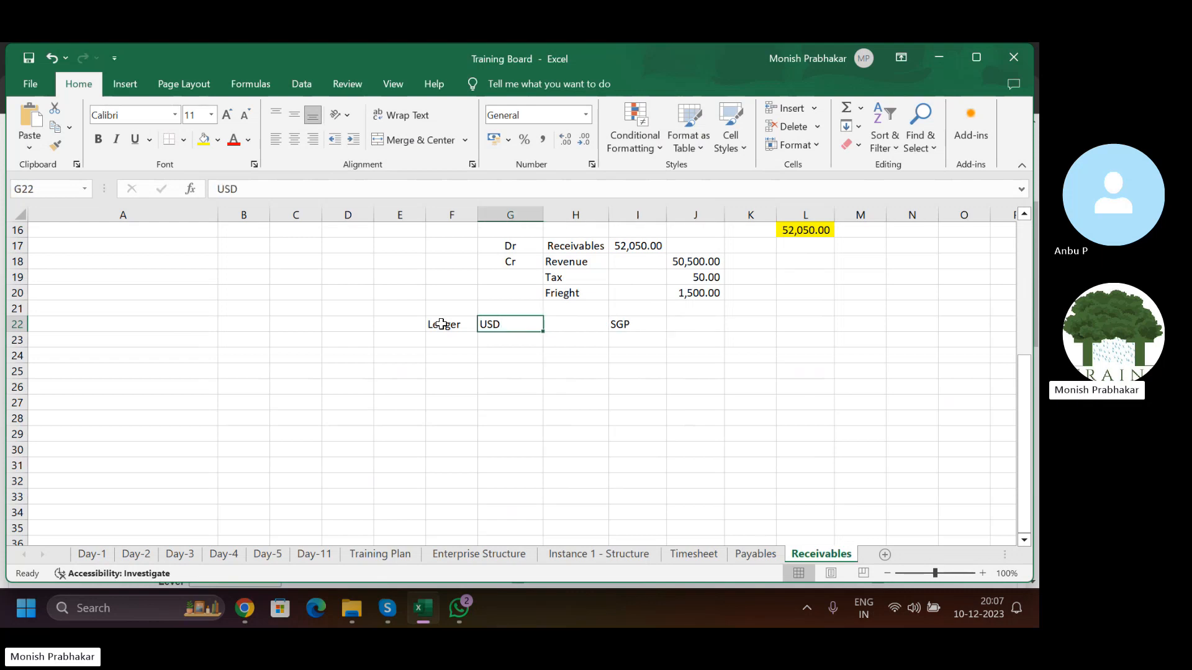
{"action": "left_click_drag", "start_coordinate": [489, 321], "coordinate": [496, 404]}
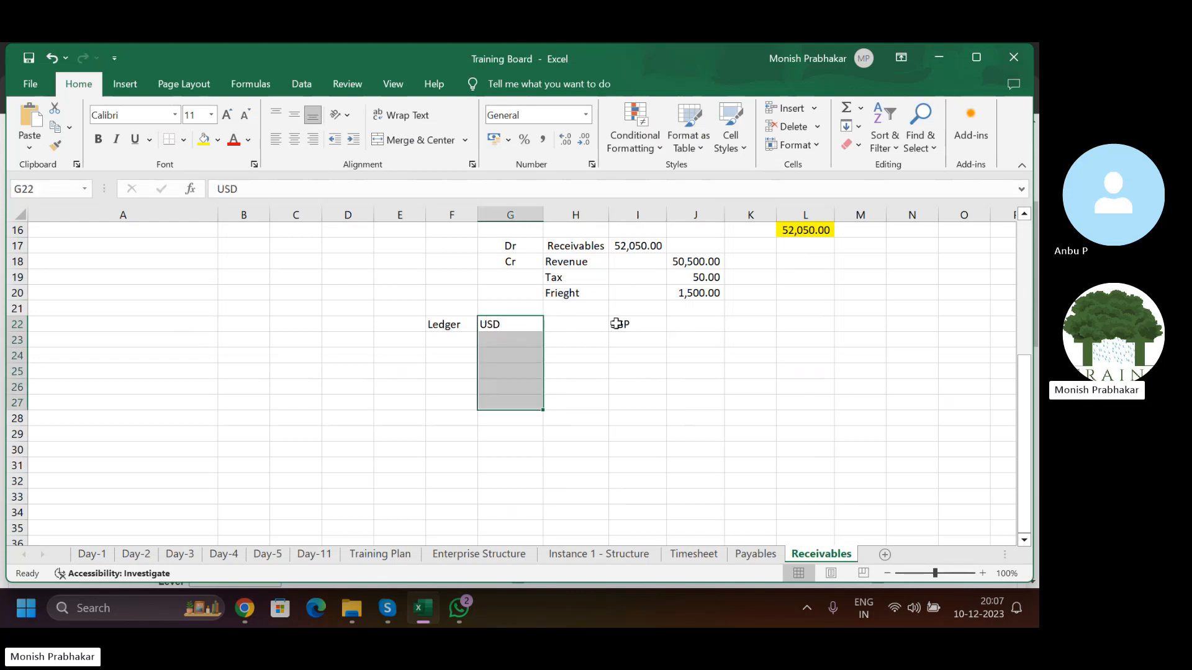
{"action": "left_click_drag", "start_coordinate": [630, 322], "coordinate": [634, 391]}
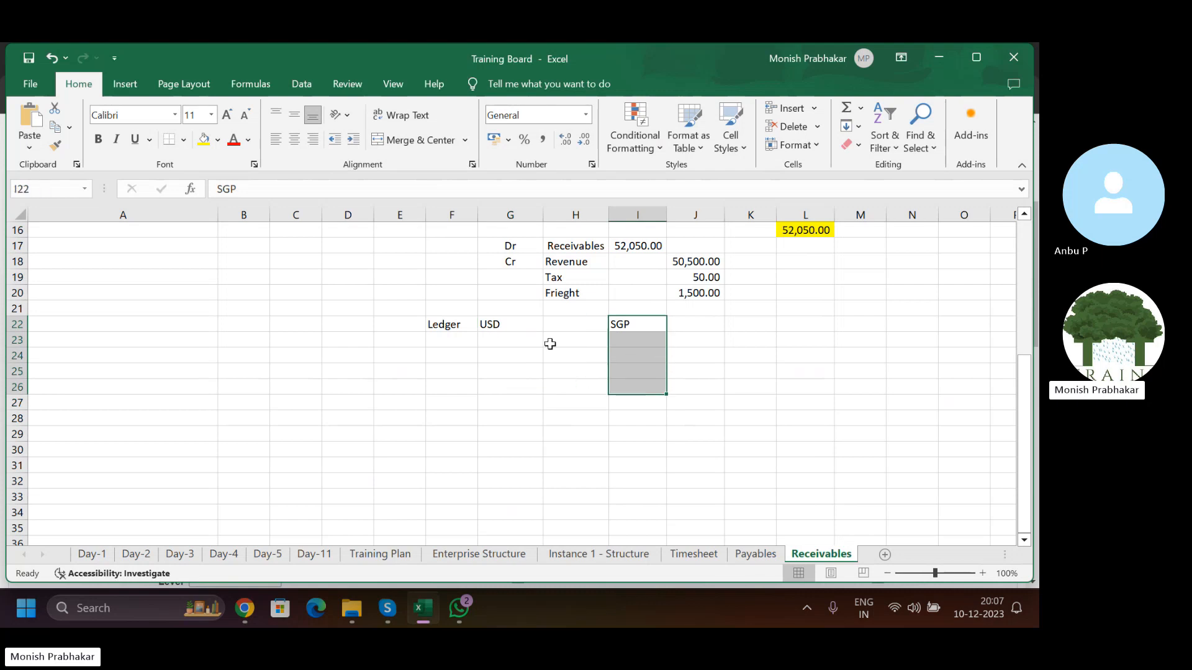
{"action": "left_click_drag", "start_coordinate": [455, 324], "coordinate": [617, 342]}
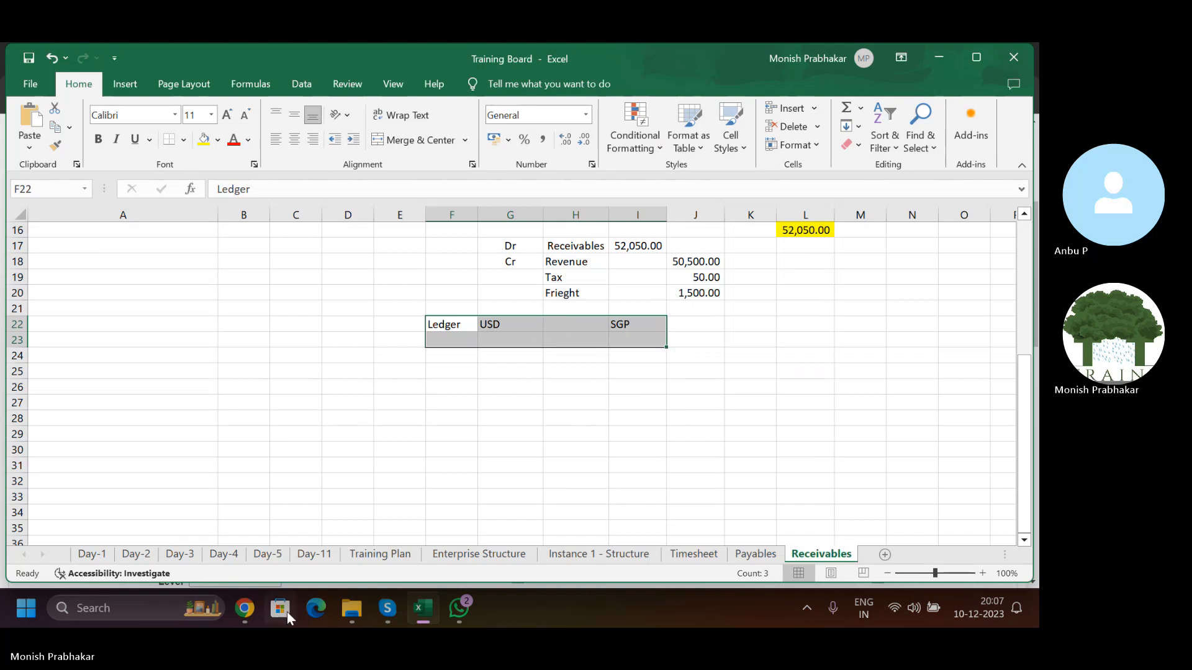
- Check the Cross-Currency Rounding Account label in Chrome, return to Excel and center the ledger currencies in G22:I22
{"action": "left_click", "coordinate": [245, 608]}
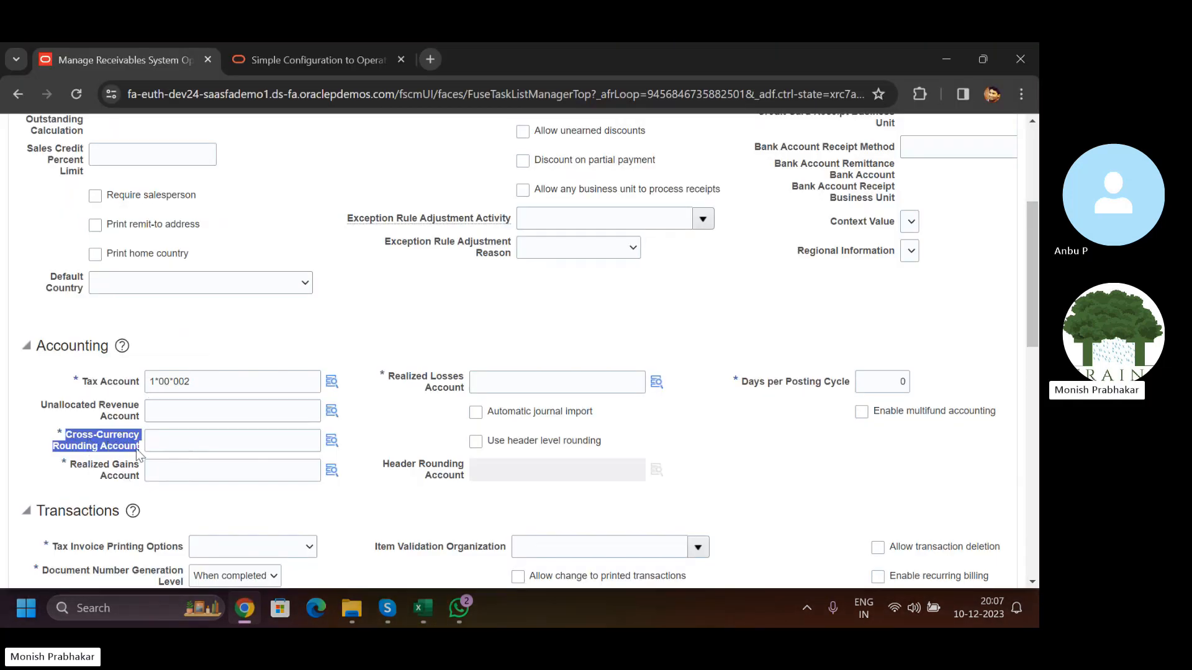
{"action": "key", "text": "alt+Tab"}
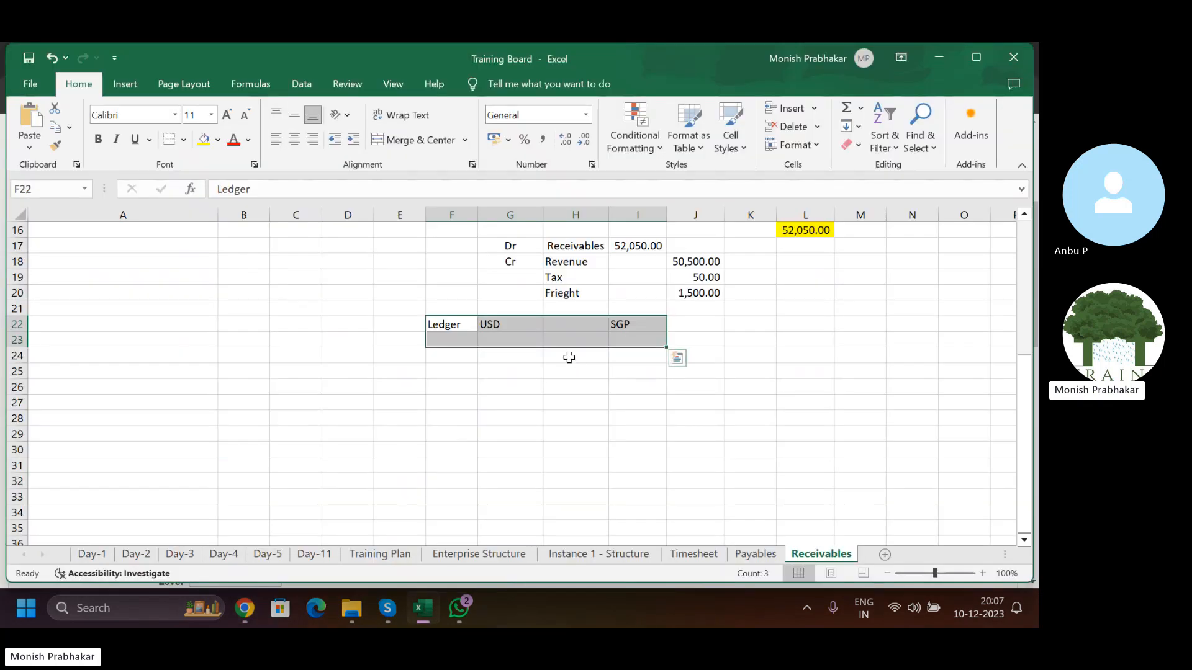
{"action": "left_click", "coordinate": [567, 356]}
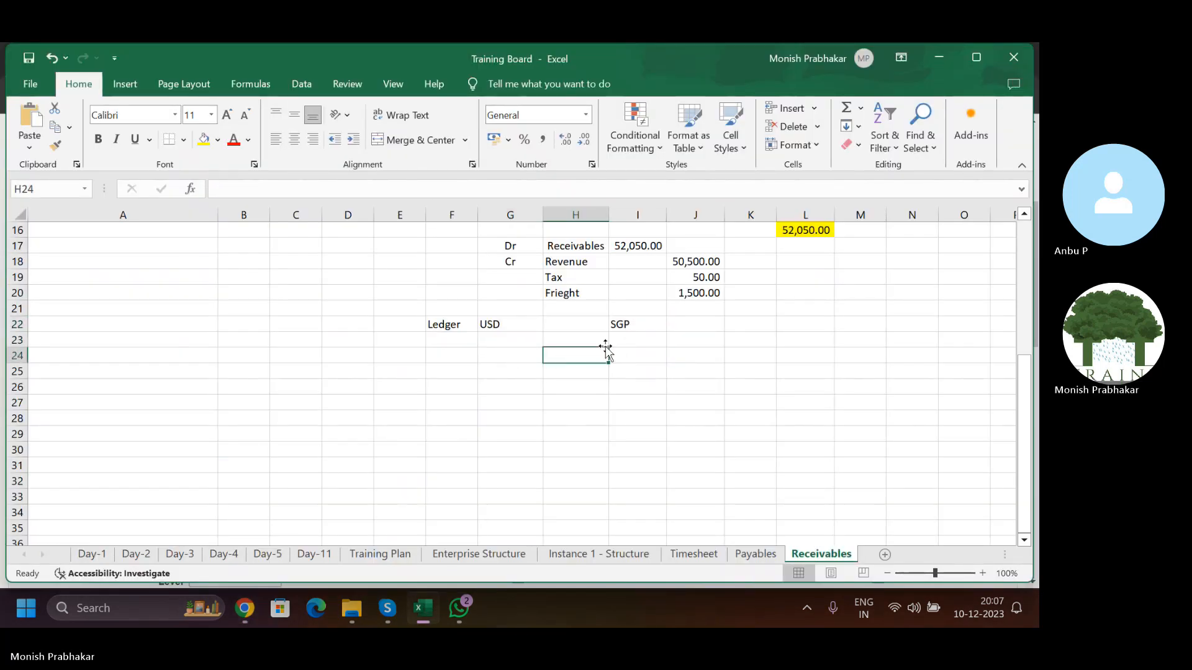
{"action": "left_click_drag", "start_coordinate": [514, 327], "coordinate": [613, 323]}
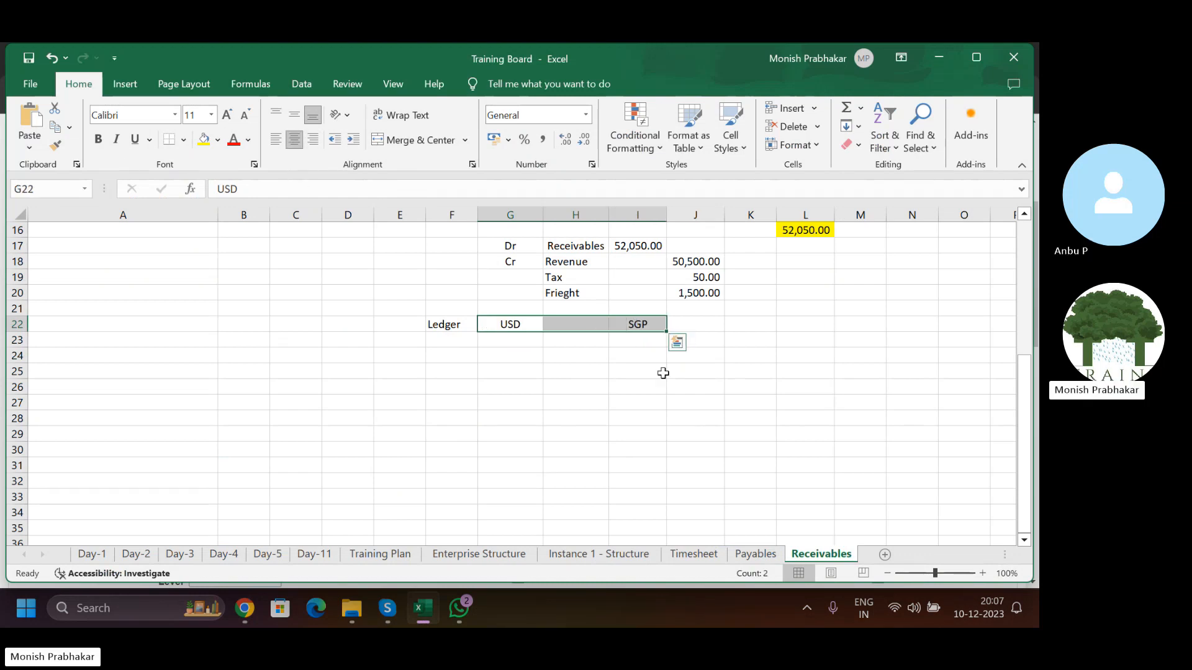
- Go to the Cross-Currency Rounding Account field in Chrome and compare it with the USD and SGP ledgers in Excel
{"action": "key", "text": "alt+Tab"}
{"action": "left_click", "coordinate": [203, 408]}
{"action": "left_click", "coordinate": [200, 435]}
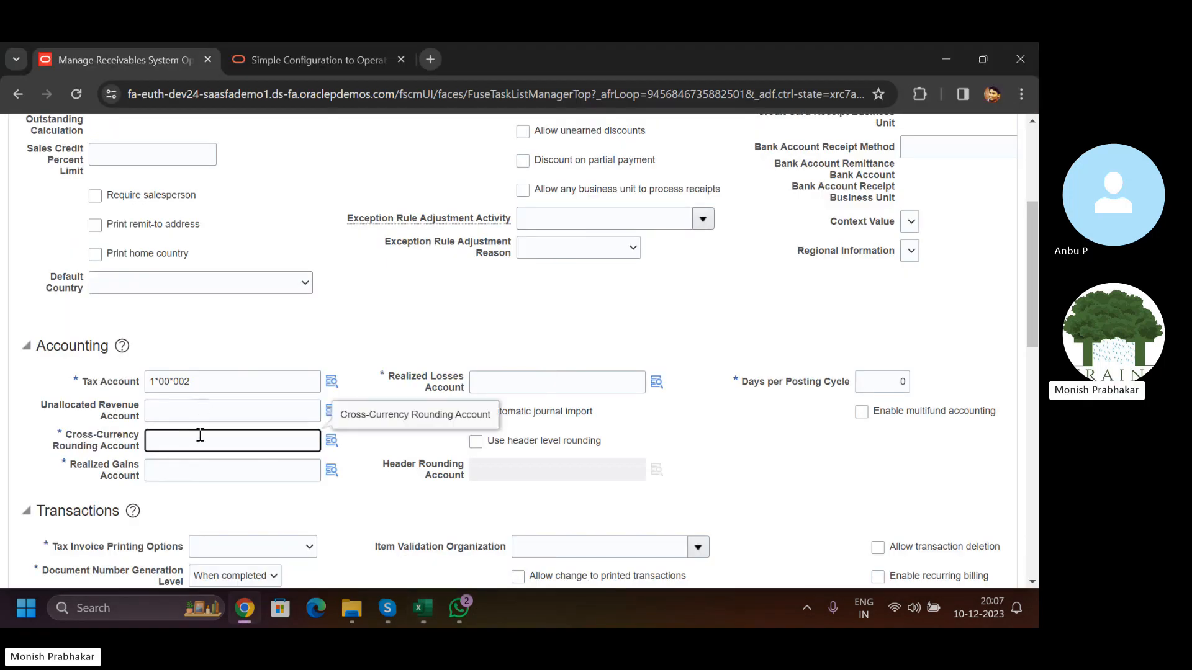
{"action": "key", "text": "alt+Tab"}
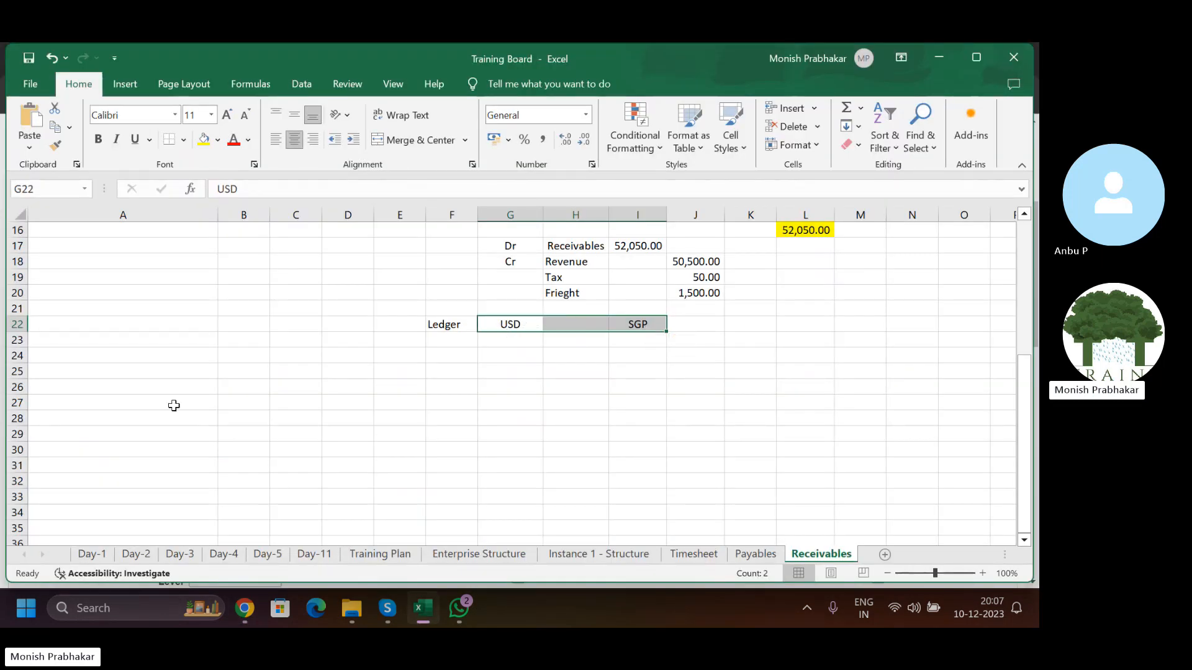
{"action": "key", "text": "alt+Tab"}
{"action": "key", "text": "alt+Tab"}
{"action": "key", "text": "alt+Tab"}
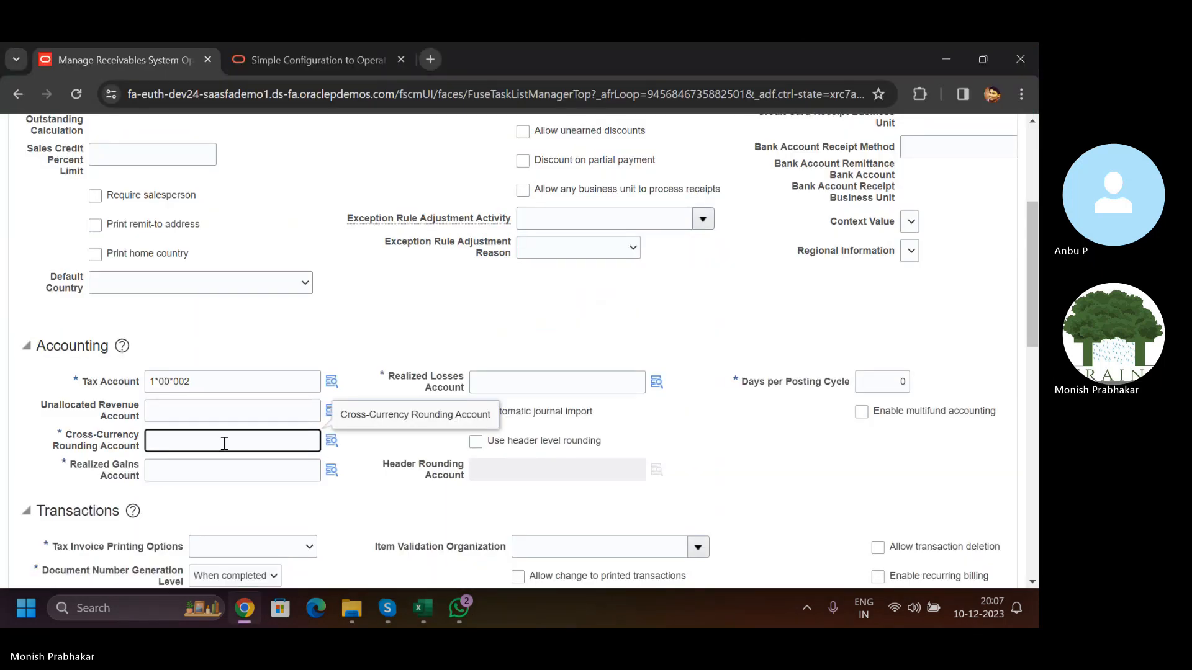
- Set the Cross-Currency Rounding Account to Entity 1 (DLF), Cost Center 00 (Default) and Natural Account 004 (Expense A/c)
{"action": "left_click", "coordinate": [329, 441]}
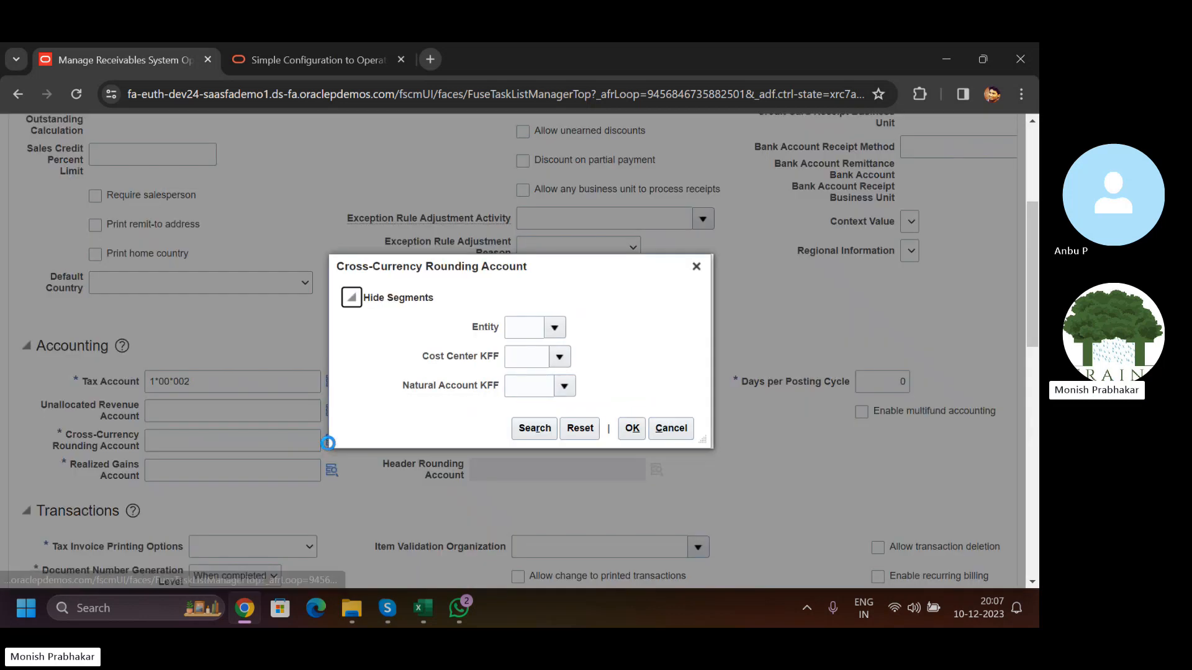
{"action": "left_click", "coordinate": [555, 328]}
{"action": "left_click", "coordinate": [560, 361]}
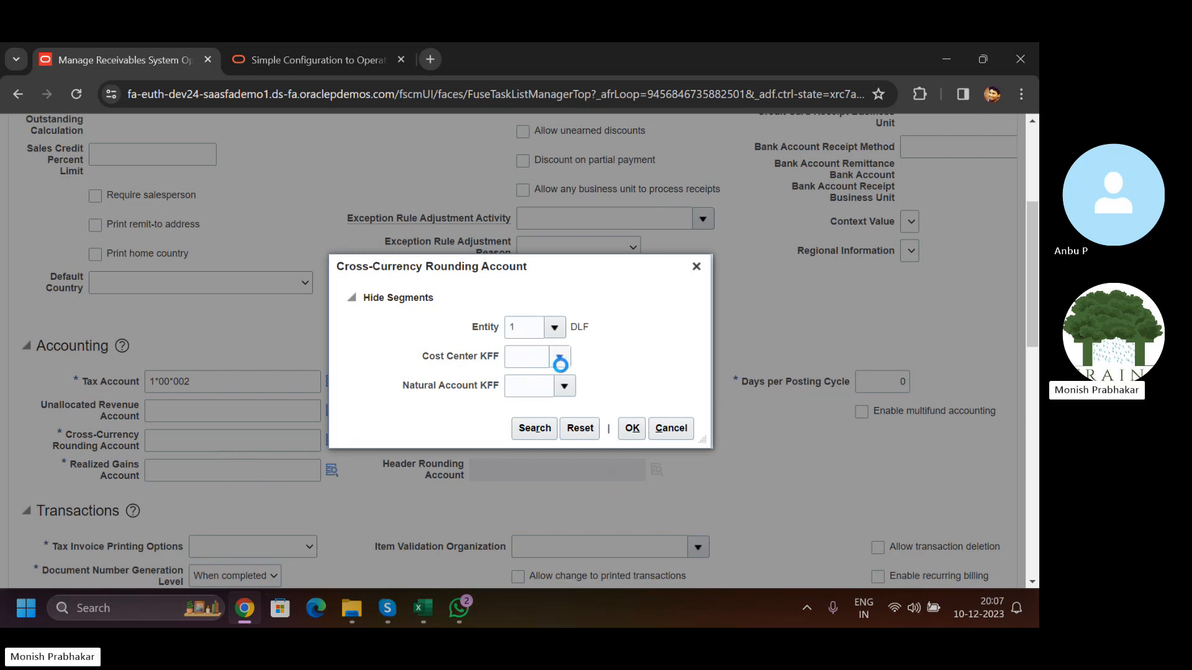
{"action": "left_click", "coordinate": [558, 364]}
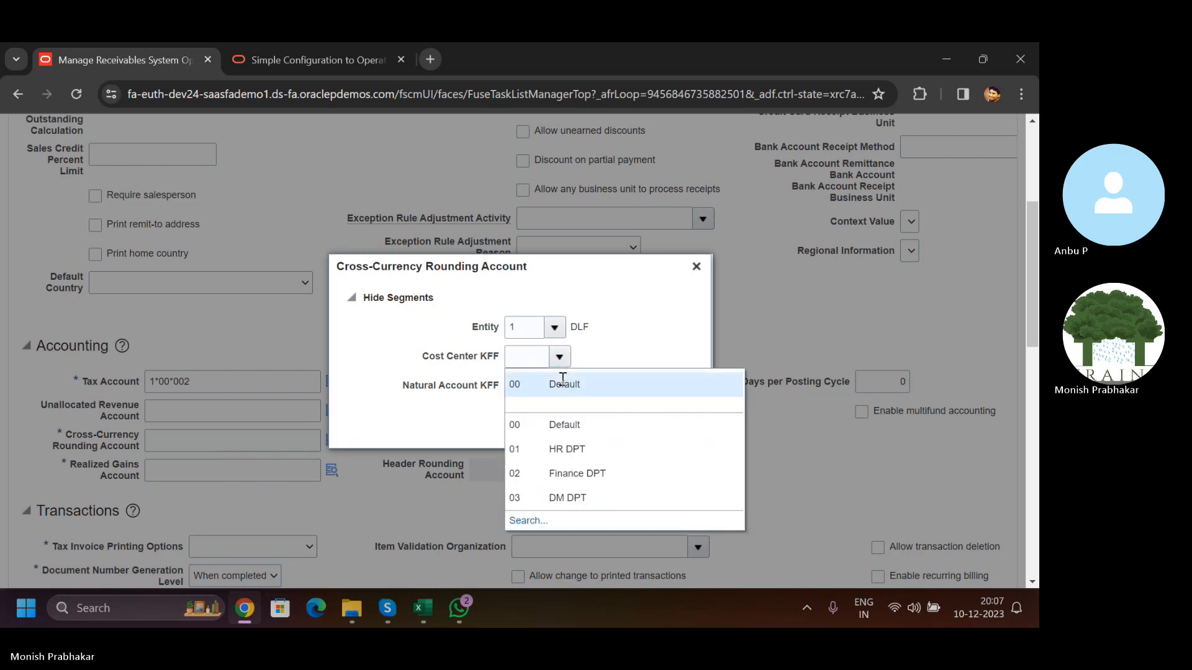
{"action": "left_click", "coordinate": [556, 380]}
{"action": "left_click", "coordinate": [562, 388]}
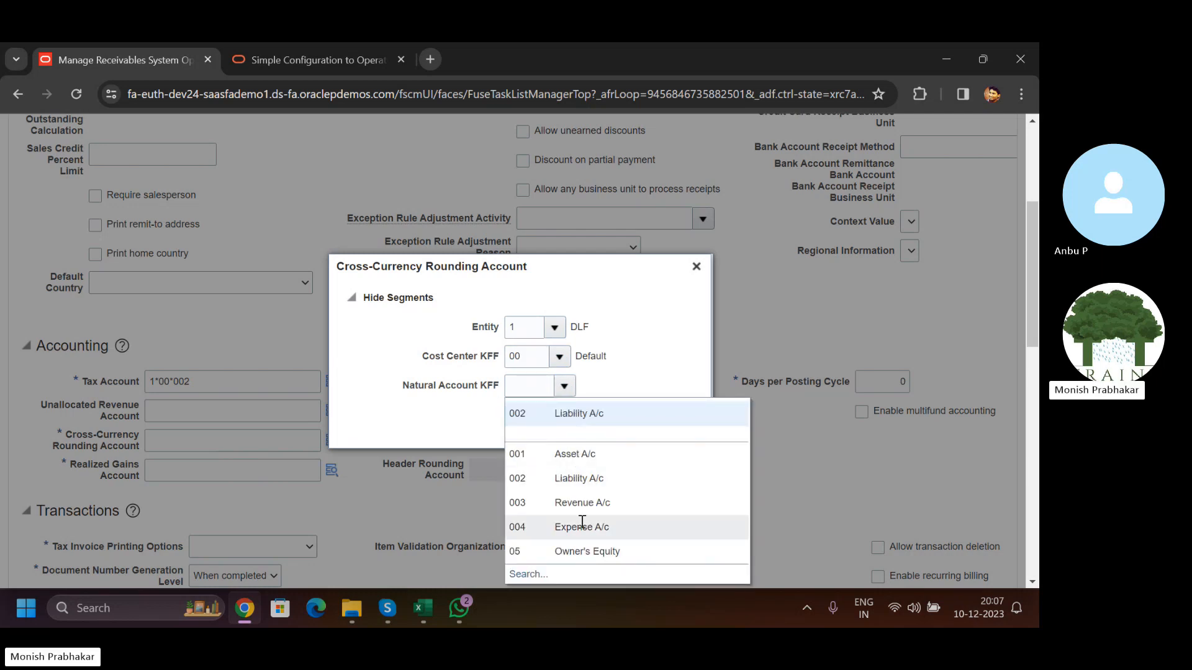
{"action": "left_click", "coordinate": [581, 526]}
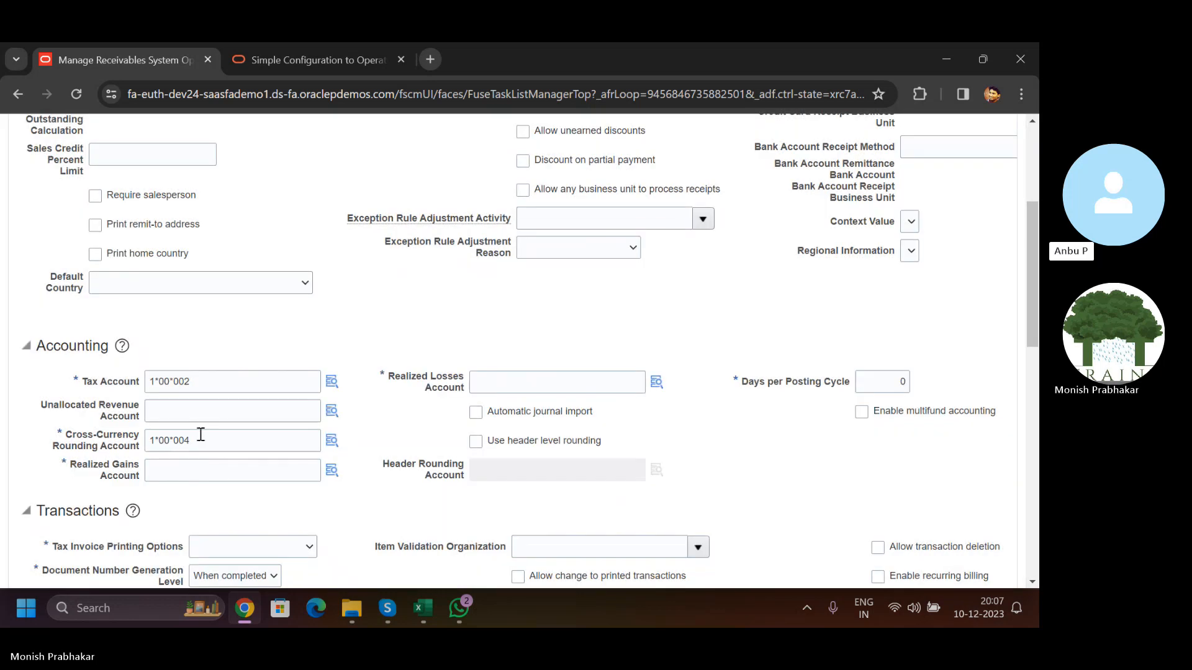
- Go to the Realized Gains Account field, switch to Excel and point out the Receivables and Revenue entries in rows 17 and 18
{"action": "left_click", "coordinate": [186, 469]}
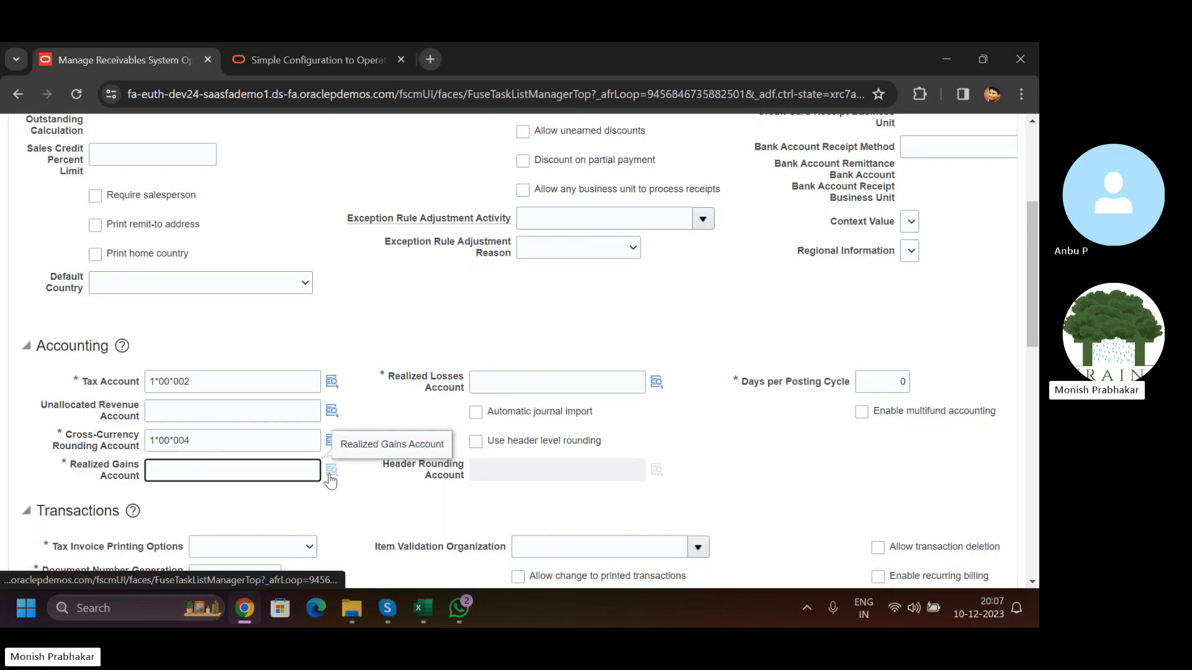
{"action": "left_click", "coordinate": [422, 609]}
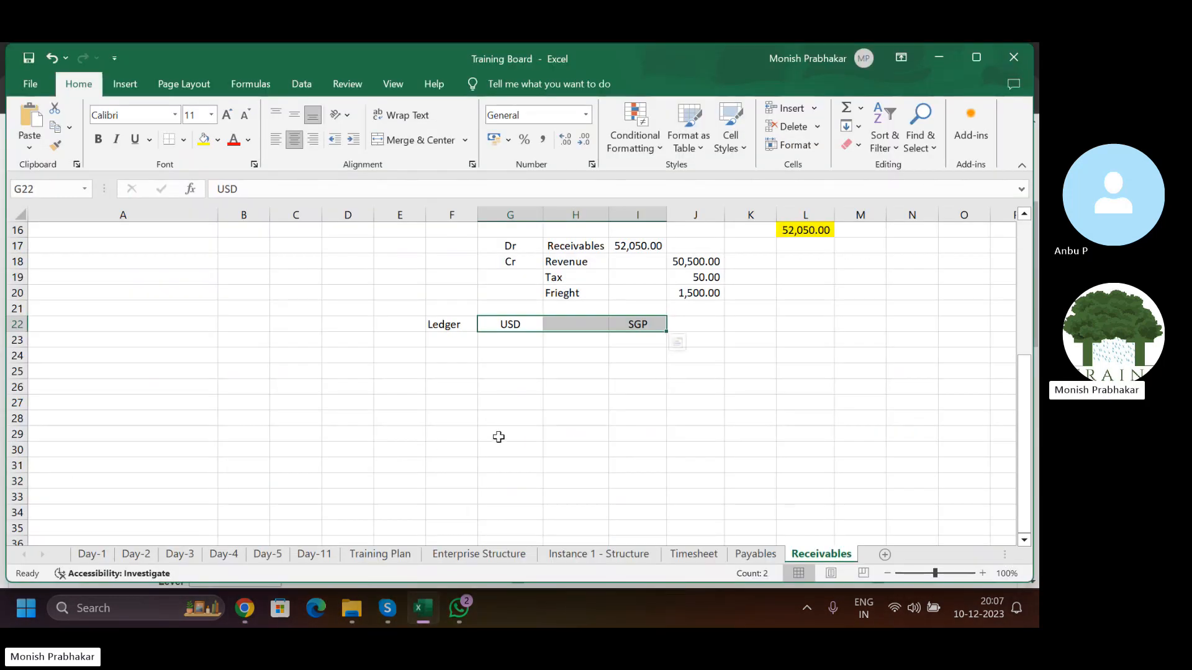
{"action": "scroll", "coordinate": [497, 422], "scroll_direction": "up", "scroll_amount": 2}
{"action": "left_click_drag", "start_coordinate": [555, 359], "coordinate": [708, 359]}
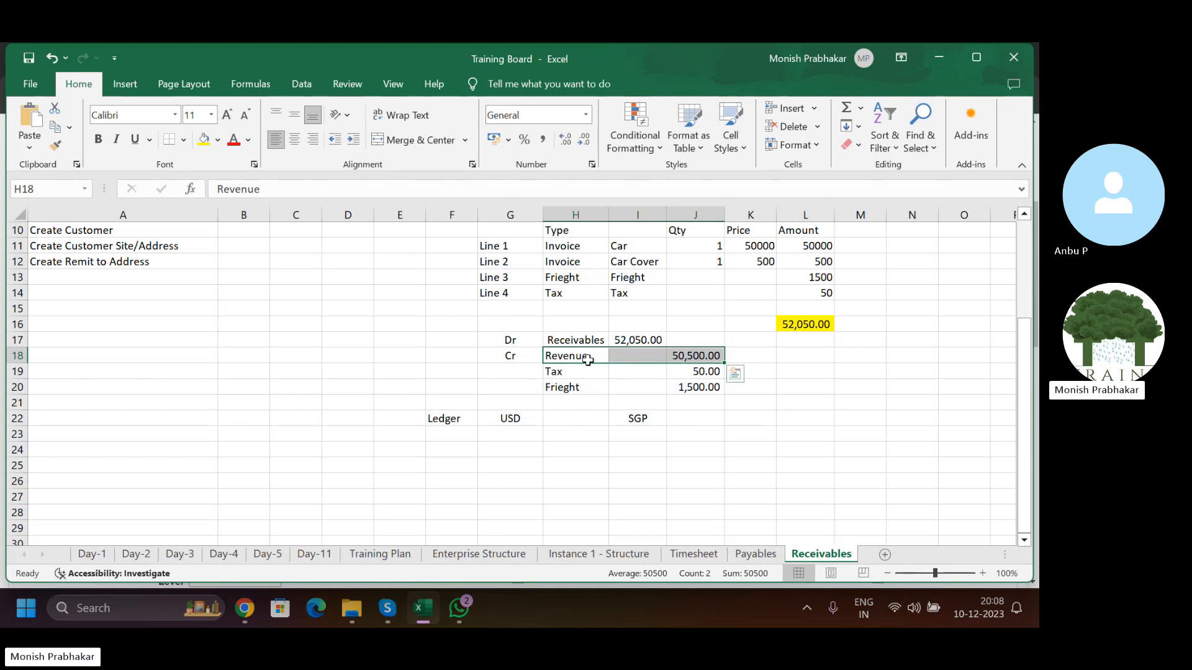
{"action": "left_click", "coordinate": [551, 339]}
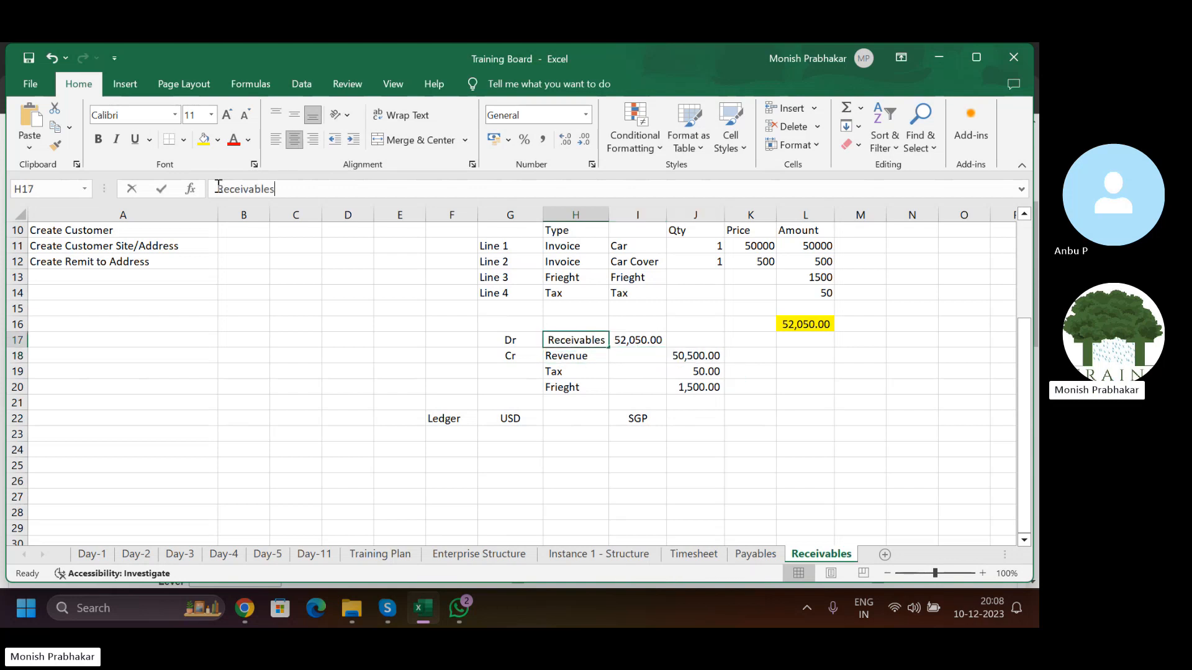
{"action": "left_click", "coordinate": [436, 182]}
{"action": "key", "text": "Return"}
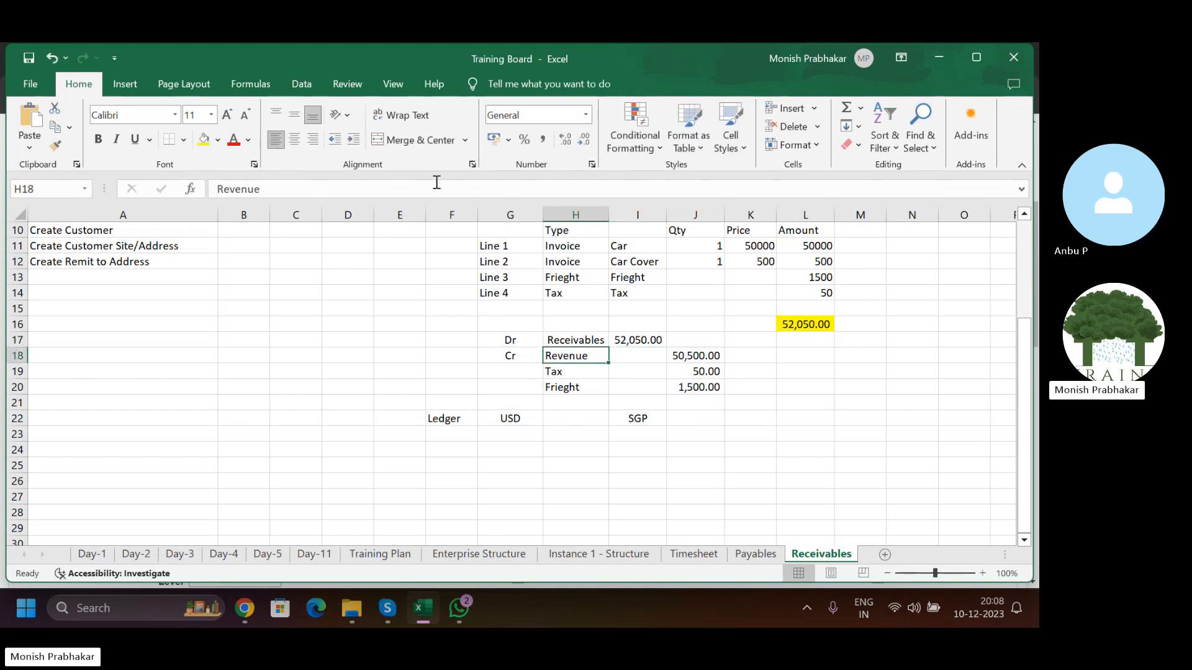
{"action": "left_click", "coordinate": [685, 358]}
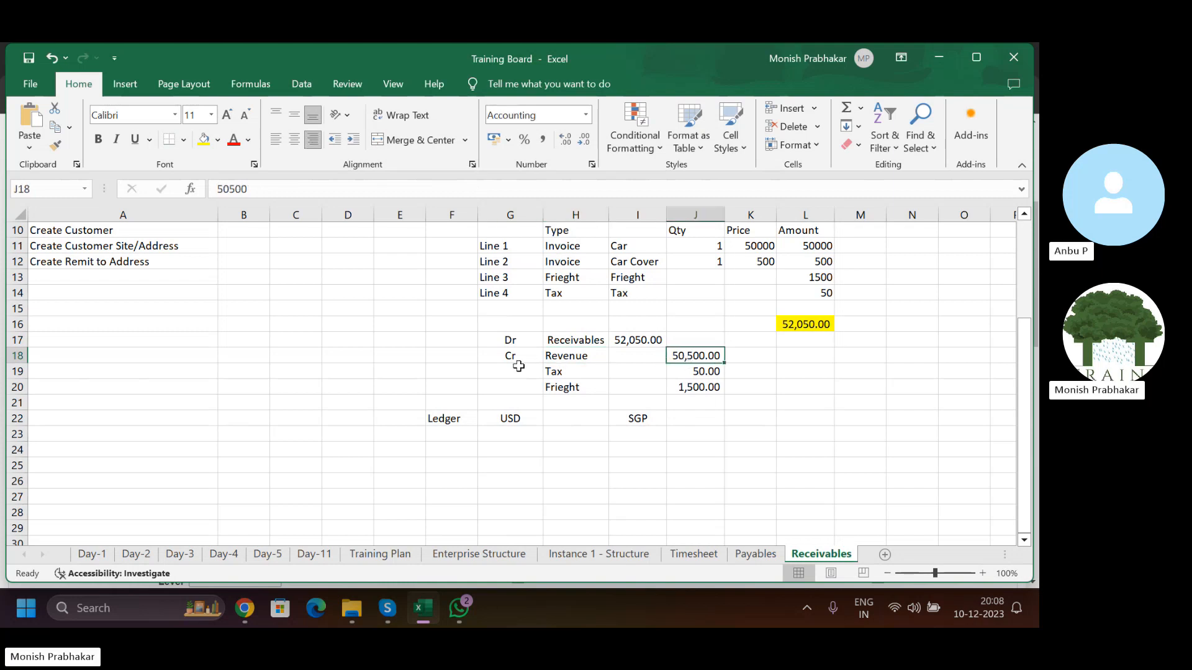
{"action": "scroll", "coordinate": [518, 366], "scroll_direction": "down", "scroll_amount": 1}
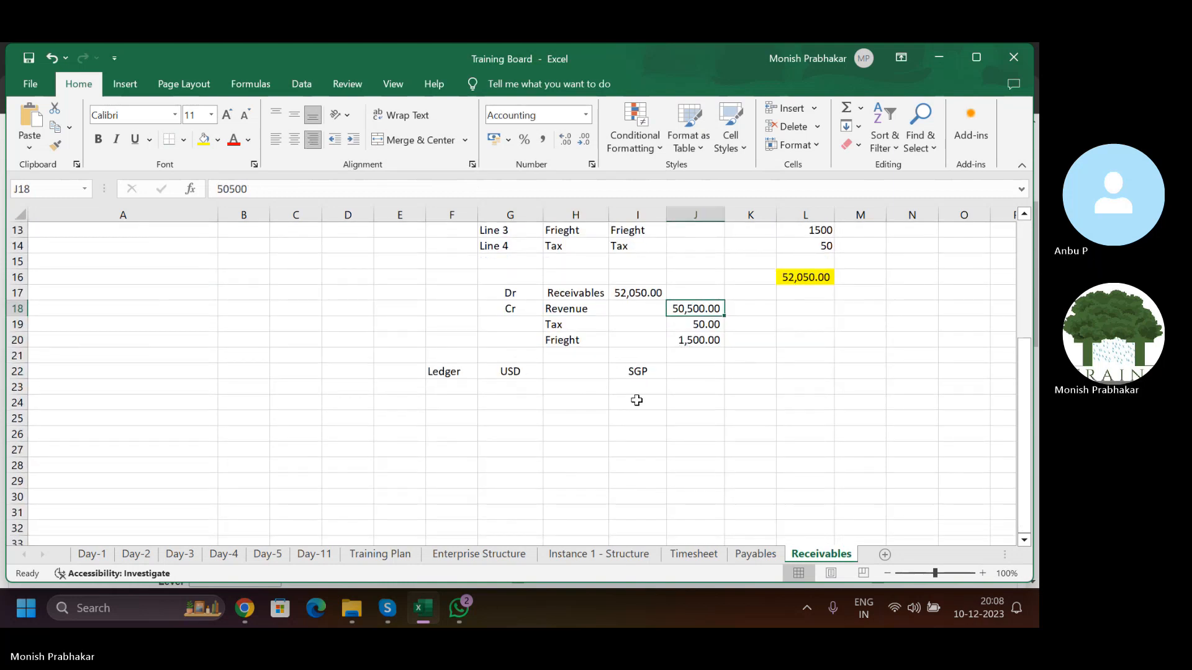
{"action": "left_click_drag", "start_coordinate": [544, 311], "coordinate": [695, 310]}
- Enter the labels Realised Gain in G25 and Unrealised Gain in G26
{"action": "left_click", "coordinate": [480, 425]}
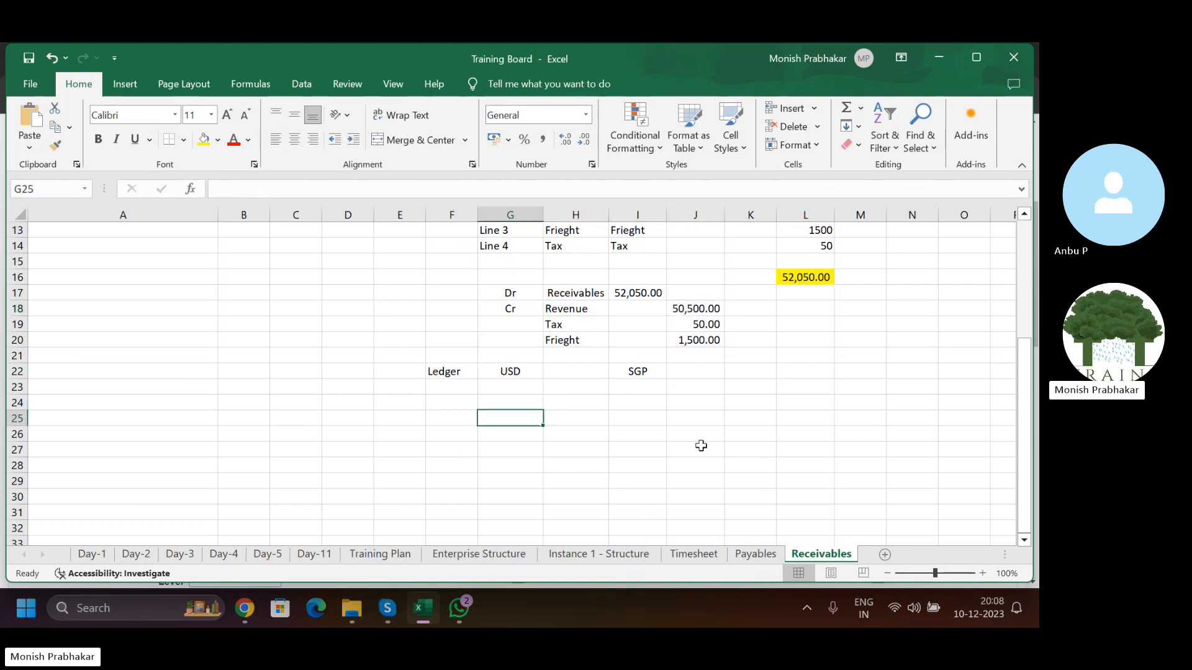
{"action": "key", "text": "Caps_Lock"}
{"action": "type", "text": "rEALISED Gai"}
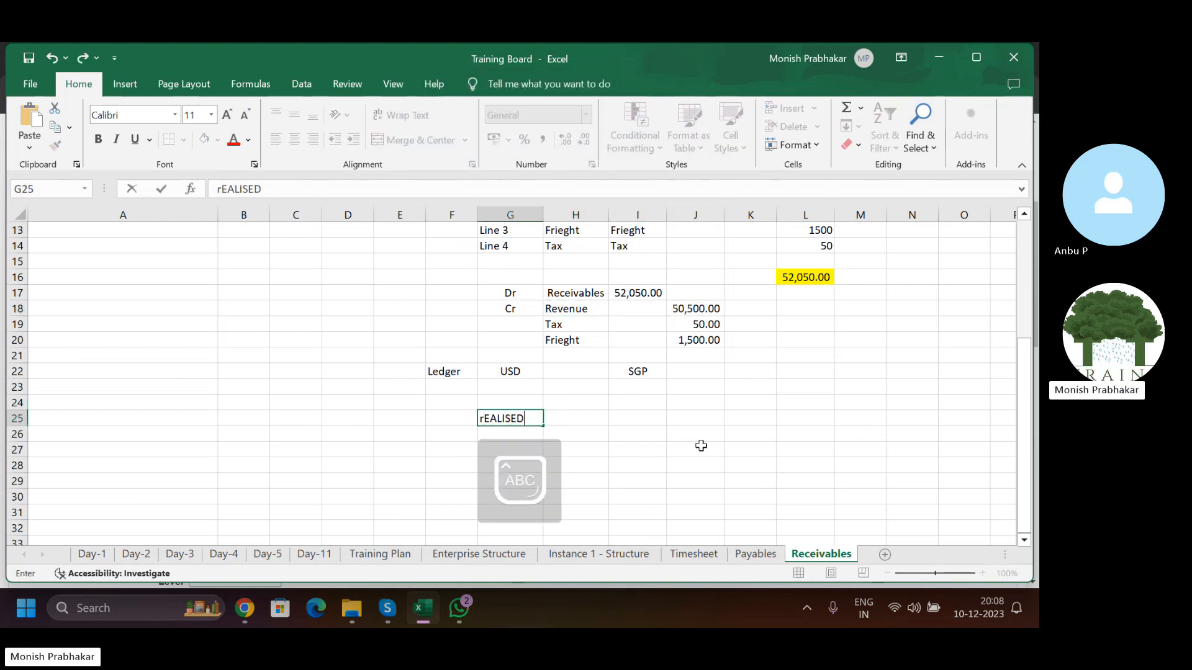
{"action": "key", "text": "Return"}
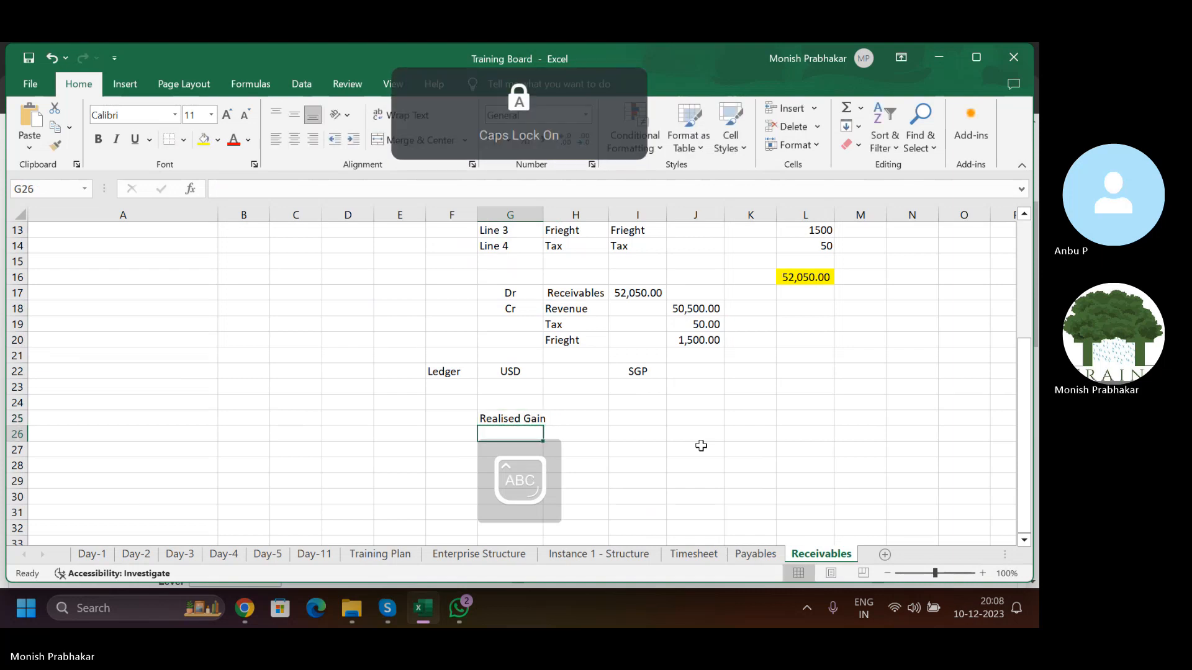
{"action": "type", "text": "Unrealised"}
{"action": "key", "text": "Caps_Lock"}
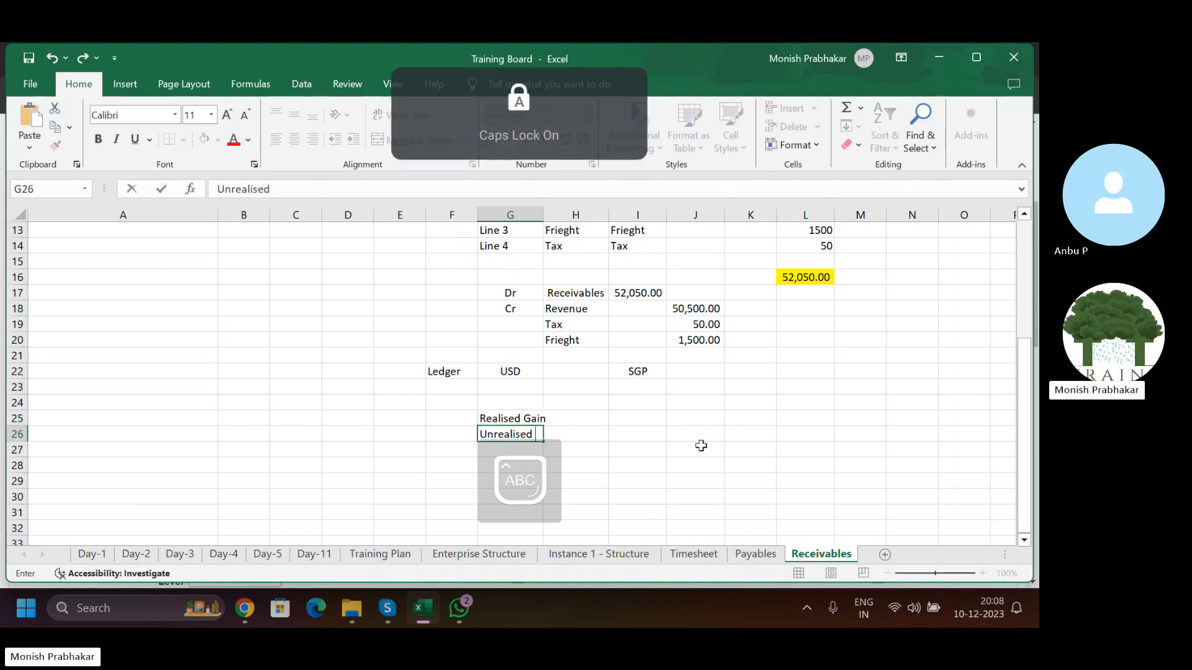
{"action": "type", "text": "G"}
{"action": "key", "text": "Caps_Lock"}
{"action": "type", "text": "ain"}
{"action": "key", "text": "Return"}
- AutoFit column G to the width of the labels in G25:G26
{"action": "key", "text": "Up"}
{"action": "key", "text": "shift+Up"}
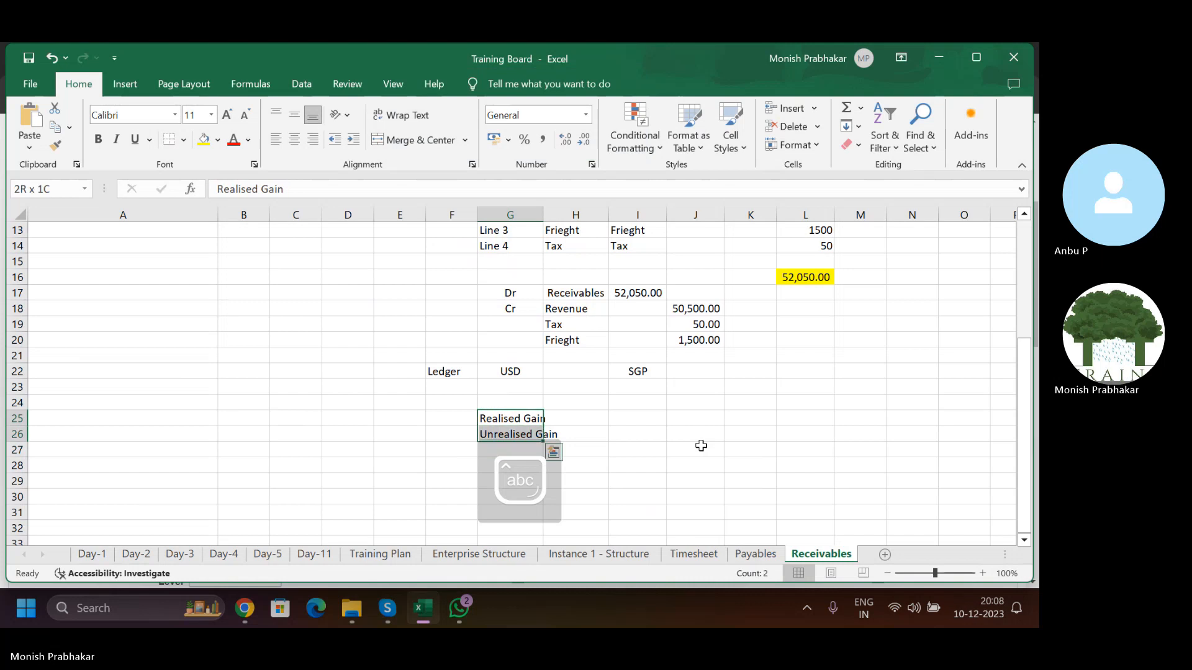
{"action": "key", "text": "alt+o"}
{"action": "key", "text": "c"}
{"action": "key", "text": "a"}
{"action": "key", "text": "Left"}
{"action": "key", "text": "Left"}
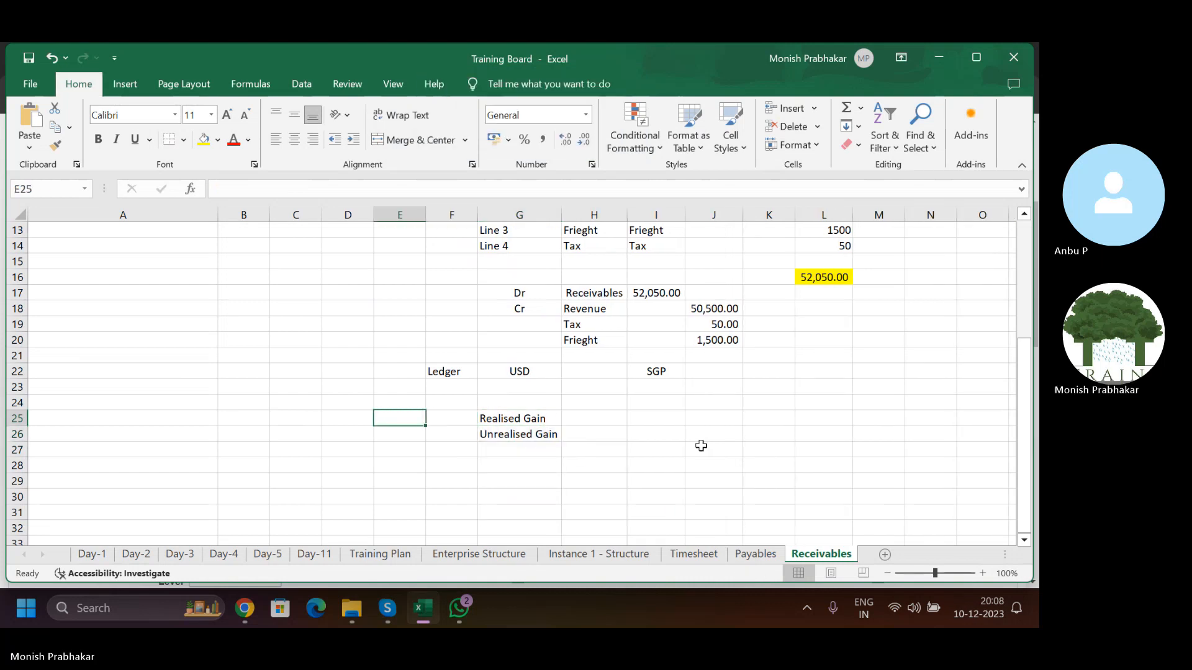
{"action": "key", "text": "Right"}
{"action": "key", "text": "Right"}
{"action": "key", "text": "Down"}
{"action": "key", "text": "Up"}
{"action": "key", "text": "Left"}
{"action": "key", "text": "Left"}
{"action": "key", "text": "Left"}
{"action": "key", "text": "Left"}
{"action": "key", "text": "Left"}
{"action": "key", "text": "Left"}
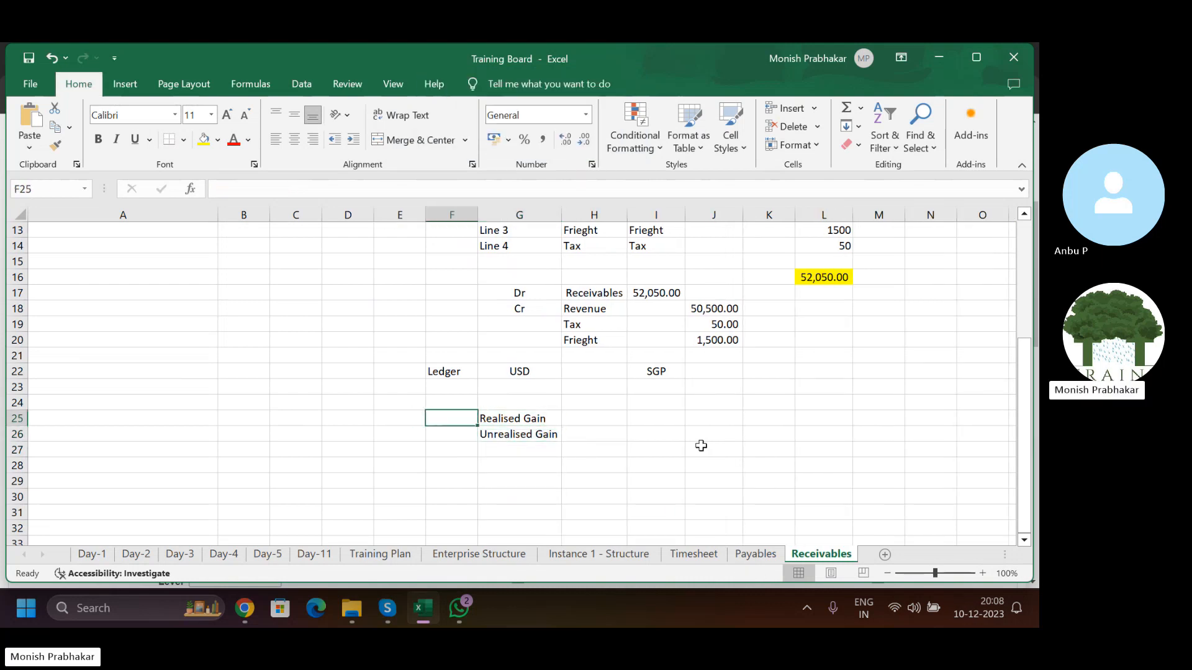
{"action": "key", "text": "Down"}
{"action": "key", "text": "Down"}
{"action": "key", "text": "Down"}
{"action": "key", "text": "Down"}
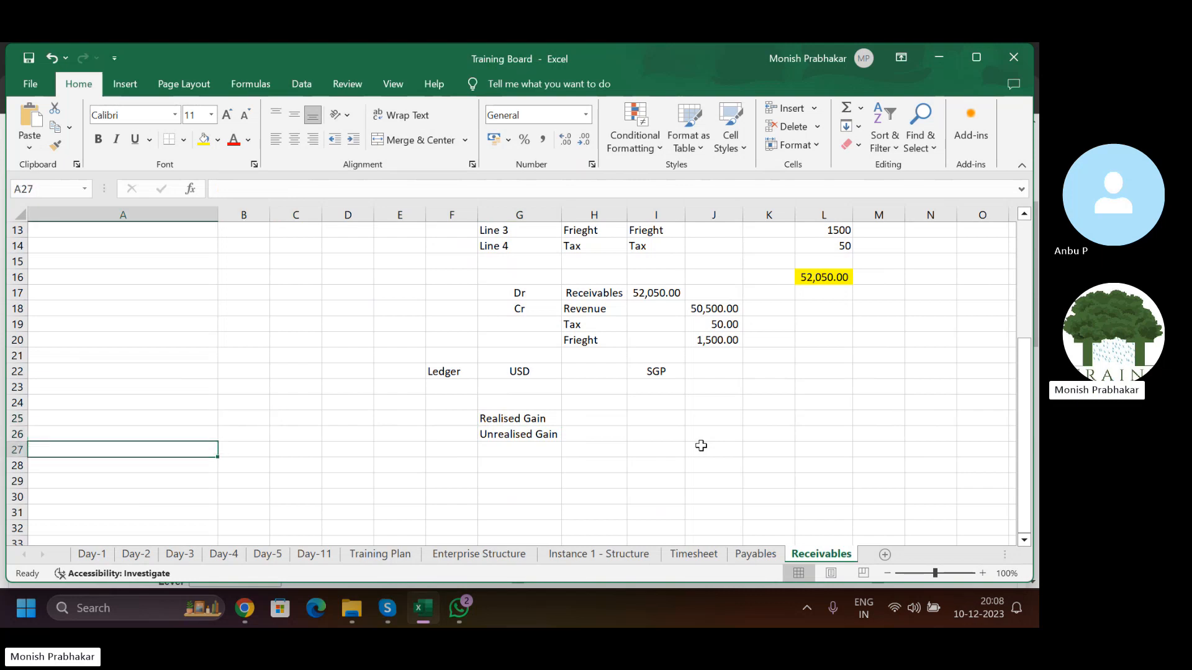
{"action": "left_click", "coordinate": [459, 609]}
{"action": "left_click", "coordinate": [459, 608]}
{"action": "left_click", "coordinate": [502, 414]}
{"action": "scroll", "coordinate": [501, 414], "scroll_direction": "down", "scroll_amount": 2}
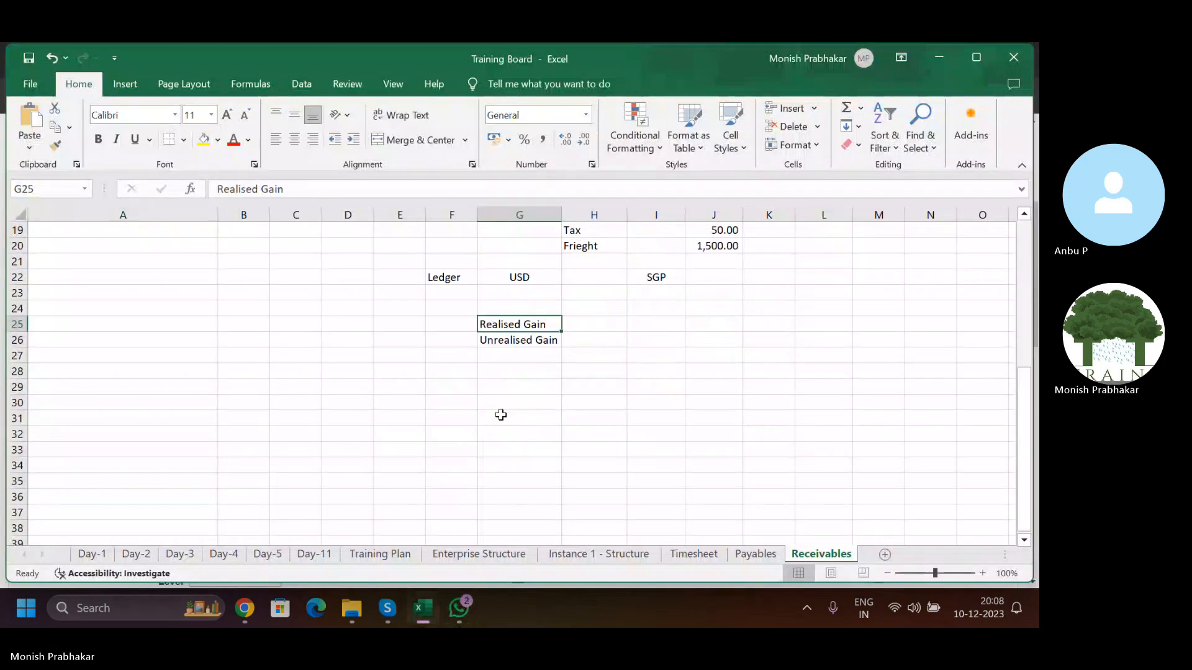
{"action": "scroll", "coordinate": [435, 381], "scroll_direction": "up", "scroll_amount": 1}
{"action": "left_click", "coordinate": [446, 387]}
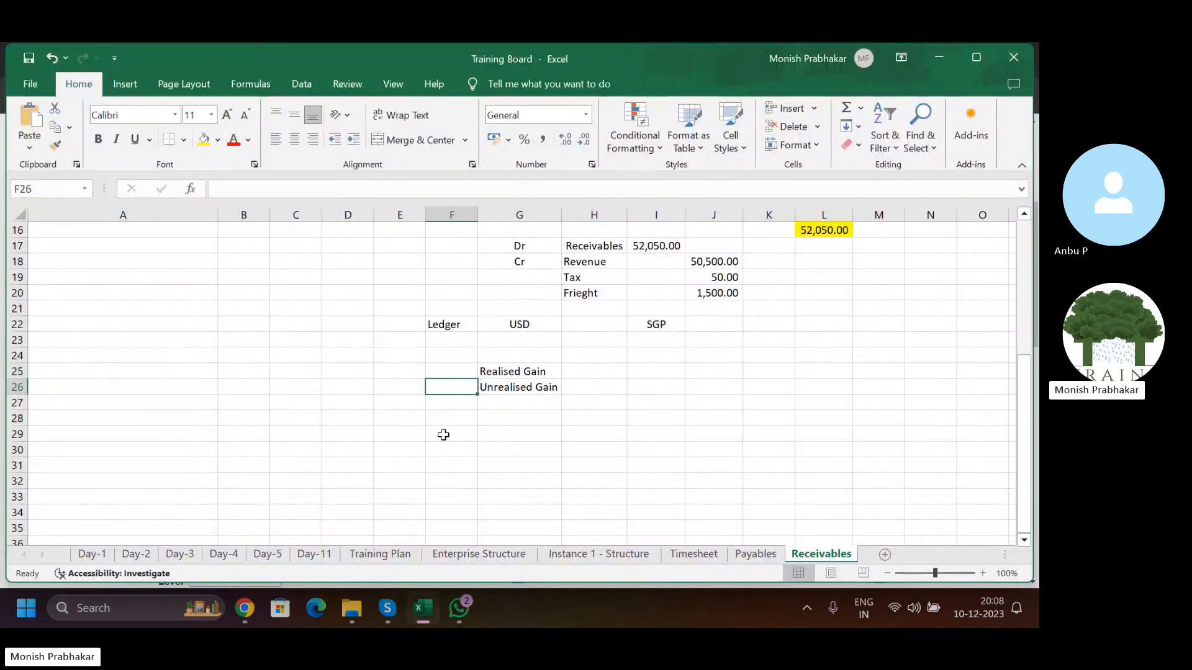
{"action": "left_click", "coordinate": [421, 415]}
{"action": "scroll", "coordinate": [422, 416], "scroll_direction": "down", "scroll_amount": 2}
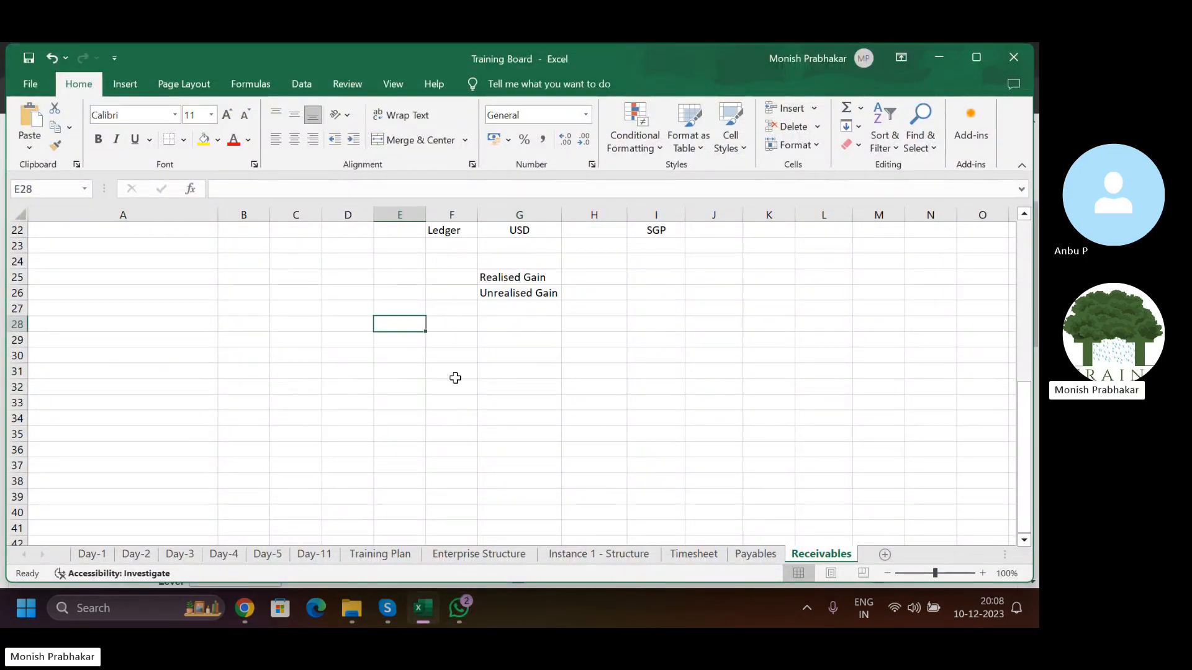
{"action": "key", "text": "Caps_Lock"}
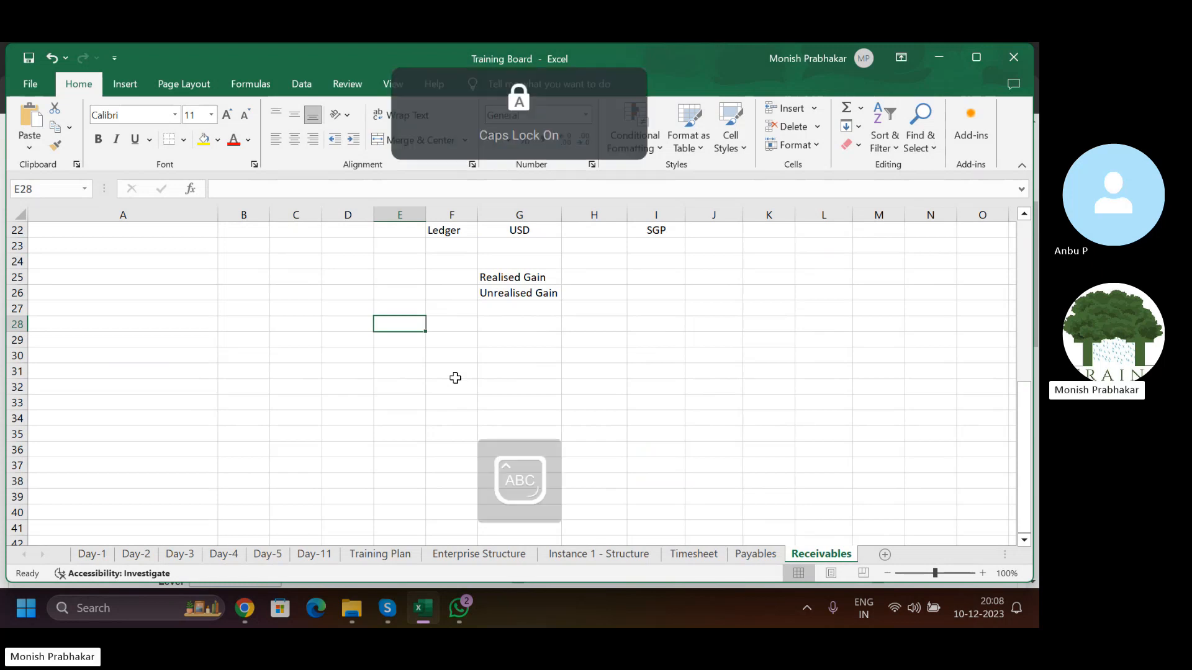
{"action": "type", "text": "Netflix"}
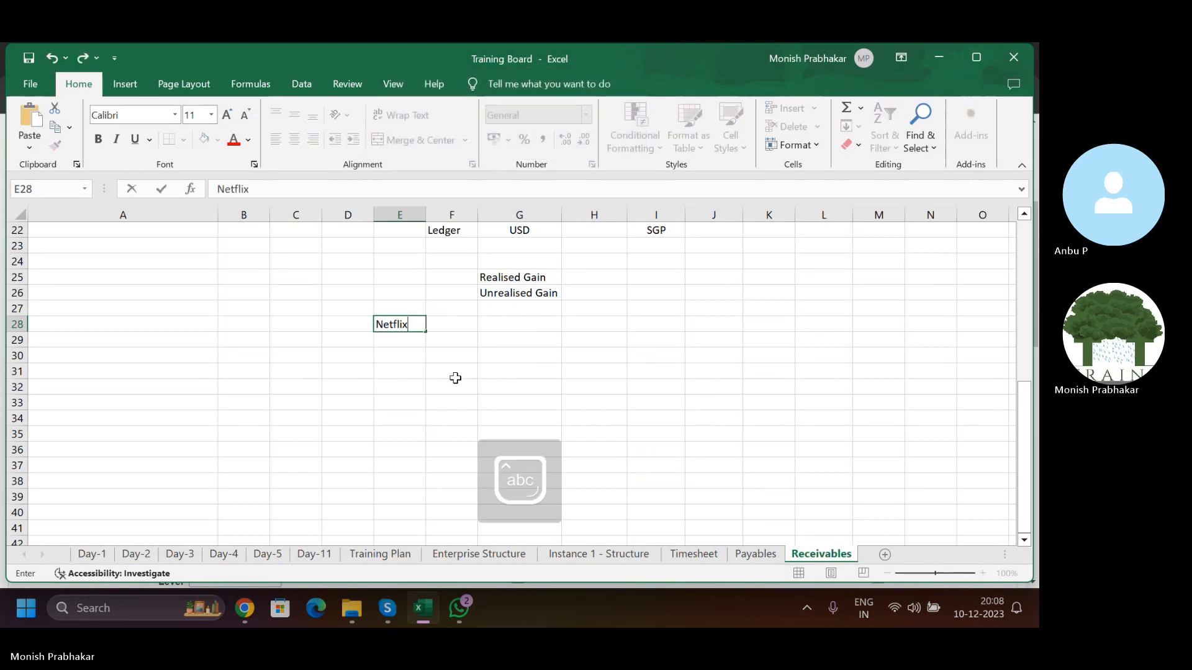
{"action": "key", "text": "Tab"}
{"action": "key", "text": "Tab"}
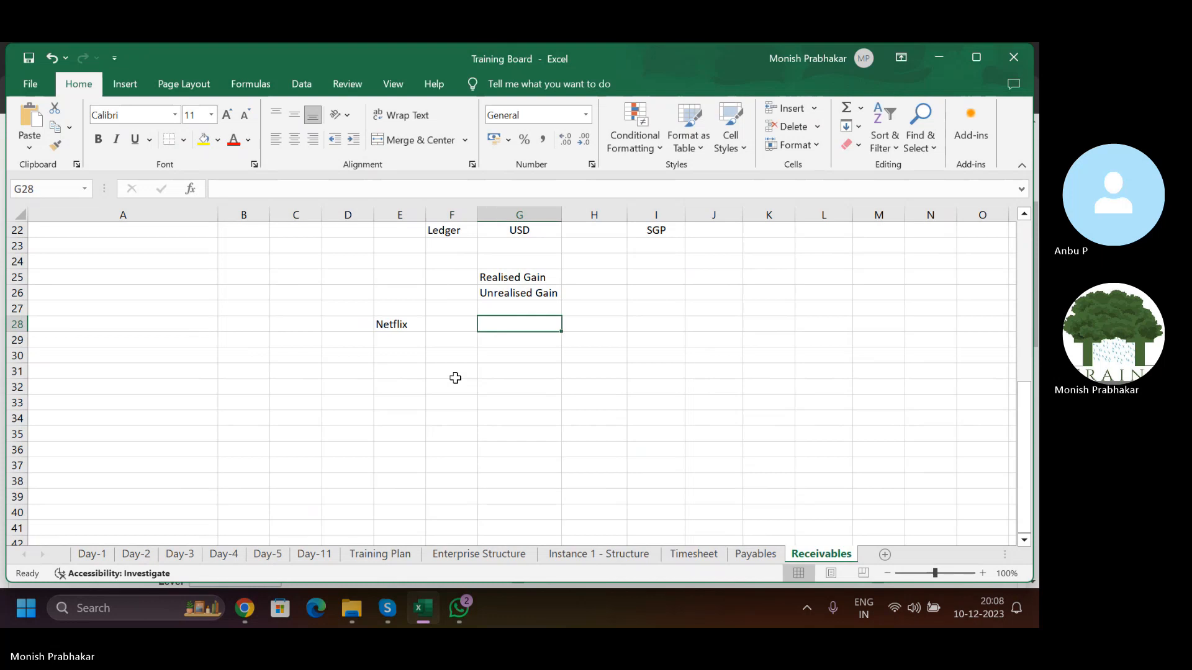
{"action": "key", "text": "Caps_Lock"}
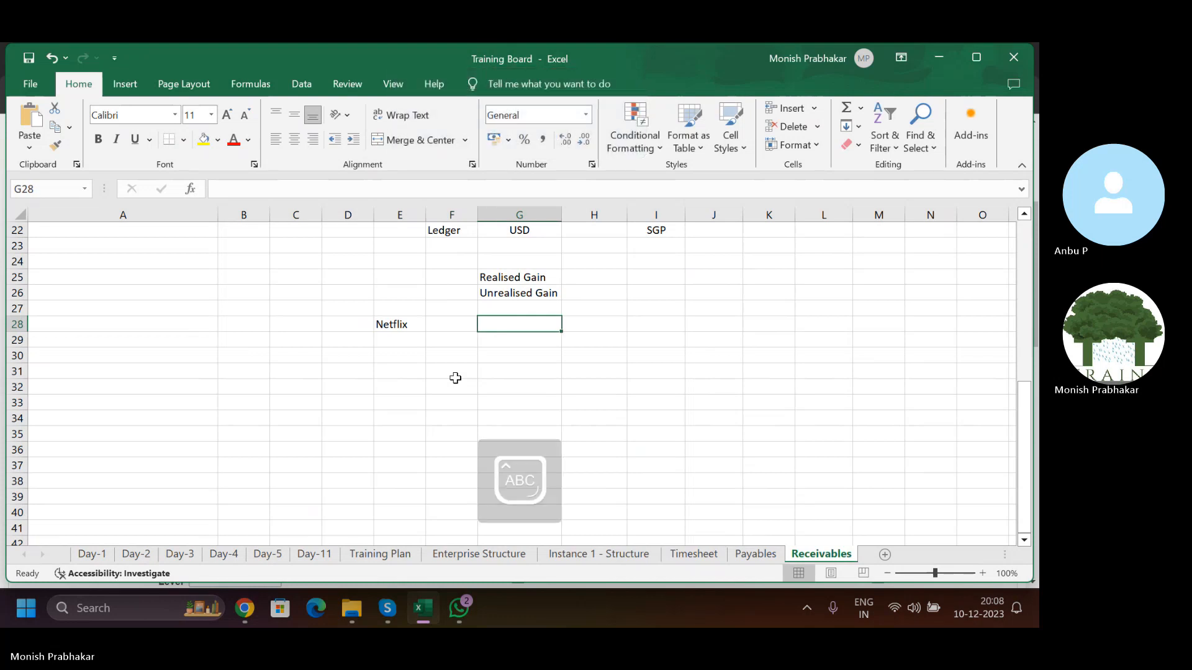
{"action": "key", "text": "BackSpace"}
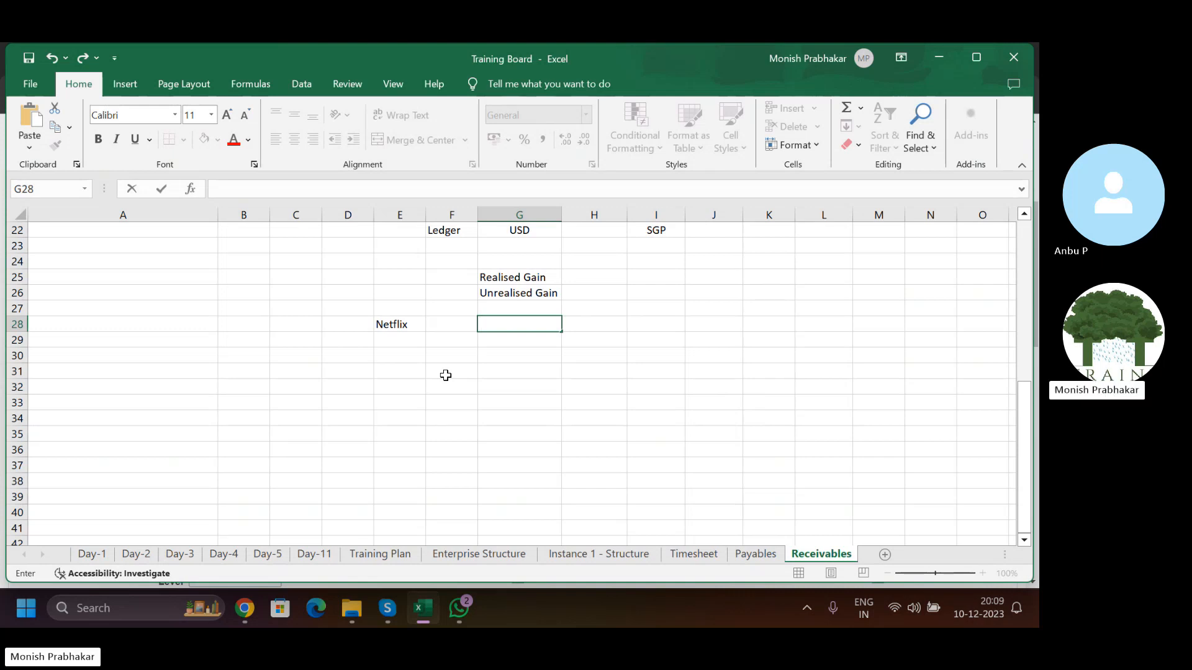
{"action": "key", "text": "Escape"}
{"action": "key", "text": "Left"}
{"action": "key", "text": "Left"}
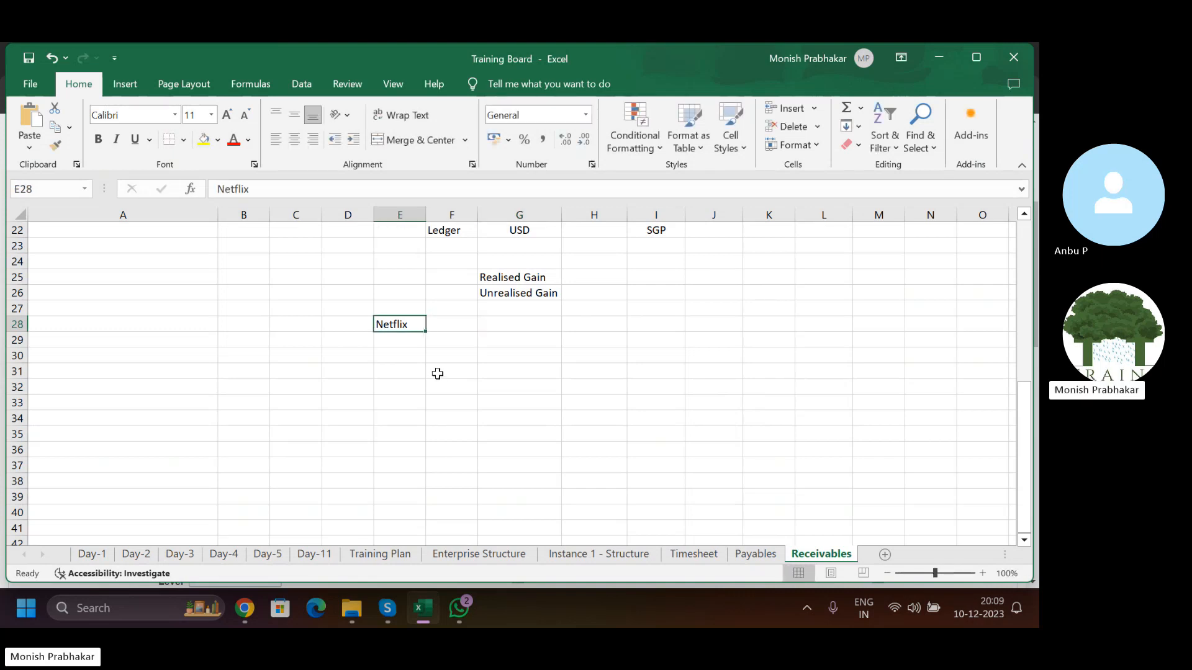
{"action": "key", "text": "Delete"}
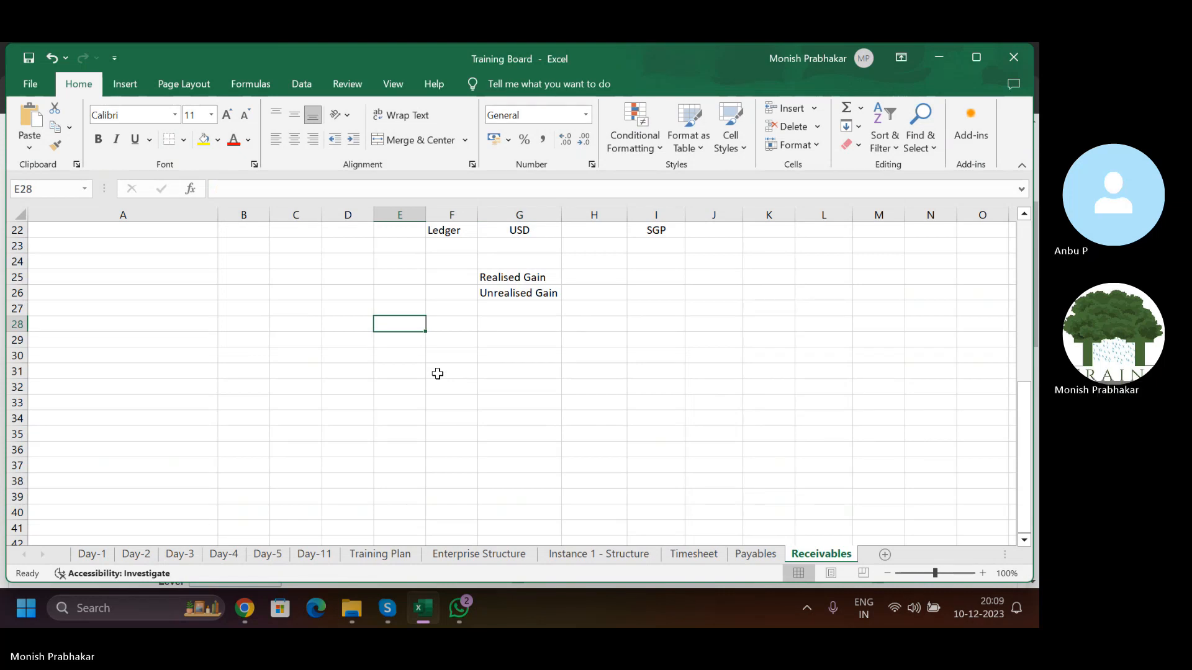
- Enter Stock in E28 and the date 12-Dec-2023 in D28
{"action": "key", "text": "Caps_Lock"}
{"action": "type", "text": "Stock"}
{"action": "key", "text": "Caps_Lock"}
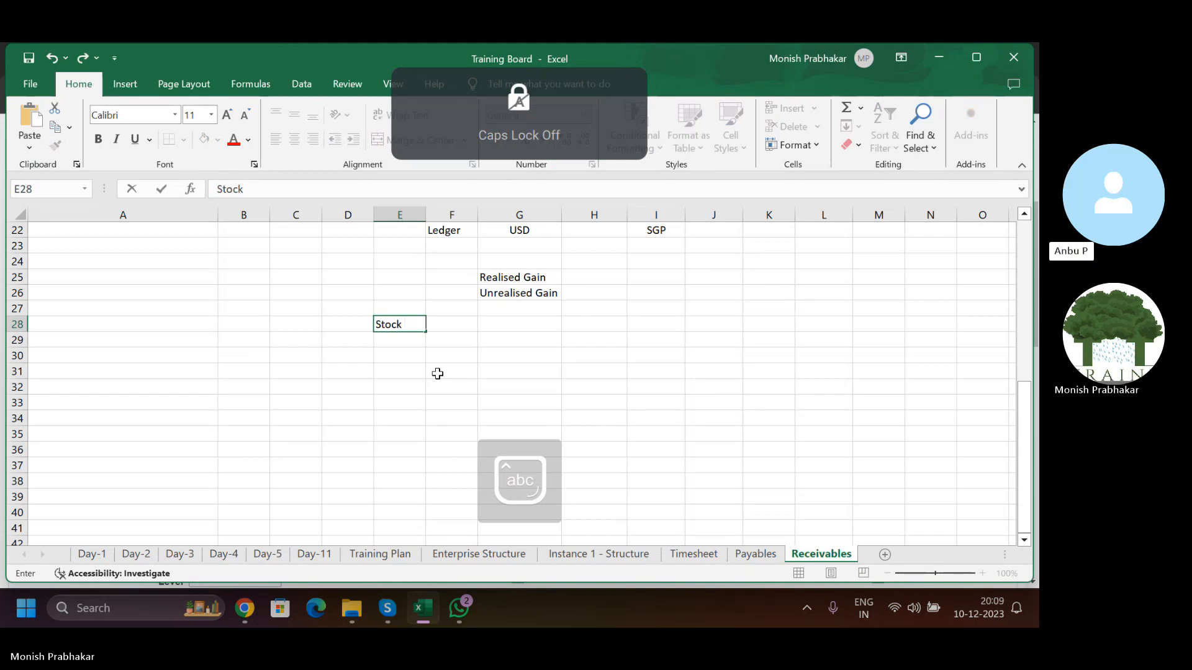
{"action": "key", "text": "Left"}
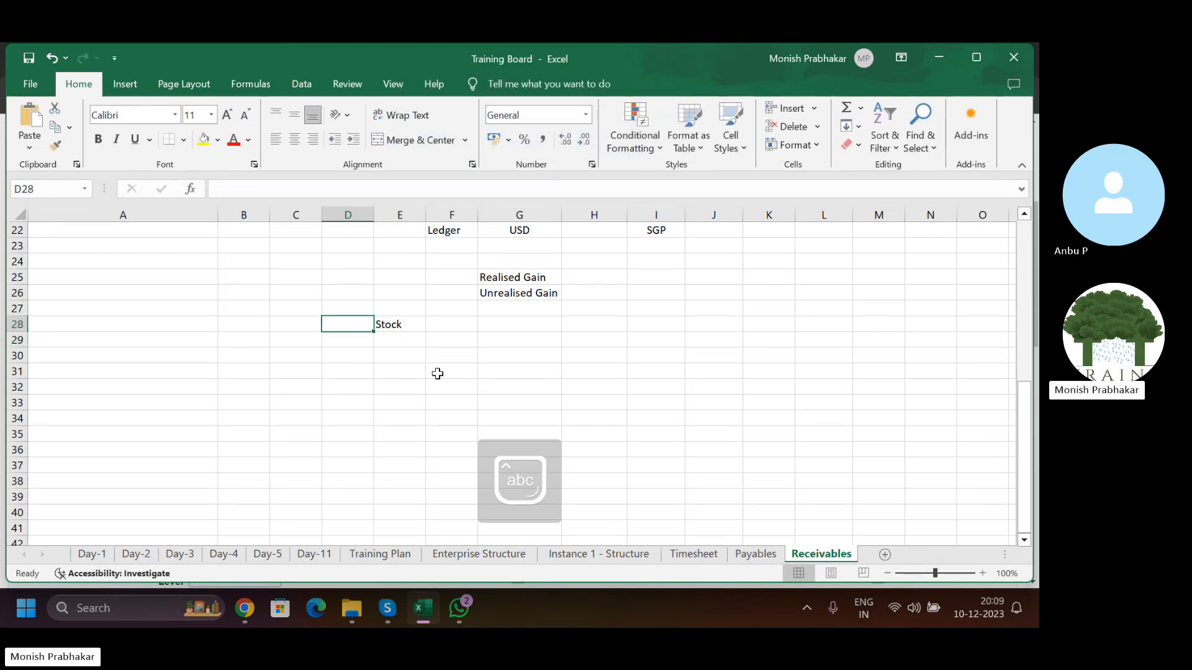
{"action": "type", "text": "12-"}
{"action": "key", "text": "Caps_Lock"}
{"action": "type", "text": "D"}
{"action": "key", "text": "Caps_Lock"}
{"action": "type", "text": "ec"}
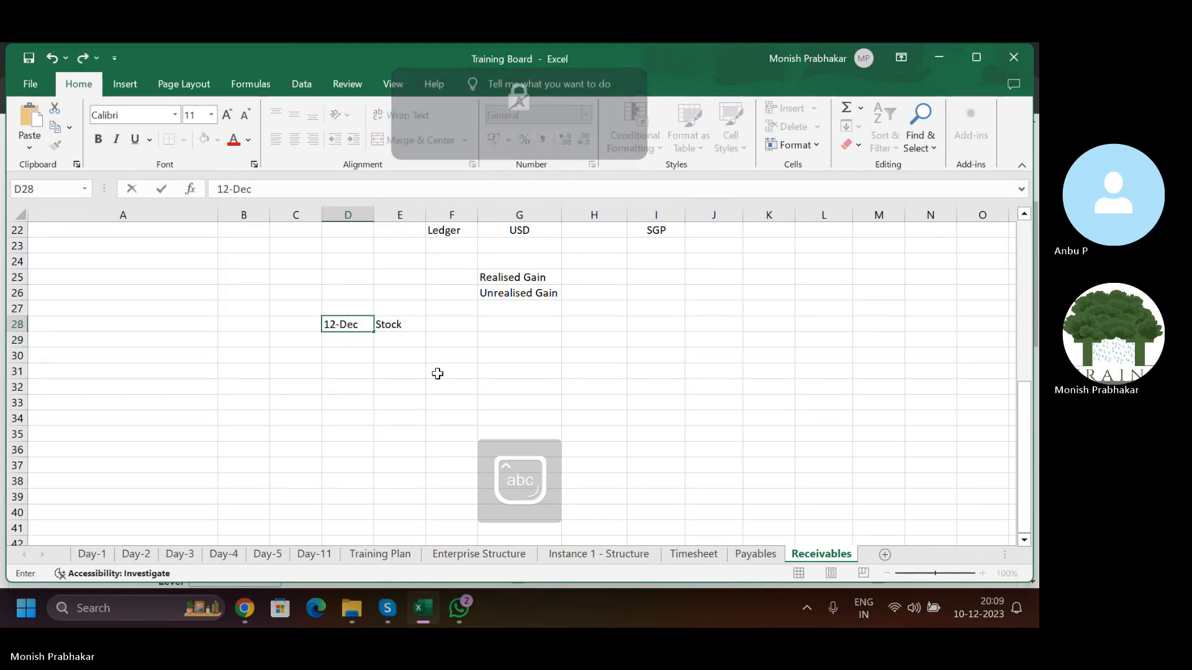
{"action": "type", "text": "-2023"}
{"action": "key", "text": "Return"}
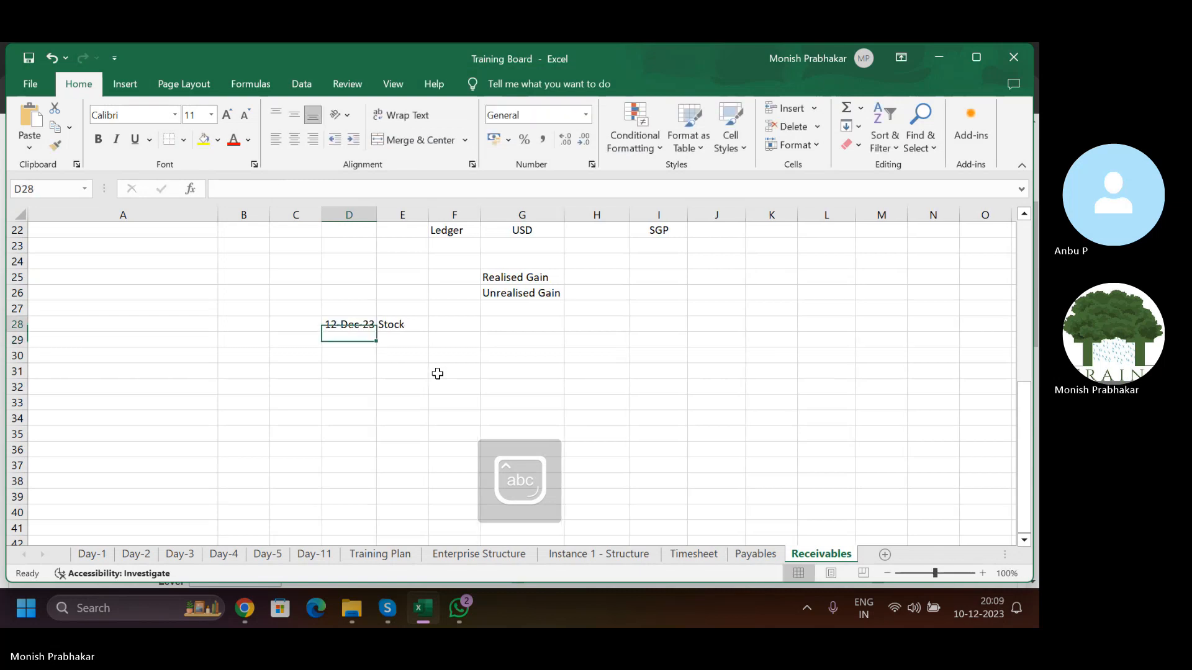
{"action": "key", "text": "Right"}
{"action": "key", "text": "Right"}
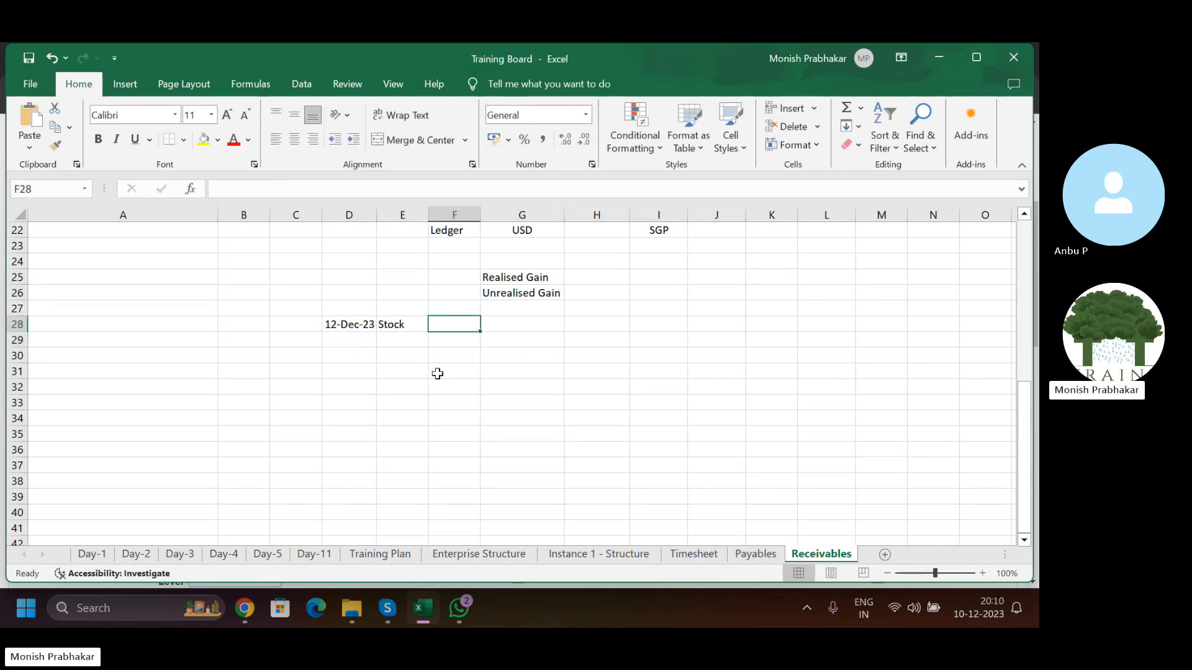
- Complete the stock entry in row 28 with 50 USD in F28 and TCS in G28
{"action": "type", "text": "50"}
{"action": "key", "text": "Caps_Lock"}
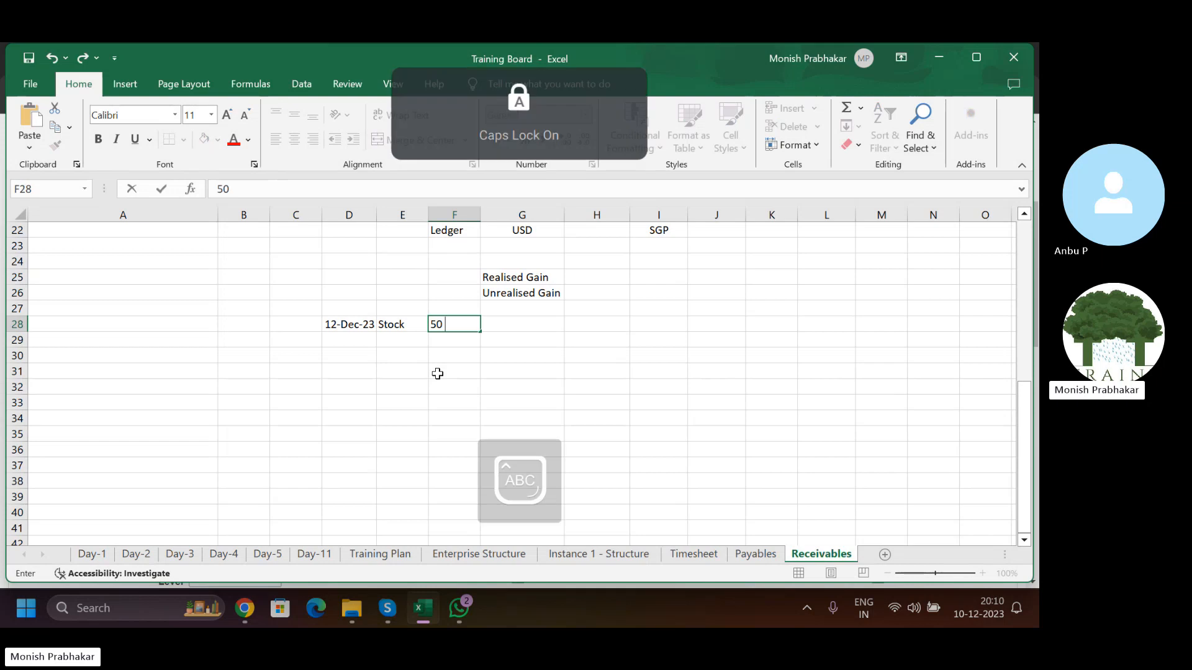
{"action": "type", "text": "USD"}
{"action": "key", "text": "Return"}
{"action": "key", "text": "Up"}
{"action": "key", "text": "Left"}
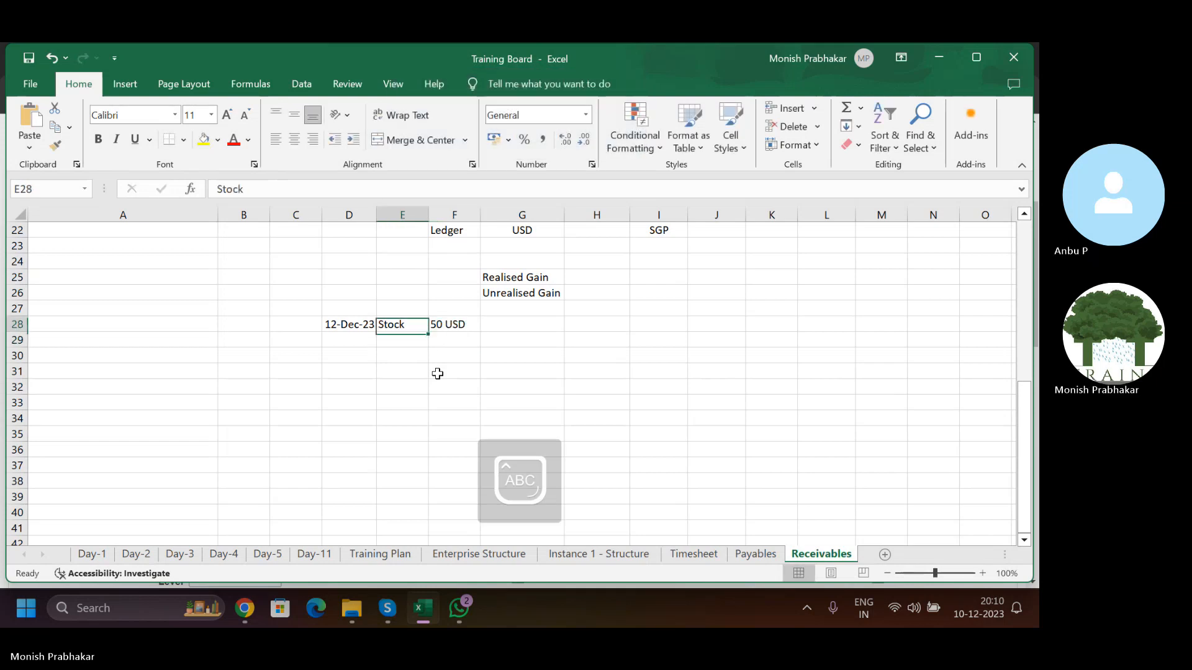
{"action": "key", "text": "Left"}
{"action": "key", "text": "Right"}
{"action": "key", "text": "Right"}
{"action": "key", "text": "Right"}
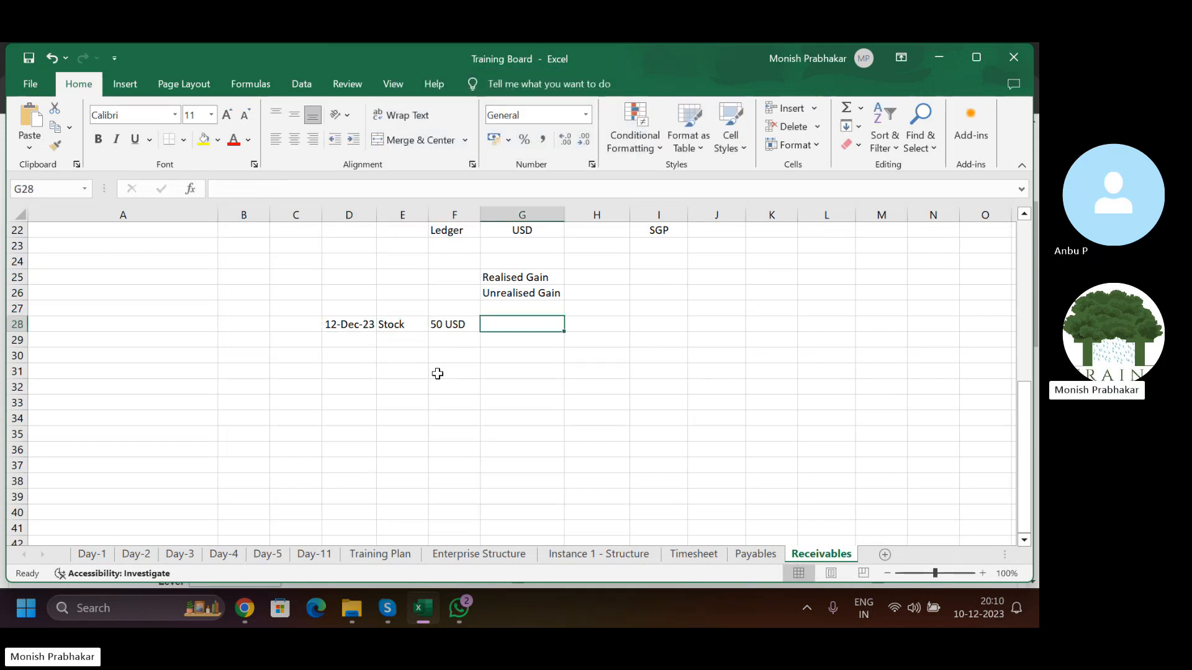
{"action": "type", "text": "TCS"}
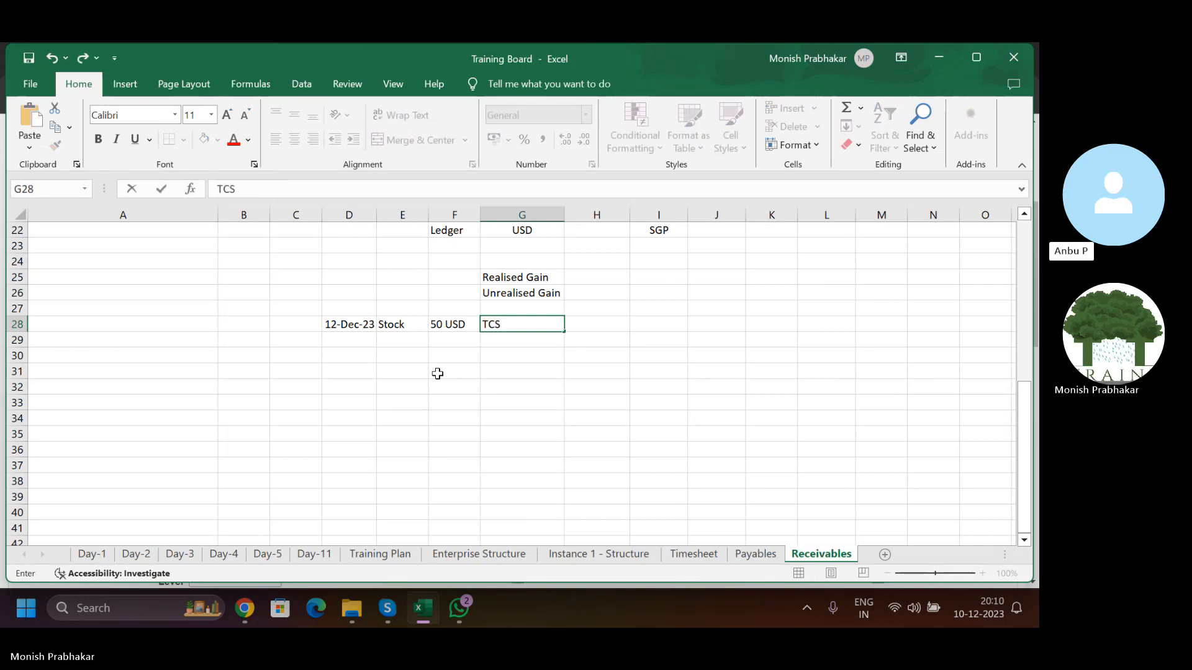
{"action": "key", "text": "Return"}
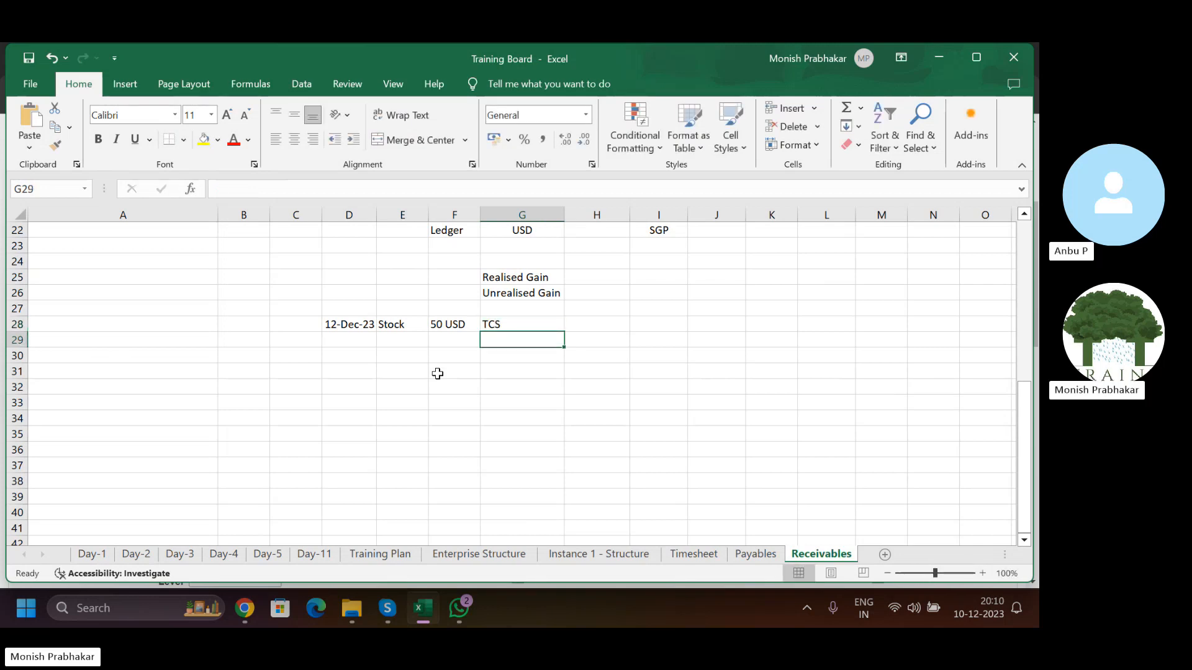
- Change the year of the date in D28 so it reads 12-12-2022
{"action": "key", "text": "Up"}
{"action": "key", "text": "Left"}
{"action": "key", "text": "Left"}
{"action": "key", "text": "Left"}
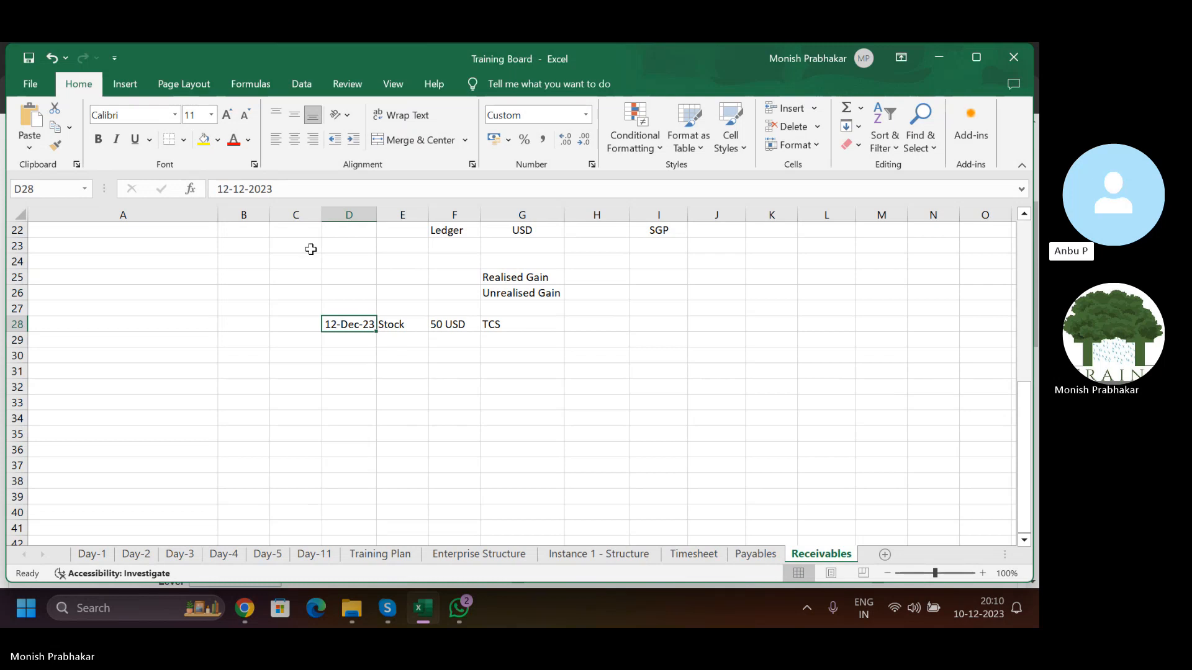
{"action": "left_click", "coordinate": [284, 190]}
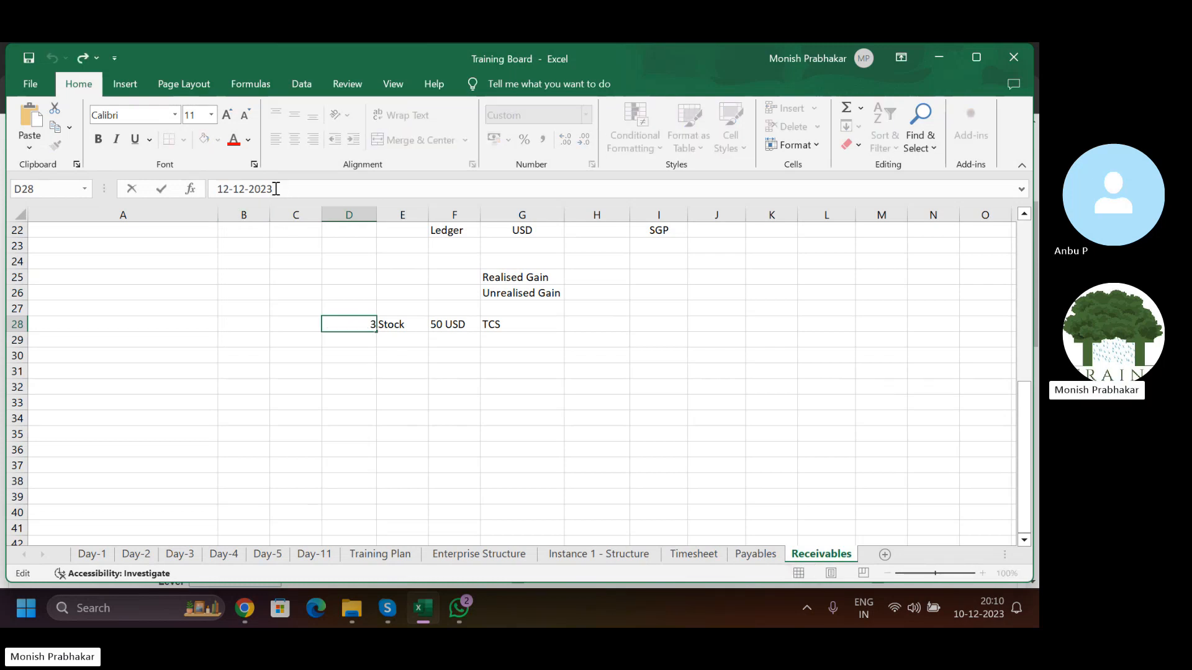
{"action": "key", "text": "BackSpace"}
{"action": "type", "text": "2"}
{"action": "key", "text": "Return"}
{"action": "key", "text": "Up"}
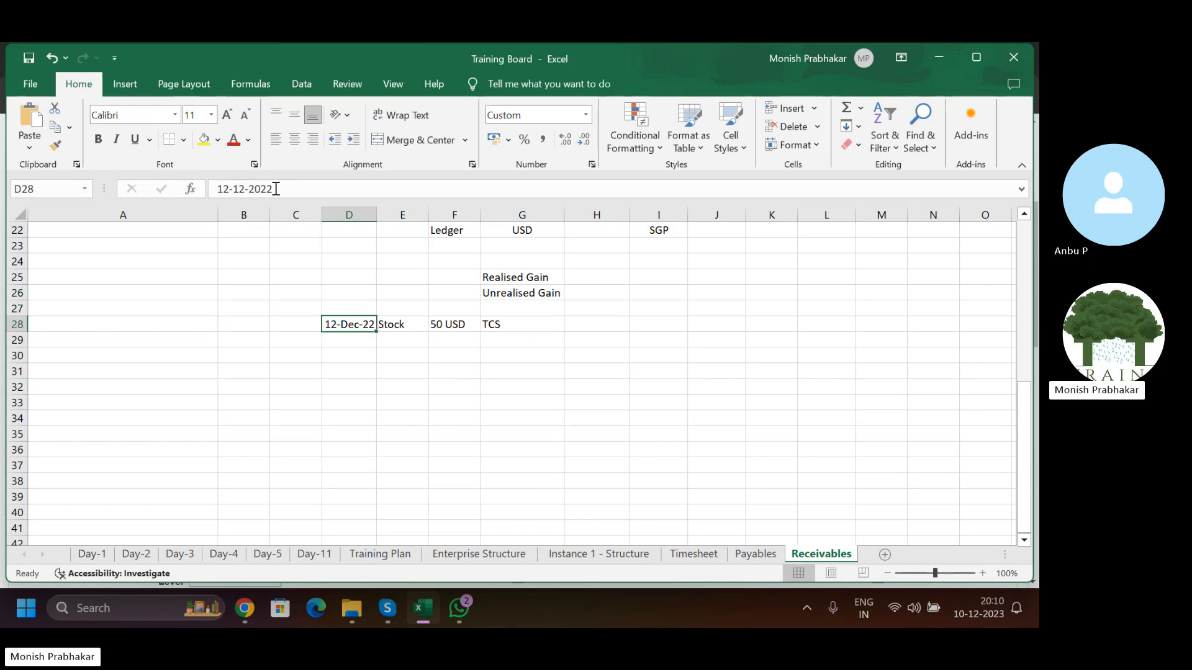
{"action": "key", "text": "Right"}
{"action": "key", "text": "Right"}
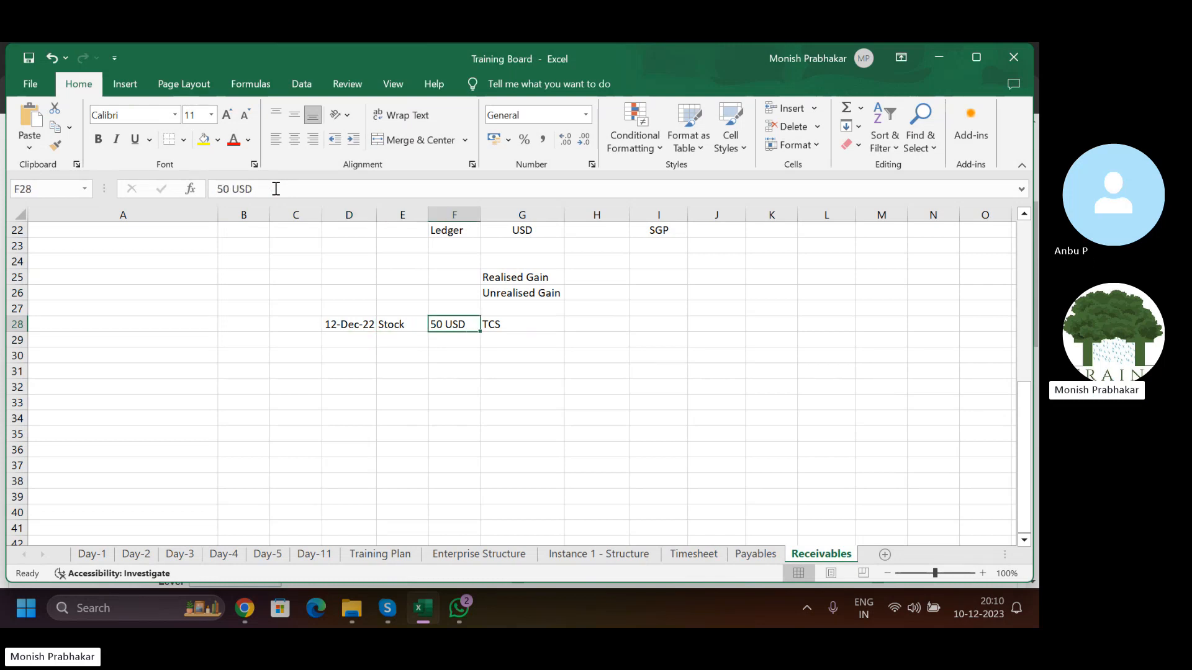
- Enter the date 10-Dec-23 in D30, two rows below the first stock entry
{"action": "key", "text": "Left"}
{"action": "key", "text": "Left"}
{"action": "key", "text": "Down"}
{"action": "key", "text": "Down"}
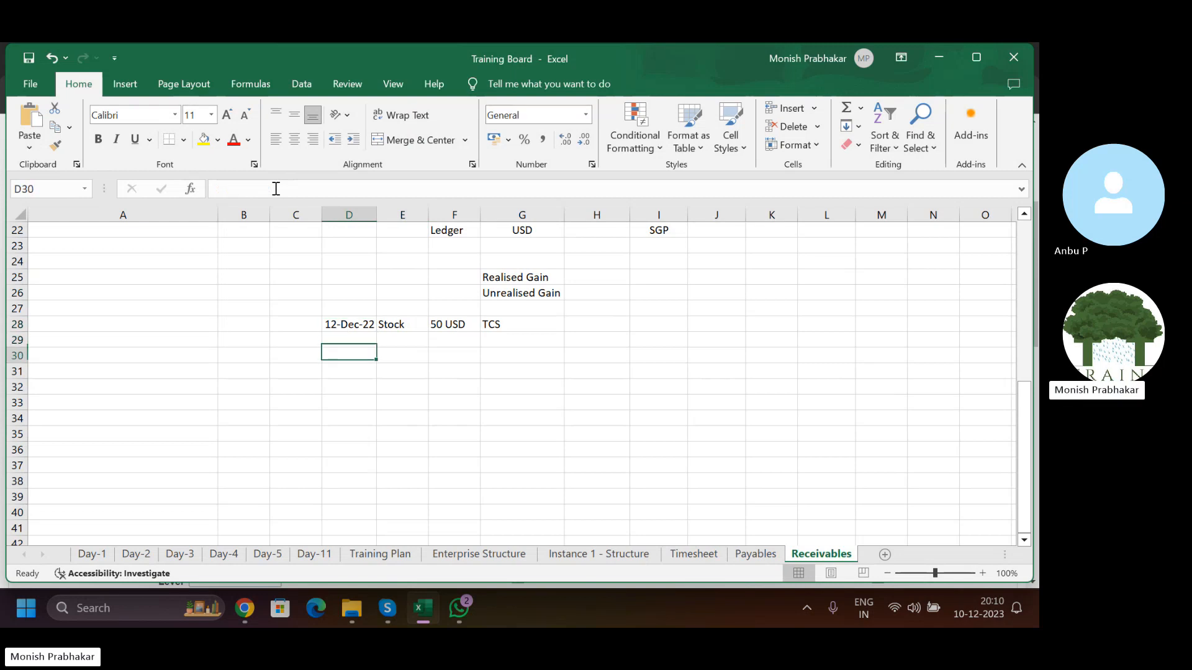
{"action": "type", "text": "10-"}
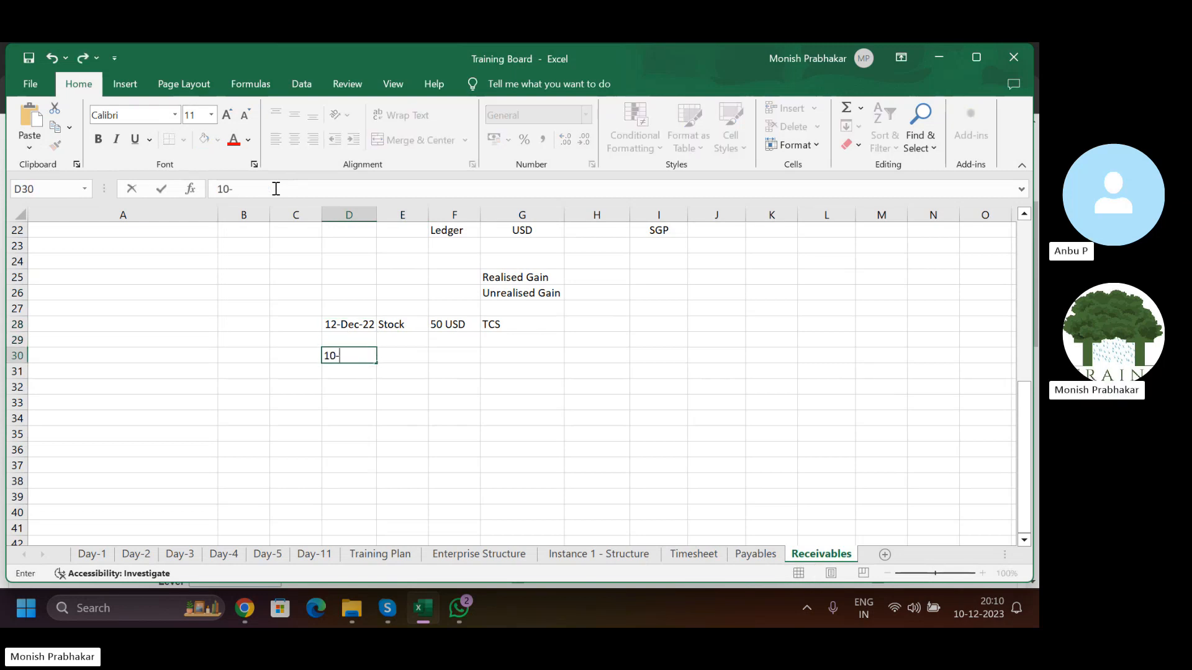
{"action": "key", "text": "Caps_Lock"}
{"action": "type", "text": "DEC"}
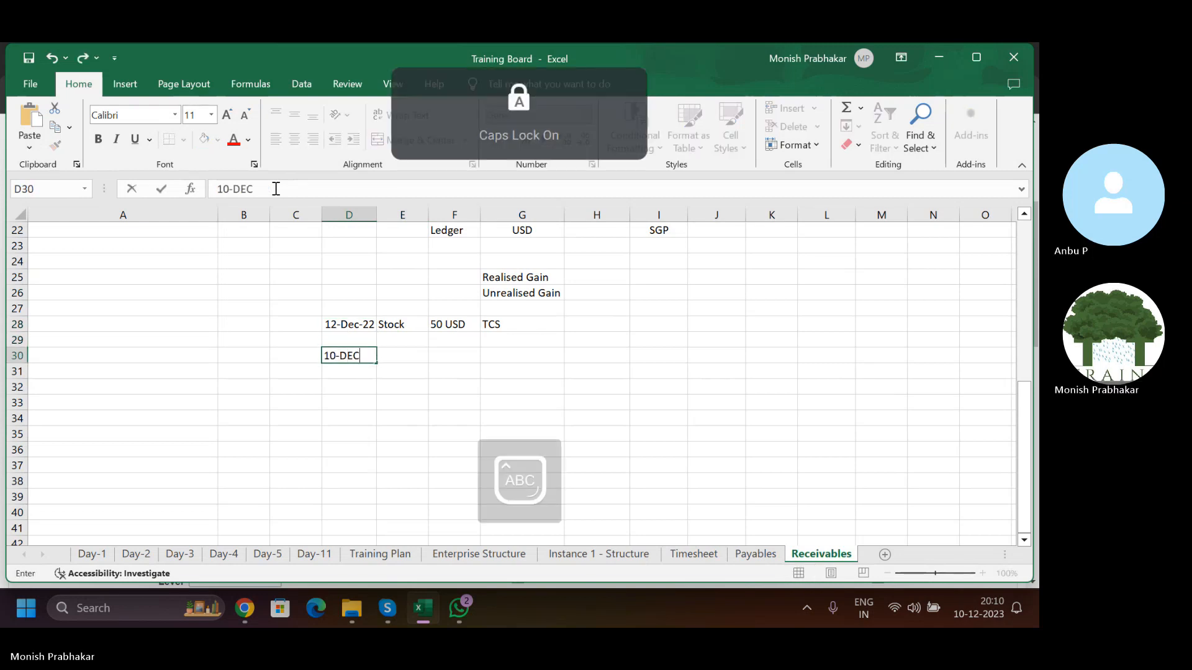
{"action": "key", "text": "Caps_Lock"}
{"action": "key", "text": "BackSpace"}
{"action": "key", "text": "BackSpace"}
{"action": "type", "text": "ec-23"}
{"action": "key", "text": "Tab"}
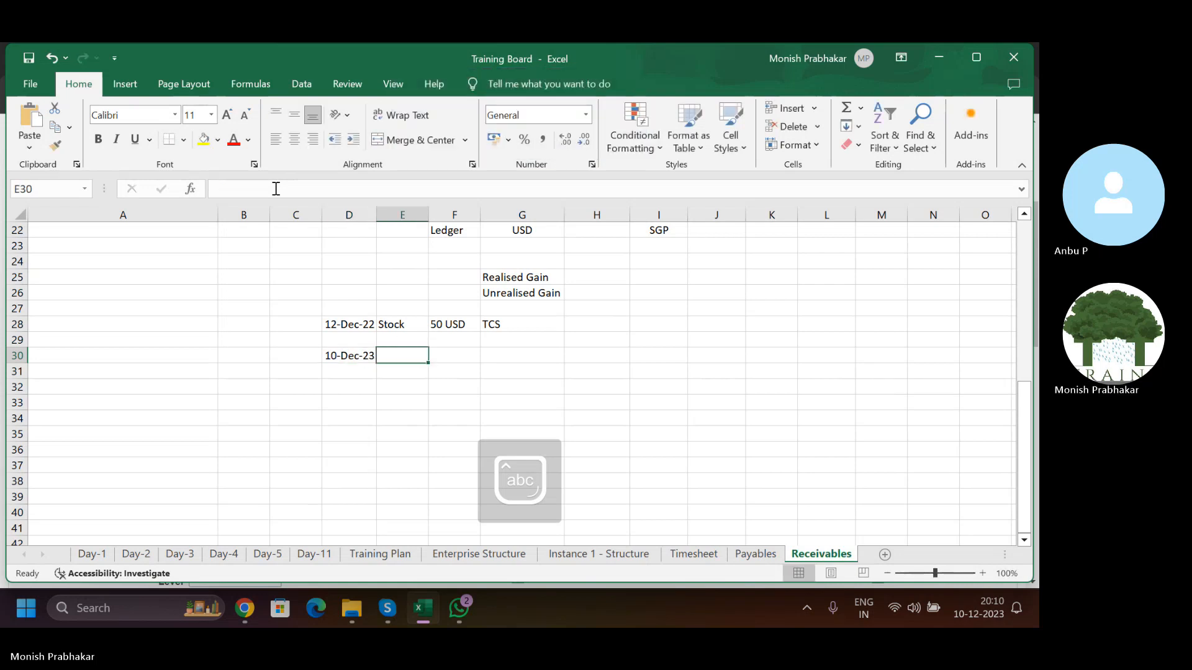
- Copy the Stock label from E28 into E30
{"action": "key", "text": "Up"}
{"action": "key", "text": "Up"}
{"action": "key", "text": "ctrl+c"}
{"action": "key", "text": "Down"}
{"action": "key", "text": "Down"}
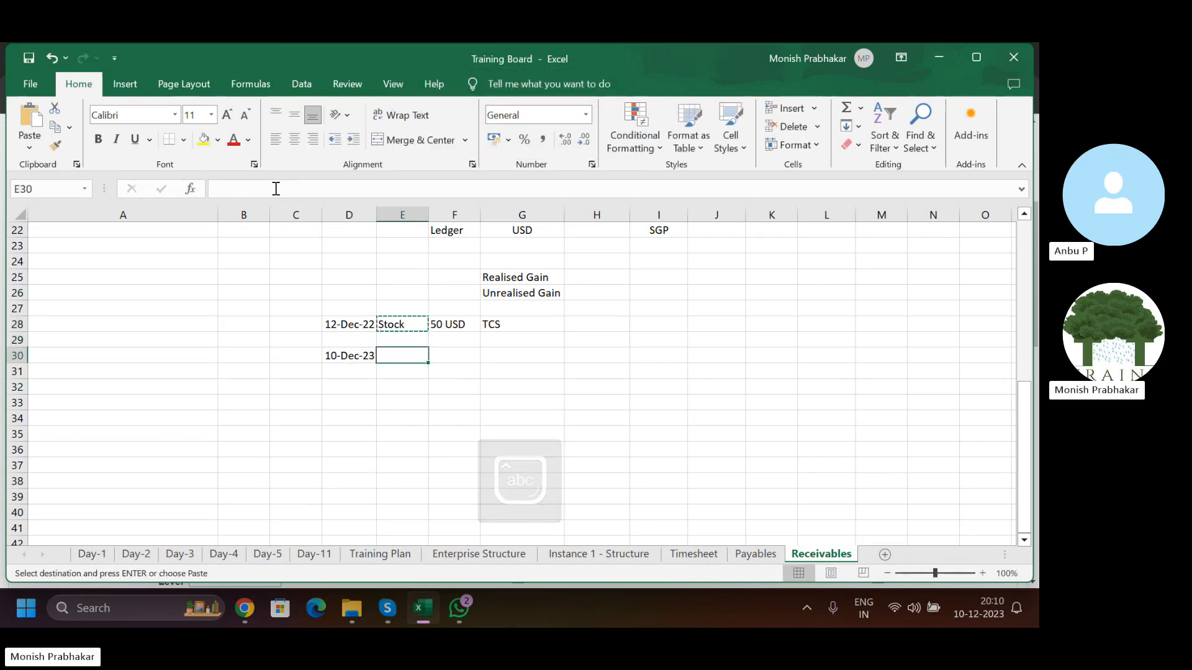
{"action": "key", "text": "Return"}
- Enter 2000 USD in F30 and TCS in G30 to complete the second stock entry
{"action": "key", "text": "Right"}
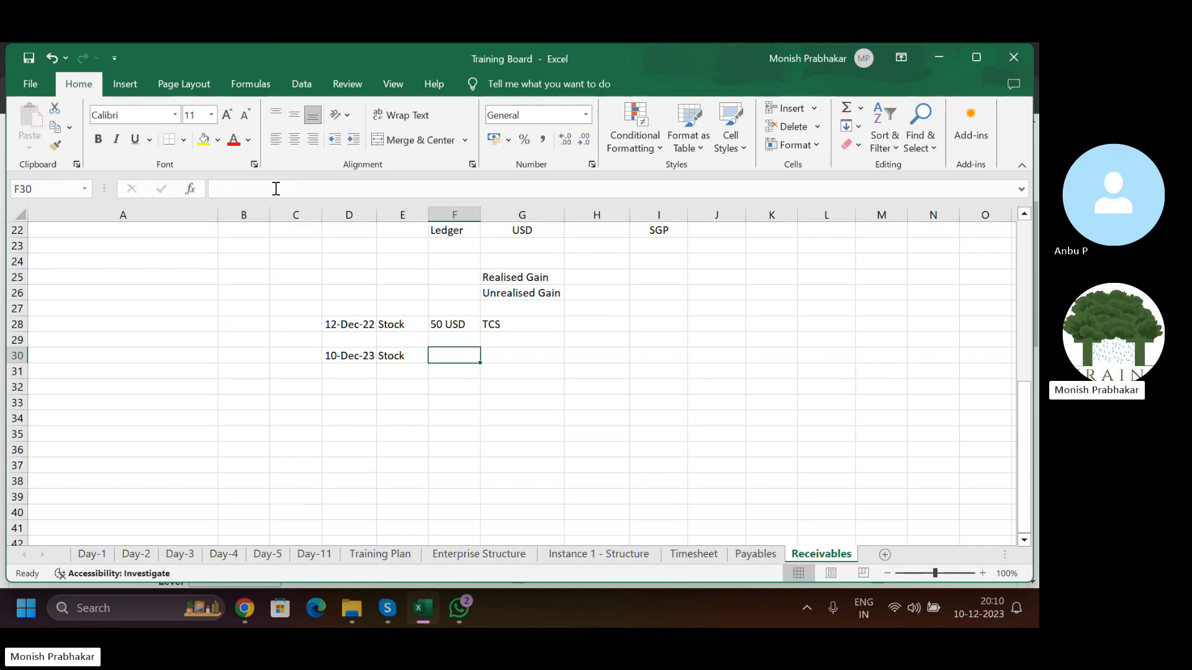
{"action": "type", "text": "2000"}
{"action": "key", "text": "Caps_Lock"}
{"action": "type", "text": "USD"}
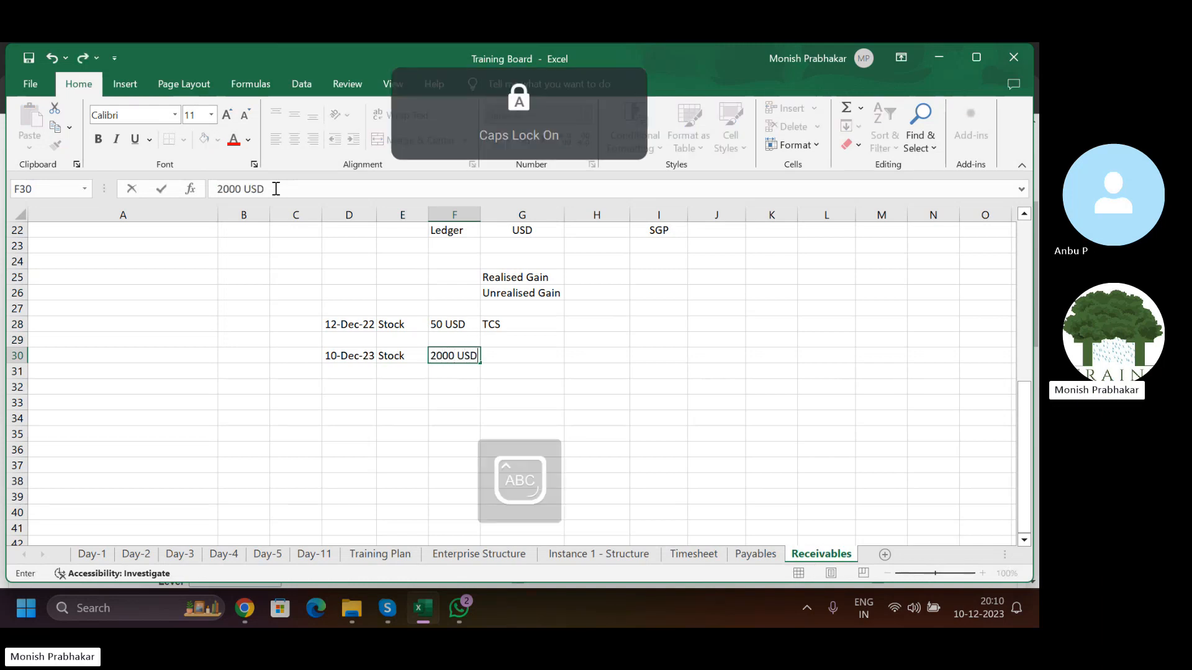
{"action": "key", "text": "Tab"}
{"action": "type", "text": "TCS"}
{"action": "key", "text": "Return"}
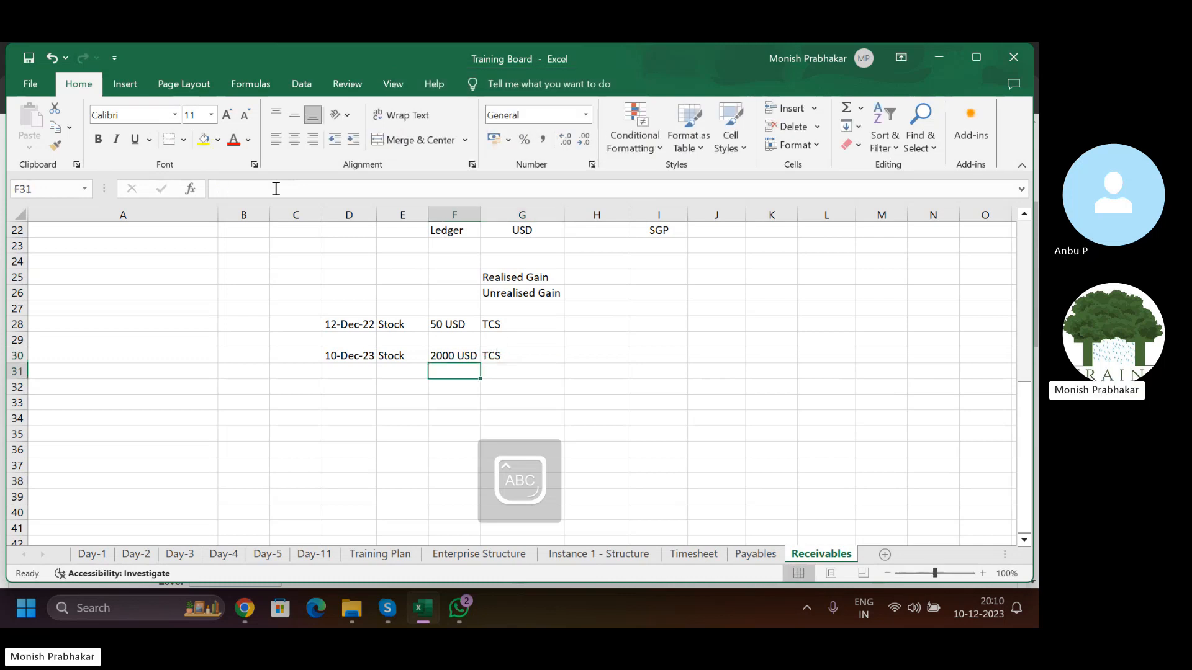
- Go through the second stock entry in row 30, highlighting its date, label and amount in D30:F30
{"action": "key", "text": "Up"}
{"action": "key", "text": "Left"}
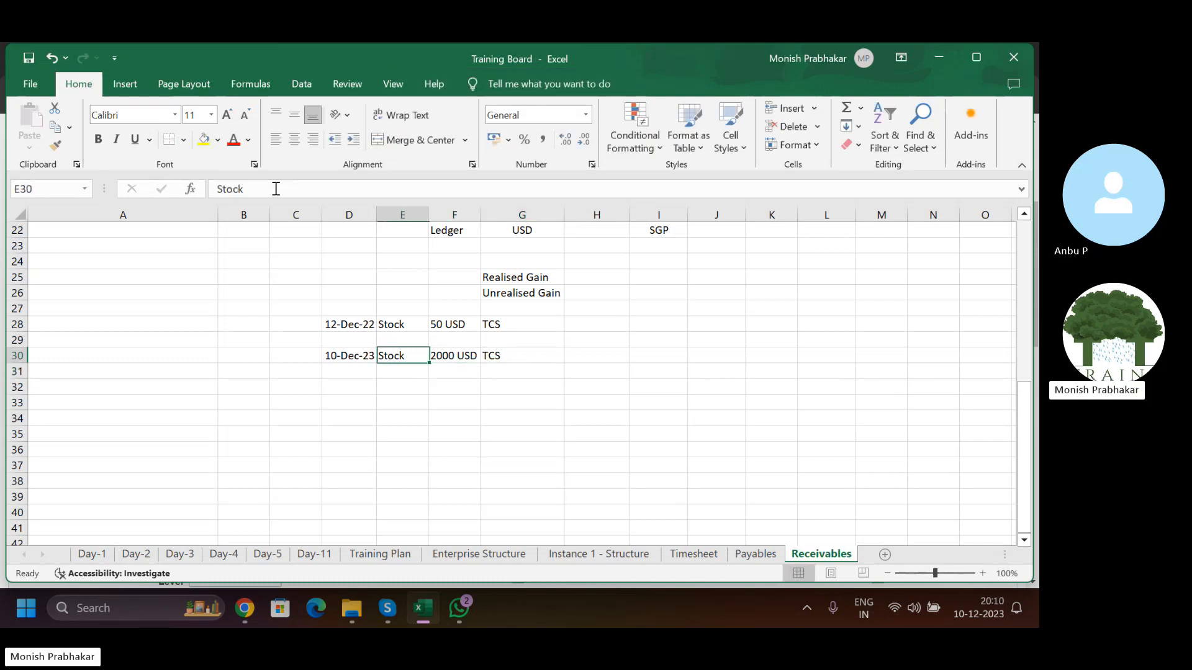
{"action": "key", "text": "Right"}
{"action": "key", "text": "Right"}
{"action": "key", "text": "Left"}
{"action": "key", "text": "Left"}
{"action": "key", "text": "Left"}
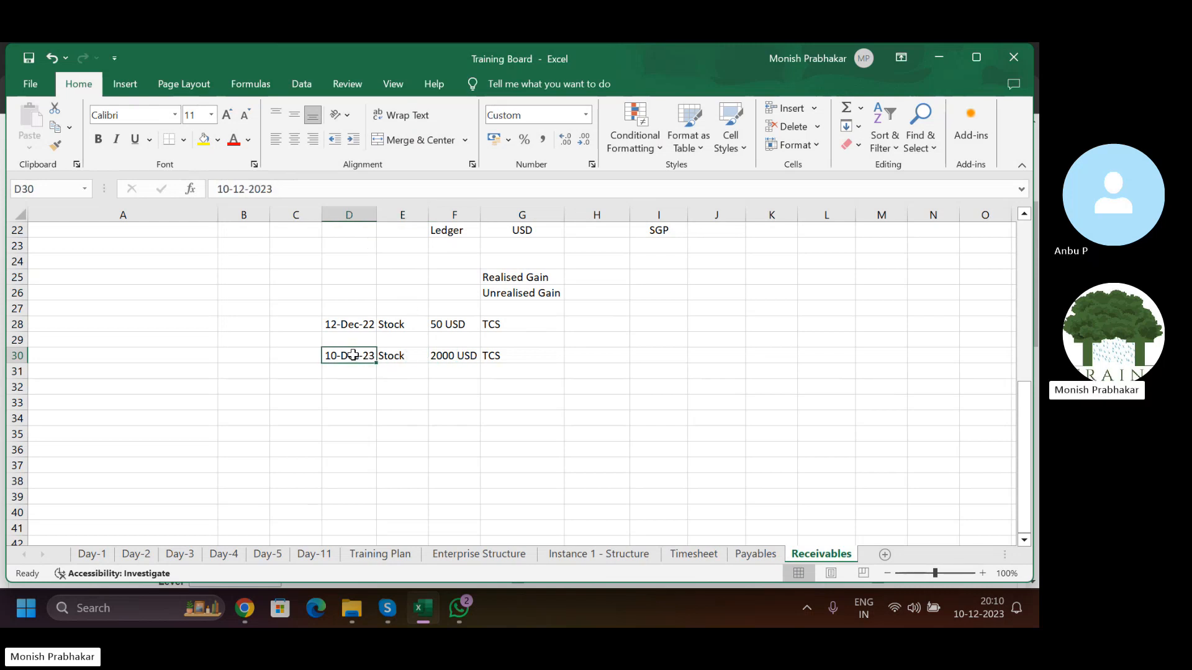
{"action": "left_click_drag", "start_coordinate": [353, 355], "coordinate": [465, 355]}
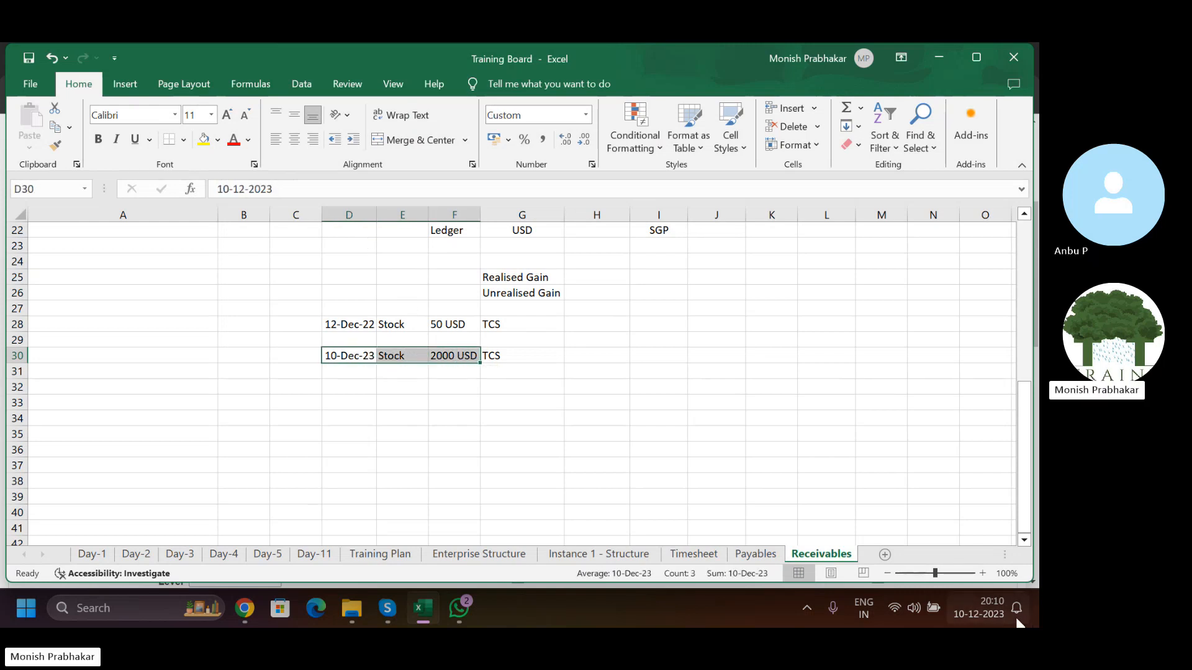
{"action": "left_click", "coordinate": [446, 357]}
{"action": "left_click_drag", "start_coordinate": [363, 363], "coordinate": [442, 355]}
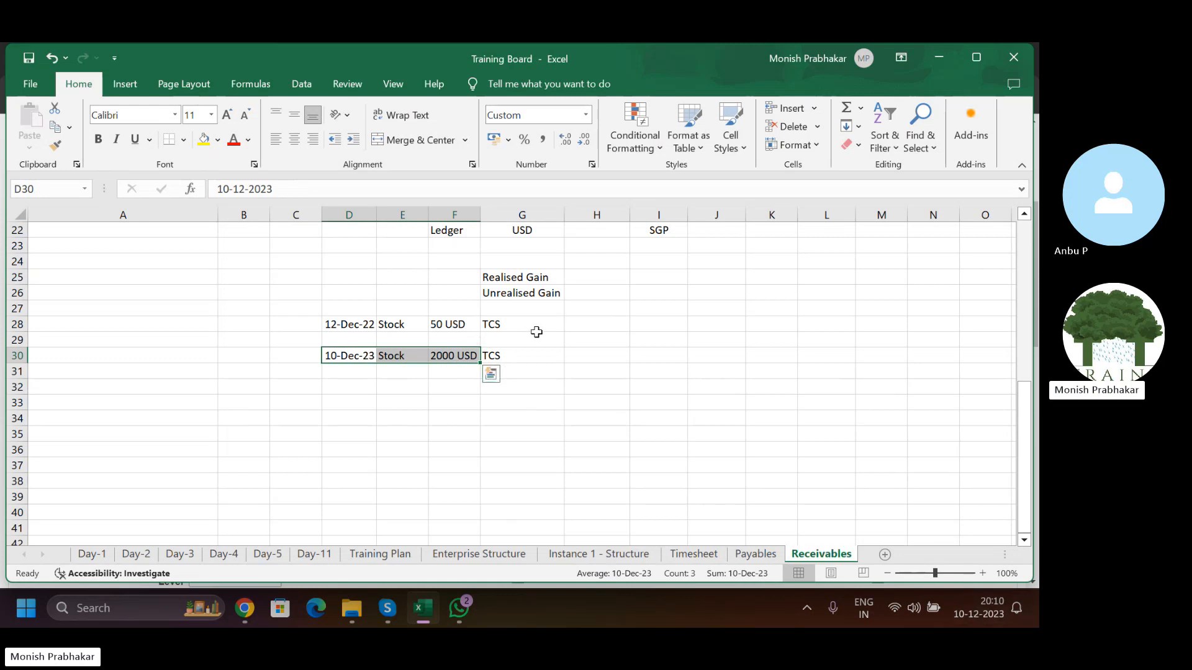
- Try to calculate the difference between the two stock amounts in H30 with =F28-F30, and clear the cell
{"action": "left_click", "coordinate": [646, 343]}
{"action": "key", "text": "Left"}
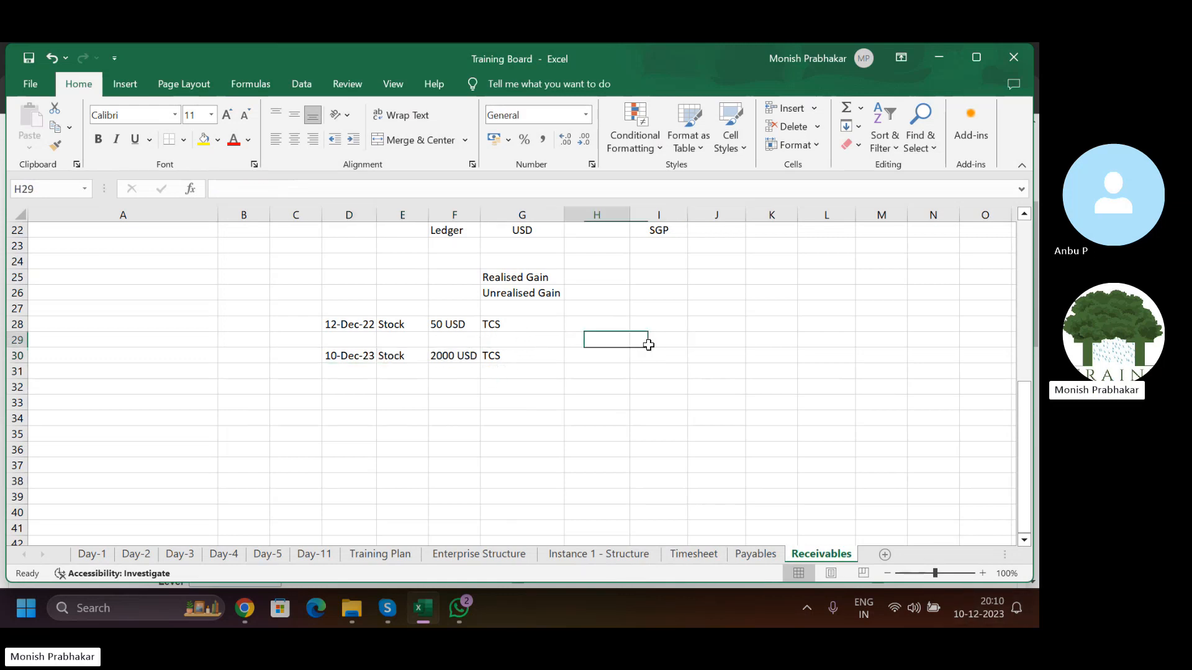
{"action": "key", "text": "Down"}
{"action": "type", "text": "="}
{"action": "key", "text": "Left"}
{"action": "key", "text": "Up"}
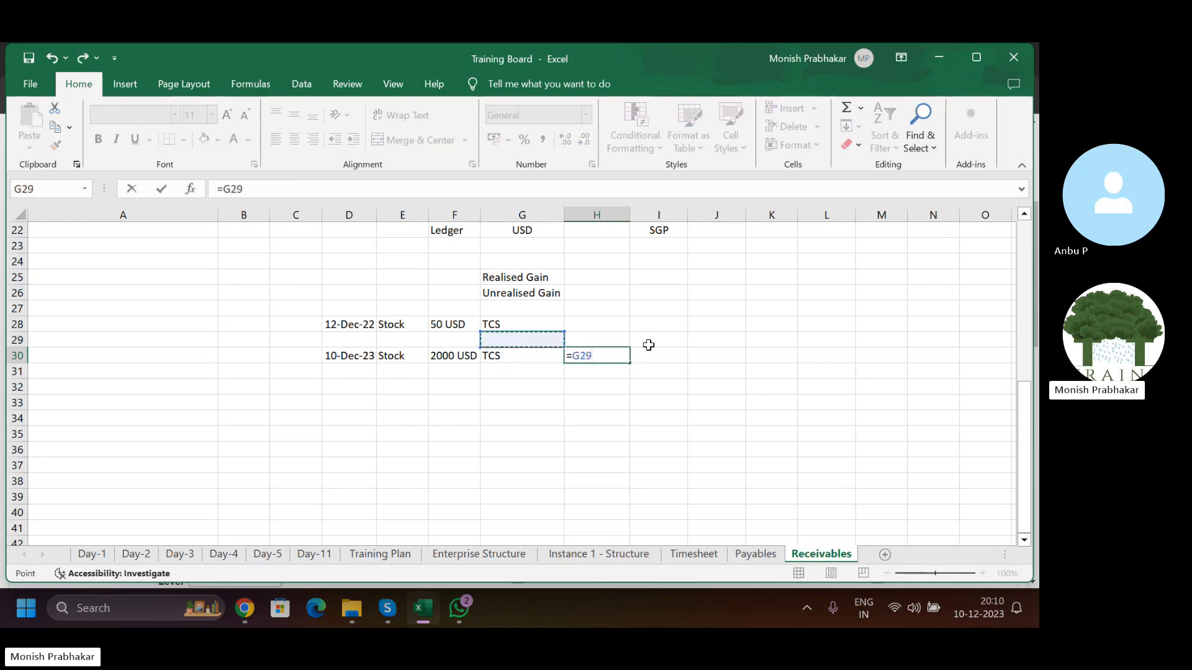
{"action": "key", "text": "Left"}
{"action": "key", "text": "Up"}
{"action": "type", "text": "-"}
{"action": "key", "text": "Left"}
{"action": "key", "text": "Left"}
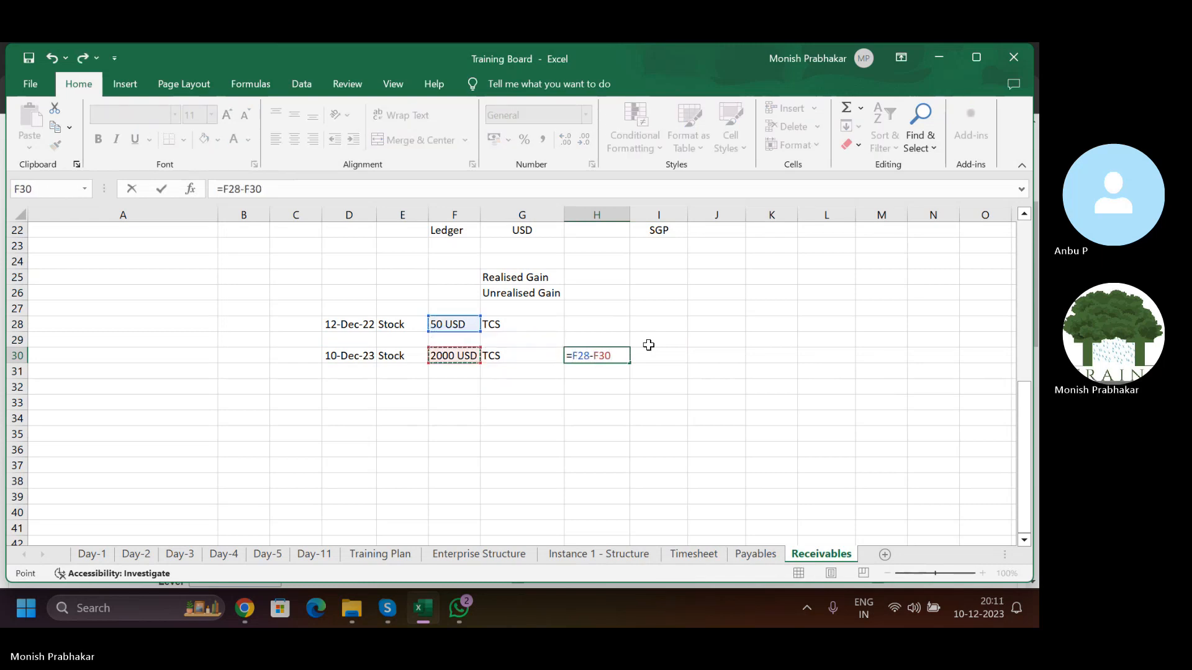
{"action": "key", "text": "Return"}
{"action": "key", "text": "Up"}
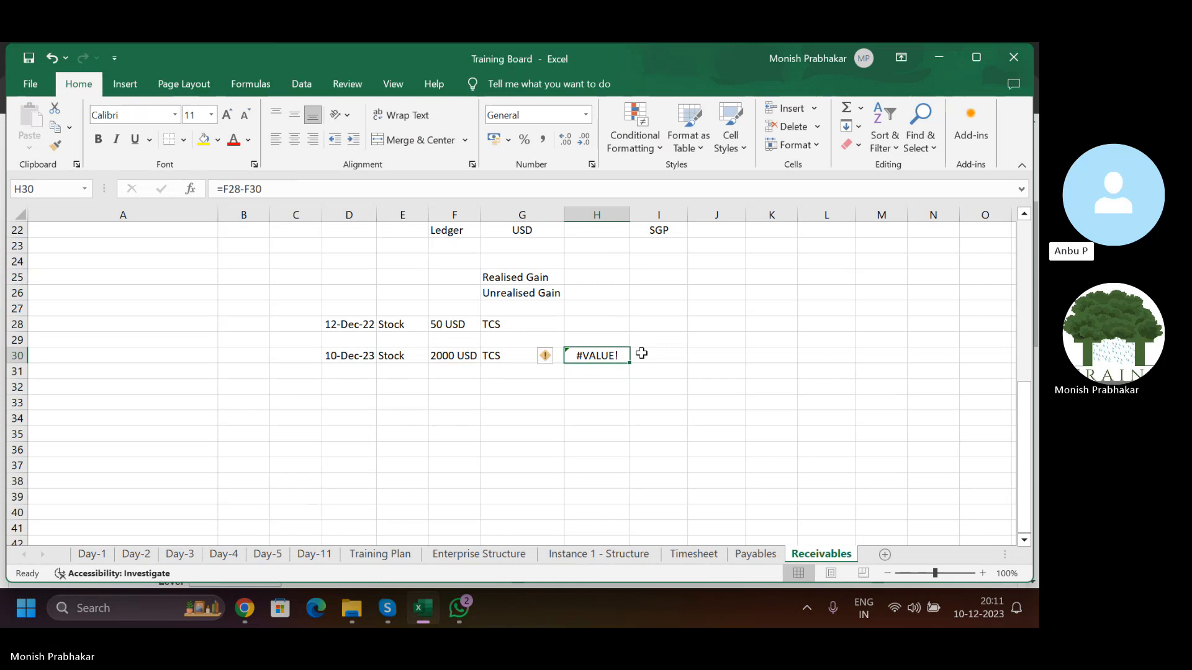
{"action": "key", "text": "Delete"}
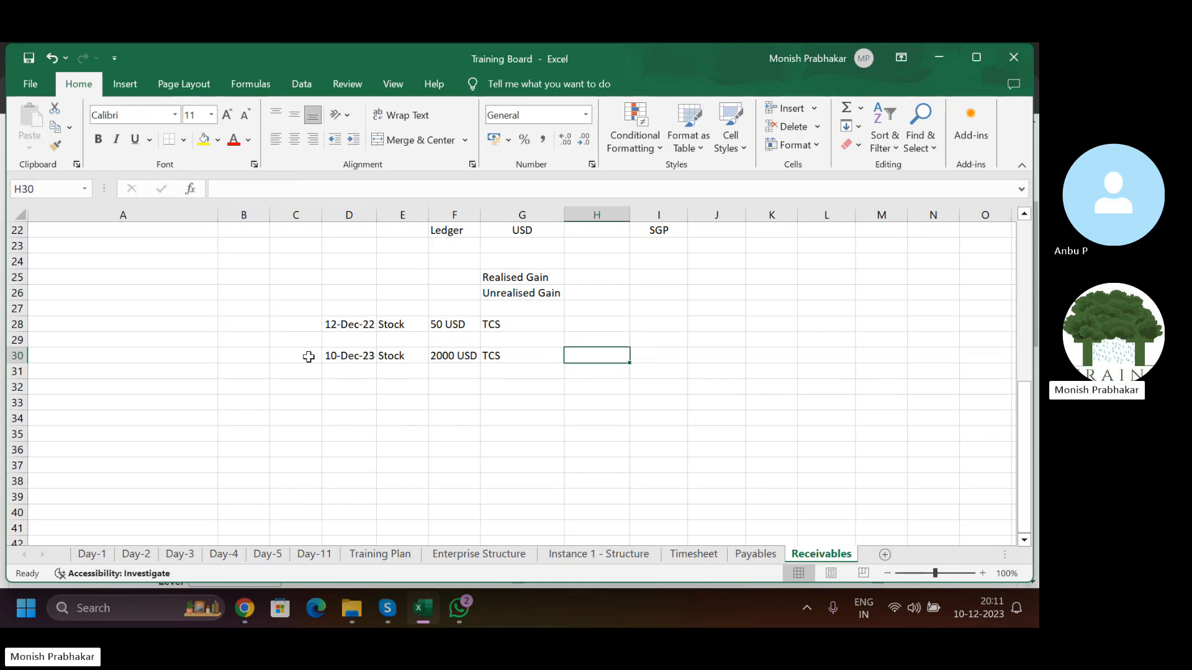
- Point out both stock entries in D28:G30, the Realised Gain label in G25 and the second entry in row 30
{"action": "left_click_drag", "start_coordinate": [346, 355], "coordinate": [454, 356]}
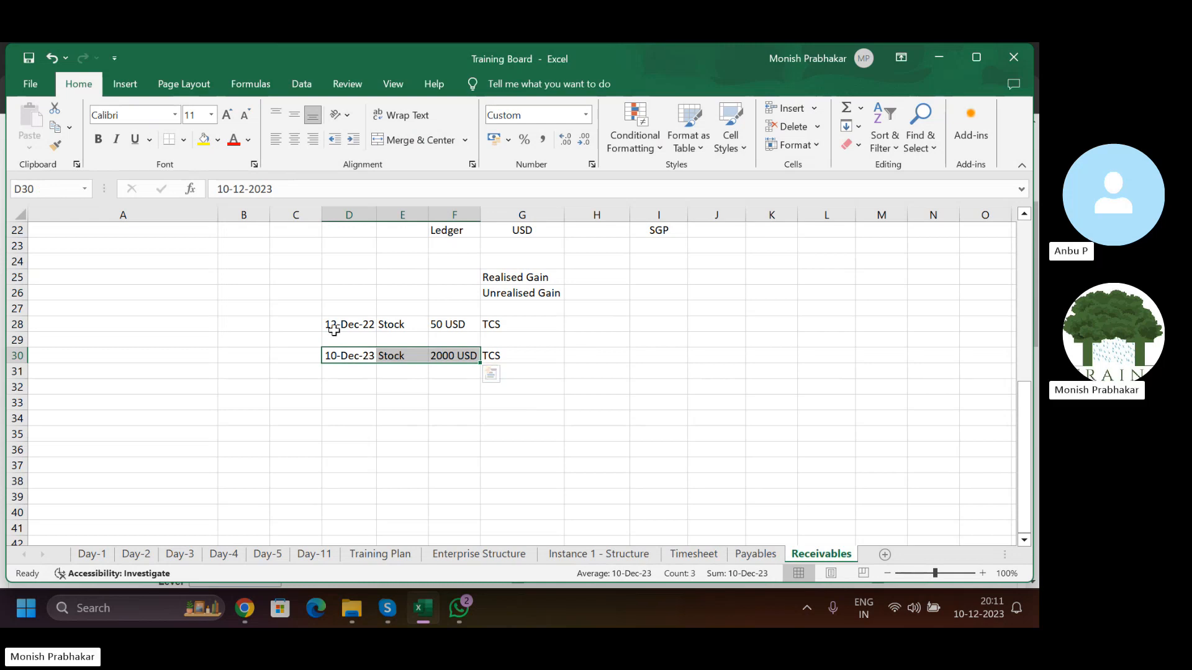
{"action": "left_click_drag", "start_coordinate": [326, 324], "coordinate": [513, 355]}
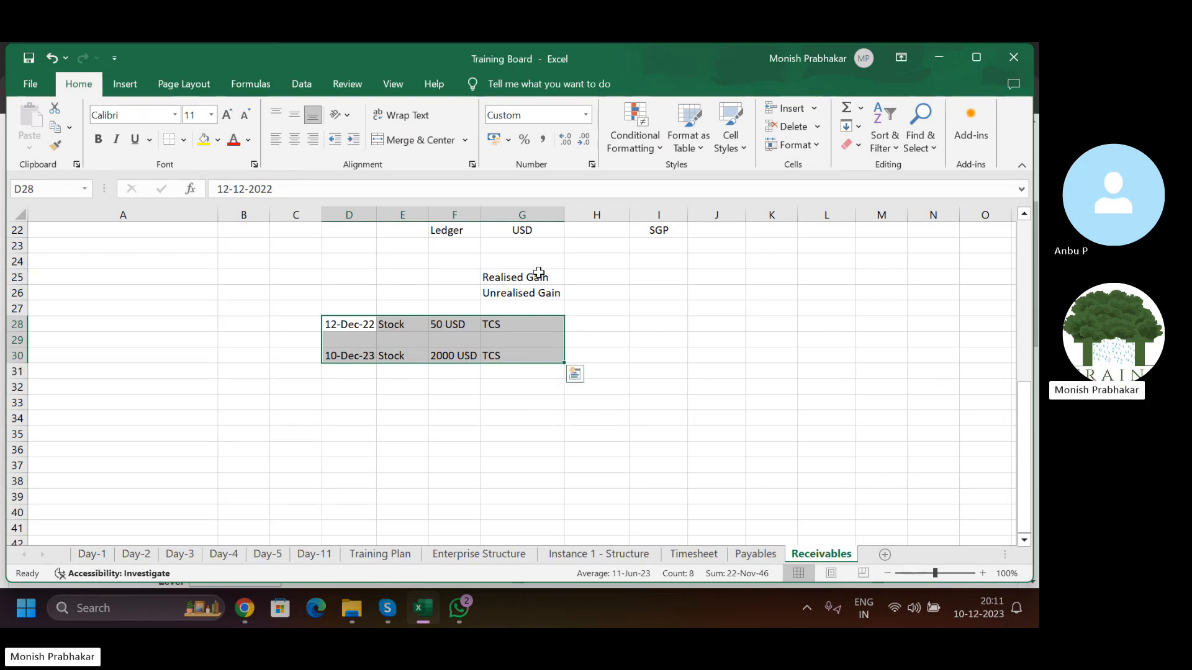
{"action": "left_click_drag", "start_coordinate": [538, 273], "coordinate": [538, 281]}
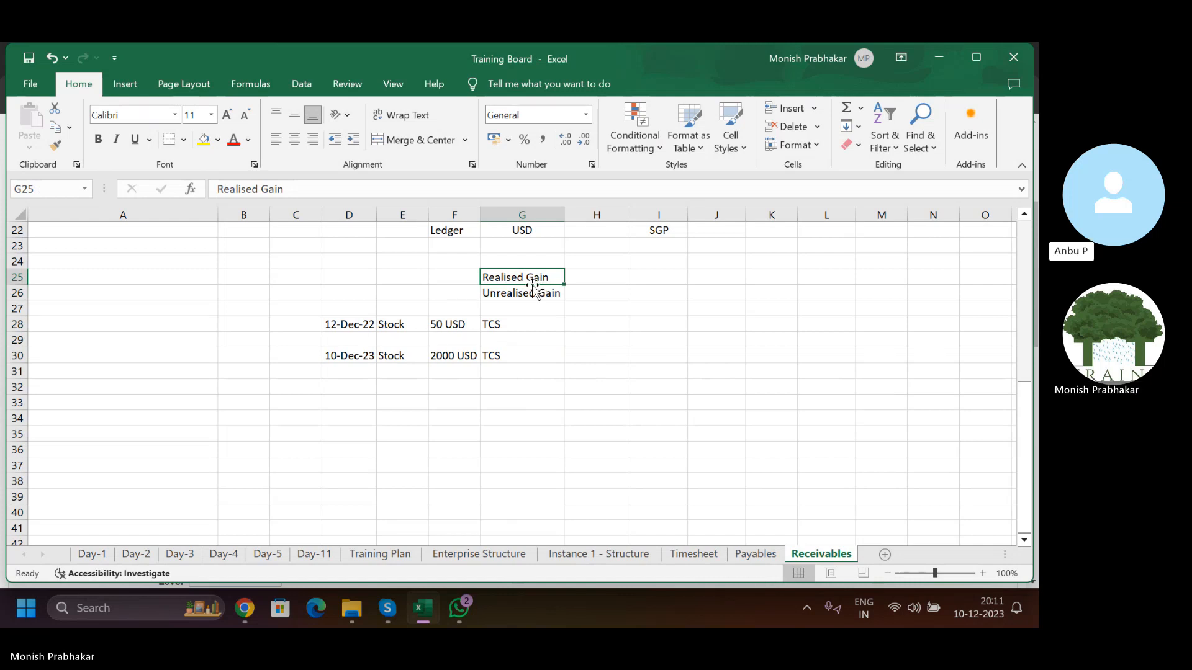
{"action": "left_click", "coordinate": [519, 355]}
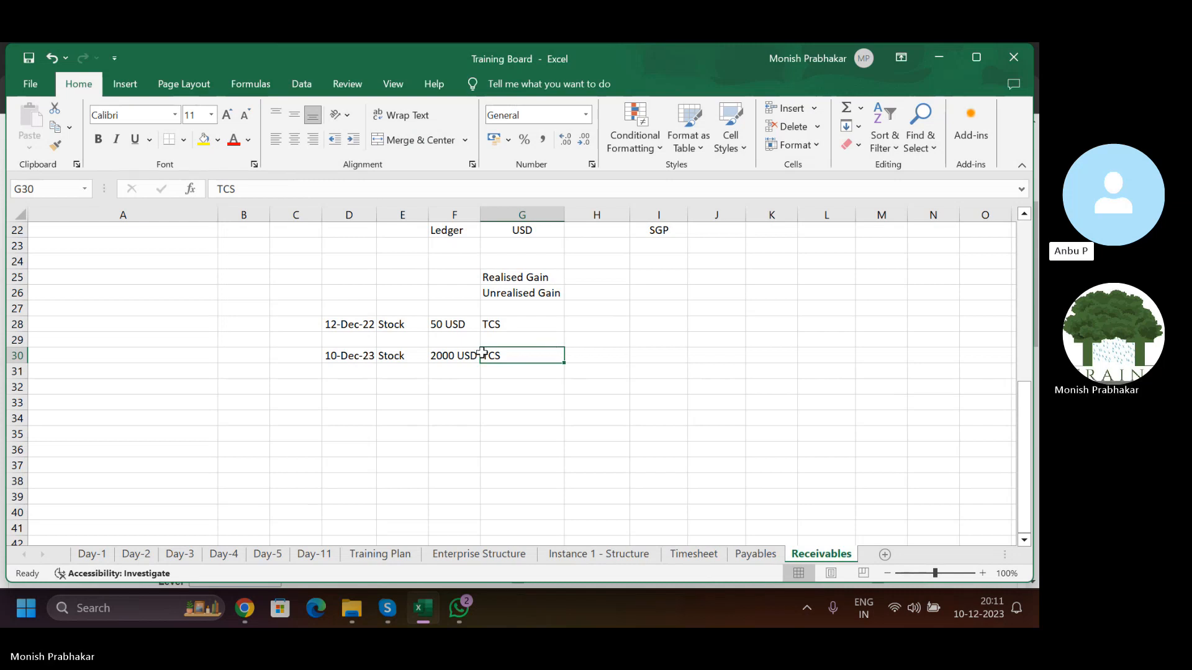
{"action": "left_click_drag", "start_coordinate": [329, 355], "coordinate": [496, 353]}
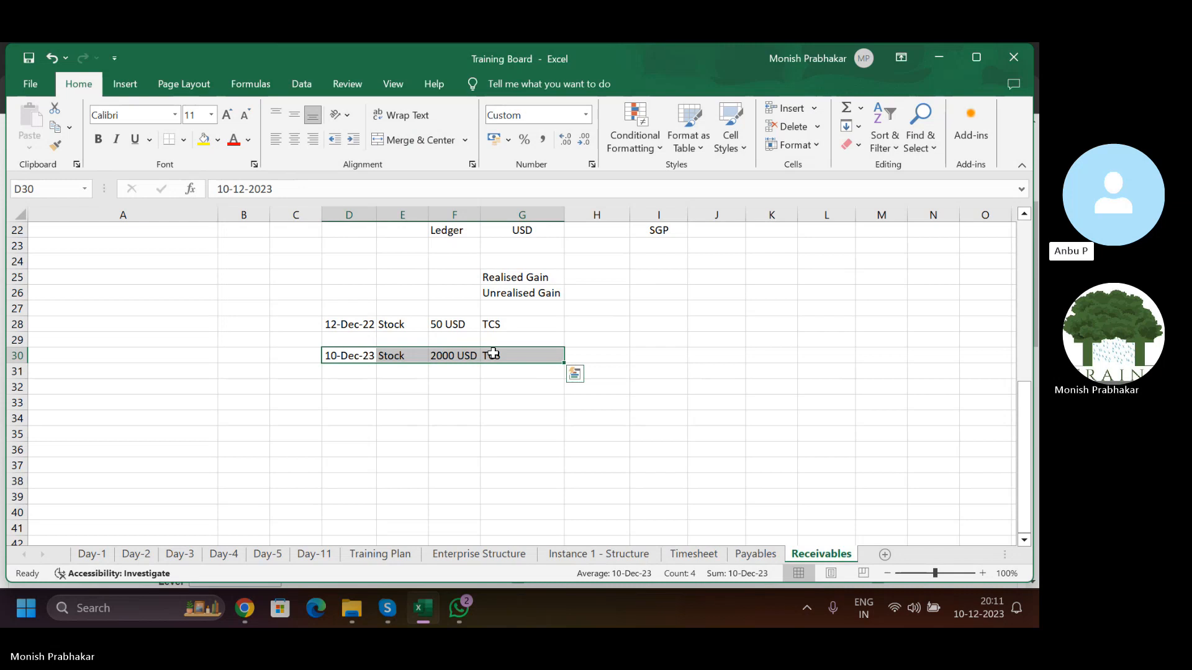
- Change the stock amount in F30 to 100 USD and highlight the entry in D30:G30
{"action": "left_click", "coordinate": [448, 355]}
{"action": "left_click", "coordinate": [239, 189]}
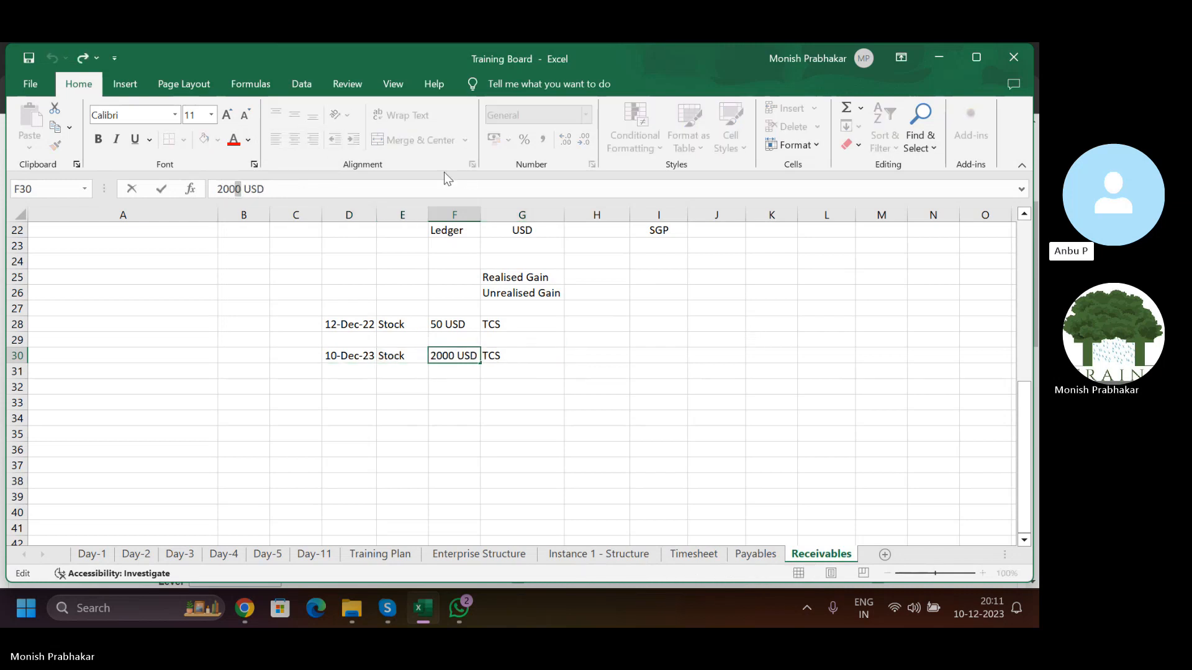
{"action": "key", "text": "BackSpace"}
{"action": "key", "text": "BackSpace"}
{"action": "type", "text": "1"}
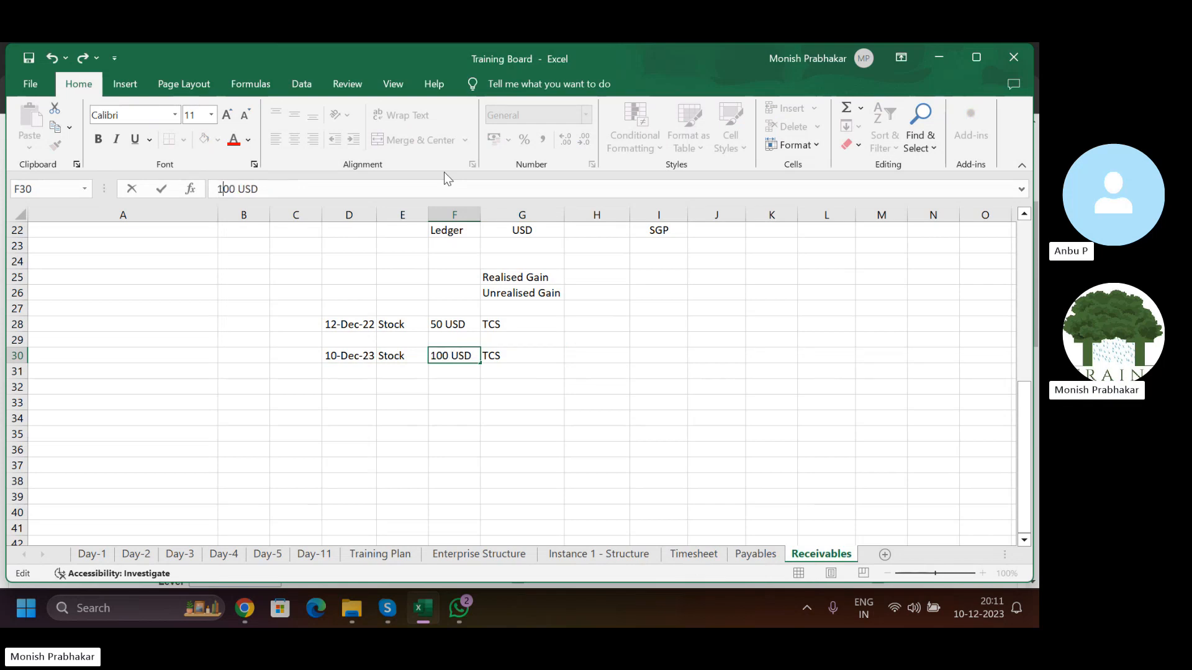
{"action": "key", "text": "Return"}
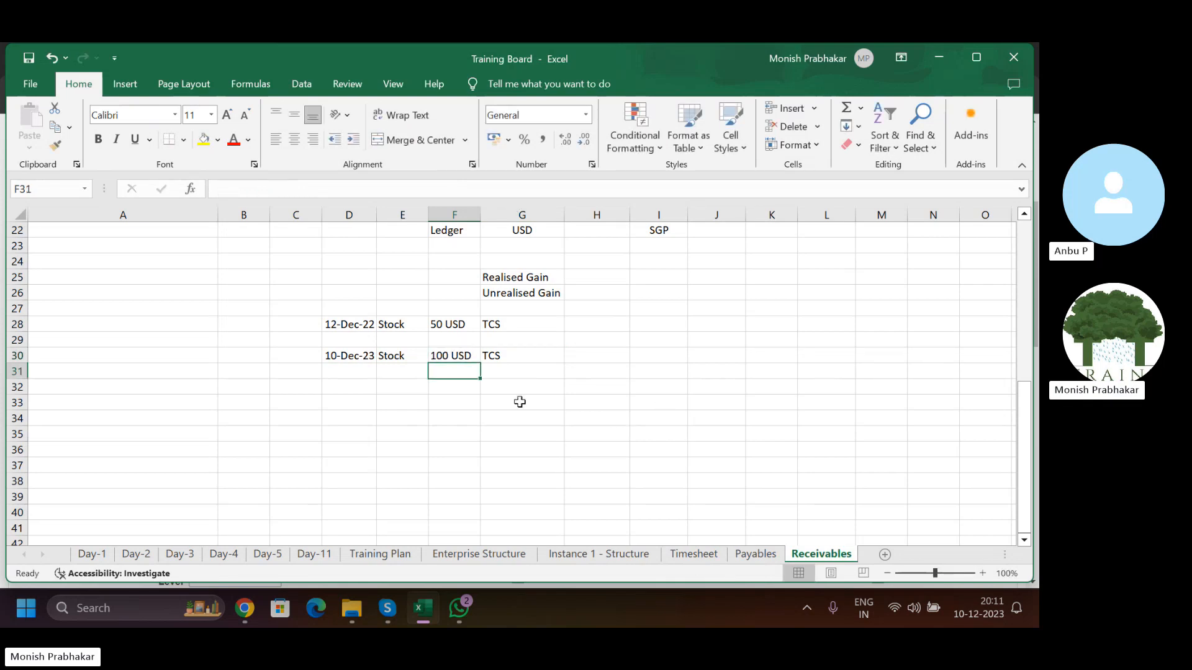
{"action": "left_click_drag", "start_coordinate": [360, 356], "coordinate": [537, 355]}
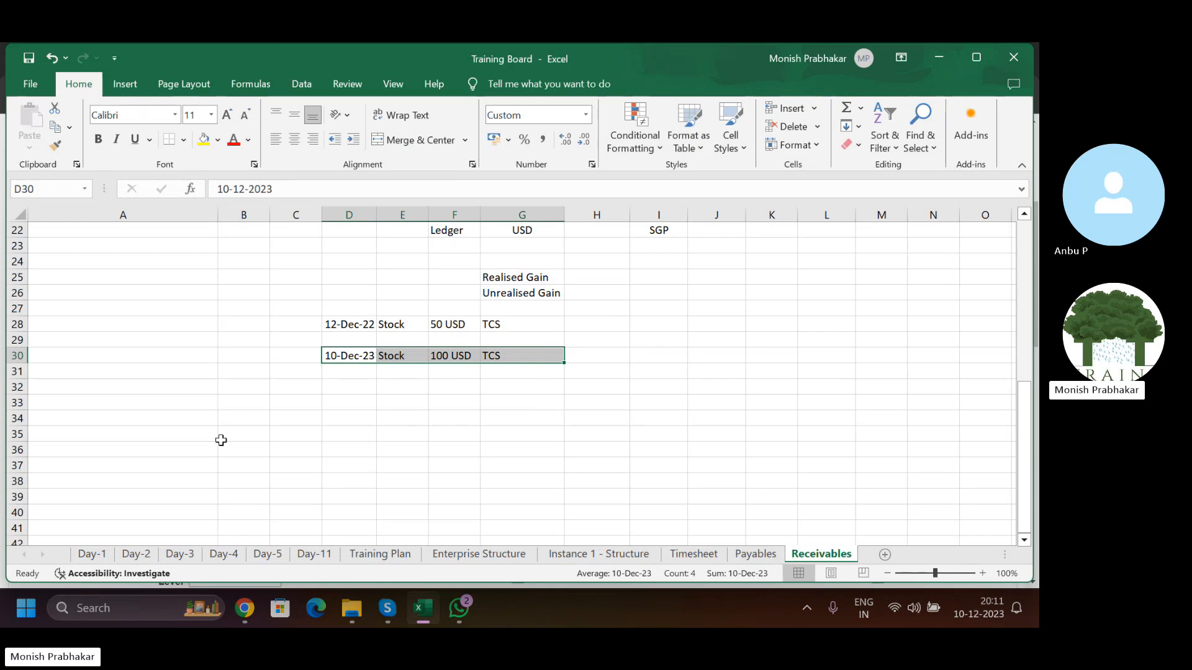
- Point out the second stock entry's TCS label and date in row 30, and the two stock amounts in F28 and F30
{"action": "left_click_drag", "start_coordinate": [341, 393], "coordinate": [424, 388]}
{"action": "left_click", "coordinate": [527, 355]}
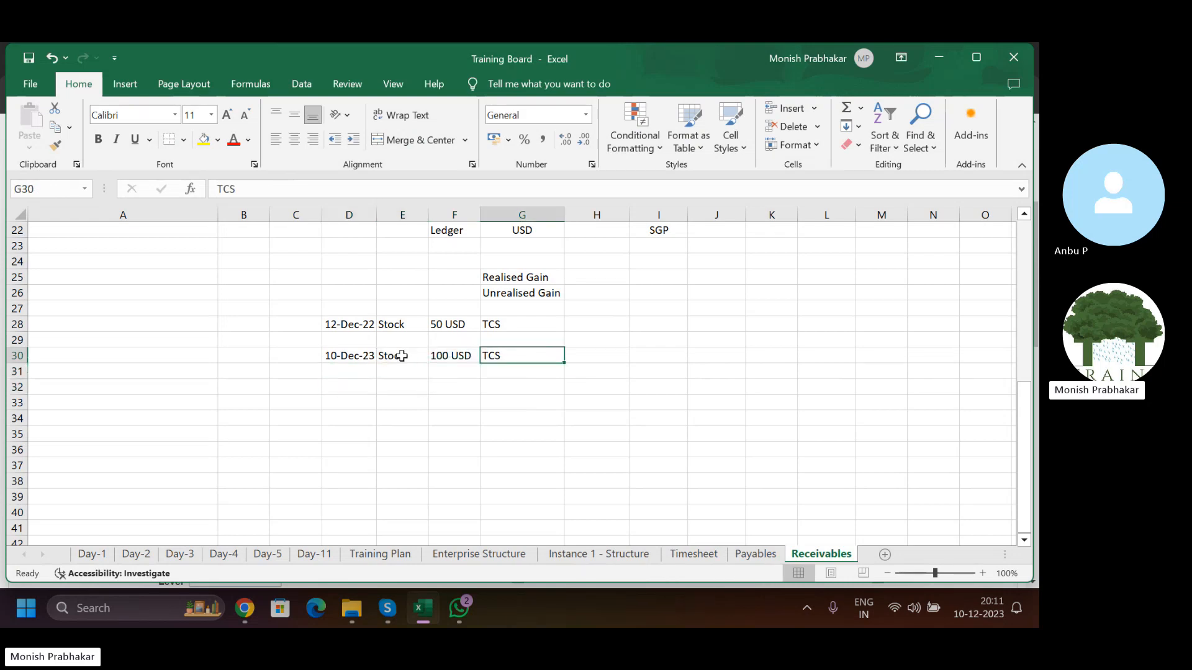
{"action": "left_click", "coordinate": [357, 356]}
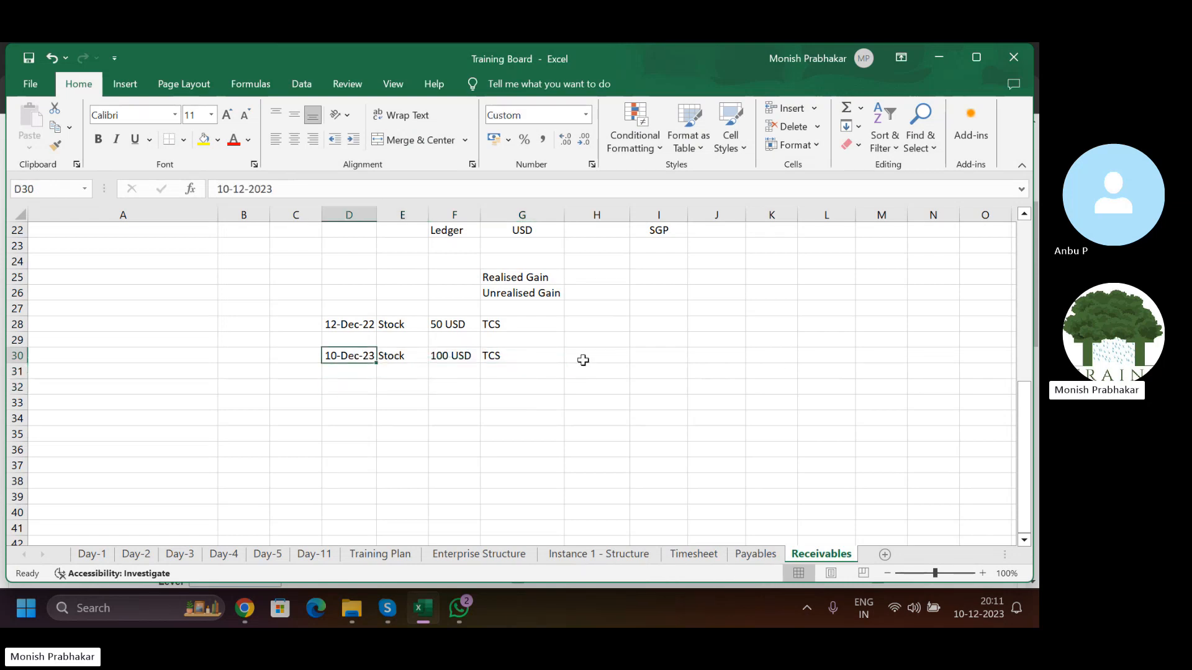
{"action": "left_click", "coordinate": [454, 386]}
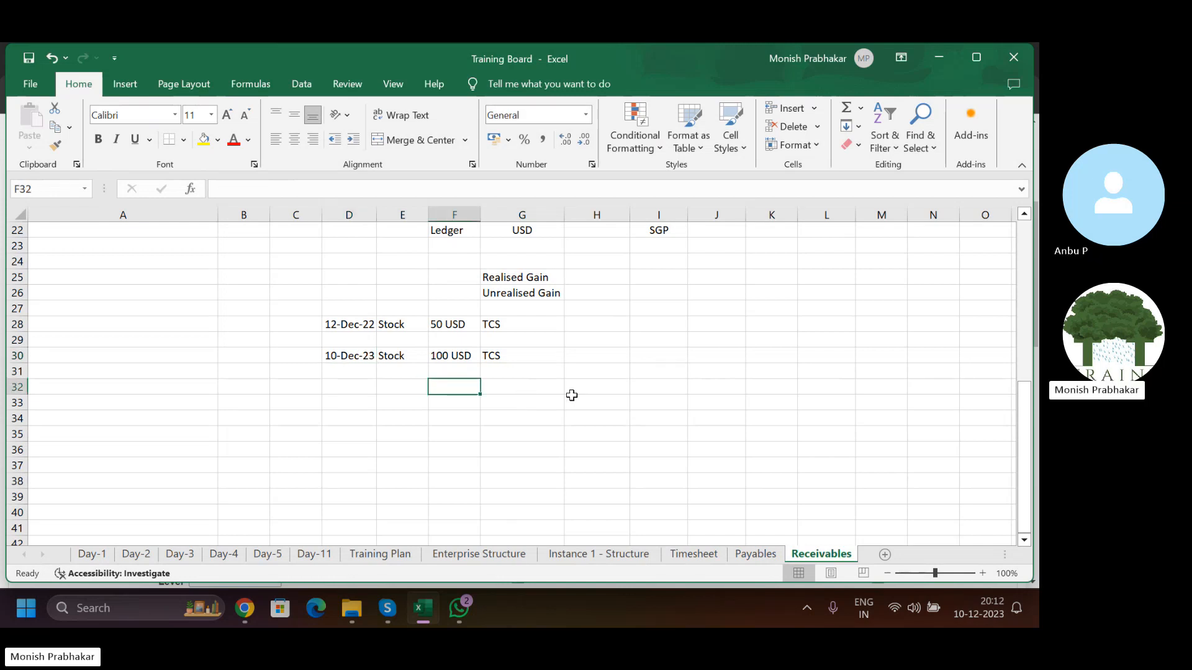
{"action": "left_click", "coordinate": [448, 325]}
{"action": "left_click", "coordinate": [463, 355]}
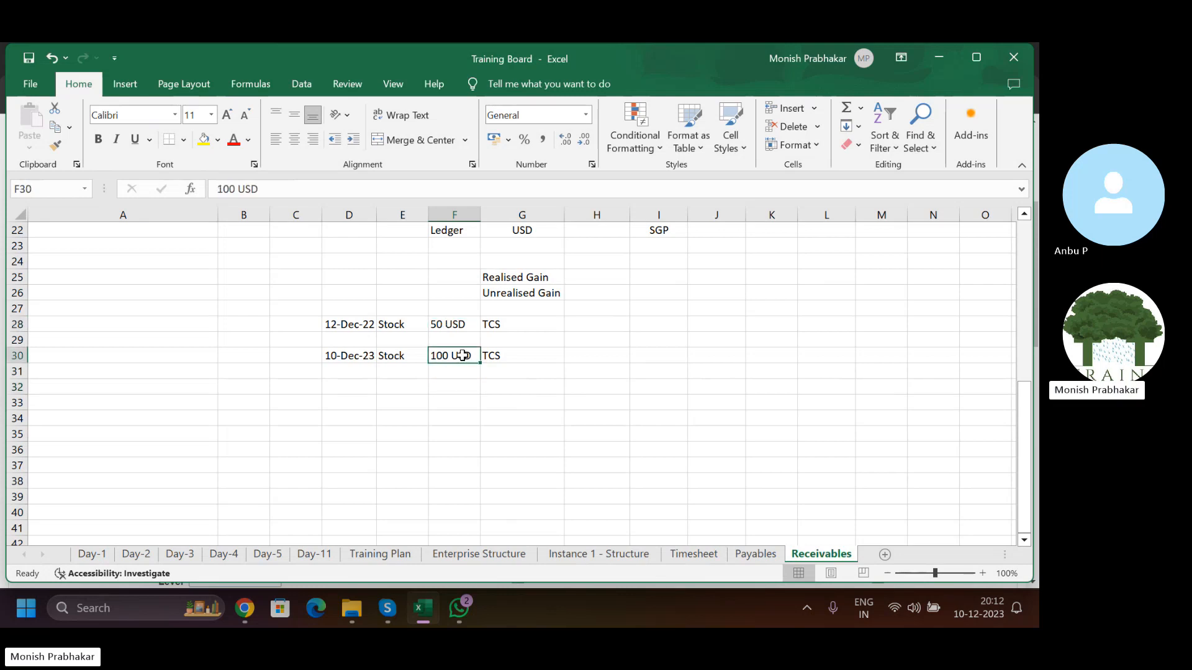
{"action": "left_click", "coordinate": [593, 359]}
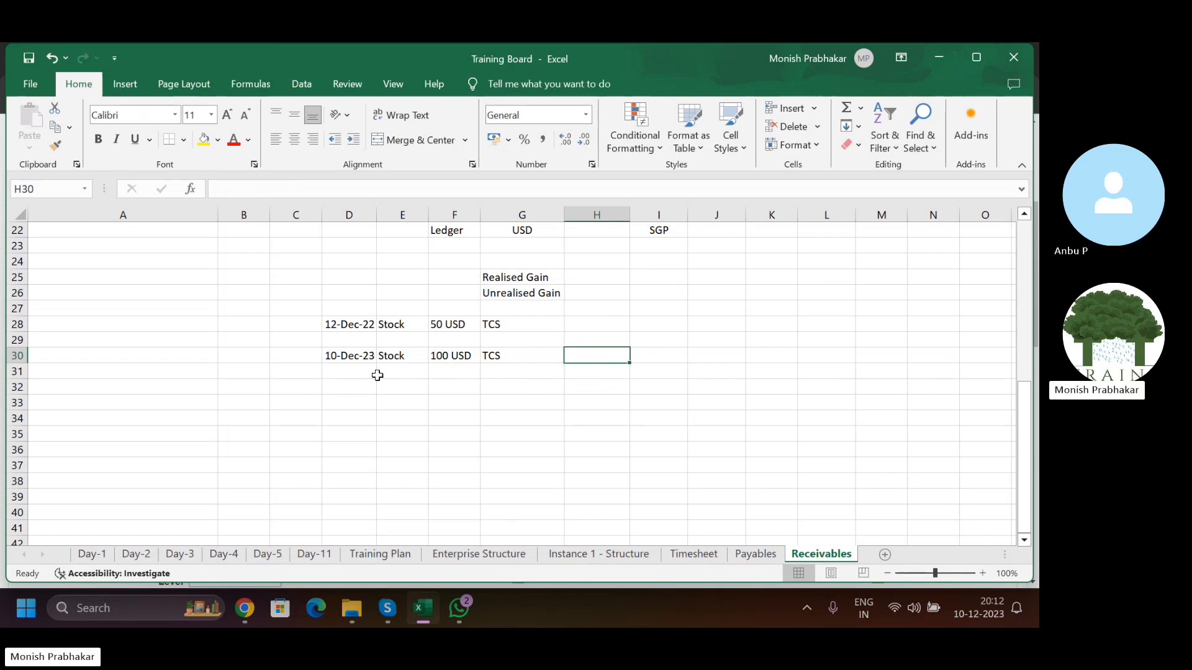
- Highlight the whole second stock entry in D30:G30, starting from its date
{"action": "left_click", "coordinate": [351, 360]}
{"action": "left_click_drag", "start_coordinate": [535, 356], "coordinate": [351, 356]}
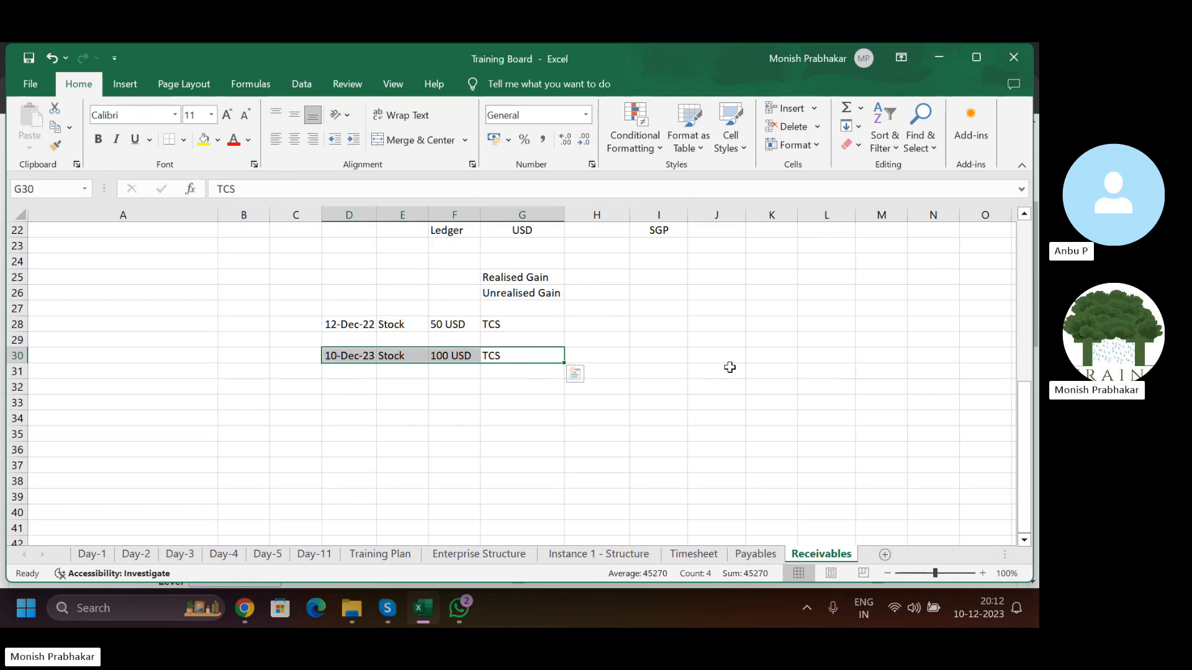
{"action": "left_click", "coordinate": [343, 358]}
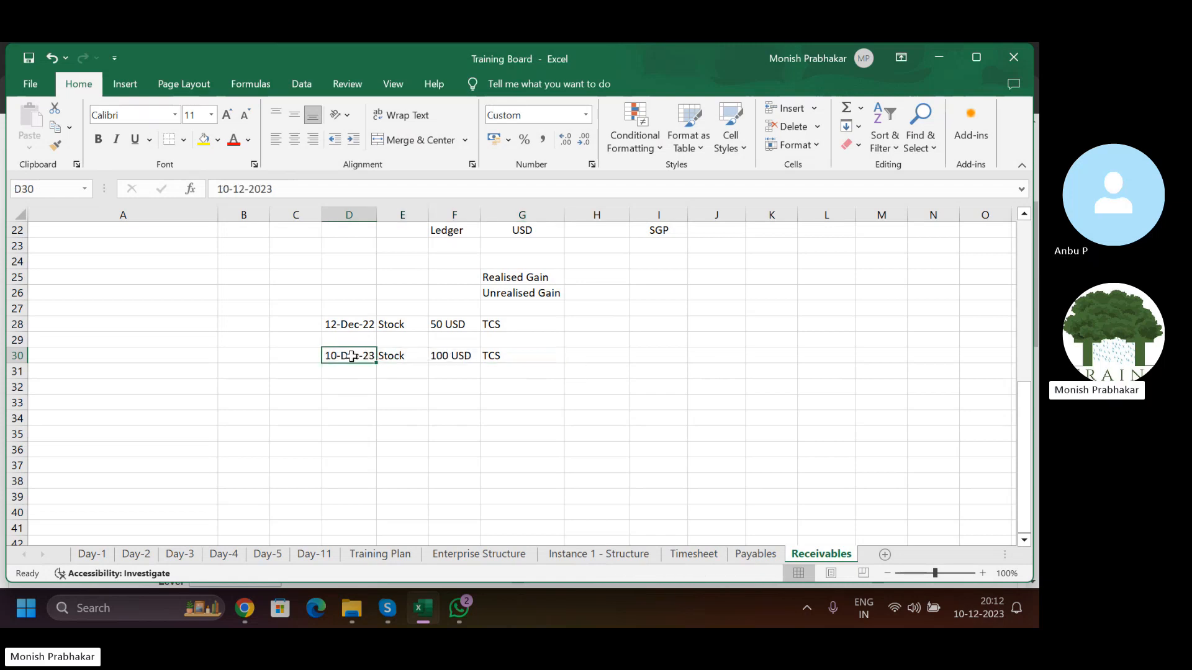
{"action": "left_click_drag", "start_coordinate": [351, 356], "coordinate": [492, 356]}
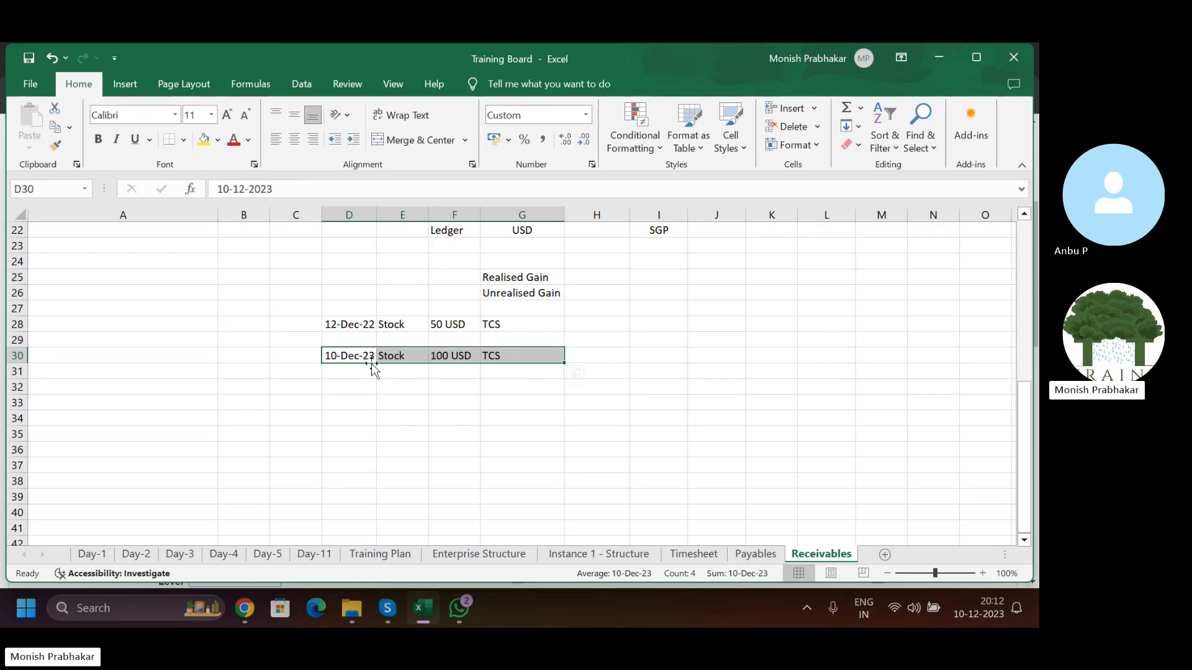
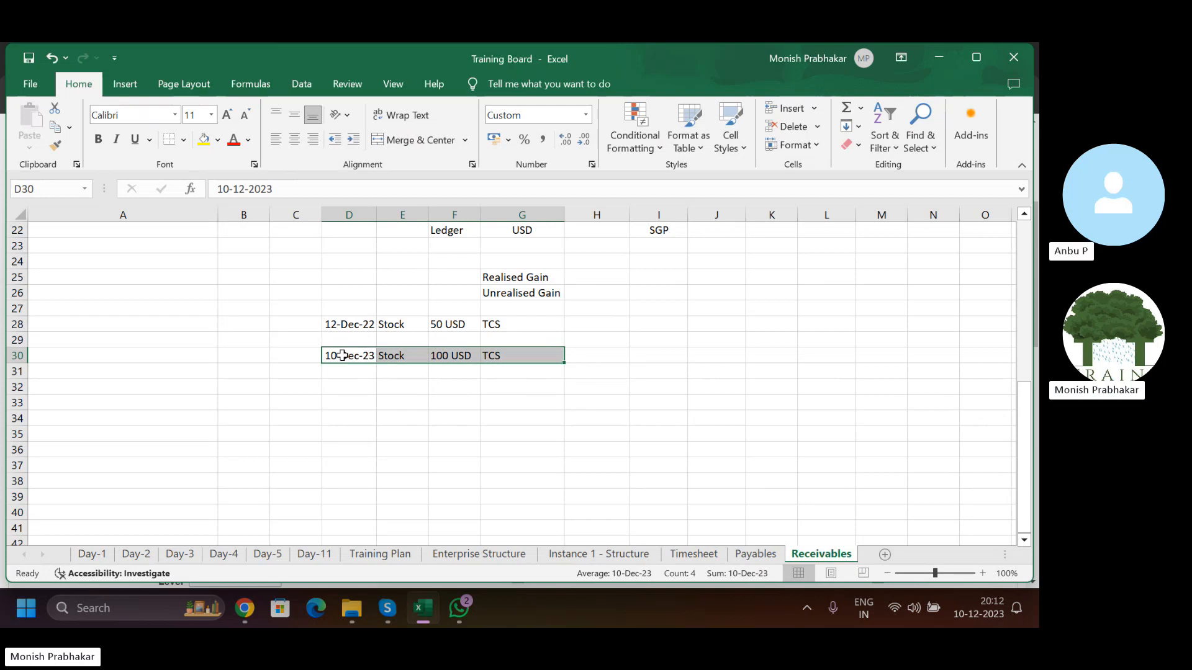
- Compare the TCS stock amount in F28 with the one in F30
{"action": "left_click", "coordinate": [711, 367]}
{"action": "left_click", "coordinate": [700, 353]}
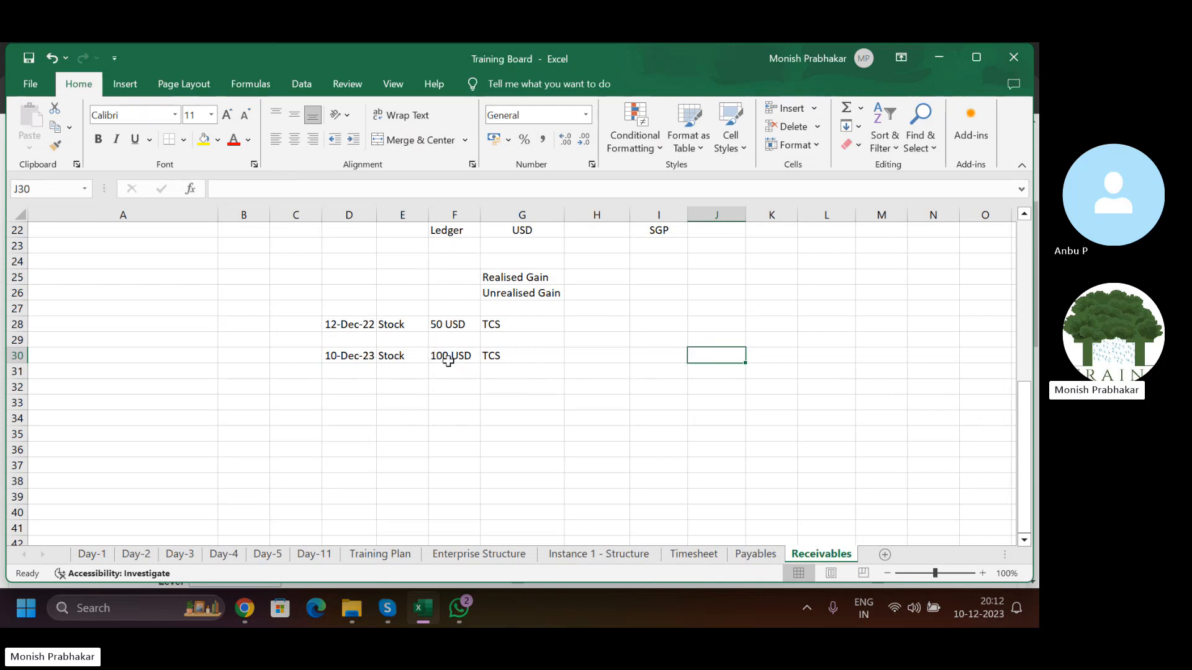
{"action": "left_click", "coordinate": [440, 325]}
{"action": "left_click", "coordinate": [457, 354]}
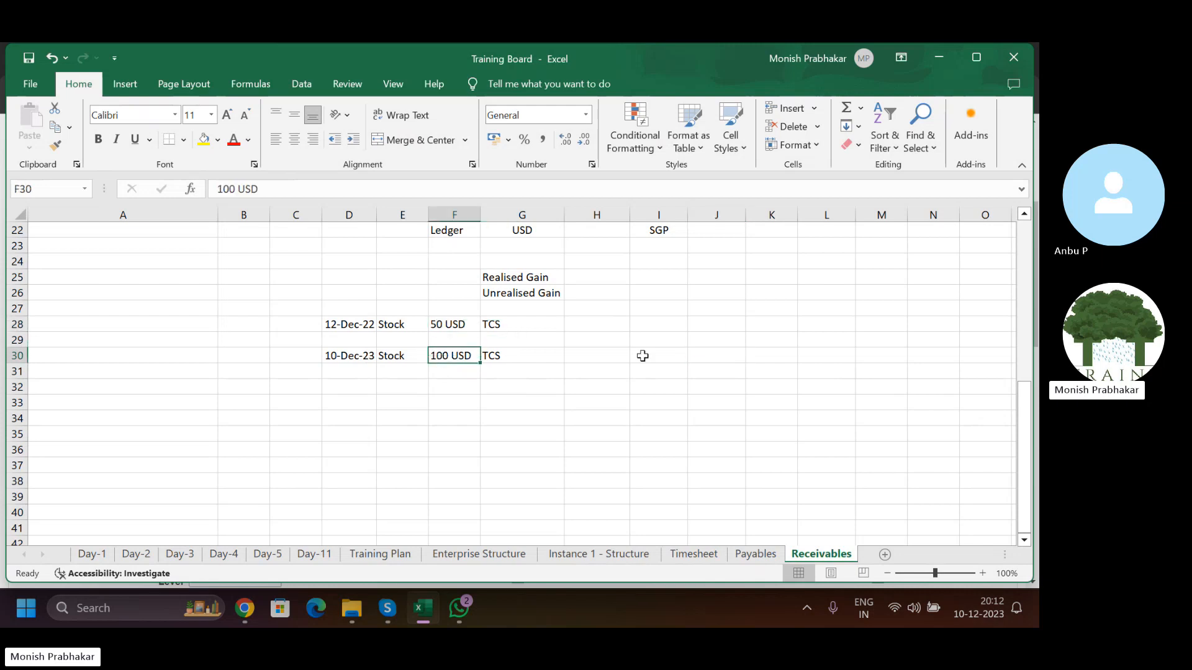
{"action": "left_click", "coordinate": [702, 353]}
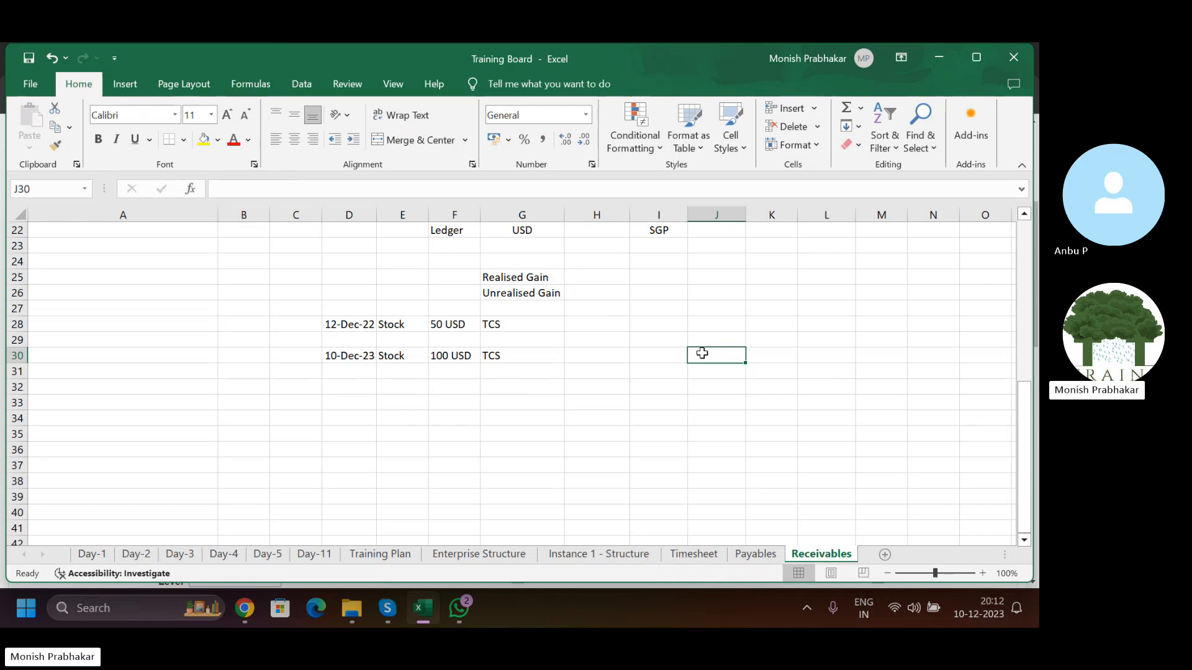
{"action": "left_click", "coordinate": [447, 352]}
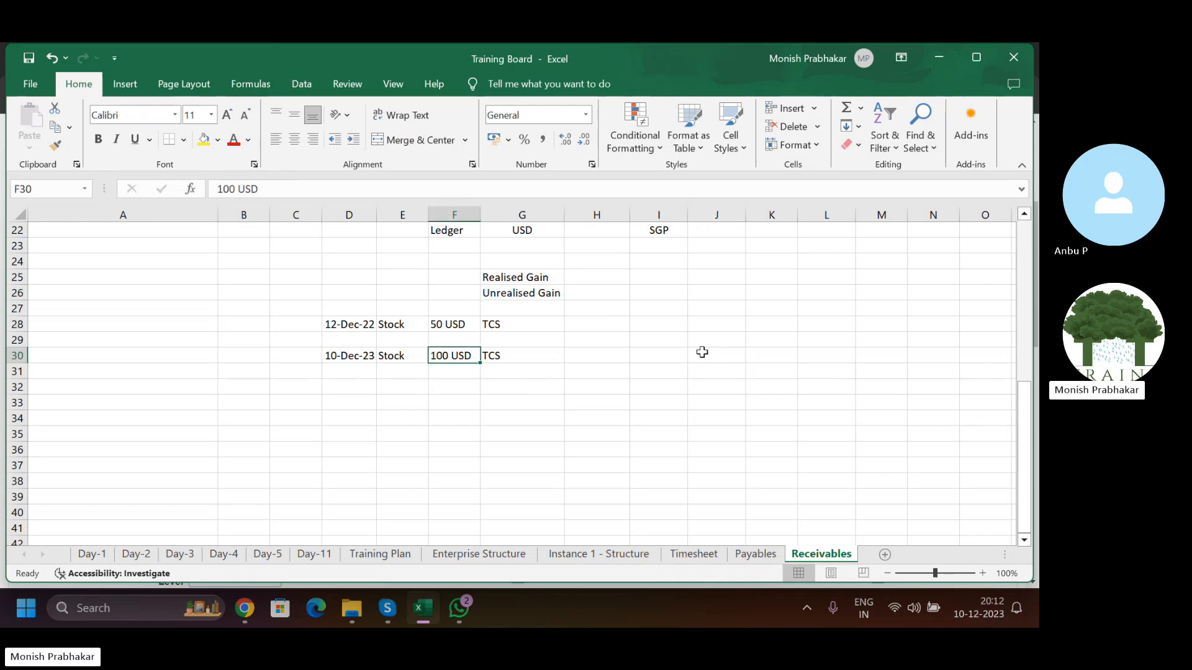
{"action": "scroll", "coordinate": [726, 367], "scroll_direction": "up", "scroll_amount": 1}
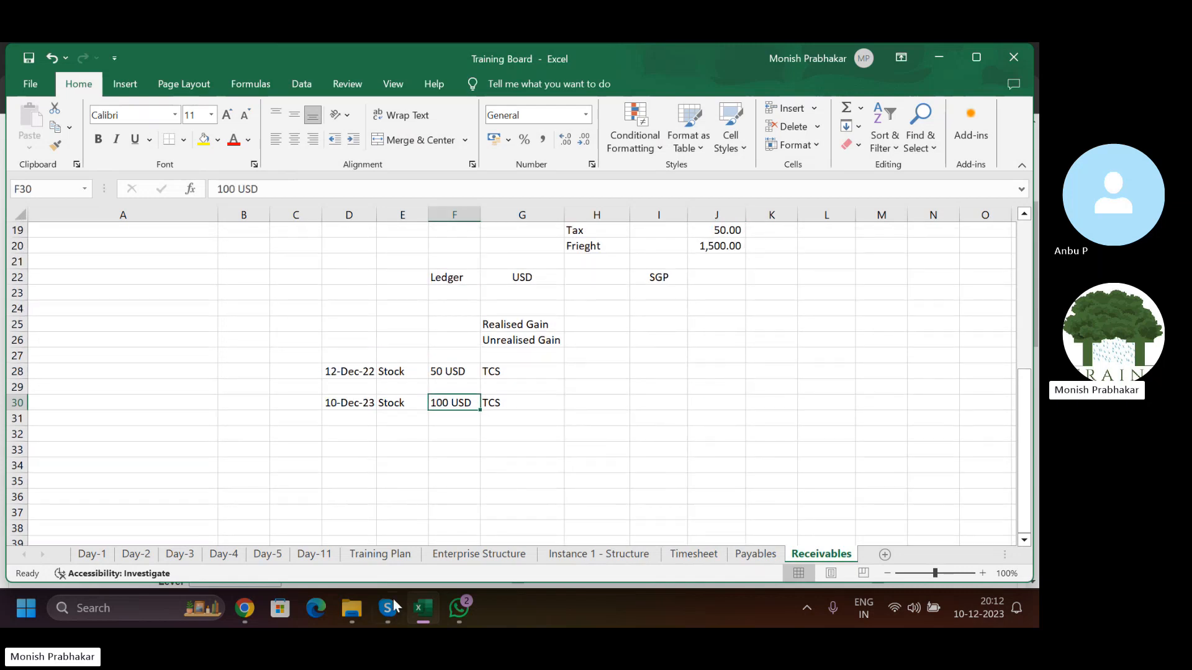
- Switch to Chrome and set the Realized Gains Account to entity 1 DLF, cost center 00 Default and natural account 003 Revenue A/c
{"action": "left_click", "coordinate": [244, 608]}
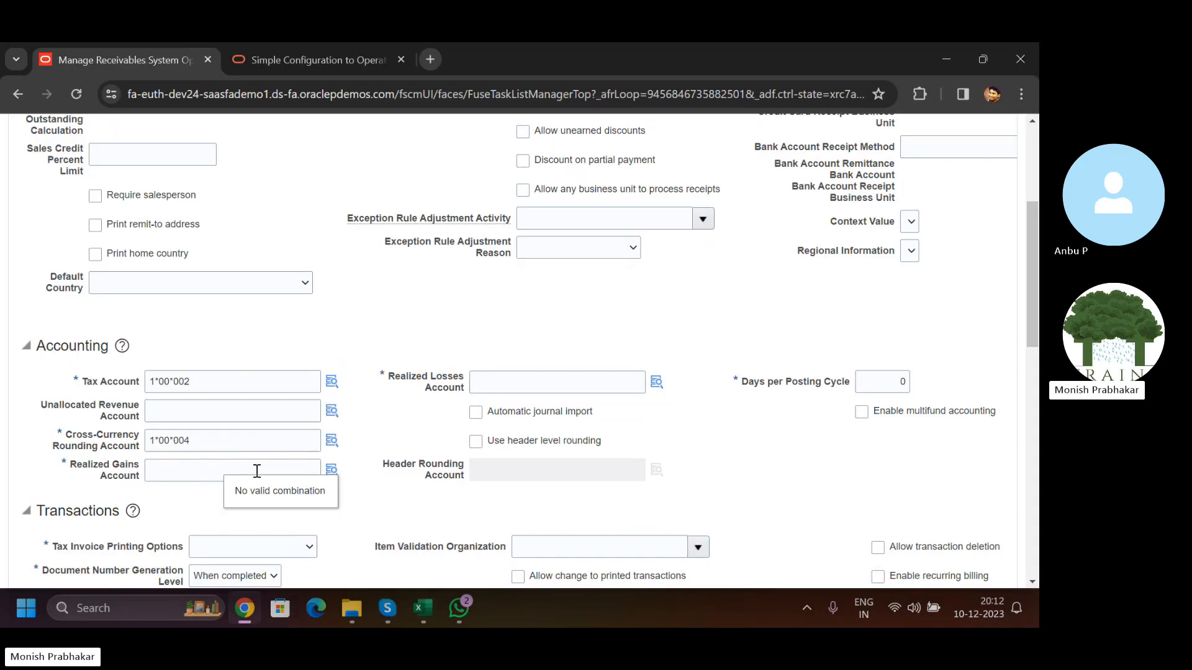
{"action": "scroll", "coordinate": [246, 460], "scroll_direction": "down", "scroll_amount": 3}
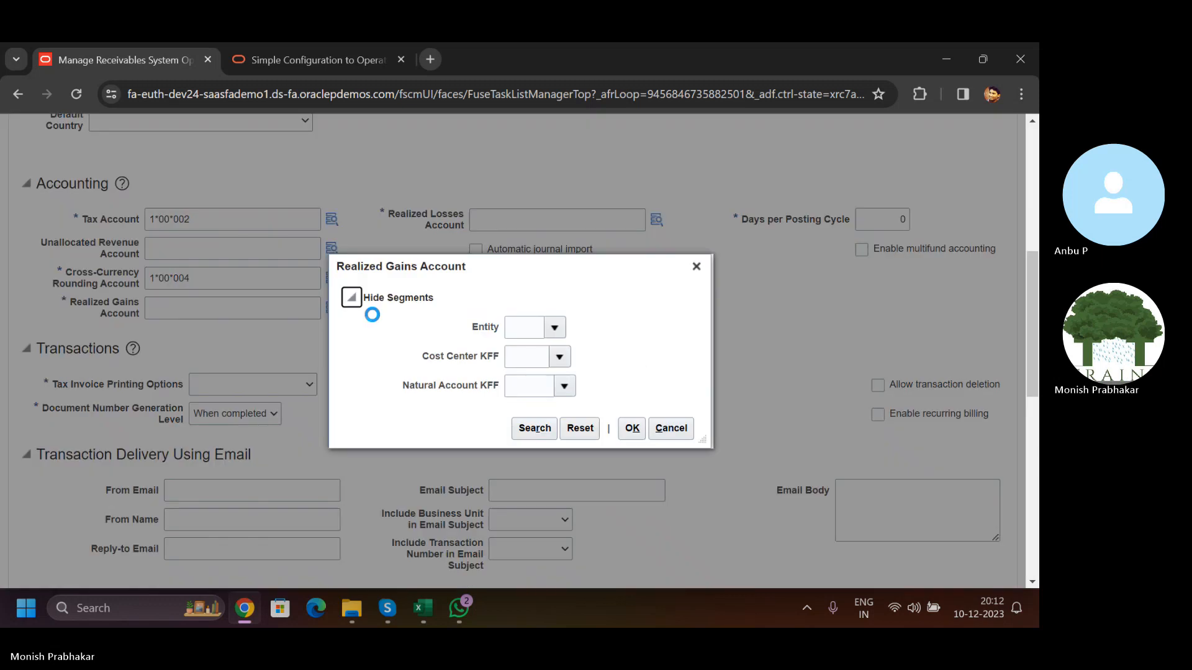
{"action": "left_click", "coordinate": [554, 327]}
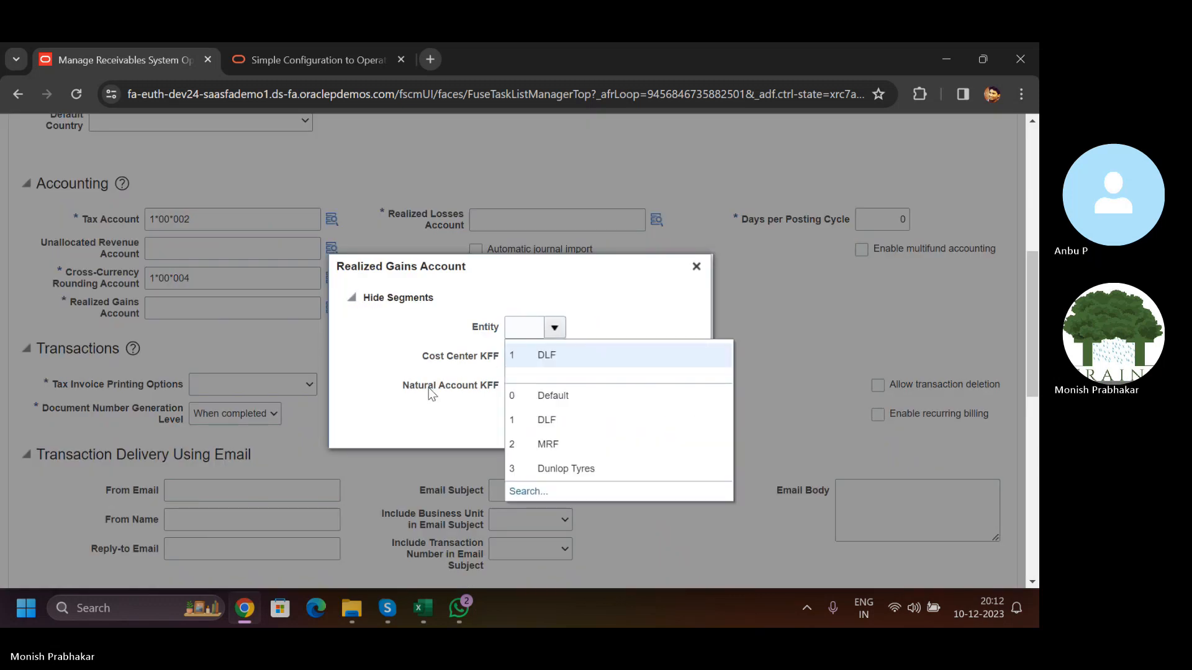
{"action": "left_click", "coordinate": [532, 360]}
{"action": "left_click", "coordinate": [558, 357]}
{"action": "left_click", "coordinate": [546, 386]}
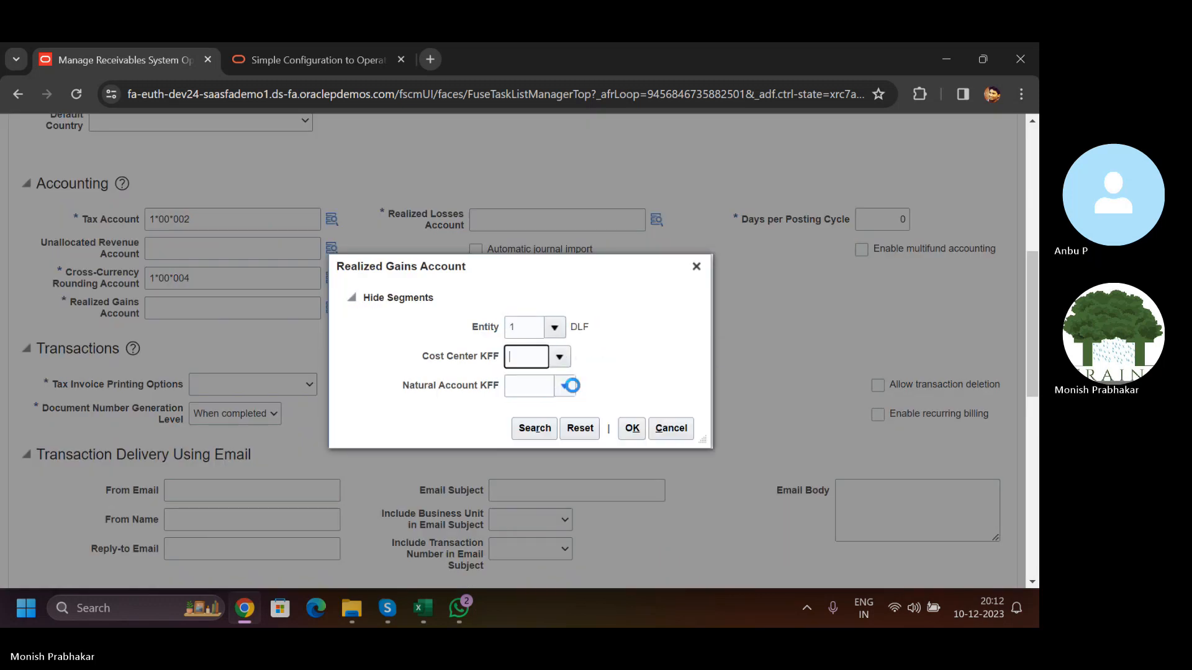
{"action": "left_click", "coordinate": [564, 385]}
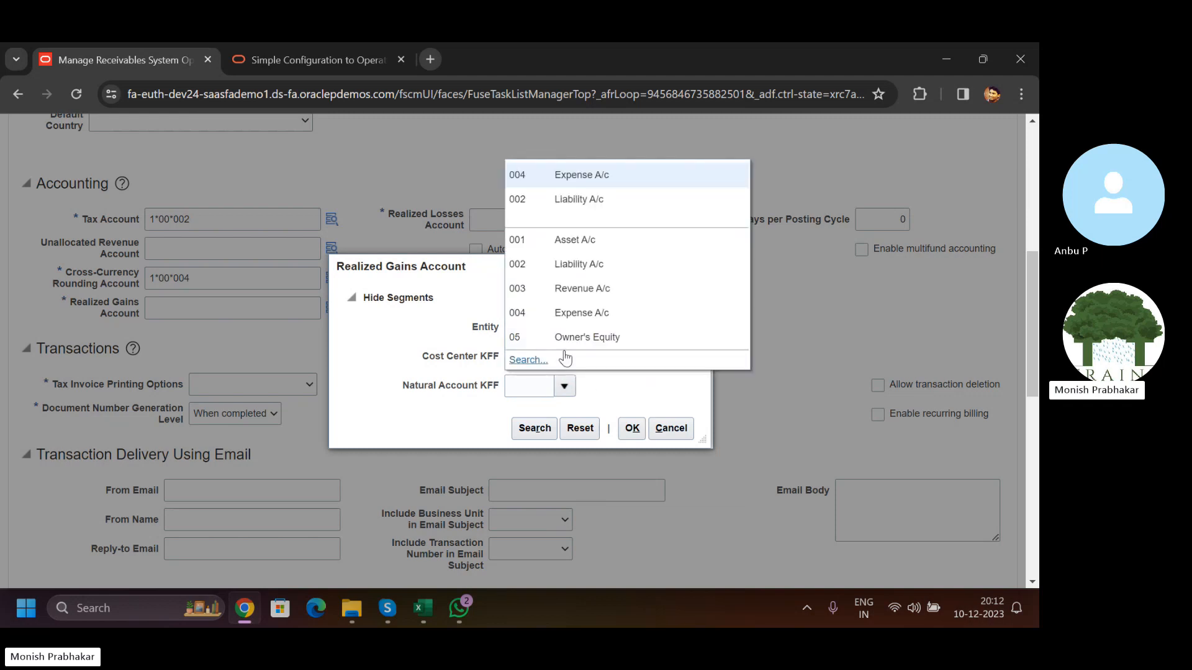
{"action": "left_click", "coordinate": [605, 288]}
{"action": "left_click", "coordinate": [630, 429]}
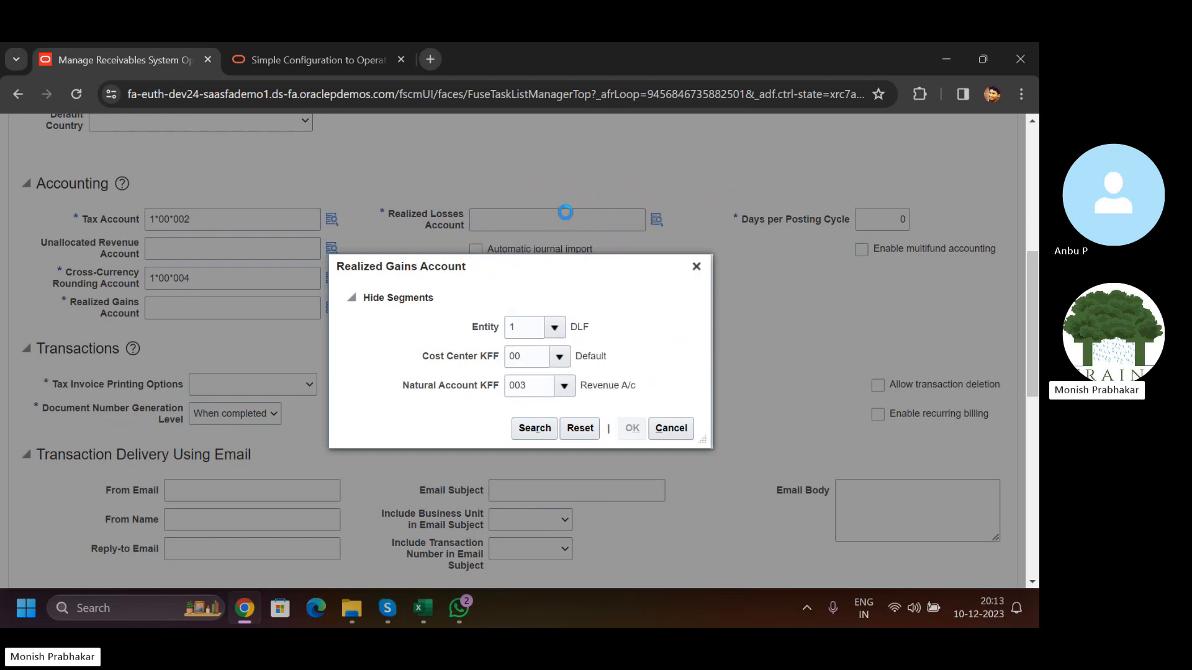
- Set the Realized Losses Account to entity 1 DLF, cost center 00 Default and natural account 004 Expense A/c
{"action": "scroll", "coordinate": [689, 481], "scroll_direction": "down", "scroll_amount": 5}
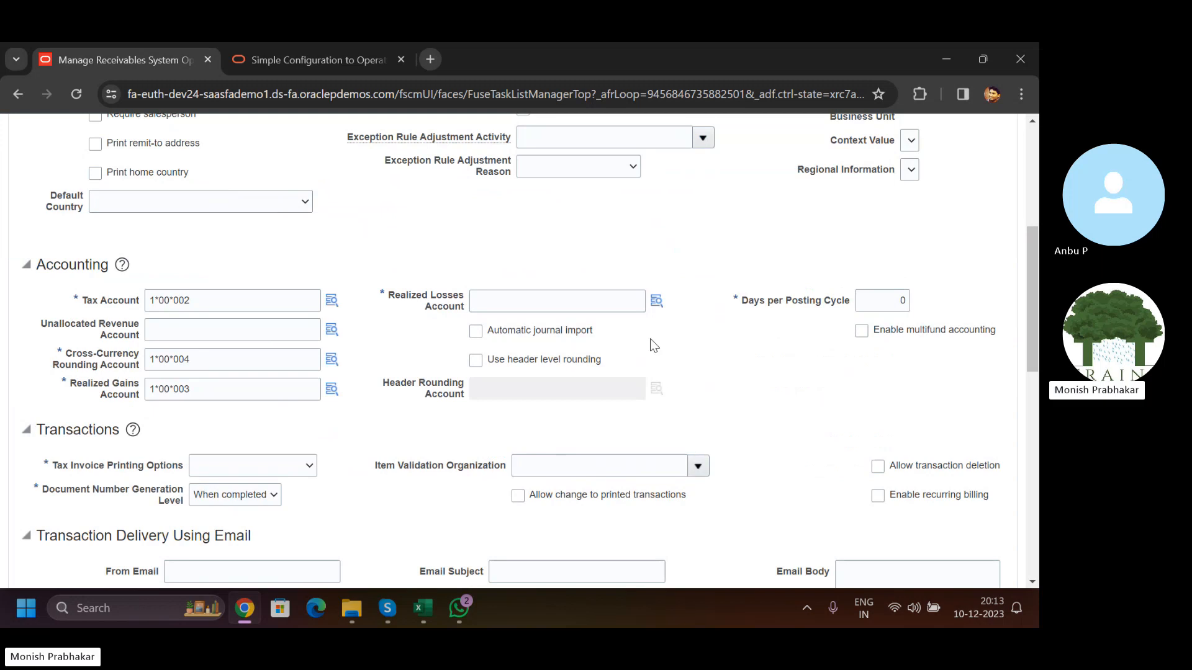
{"action": "left_click", "coordinate": [656, 301]}
{"action": "left_click", "coordinate": [554, 329]}
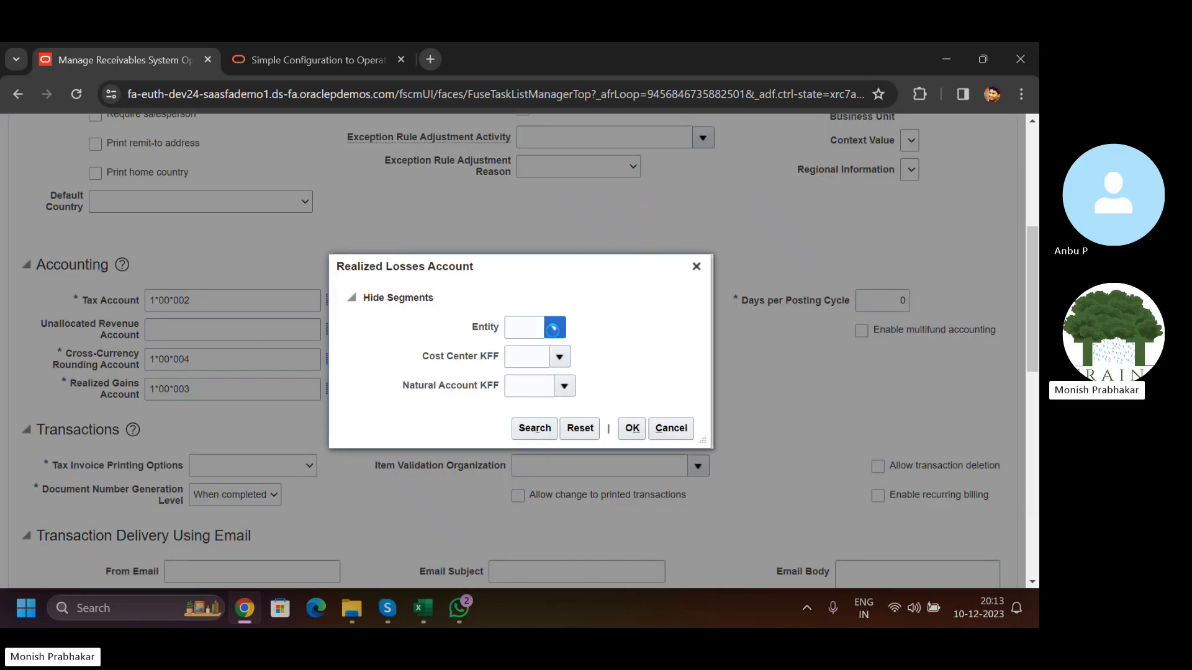
{"action": "left_click", "coordinate": [556, 360]}
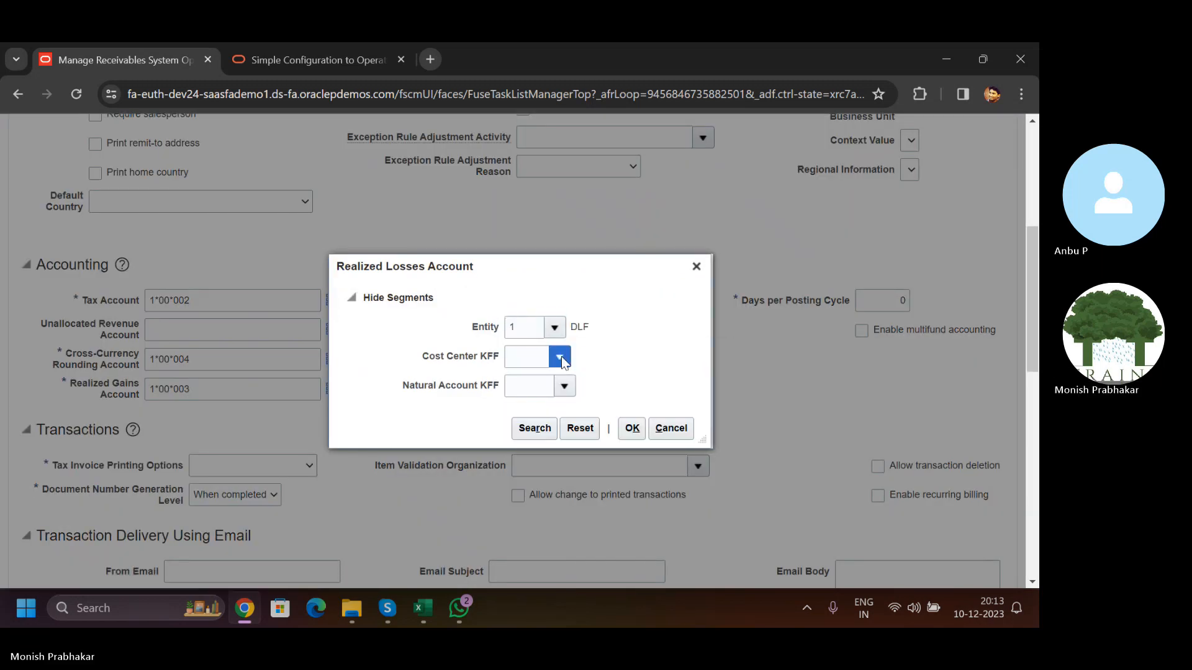
{"action": "left_click", "coordinate": [559, 358]}
{"action": "left_click", "coordinate": [556, 386]}
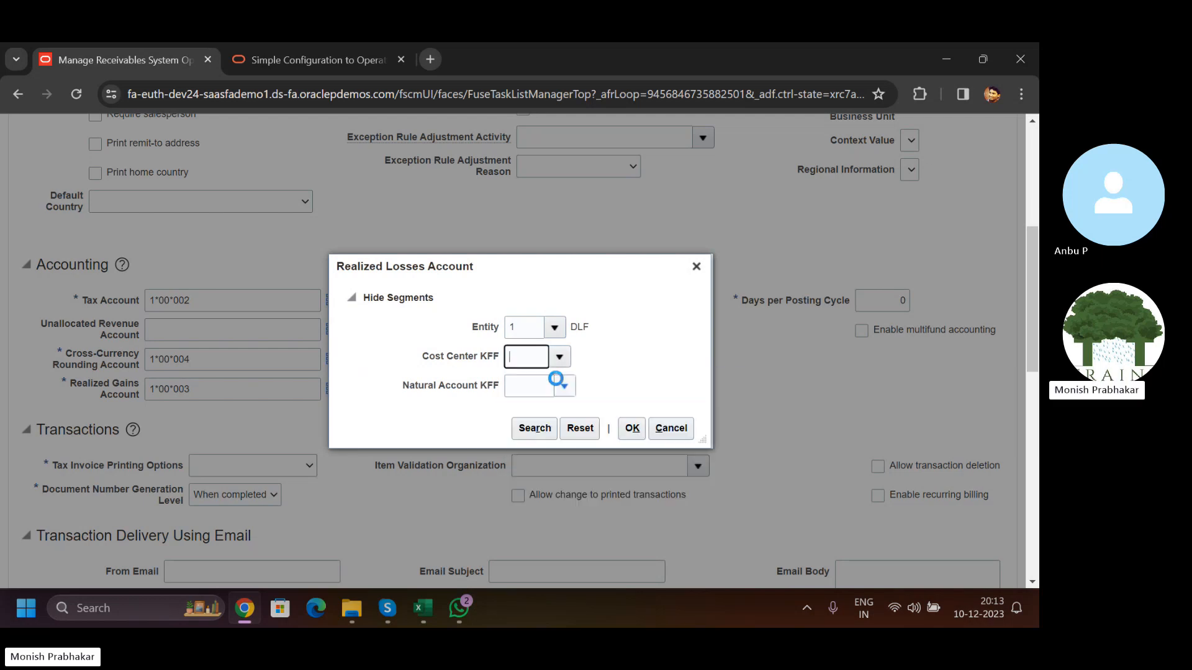
{"action": "left_click", "coordinate": [564, 386]}
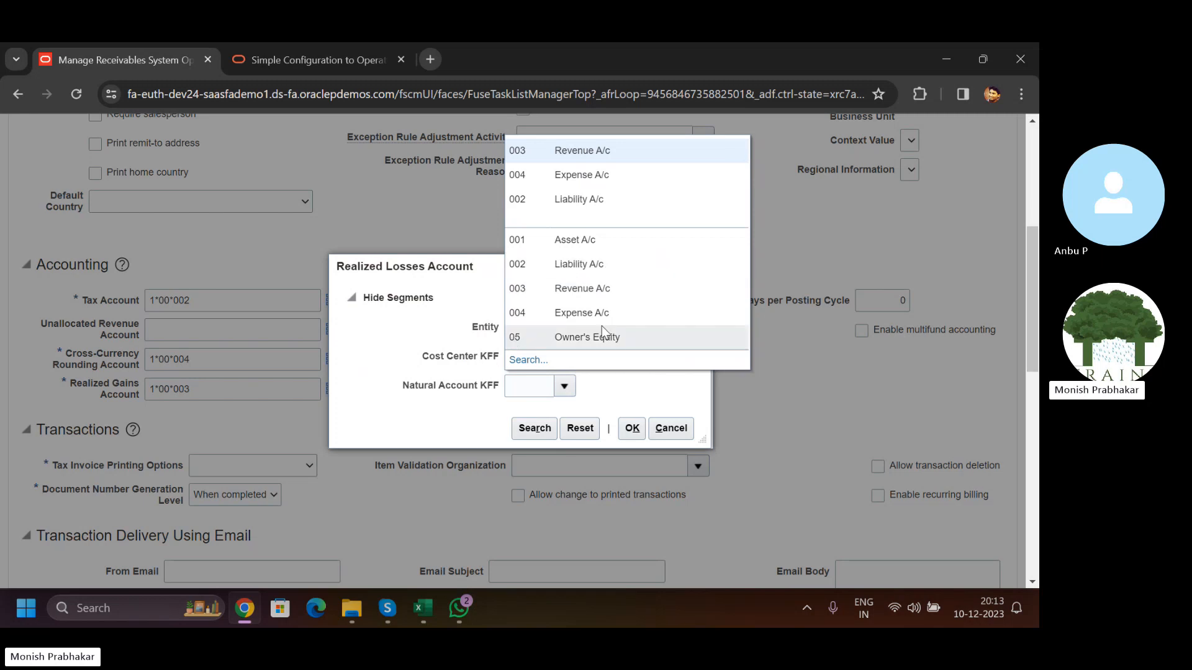
{"action": "left_click", "coordinate": [582, 312]}
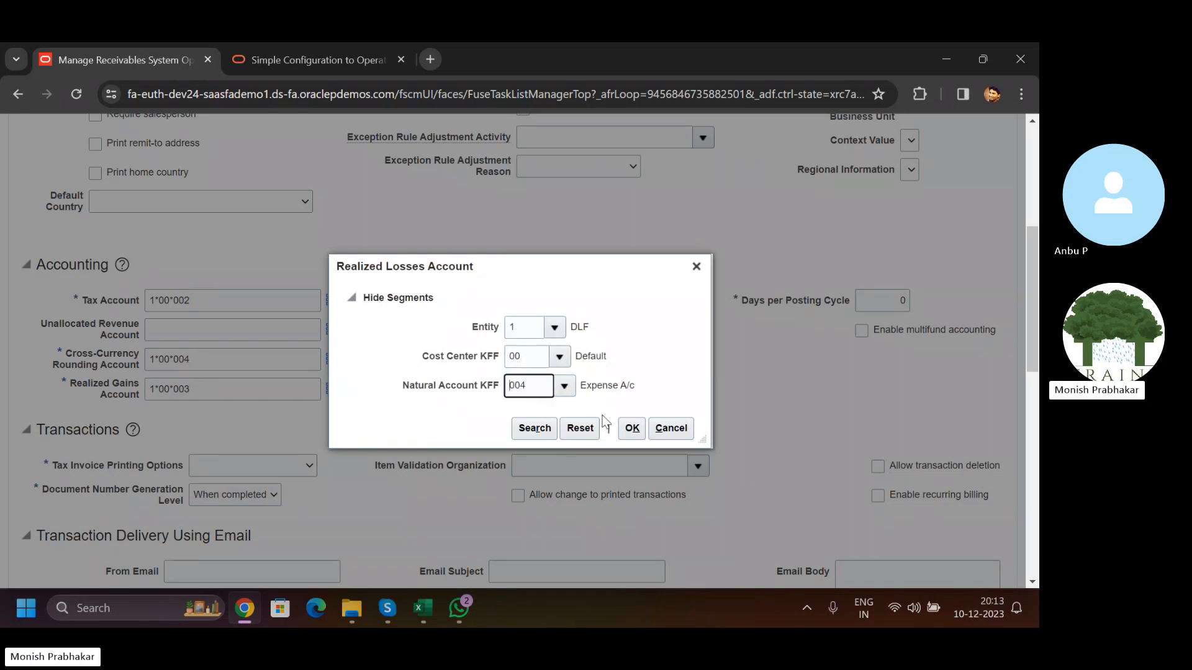
{"action": "left_click", "coordinate": [633, 428]}
- Set the Grouping Rule in the Customers section to DEFAULT
{"action": "scroll", "coordinate": [684, 391], "scroll_direction": "down", "scroll_amount": 5}
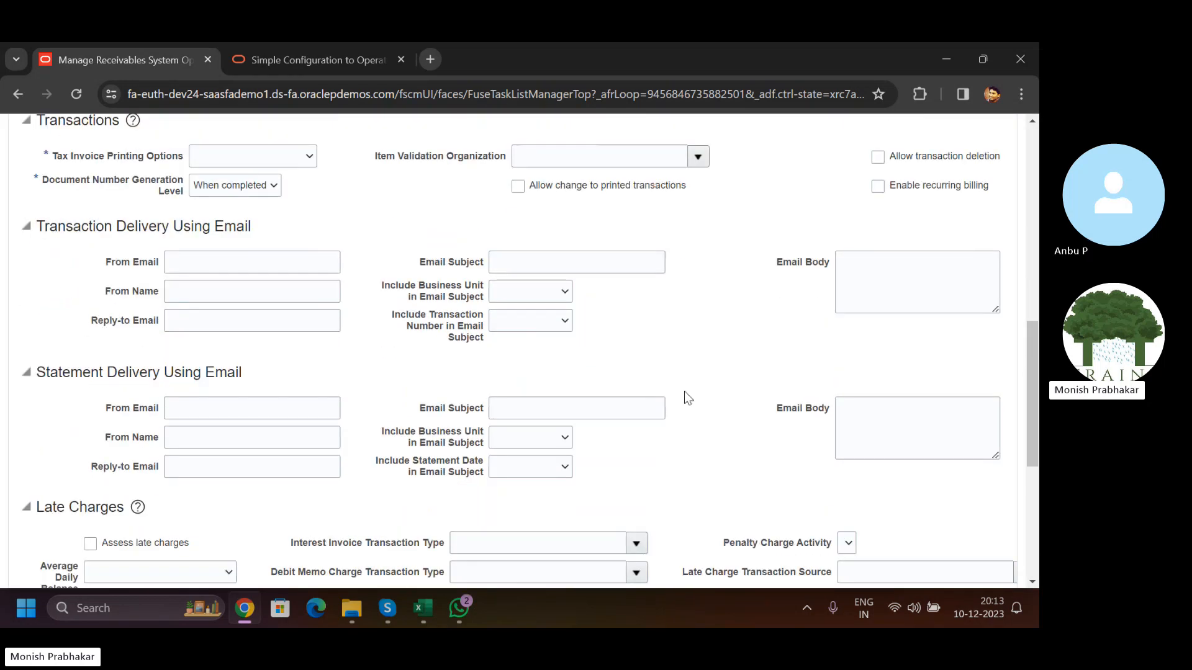
{"action": "scroll", "coordinate": [685, 393], "scroll_direction": "down", "scroll_amount": 6}
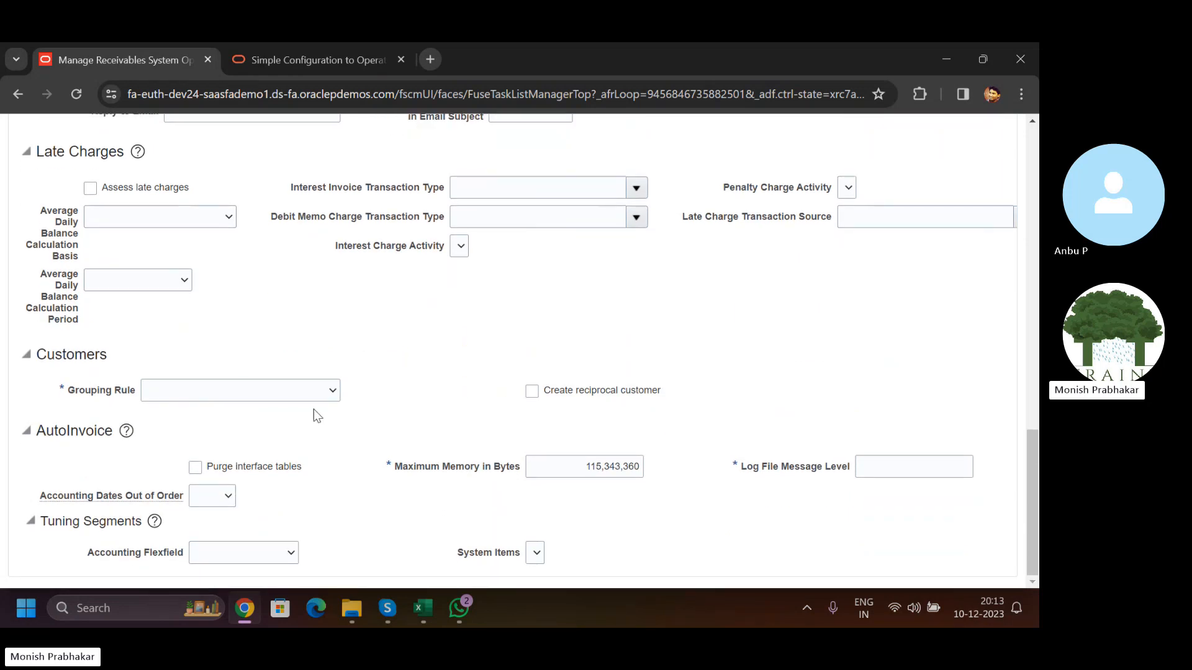
{"action": "left_click", "coordinate": [322, 394]}
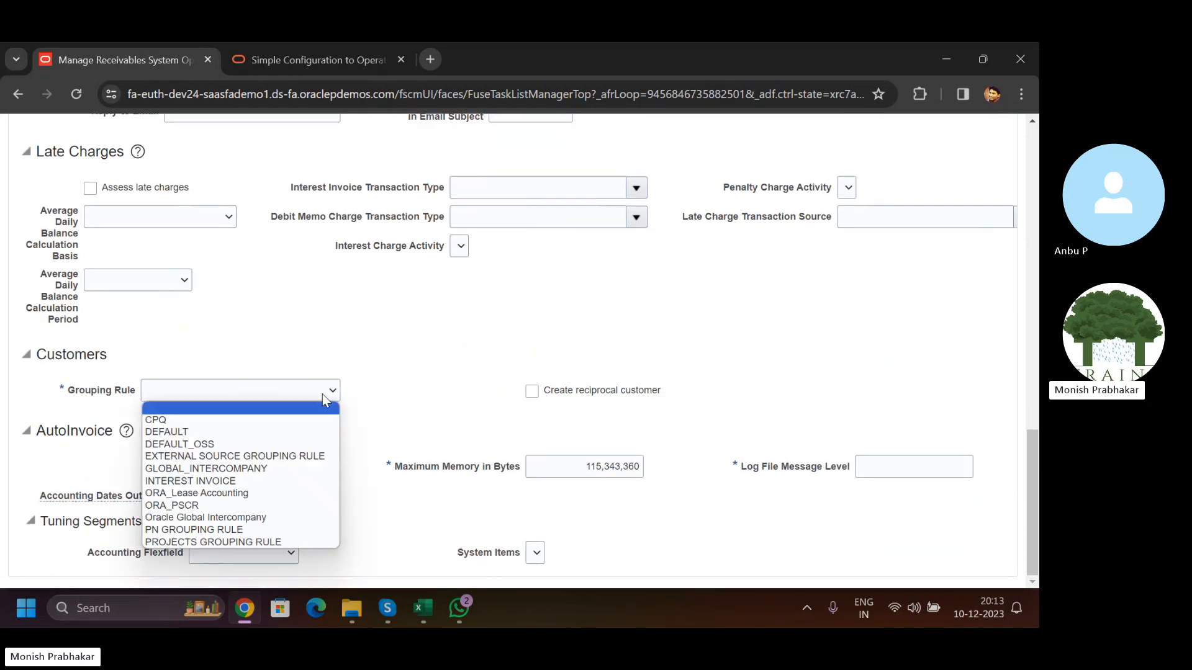
{"action": "left_click", "coordinate": [213, 433]}
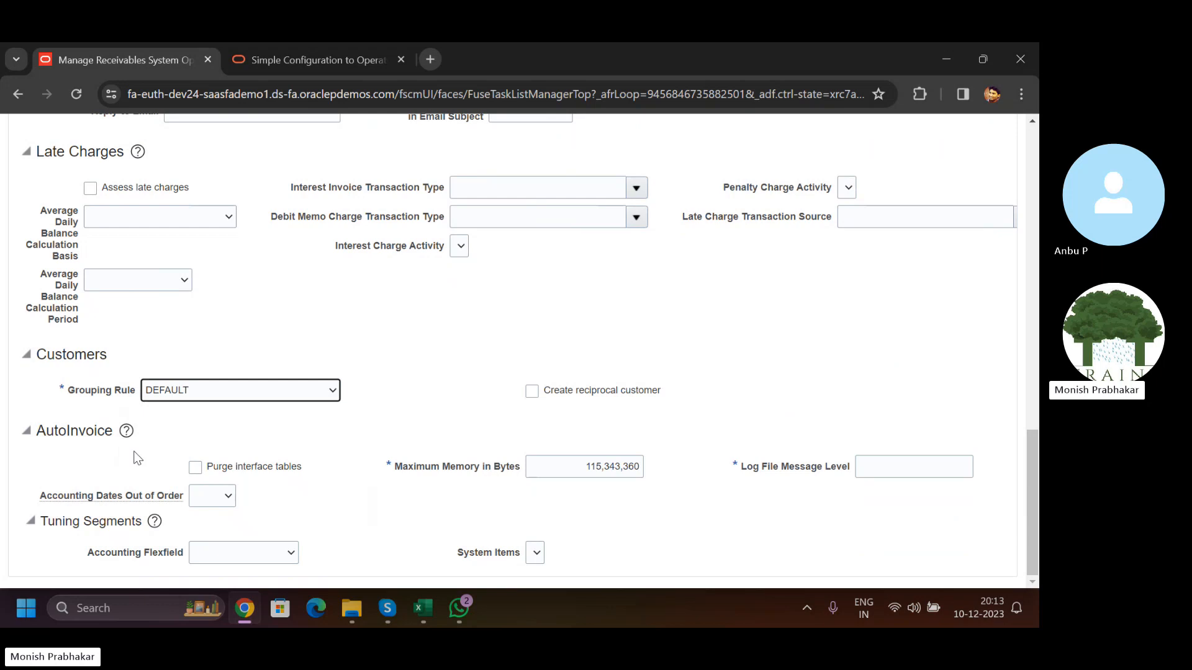
- Point out the required Maximum Memory in Bytes and Log File Message Level fields in the AutoInvoice section
{"action": "scroll", "coordinate": [410, 529], "scroll_direction": "up", "scroll_amount": 1}
{"action": "scroll", "coordinate": [415, 526], "scroll_direction": "down", "scroll_amount": 1}
{"action": "left_click", "coordinate": [906, 464]}
{"action": "left_click_drag", "start_coordinate": [574, 466], "coordinate": [650, 465]}
{"action": "left_click", "coordinate": [893, 462]}
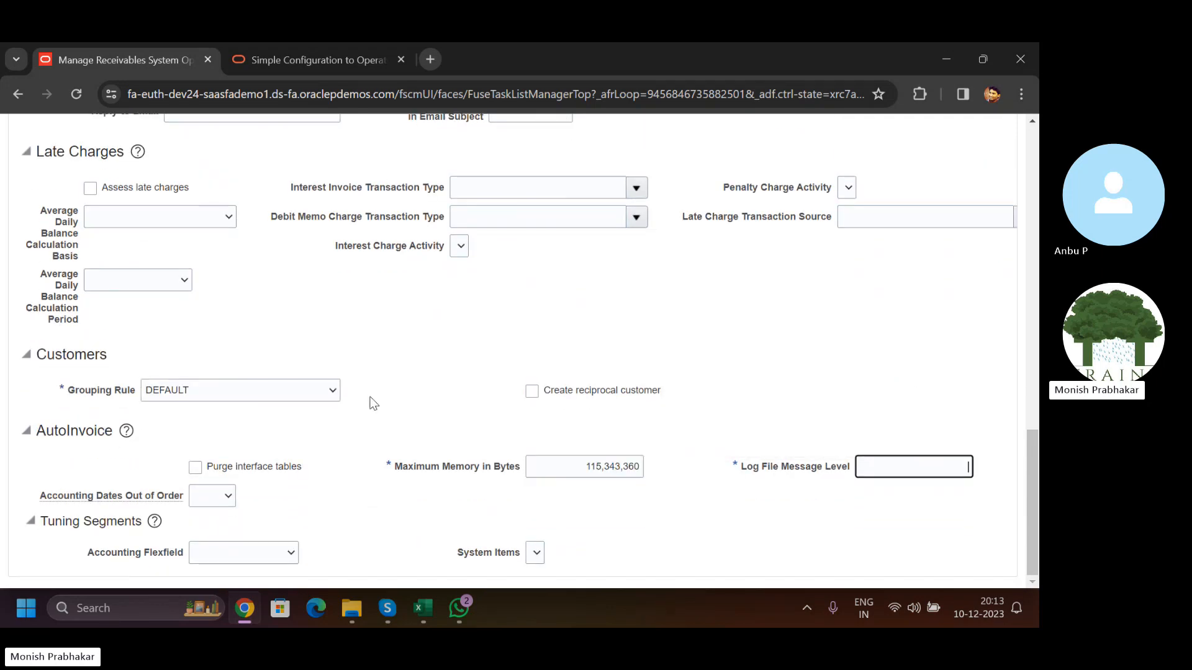
- Examine the choices offered for Tax Invoice Printing Options in the Transactions section
{"action": "scroll", "coordinate": [373, 404], "scroll_direction": "up", "scroll_amount": 12}
{"action": "scroll", "coordinate": [387, 403], "scroll_direction": "down", "scroll_amount": 4}
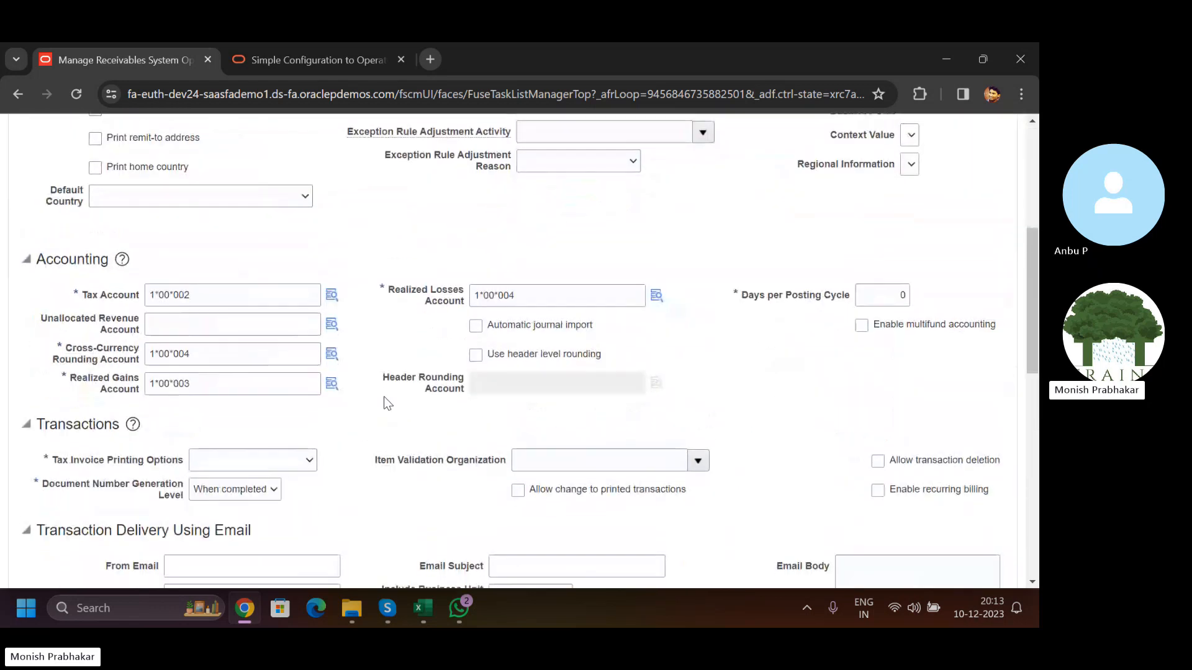
{"action": "scroll", "coordinate": [387, 404], "scroll_direction": "down", "scroll_amount": 3}
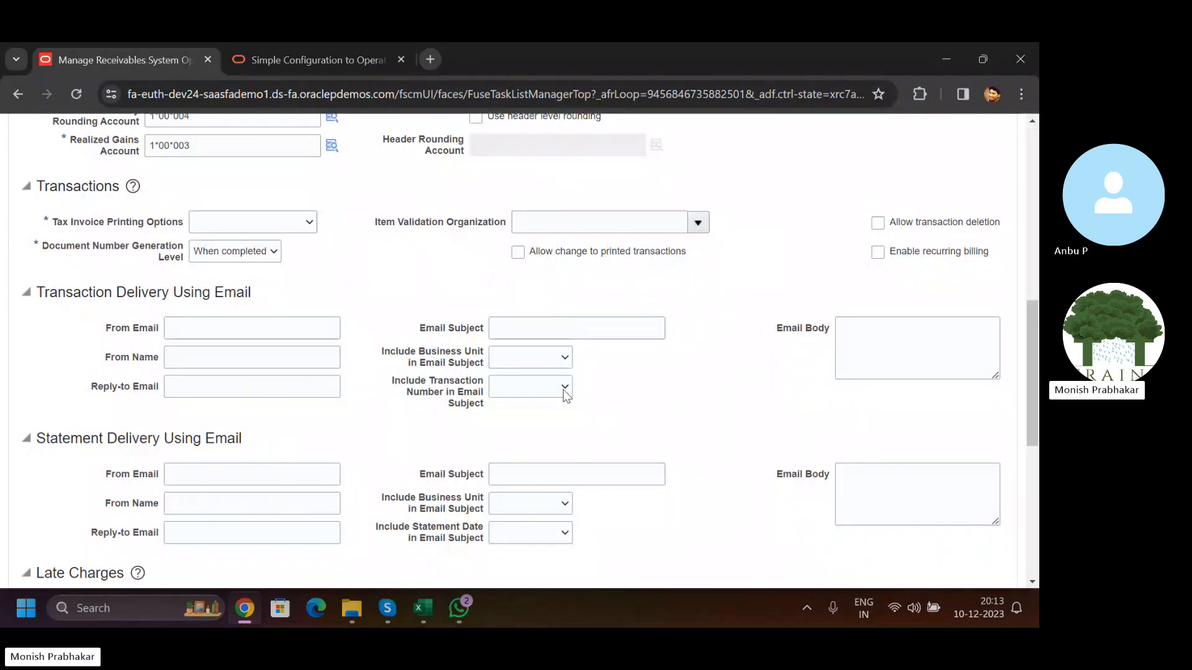
{"action": "scroll", "coordinate": [577, 422], "scroll_direction": "down", "scroll_amount": 1}
{"action": "scroll", "coordinate": [593, 455], "scroll_direction": "up", "scroll_amount": 3}
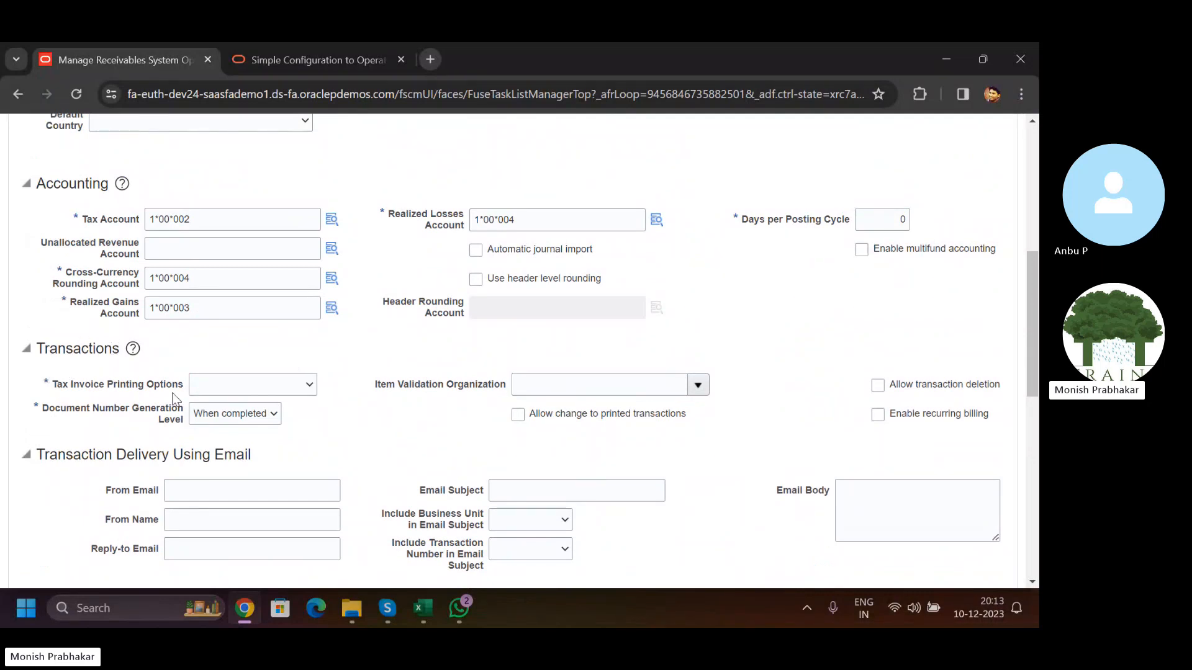
{"action": "left_click", "coordinate": [260, 386]}
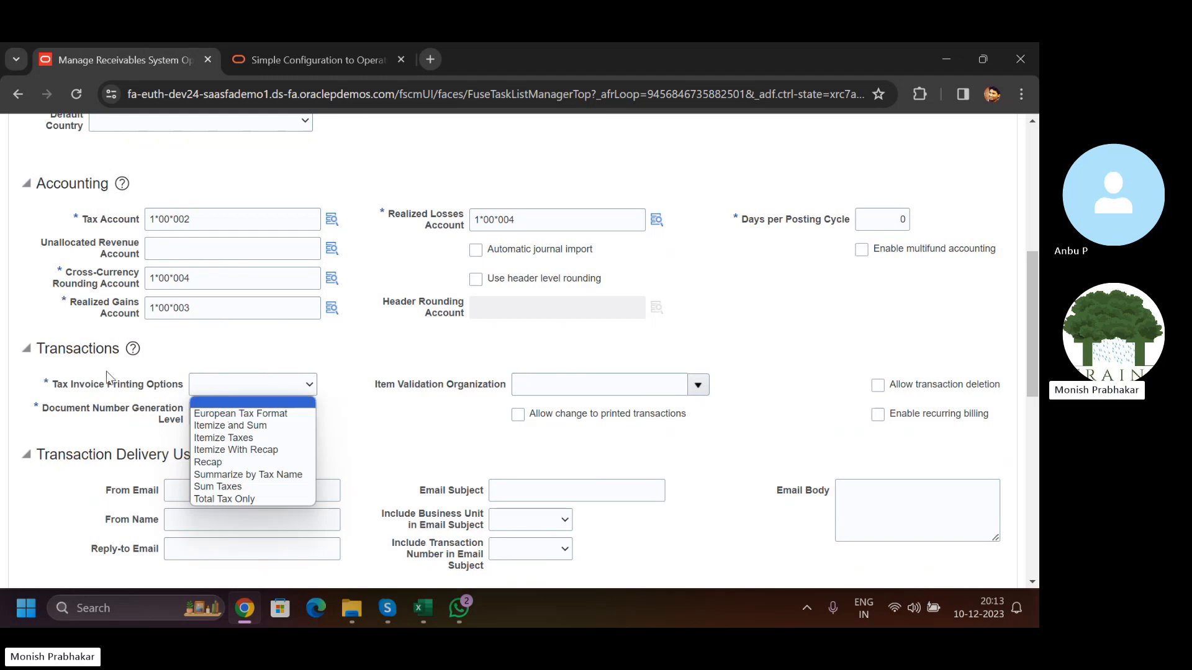
{"action": "left_click", "coordinate": [77, 390]}
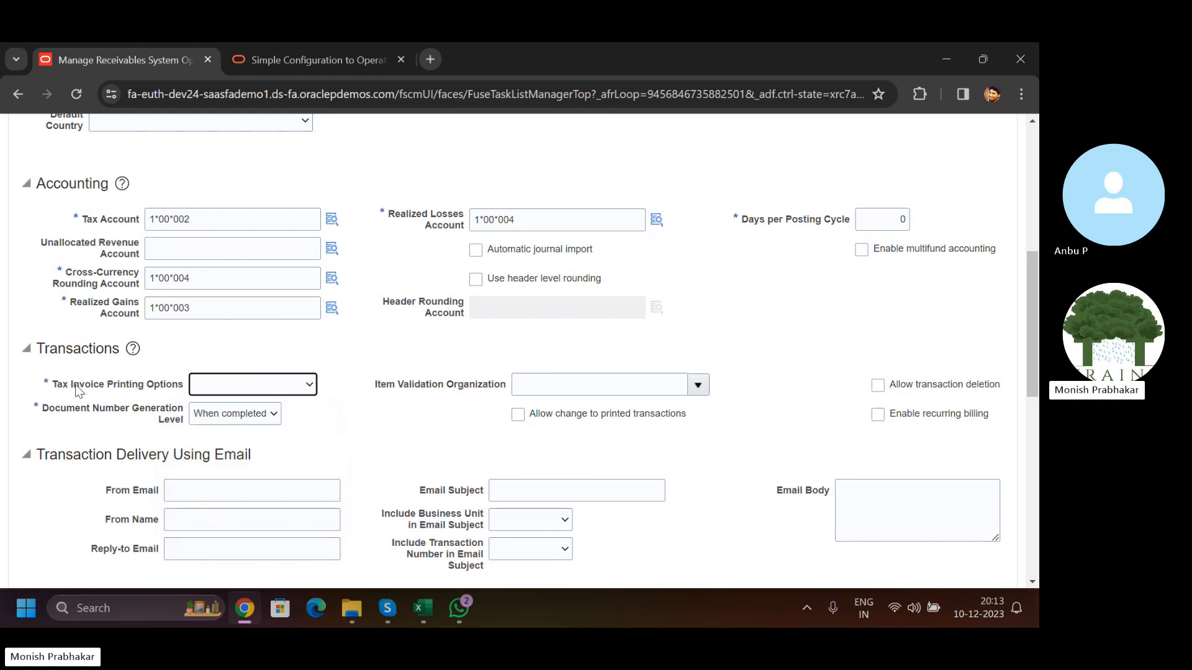
- Switch to Excel and point out the credit accounting entries and the invoice line table on the Receivables sheet
{"action": "left_click", "coordinate": [423, 608]}
{"action": "scroll", "coordinate": [567, 365], "scroll_direction": "up", "scroll_amount": 2}
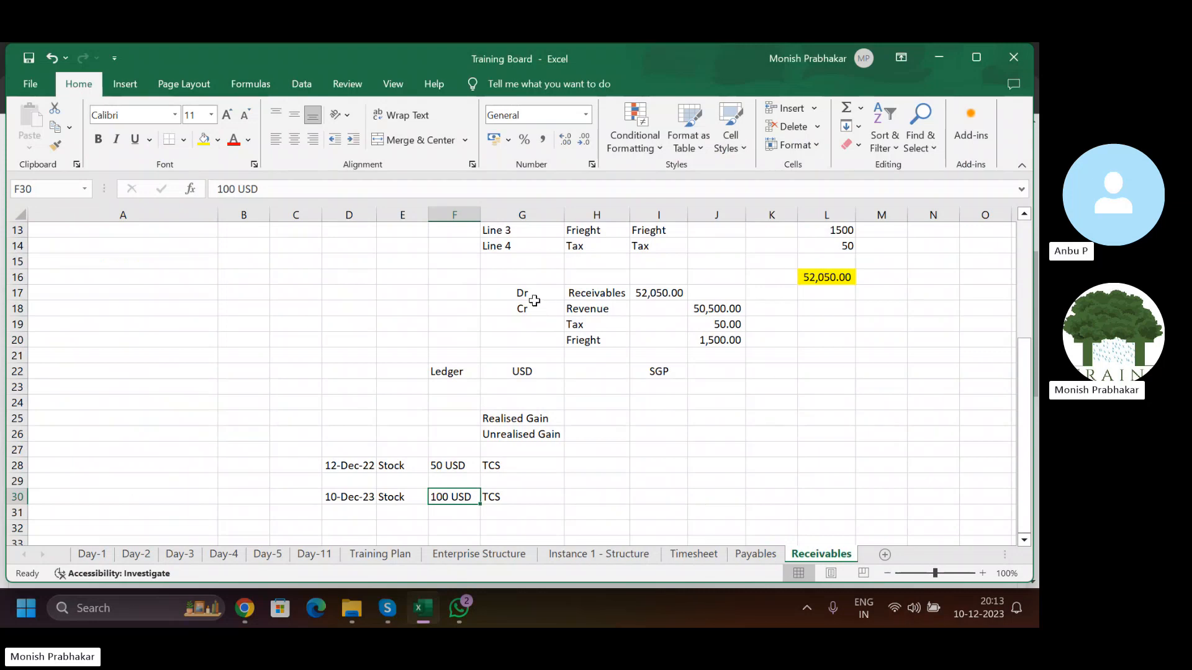
{"action": "left_click_drag", "start_coordinate": [529, 309], "coordinate": [711, 351]}
{"action": "scroll", "coordinate": [598, 356], "scroll_direction": "up", "scroll_amount": 3}
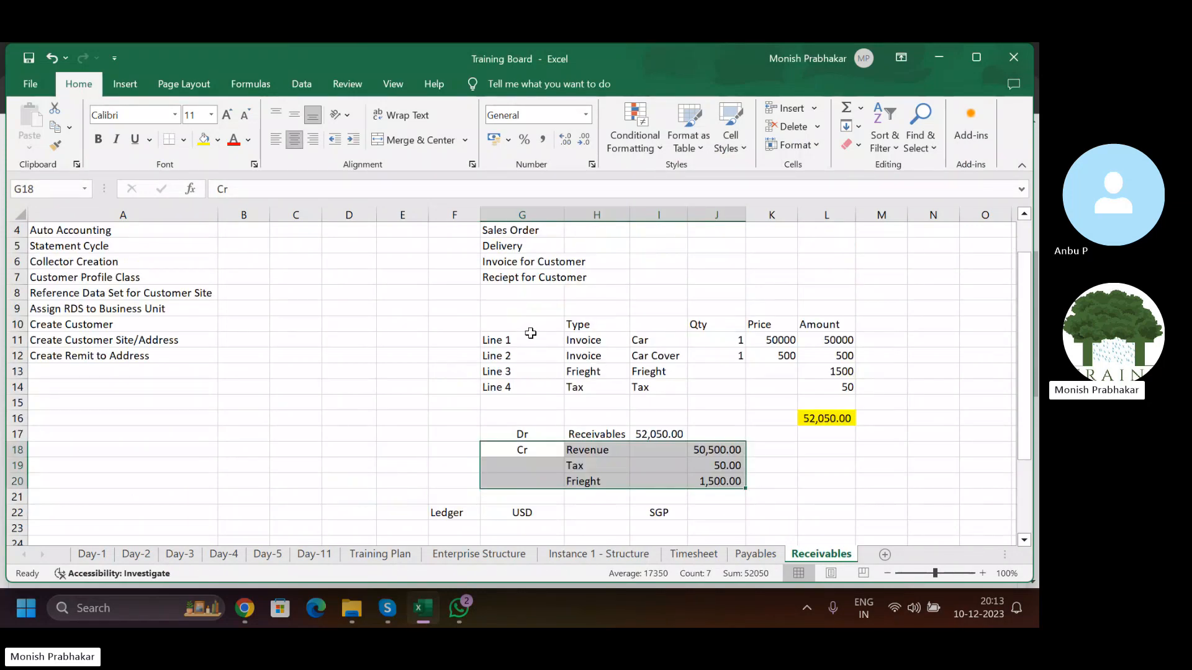
{"action": "left_click_drag", "start_coordinate": [525, 324], "coordinate": [848, 388]}
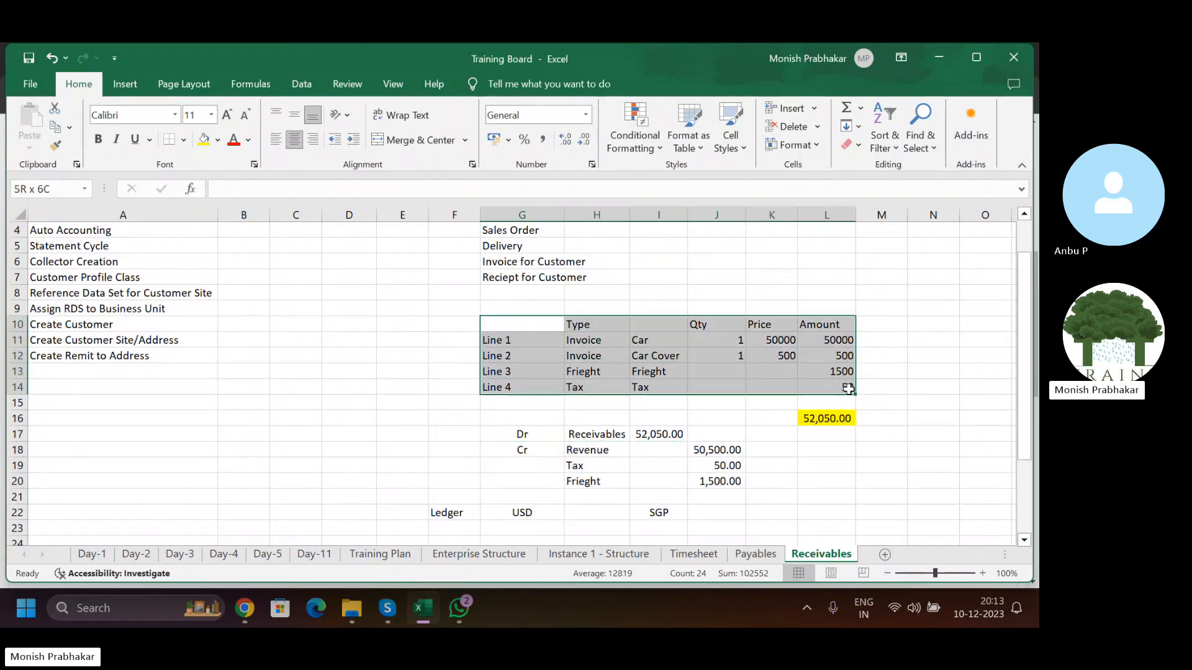
- Compare the Tax Invoice Printing Options choices in Chrome with the invoice lines and their total in the Excel sheet
{"action": "left_click", "coordinate": [244, 607]}
{"action": "left_click", "coordinate": [281, 390]}
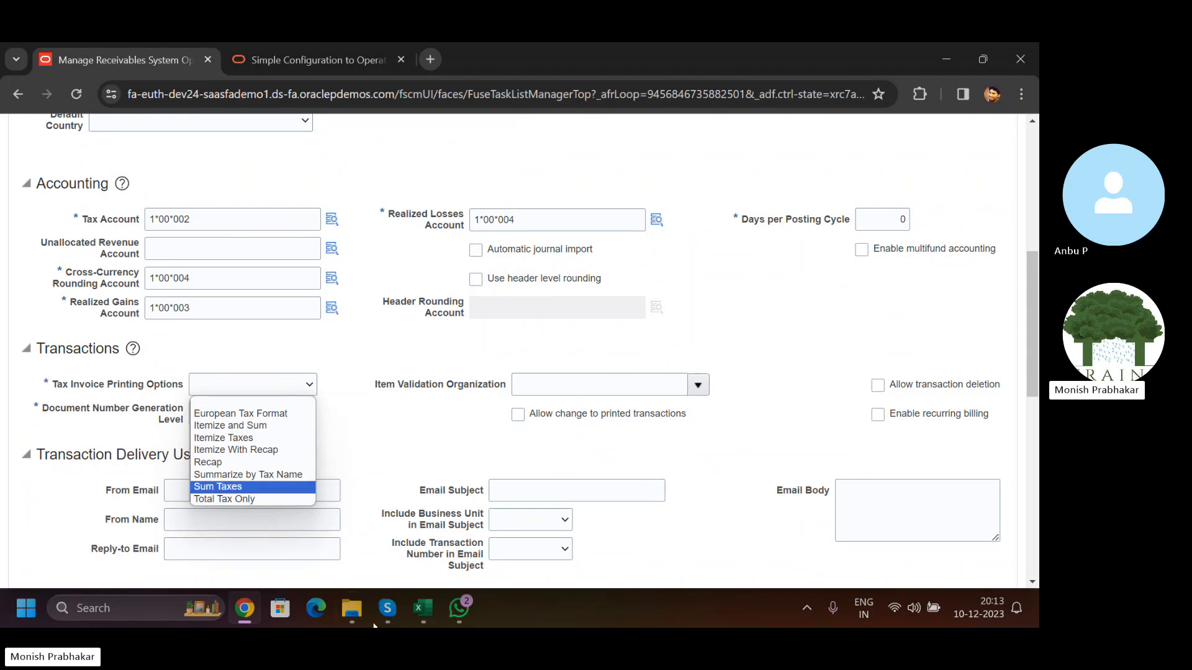
{"action": "left_click", "coordinate": [423, 608]}
{"action": "left_click_drag", "start_coordinate": [576, 346], "coordinate": [847, 390]}
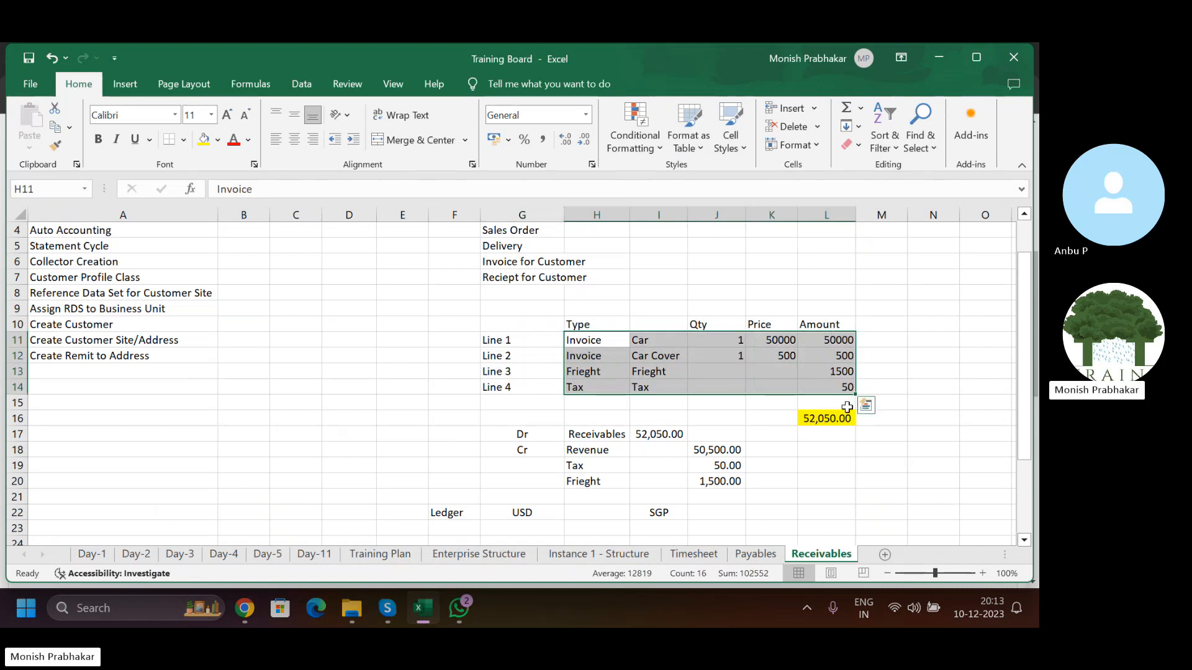
{"action": "left_click", "coordinate": [821, 424]}
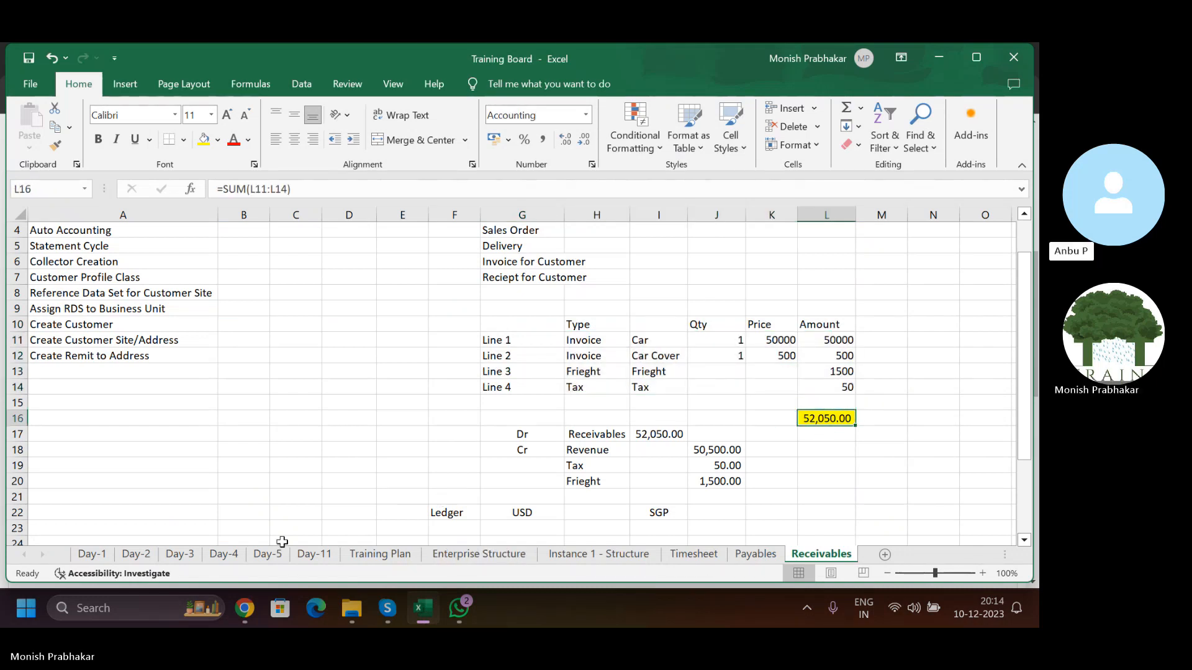
- Switch to Chrome and set Tax Invoice Printing Options to Itemize and Sum
{"action": "left_click", "coordinate": [245, 608]}
{"action": "left_click", "coordinate": [284, 386]}
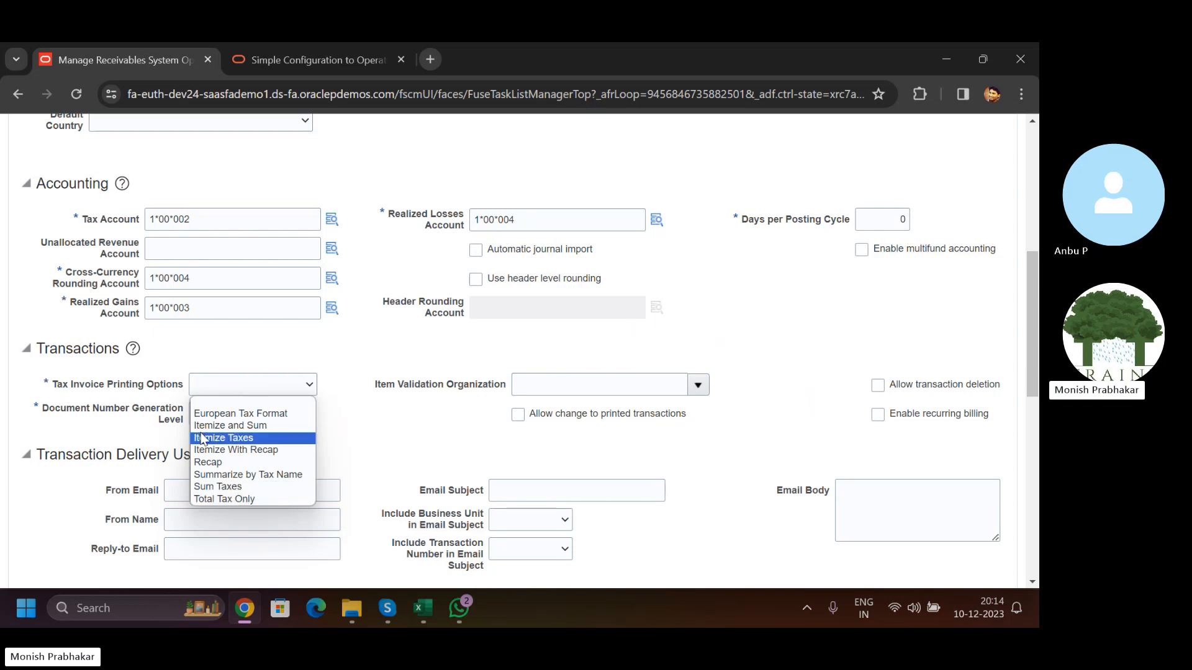
{"action": "left_click", "coordinate": [250, 426]}
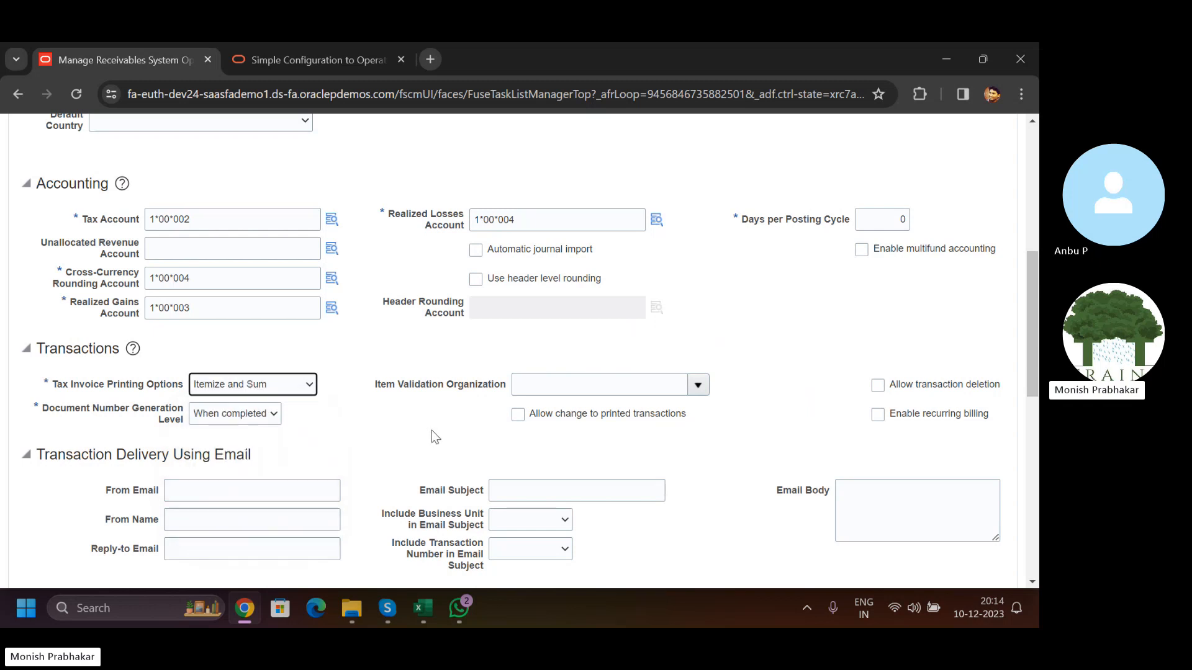
- Review the Billing and Revenue settings and try to save the system options
{"action": "scroll", "coordinate": [435, 435], "scroll_direction": "up", "scroll_amount": 7}
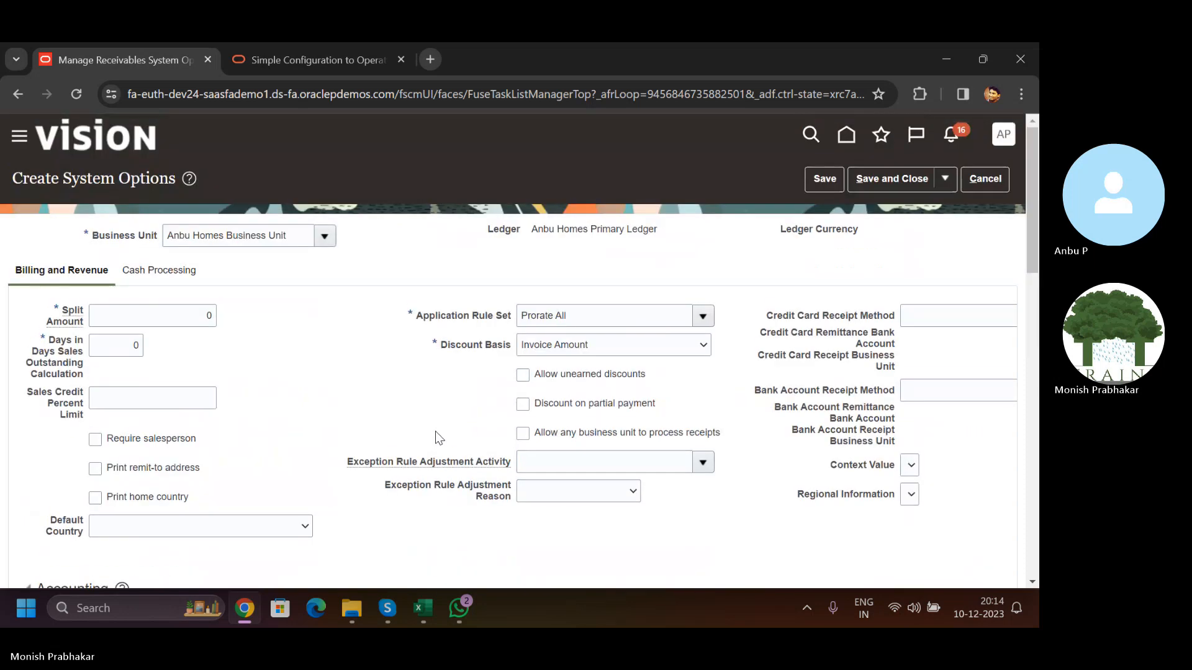
{"action": "scroll", "coordinate": [439, 437], "scroll_direction": "down", "scroll_amount": 15}
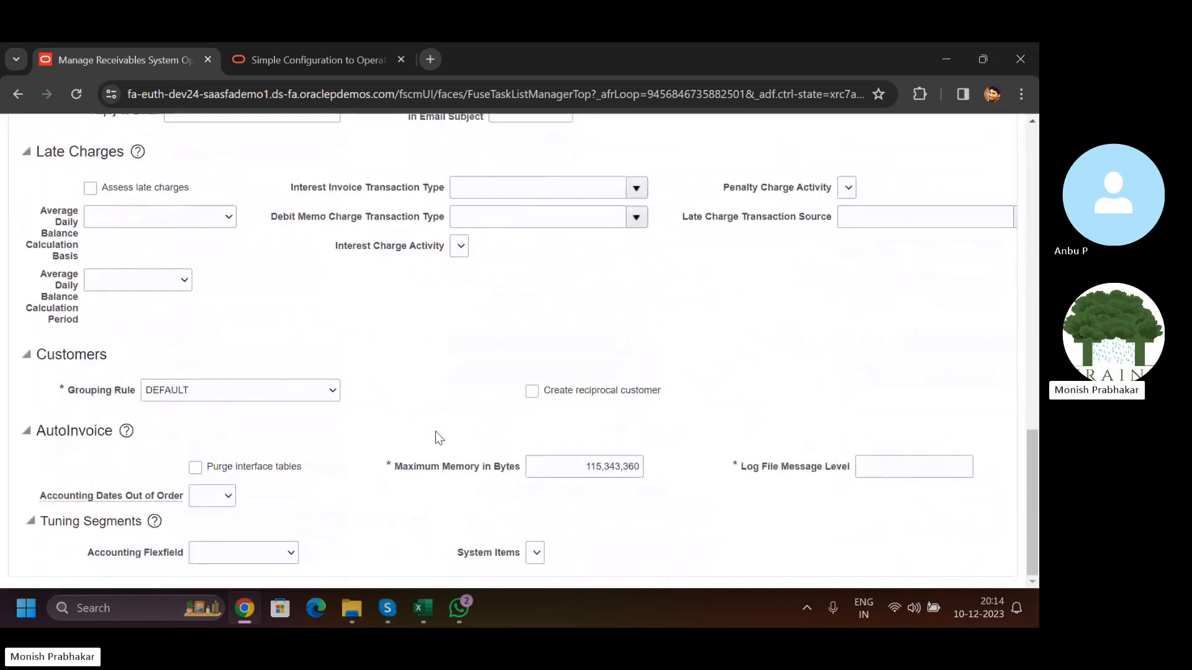
{"action": "scroll", "coordinate": [322, 442], "scroll_direction": "up", "scroll_amount": 15}
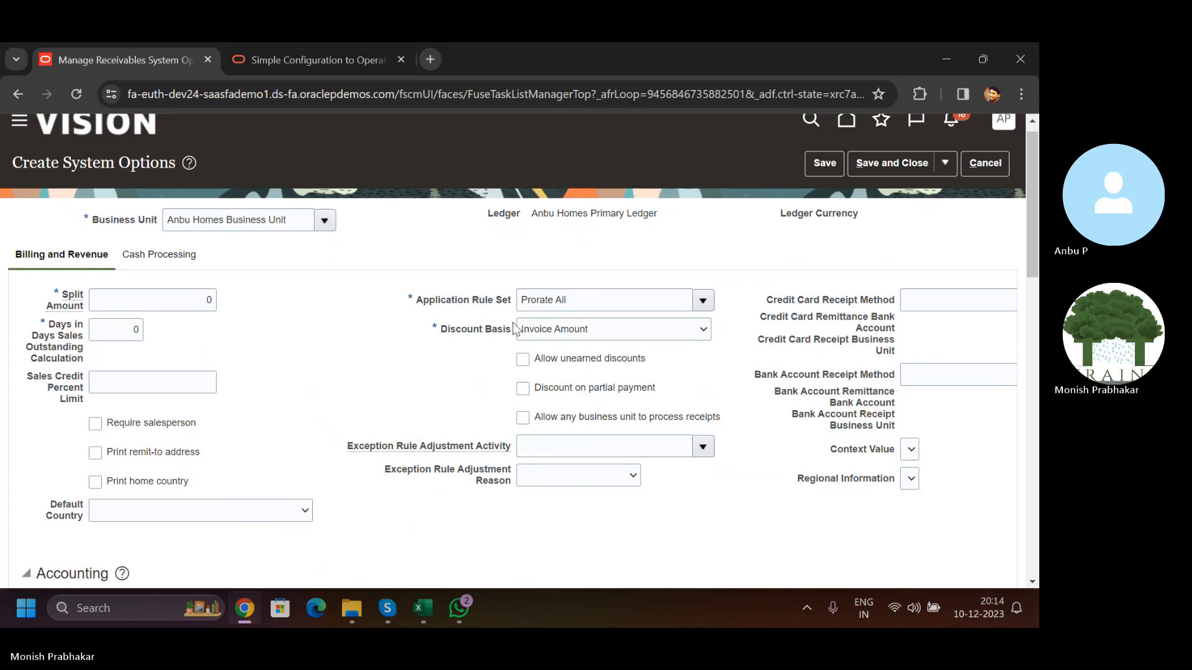
{"action": "left_click", "coordinate": [818, 159]}
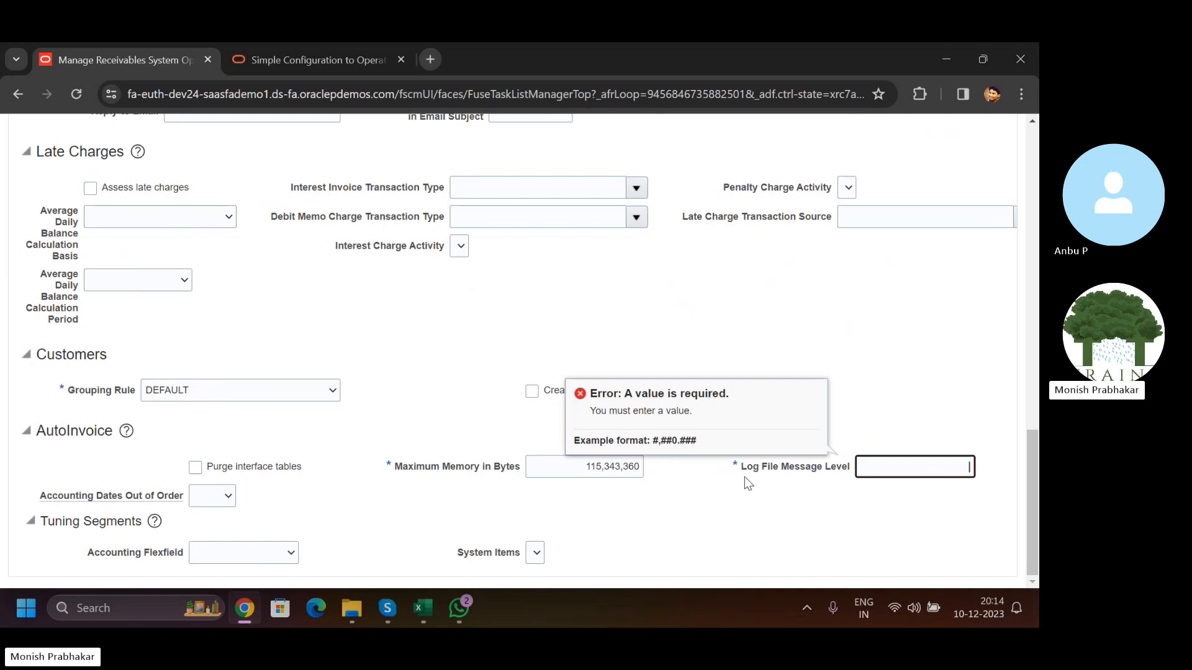
- Point out the required Log File Message Level field and open the AutoInvoice Log File Message Levels help article
{"action": "left_click_drag", "start_coordinate": [744, 477], "coordinate": [850, 470]}
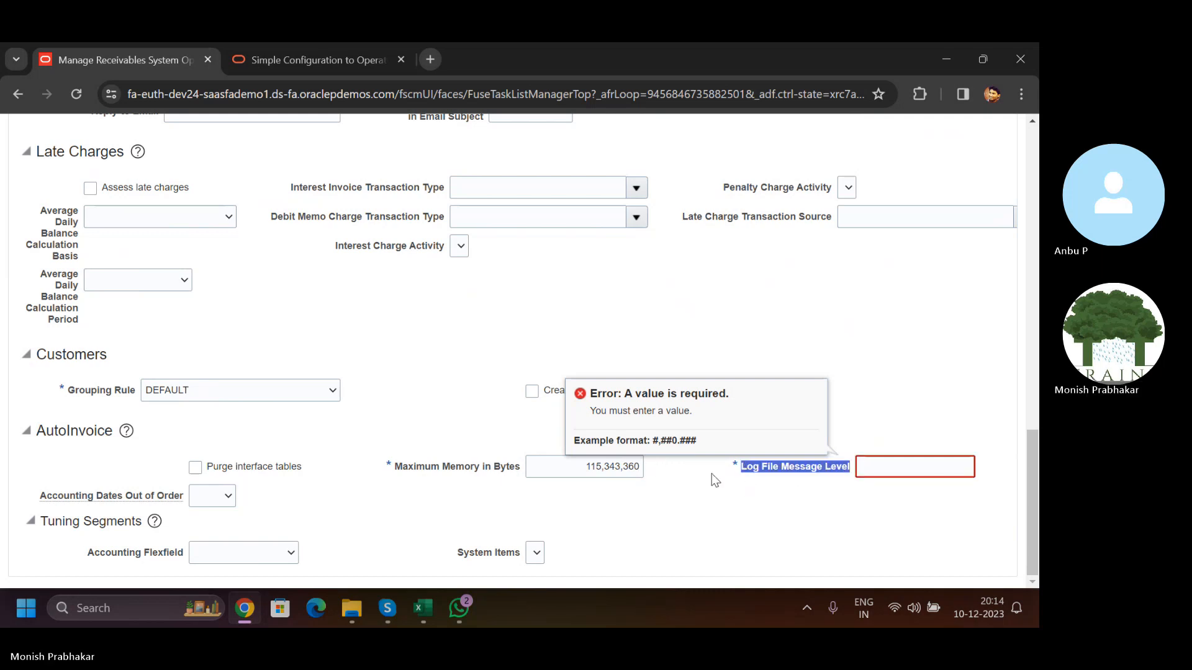
{"action": "left_click", "coordinate": [126, 431]}
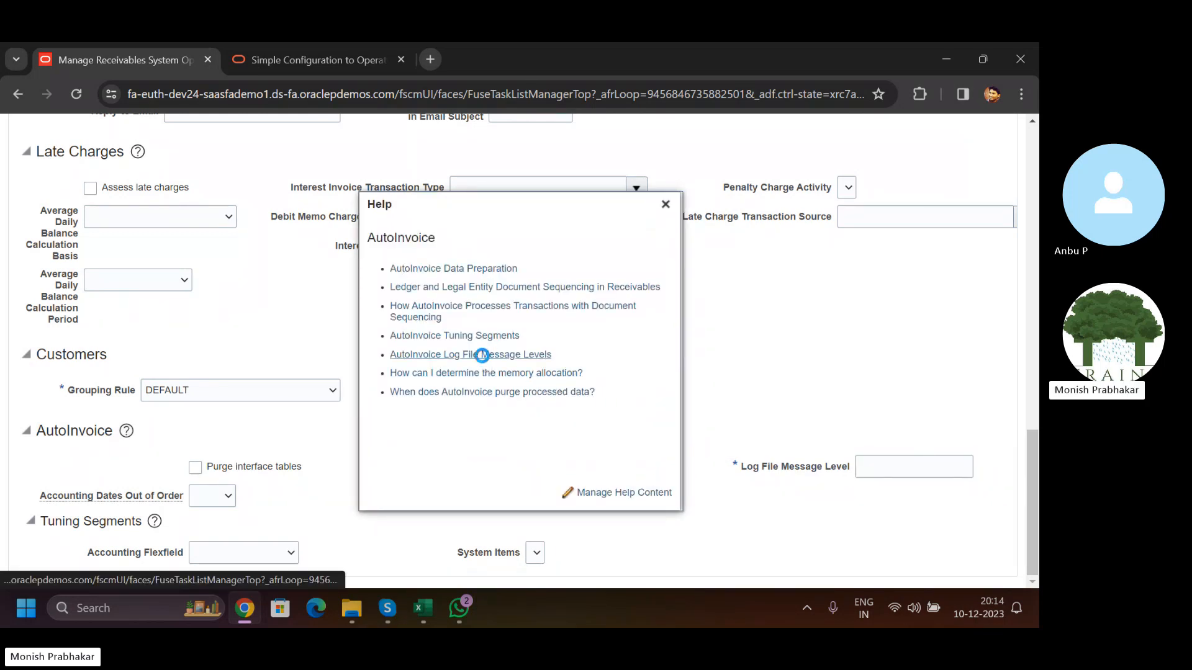
{"action": "left_click", "coordinate": [484, 356]}
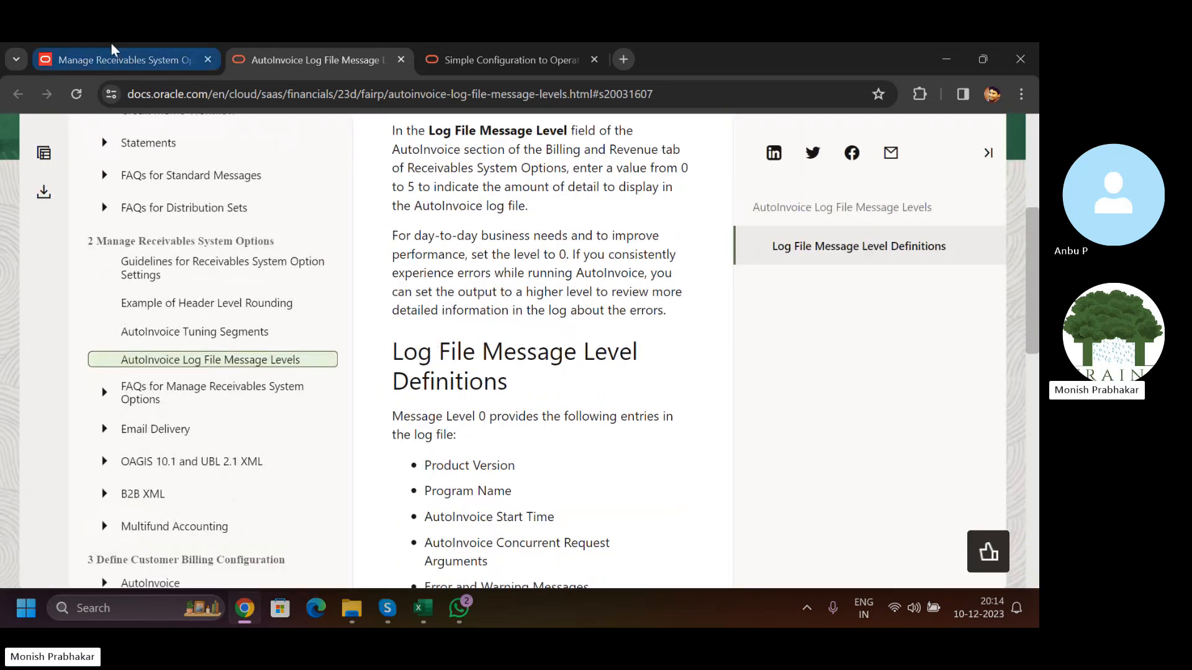
- Return to the system options page, set Log File Message Level to 0 and close the AutoInvoice help
{"action": "left_click", "coordinate": [117, 59]}
{"action": "left_click", "coordinate": [895, 470]}
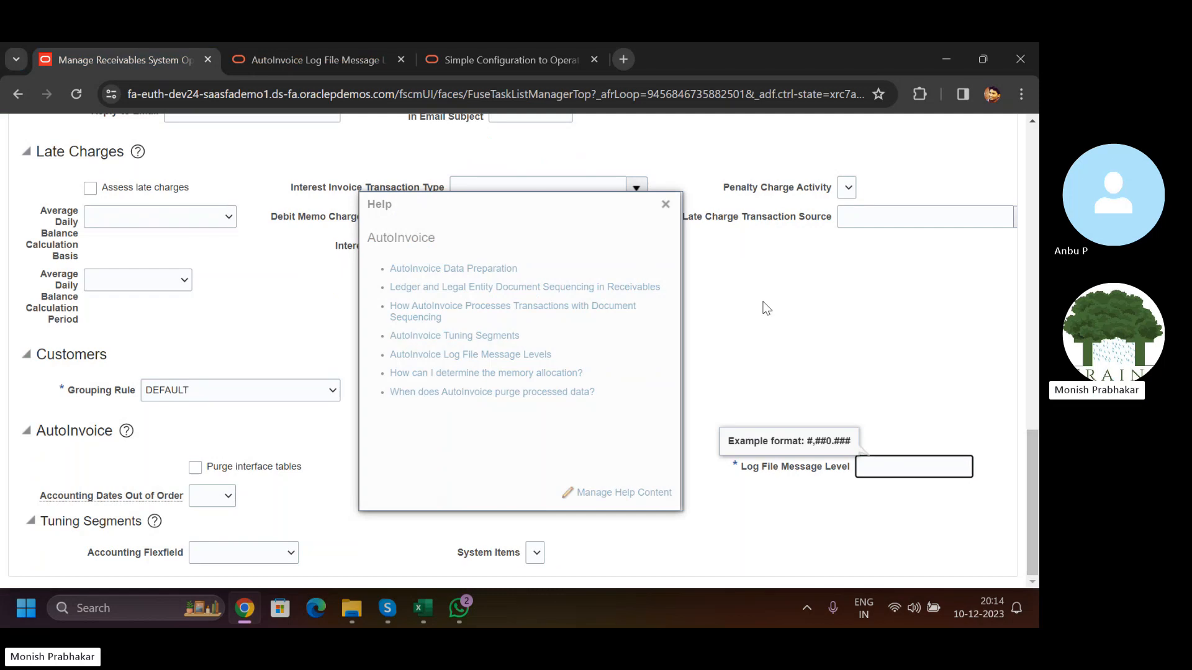
{"action": "left_click", "coordinate": [795, 322]}
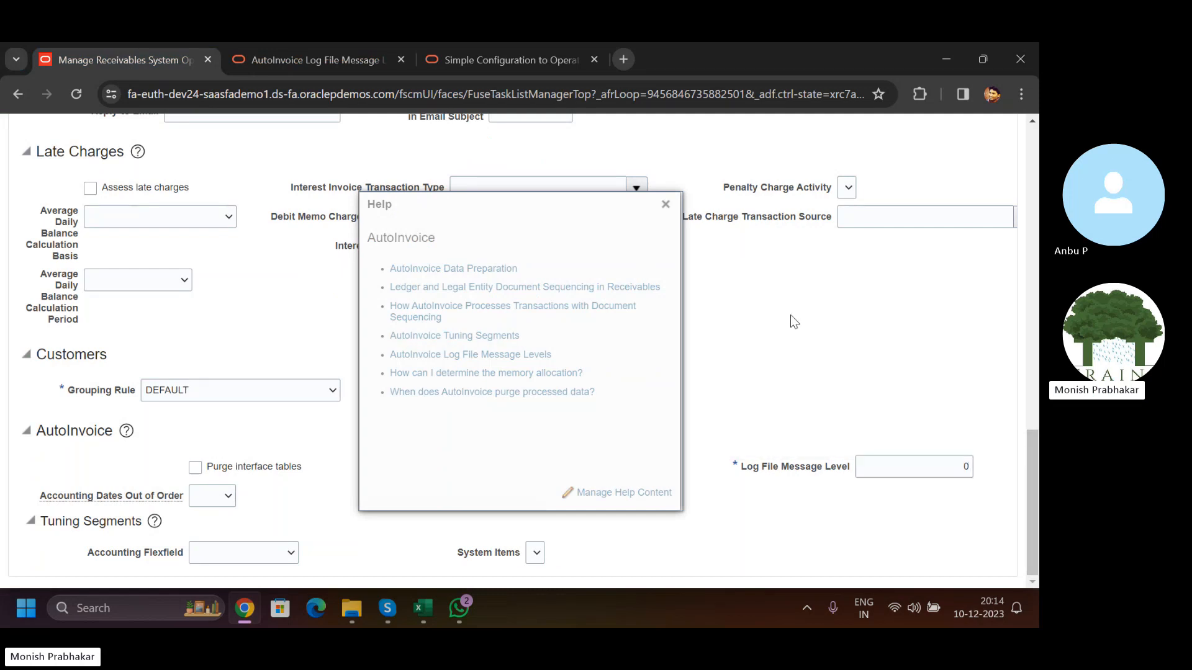
{"action": "left_click", "coordinate": [665, 205]}
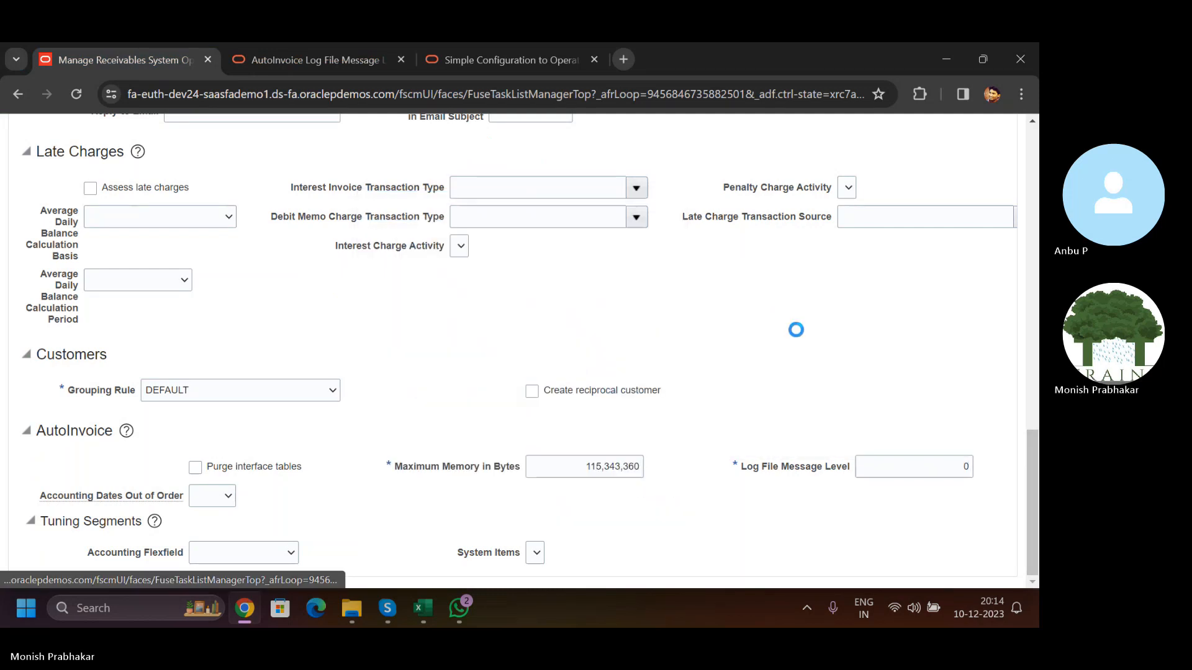
- Try to save the system options again and dismiss the message
{"action": "scroll", "coordinate": [801, 332], "scroll_direction": "up", "scroll_amount": 15}
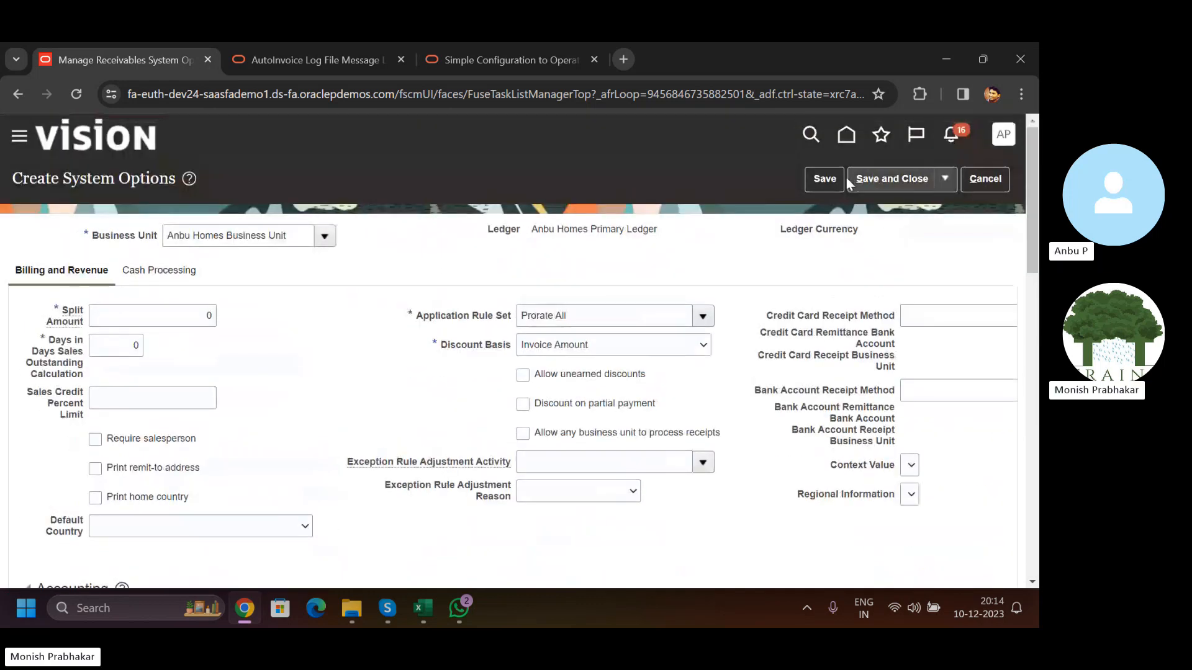
{"action": "left_click", "coordinate": [832, 178]}
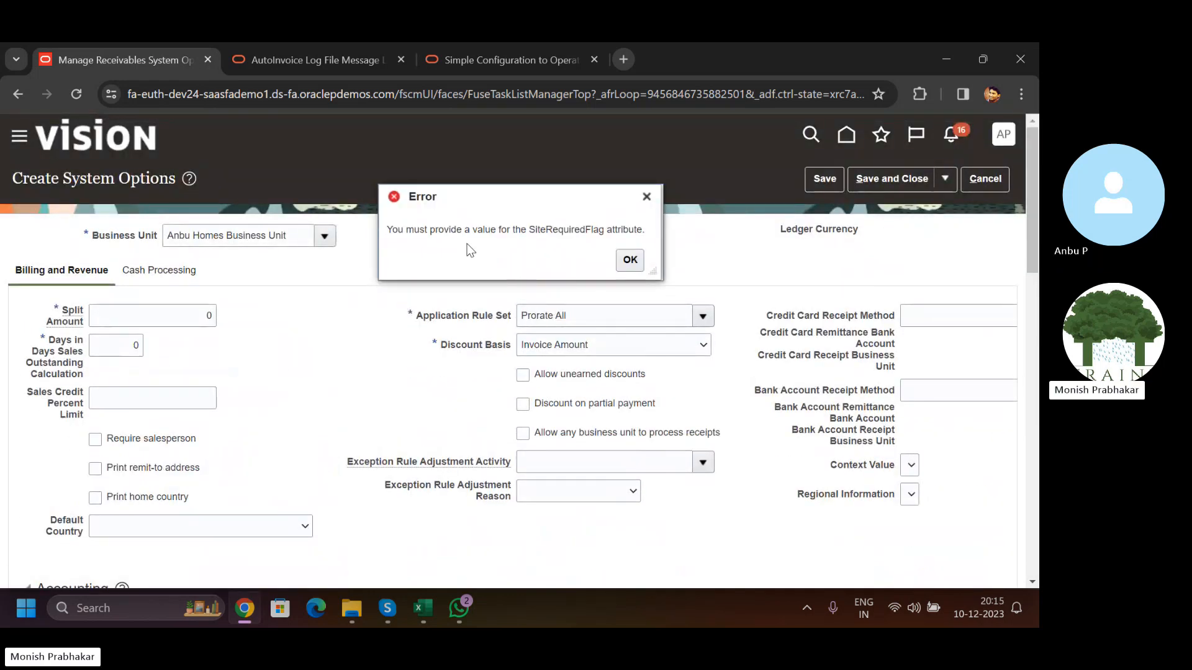
{"action": "left_click", "coordinate": [630, 261]}
- Reselect DEFAULT as the Grouping Rule and toggle Create reciprocal customer on and back off
{"action": "scroll", "coordinate": [679, 537], "scroll_direction": "down", "scroll_amount": 12}
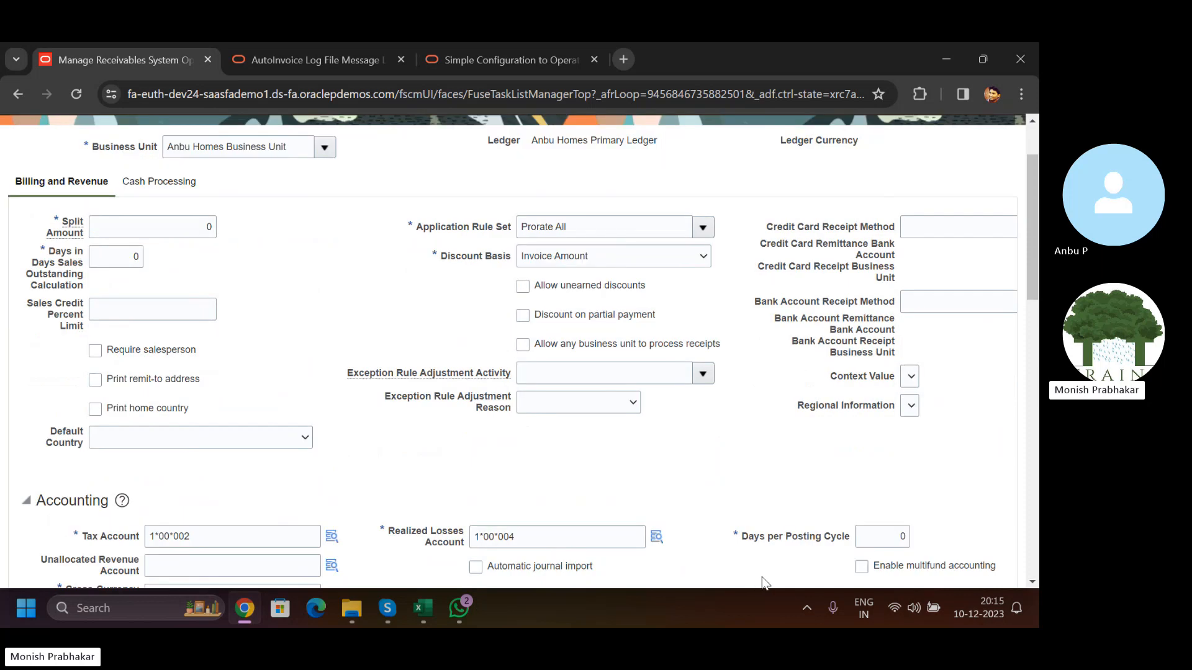
{"action": "scroll", "coordinate": [679, 537], "scroll_direction": "down", "scroll_amount": 4}
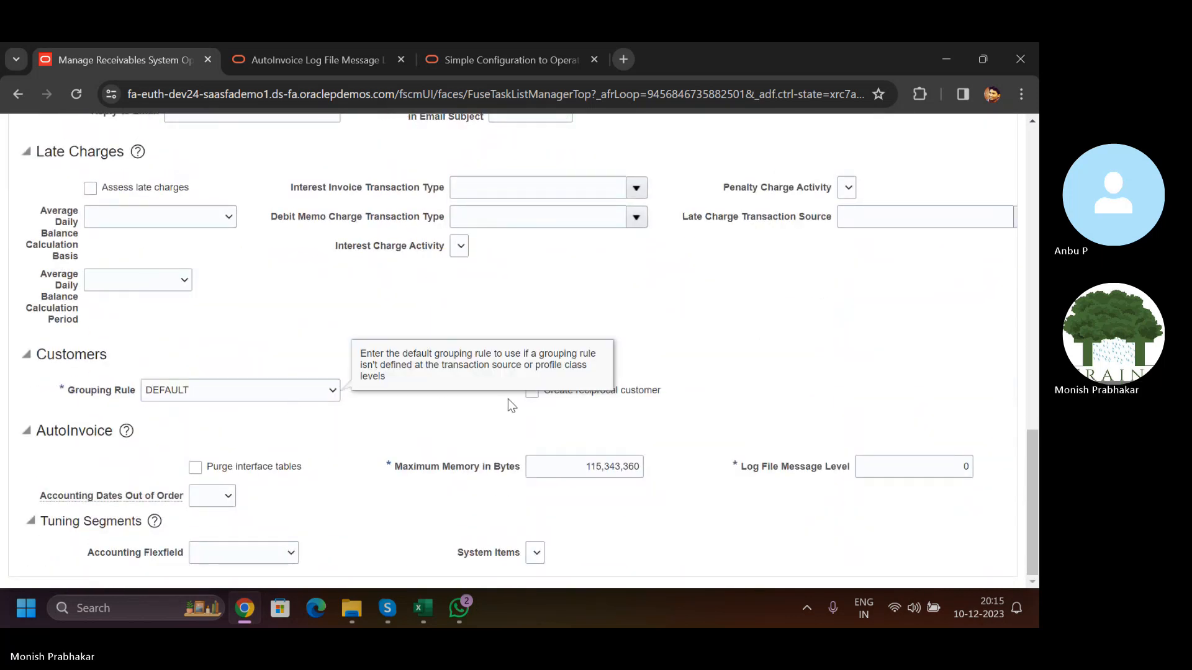
{"action": "left_click", "coordinate": [286, 390]}
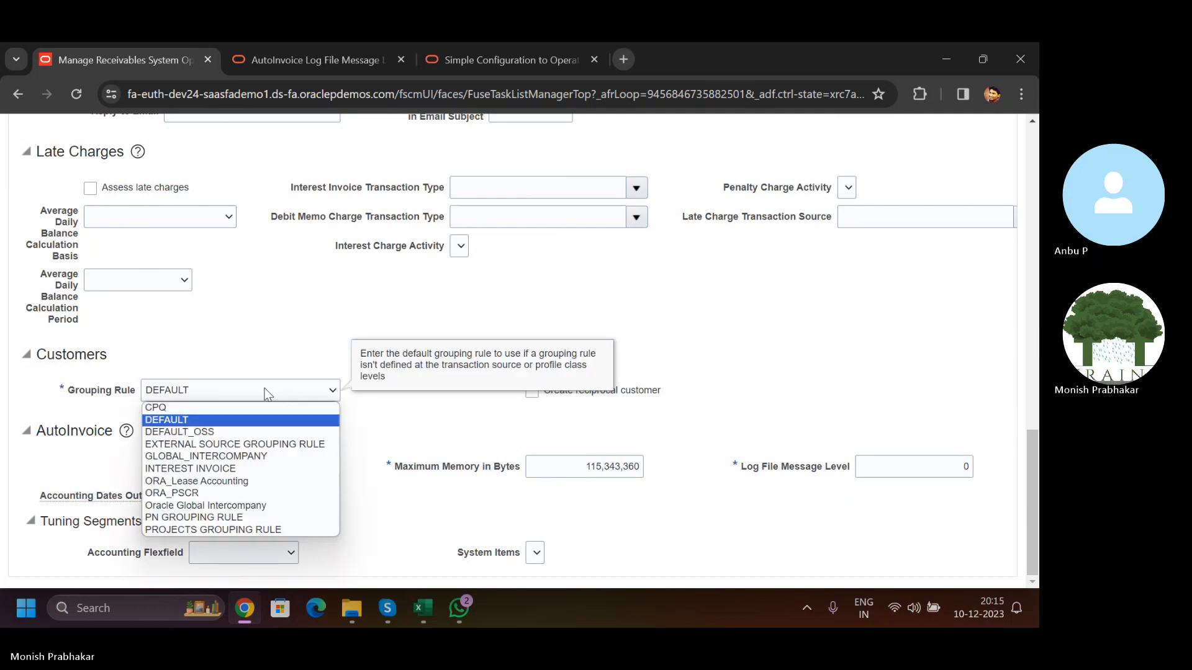
{"action": "left_click", "coordinate": [262, 421]}
{"action": "left_click", "coordinate": [398, 433]}
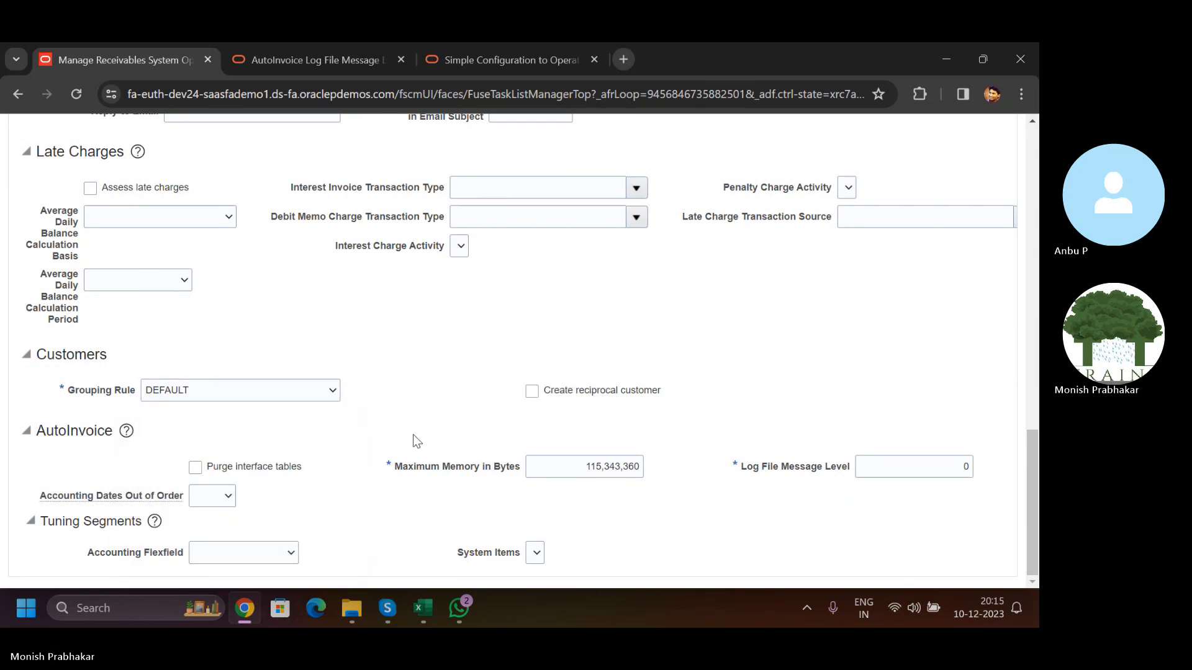
{"action": "double_click", "coordinate": [533, 393]}
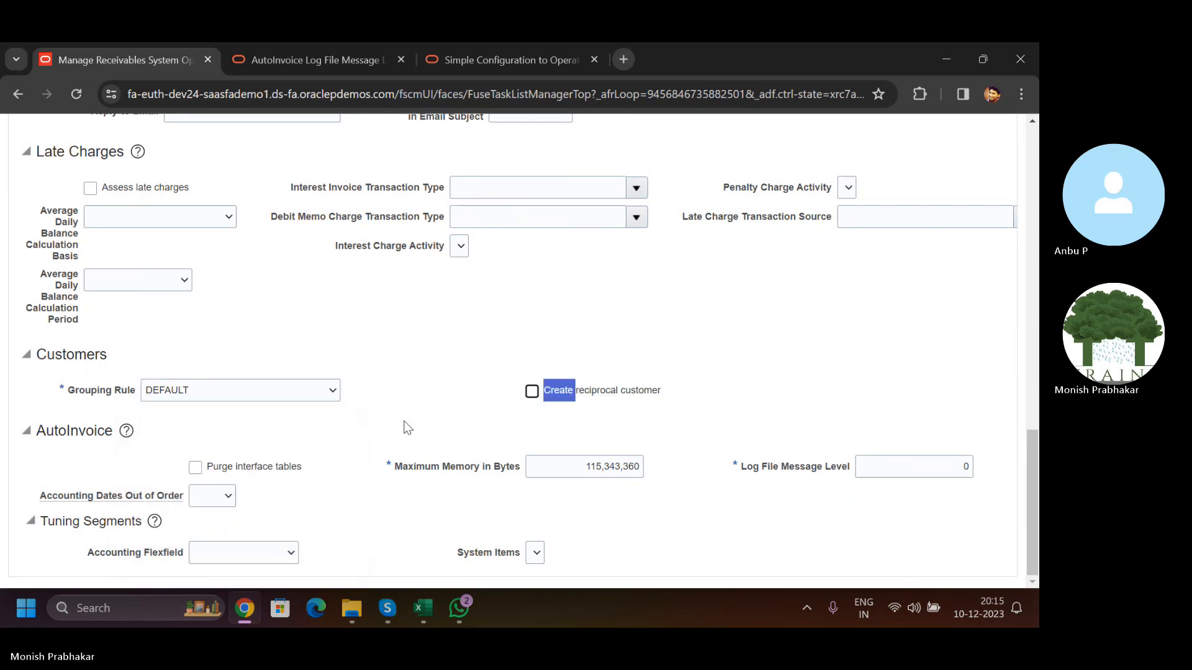
- Enable Allow transaction deletion in the Transactions section
{"action": "scroll", "coordinate": [407, 429], "scroll_direction": "up", "scroll_amount": 5}
{"action": "scroll", "coordinate": [407, 428], "scroll_direction": "down", "scroll_amount": 5}
{"action": "scroll", "coordinate": [567, 496], "scroll_direction": "up", "scroll_amount": 15}
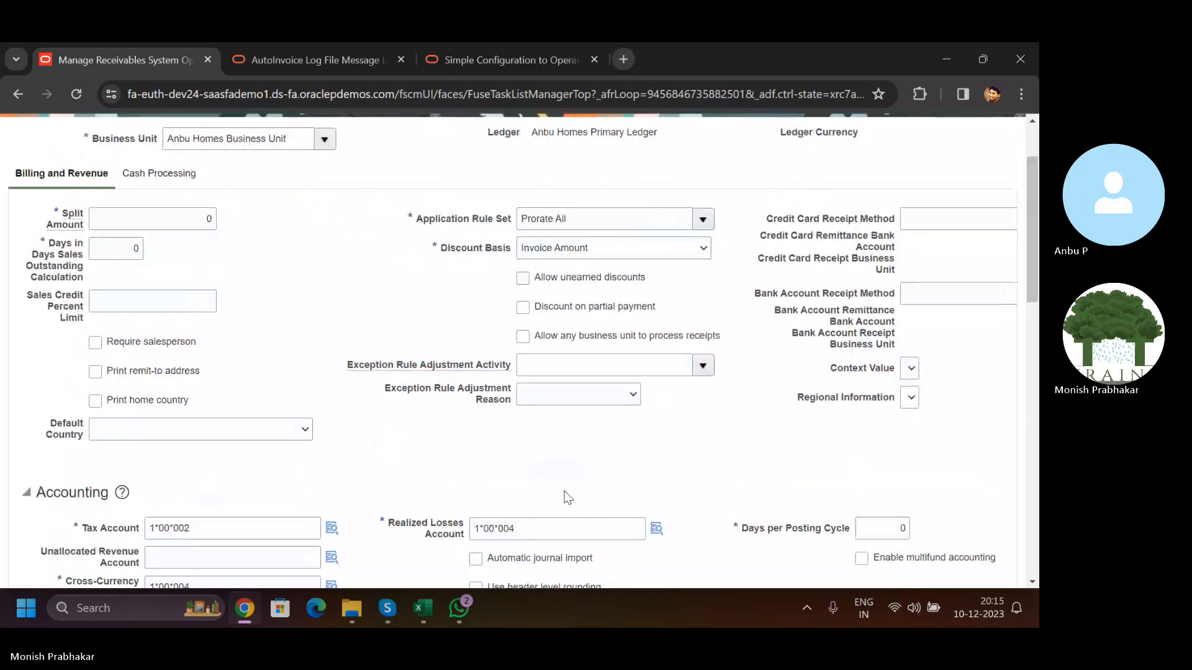
{"action": "scroll", "coordinate": [566, 496], "scroll_direction": "down", "scroll_amount": 5}
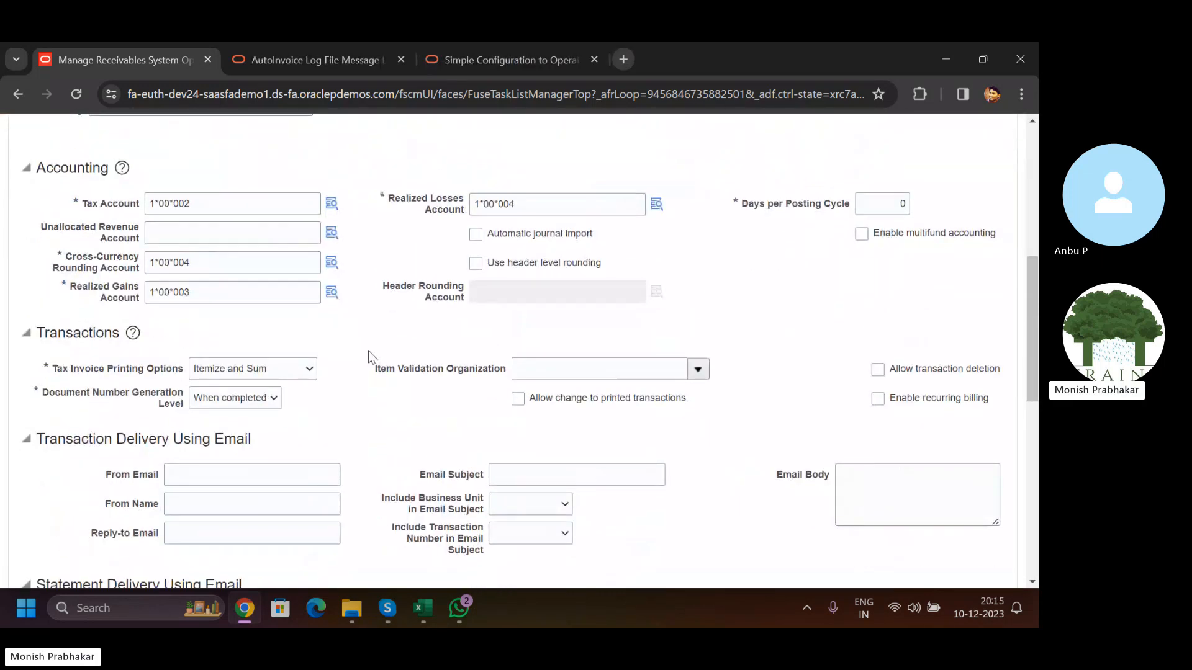
{"action": "scroll", "coordinate": [365, 406], "scroll_direction": "down", "scroll_amount": 5}
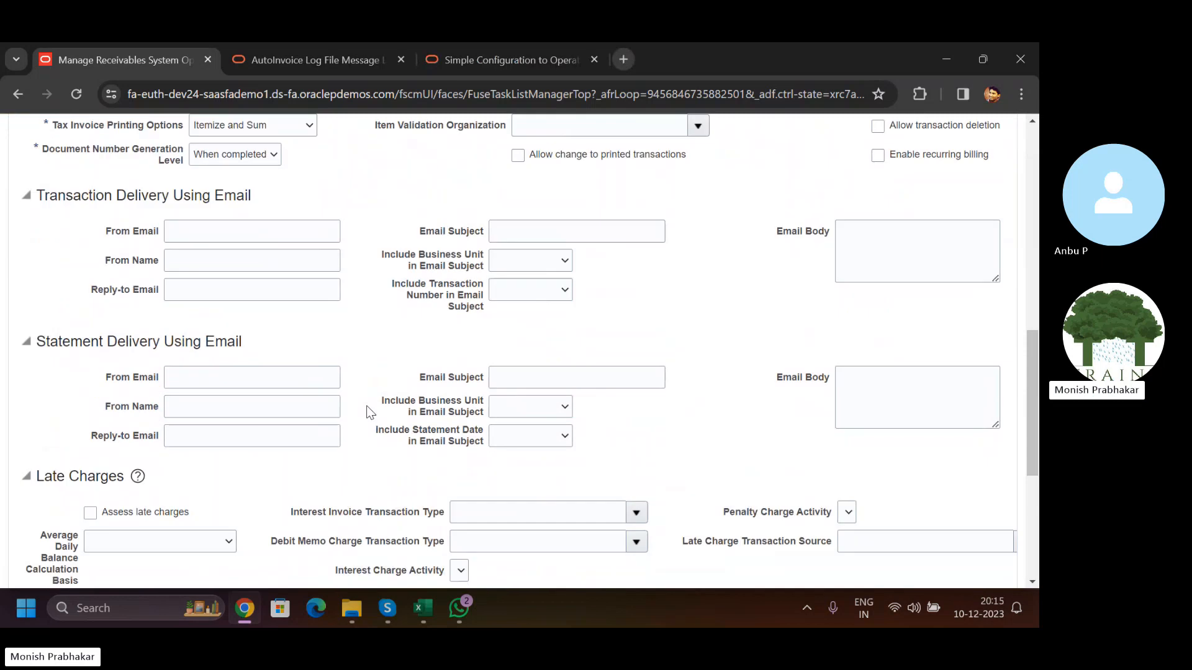
{"action": "scroll", "coordinate": [367, 405], "scroll_direction": "up", "scroll_amount": 4}
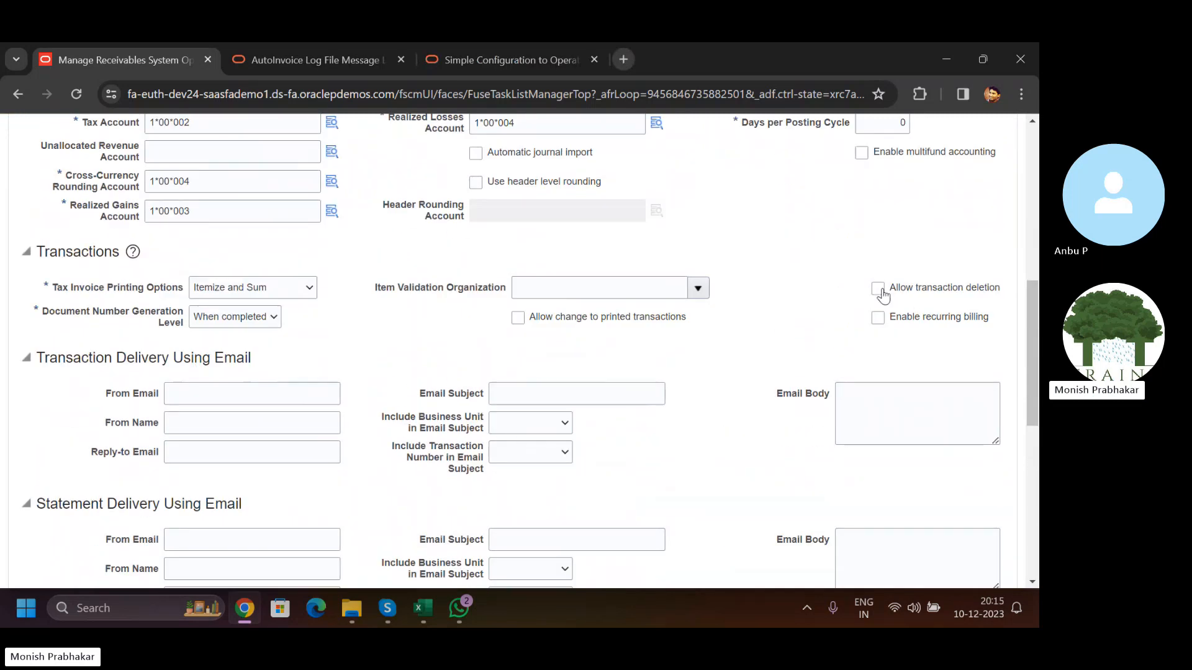
{"action": "left_click_drag", "start_coordinate": [894, 291], "coordinate": [1018, 294]}
{"action": "left_click", "coordinate": [916, 291]}
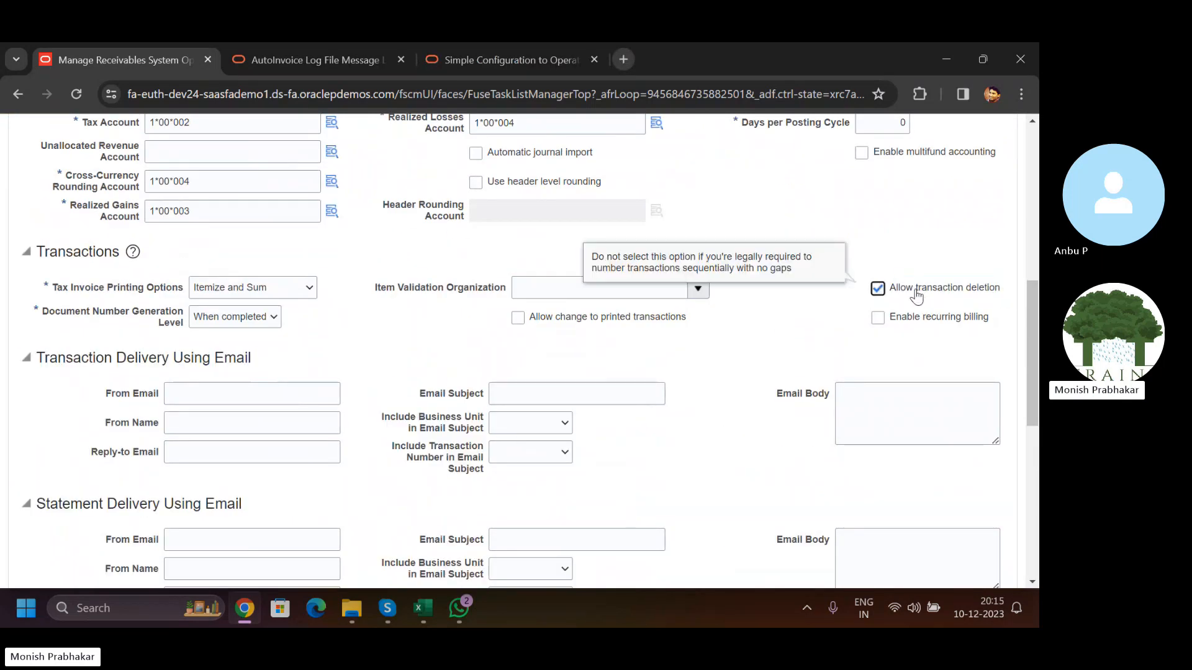
- Turn off Allow transaction deletion in the Transactions section of the system options
{"action": "double_click", "coordinate": [878, 290]}
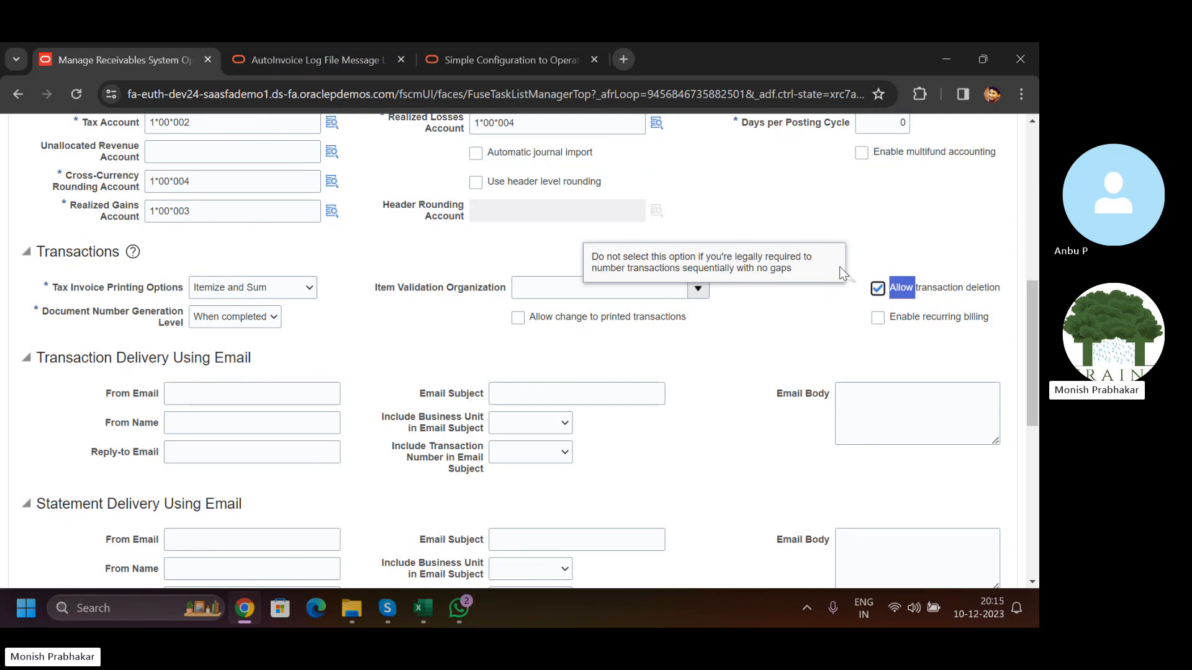
{"action": "left_click", "coordinate": [878, 291]}
{"action": "left_click_drag", "start_coordinate": [897, 293], "coordinate": [710, 246]}
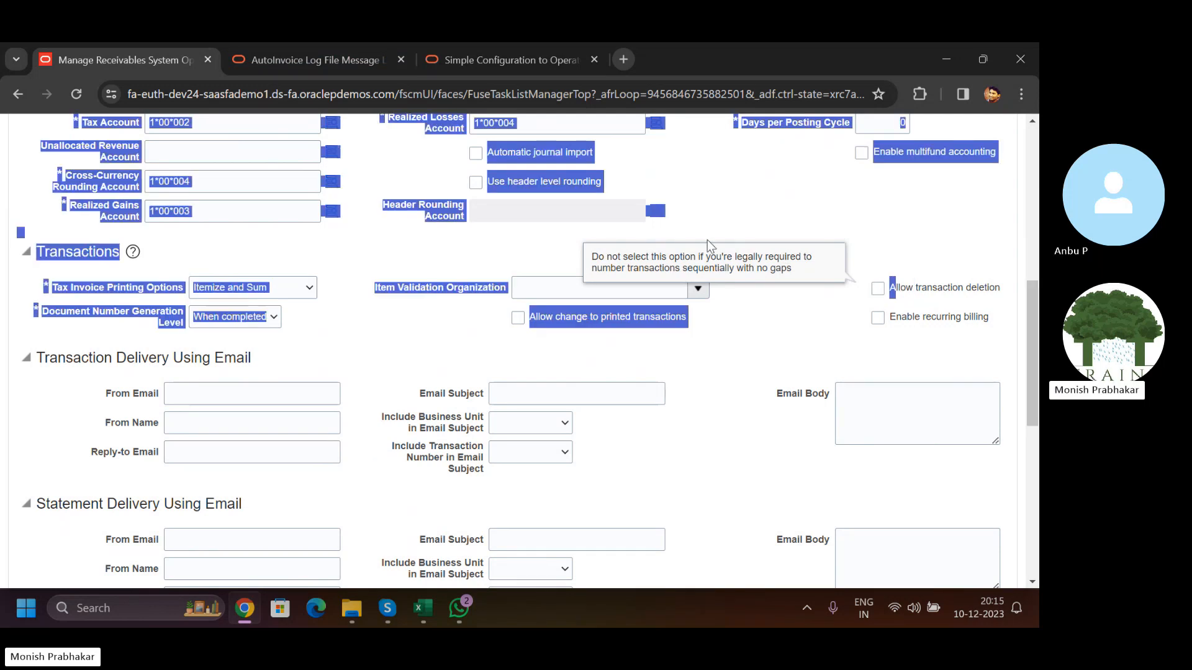
{"action": "left_click", "coordinate": [736, 223]}
- Try to save the system options with transaction deletion turned off and dismiss the message
{"action": "scroll", "coordinate": [736, 223], "scroll_direction": "up", "scroll_amount": 10}
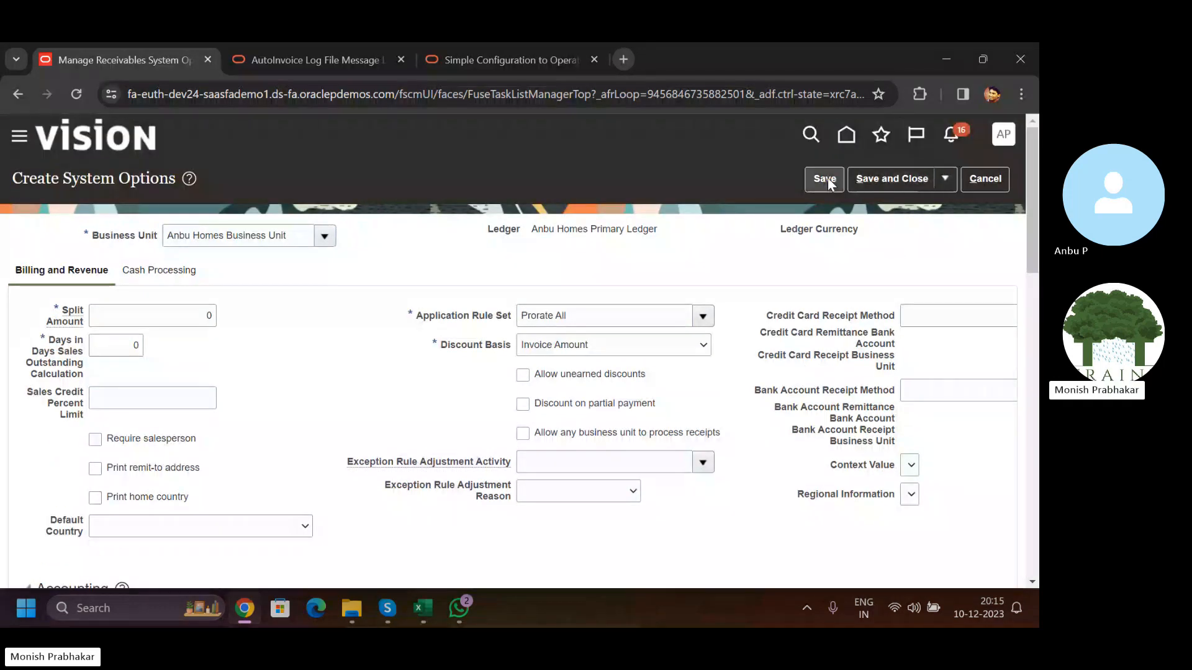
{"action": "left_click", "coordinate": [825, 178]}
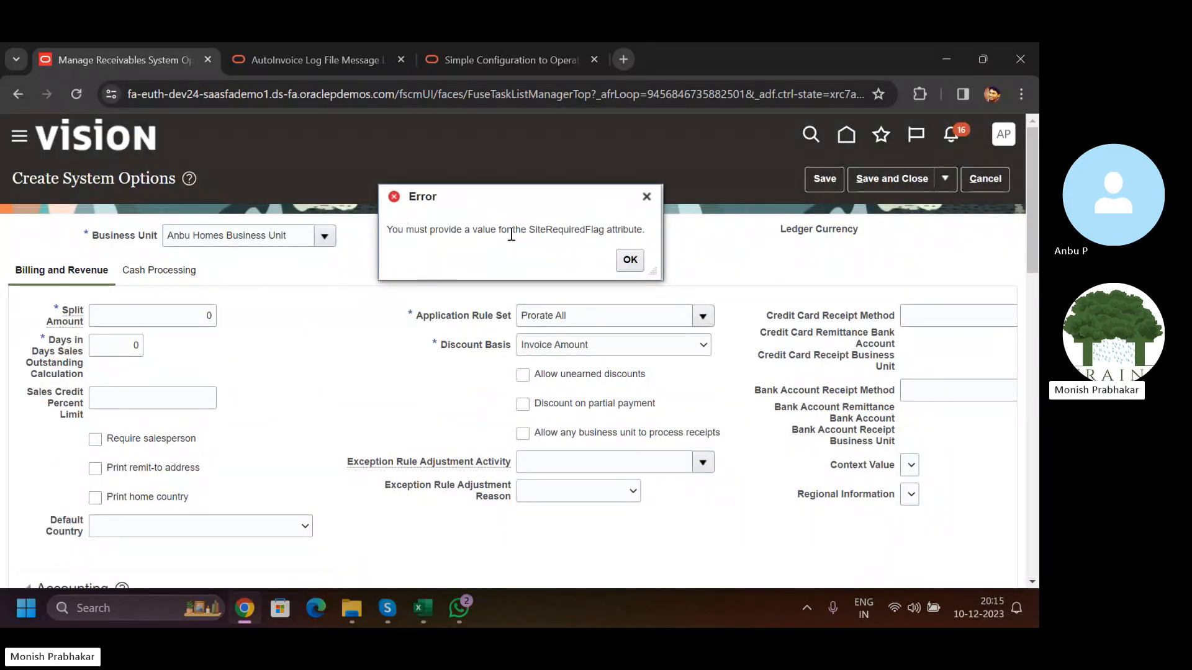
{"action": "left_click", "coordinate": [630, 259]}
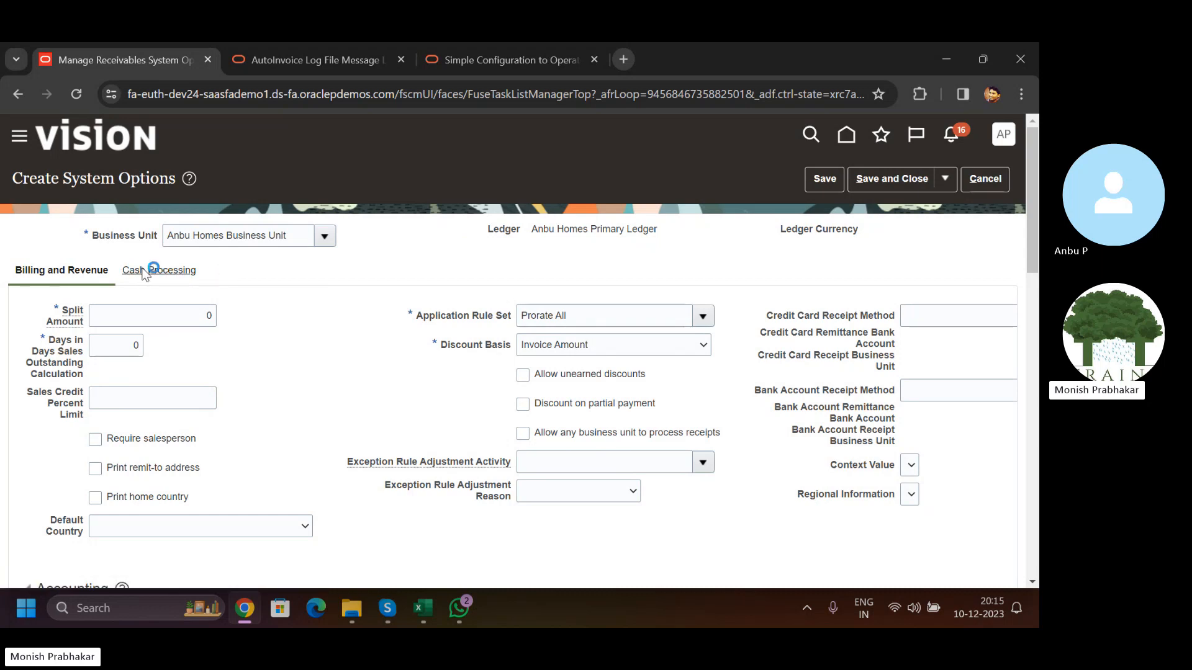
- Review the required fields of the Cash Processing options and try to return to Billing and Revenue, dismissing the message
{"action": "left_click", "coordinate": [180, 281]}
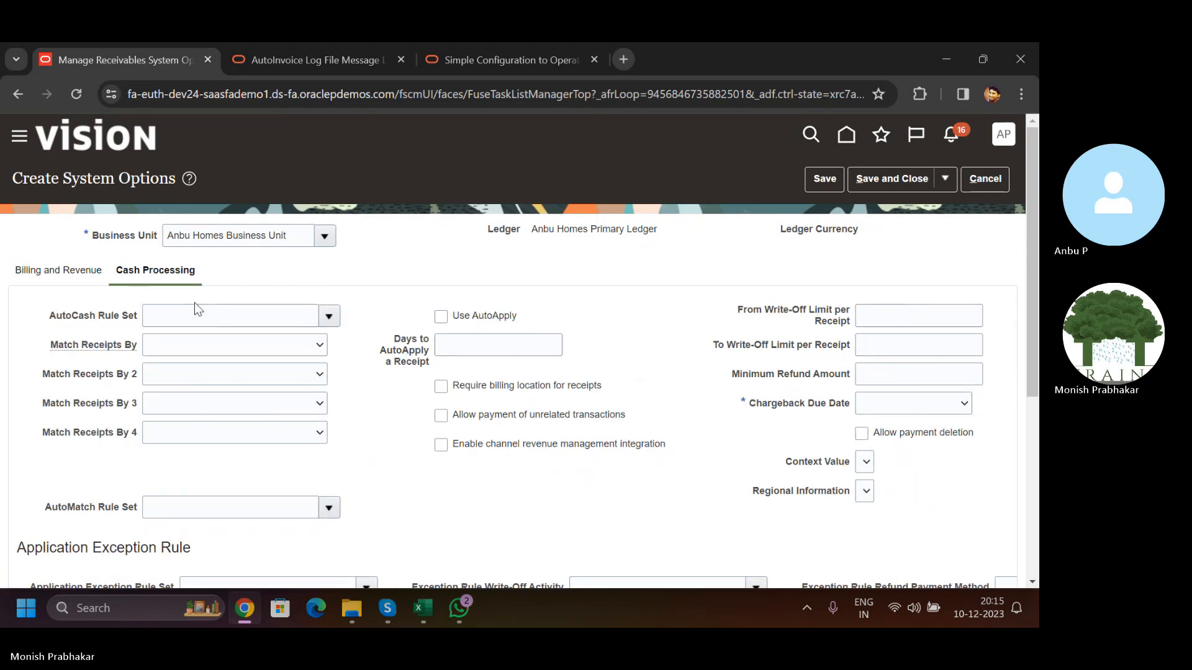
{"action": "left_click", "coordinate": [938, 404]}
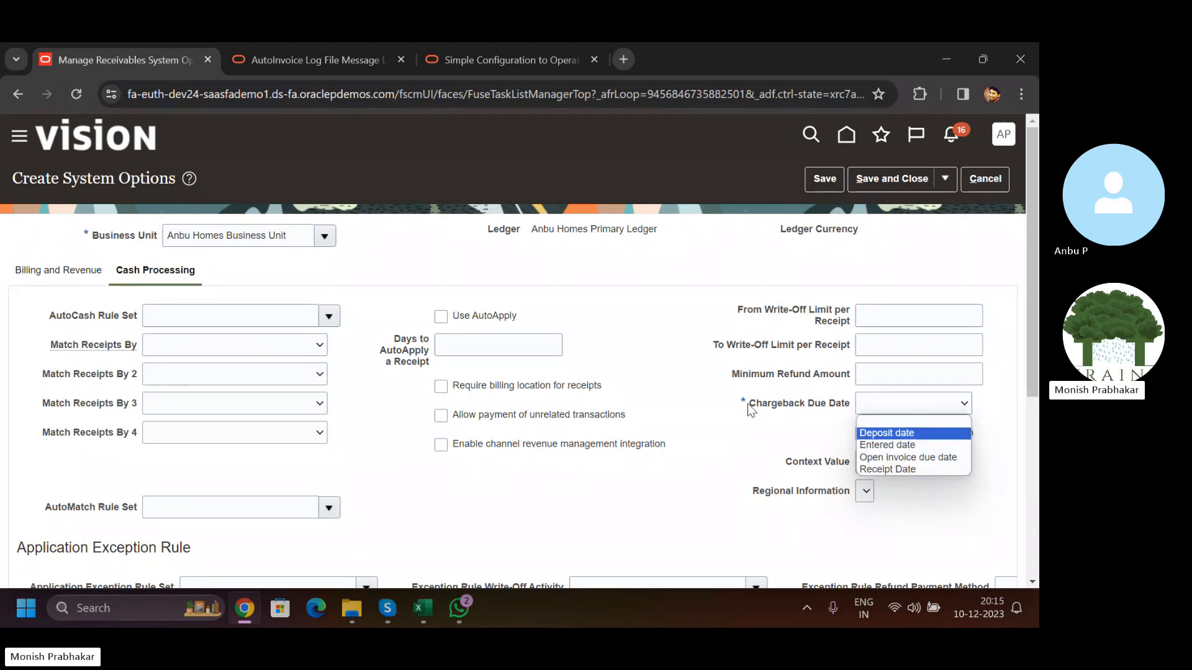
{"action": "left_click_drag", "start_coordinate": [747, 404], "coordinate": [851, 404]}
{"action": "scroll", "coordinate": [349, 452], "scroll_direction": "down", "scroll_amount": 5}
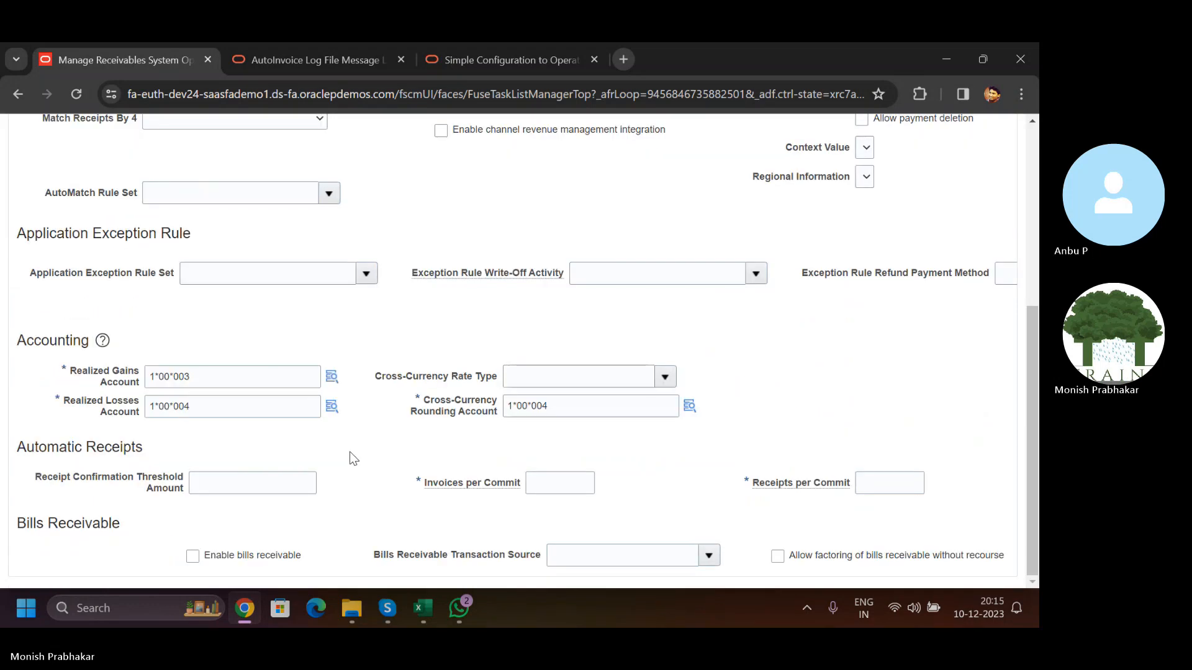
{"action": "scroll", "coordinate": [184, 437], "scroll_direction": "up", "scroll_amount": 5}
{"action": "left_click", "coordinate": [66, 274]}
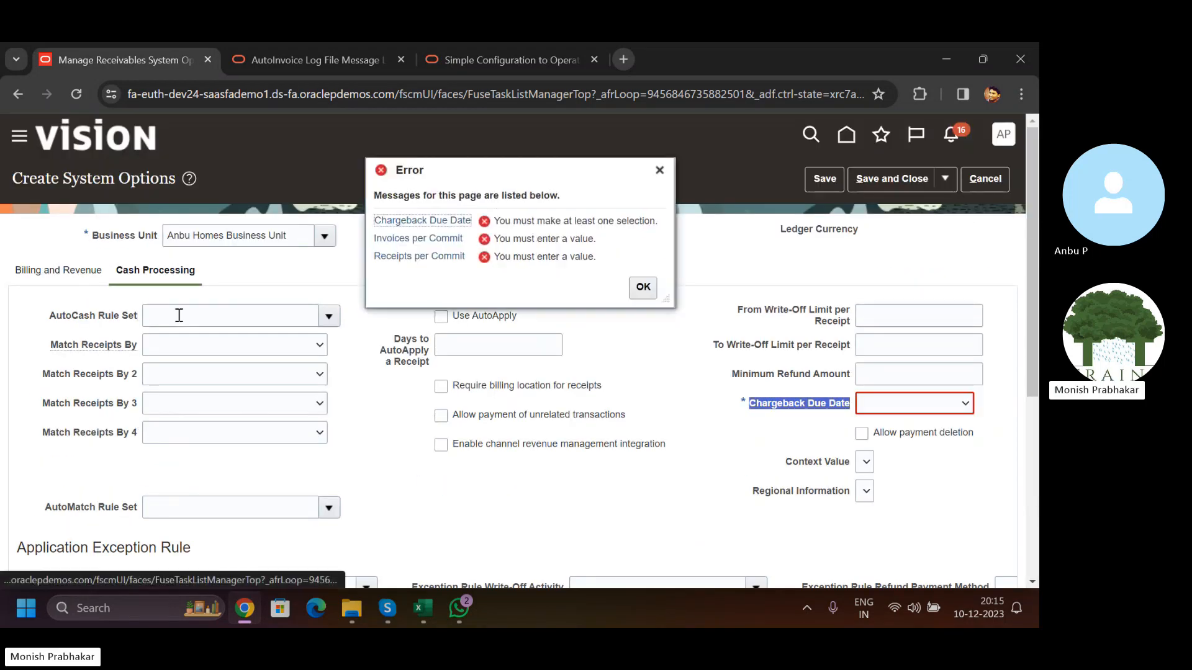
{"action": "left_click", "coordinate": [643, 286]}
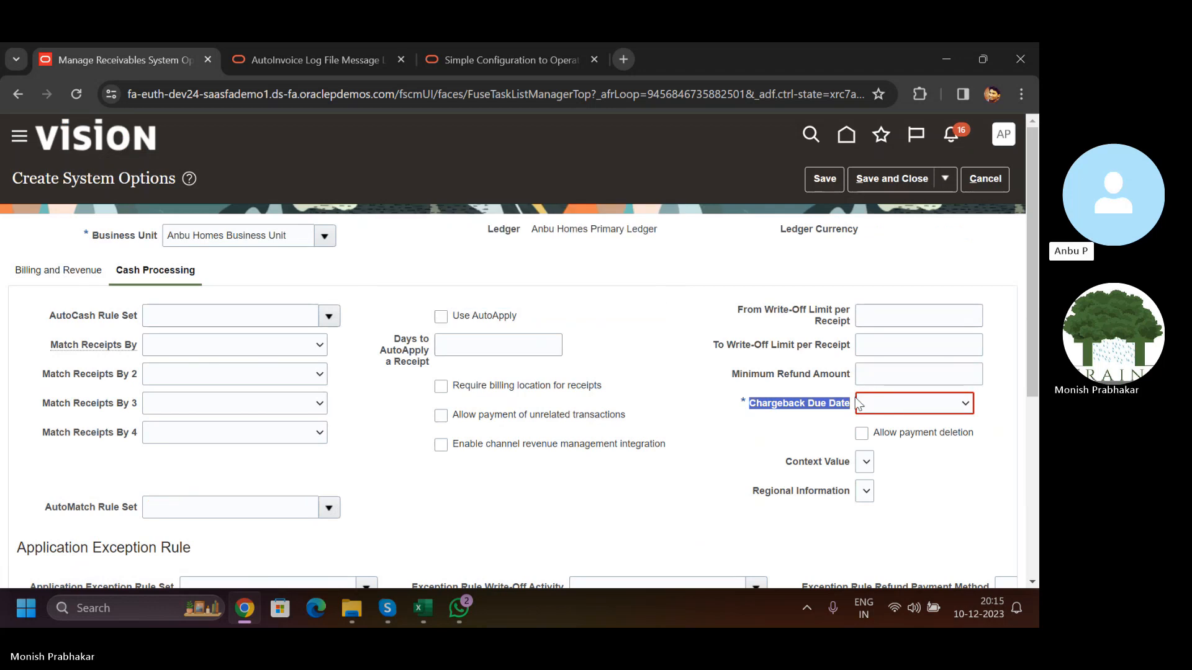
- Open the list of Chargeback Due Date choices in the Cash Processing options
{"action": "left_click", "coordinate": [752, 405]}
{"action": "left_click_drag", "start_coordinate": [749, 403], "coordinate": [847, 406]}
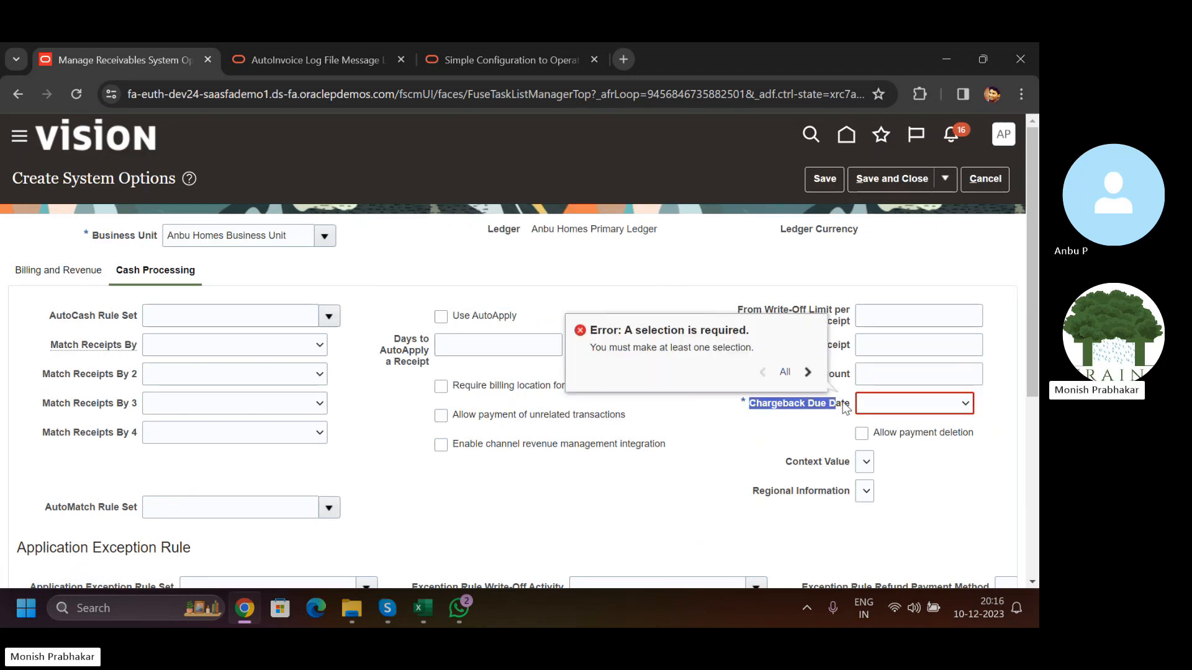
{"action": "left_click", "coordinate": [900, 405]}
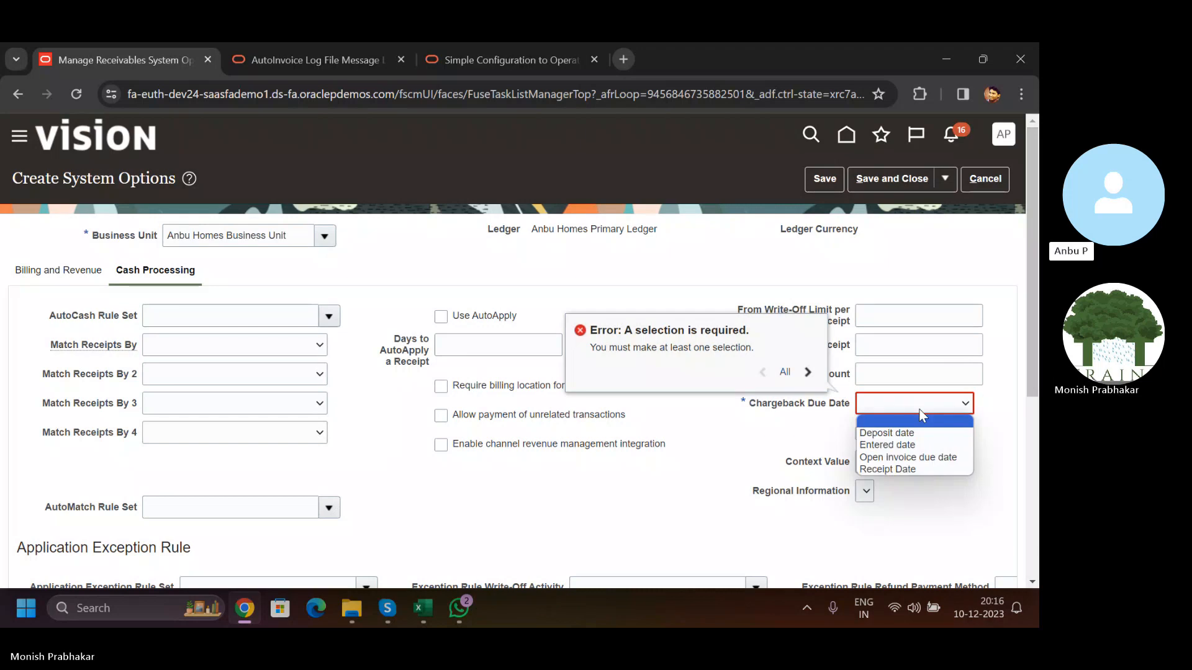
- Switch to the Training Board workbook in Excel and clear the TCS stock rows and the gain labels from the Receivables sheet
{"action": "left_click", "coordinate": [422, 609]}
{"action": "left_click", "coordinate": [333, 417]}
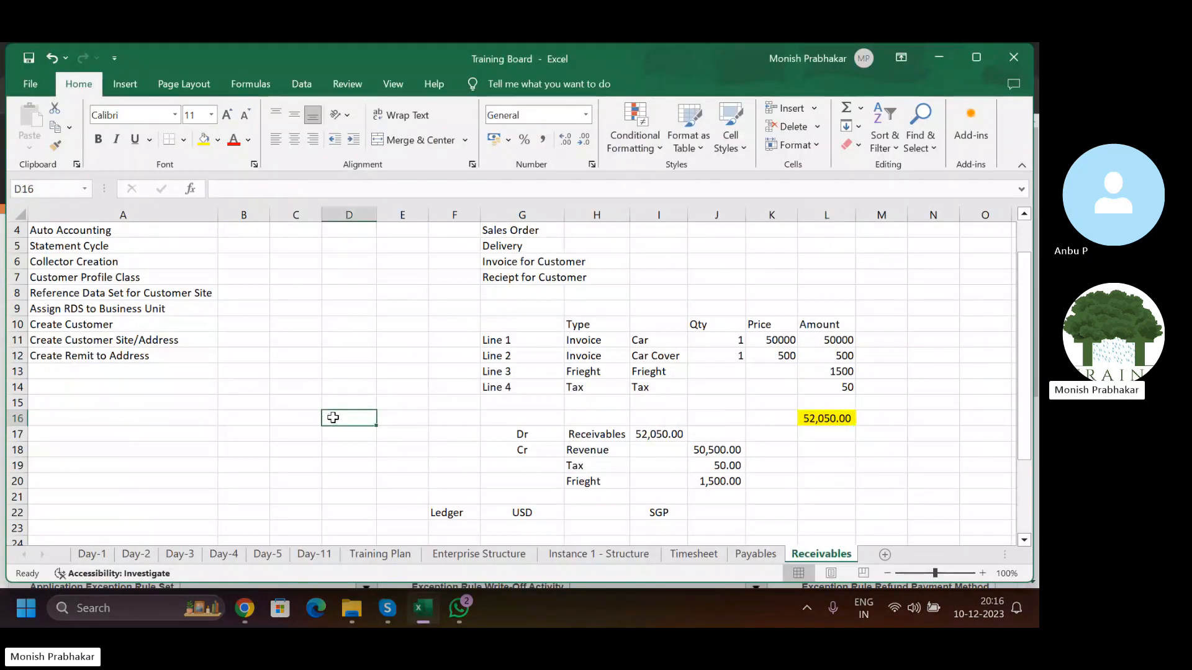
{"action": "scroll", "coordinate": [332, 418], "scroll_direction": "down", "scroll_amount": 6}
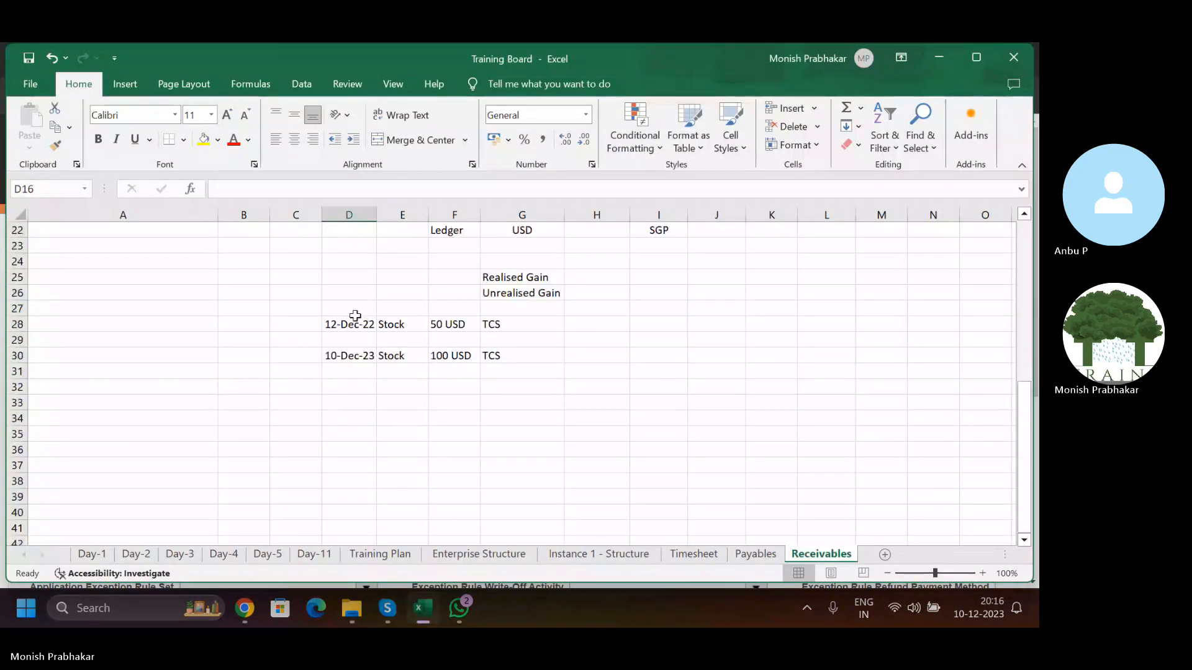
{"action": "left_click_drag", "start_coordinate": [338, 323], "coordinate": [567, 354]}
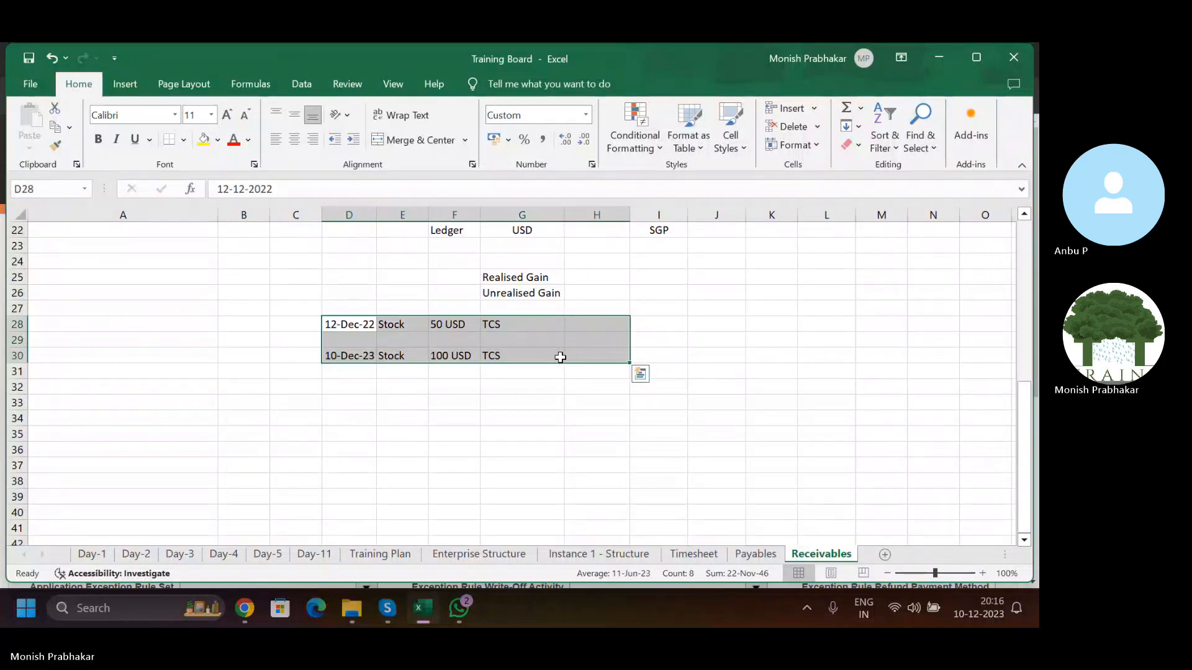
{"action": "key", "text": "Delete"}
{"action": "left_click", "coordinate": [534, 283]}
{"action": "left_click_drag", "start_coordinate": [534, 284], "coordinate": [535, 292]}
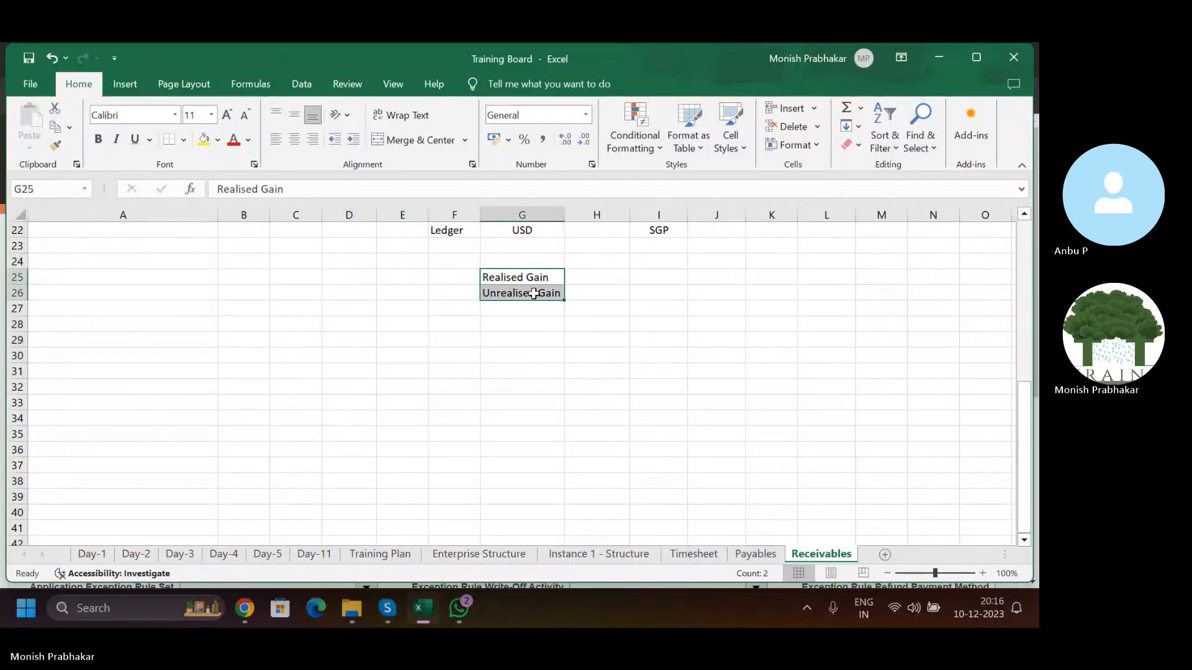
{"action": "key", "text": "Delete"}
- Clear the Ledger, USD and SGP entries from row 22 of the Receivables sheet
{"action": "scroll", "coordinate": [538, 294], "scroll_direction": "up", "scroll_amount": 4}
{"action": "left_click_drag", "start_coordinate": [441, 421], "coordinate": [655, 415]}
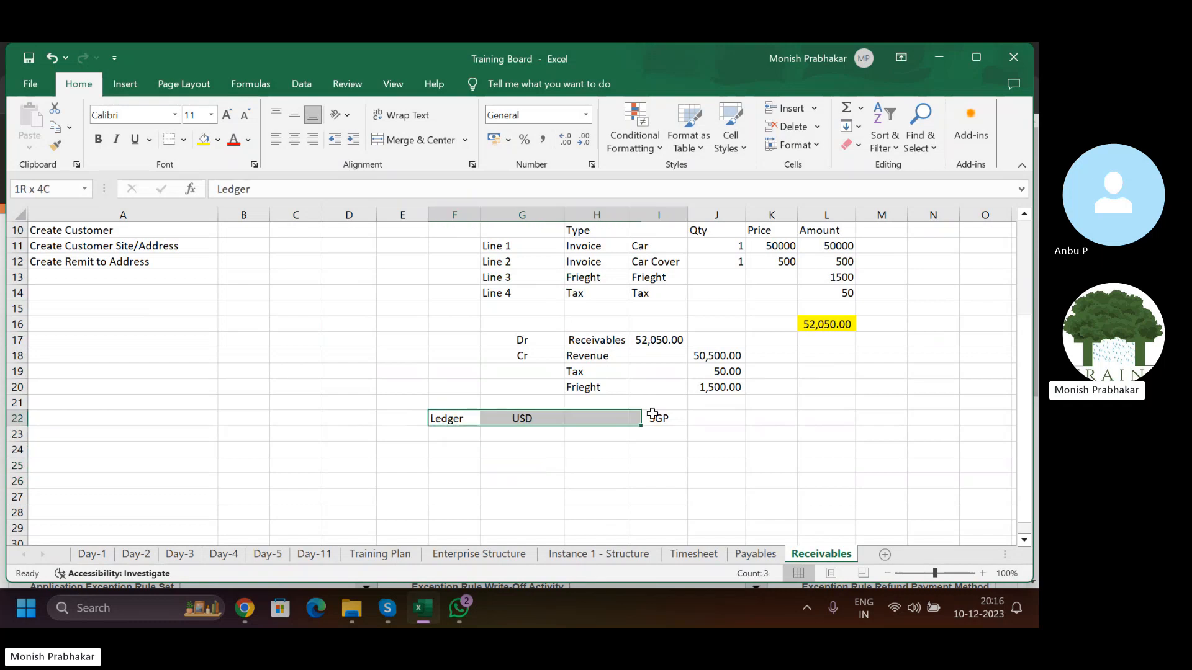
{"action": "key", "text": "Delete"}
{"action": "scroll", "coordinate": [620, 408], "scroll_direction": "down", "scroll_amount": 3}
{"action": "scroll", "coordinate": [527, 338], "scroll_direction": "up", "scroll_amount": 1}
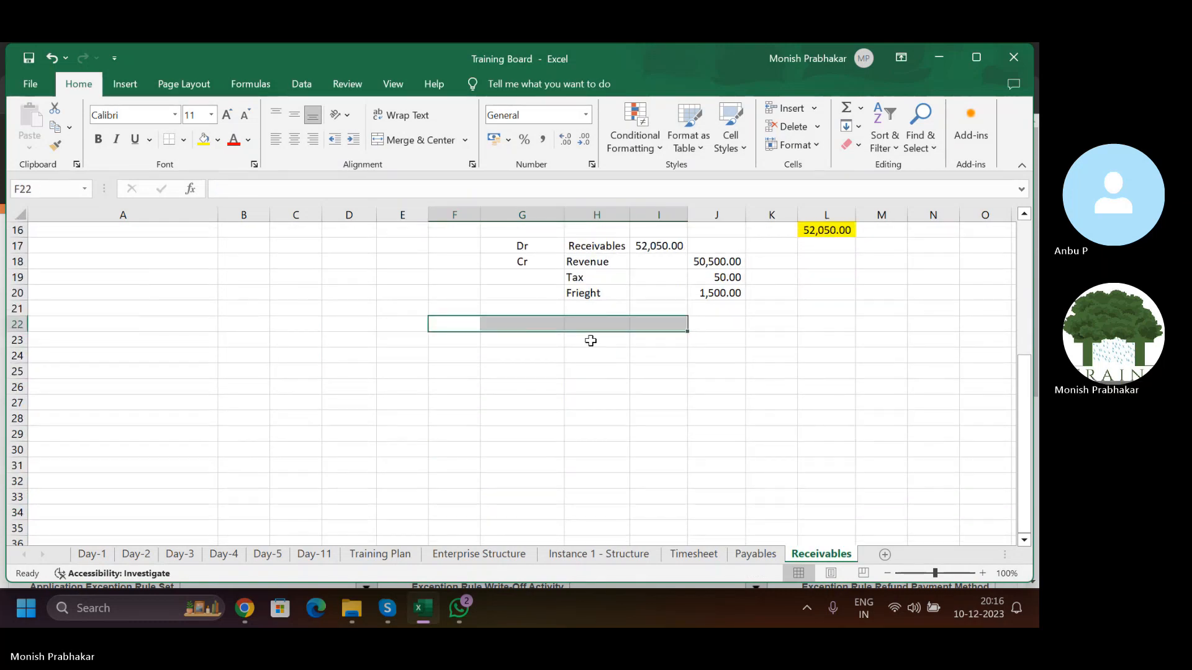
- Enter the heading Chargeback in cell G22
{"action": "left_click", "coordinate": [523, 324]}
{"action": "key", "text": "Caps_Lock"}
{"action": "type", "text": "c"}
{"action": "key", "text": "Caps_Lock"}
{"action": "type", "text": "HARGEBACK"}
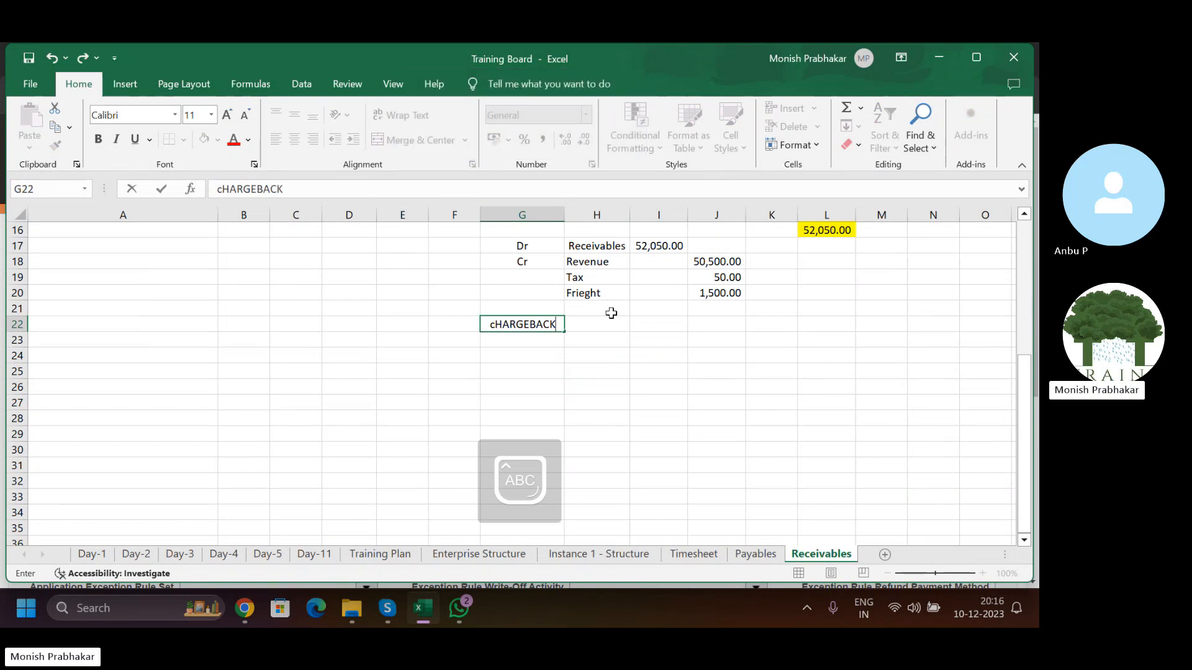
{"action": "key", "text": "Return"}
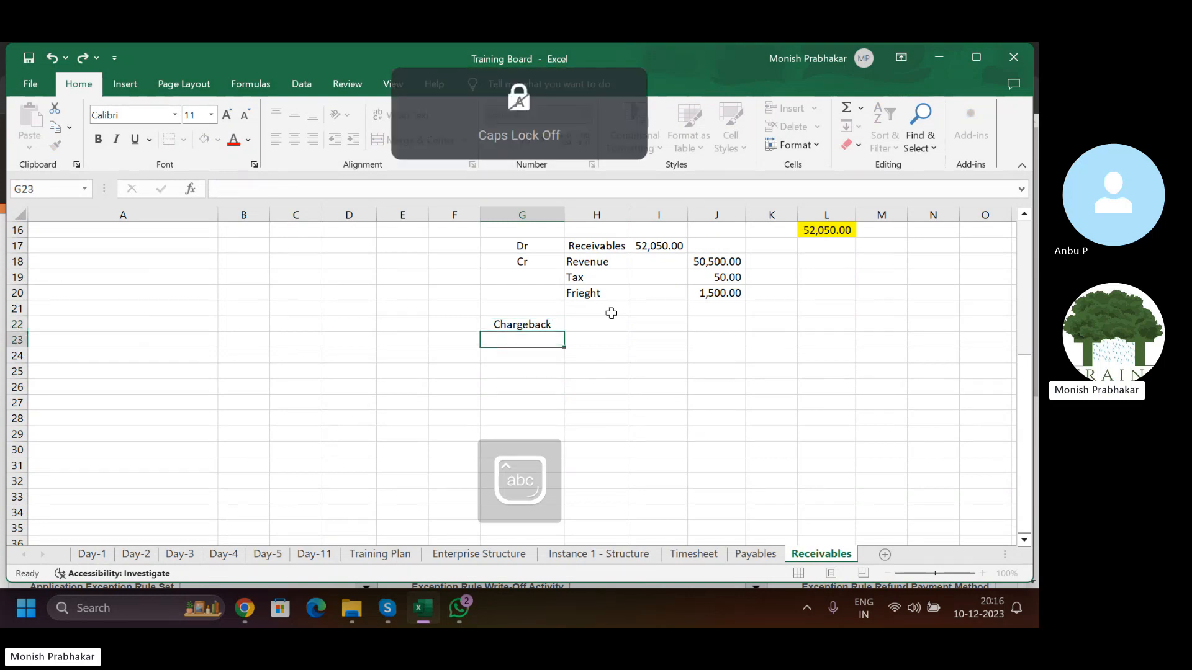
- Enter Customer ABC in cell G24 below the Chargeback heading
{"action": "key", "text": "Right"}
{"action": "key", "text": "Down"}
{"action": "key", "text": "Left"}
{"action": "key", "text": "Up"}
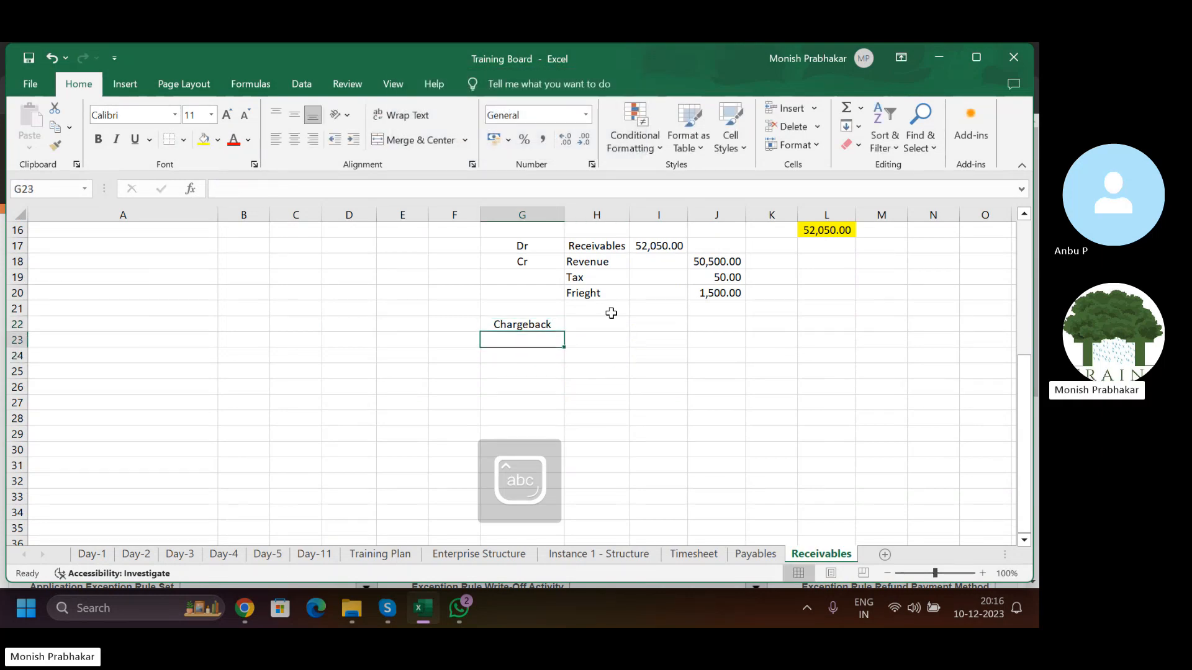
{"action": "key", "text": "Down"}
{"action": "key", "text": "Caps_Lock"}
{"action": "type", "text": "CU"}
{"action": "key", "text": "Caps_Lock"}
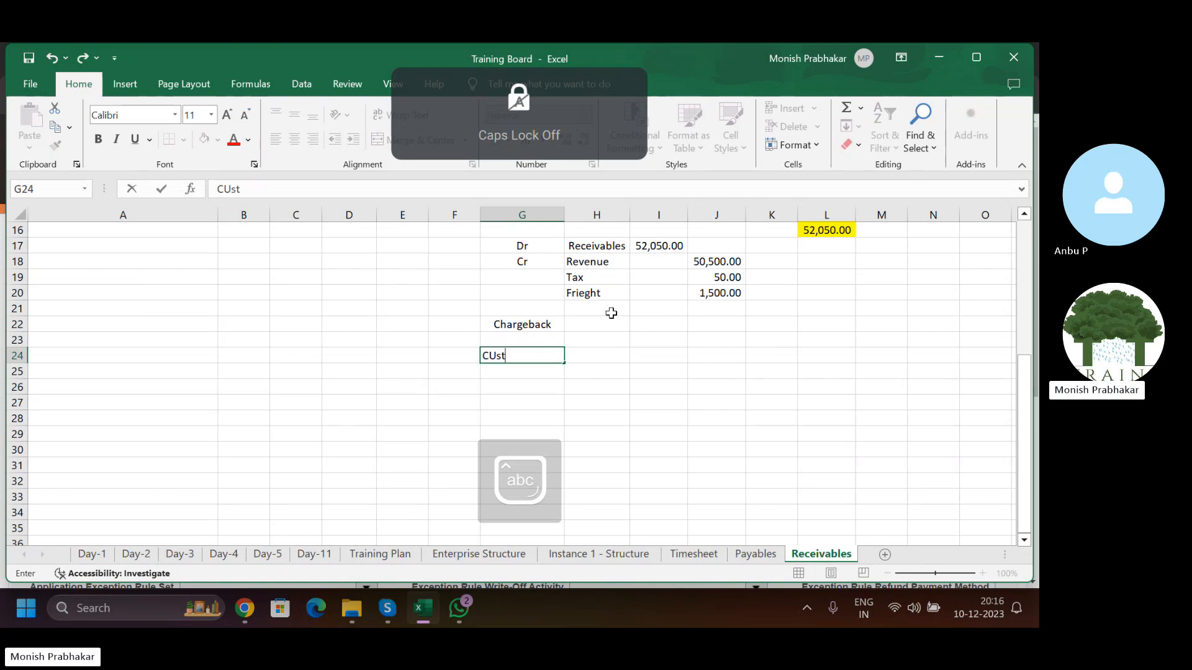
{"action": "type", "text": "st"}
{"action": "key", "text": "BackSpace"}
{"action": "key", "text": "BackSpace"}
{"action": "key", "text": "BackSpace"}
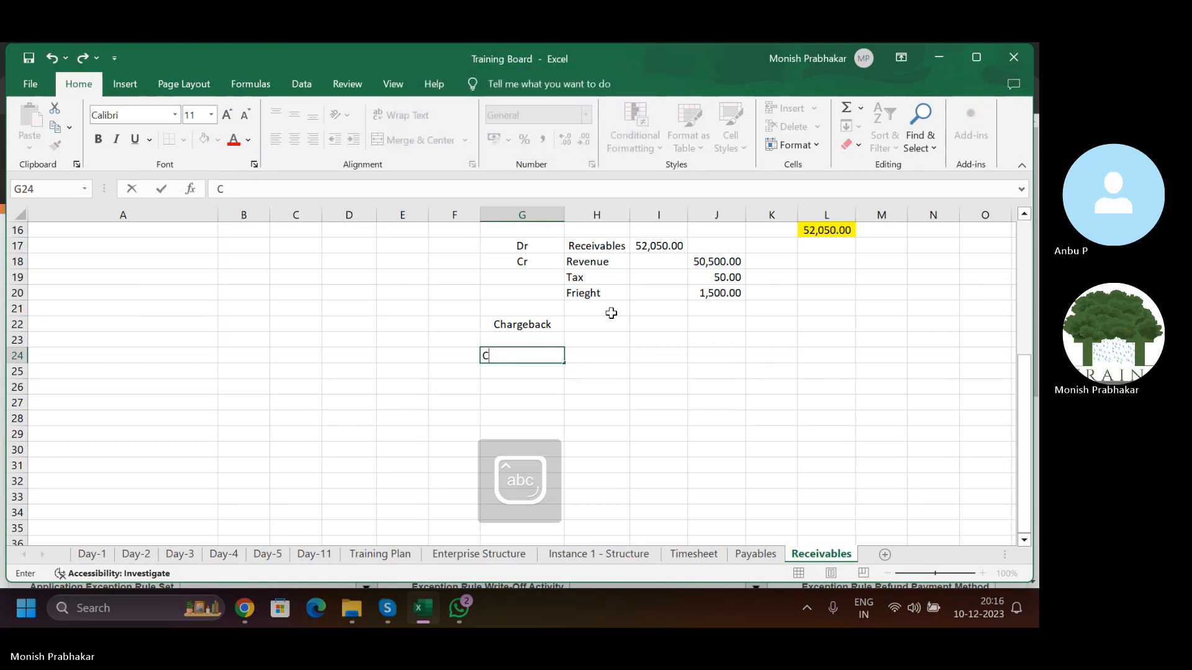
{"action": "type", "text": "ustomer"}
{"action": "key", "text": "Caps_Lock"}
{"action": "type", "text": "ABC"}
{"action": "key", "text": "Return"}
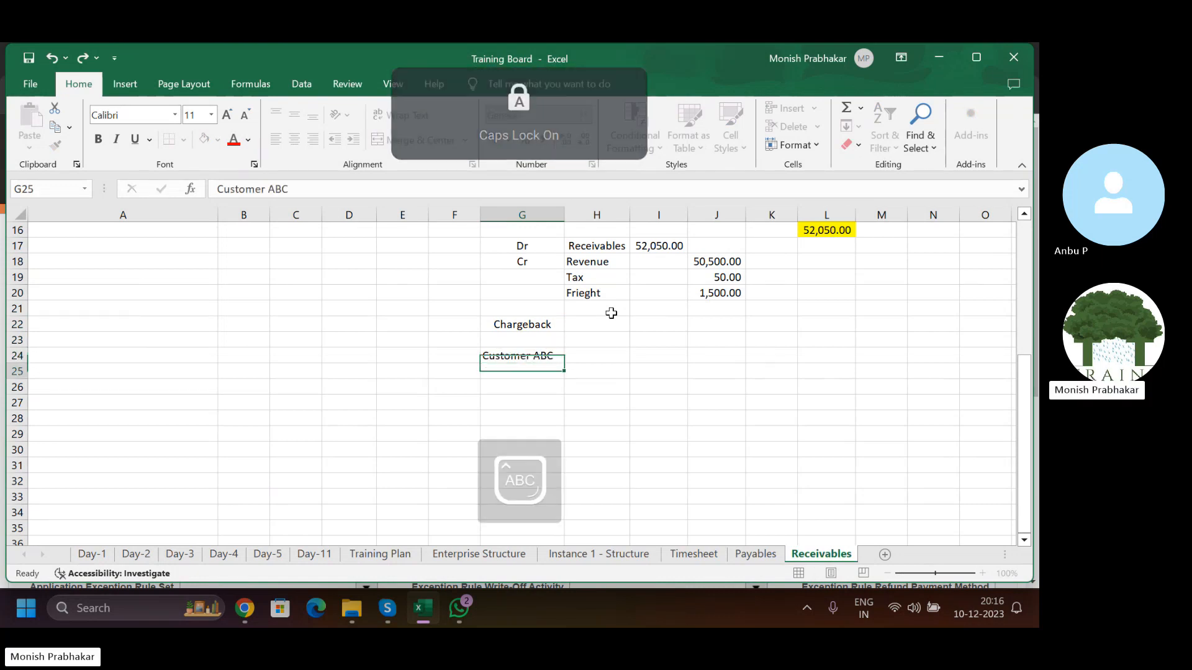
- List the invoices INV-001, INV-002 and INV-003 in cells G25 to G27 under Customer ABC
{"action": "key", "text": "Caps_Lock"}
{"action": "type", "text": "I"}
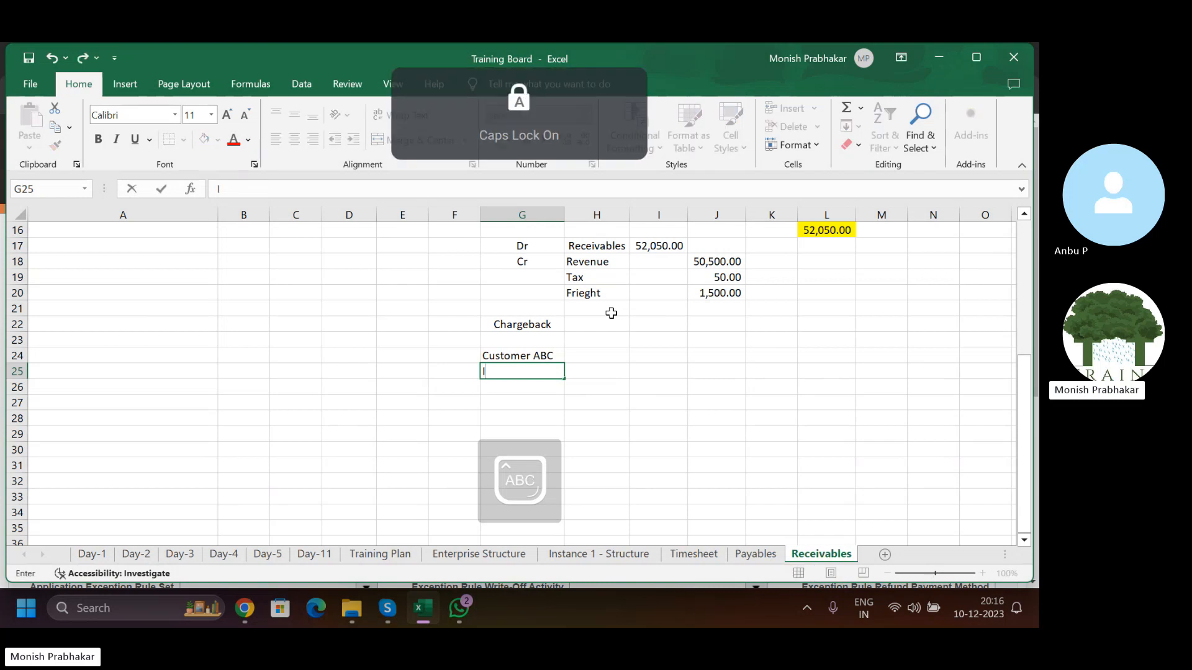
{"action": "type", "text": "NV"}
{"action": "key", "text": "BackSpace"}
{"action": "type", "text": "NV-001"}
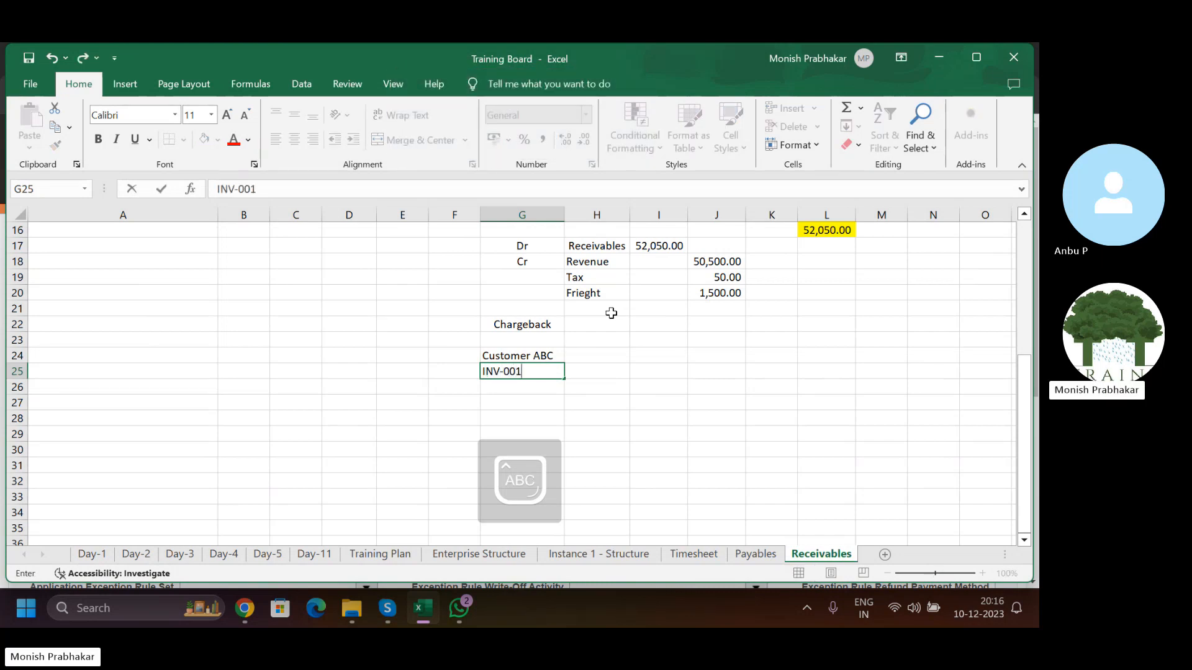
{"action": "key", "text": "Return"}
{"action": "type", "text": "INV-002"}
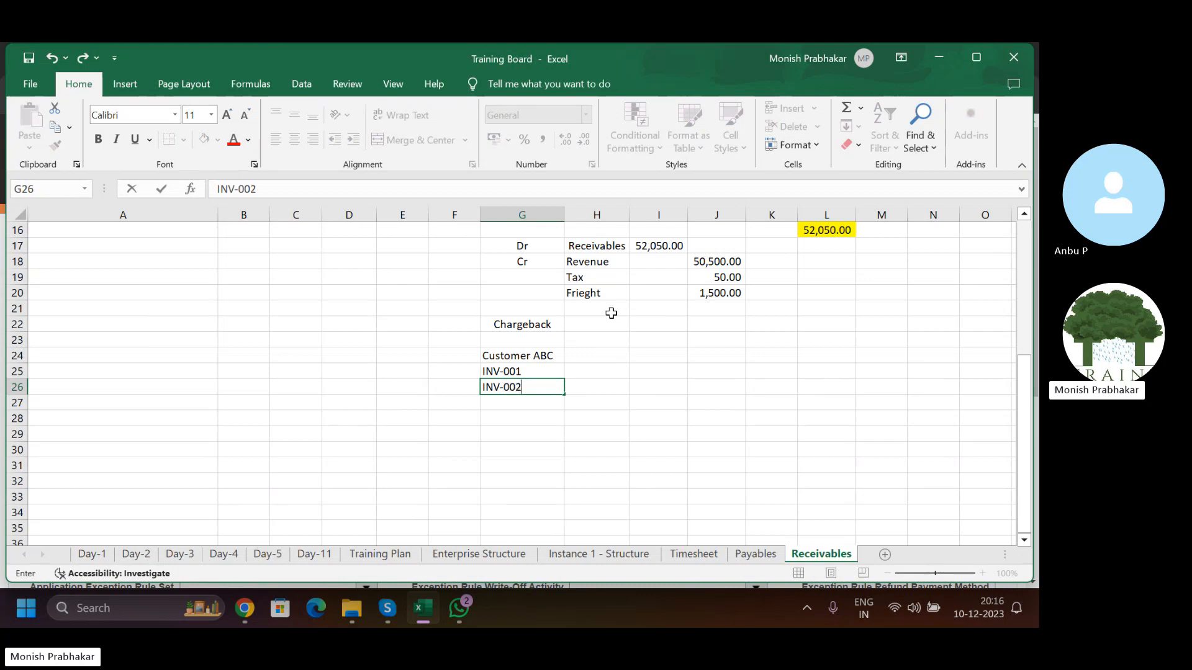
{"action": "key", "text": "Return"}
{"action": "type", "text": "INV-003"}
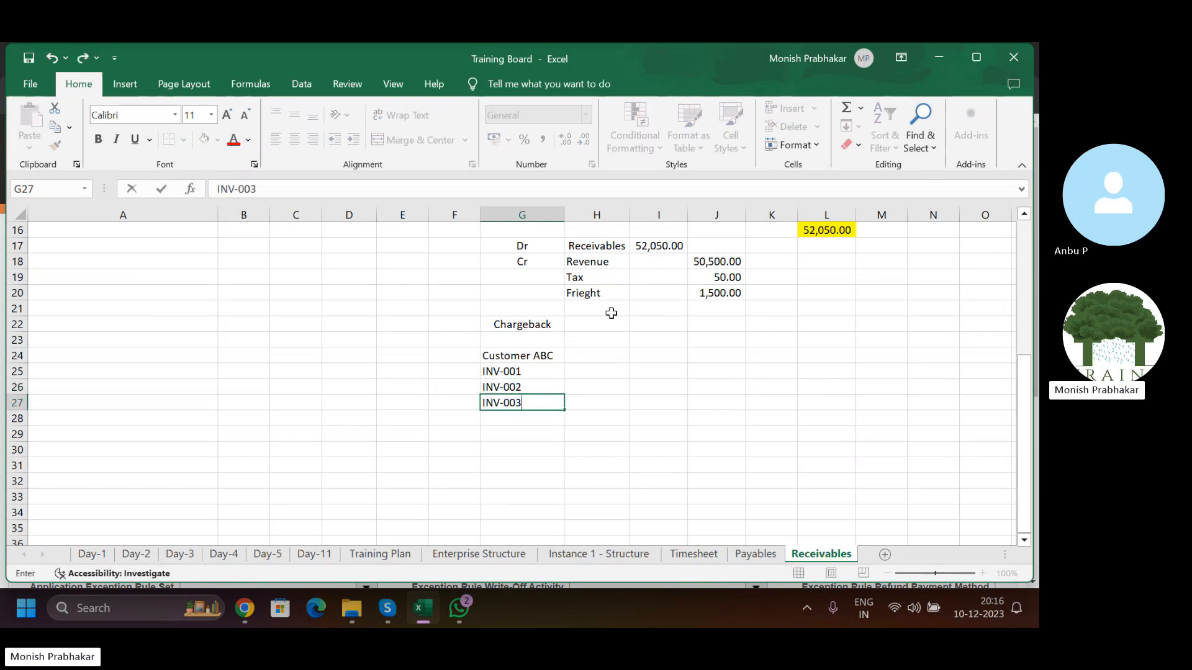
- Enter the invoice amounts 5000, 10000 and 15000 in cells H25 to H27
{"action": "key", "text": "Tab"}
{"action": "key", "text": "Up"}
{"action": "key", "text": "Up"}
{"action": "type", "text": "5"}
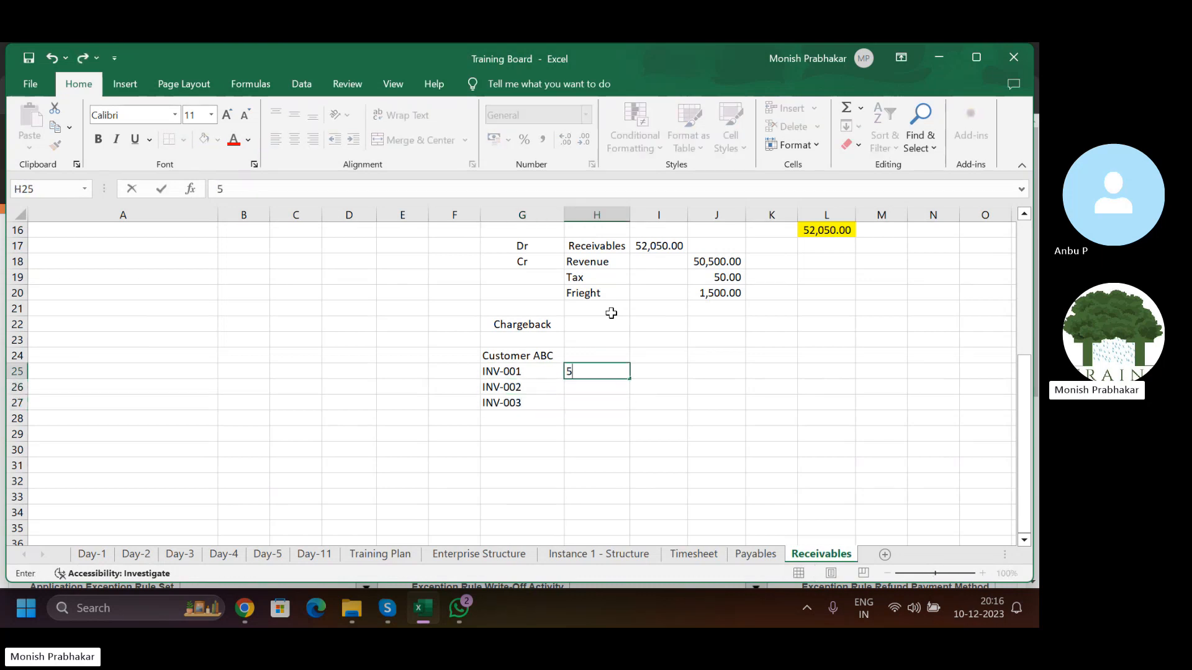
{"action": "key", "text": "Return"}
{"action": "type", "text": "10000"}
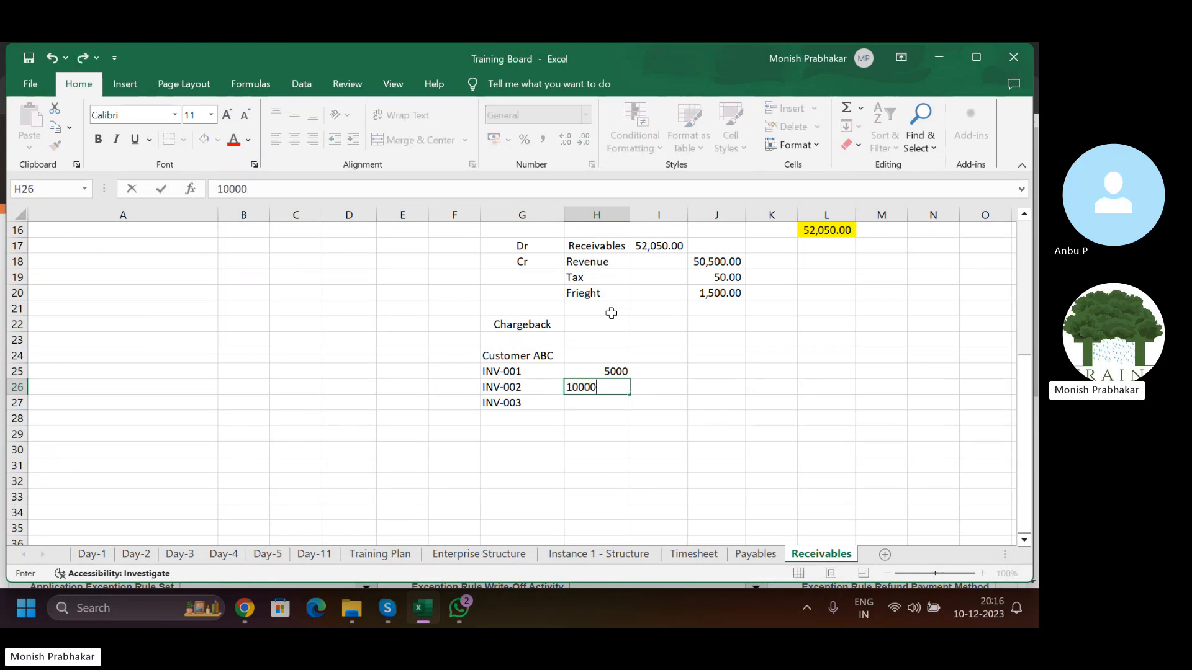
{"action": "key", "text": "Return"}
{"action": "type", "text": "15000"}
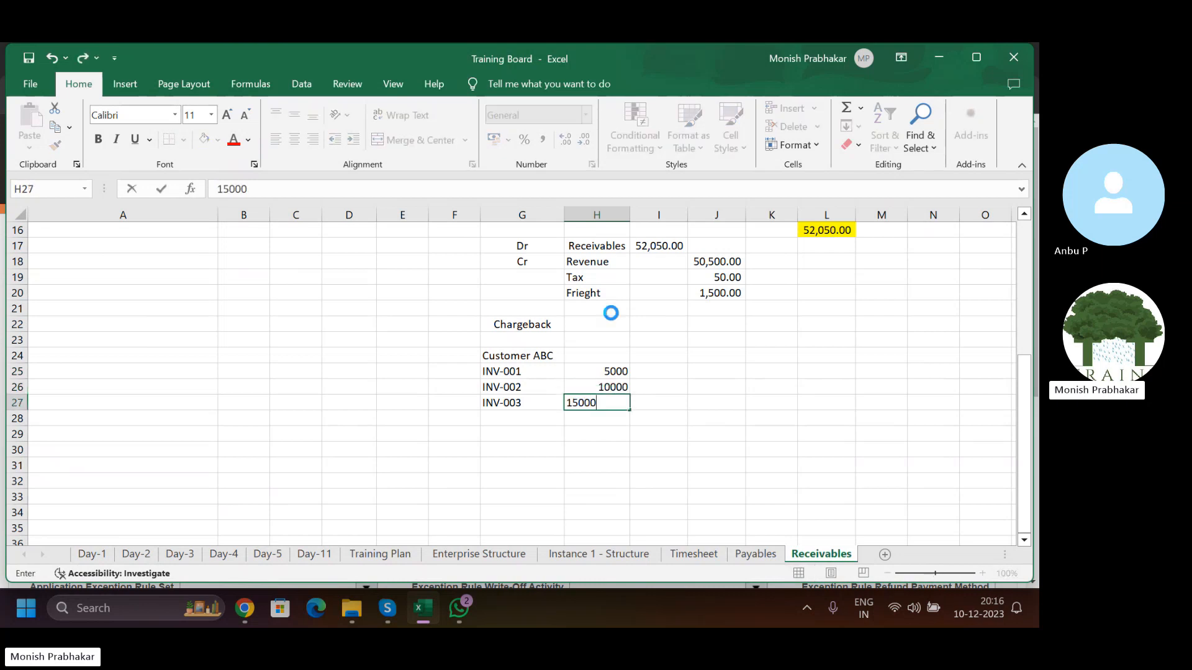
{"action": "key", "text": "Return"}
- Add a Due column headed in I24 with 0, 0 and 5000 for the three invoices
{"action": "key", "text": "Up"}
{"action": "key", "text": "Up"}
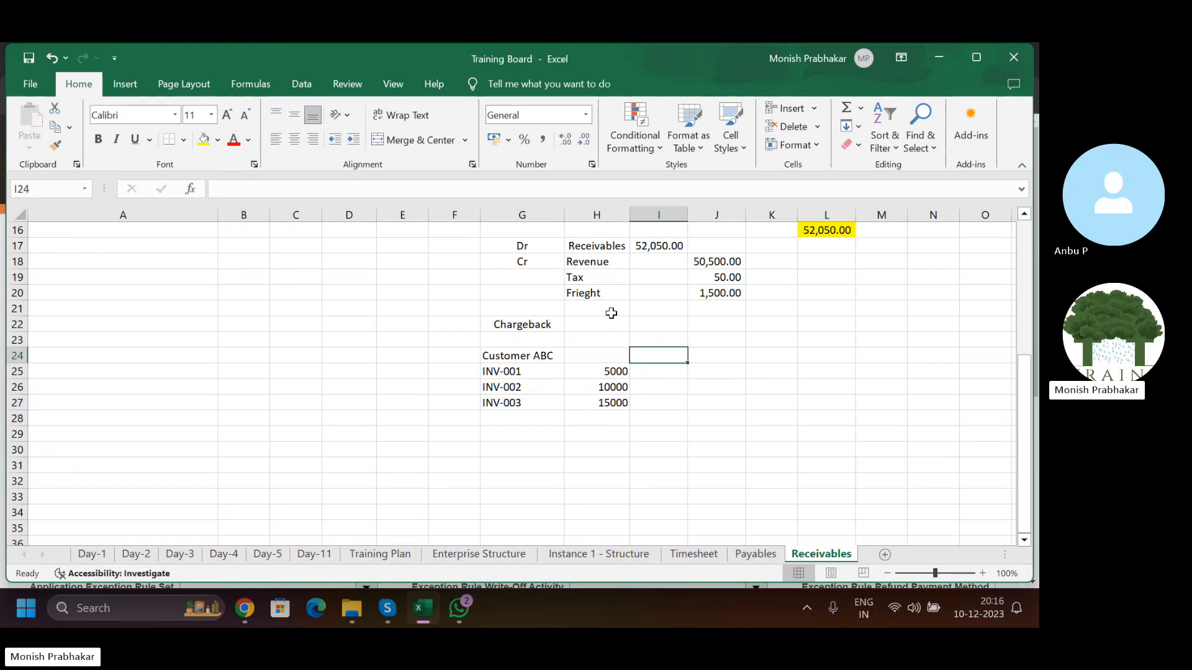
{"action": "key", "text": "Caps_Lock"}
{"action": "type", "text": "Due"}
{"action": "key", "text": "Return"}
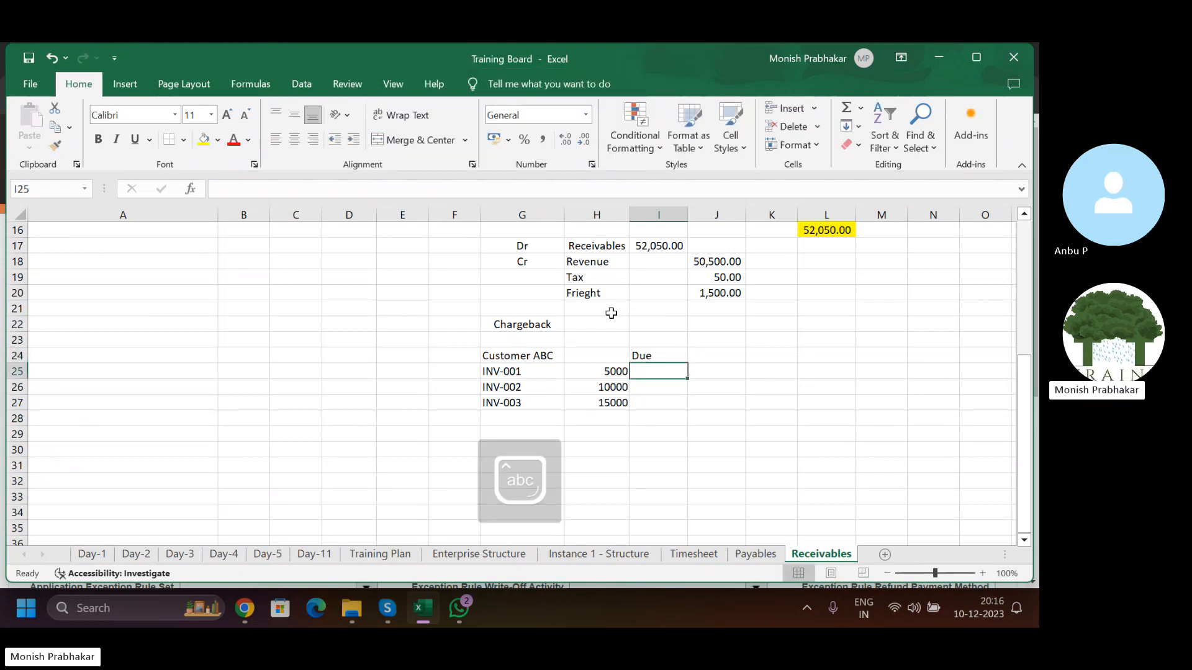
{"action": "type", "text": "0"}
{"action": "key", "text": "Return"}
{"action": "type", "text": "0"}
{"action": "key", "text": "Return"}
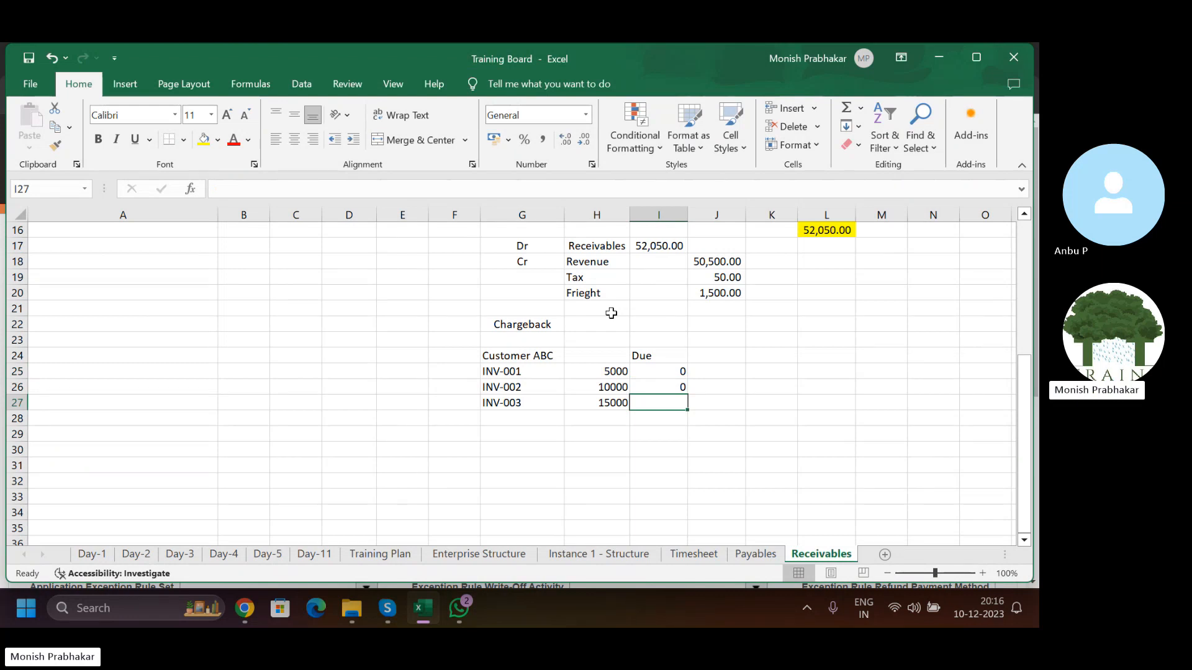
{"action": "type", "text": "5000"}
{"action": "key", "text": "Return"}
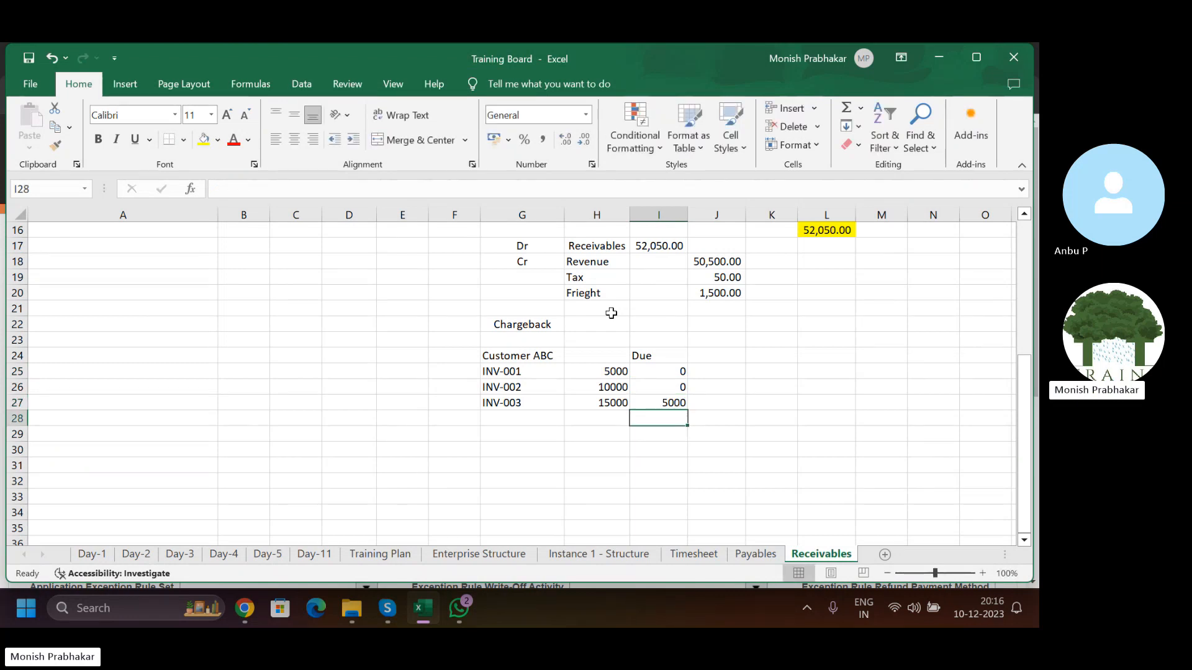
{"action": "key", "text": "Up"}
{"action": "key", "text": "Up"}
{"action": "key", "text": "Up"}
{"action": "key", "text": "Right"}
{"action": "key", "text": "Left"}
{"action": "key", "text": "Left"}
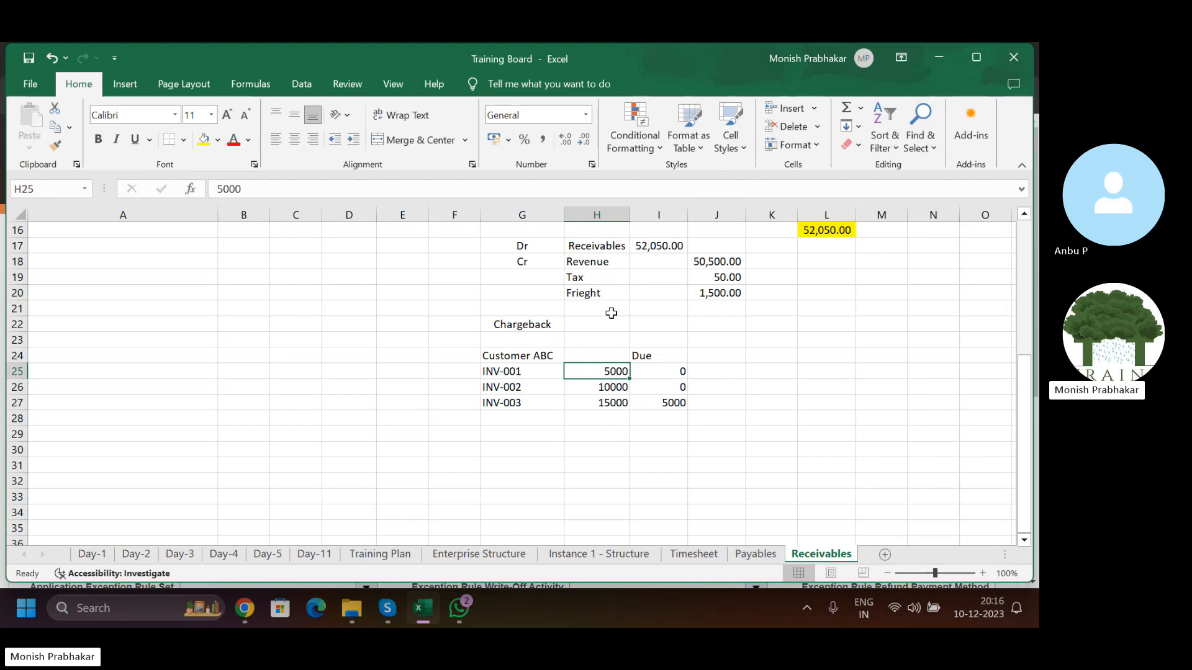
{"action": "left_click_drag", "start_coordinate": [601, 374], "coordinate": [671, 374]}
{"action": "left_click", "coordinate": [671, 374]}
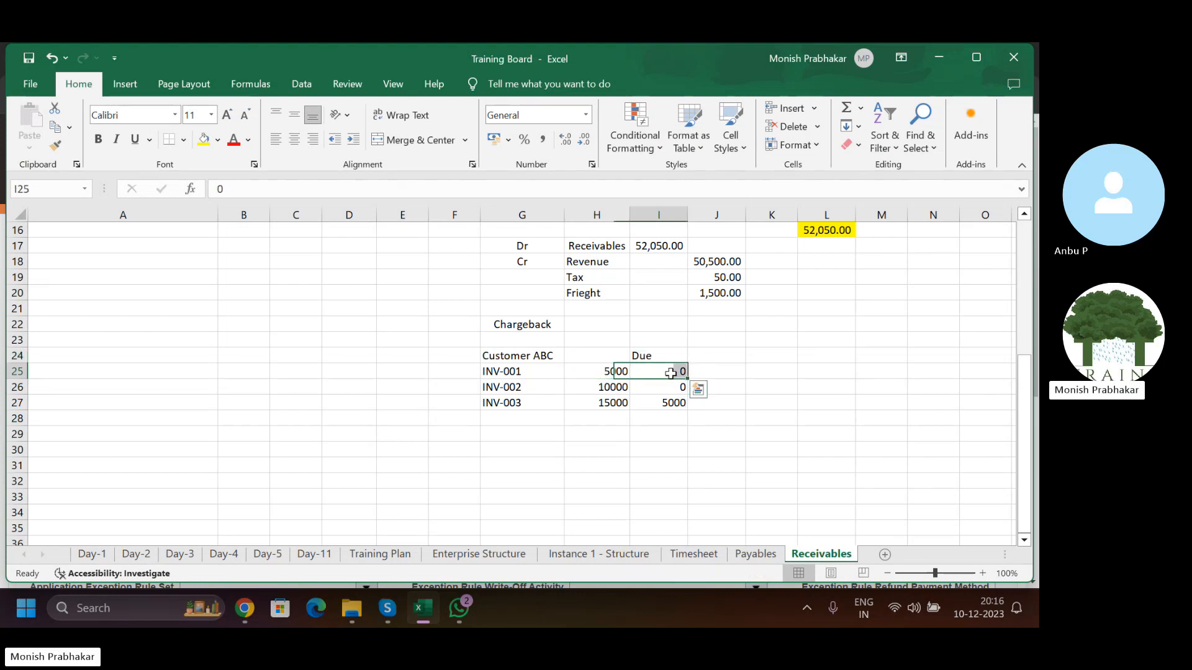
- Change the Due heading in cell I24 to Amount Due and centre it
{"action": "left_click", "coordinate": [661, 356]}
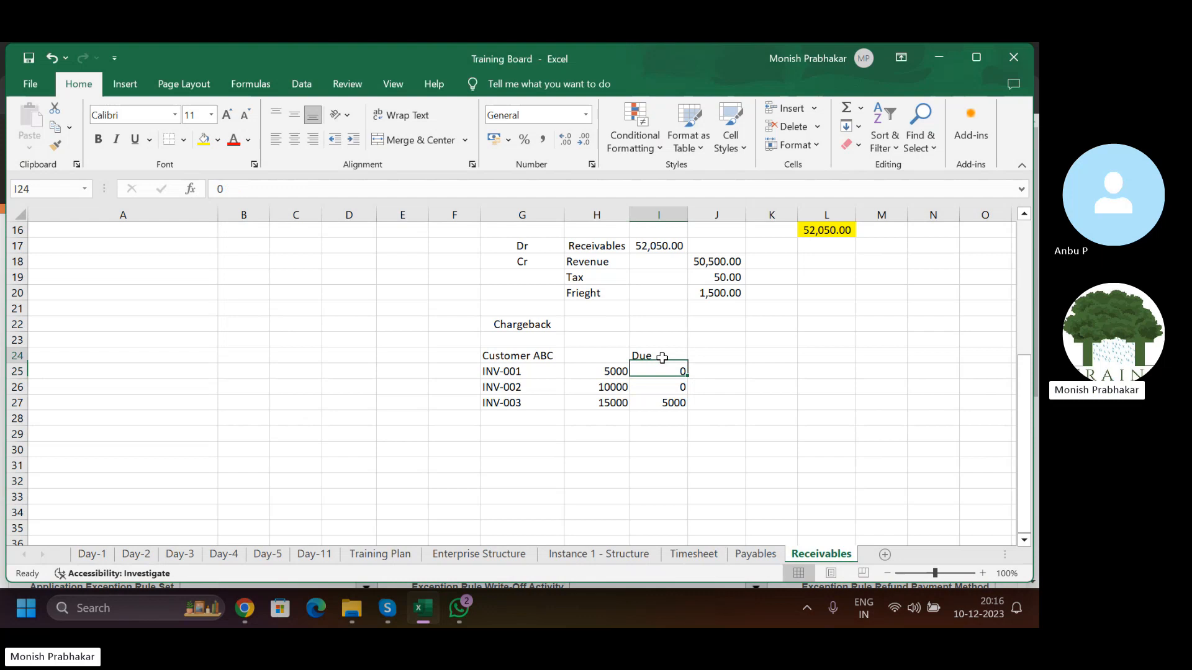
{"action": "left_click", "coordinate": [217, 189]}
{"action": "key", "text": "Caps_Lock"}
{"action": "type", "text": "Amount"}
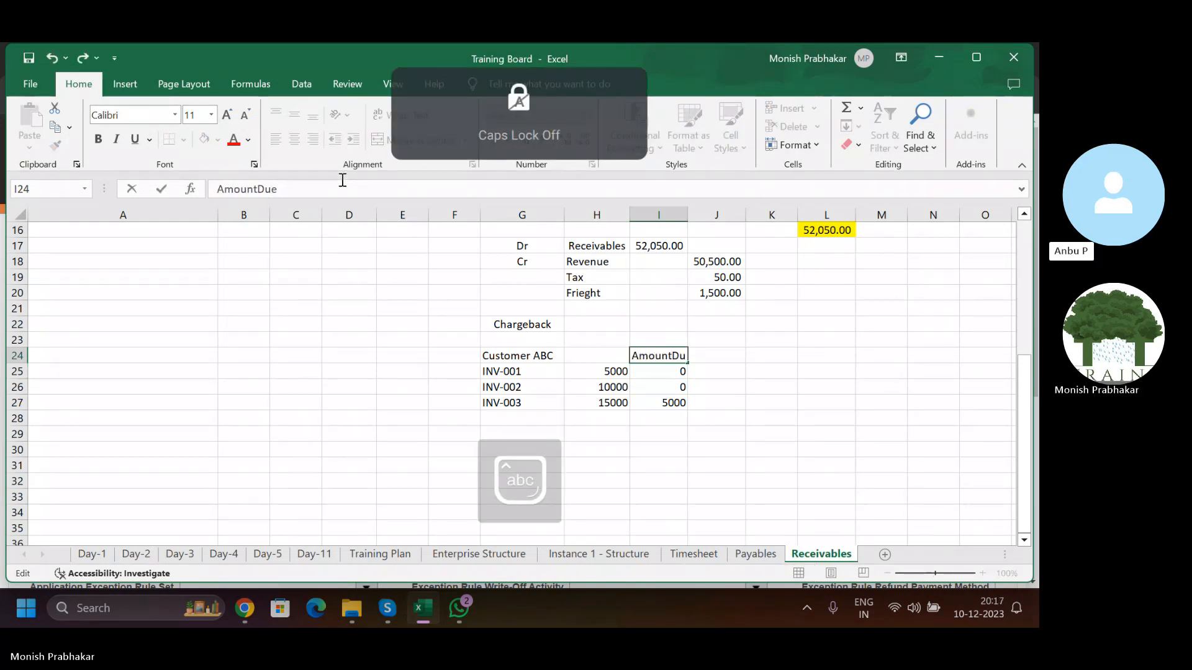
{"action": "key", "text": "Return"}
{"action": "left_click", "coordinate": [660, 358]}
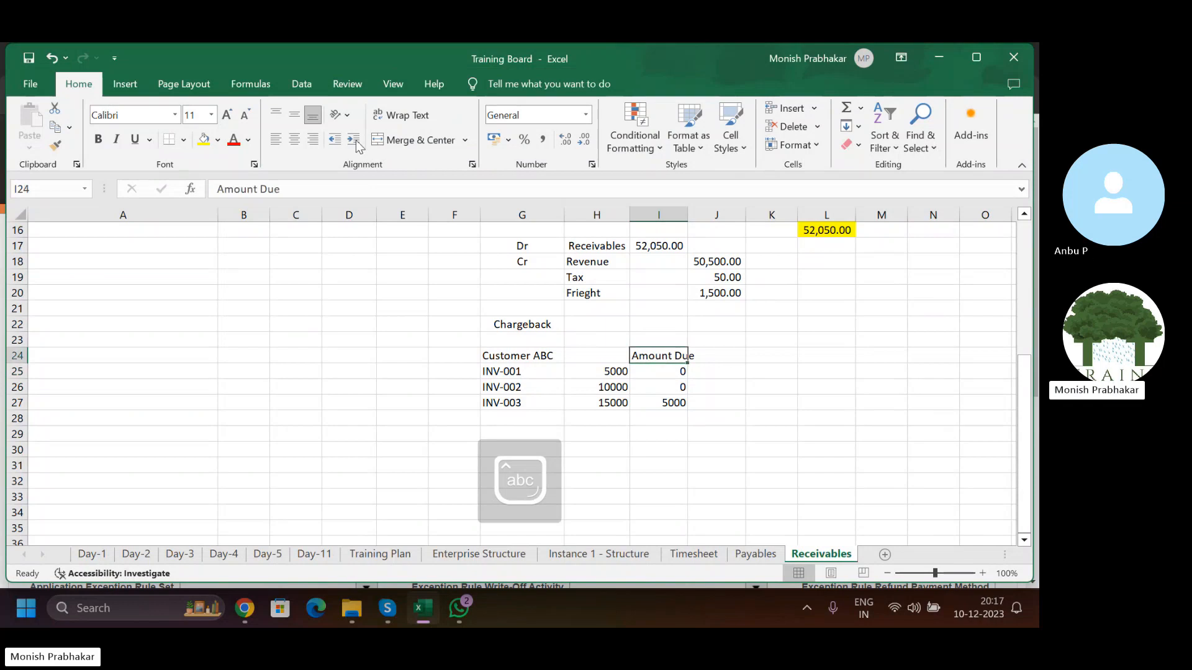
{"action": "left_click", "coordinate": [294, 139]}
- Review Customer ABC's amount due on each of the invoices INV-001, INV-002 and INV-003
{"action": "left_click", "coordinate": [535, 371]}
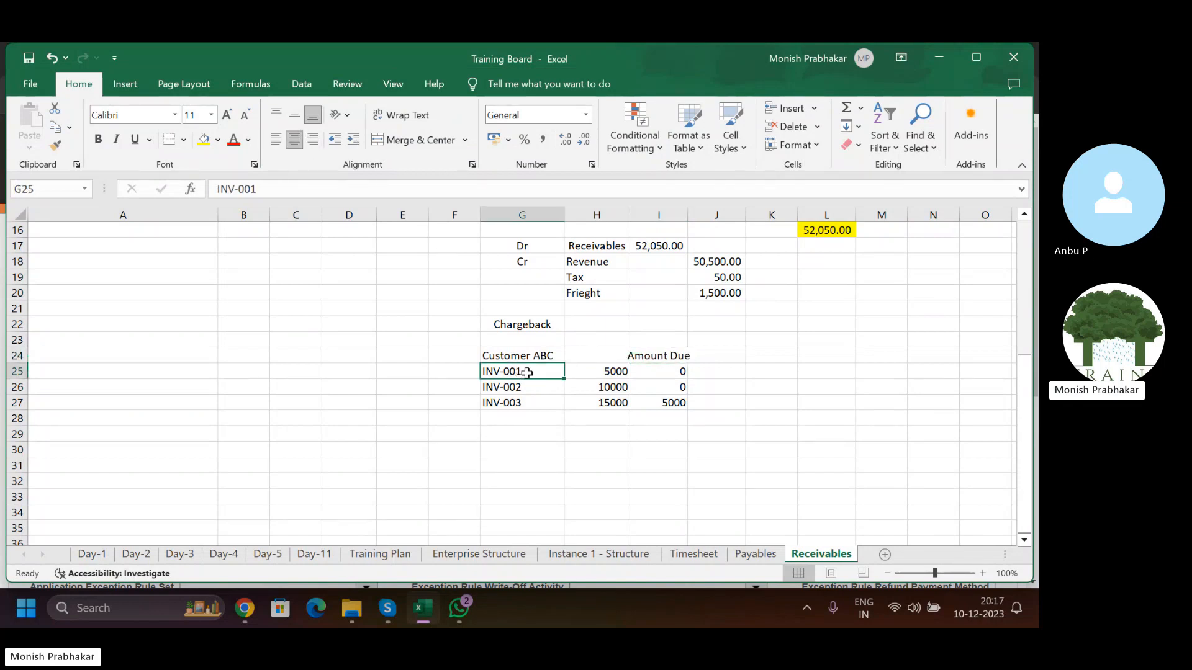
{"action": "left_click", "coordinate": [528, 354]}
{"action": "left_click", "coordinate": [660, 371]}
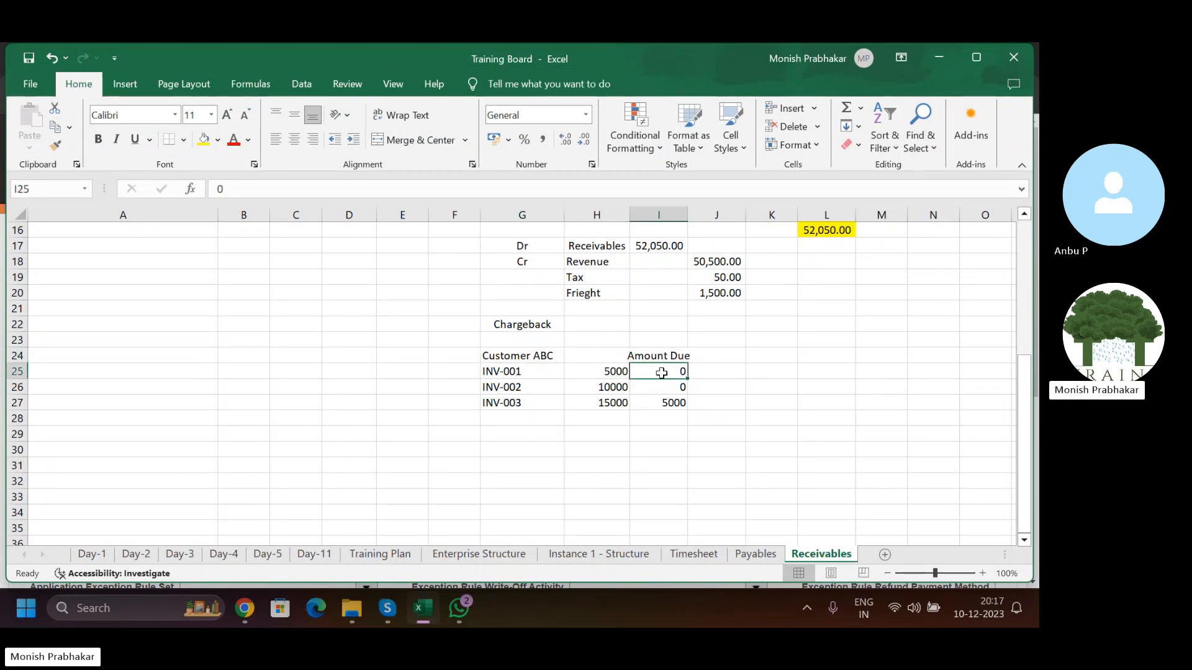
{"action": "left_click", "coordinate": [488, 388]}
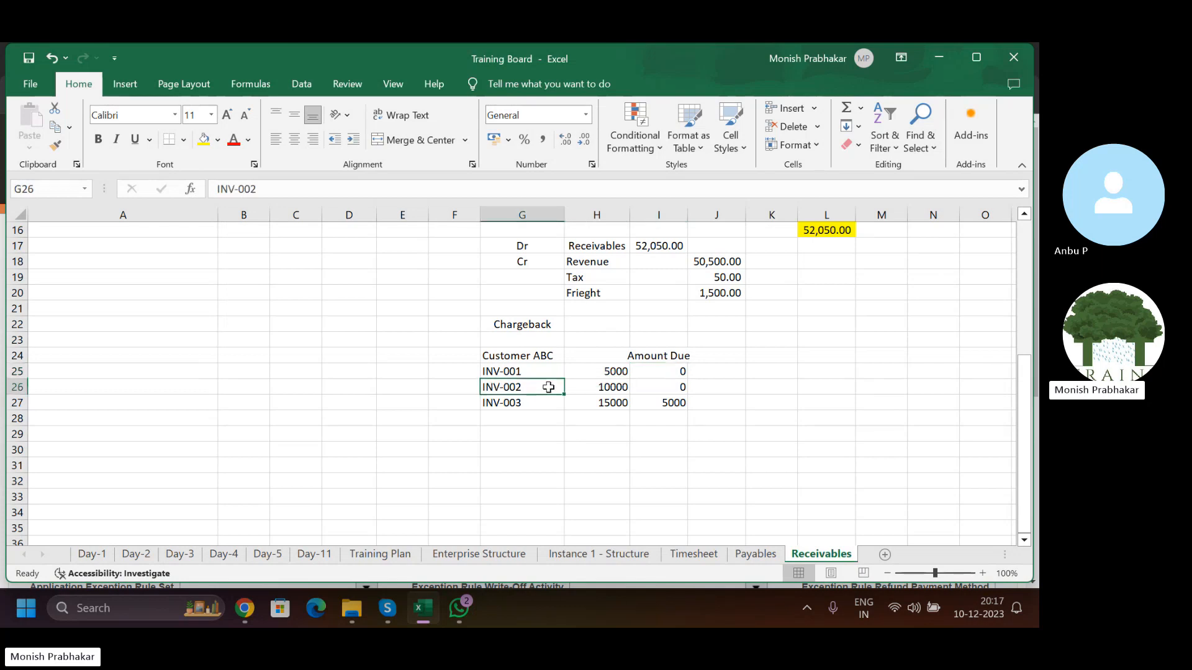
{"action": "left_click", "coordinate": [668, 388]}
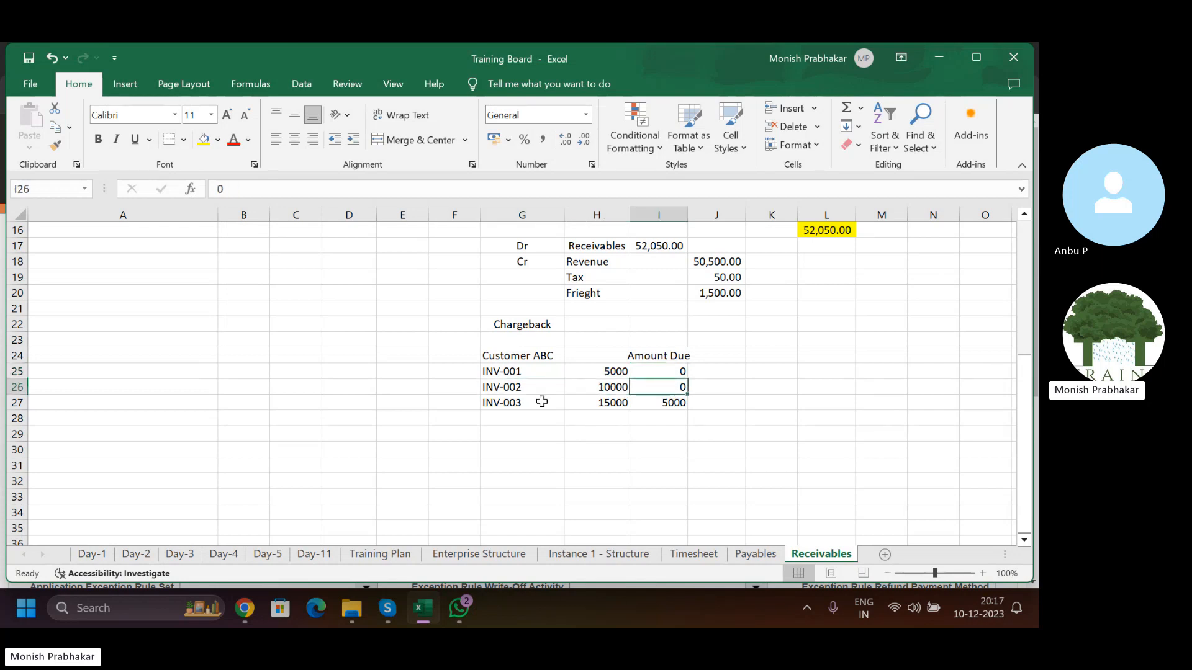
{"action": "left_click", "coordinate": [503, 405]}
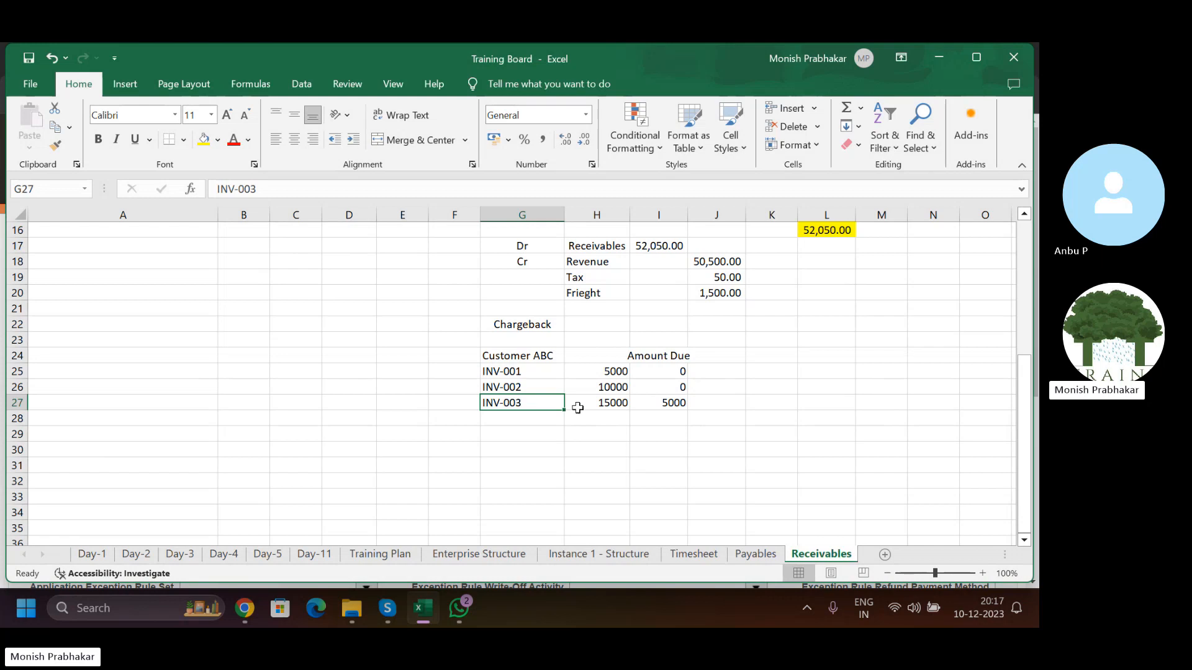
{"action": "left_click", "coordinate": [656, 405]}
- Calculate the difference between the amount and the amount due of INV-003 in cell J27 with the formula =H27-I27
{"action": "left_click", "coordinate": [717, 409]}
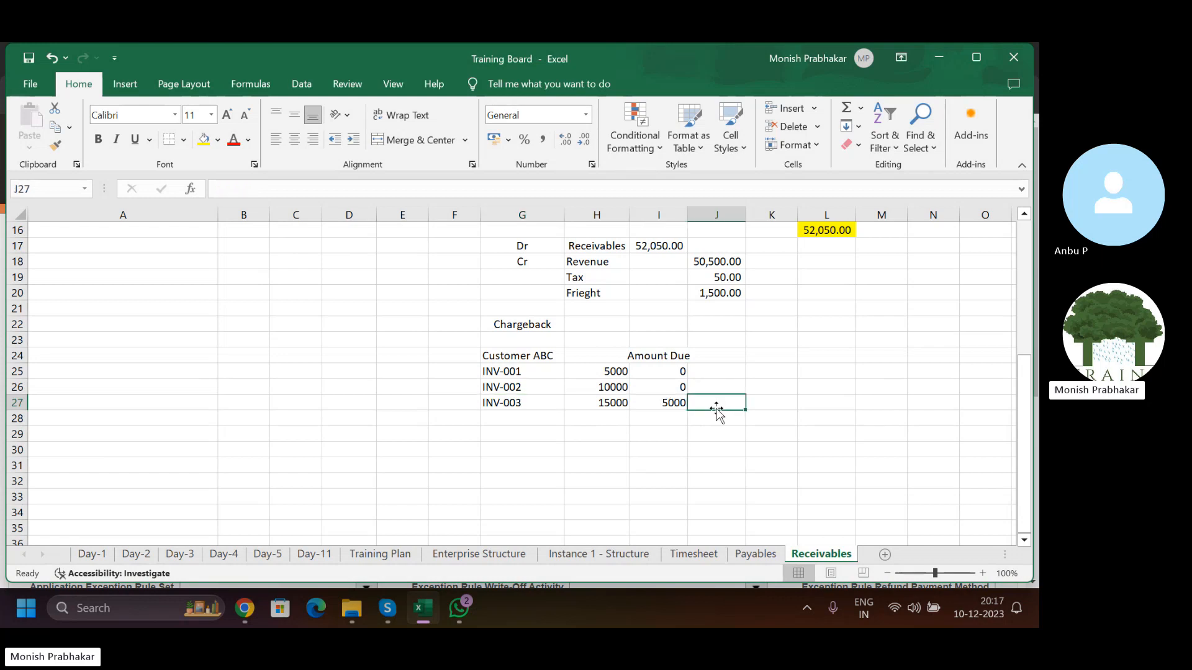
{"action": "type", "text": "="}
{"action": "key", "text": "Left"}
{"action": "key", "text": "Left"}
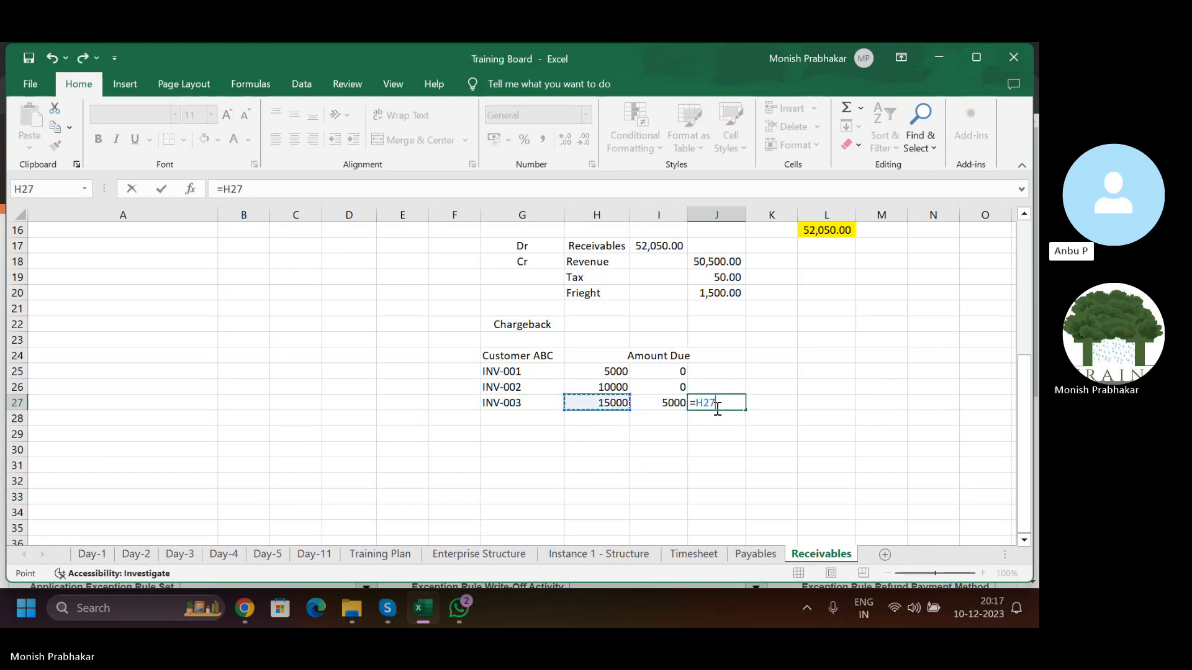
{"action": "type", "text": "-"}
{"action": "key", "text": "Left"}
{"action": "key", "text": "Return"}
{"action": "left_click", "coordinate": [717, 407]}
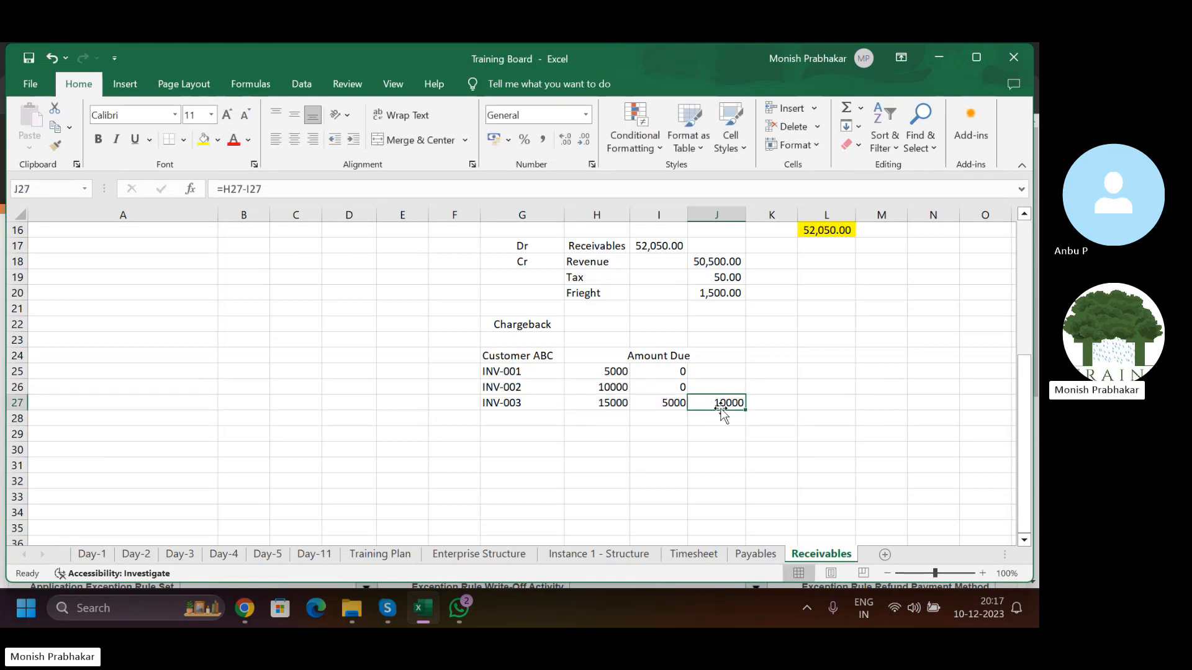
{"action": "left_click", "coordinate": [653, 358]}
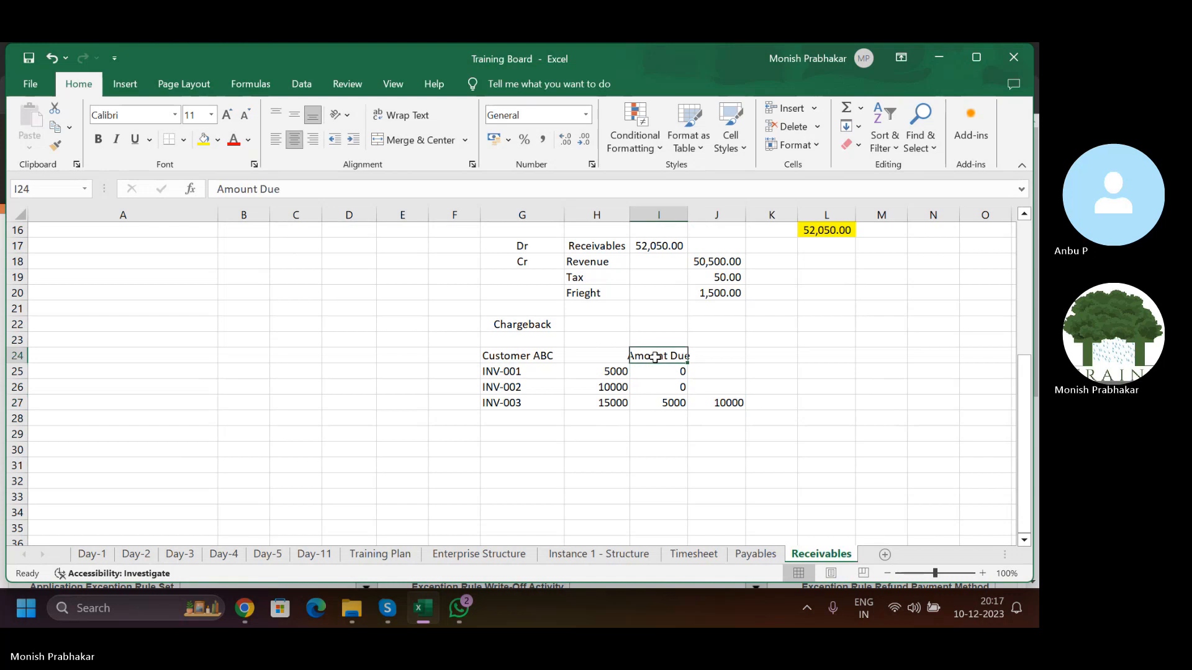
{"action": "left_click", "coordinate": [707, 405]}
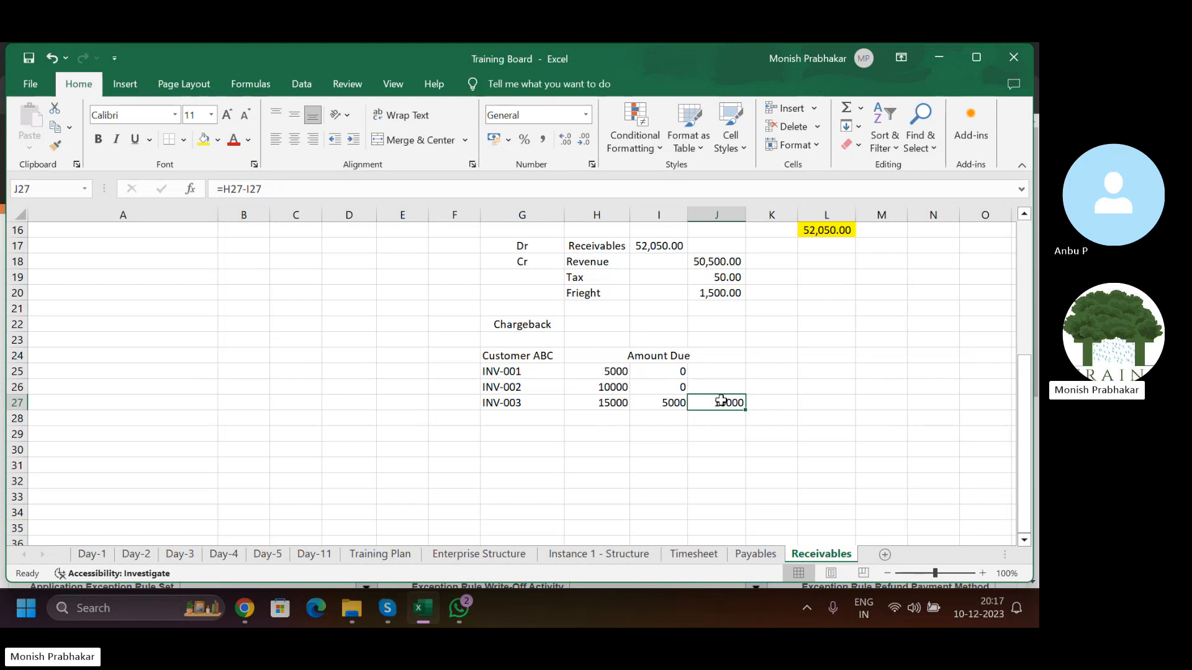
{"action": "left_click", "coordinate": [676, 405]}
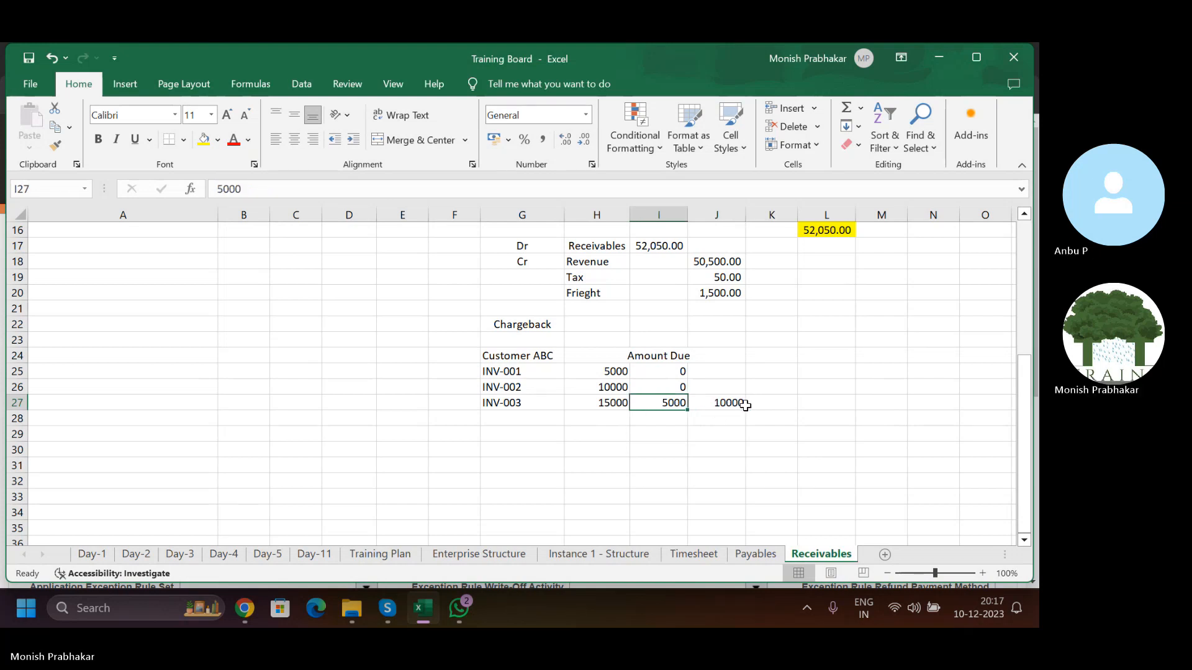
{"action": "left_click", "coordinate": [658, 359]}
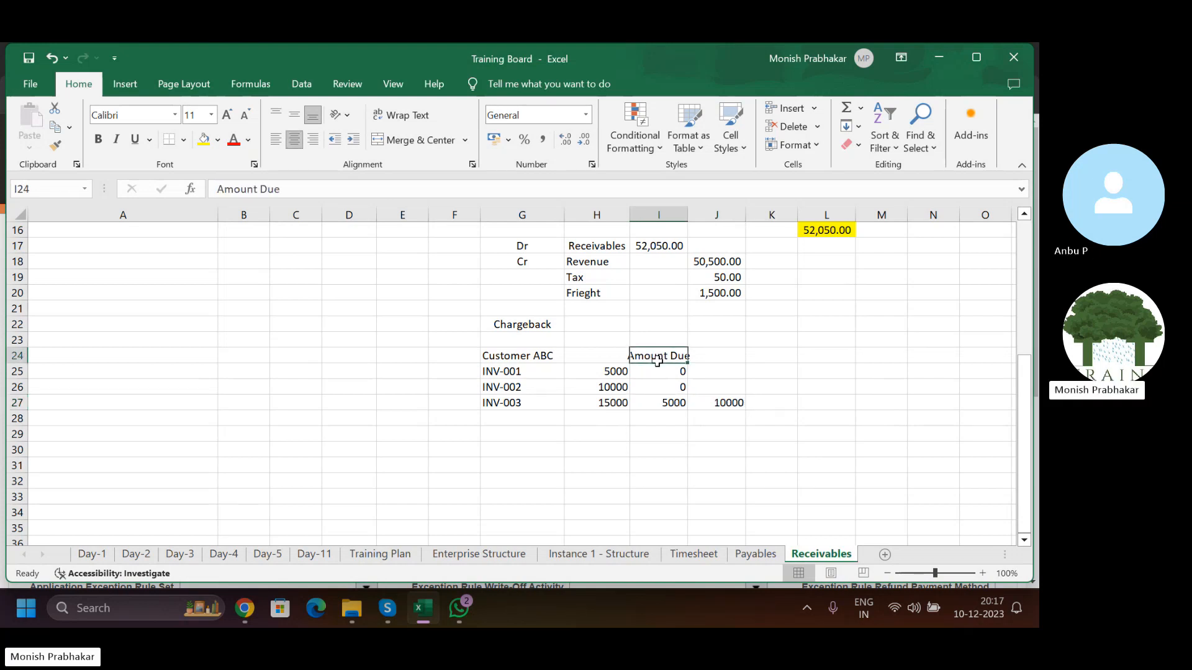
{"action": "double_click", "coordinate": [267, 191]}
{"action": "key", "text": "Caps_Lock"}
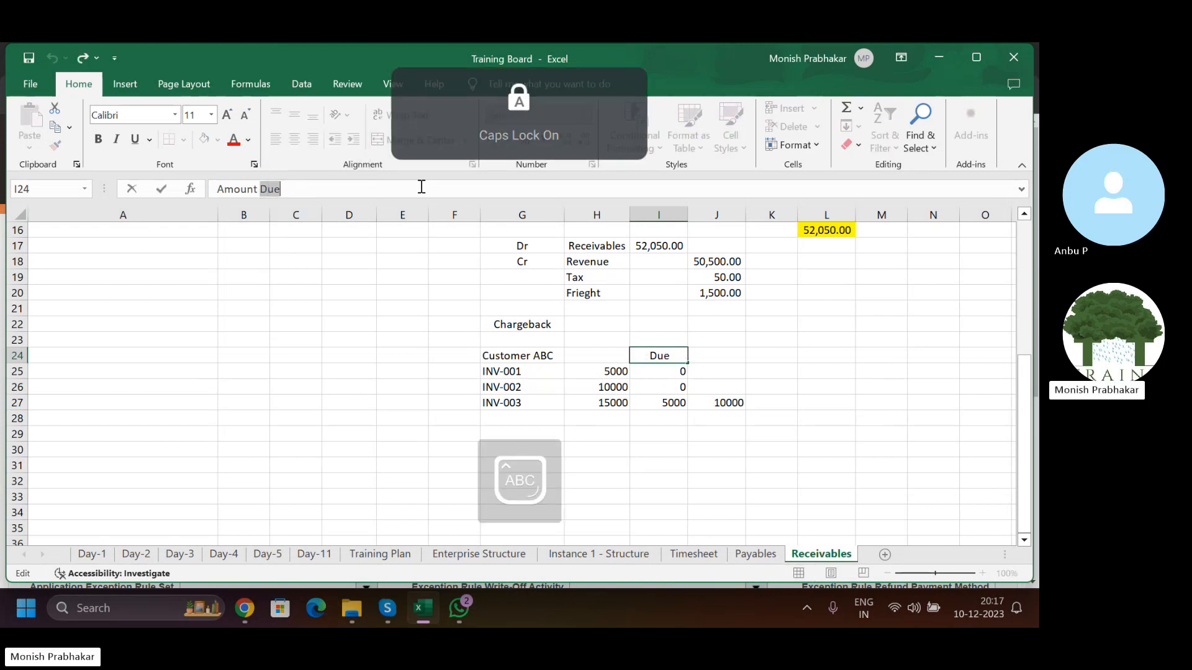
{"action": "type", "text": "R"}
{"action": "key", "text": "Caps_Lock"}
{"action": "type", "text": "ecei"}
{"action": "key", "text": "Escape"}
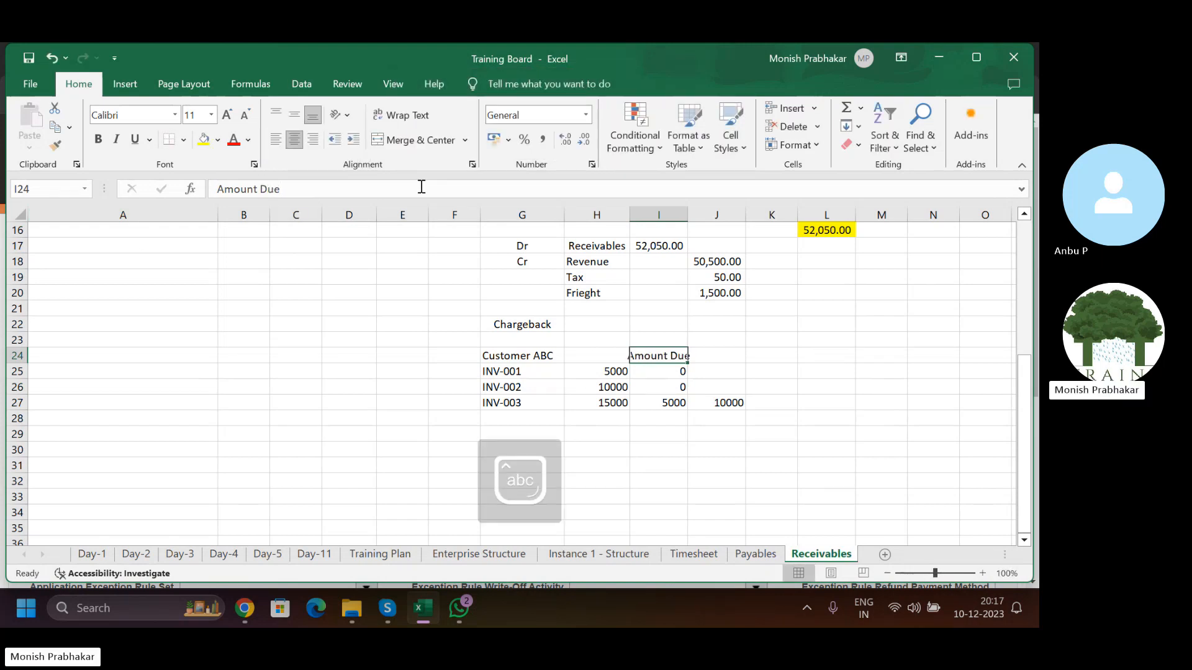
- Clear the subtraction formula from cell J27
{"action": "key", "text": "Down"}
{"action": "key", "text": "Down"}
{"action": "key", "text": "Down"}
{"action": "key", "text": "Right"}
{"action": "key", "text": "Delete"}
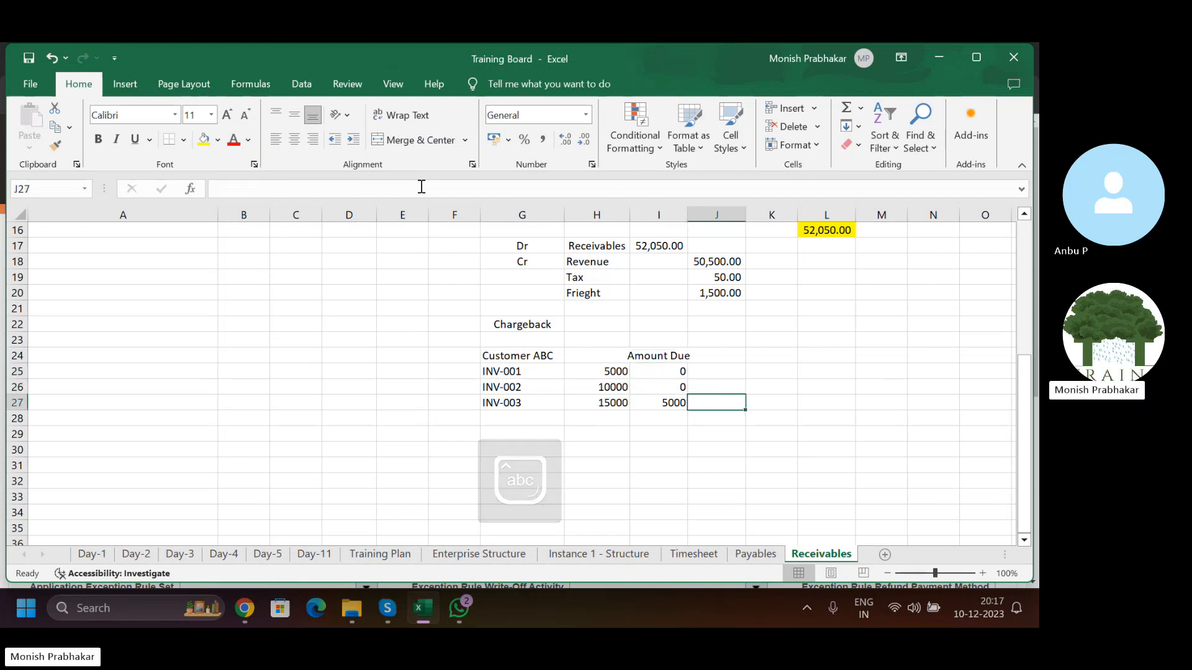
{"action": "key", "text": "Left"}
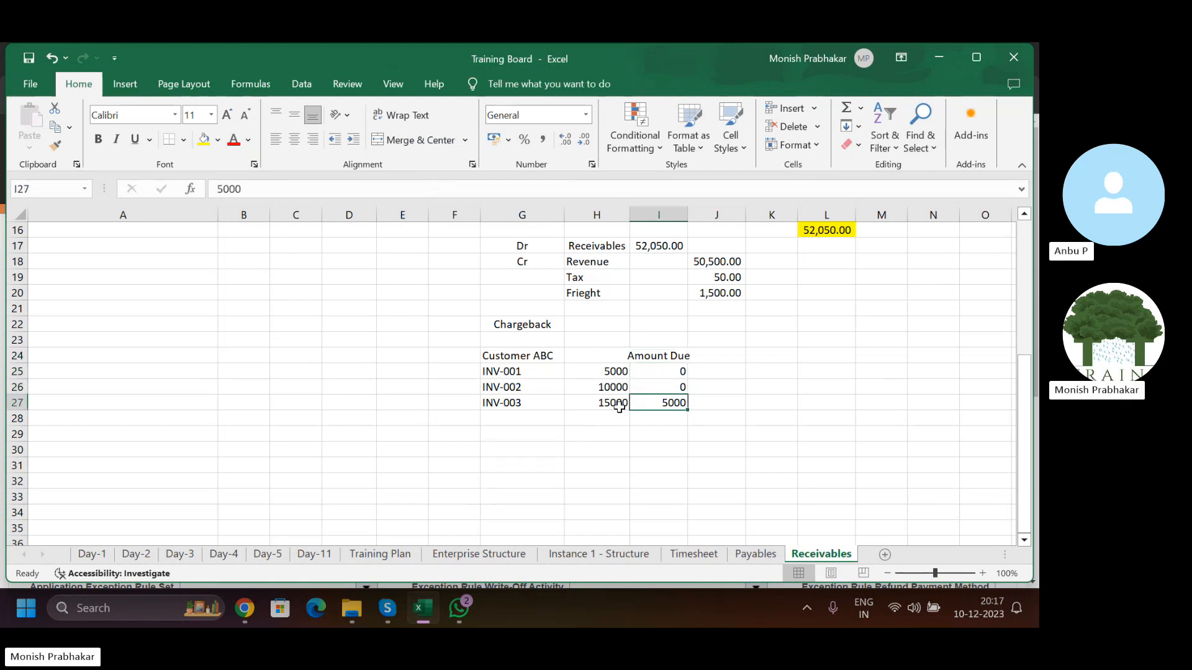
{"action": "left_click", "coordinate": [595, 402]}
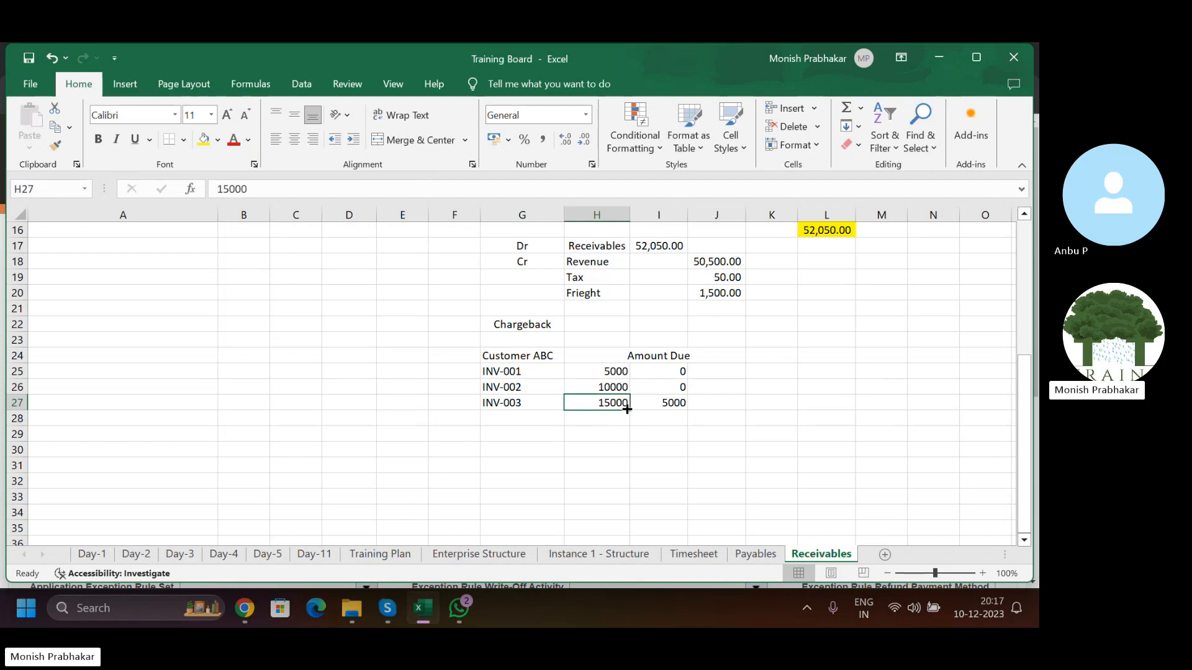
{"action": "left_click", "coordinate": [667, 402]}
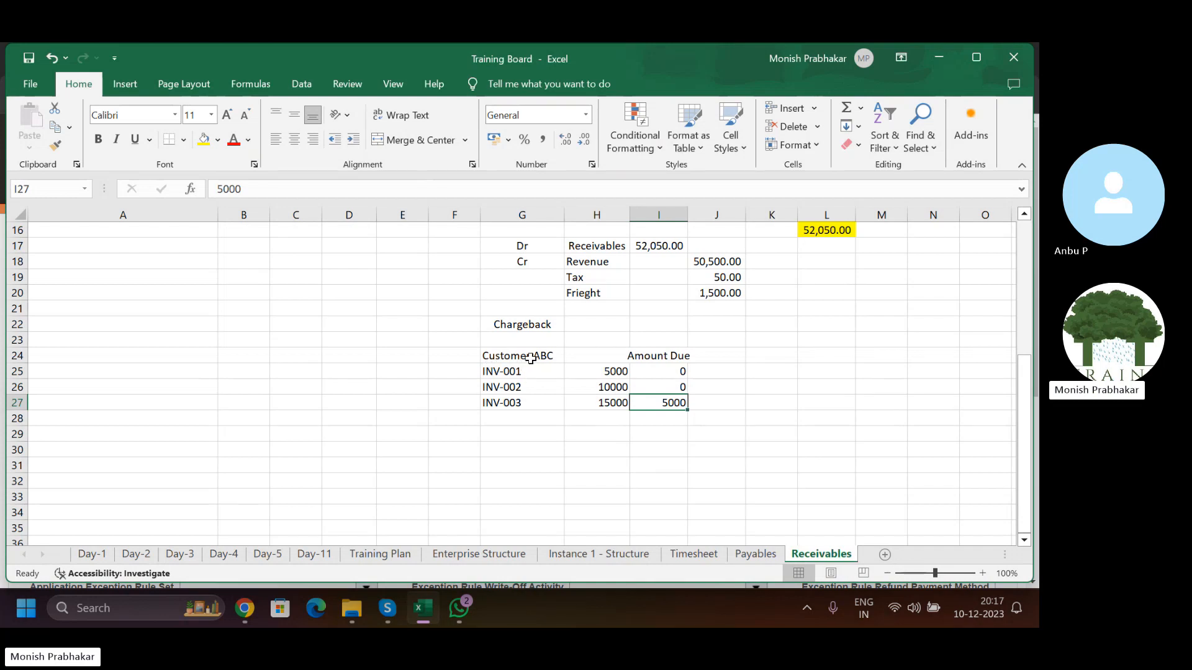
{"action": "left_click_drag", "start_coordinate": [488, 412], "coordinate": [678, 404]}
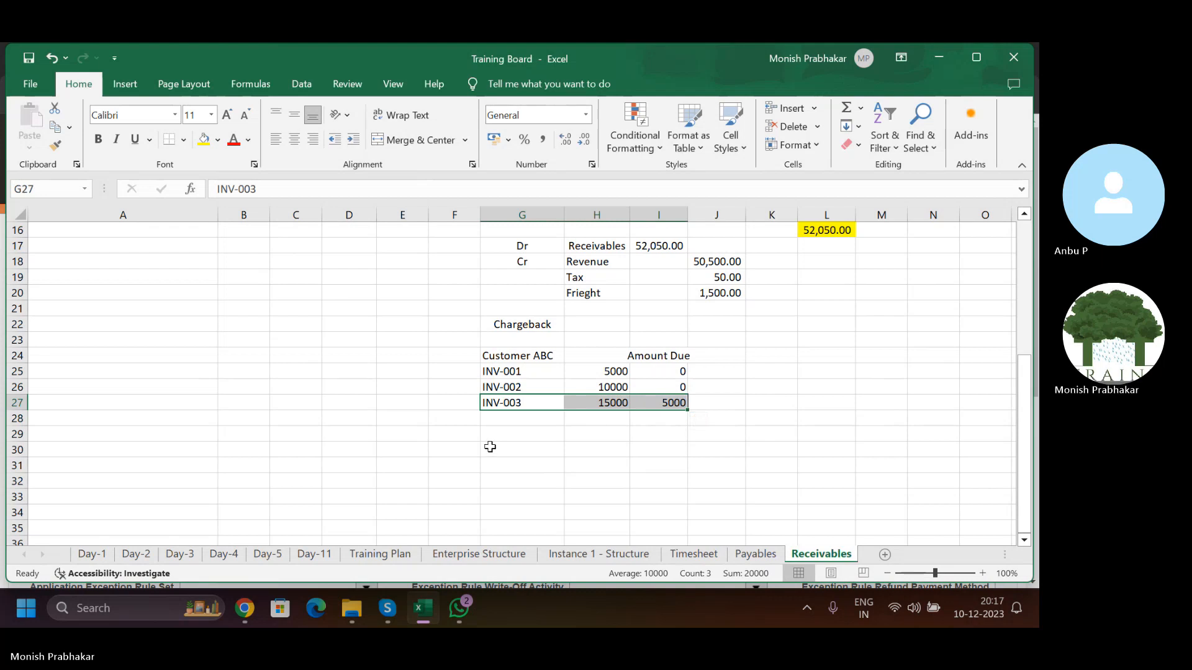
- Enter a new invoice INV-004 in cell G29, leaving one blank row below INV-003
{"action": "scroll", "coordinate": [497, 444], "scroll_direction": "down", "scroll_amount": 1}
{"action": "left_click", "coordinate": [523, 390]}
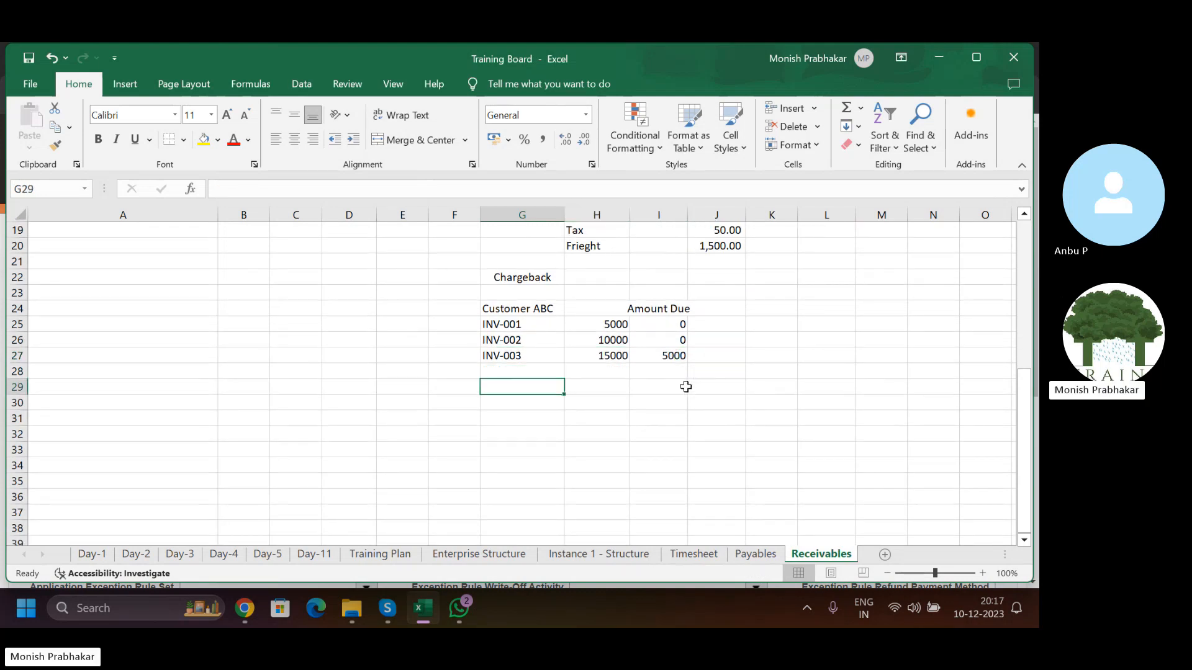
{"action": "key", "text": "Caps_Lock"}
{"action": "type", "text": "INV-044"}
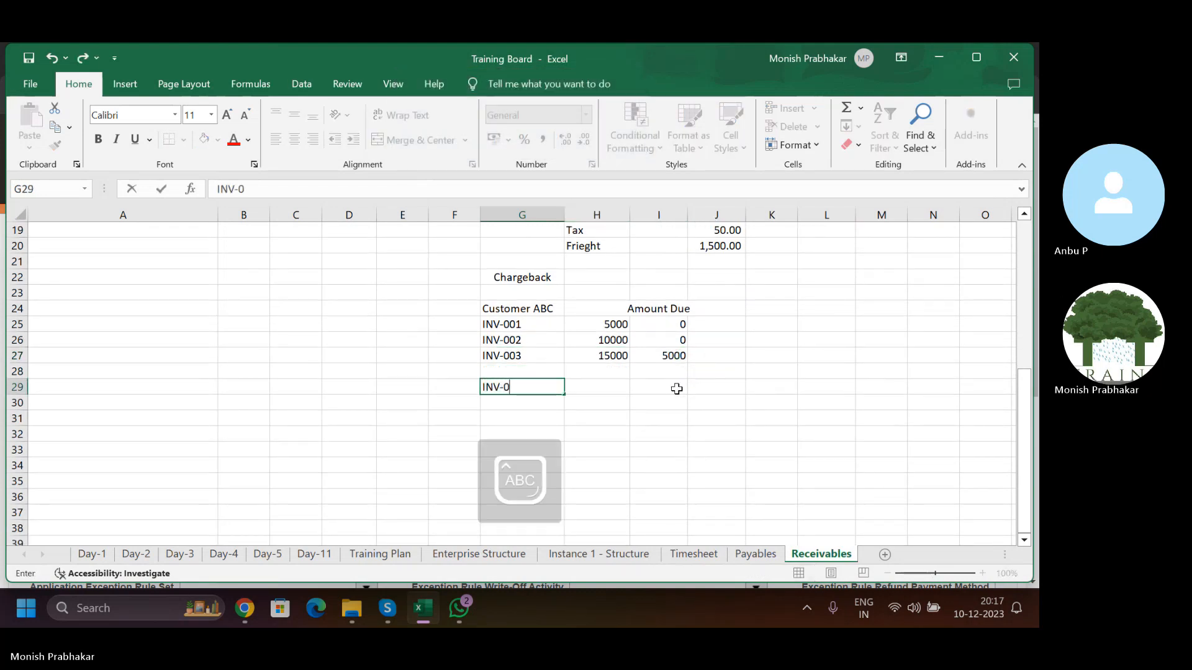
{"action": "key", "text": "BackSpace"}
{"action": "key", "text": "BackSpace"}
{"action": "type", "text": "00"}
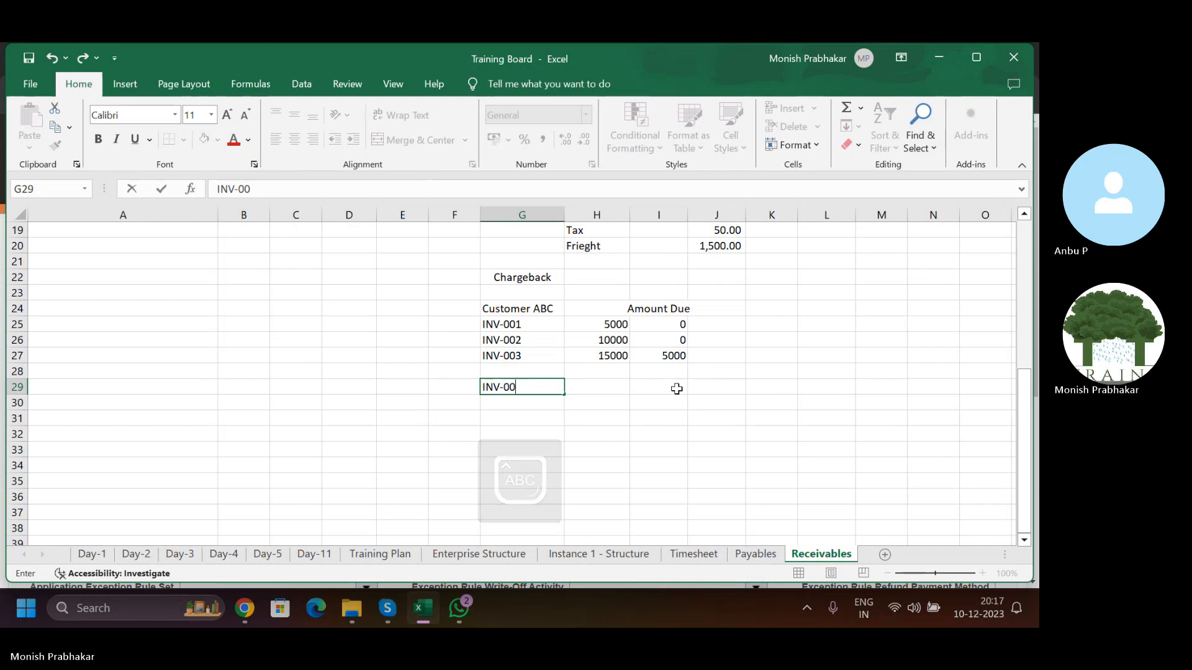
{"action": "key", "text": "BackSpace"}
{"action": "type", "text": "4"}
{"action": "key", "text": "Return"}
{"action": "type", "text": "\\"}
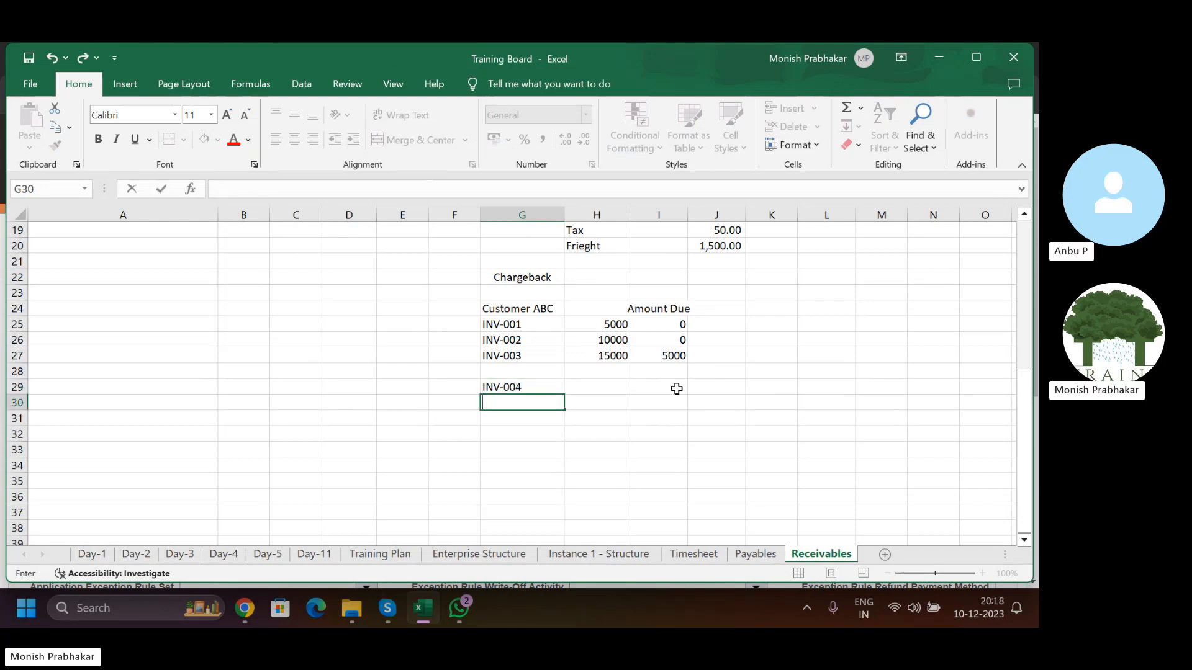
{"action": "key", "text": "BackSpace"}
- Enter the period Nov-23 in cell F27 beside INV-003
{"action": "key", "text": "Up"}
{"action": "key", "text": "Up"}
{"action": "key", "text": "Up"}
{"action": "key", "text": "Left"}
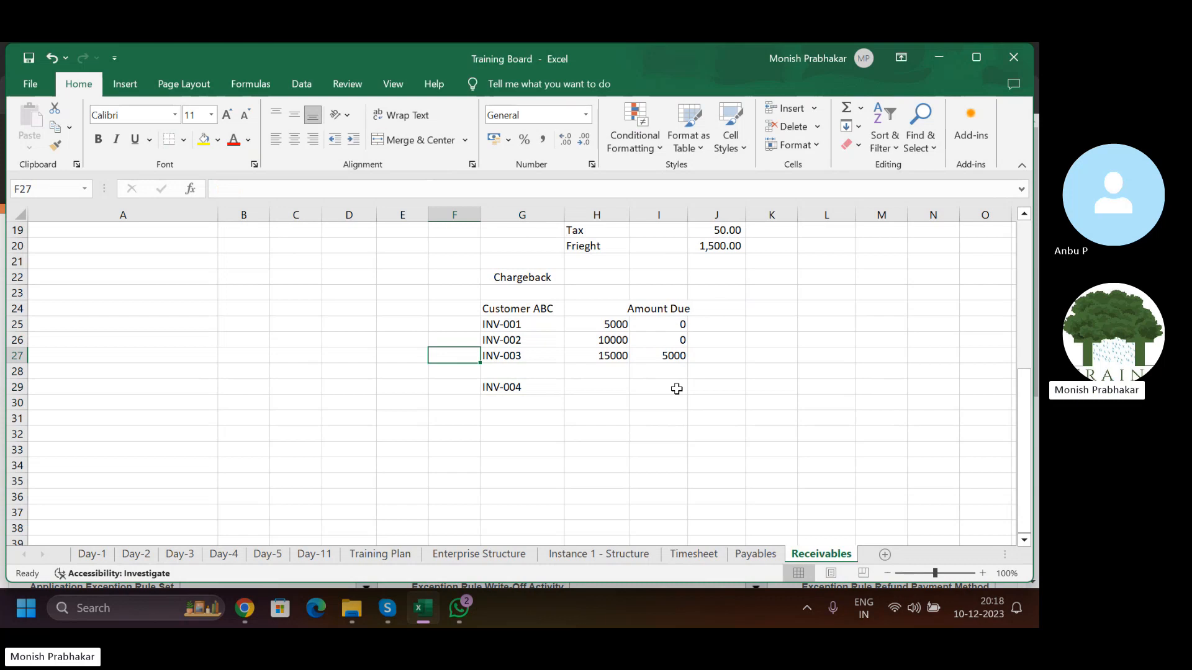
{"action": "type", "text": "N"}
{"action": "key", "text": "Caps_Lock"}
{"action": "type", "text": "ov-23"}
{"action": "key", "text": "Return"}
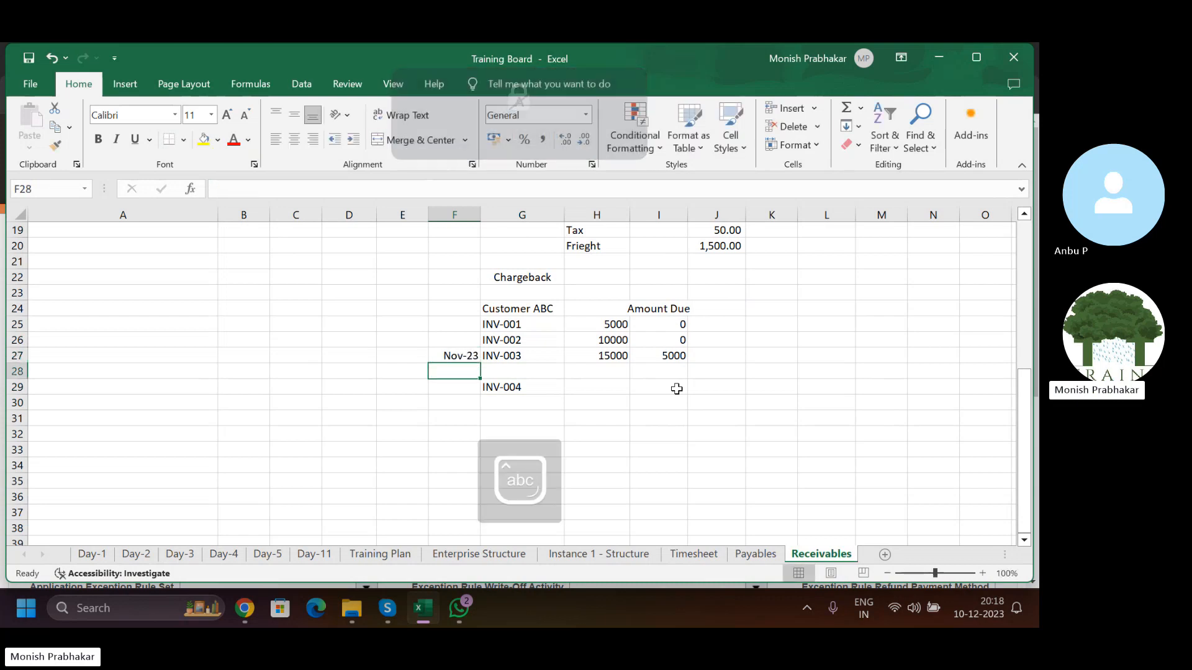
- Enter the period Dec-23 in cell F29 beside INV-004
{"action": "key", "text": "Up"}
{"action": "key", "text": "Down"}
{"action": "key", "text": "Down"}
{"action": "type", "text": "D"}
{"action": "key", "text": "Caps_Lock"}
{"action": "type", "text": "ec-23"}
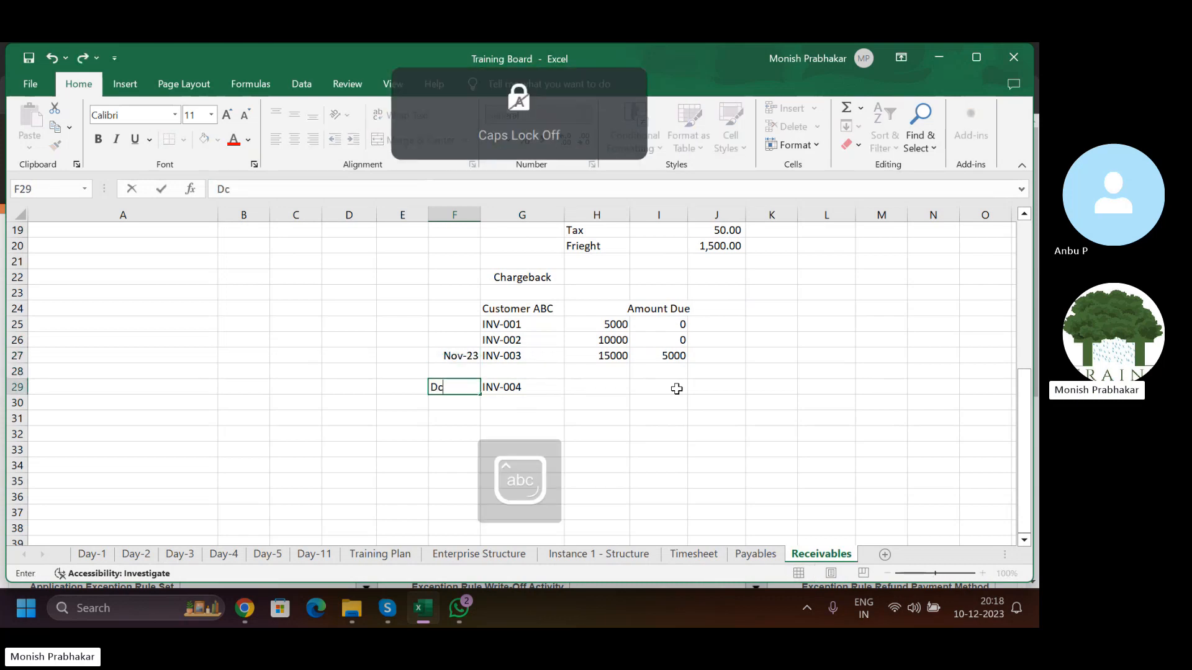
{"action": "key", "text": "Return"}
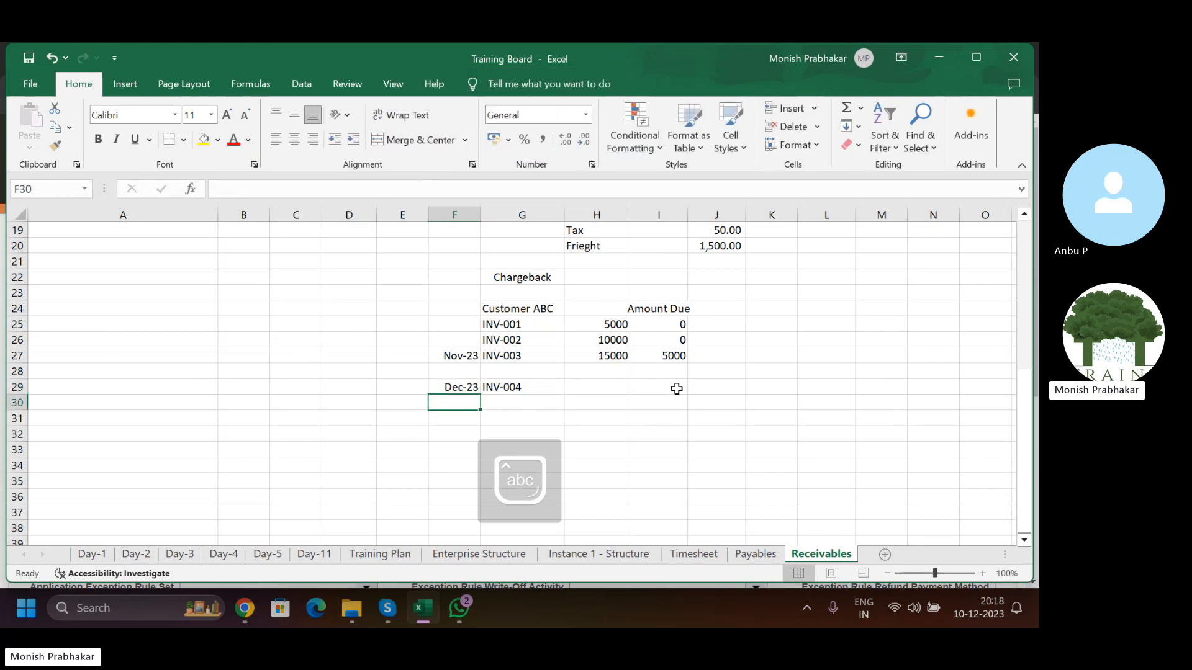
{"action": "left_click", "coordinate": [675, 357]}
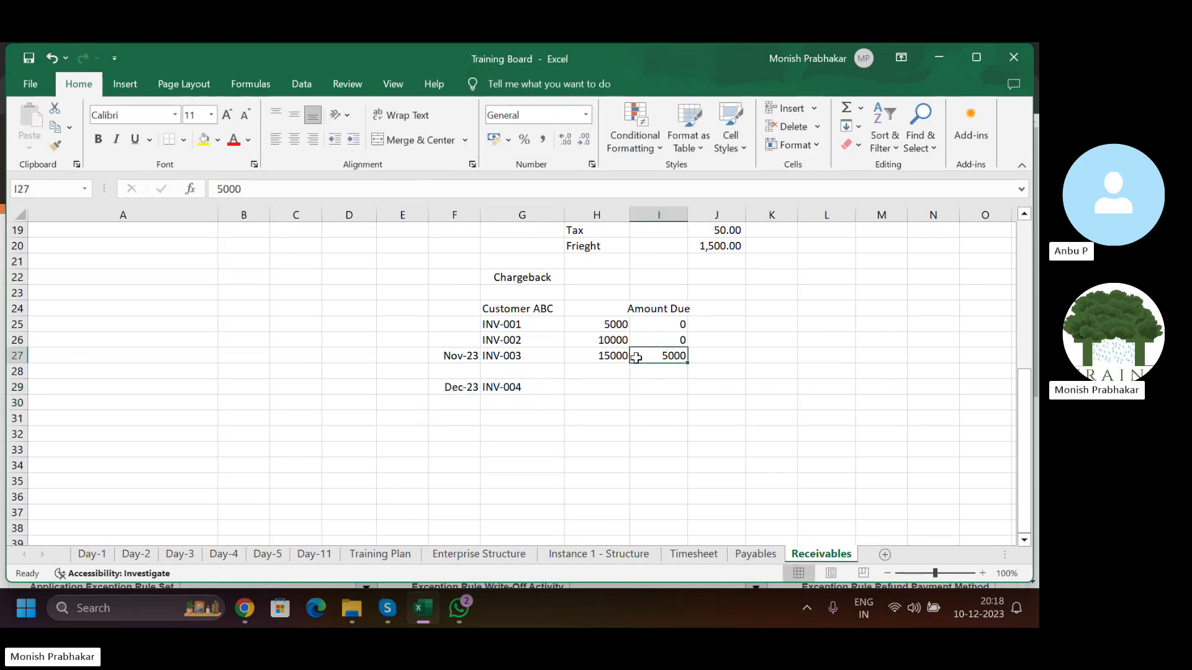
{"action": "left_click_drag", "start_coordinate": [473, 387], "coordinate": [665, 388]}
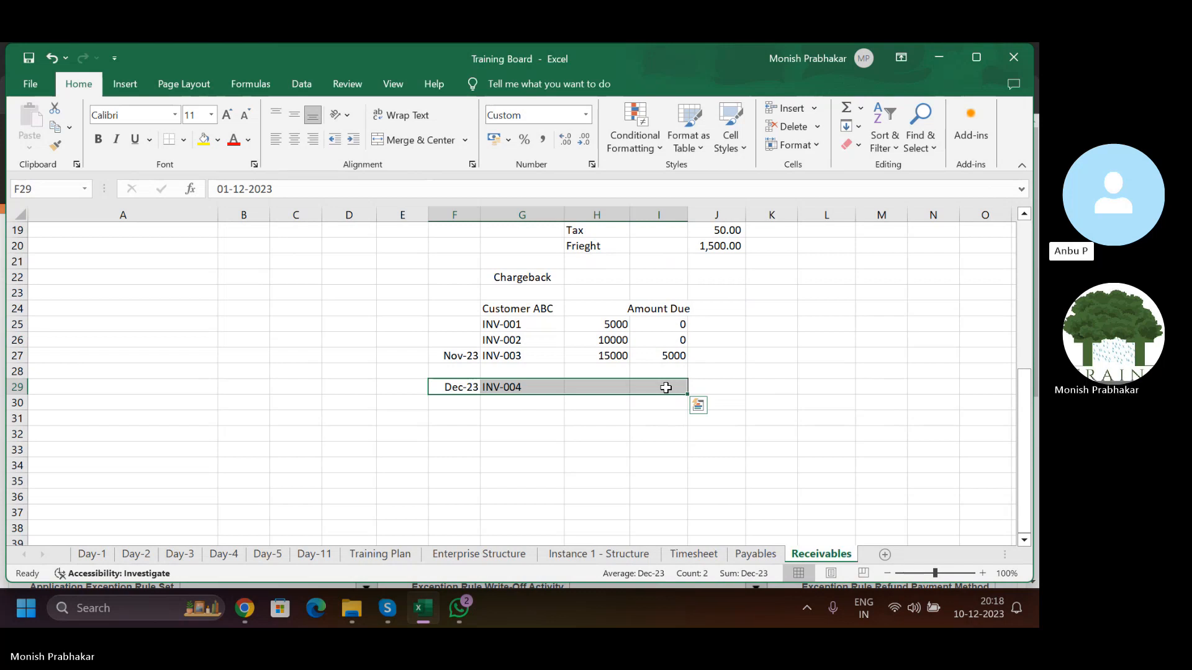
{"action": "left_click_drag", "start_coordinate": [462, 355], "coordinate": [671, 353]}
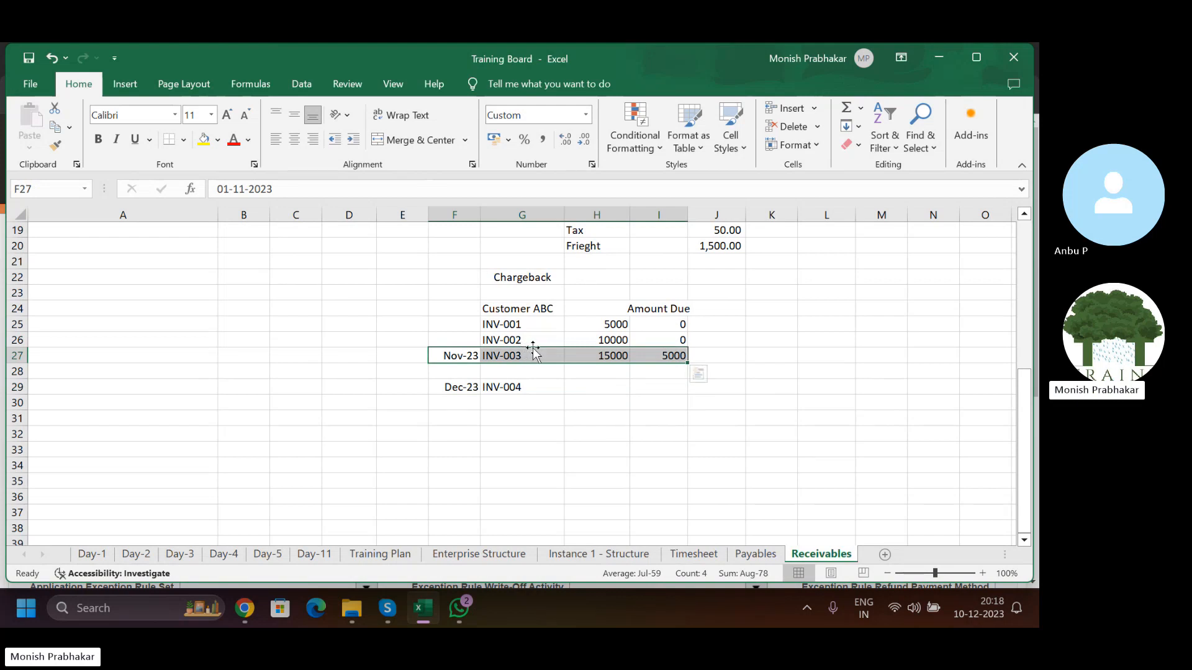
- Compare the Nov-23 INV-003 row and its amount due with the Dec-23 INV-004 row under Customer ABC
{"action": "left_click_drag", "start_coordinate": [524, 351], "coordinate": [657, 357]}
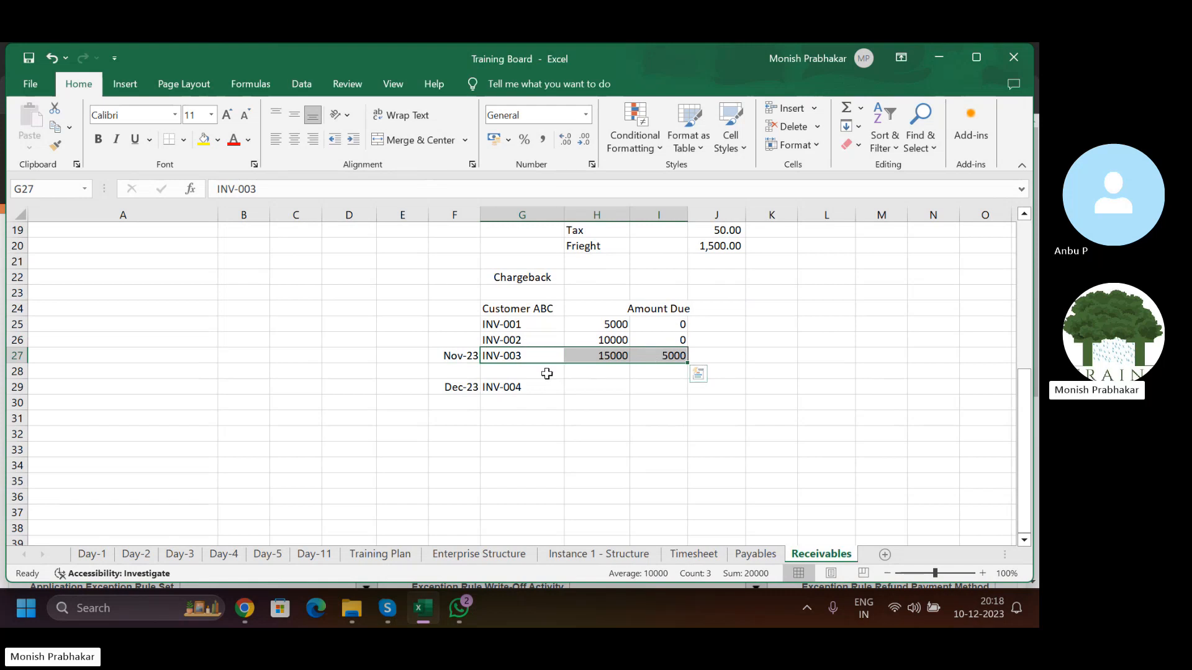
{"action": "left_click", "coordinate": [464, 388]}
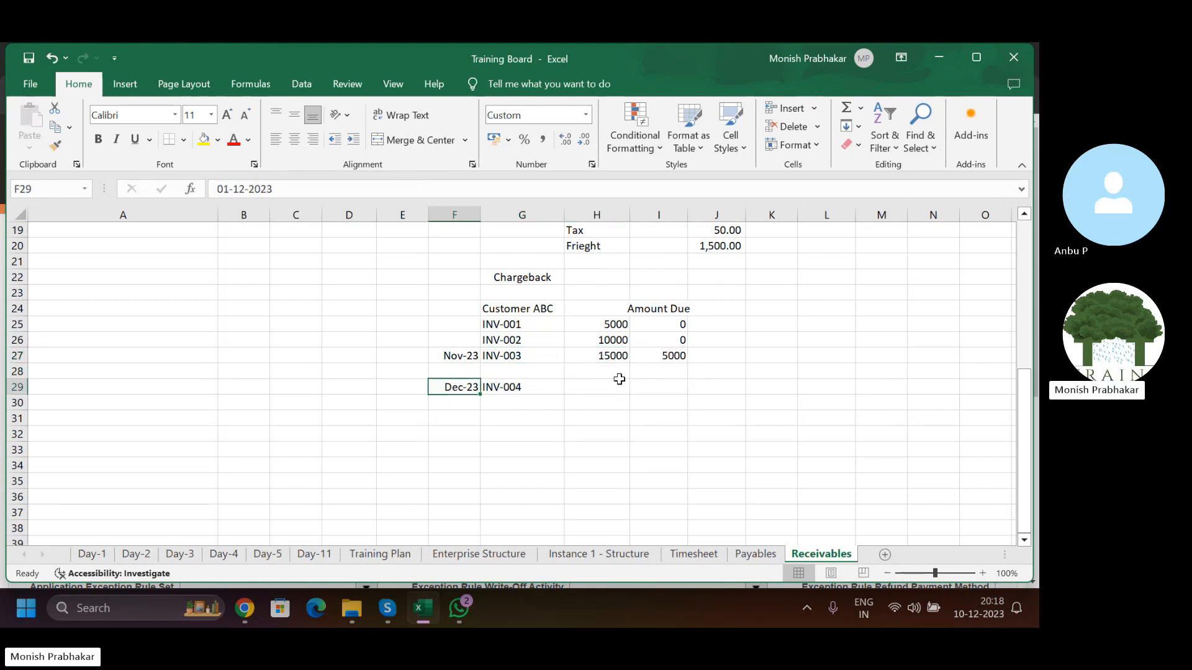
{"action": "left_click", "coordinate": [596, 385]}
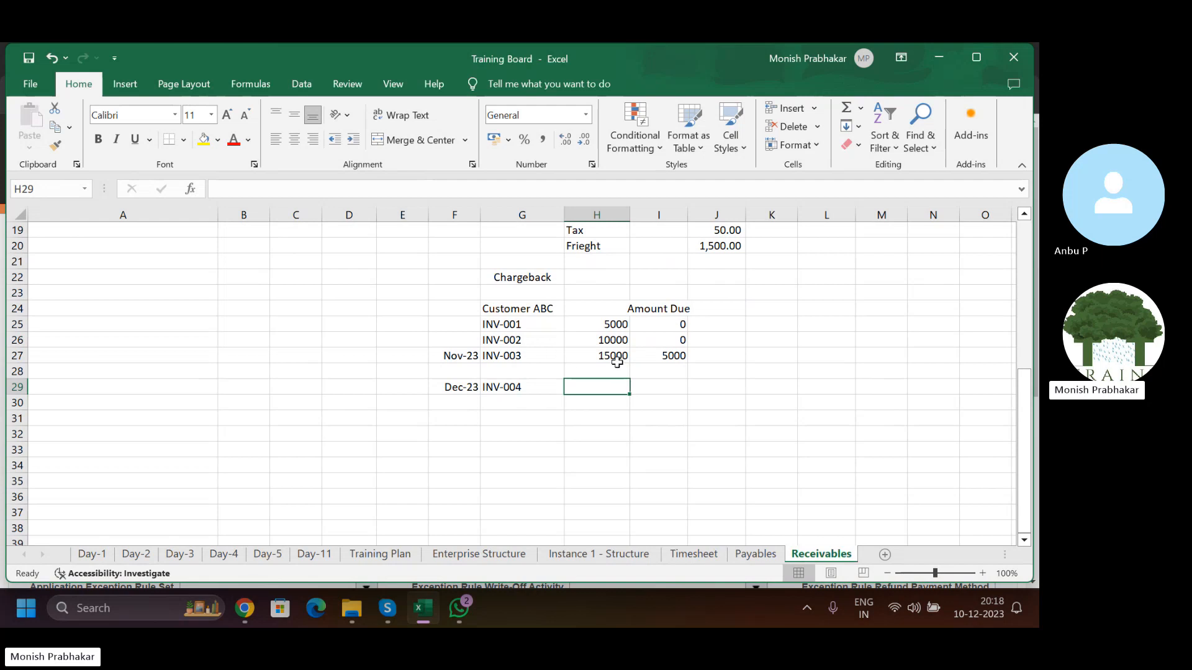
{"action": "left_click", "coordinate": [670, 359]}
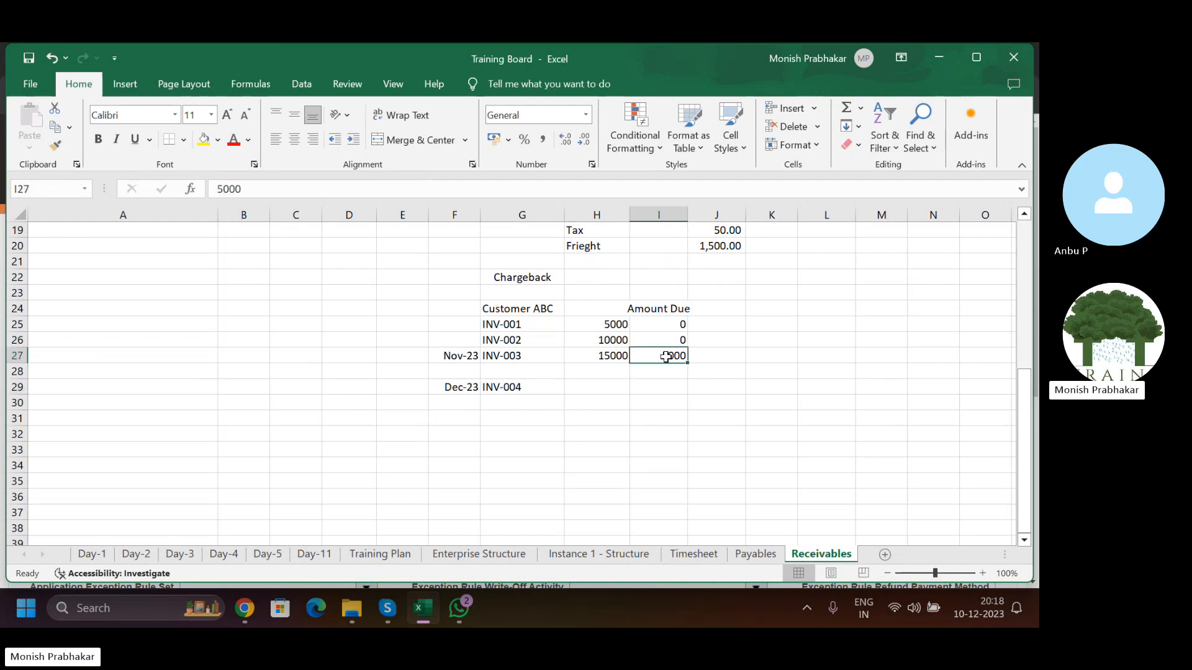
{"action": "left_click", "coordinate": [524, 387]}
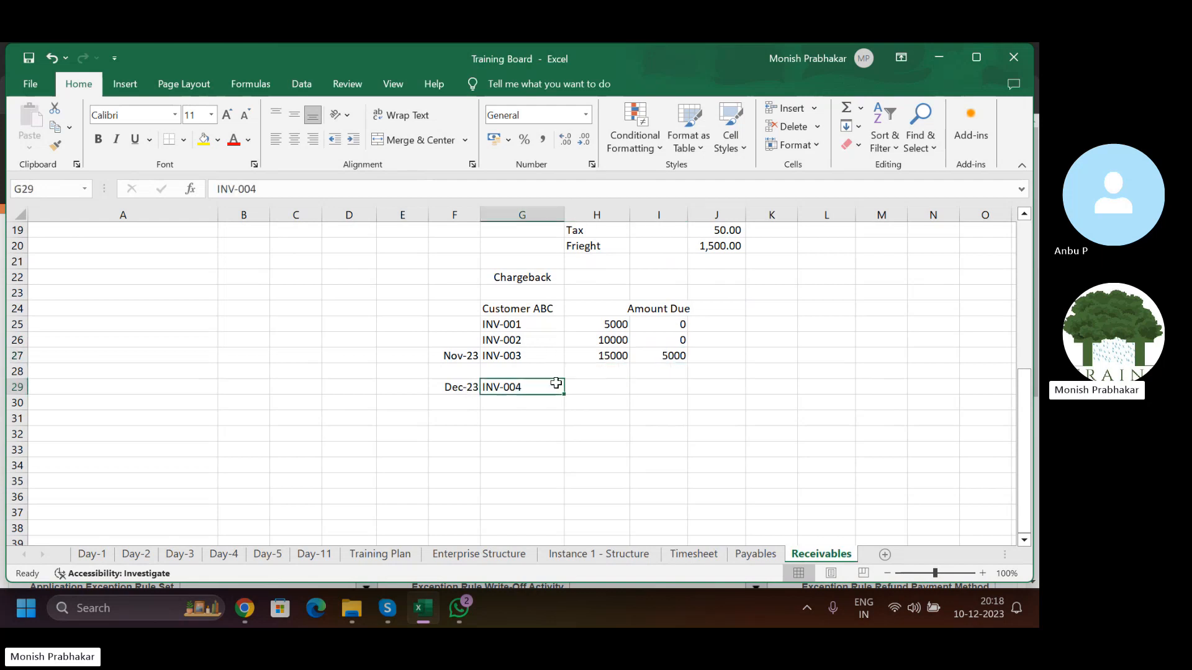
{"action": "left_click", "coordinate": [667, 359]}
{"action": "left_click_drag", "start_coordinate": [668, 359], "coordinate": [708, 370]}
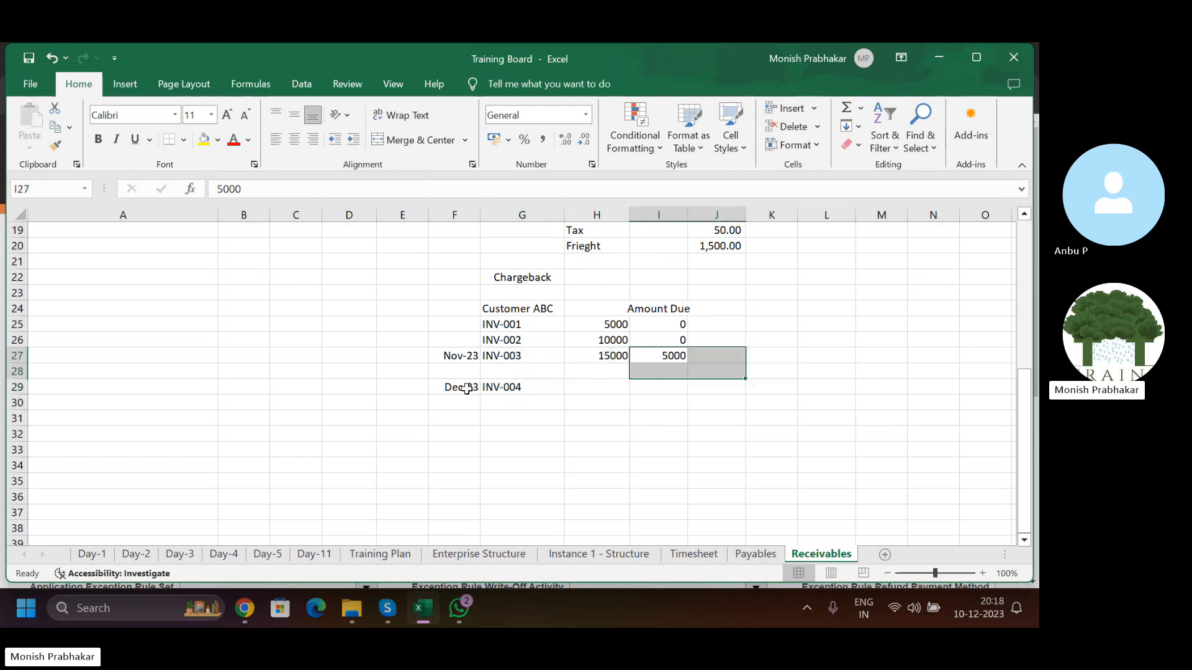
{"action": "left_click", "coordinate": [516, 388]}
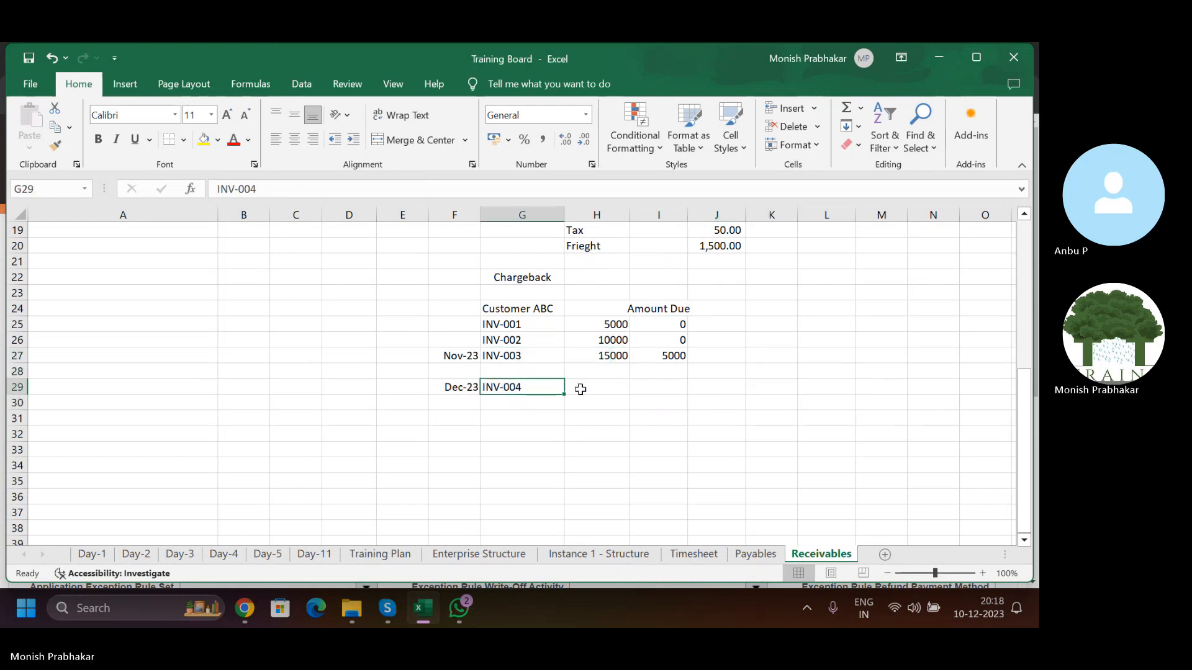
{"action": "left_click", "coordinate": [649, 392]}
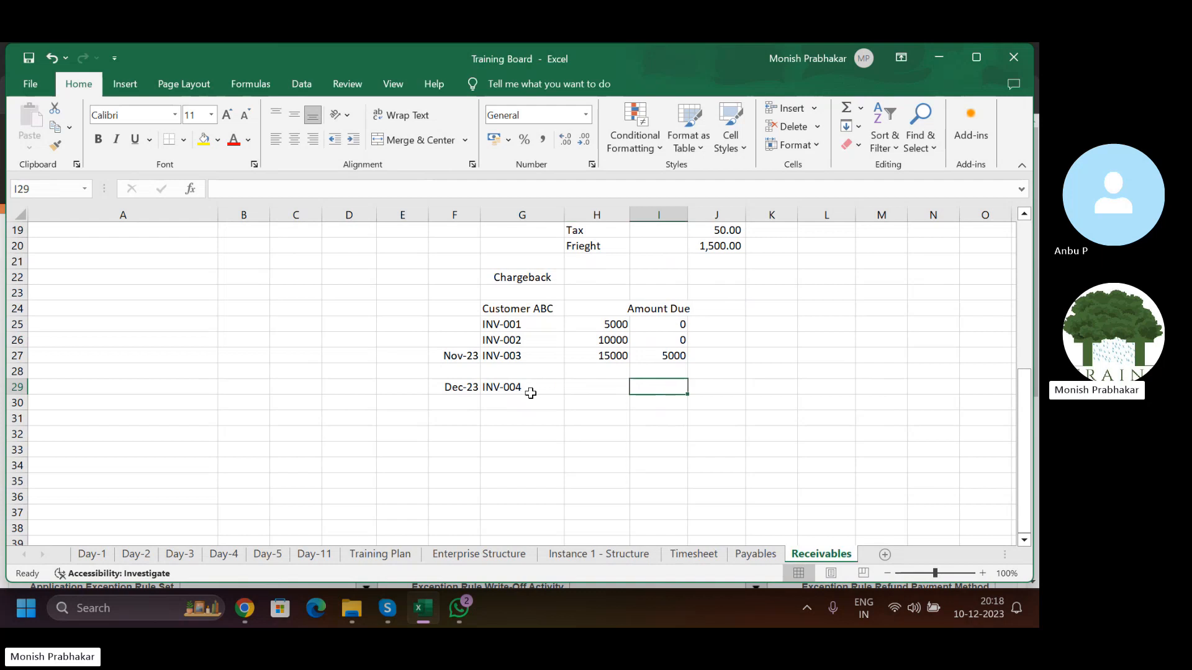
{"action": "scroll", "coordinate": [532, 394], "scroll_direction": "down", "scroll_amount": 1}
{"action": "scroll", "coordinate": [507, 380], "scroll_direction": "up", "scroll_amount": 1}
{"action": "left_click", "coordinate": [789, 384]}
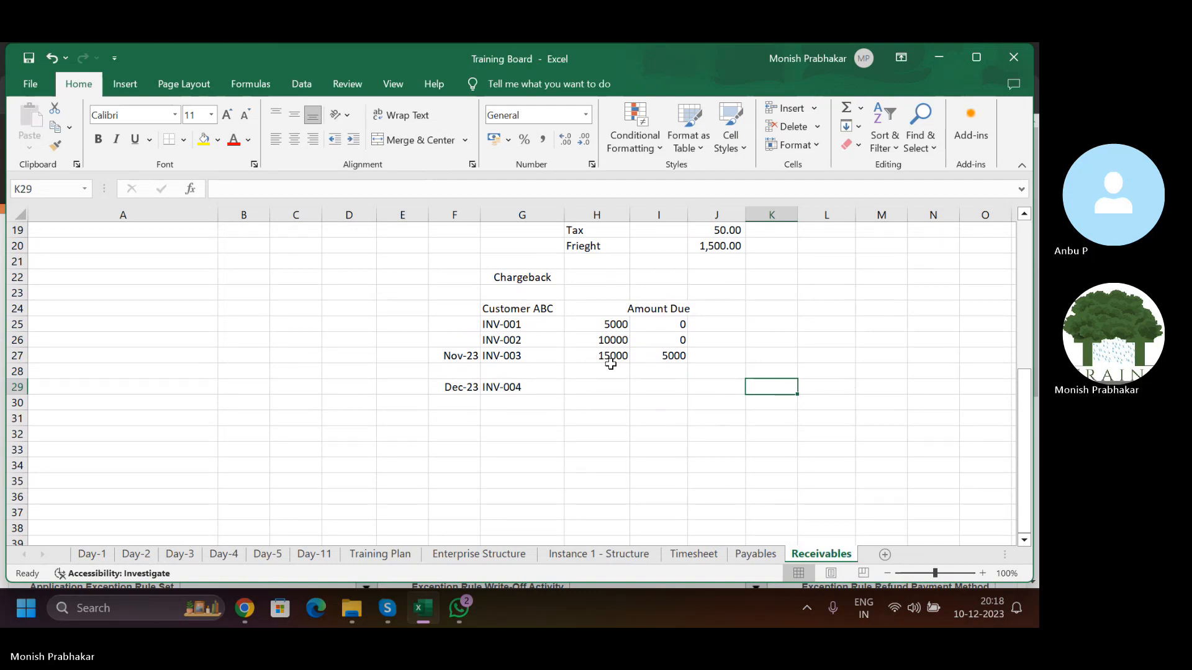
{"action": "left_click", "coordinate": [524, 306]}
- Enter the amount 50000 in cell J31 below the invoice list and apply comma style to it
{"action": "left_click", "coordinate": [693, 420]}
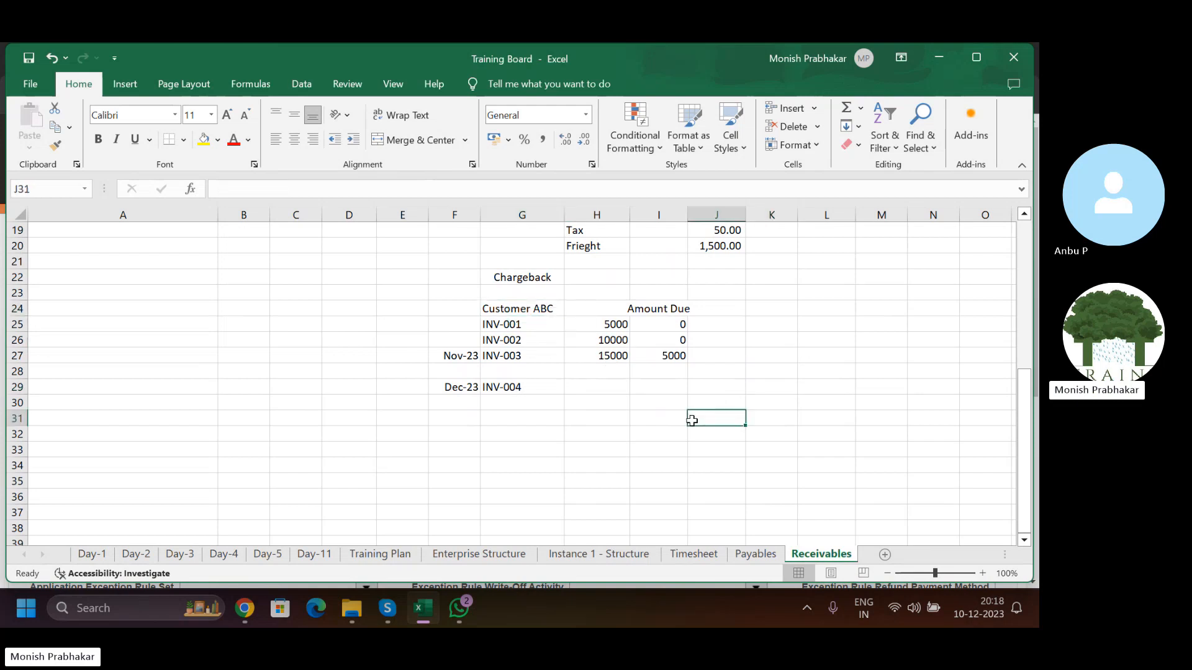
{"action": "type", "text": "50000"}
{"action": "key", "text": "Return"}
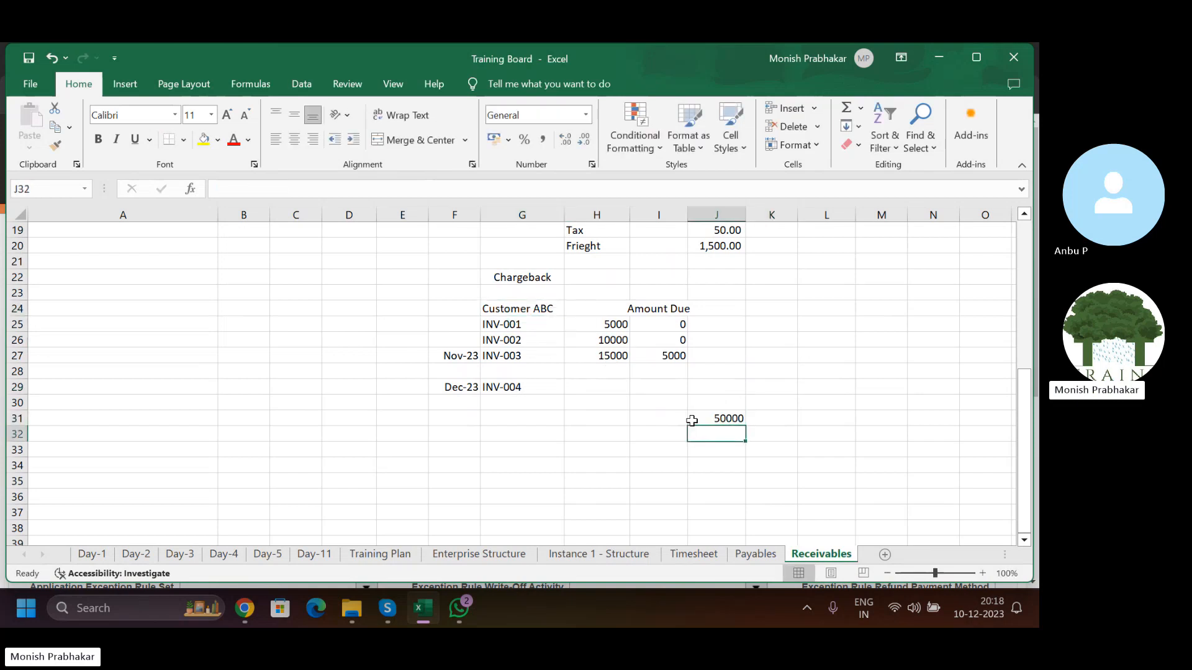
{"action": "left_click", "coordinate": [692, 420]}
{"action": "left_click", "coordinate": [543, 140]}
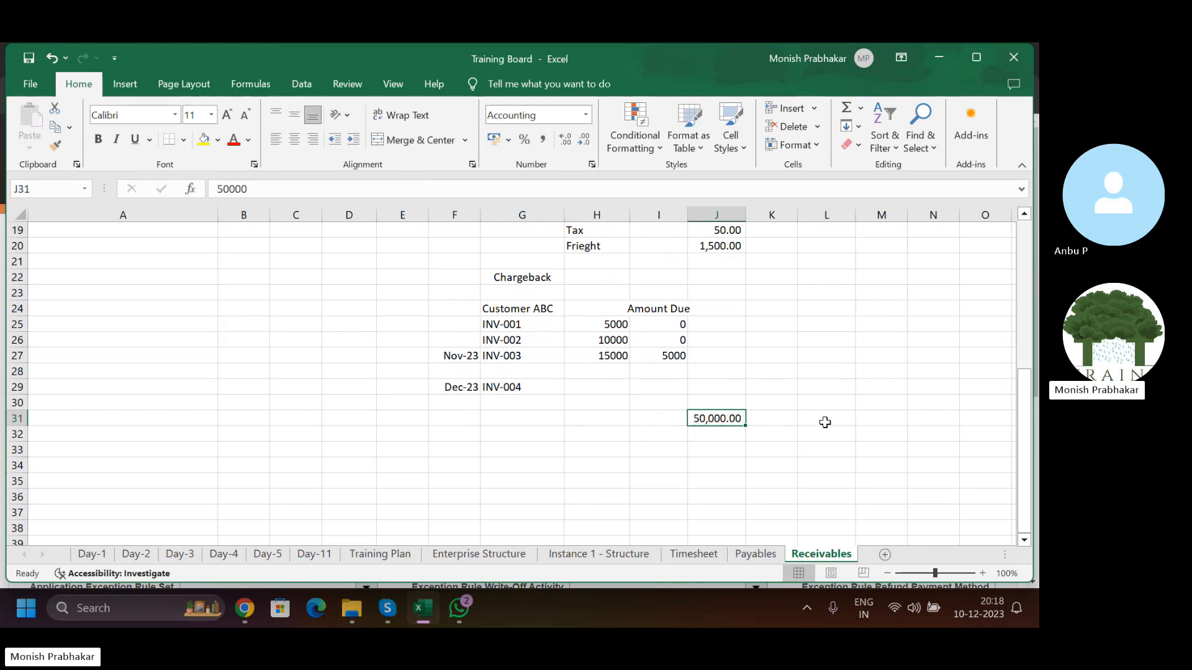
- Examine the amount in J31 and the blank cells below it against the INV-003 row and its amount due
{"action": "left_click", "coordinate": [724, 434]}
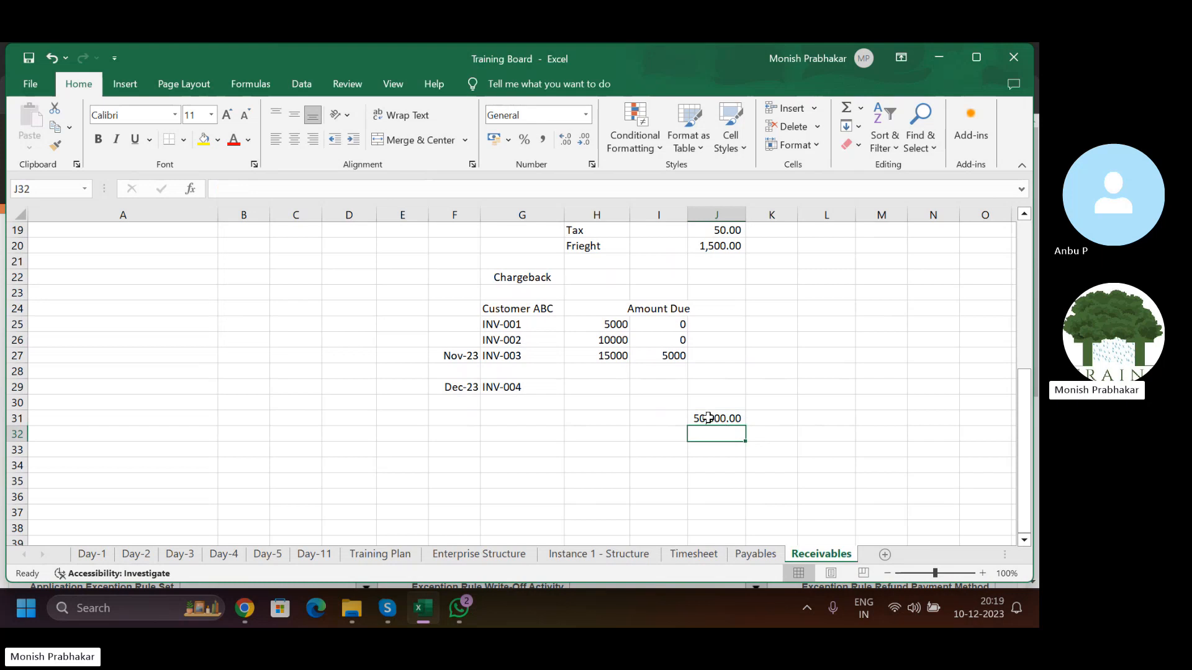
{"action": "left_click", "coordinate": [708, 417]}
{"action": "left_click_drag", "start_coordinate": [709, 435], "coordinate": [719, 522]}
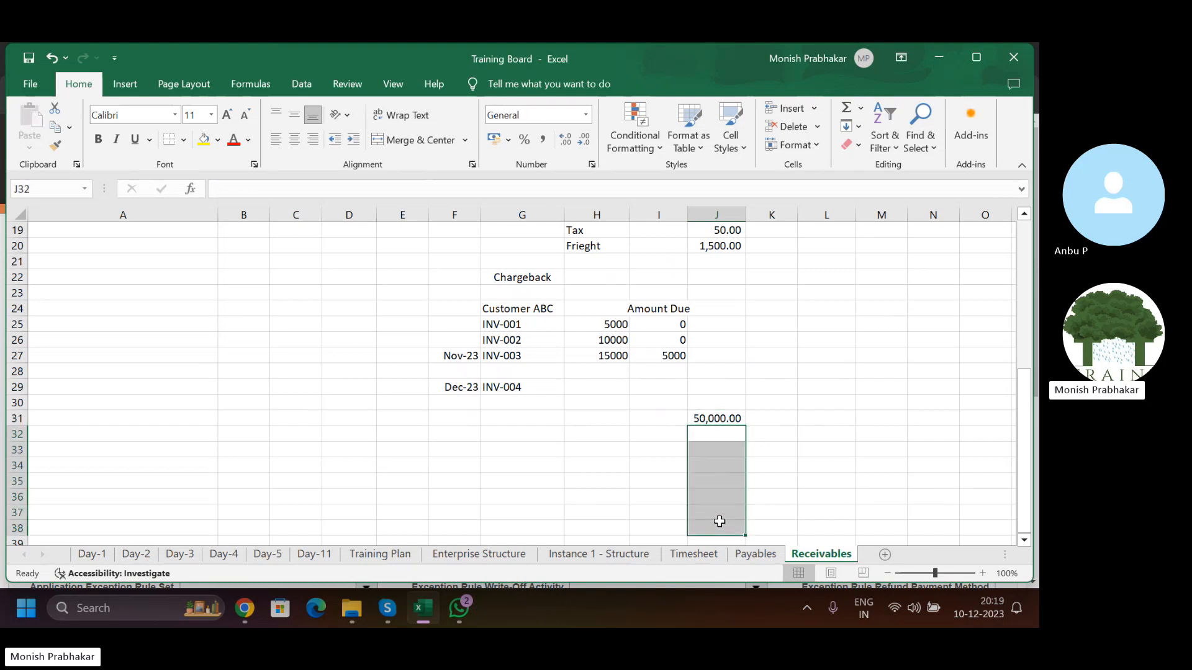
{"action": "scroll", "coordinate": [719, 521], "scroll_direction": "down", "scroll_amount": 1}
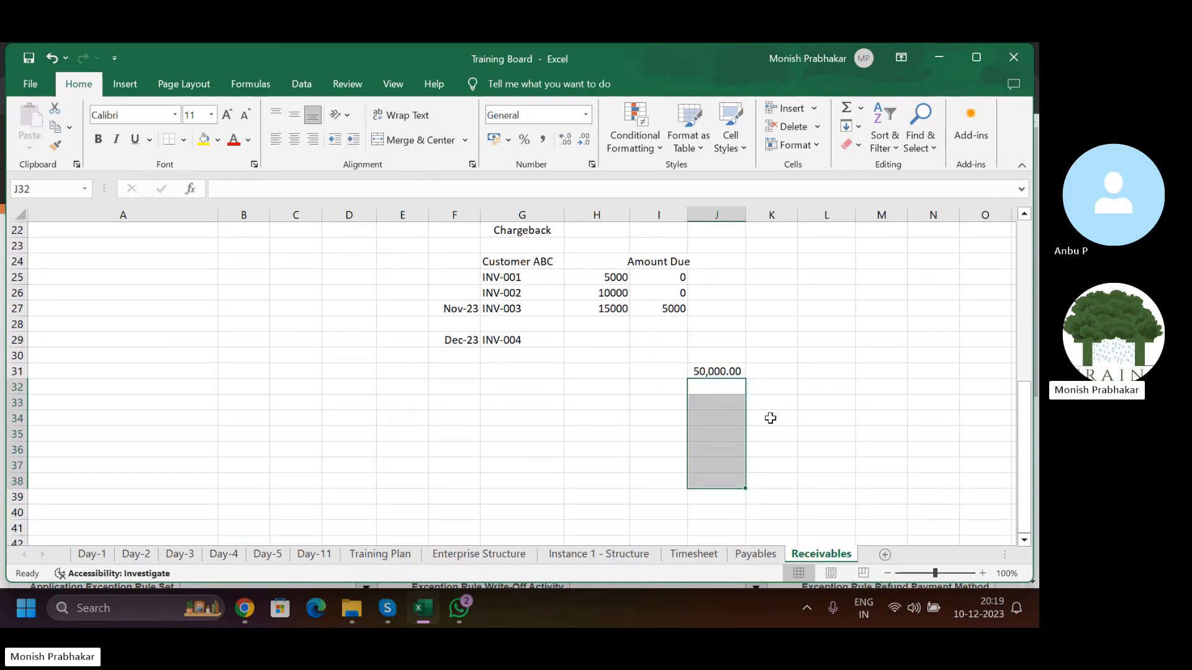
{"action": "left_click", "coordinate": [718, 373]}
{"action": "left_click_drag", "start_coordinate": [722, 388], "coordinate": [724, 446]}
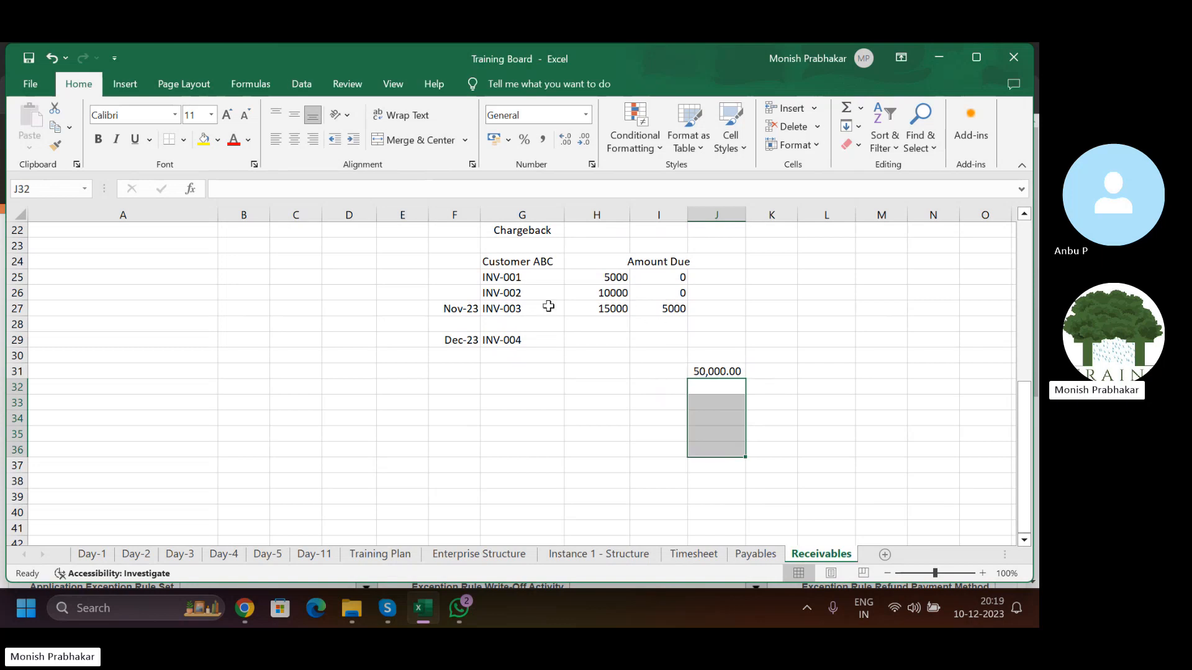
{"action": "left_click", "coordinate": [665, 306]}
{"action": "left_click", "coordinate": [649, 402]}
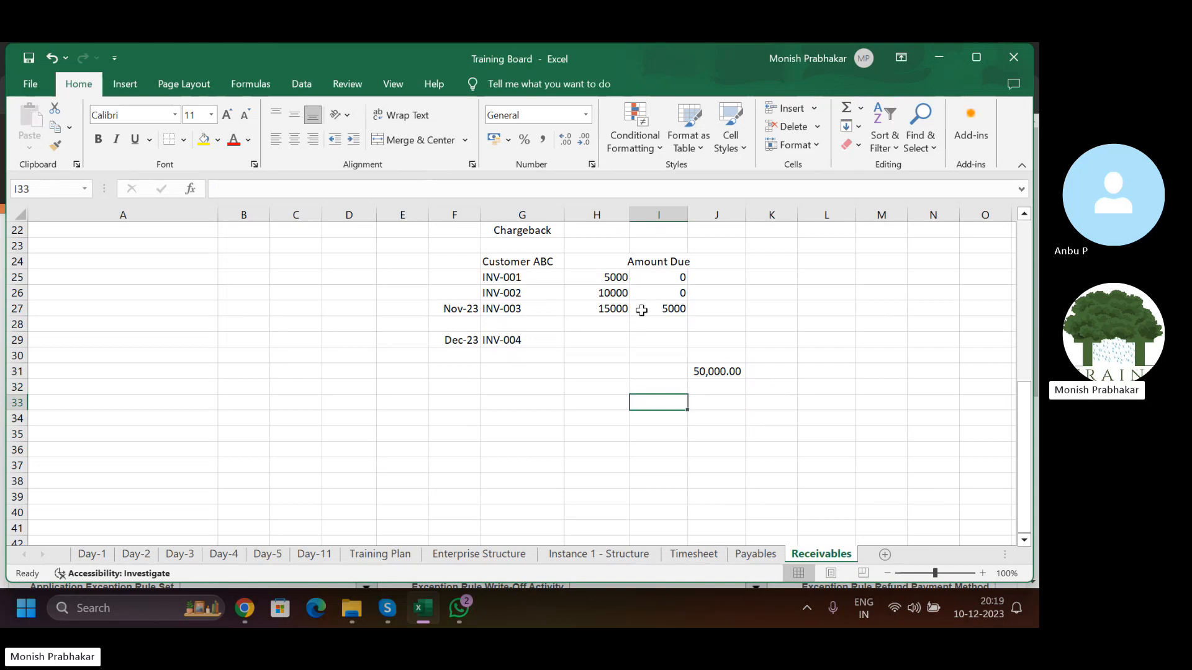
{"action": "left_click", "coordinate": [719, 398]}
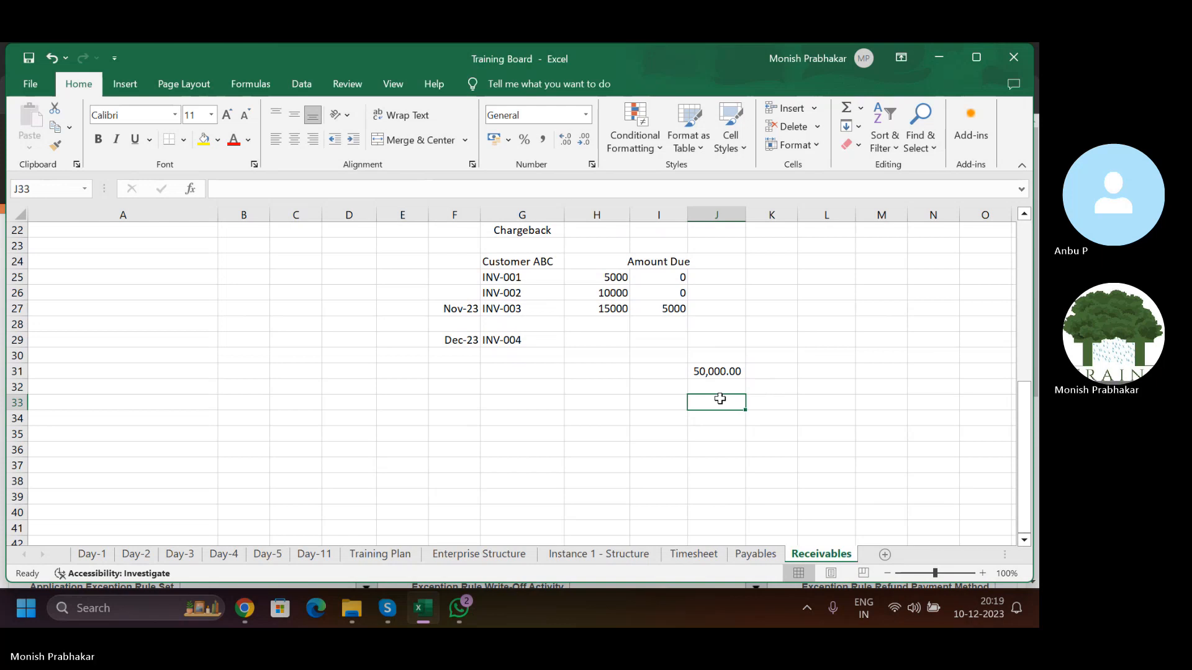
{"action": "left_click_drag", "start_coordinate": [540, 310], "coordinate": [659, 310]}
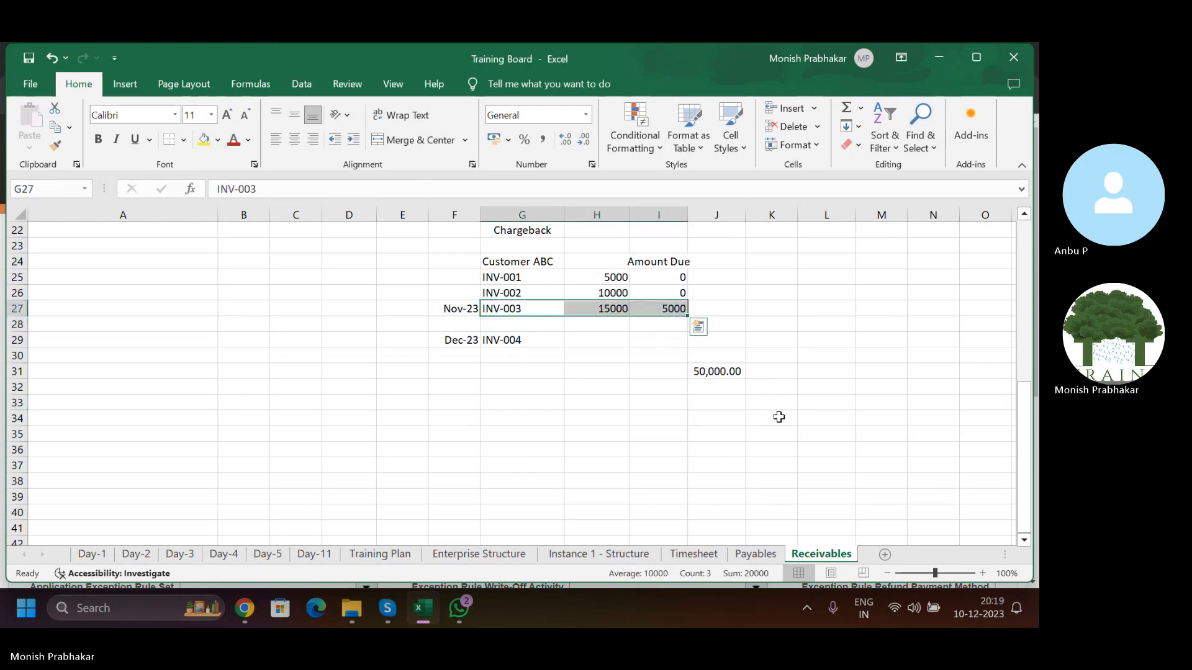
{"action": "left_click_drag", "start_coordinate": [663, 404], "coordinate": [735, 405]}
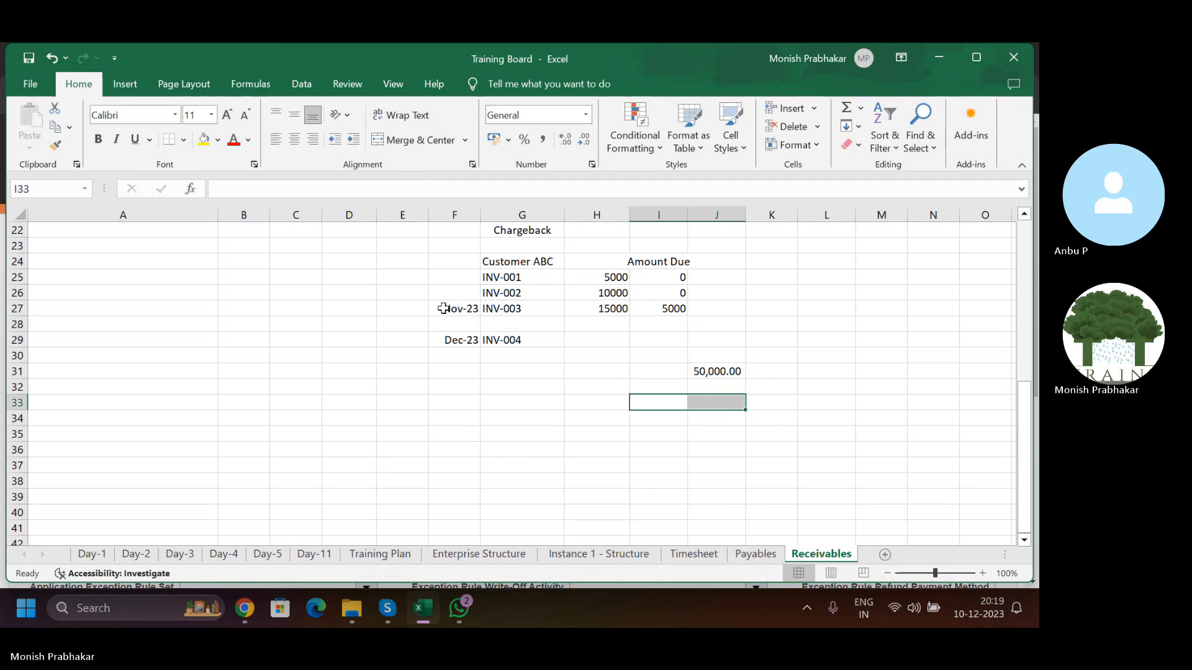
{"action": "left_click_drag", "start_coordinate": [445, 309], "coordinate": [675, 312]}
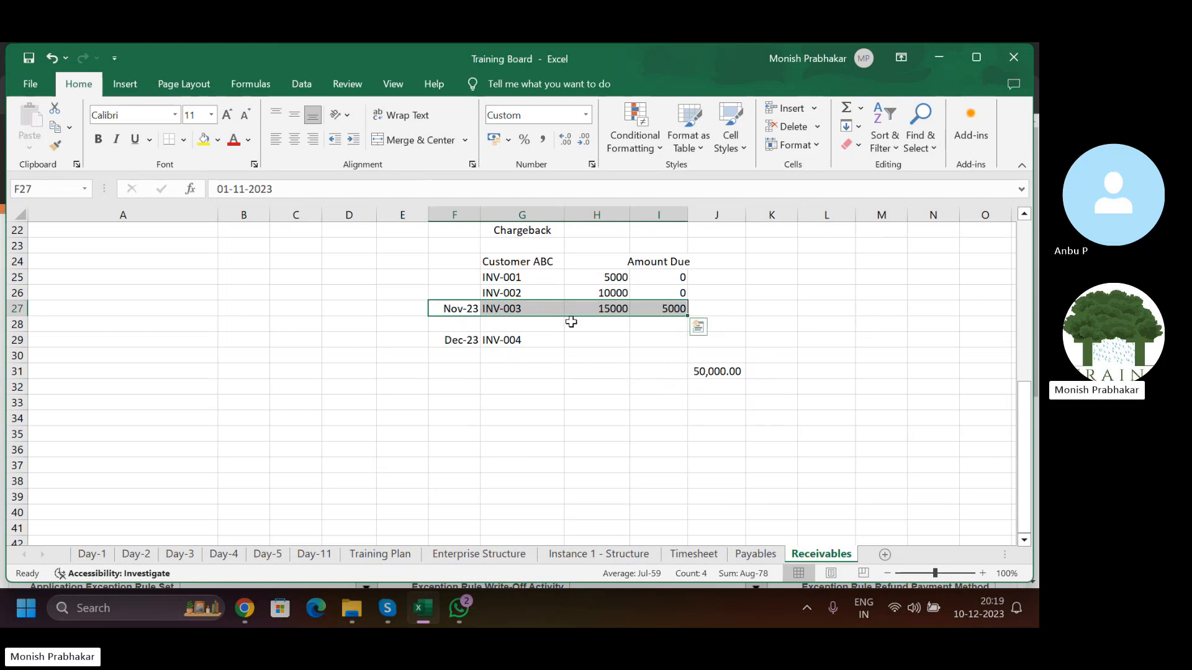
{"action": "left_click", "coordinate": [663, 311]}
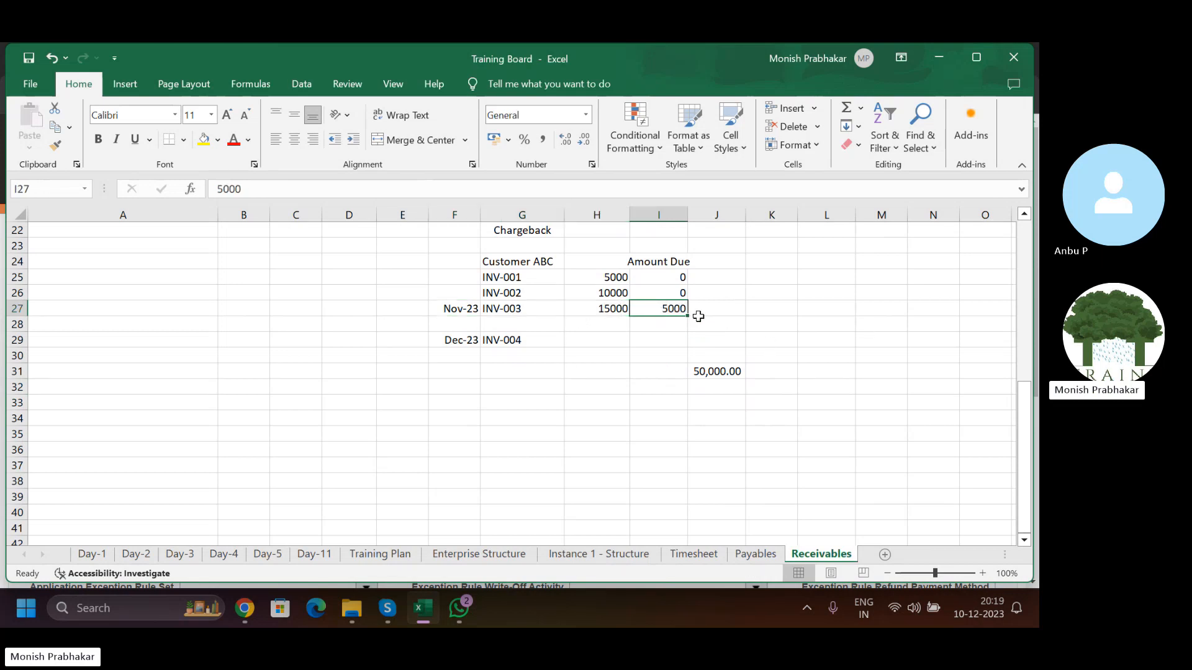
{"action": "left_click", "coordinate": [526, 262]}
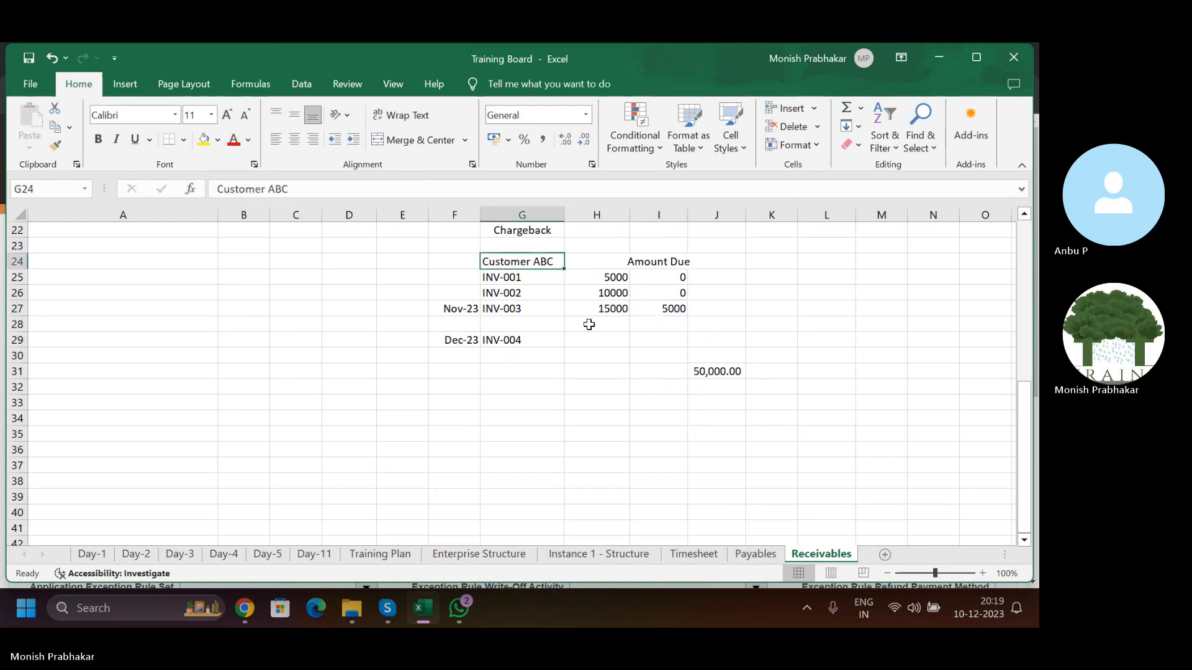
- Check the sum of the three invoice amounts in H25:H27 and clear the amount from cell J31
{"action": "left_click_drag", "start_coordinate": [605, 277], "coordinate": [608, 309]}
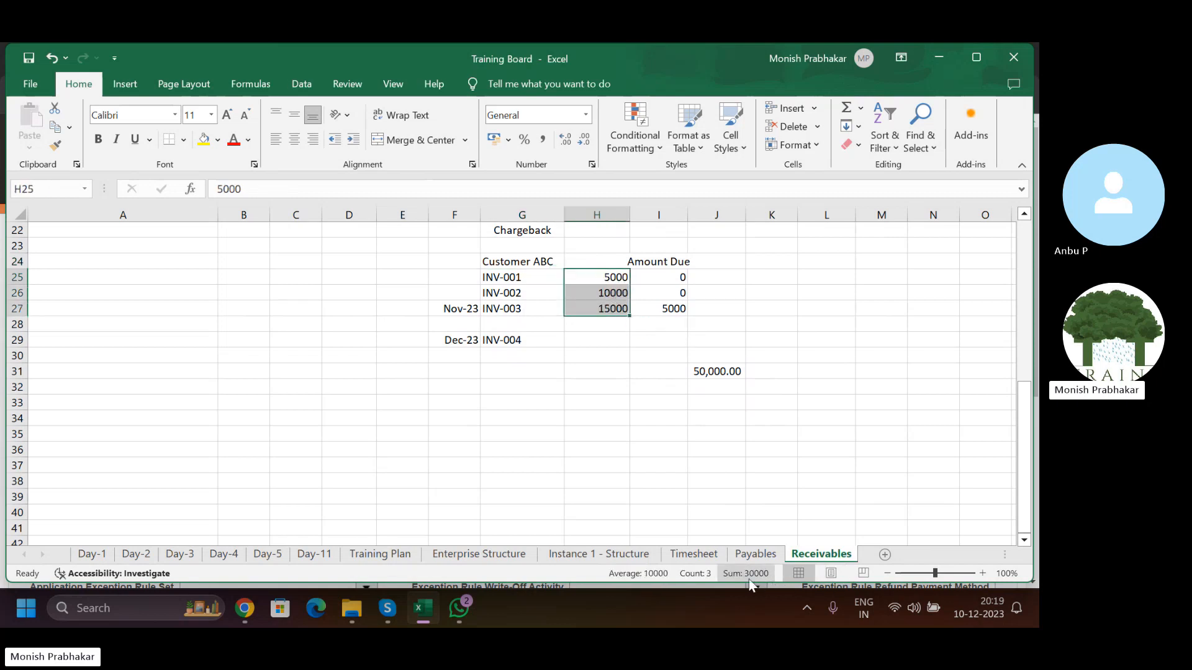
{"action": "left_click", "coordinate": [714, 370]}
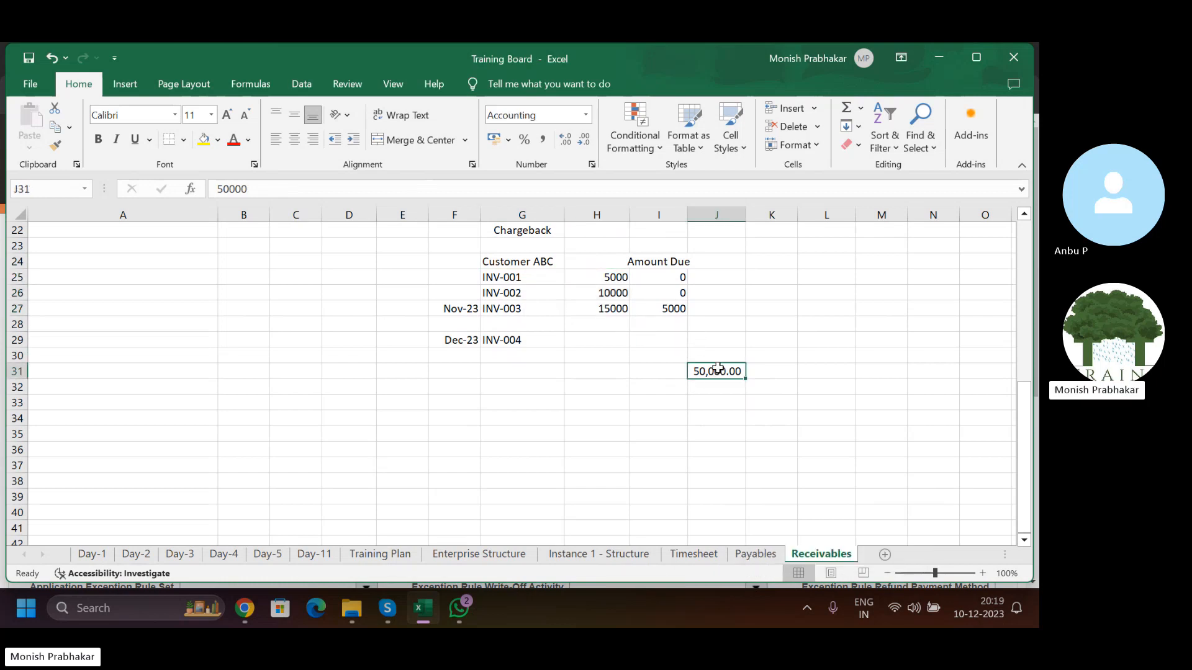
{"action": "key", "text": "Delete"}
- Enter a receipt amount of 30000 in cell I30 and label it Receipt in cell H30
{"action": "left_click_drag", "start_coordinate": [603, 278], "coordinate": [604, 303]}
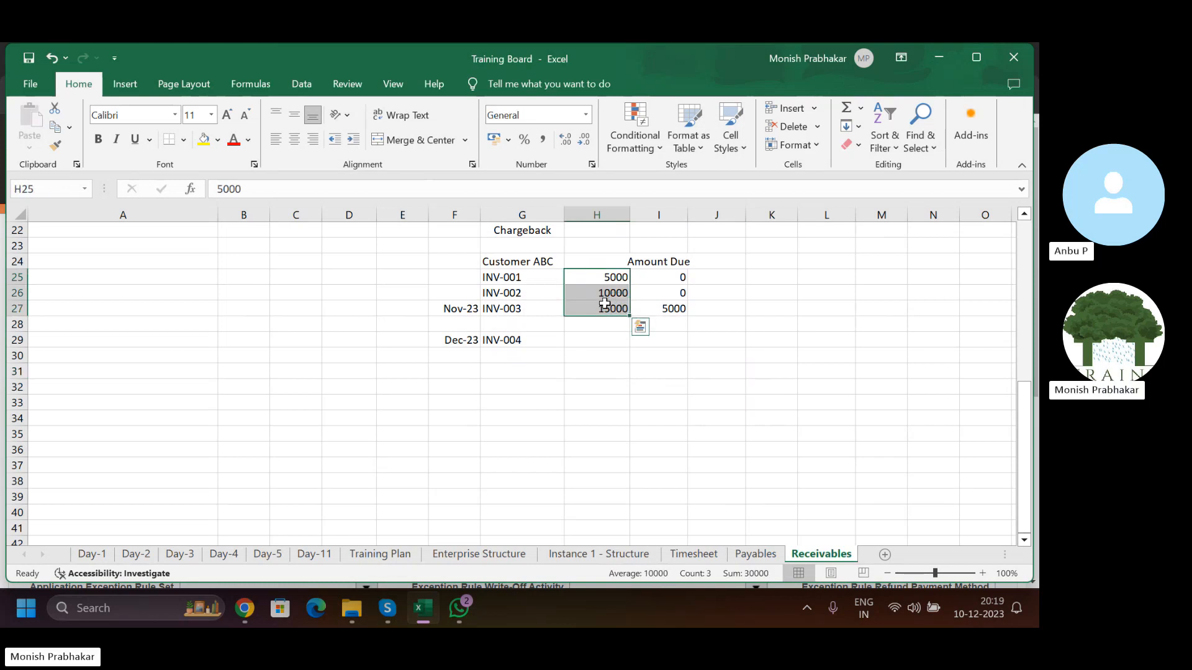
{"action": "left_click", "coordinate": [683, 355]}
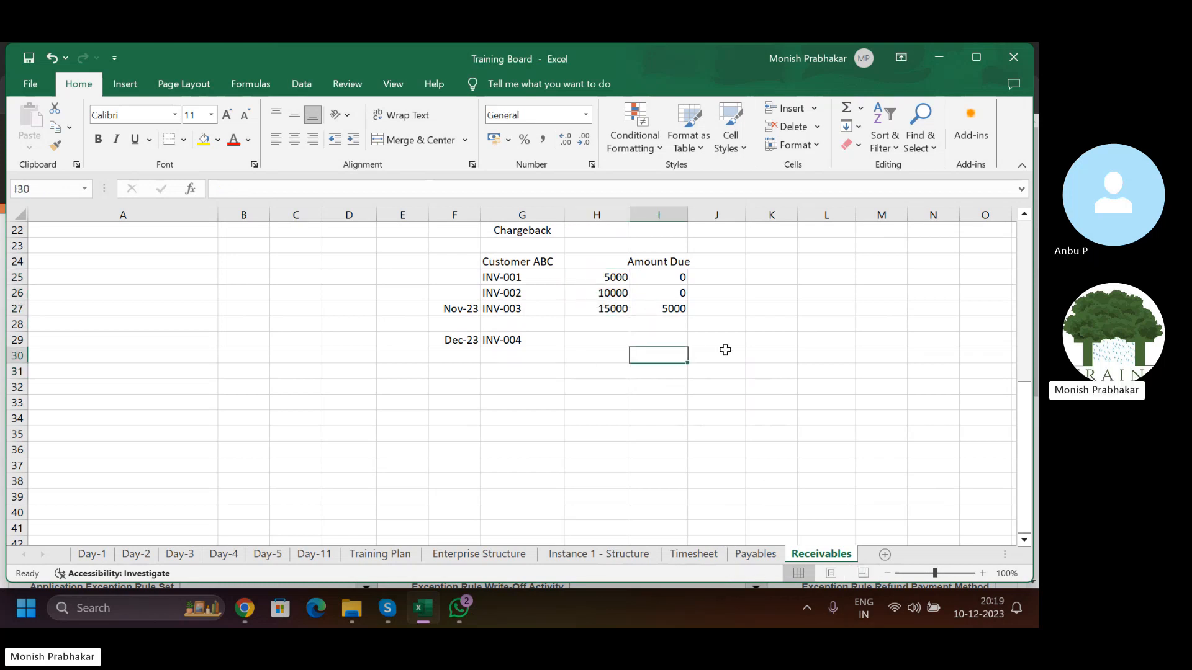
{"action": "type", "text": "30000"}
{"action": "key", "text": "Return"}
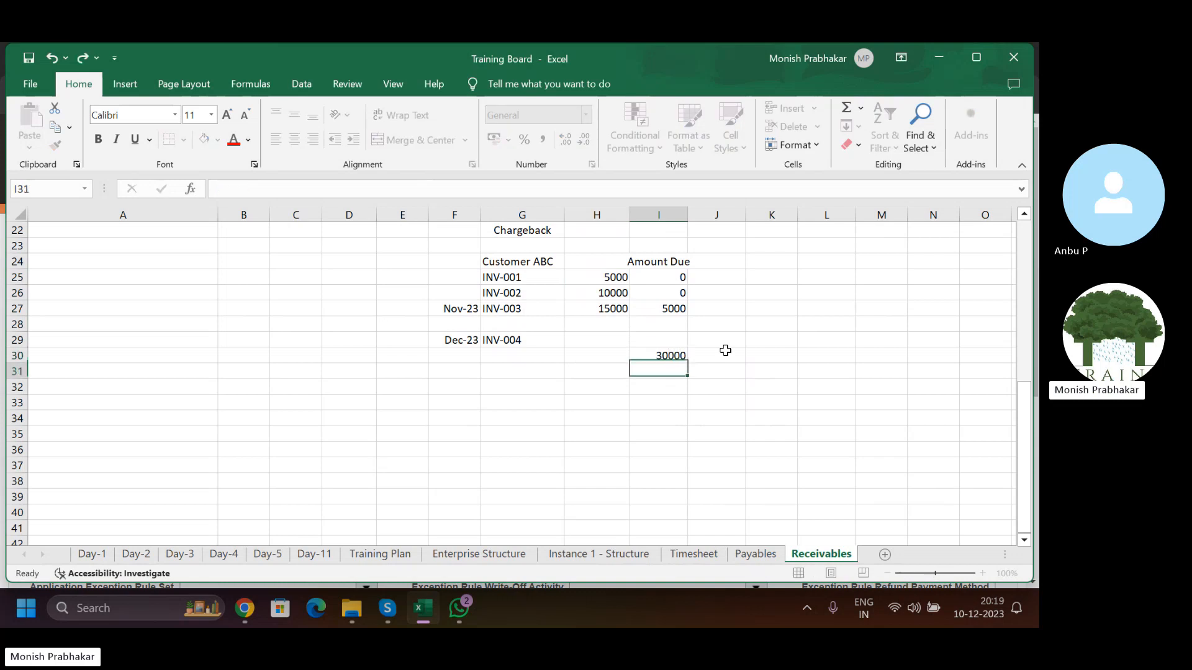
{"action": "key", "text": "Left"}
{"action": "key", "text": "Up"}
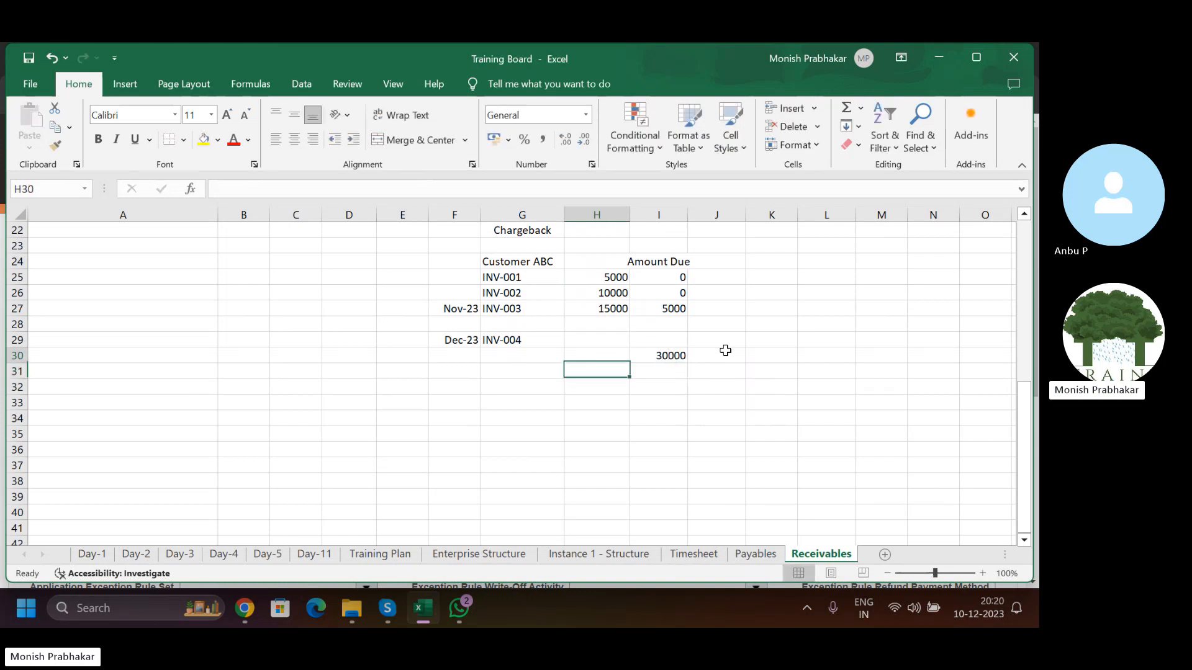
{"action": "key", "text": "Right"}
{"action": "key", "text": "Left"}
{"action": "type", "text": "eceipt"}
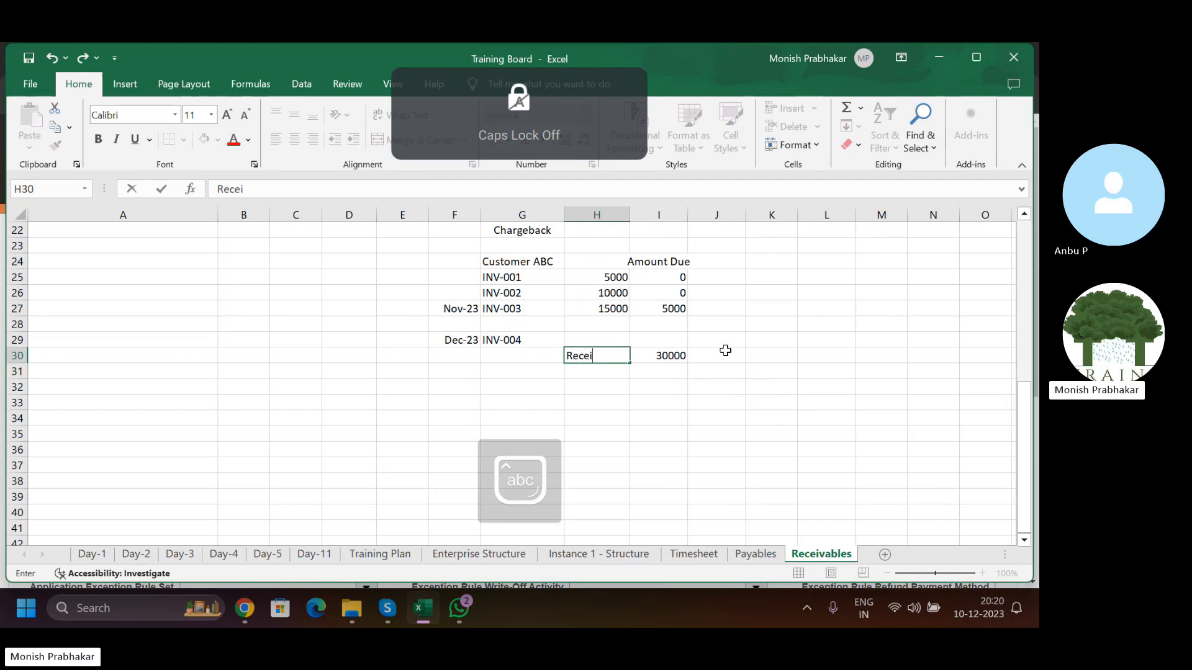
{"action": "key", "text": "Return"}
- Enter the receipt deductions beside the receipt amount: -5000 in cell J30 and -10000 in cell J31
{"action": "key", "text": "Right"}
{"action": "key", "text": "Right"}
{"action": "left_click", "coordinate": [726, 351]}
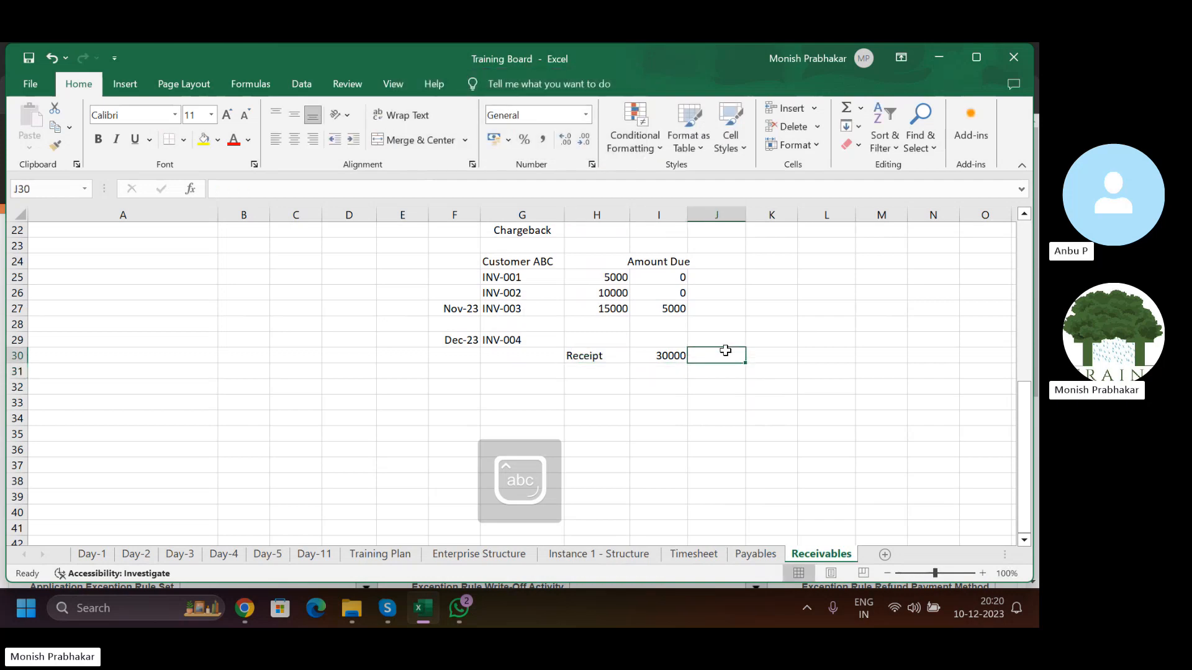
{"action": "type", "text": "-5000"}
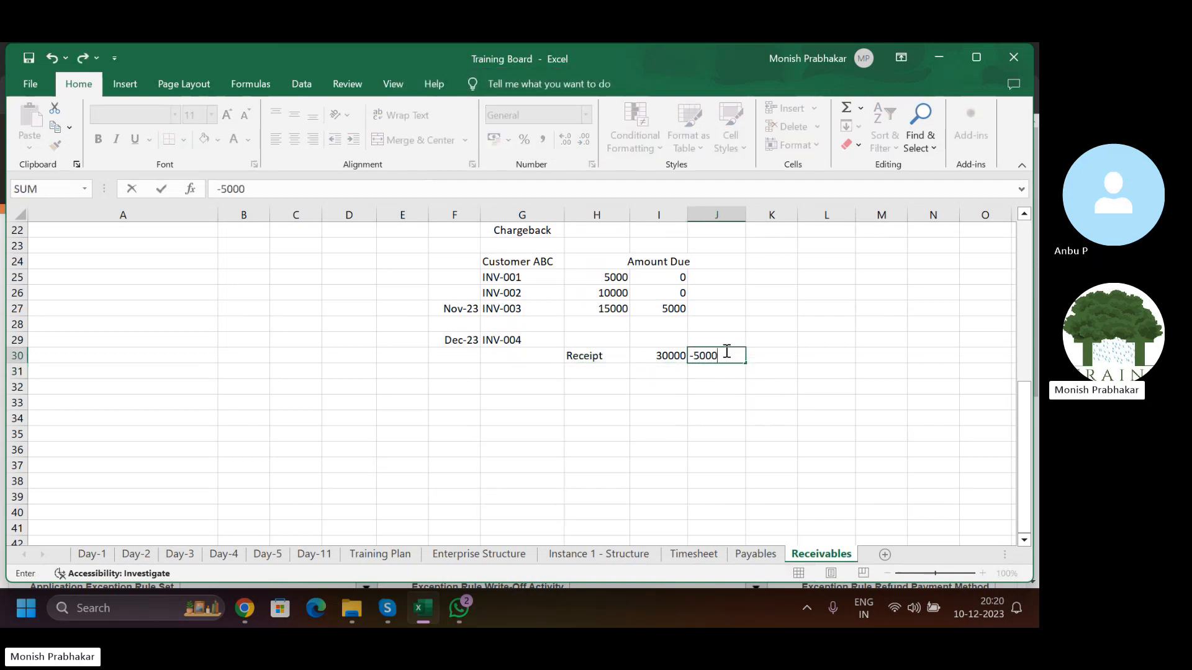
{"action": "key", "text": "Return"}
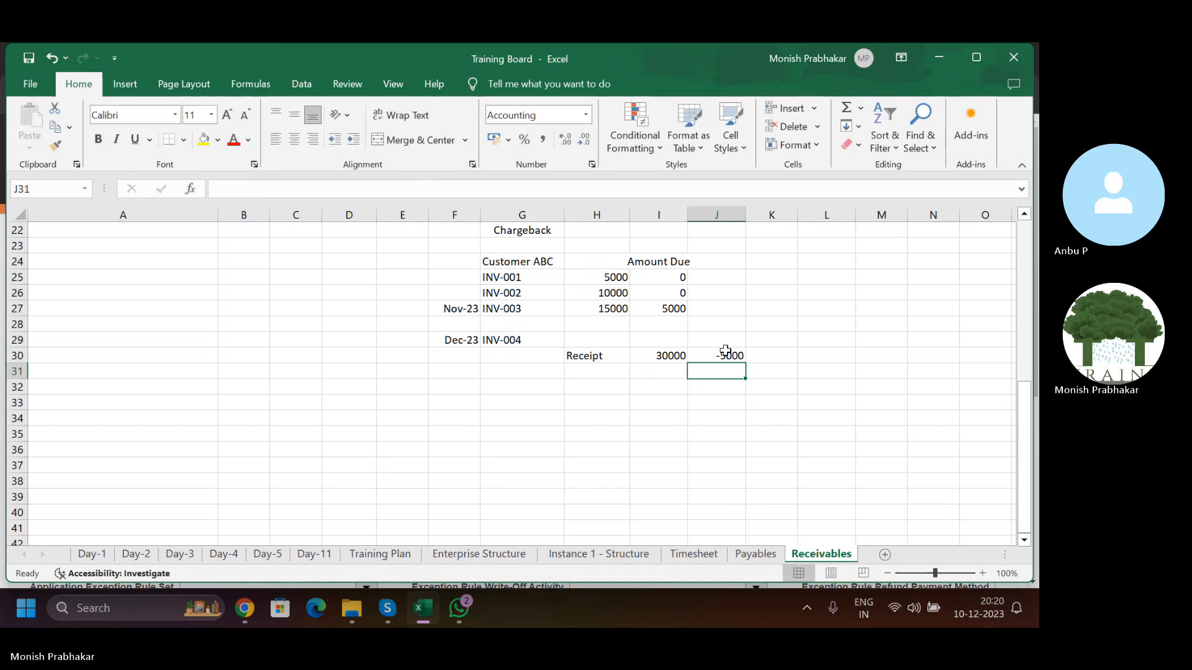
{"action": "type", "text": "-10000"}
{"action": "key", "text": "Return"}
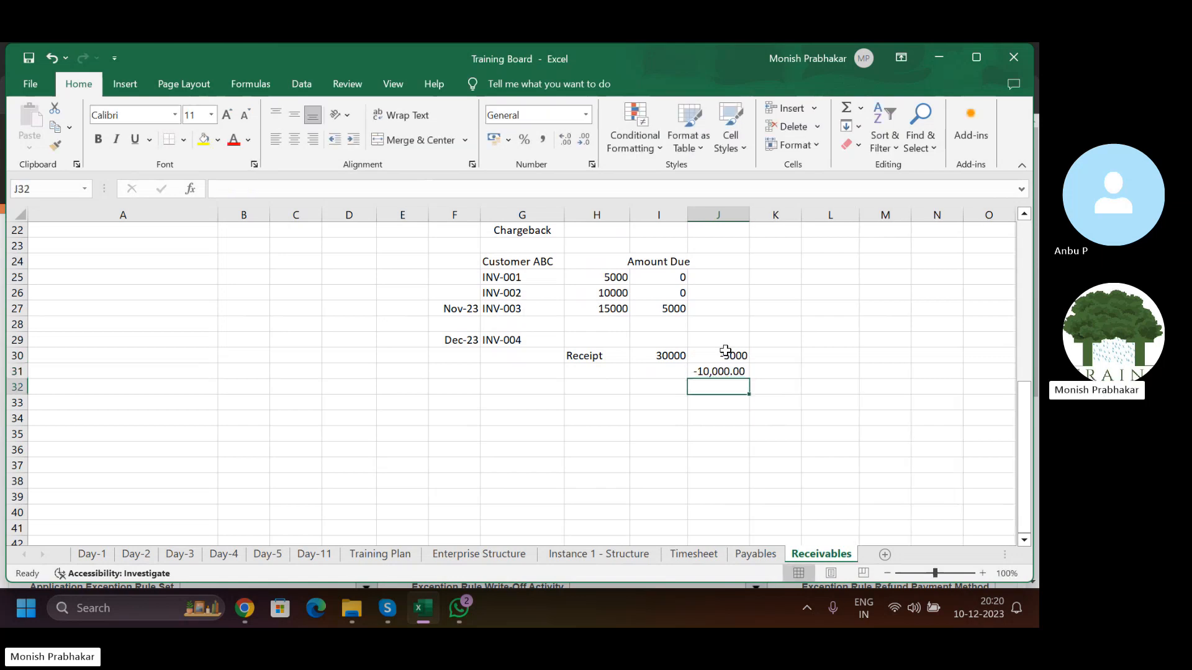
{"action": "key", "text": "Up"}
{"action": "left_click", "coordinate": [725, 349]}
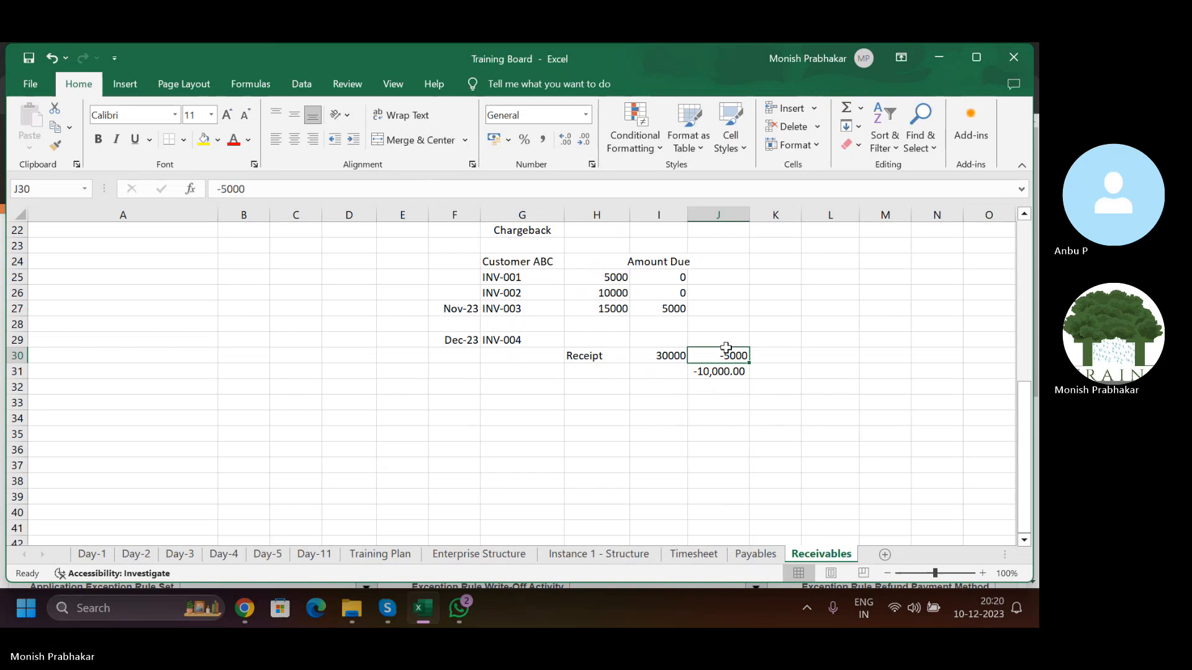
- Apply the comma number style to the deduction in J30 and compare the deductions with the invoice amounts in H25:H27
{"action": "left_click", "coordinate": [547, 141]}
{"action": "left_click_drag", "start_coordinate": [730, 358], "coordinate": [720, 372]}
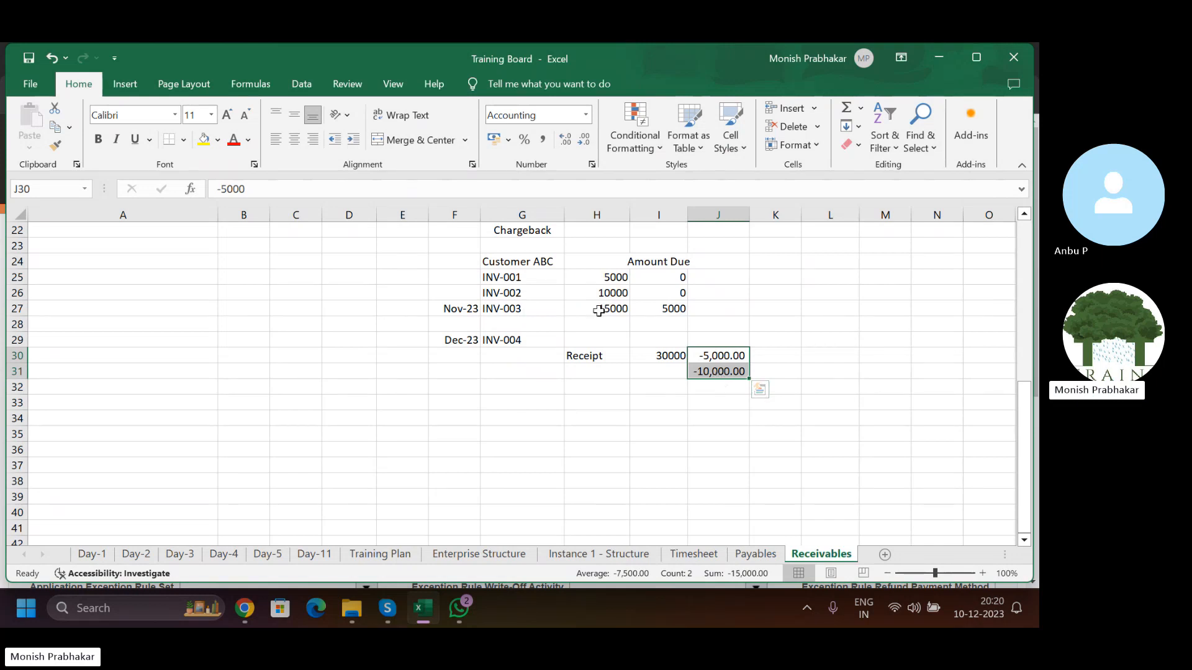
{"action": "left_click_drag", "start_coordinate": [617, 309], "coordinate": [615, 279]}
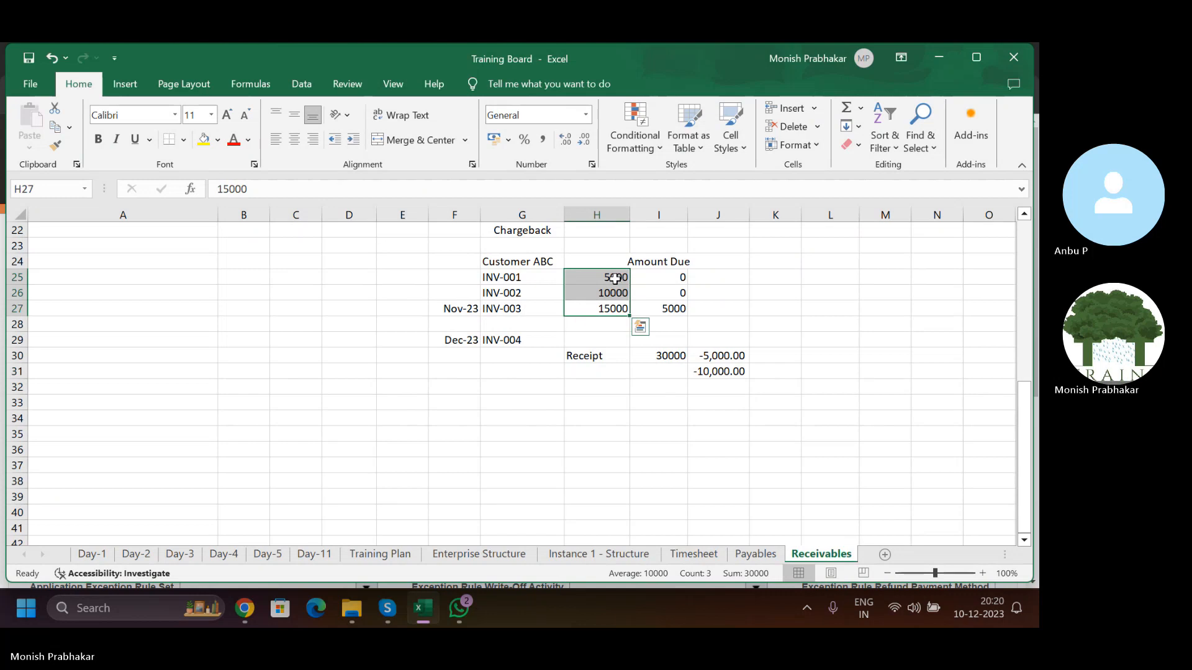
- Enter a third deduction of -10000 in cell J32, apply the comma style, and check the sum of J30:J32
{"action": "left_click", "coordinate": [720, 387]}
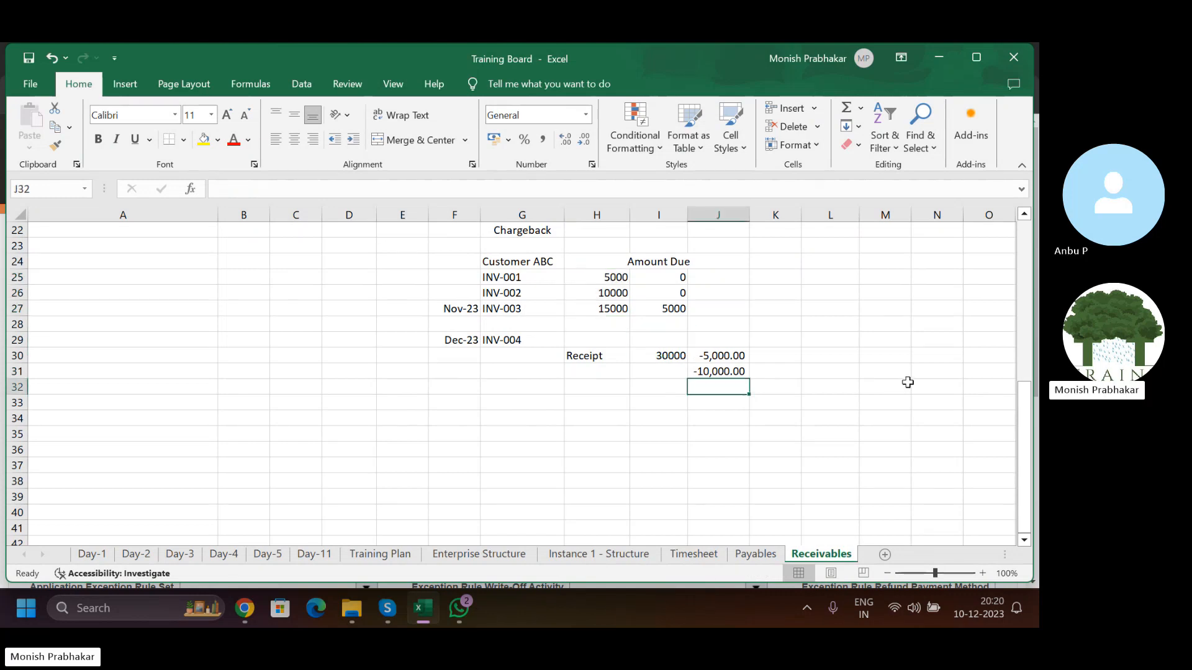
{"action": "type", "text": "-10000"}
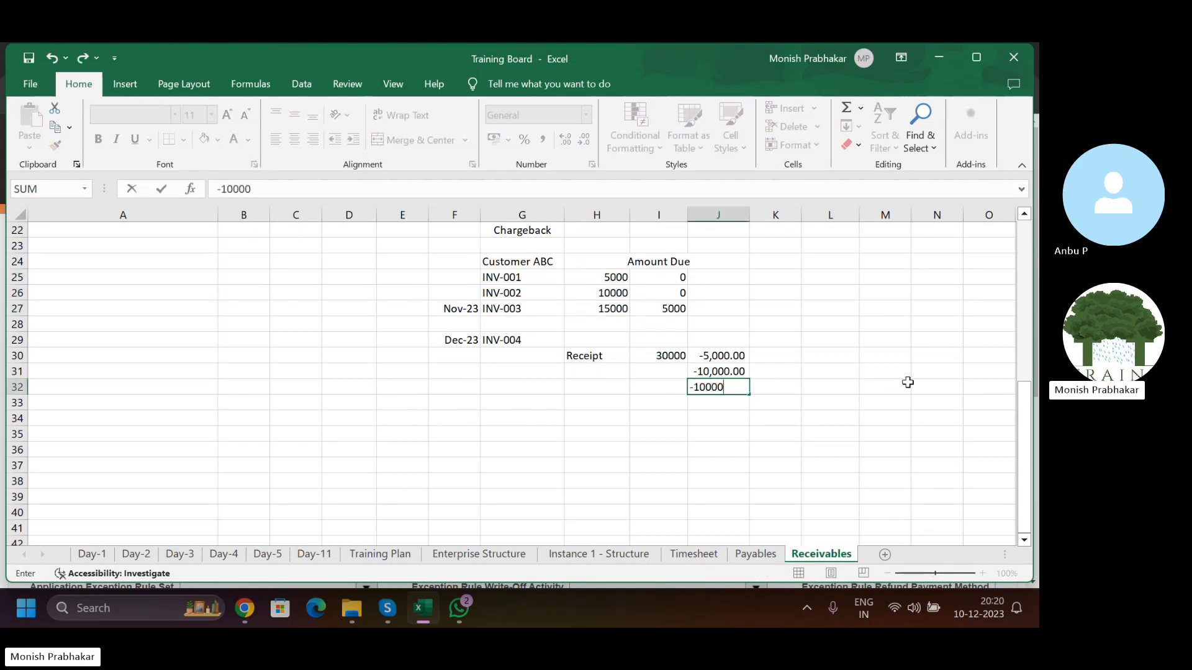
{"action": "key", "text": "Return"}
{"action": "key", "text": "Up"}
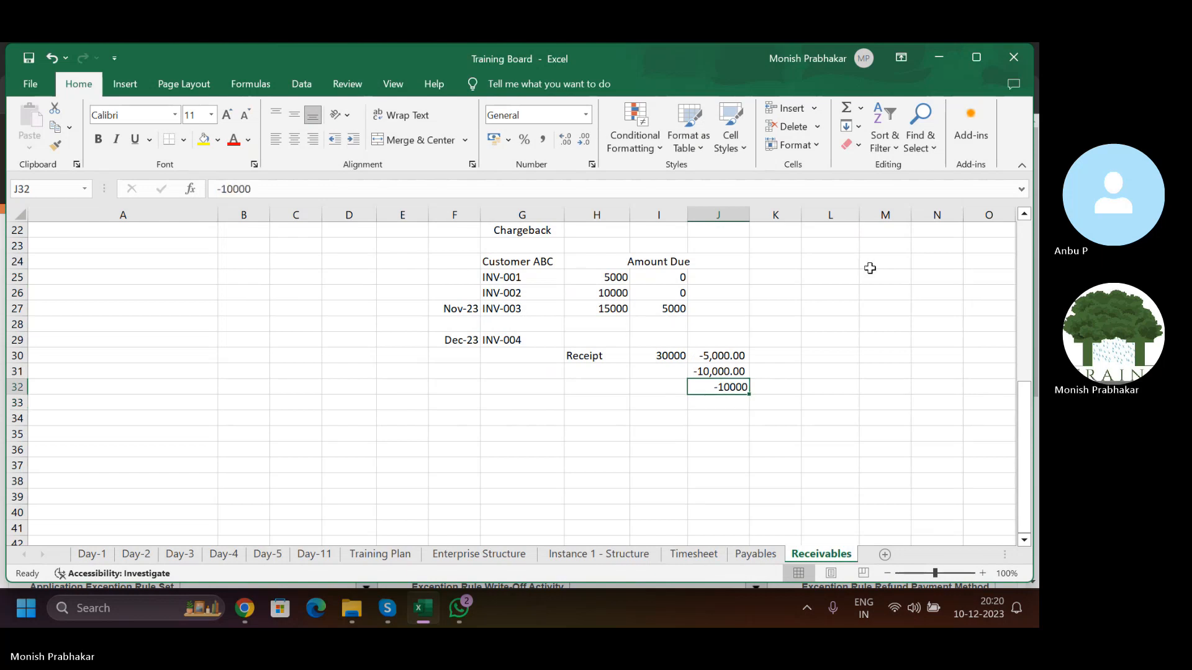
{"action": "left_click", "coordinate": [540, 141]}
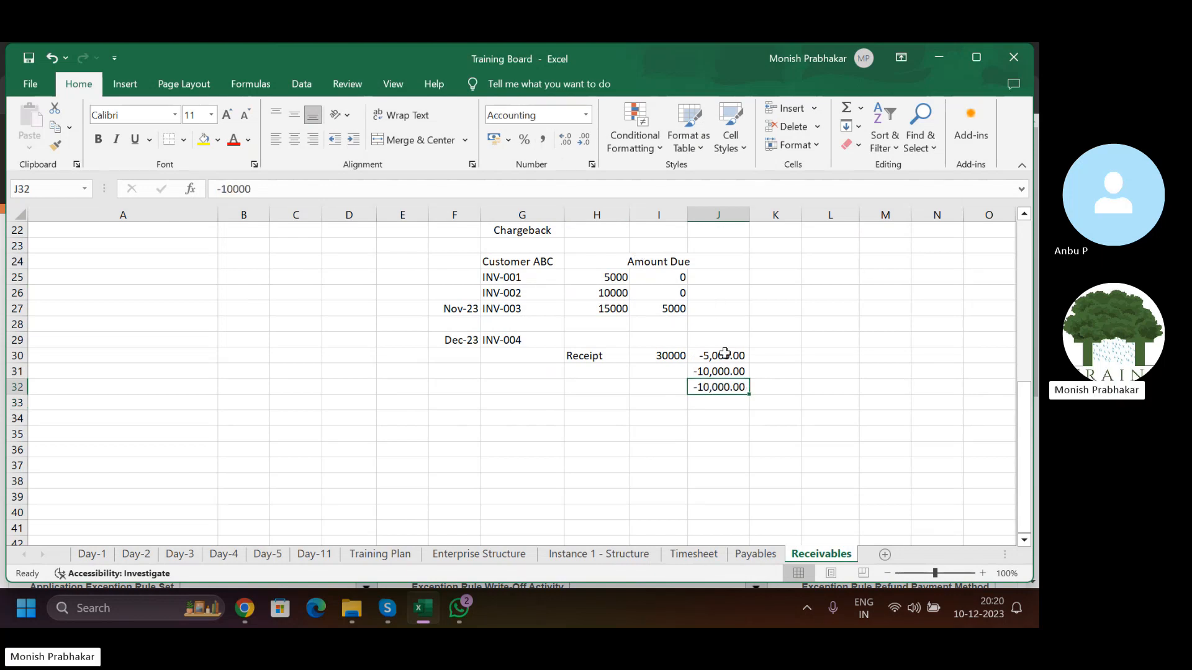
{"action": "left_click_drag", "start_coordinate": [725, 354], "coordinate": [724, 387]}
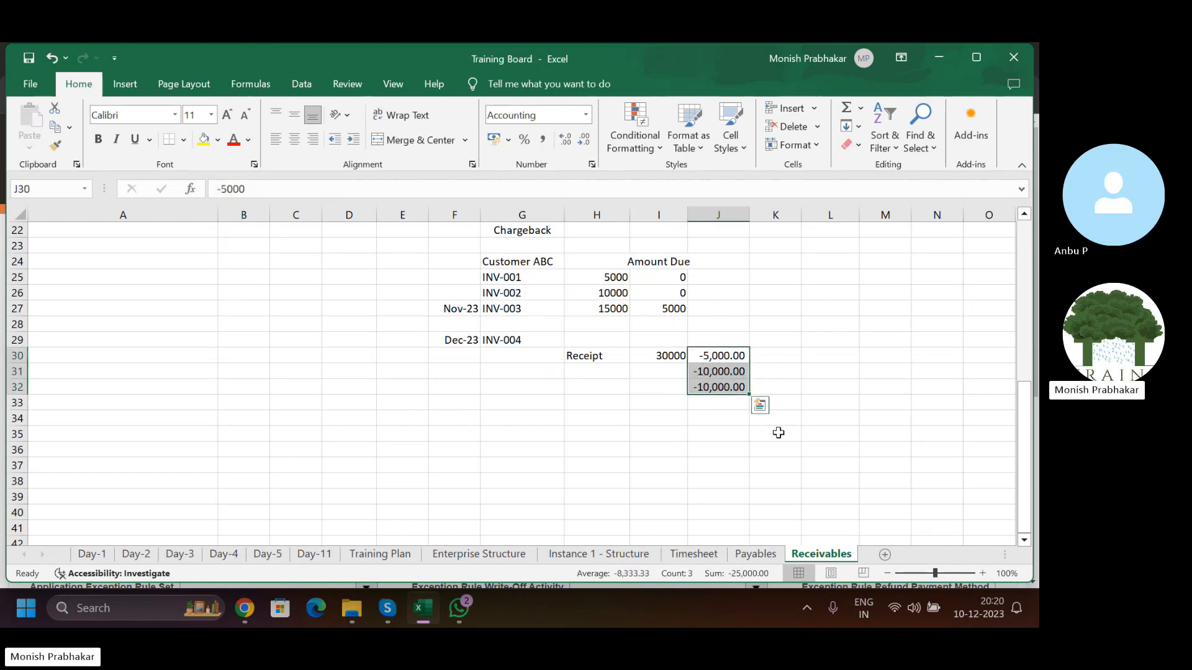
- Enter the invoice reference INV-001 in cell K30 beside the first deduction
{"action": "left_click", "coordinate": [766, 353]}
{"action": "key", "text": "Caps_Lock"}
{"action": "type", "text": "IN"}
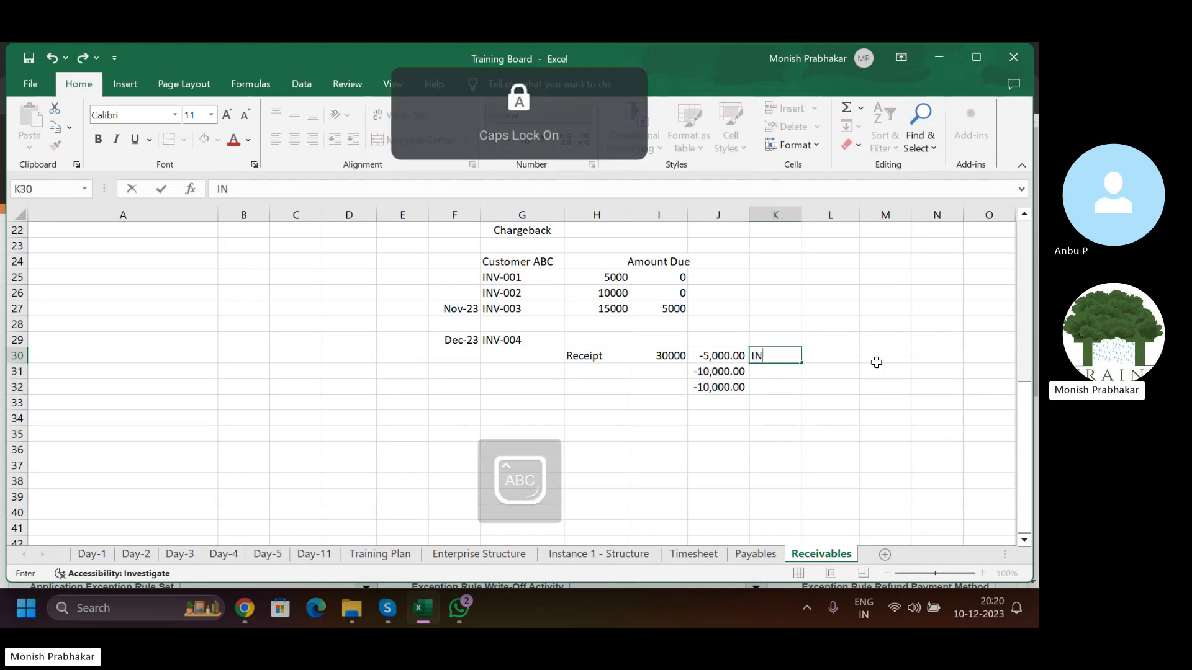
{"action": "type", "text": "V-001"}
{"action": "key", "text": "Return"}
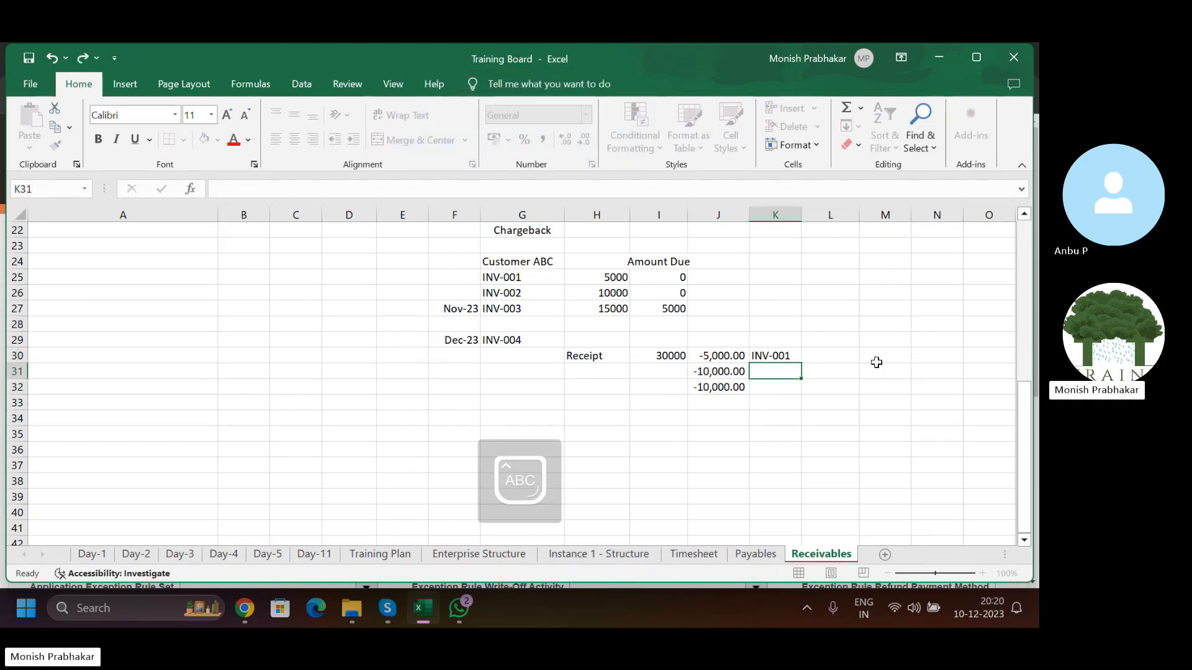
{"action": "key", "text": "ctrl+d"}
{"action": "key", "text": "F1"}
{"action": "key", "text": "BackSpace"}
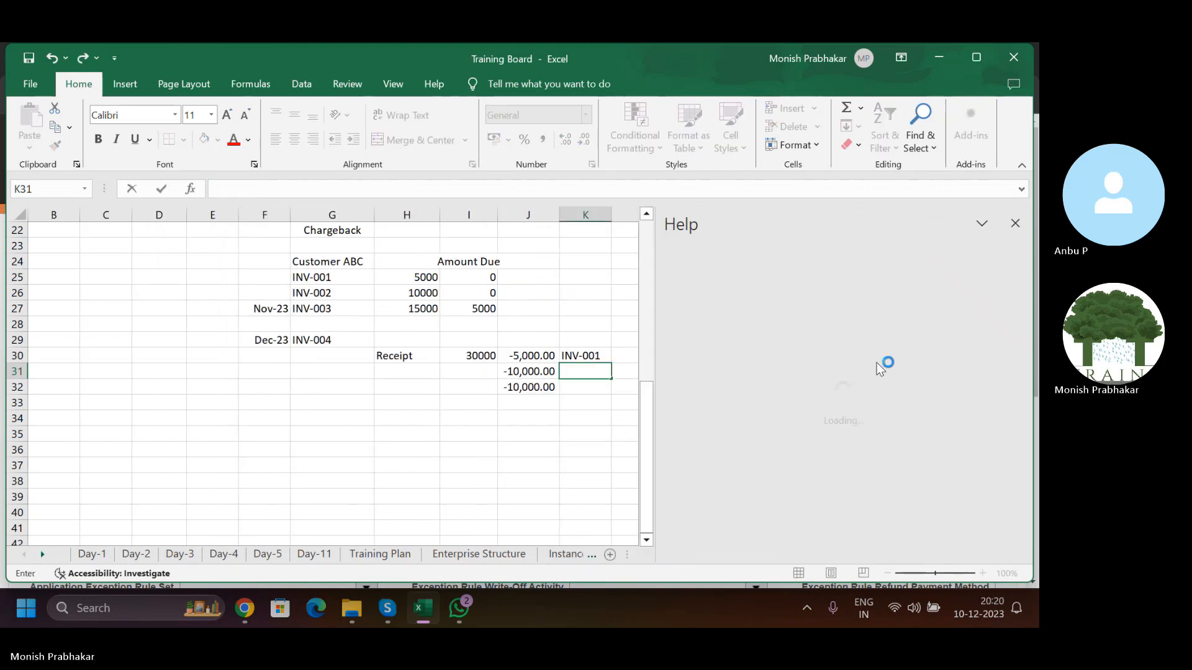
{"action": "left_click", "coordinate": [1013, 225]}
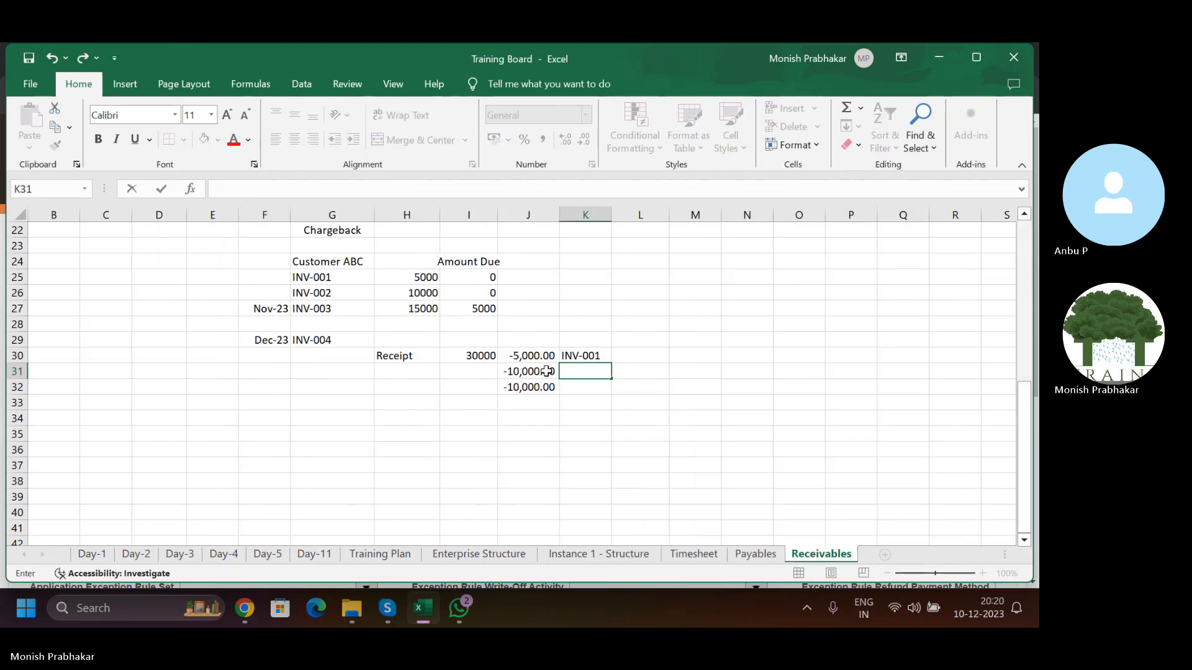
{"action": "key", "text": "Down"}
{"action": "key", "text": "Down"}
{"action": "key", "text": "Down"}
- Enter the invoice references INV-002 in cell K31 and INV-003 in cell K32 beside their deductions
{"action": "left_click", "coordinate": [584, 372]}
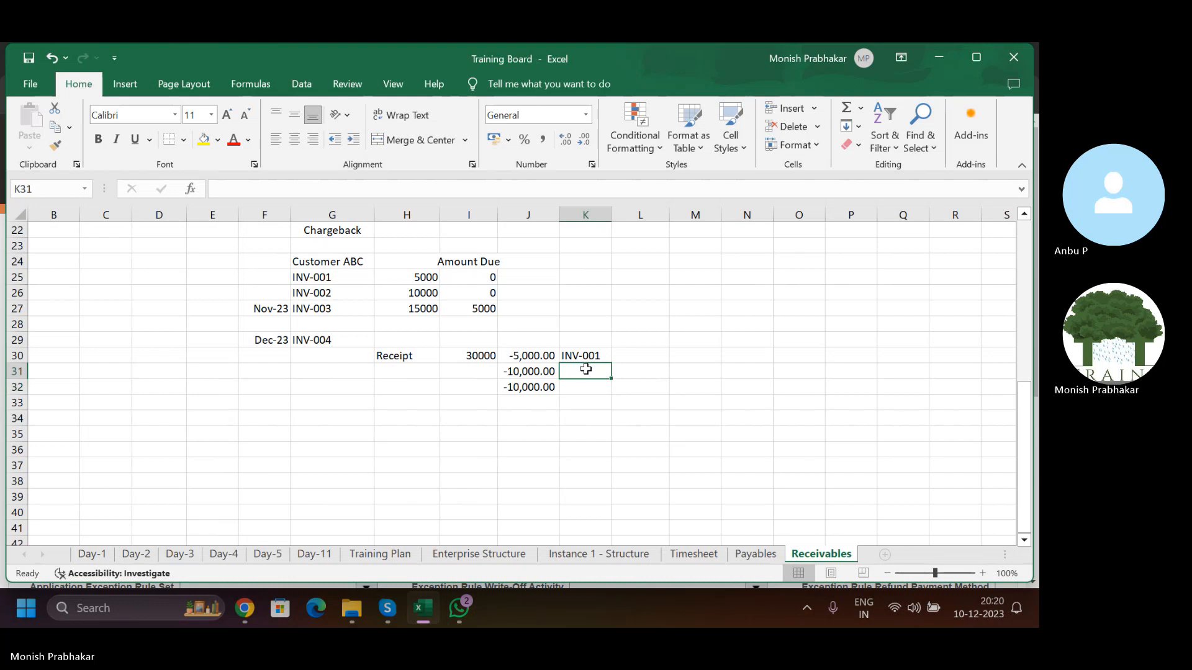
{"action": "key", "text": "ctrl+d"}
{"action": "key", "text": "BackSpace"}
{"action": "type", "text": "2"}
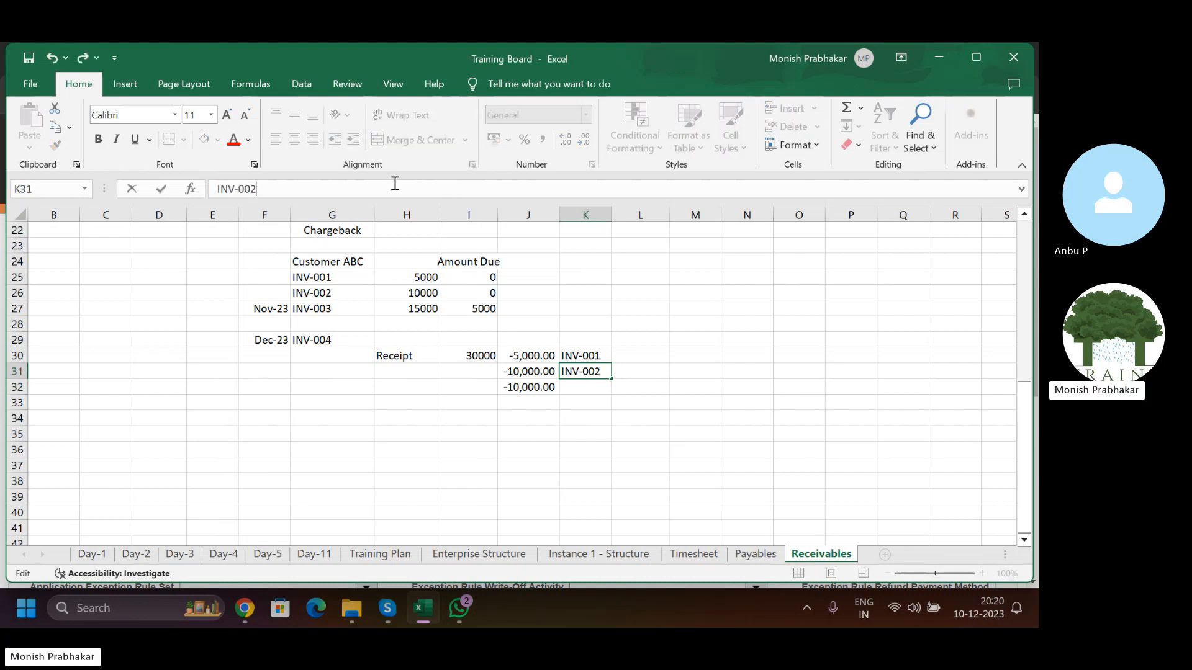
{"action": "key", "text": "Return"}
{"action": "key", "text": "ctrl+apostrophe"}
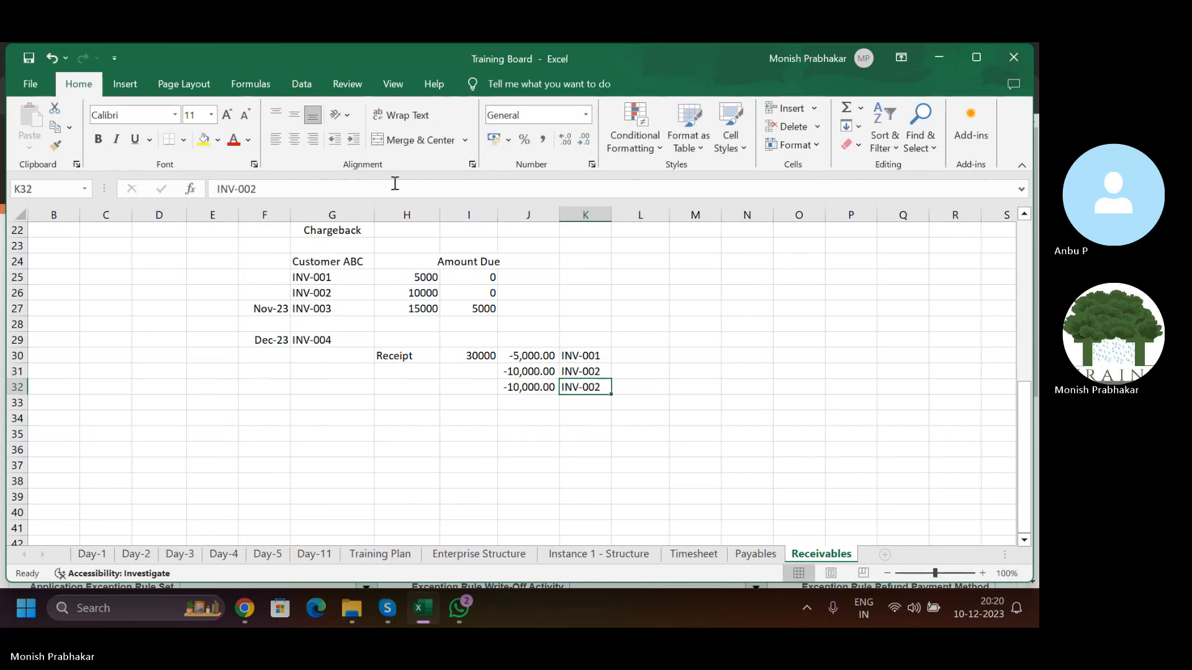
{"action": "key", "text": "BackSpace"}
{"action": "type", "text": "3"}
{"action": "key", "text": "Return"}
{"action": "key", "text": "Up"}
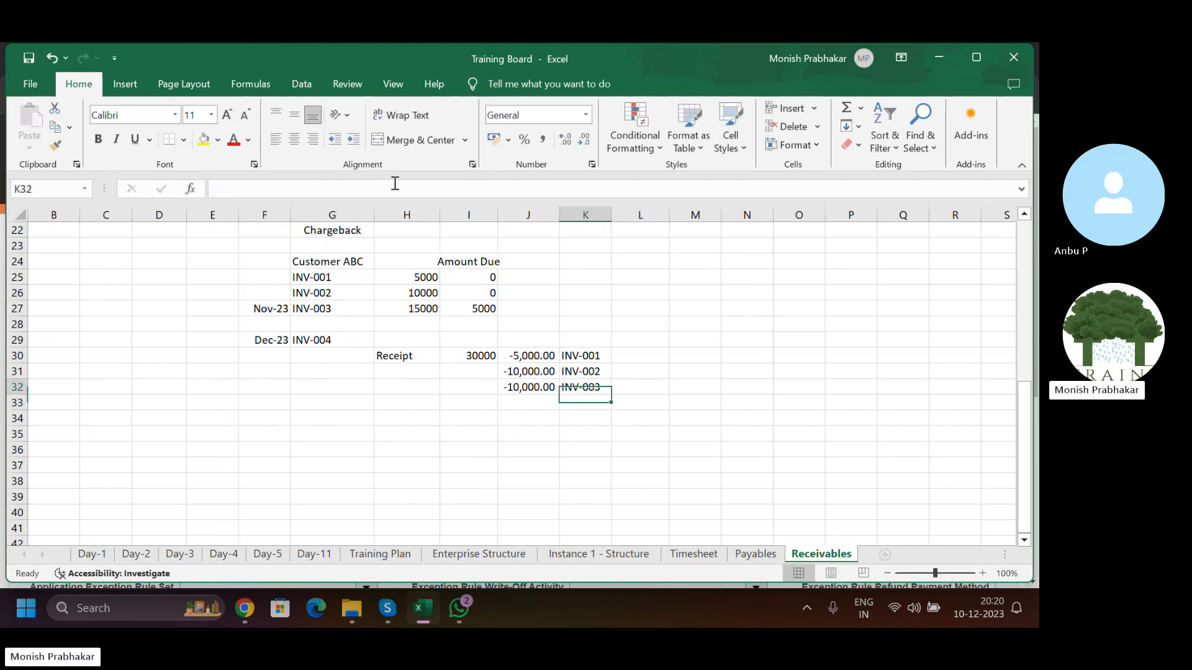
- Check the sum of the three deductions in J30:J32 against the receipt amount
{"action": "key", "text": "Left"}
{"action": "key", "text": "Left"}
{"action": "key", "text": "Left"}
{"action": "key", "text": "Left"}
{"action": "key", "text": "Left"}
{"action": "key", "text": "Left"}
{"action": "key", "text": "Left"}
{"action": "key", "text": "Left"}
{"action": "key", "text": "Left"}
{"action": "key", "text": "Left"}
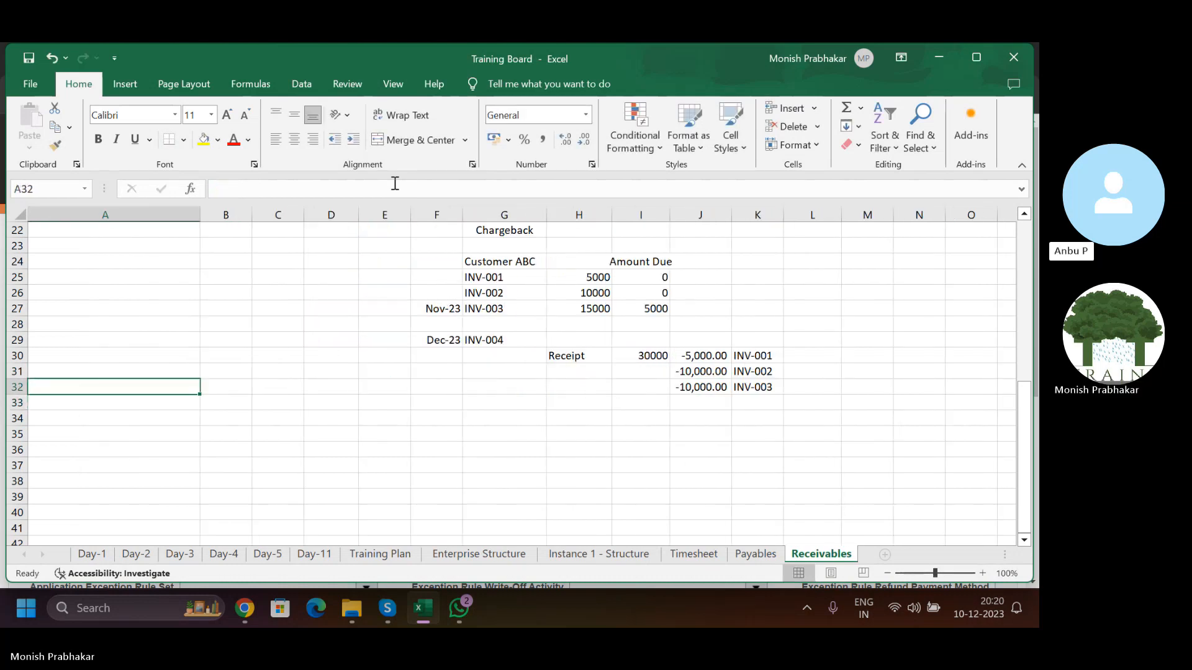
{"action": "key", "text": "Right"}
{"action": "key", "text": "Right"}
{"action": "key", "text": "Right"}
{"action": "key", "text": "Right"}
{"action": "key", "text": "Right"}
{"action": "key", "text": "Right"}
{"action": "key", "text": "Right"}
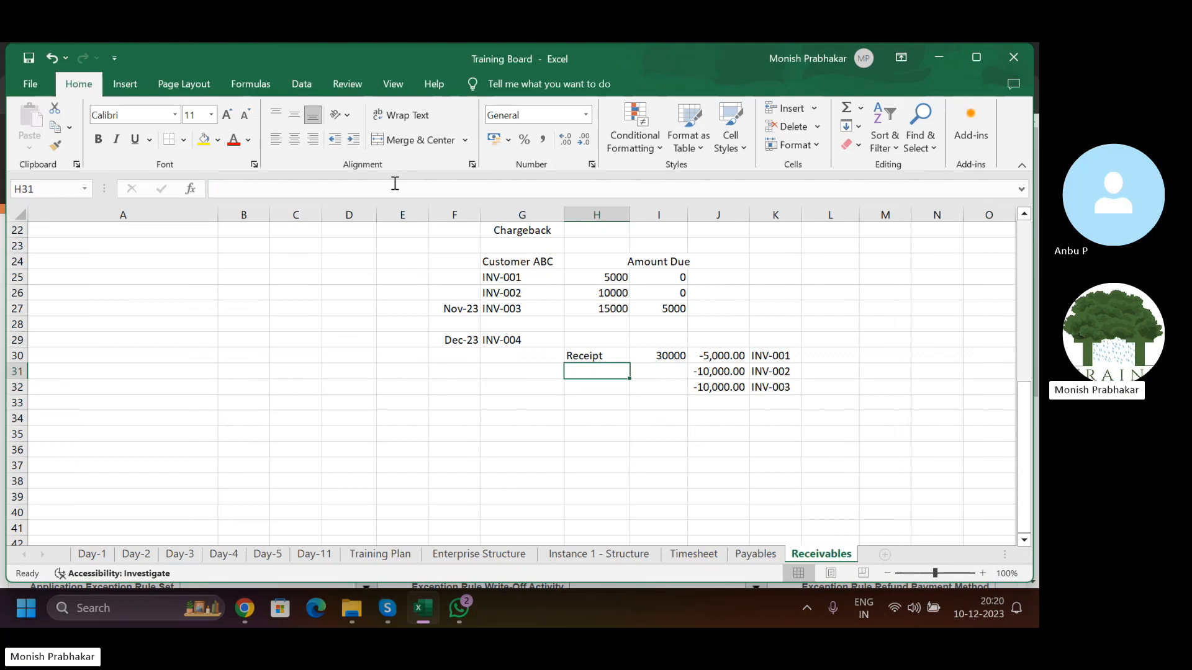
{"action": "key", "text": "Up"}
{"action": "key", "text": "Up"}
{"action": "key", "text": "Right"}
{"action": "key", "text": "Right"}
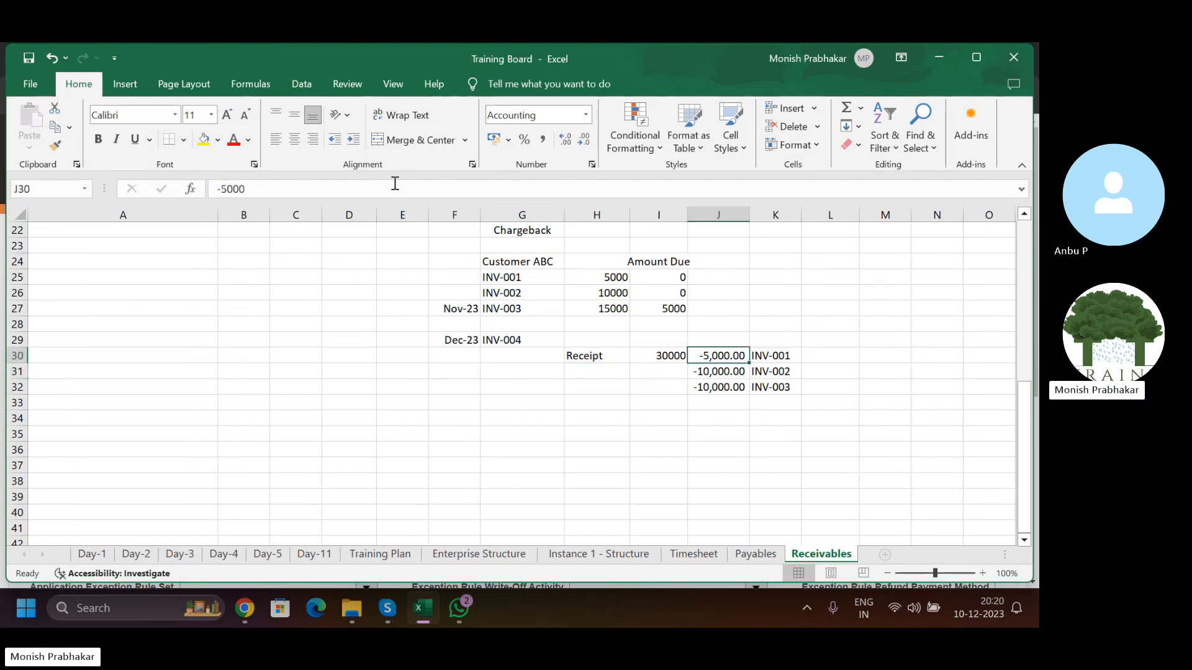
{"action": "key", "text": "shift+Down"}
{"action": "key", "text": "shift+Down"}
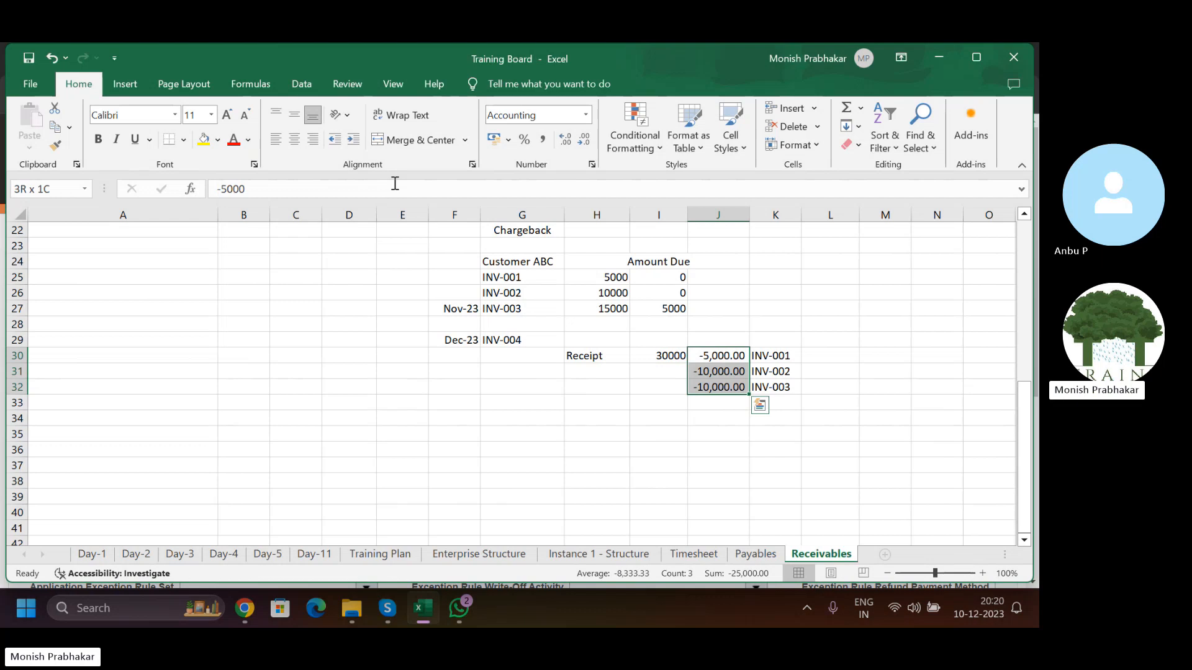
- Add a fourth deduction of -5000 in cell J33 with the invoice reference INV-003 in K33
{"action": "key", "text": "Down"}
{"action": "key", "text": "Down"}
{"action": "key", "text": "Down"}
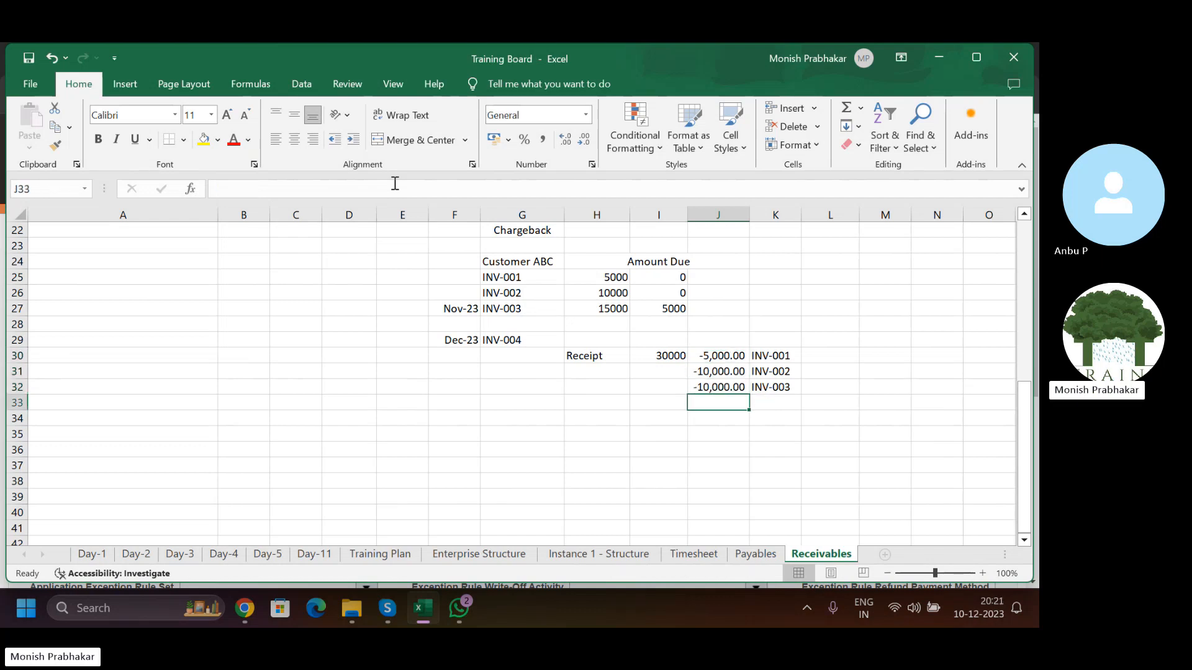
{"action": "type", "text": "-5000"}
{"action": "key", "text": "Tab"}
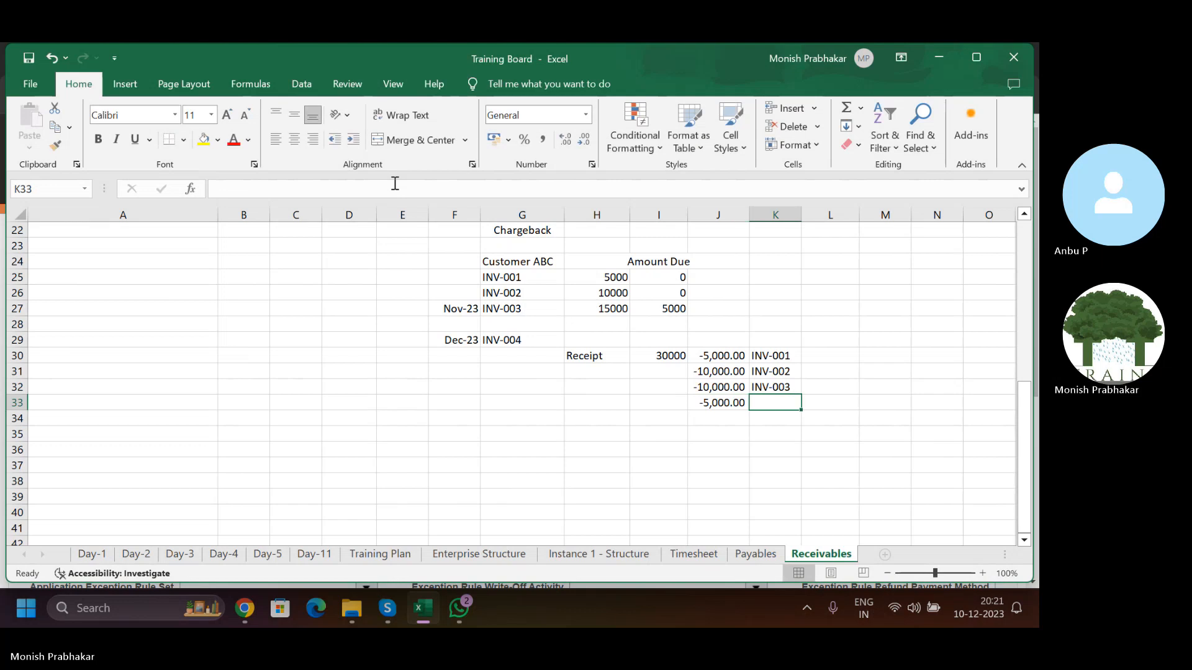
{"action": "key", "text": "ctrl+d"}
{"action": "key", "text": "Tab"}
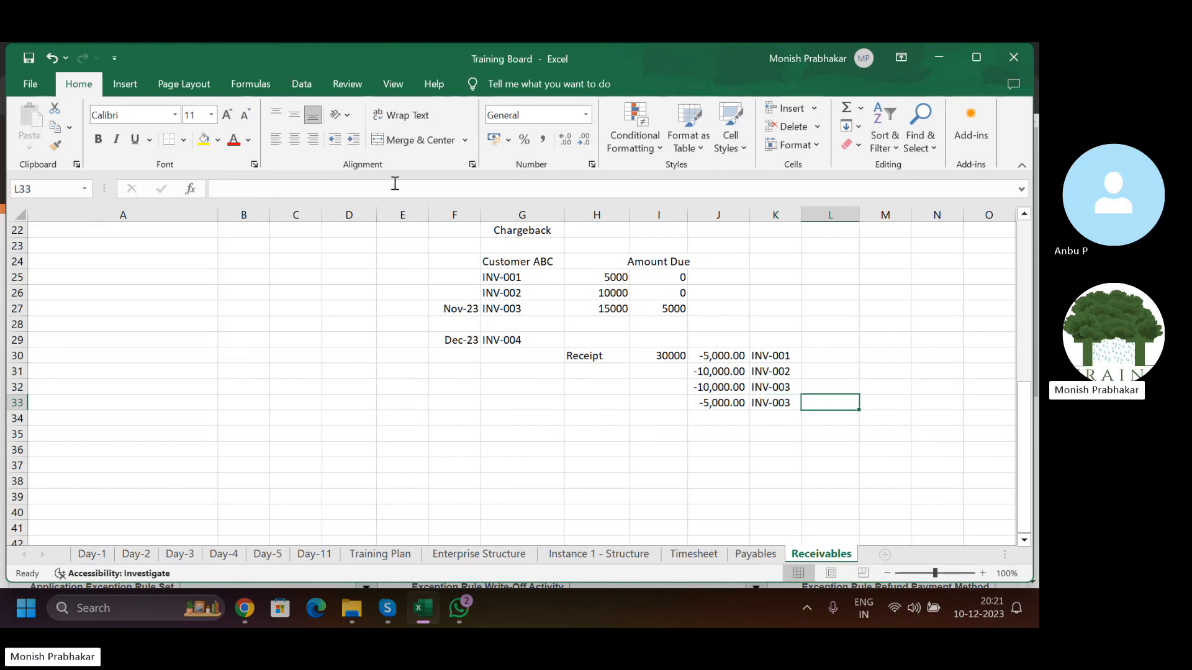
{"action": "key", "text": "Caps_Lock"}
{"action": "type", "text": "ch"}
{"action": "key", "text": "Caps_Lock"}
{"action": "type", "text": "ARGEB"}
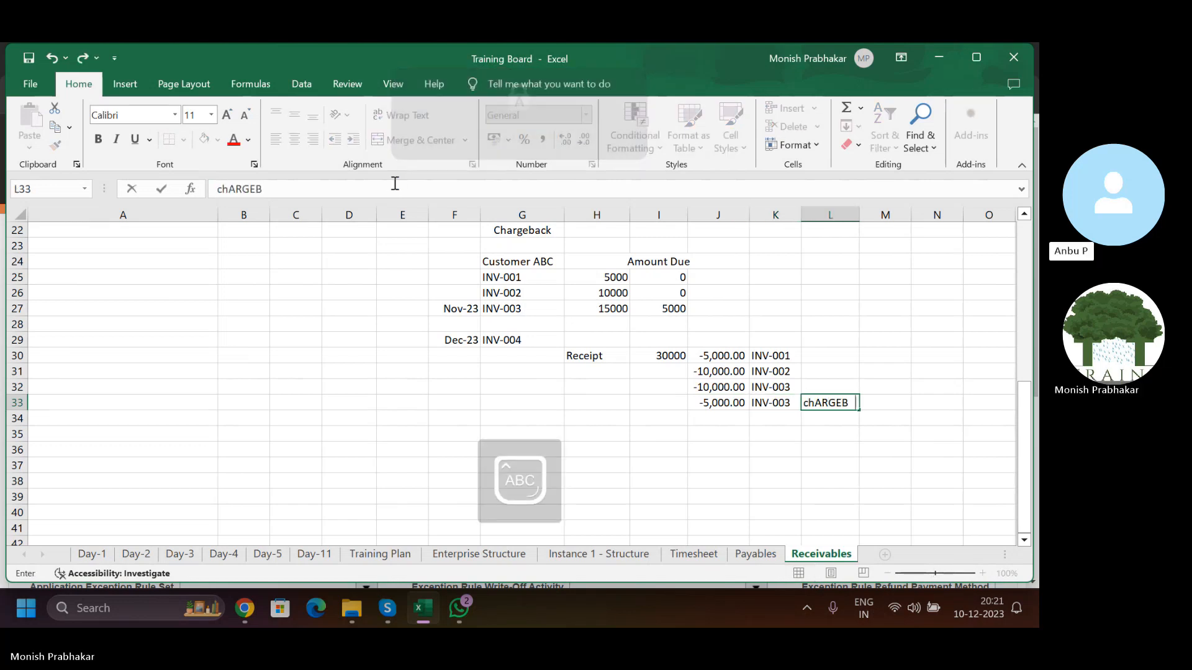
{"action": "type", "text": "ACK"}
{"action": "key", "text": "Tab"}
{"action": "key", "text": "Up"}
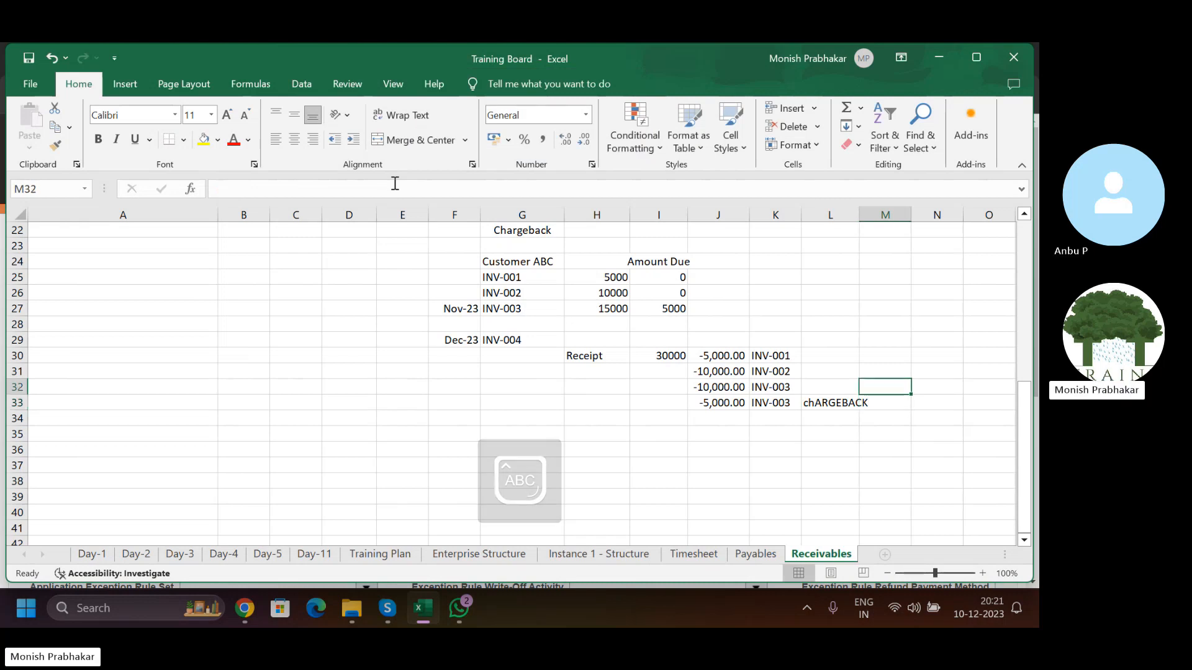
- Replace the label in cell L33 beside the fourth deduction with Chrgeback
{"action": "key", "text": "Left"}
{"action": "key", "text": "Down"}
{"action": "key", "text": "Caps_Lock"}
{"action": "type", "text": "C"}
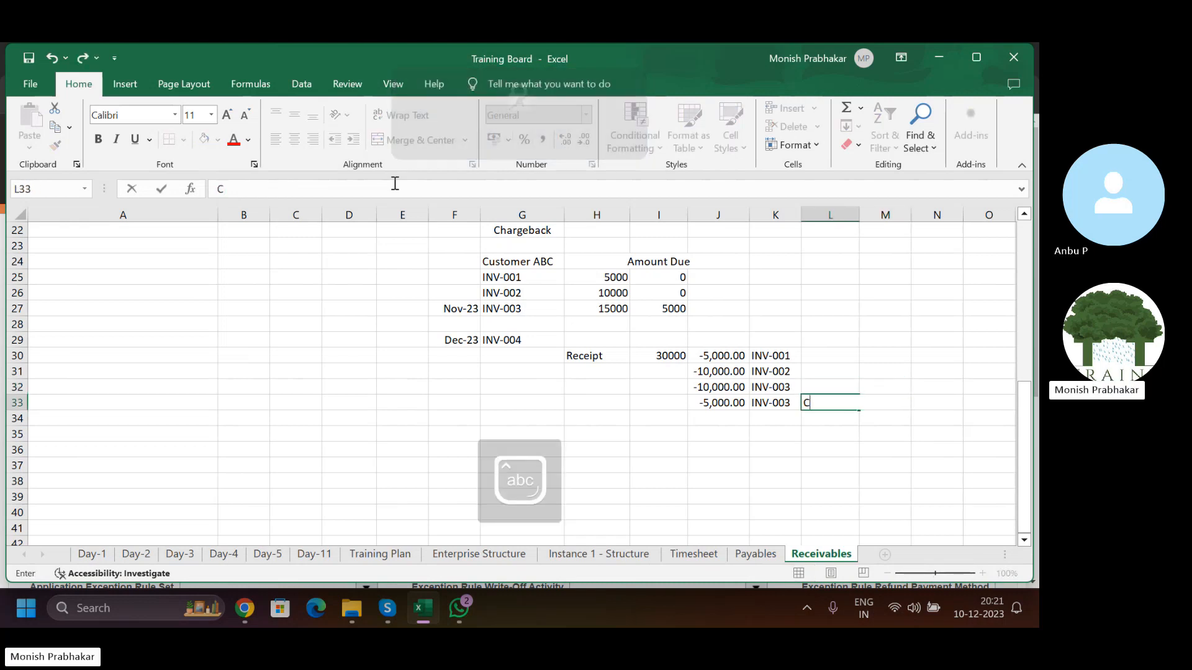
{"action": "type", "text": "hatrgeback"}
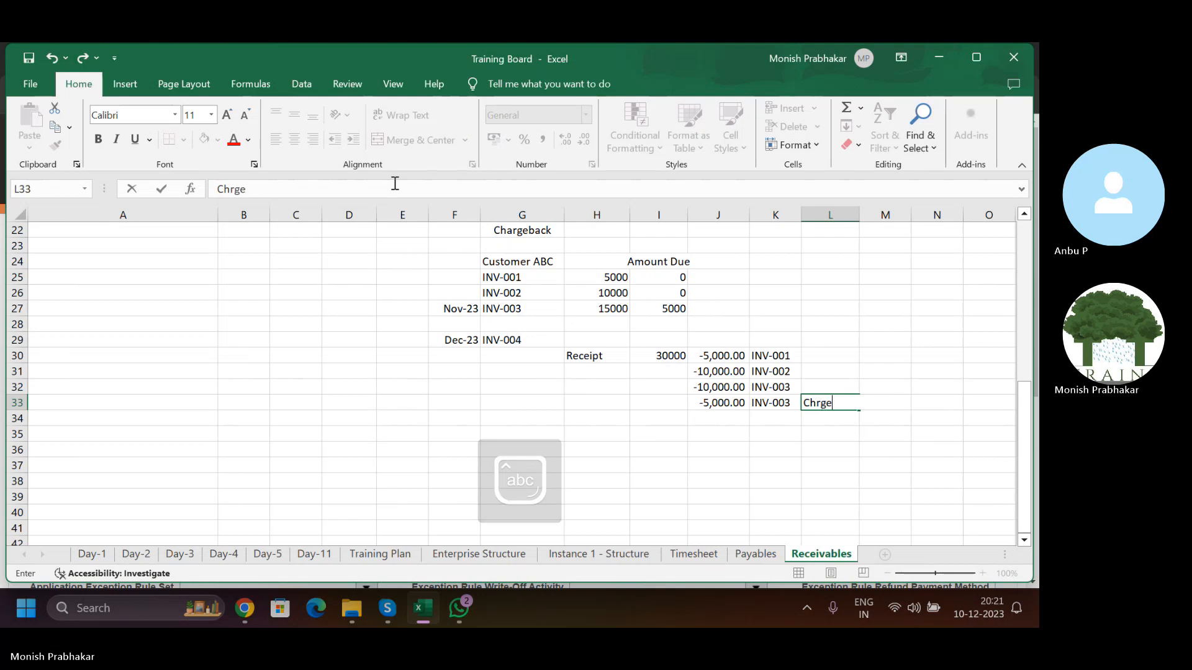
{"action": "key", "text": "Return"}
{"action": "key", "text": "Up"}
{"action": "key", "text": "Up"}
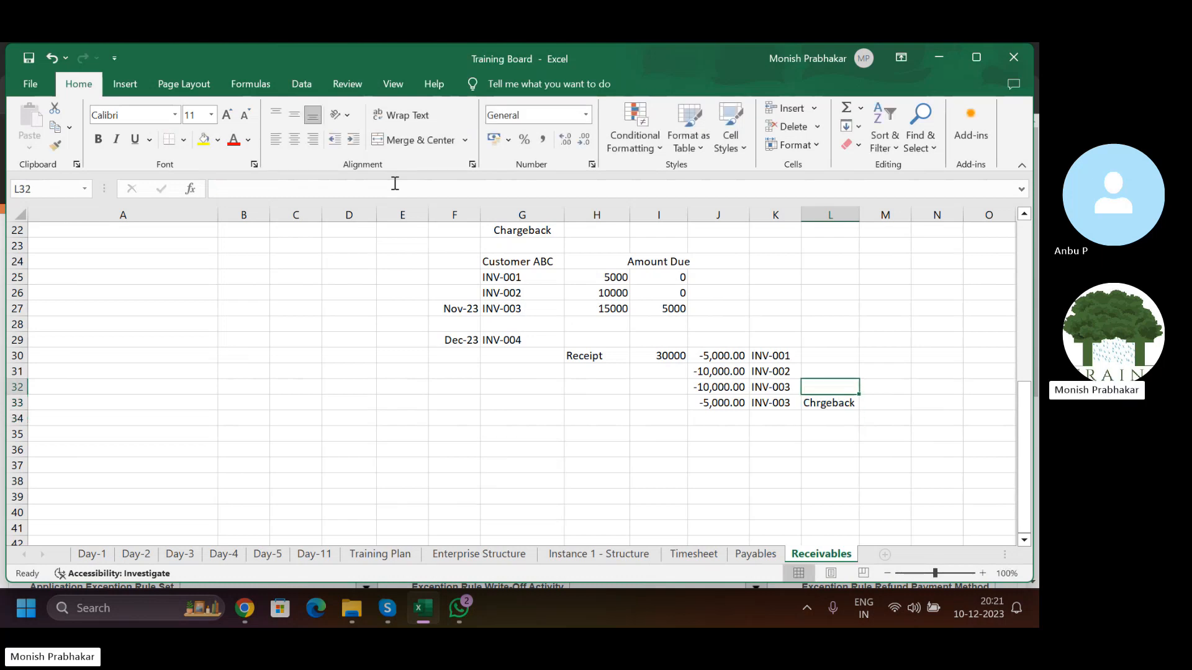
- Label the INV-001 deduction as Receipt in cell L30, correcting the spelling
{"action": "key", "text": "shift+Left"}
{"action": "key", "text": "shift+Up"}
{"action": "key", "text": "shift+Up"}
{"action": "key", "text": "Right"}
{"action": "key", "text": "Left"}
{"action": "key", "text": "Up"}
{"action": "key", "text": "Up"}
{"action": "key", "text": "Up"}
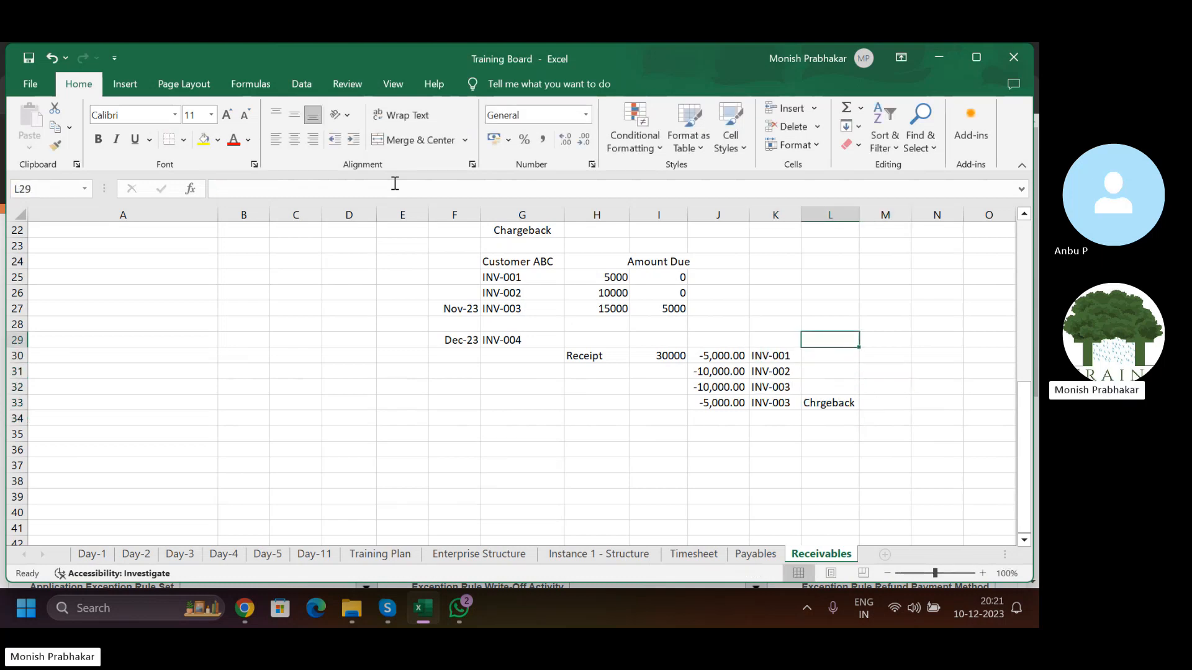
{"action": "key", "text": "Down"}
{"action": "key", "text": "Caps_Lock"}
{"action": "type", "text": "Reeipt"}
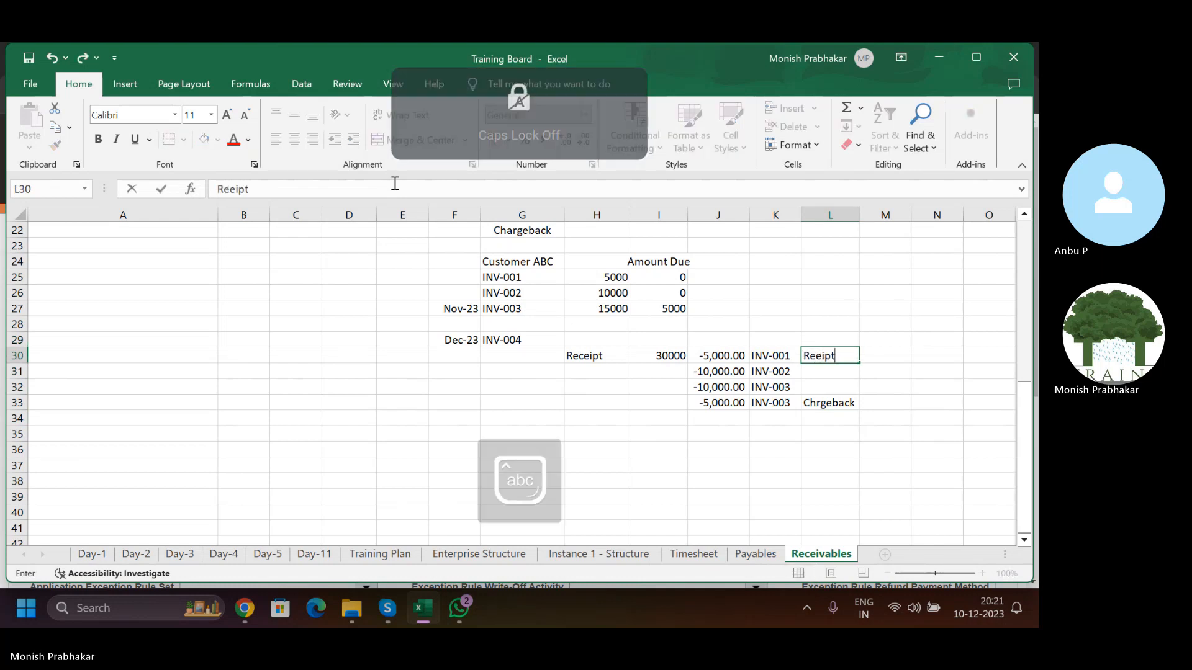
{"action": "key", "text": "Return"}
{"action": "key", "text": "Up"}
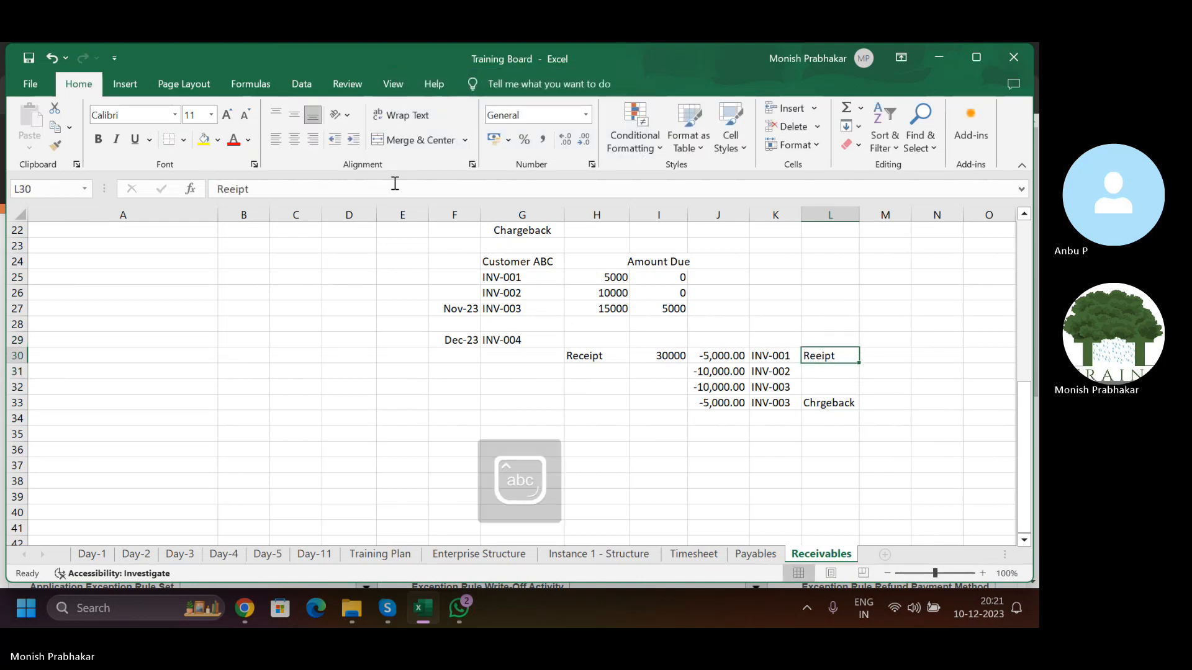
{"action": "left_click", "coordinate": [247, 190]}
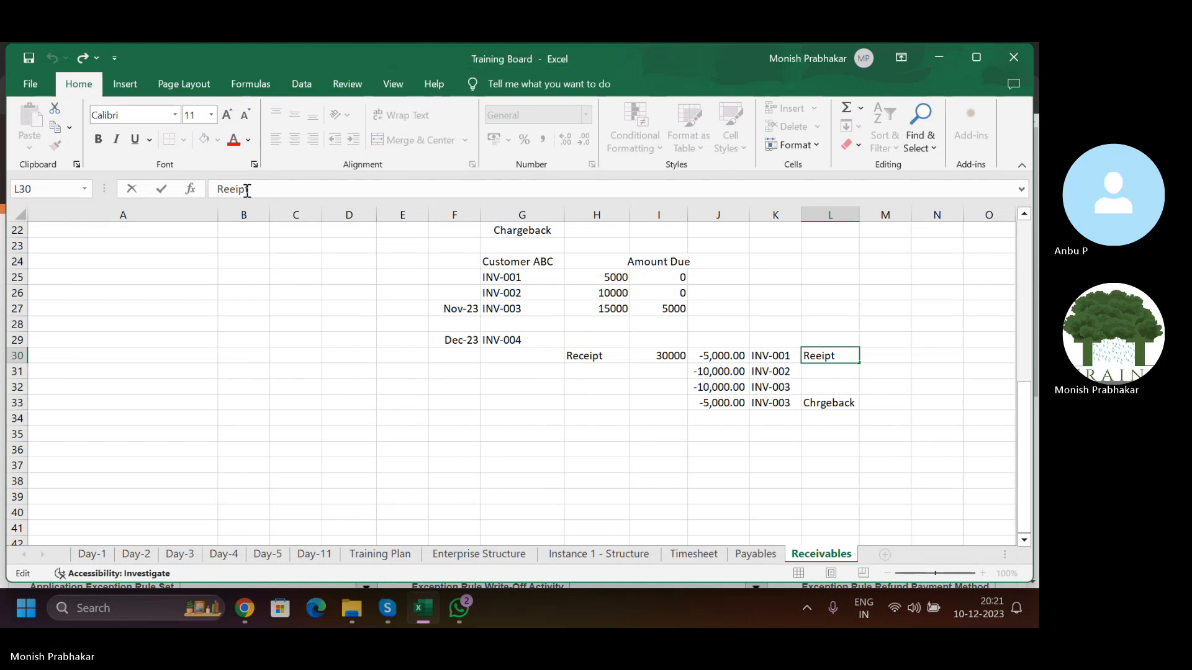
{"action": "type", "text": "c"}
{"action": "key", "text": "Return"}
- Fill the Receipt label from L30 down to cells L31 and L32
{"action": "key", "text": "Up"}
{"action": "key", "text": "shift+Down"}
{"action": "key", "text": "shift+Down"}
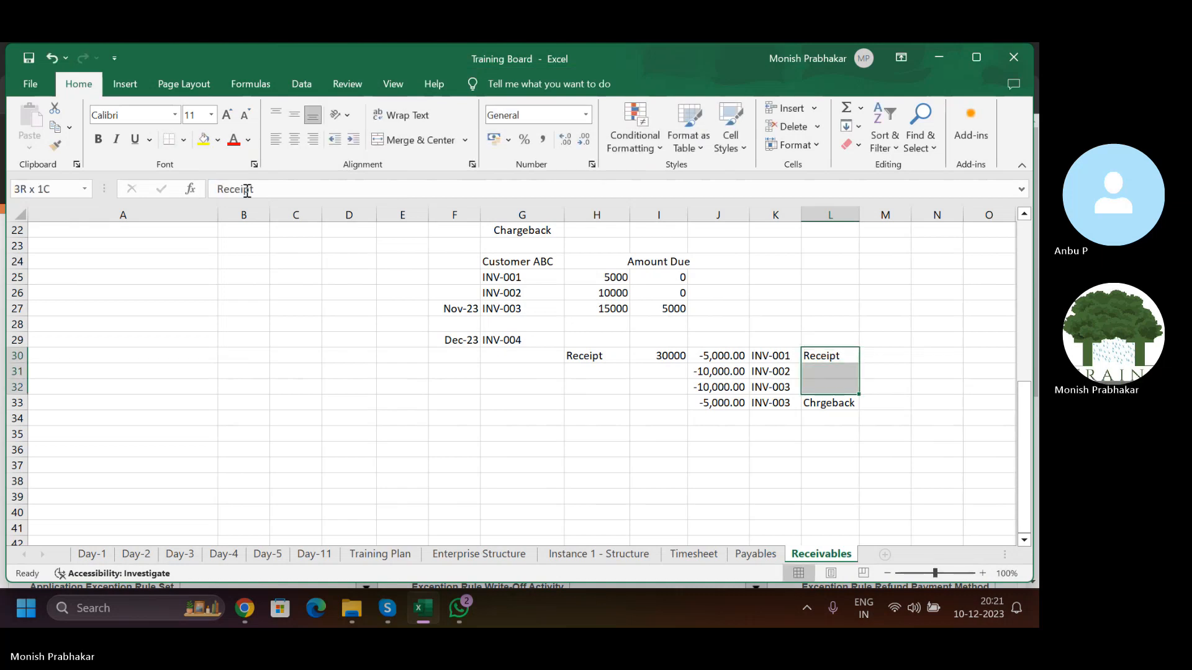
{"action": "key", "text": "ctrl+d"}
- Correct the spelling of the label in L33 to Chargeback and review that row's deduction and invoice reference
{"action": "key", "text": "Down"}
{"action": "key", "text": "Down"}
{"action": "key", "text": "Down"}
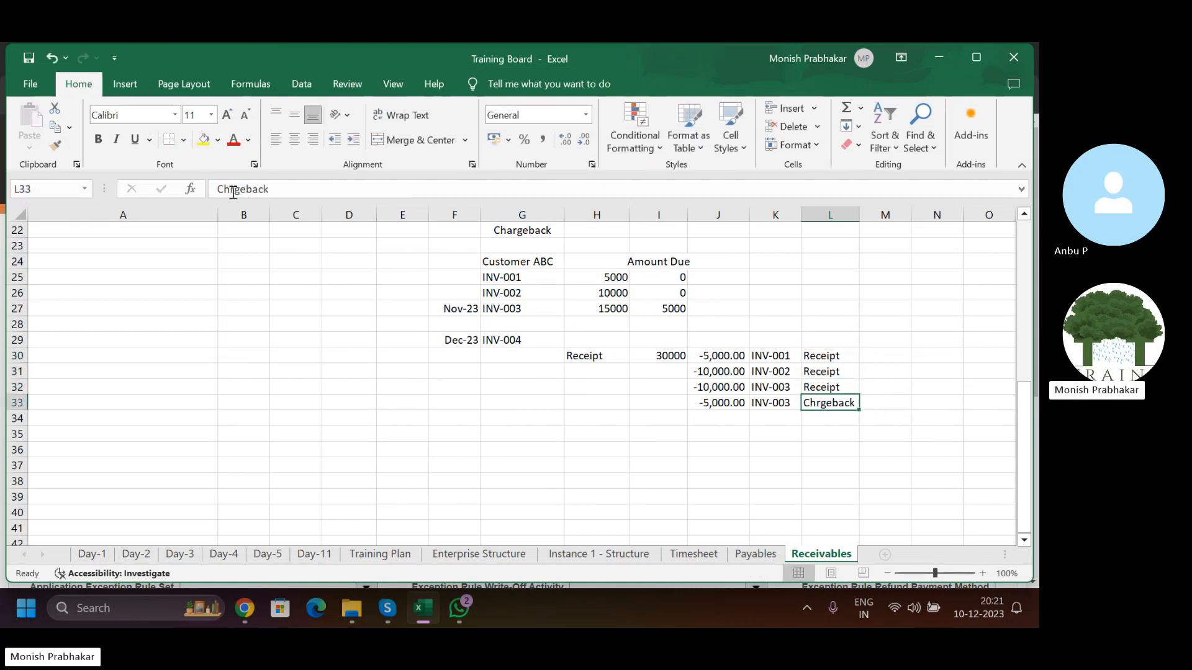
{"action": "left_click", "coordinate": [231, 190]}
{"action": "type", "text": "a"}
{"action": "left_click", "coordinate": [701, 428]}
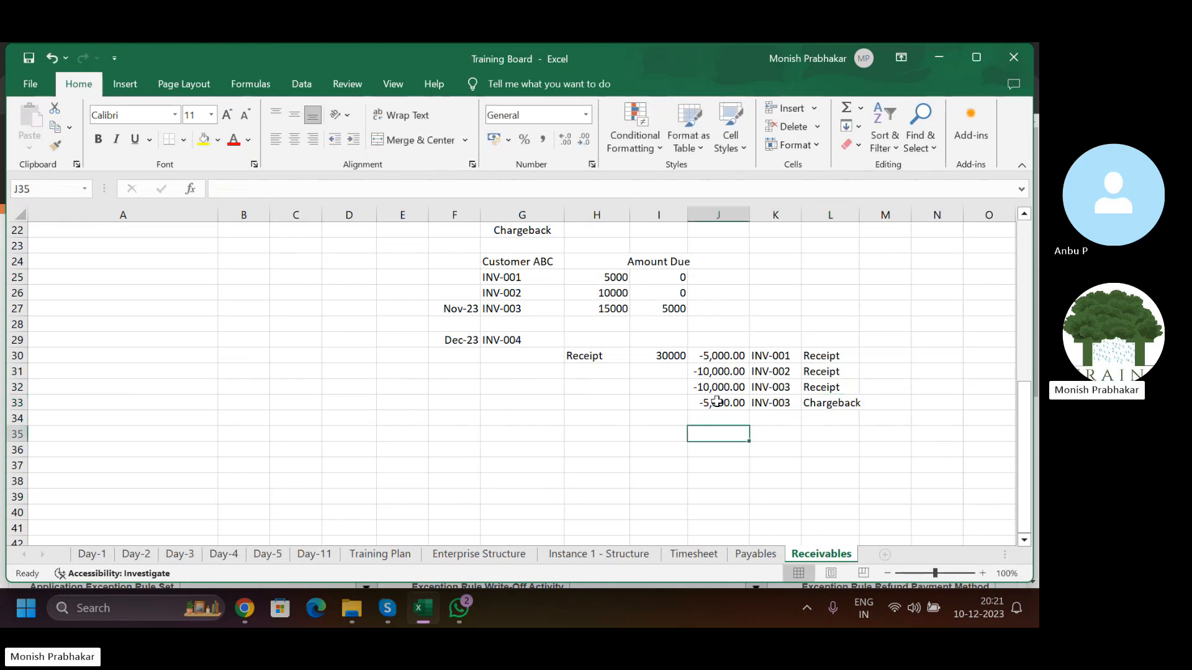
{"action": "left_click_drag", "start_coordinate": [708, 403], "coordinate": [829, 402]}
{"action": "left_click", "coordinate": [784, 403]}
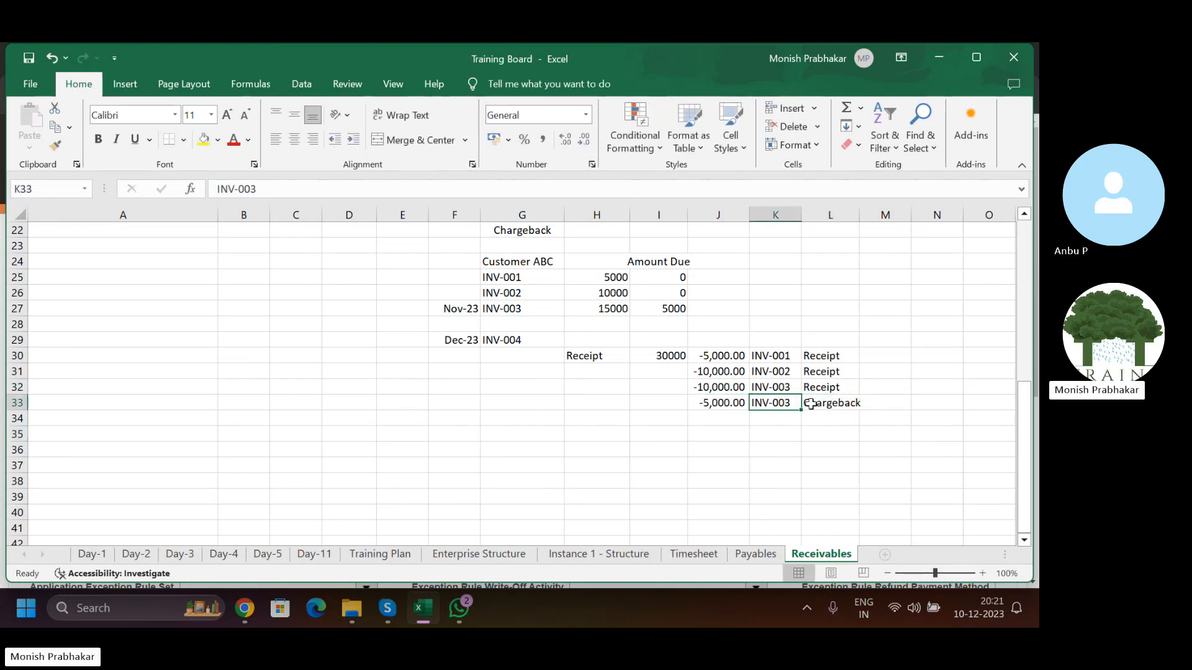
- Set the amount due for INV-003 to 0 in cell I27
{"action": "left_click", "coordinate": [853, 404]}
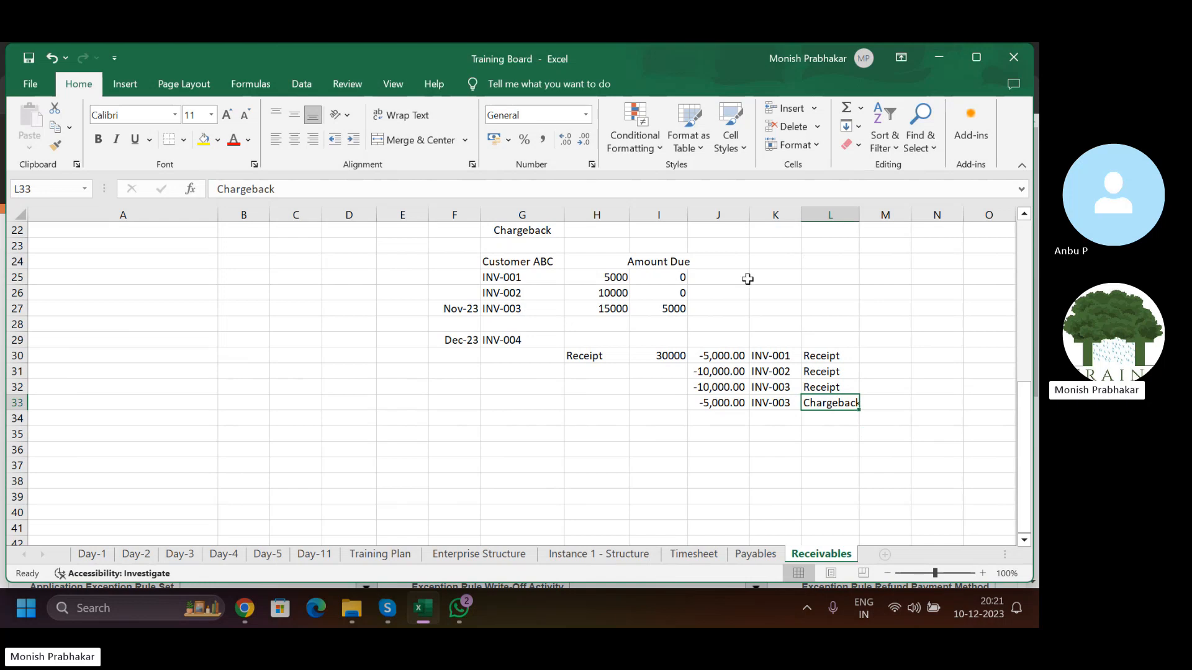
{"action": "left_click_drag", "start_coordinate": [521, 305], "coordinate": [652, 305]}
{"action": "left_click", "coordinate": [661, 305]}
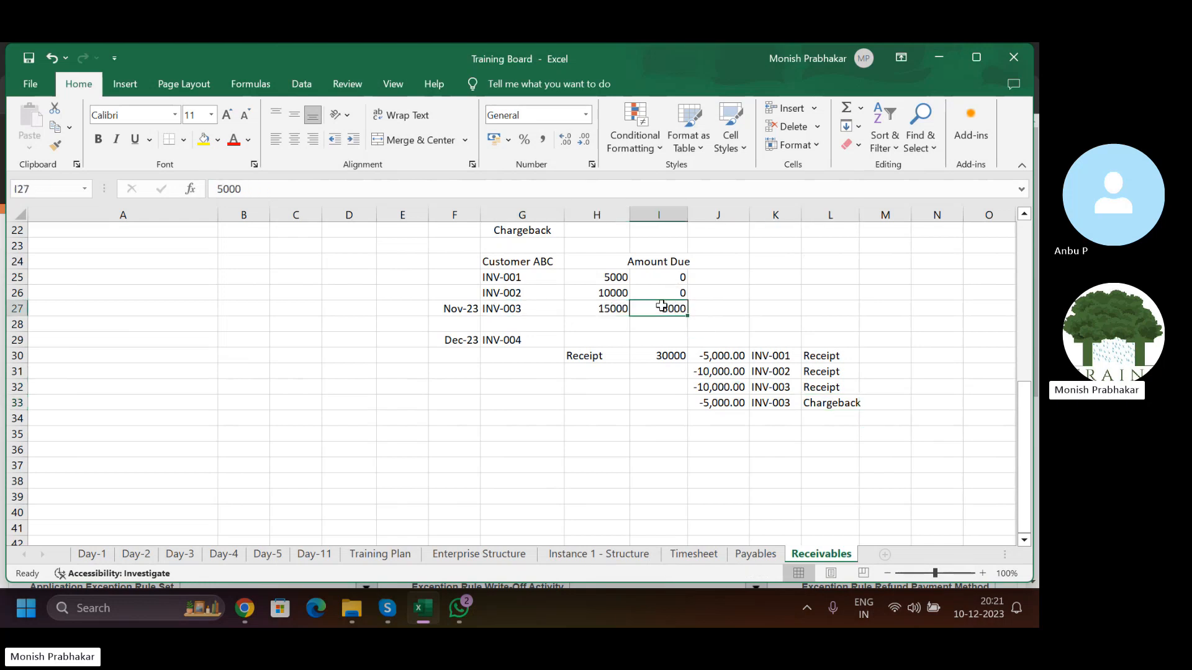
{"action": "type", "text": "0"}
{"action": "left_click", "coordinate": [816, 493]}
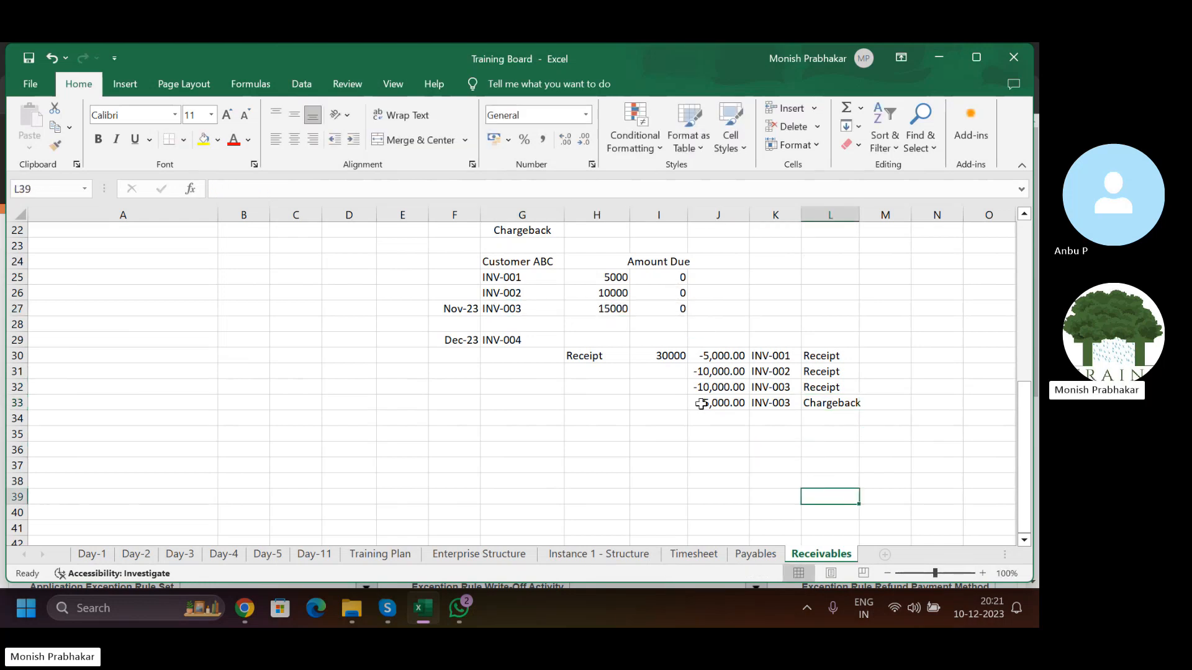
{"action": "left_click", "coordinate": [666, 309]}
{"action": "left_click", "coordinate": [500, 264]}
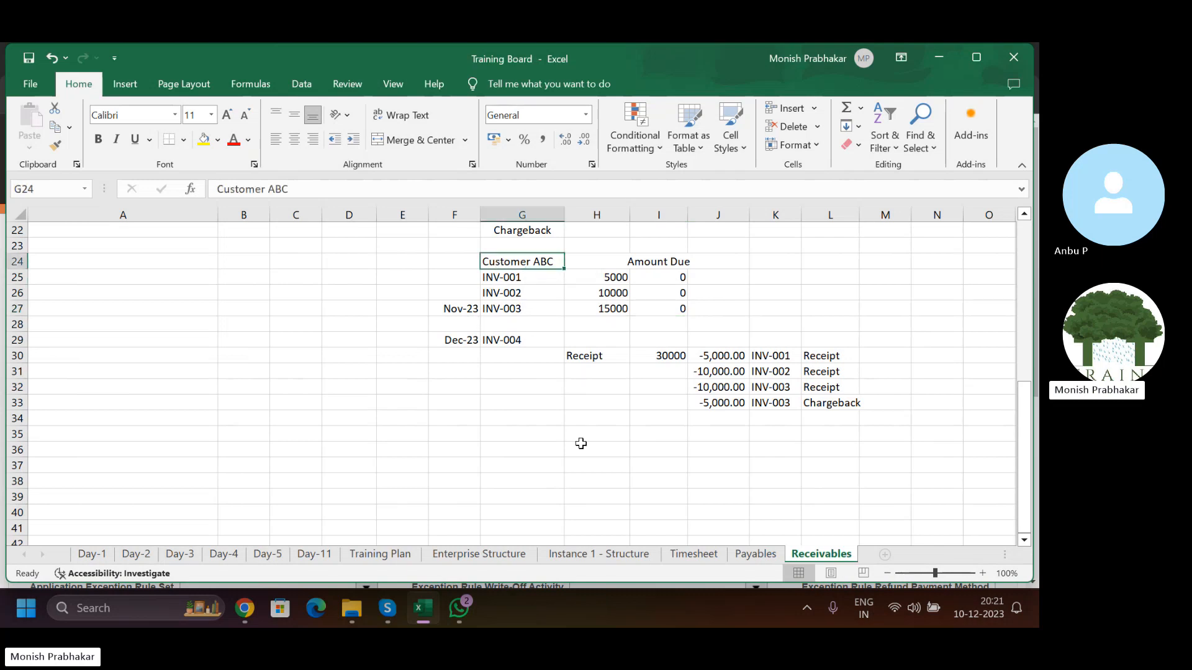
- Enter the note "Customer ABC system will create new Invoice with this chargeback amount 5000" in cell G35
{"action": "left_click", "coordinate": [546, 432]}
{"action": "key", "text": "Caps_Lock"}
{"action": "type", "text": "CUST"}
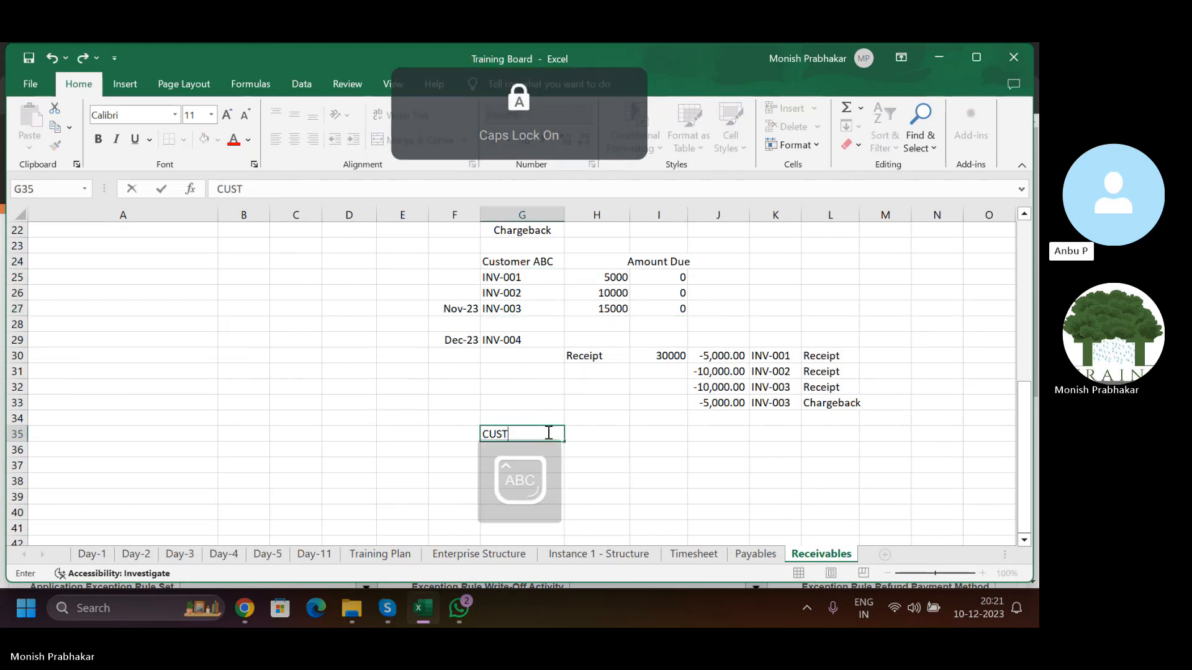
{"action": "key", "text": "BackSpace"}
{"action": "key", "text": "BackSpace"}
{"action": "key", "text": "BackSpace"}
{"action": "key", "text": "BackSpace"}
{"action": "key", "text": "Caps_Lock"}
{"action": "type", "text": "Custom"}
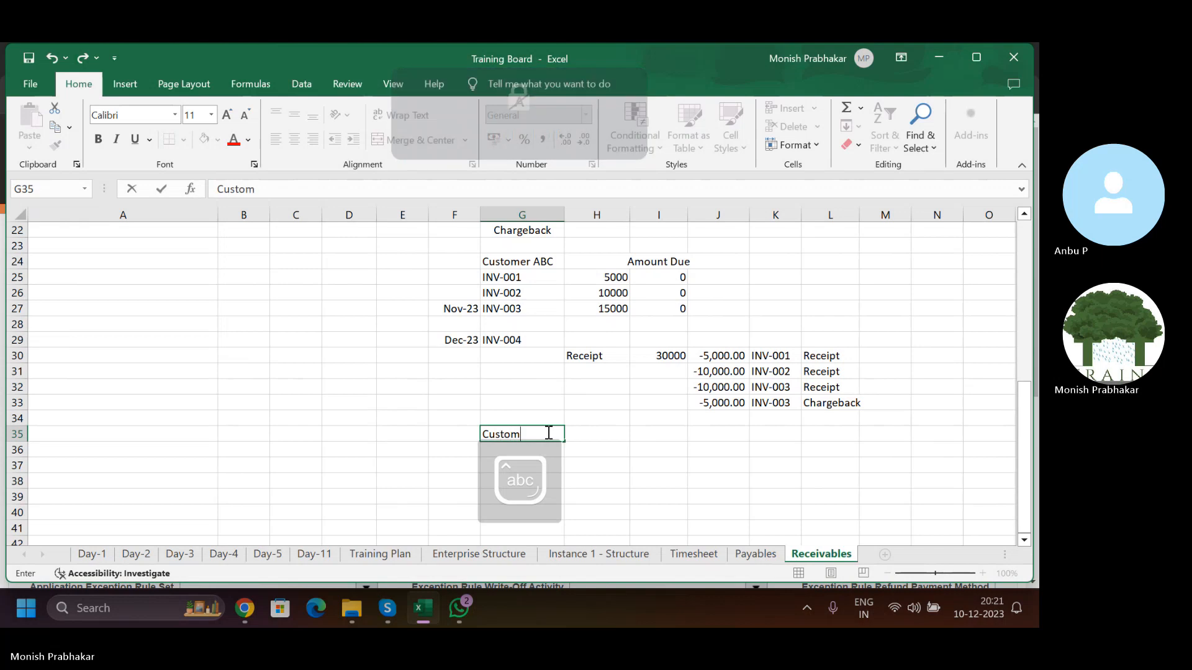
{"action": "type", "text": "er"}
{"action": "key", "text": "Caps_Lock"}
{"action": "type", "text": "ABC"}
{"action": "key", "text": "Caps_Lock"}
{"action": "type", "text": "syste wi"}
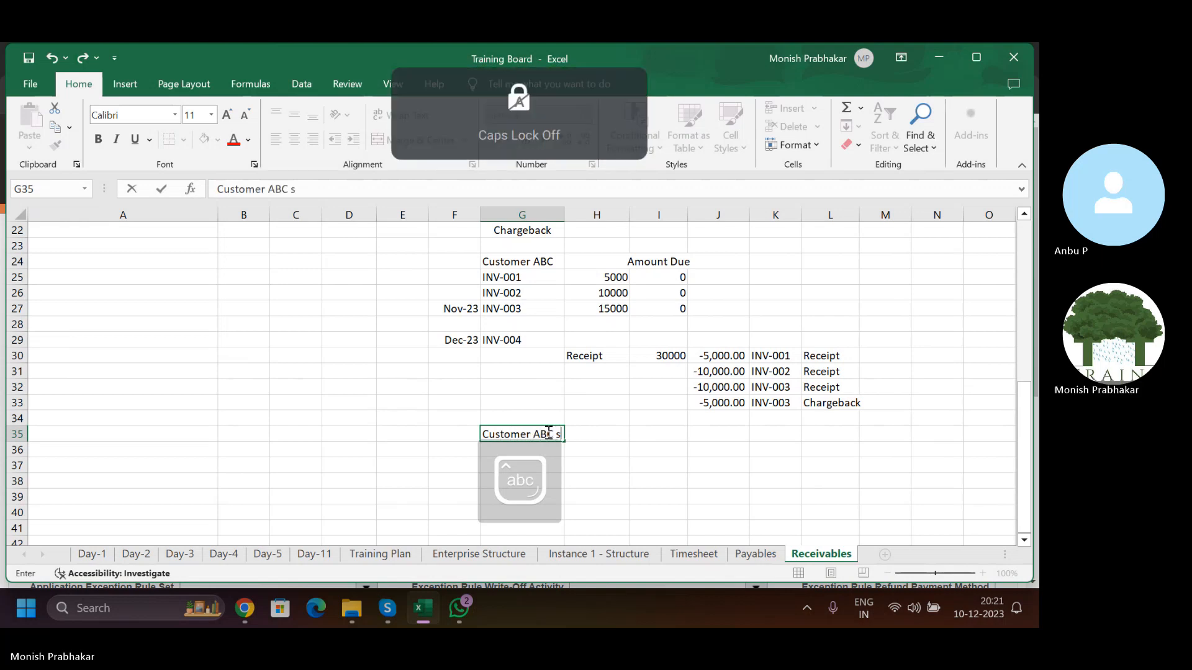
{"action": "key", "text": "BackSpace"}
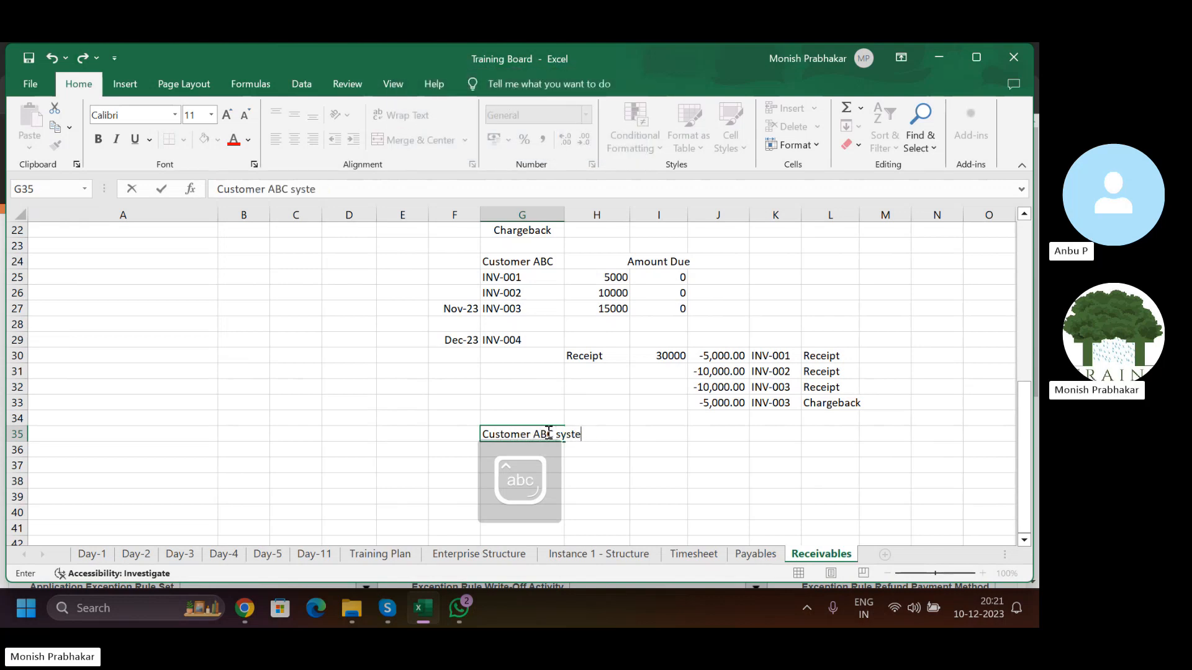
{"action": "type", "text": "m will create new"}
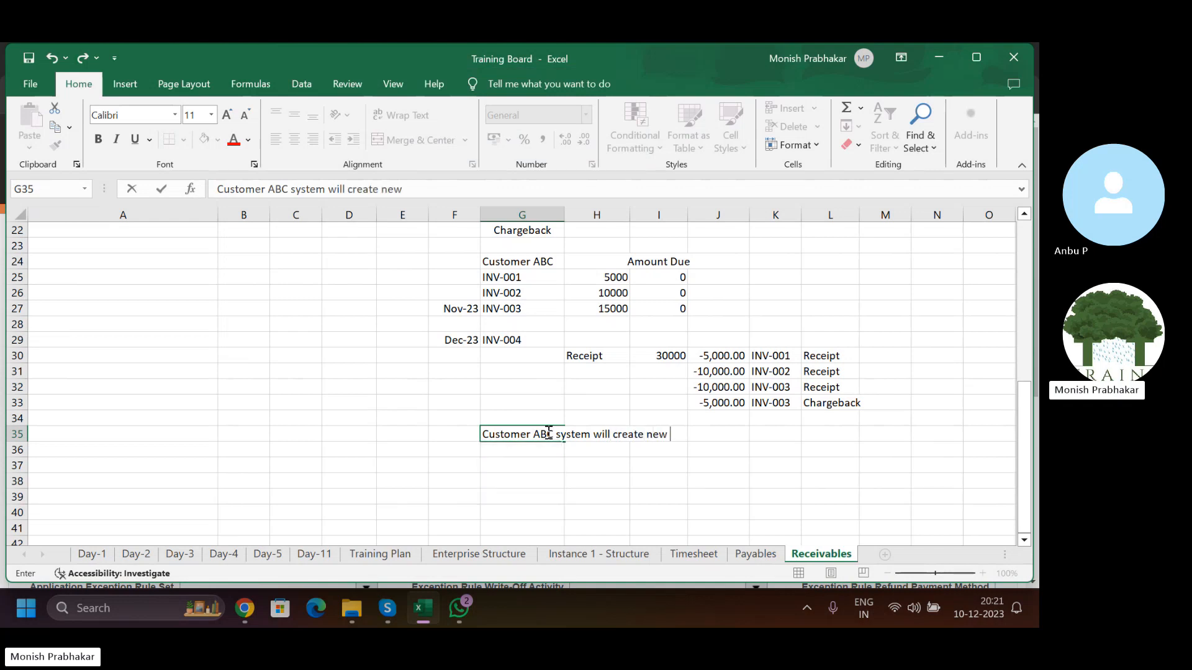
{"action": "key", "text": "Caps_Lock"}
{"action": "type", "text": "I"}
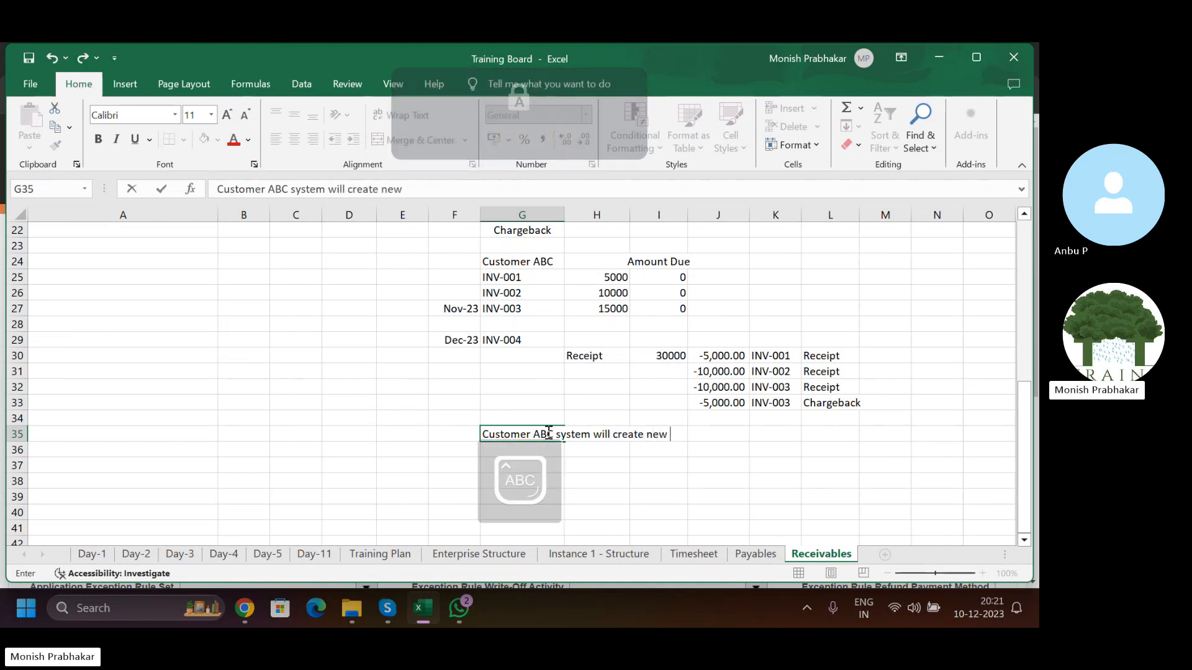
{"action": "key", "text": "Caps_Lock"}
{"action": "type", "text": "nvoice wi"}
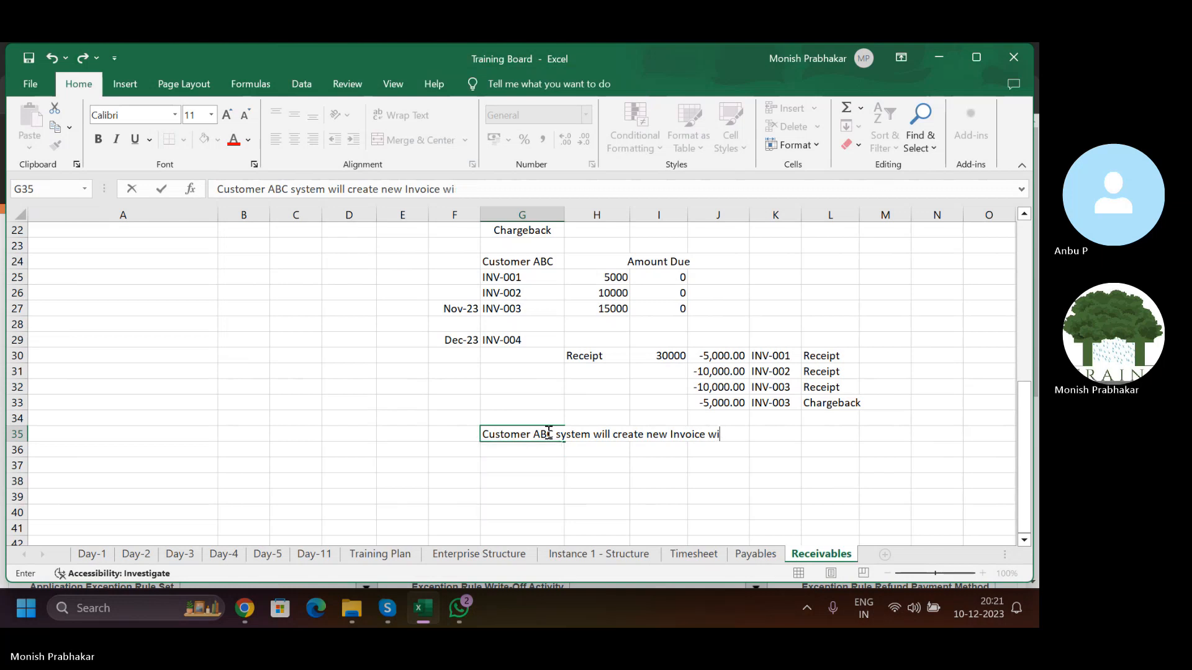
{"action": "type", "text": "th this charg"}
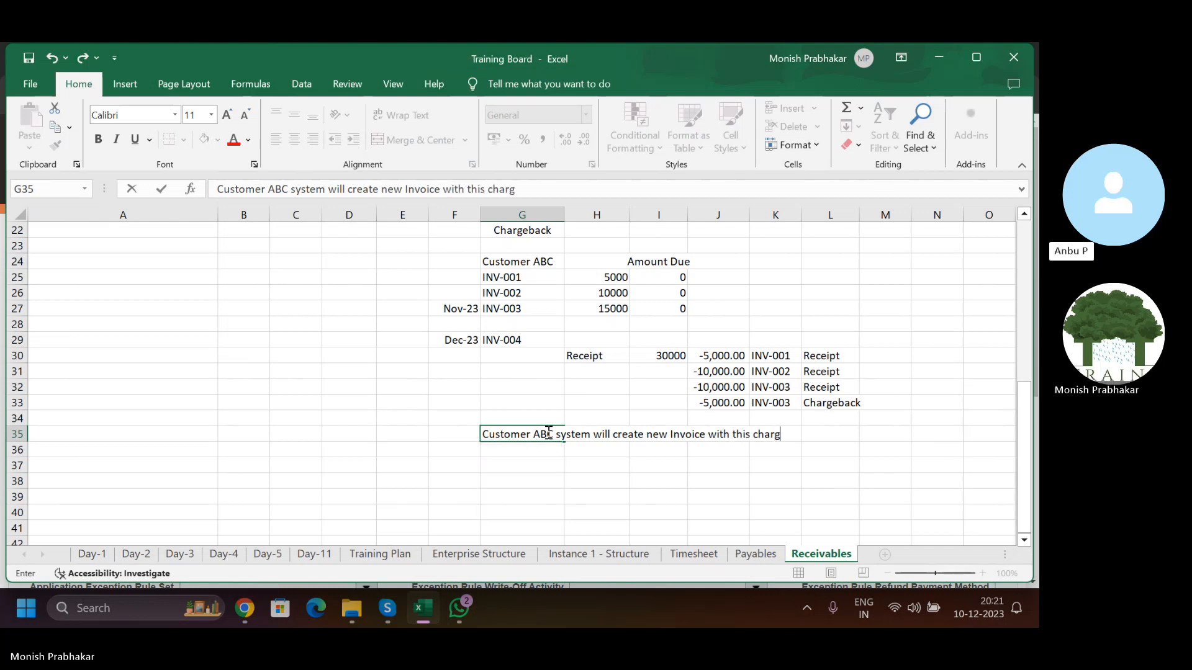
{"action": "type", "text": "eback amount "}
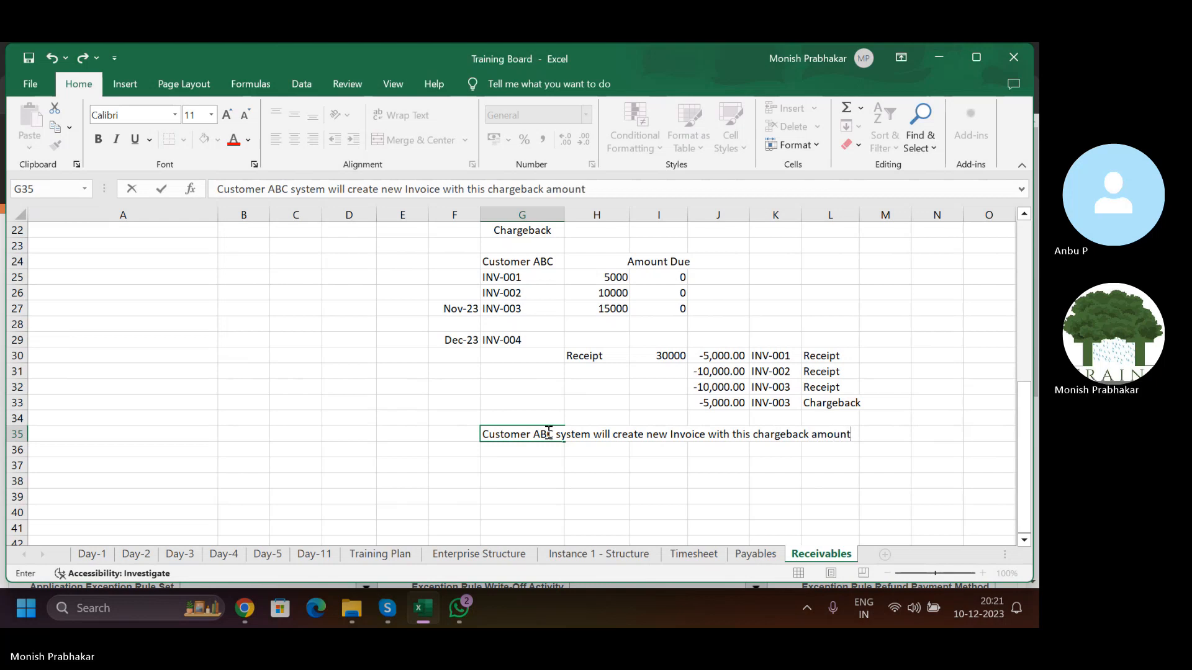
{"action": "type", "text": "5000"}
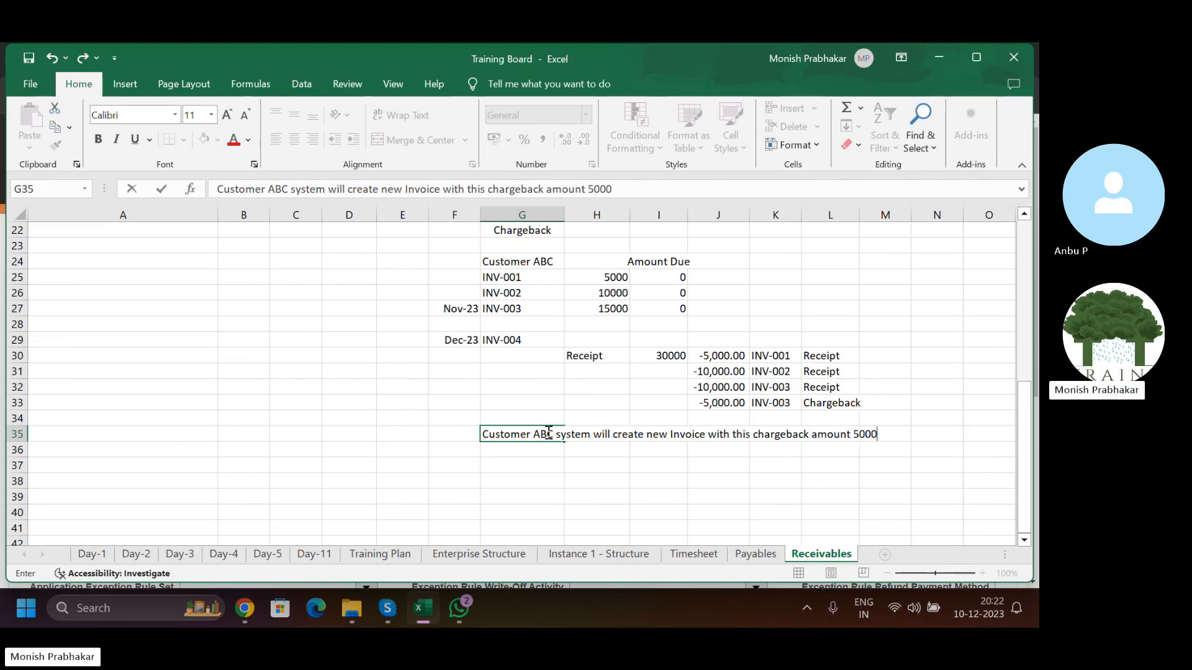
{"action": "key", "text": "Return"}
{"action": "left_click", "coordinate": [548, 433]}
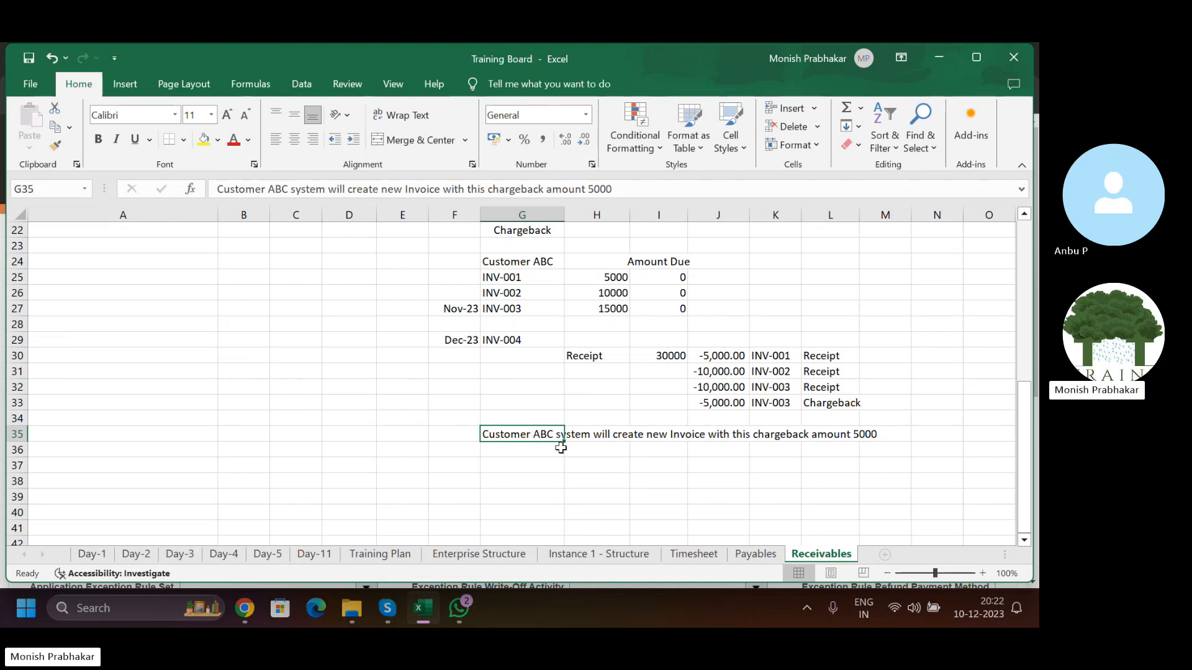
- Compare the invoice amounts in column H with the receipt amount and its deductions in column J, including the INV-003 row and chargeback note
{"action": "left_click_drag", "start_coordinate": [535, 312], "coordinate": [665, 309]}
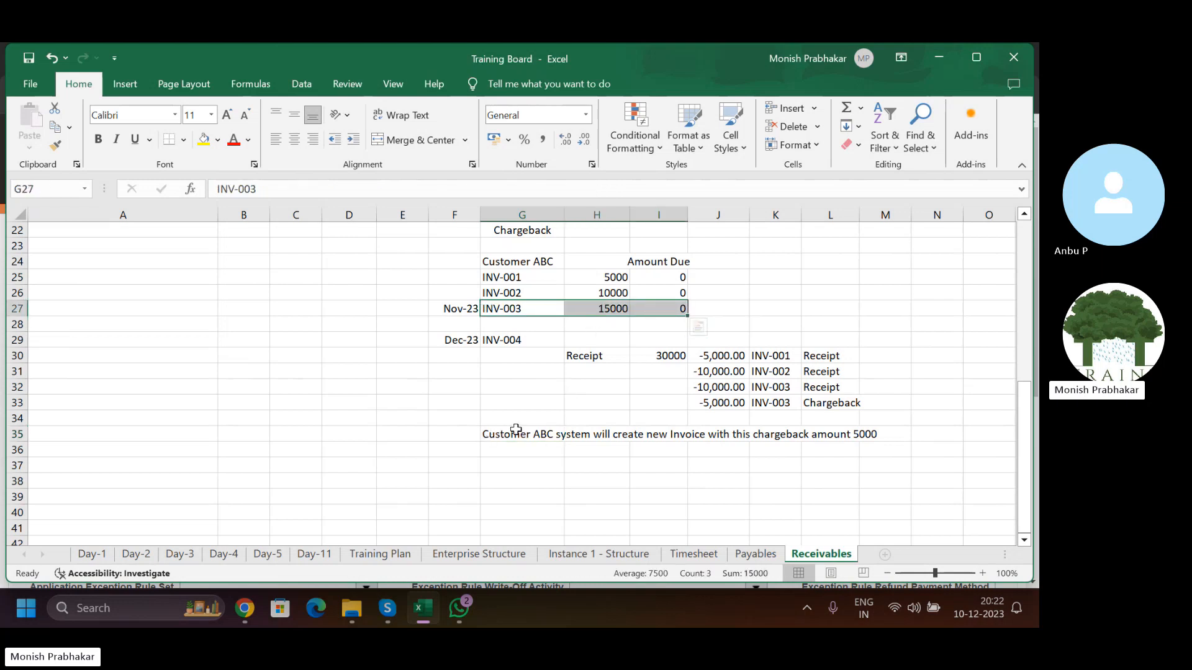
{"action": "left_click_drag", "start_coordinate": [516, 429], "coordinate": [658, 417]}
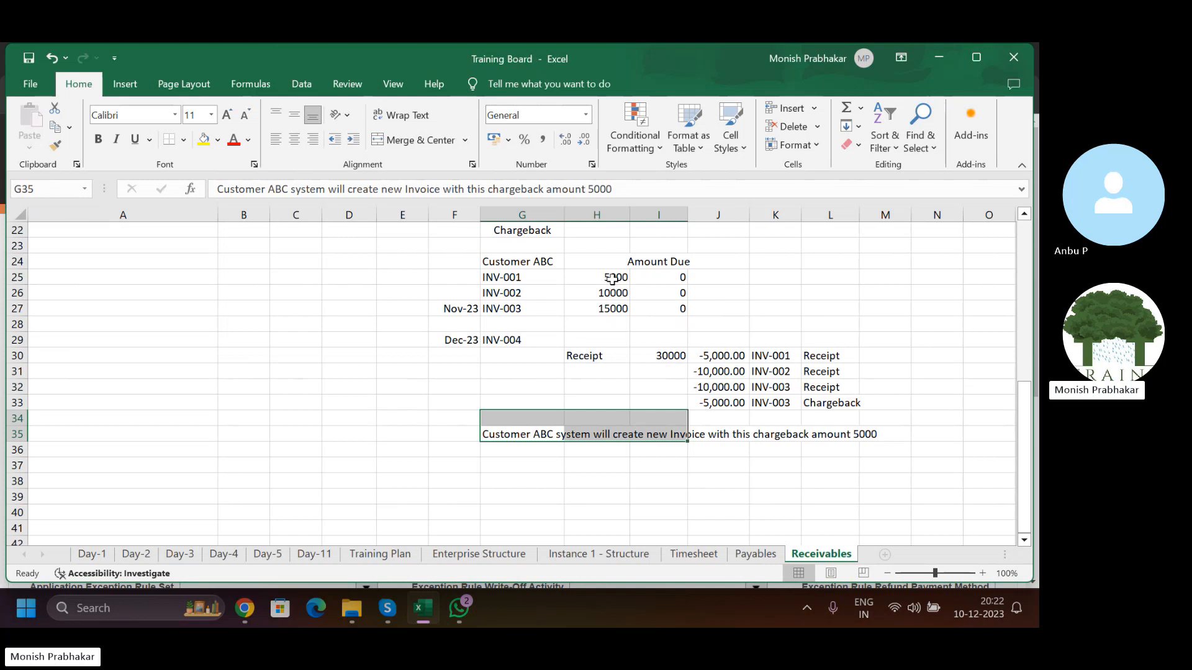
{"action": "left_click_drag", "start_coordinate": [612, 278], "coordinate": [616, 305]}
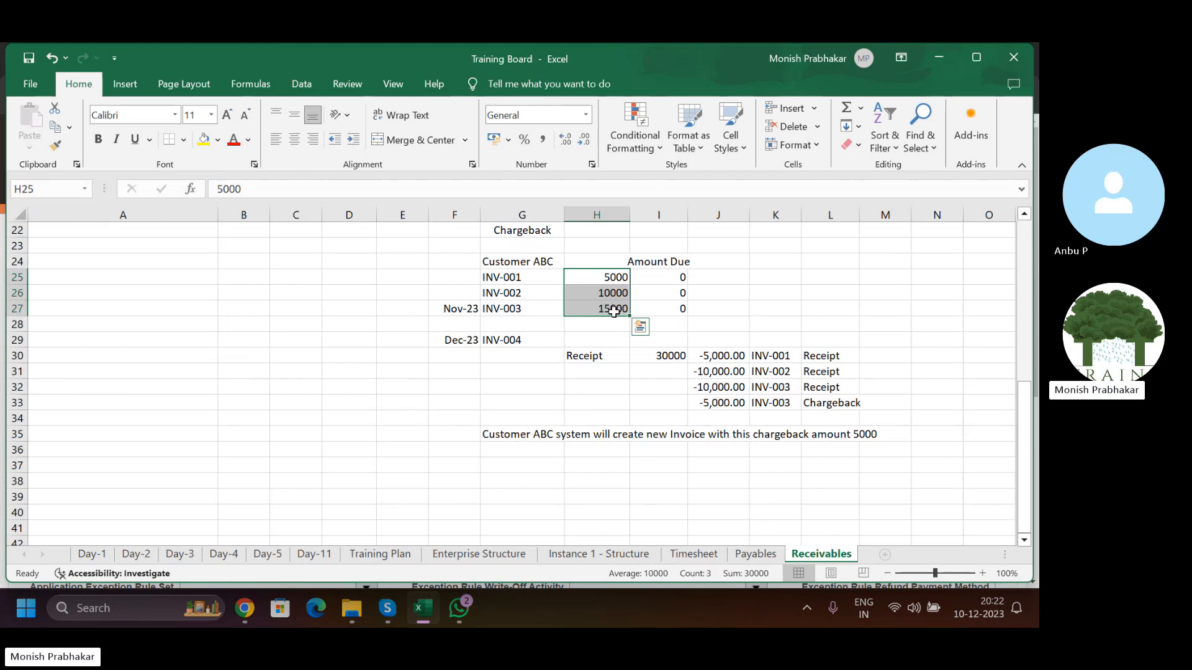
{"action": "left_click_drag", "start_coordinate": [614, 311], "coordinate": [614, 279]}
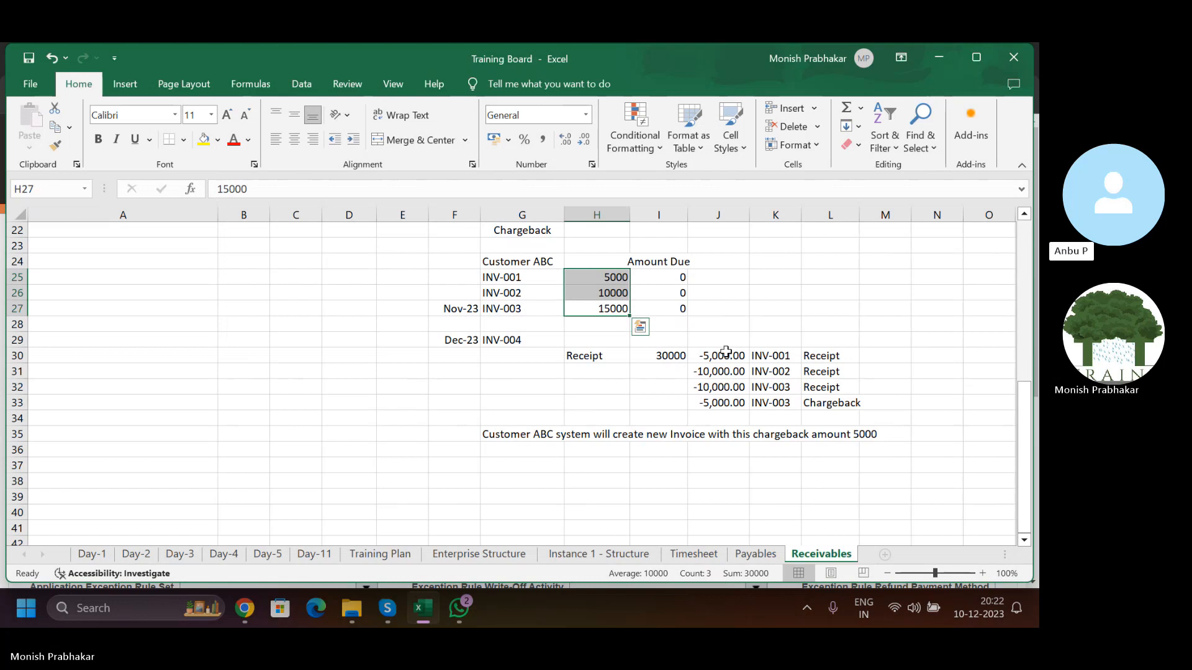
{"action": "left_click_drag", "start_coordinate": [722, 355], "coordinate": [720, 402]}
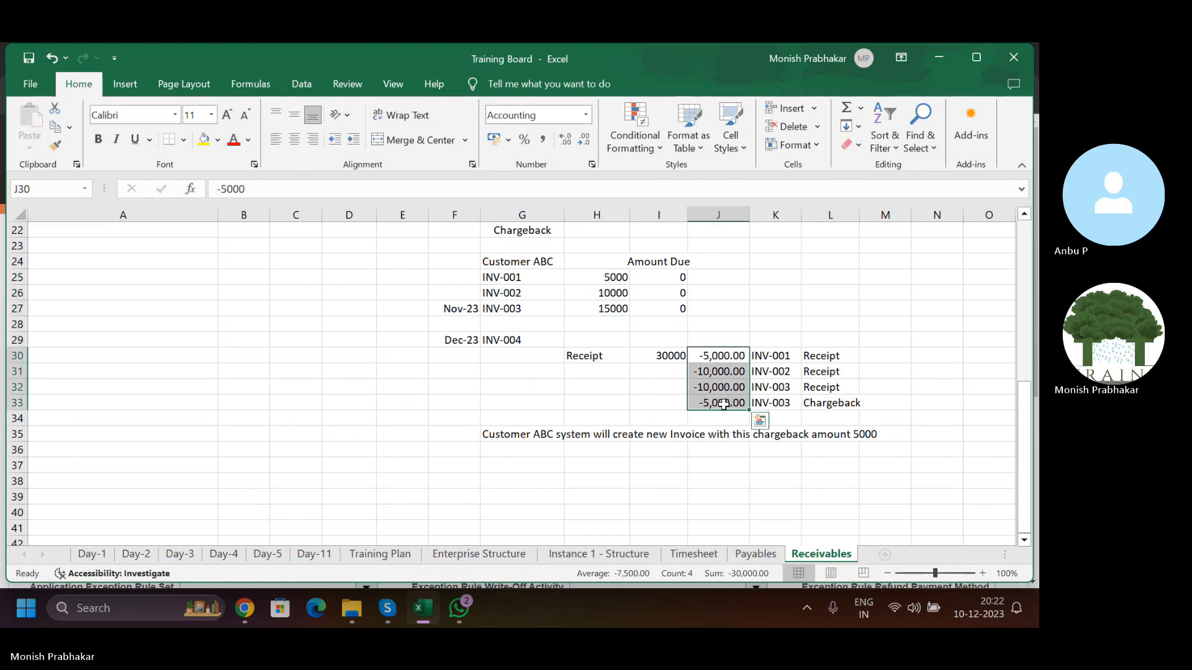
{"action": "left_click_drag", "start_coordinate": [598, 280], "coordinate": [599, 302]}
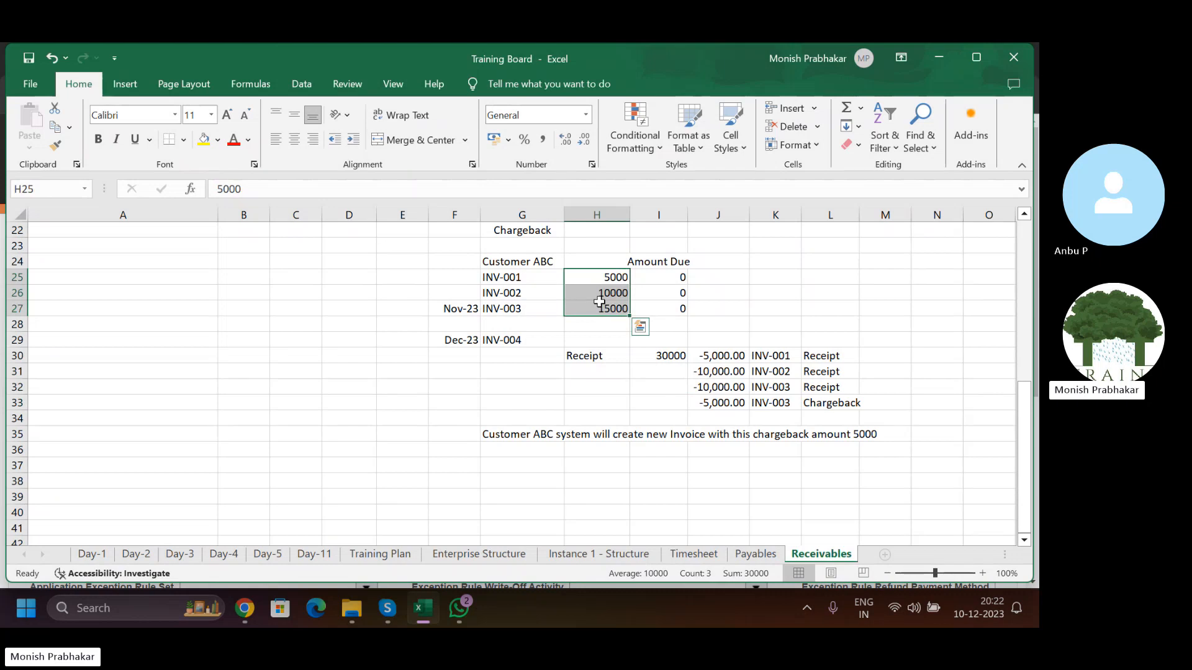
{"action": "left_click_drag", "start_coordinate": [714, 356], "coordinate": [714, 371]}
{"action": "left_click_drag", "start_coordinate": [588, 355], "coordinate": [671, 355]}
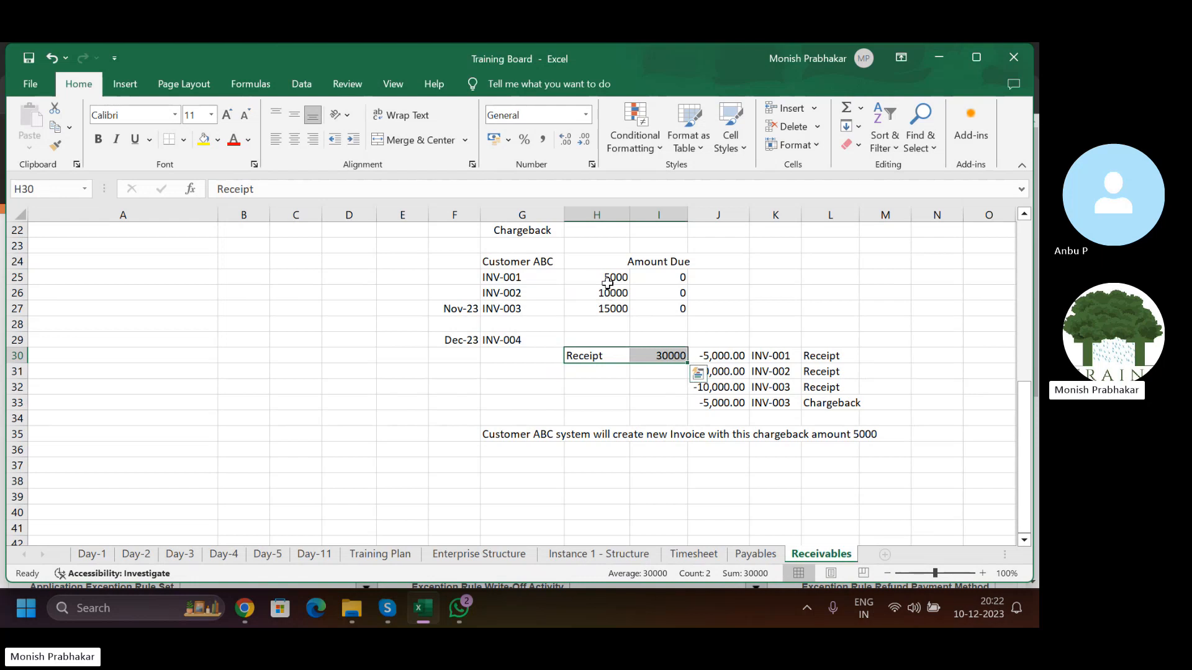
{"action": "left_click_drag", "start_coordinate": [612, 277], "coordinate": [606, 309]}
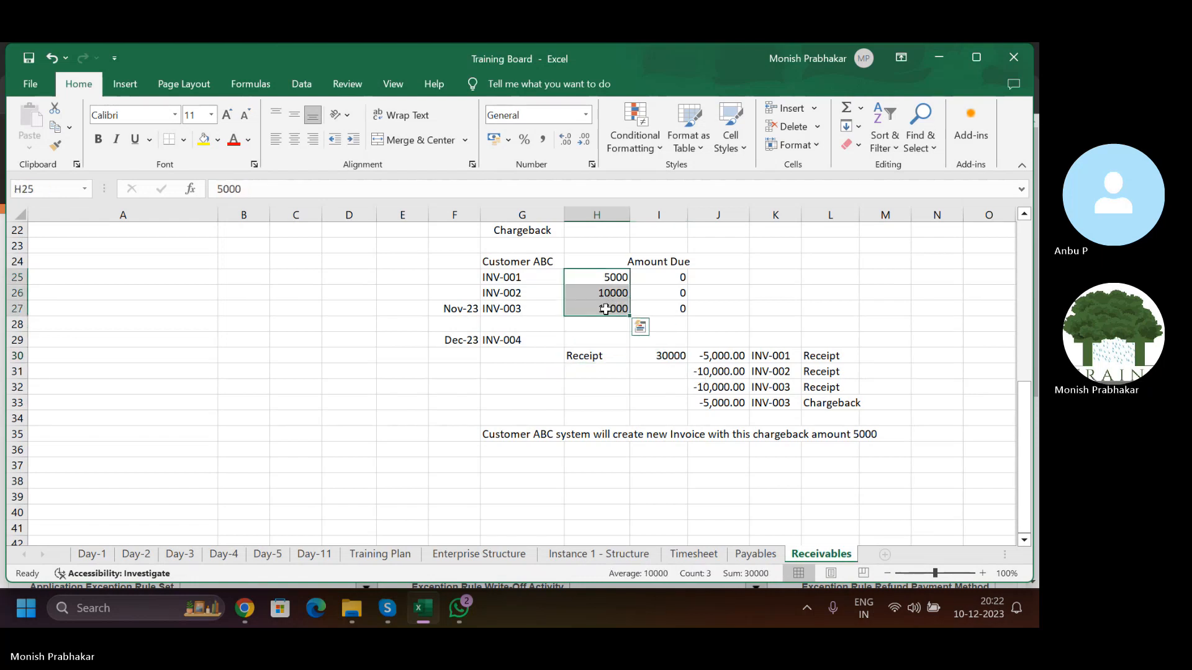
{"action": "left_click", "coordinate": [662, 356]}
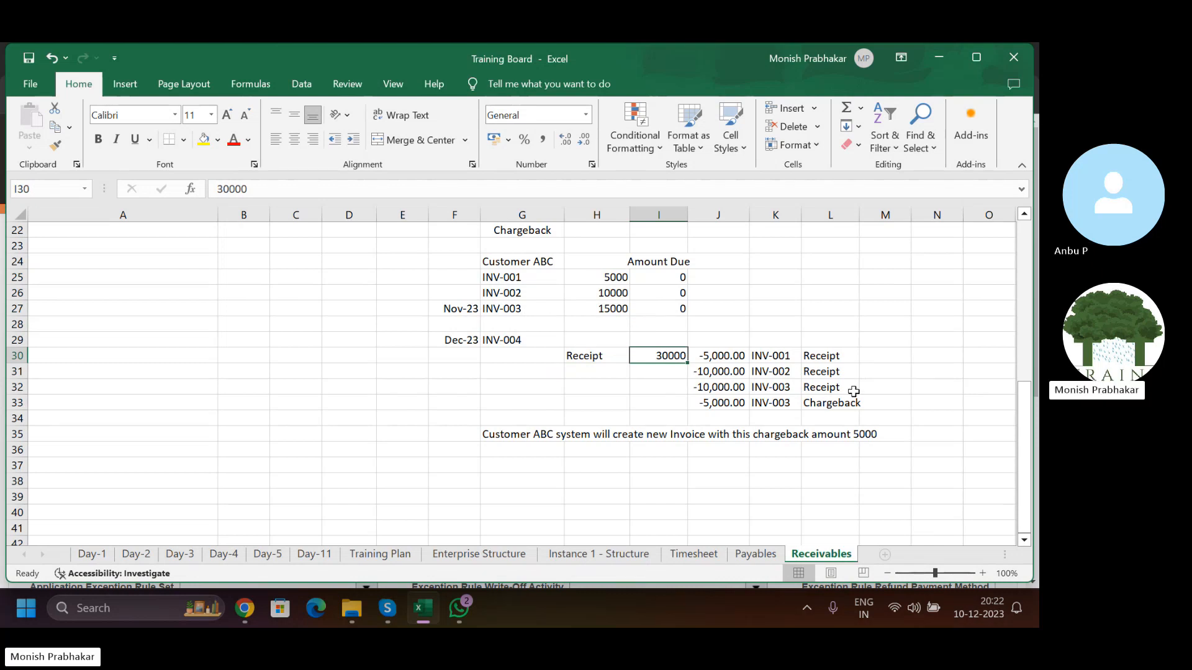
{"action": "left_click_drag", "start_coordinate": [716, 356], "coordinate": [718, 399]}
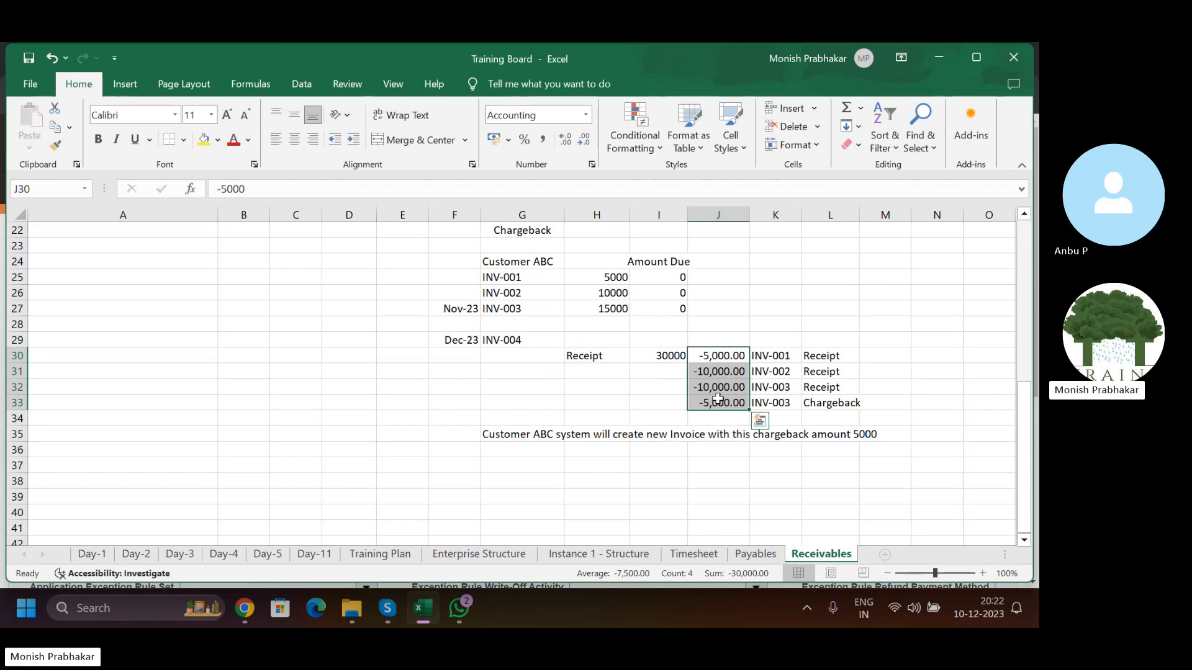
{"action": "left_click_drag", "start_coordinate": [717, 388], "coordinate": [716, 357]}
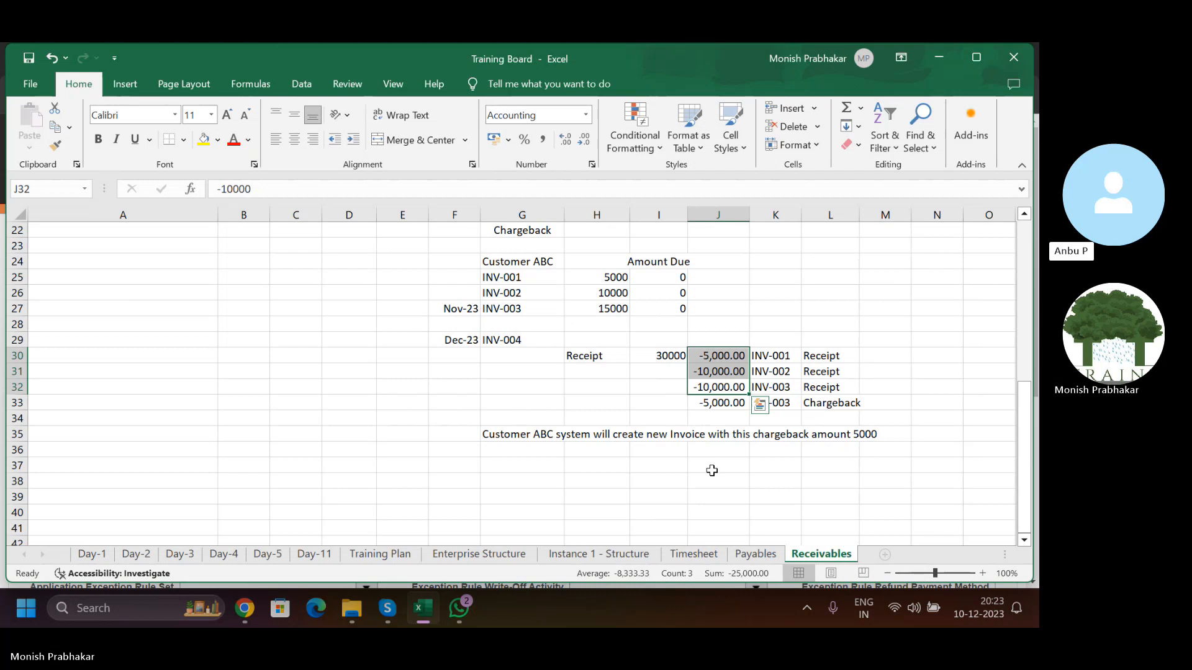
{"action": "left_click", "coordinate": [521, 434]}
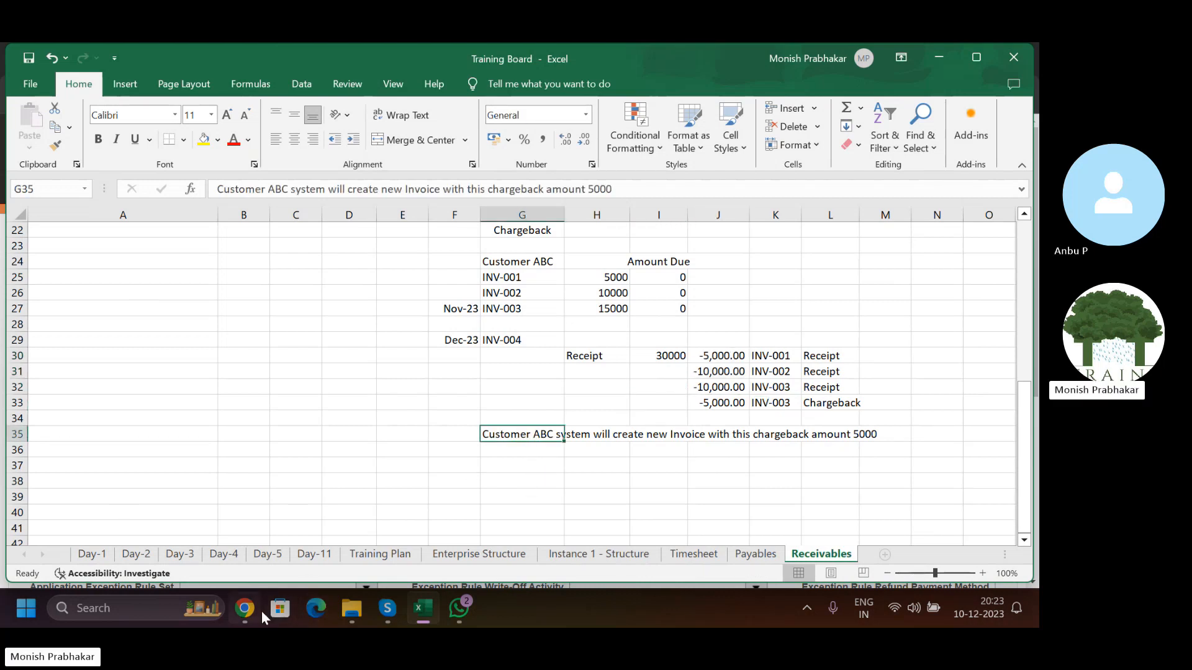
- Switch to Chrome and set the Chargeback Due Date to Entered date in the Cash Processing system options
{"action": "left_click", "coordinate": [245, 608]}
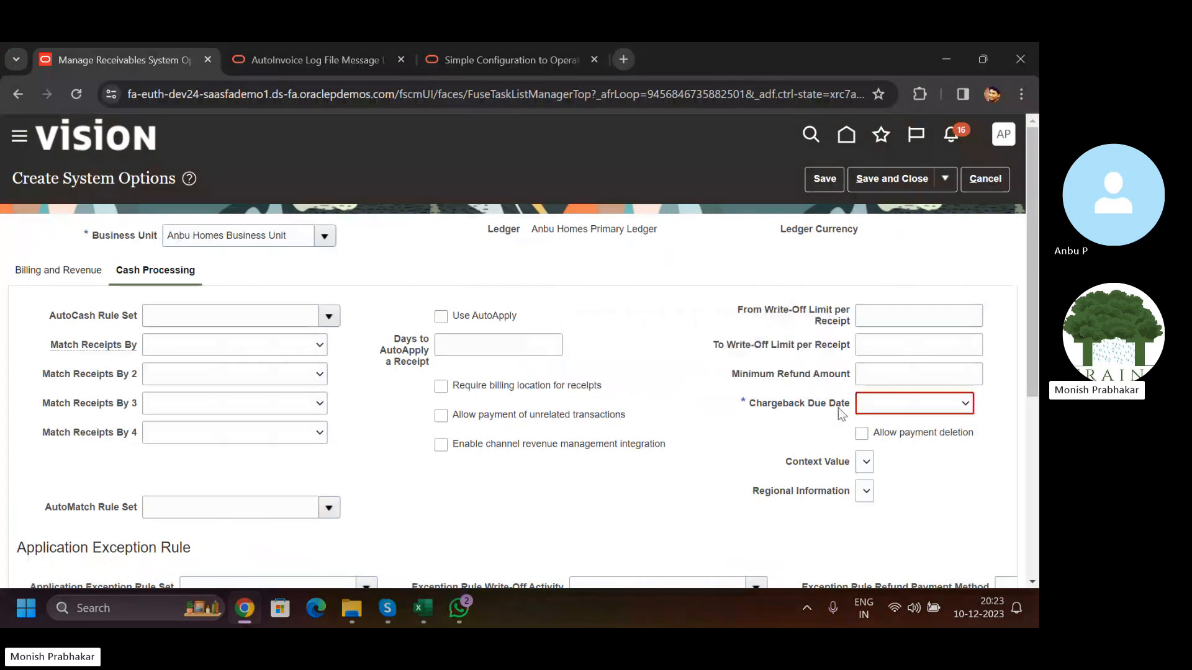
{"action": "left_click_drag", "start_coordinate": [749, 405], "coordinate": [872, 411]}
{"action": "left_click", "coordinate": [935, 411]}
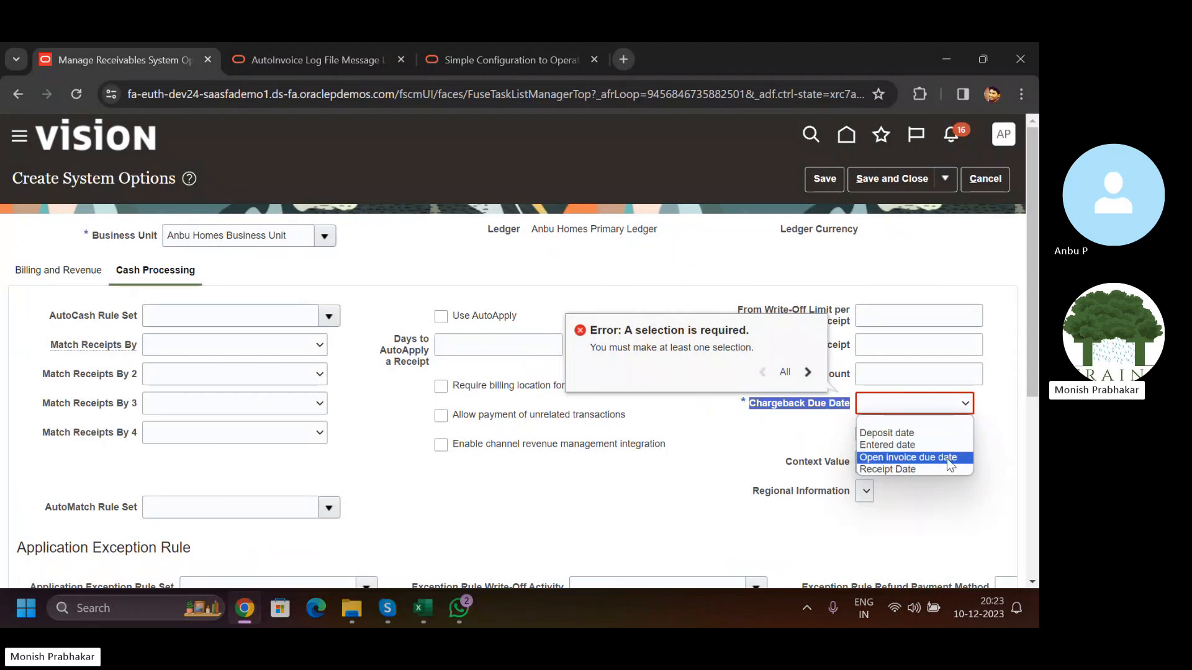
{"action": "left_click", "coordinate": [891, 446]}
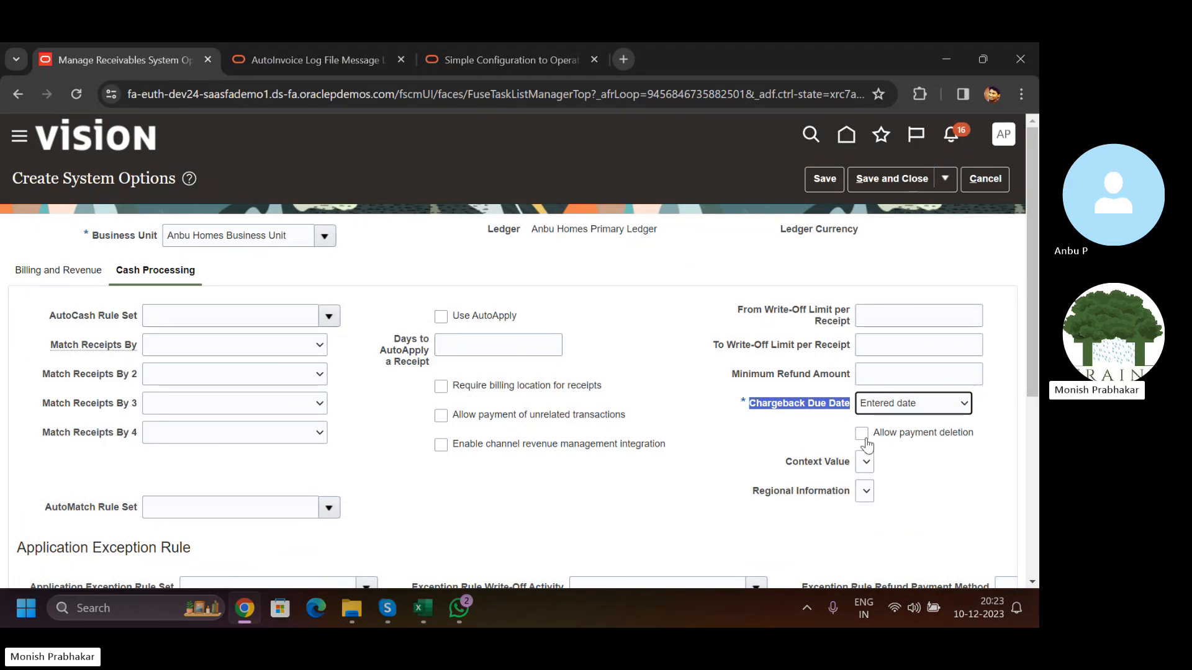
- Set Invoices per Commit and Receipts per Commit to 5 in the Automatic Receipts options, and save and close the new system options
{"action": "left_click", "coordinate": [828, 179]}
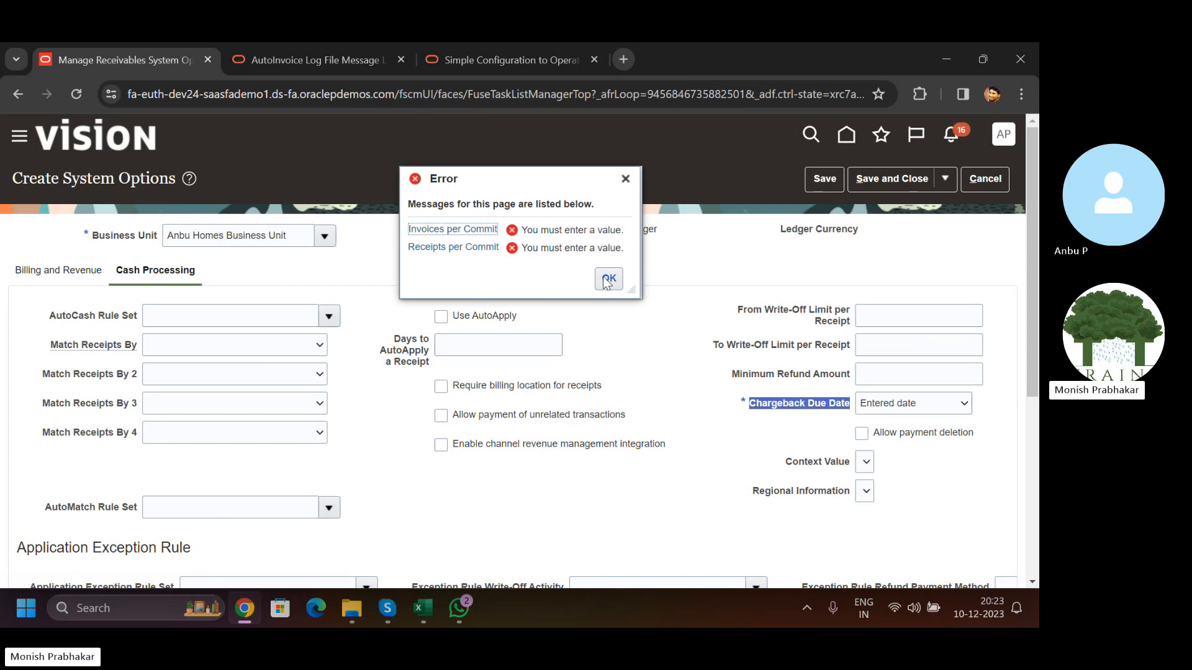
{"action": "left_click", "coordinate": [608, 279]}
{"action": "scroll", "coordinate": [480, 423], "scroll_direction": "down", "scroll_amount": 5}
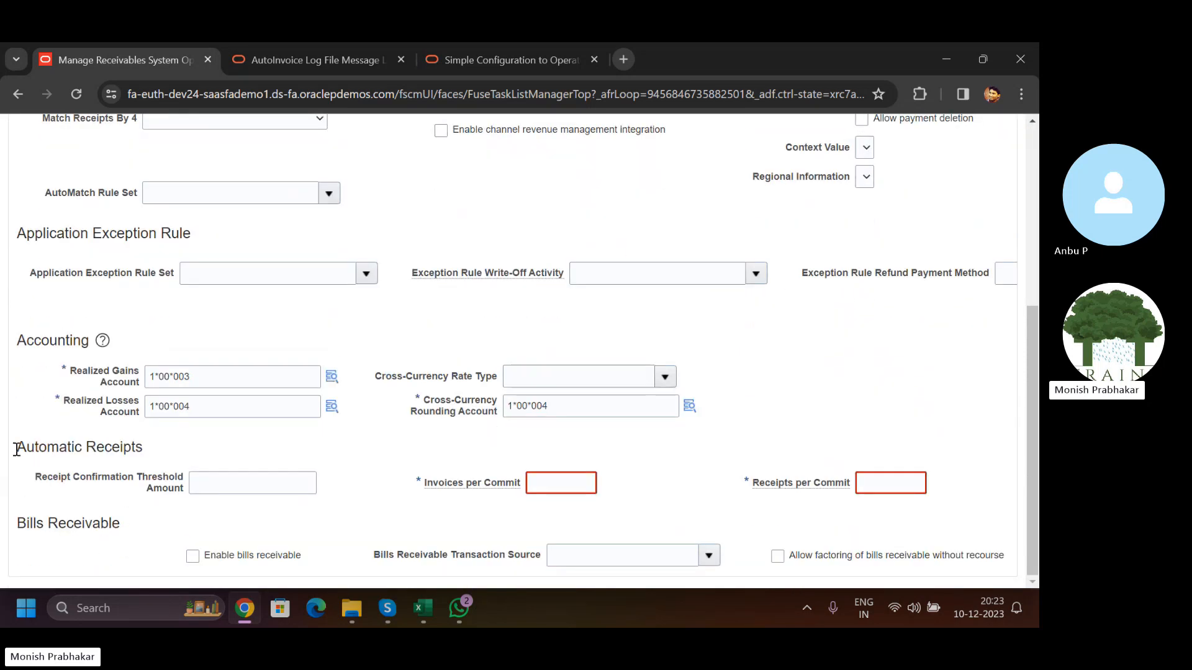
{"action": "left_click", "coordinate": [578, 486]}
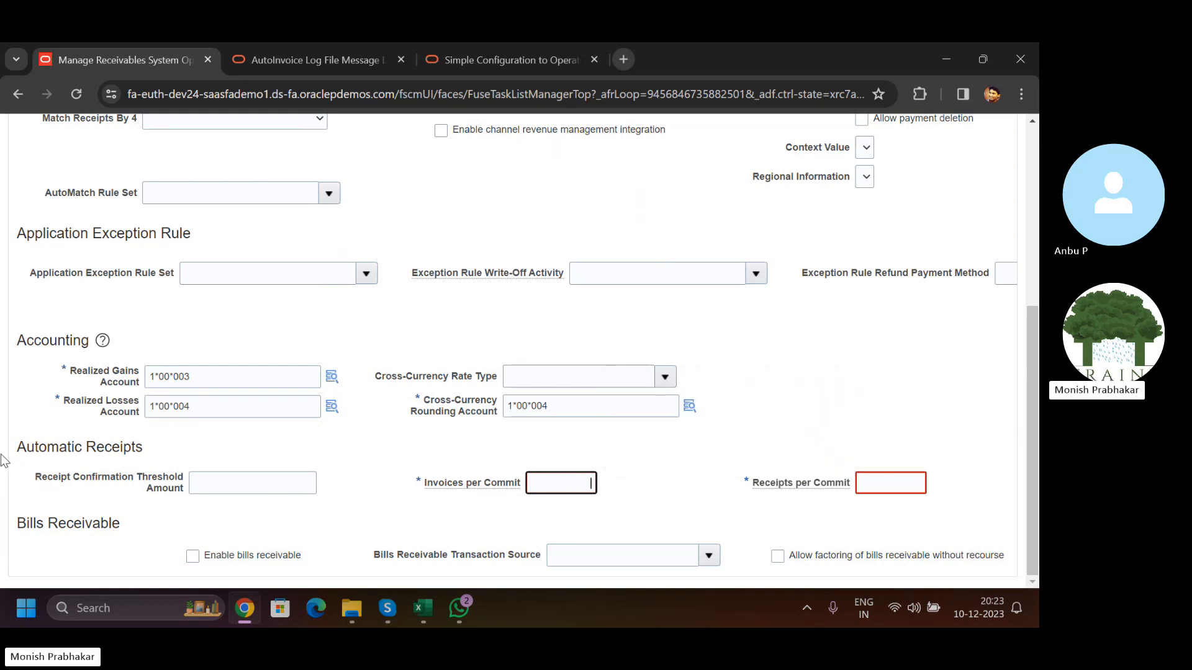
{"action": "left_click_drag", "start_coordinate": [4, 458], "coordinate": [157, 458]}
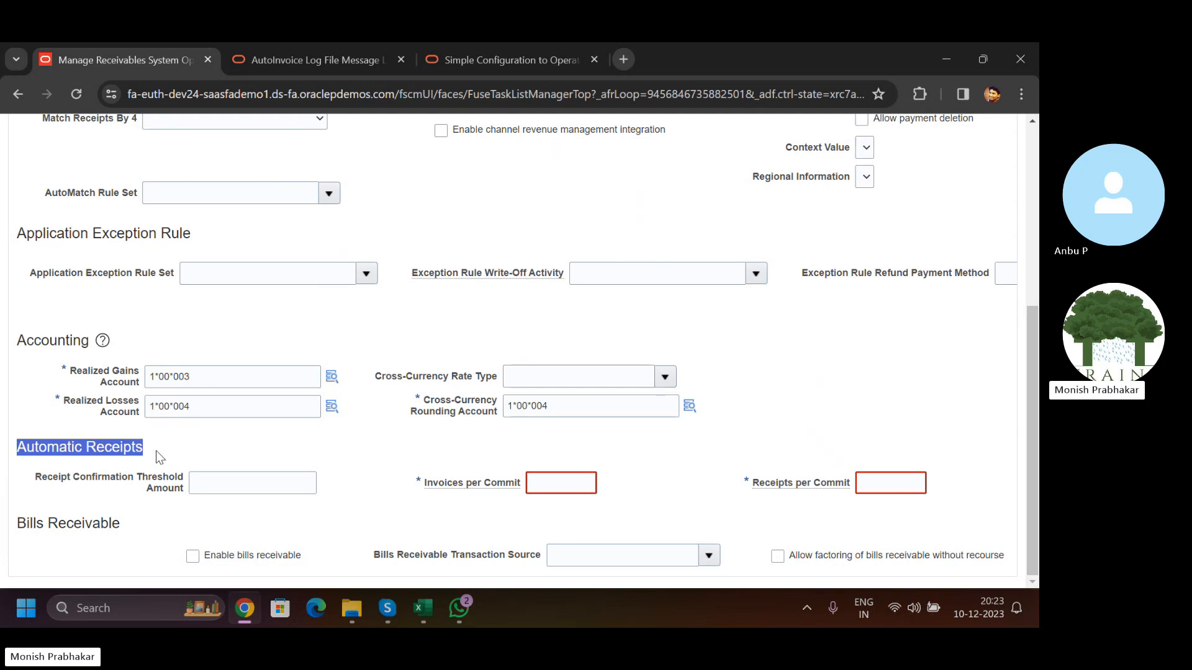
{"action": "left_click", "coordinate": [899, 482]}
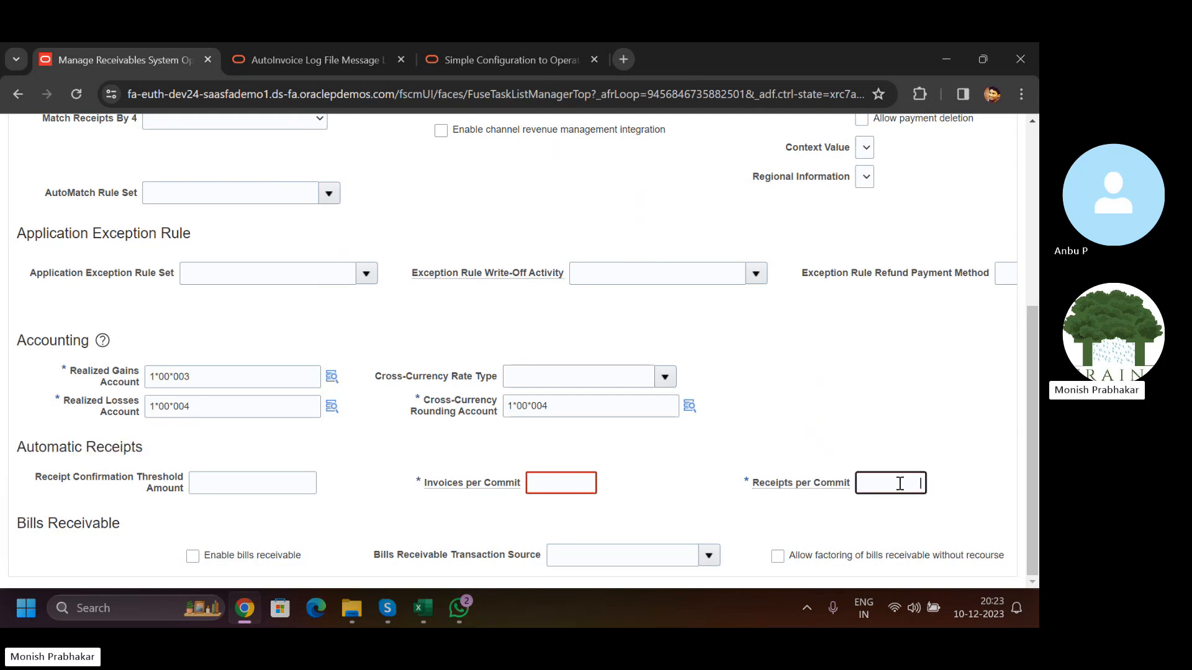
{"action": "left_click", "coordinate": [550, 484]}
{"action": "type", "text": "5"}
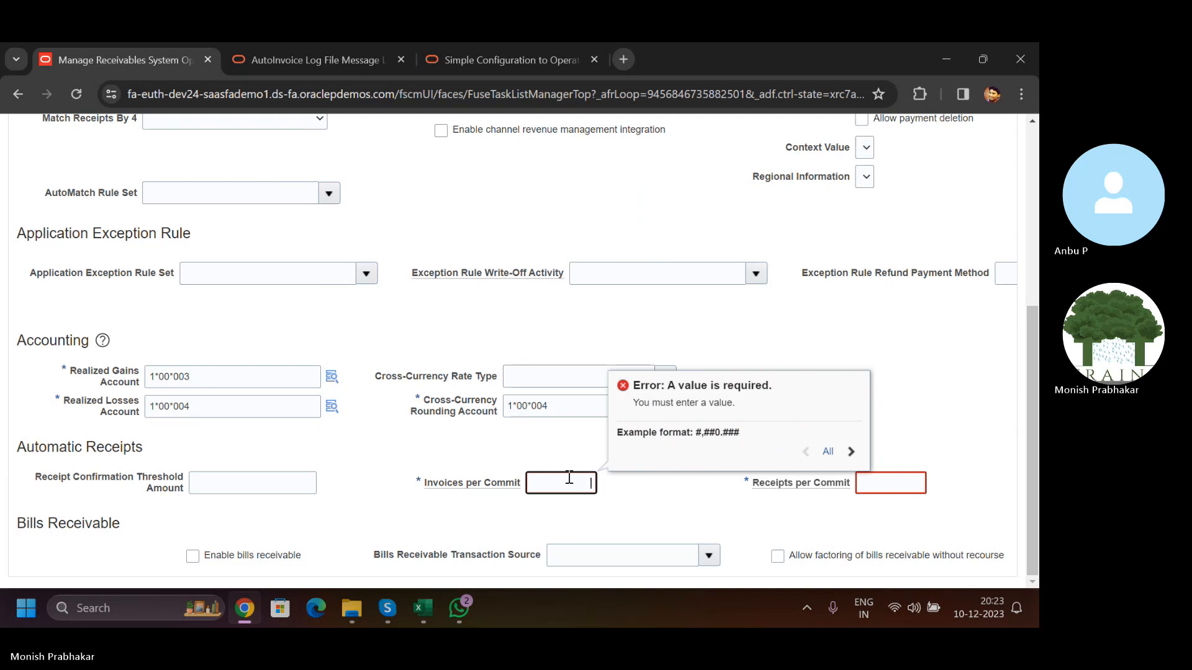
{"action": "key", "text": "Tab"}
{"action": "type", "text": "5"}
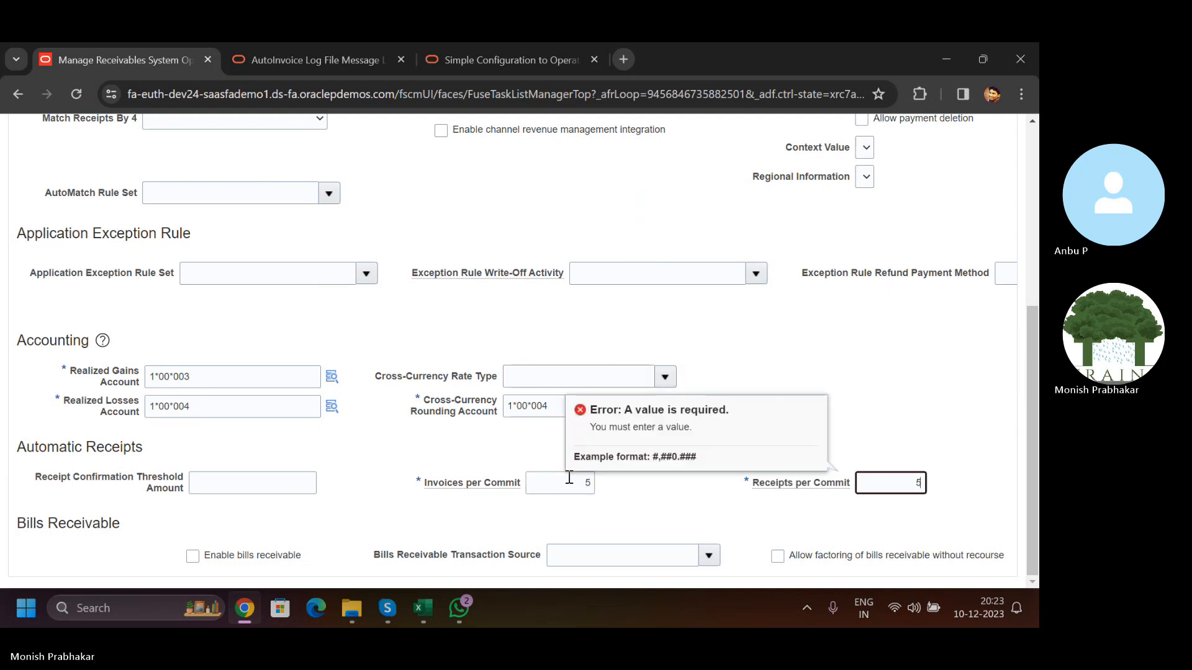
{"action": "key", "text": "Tab"}
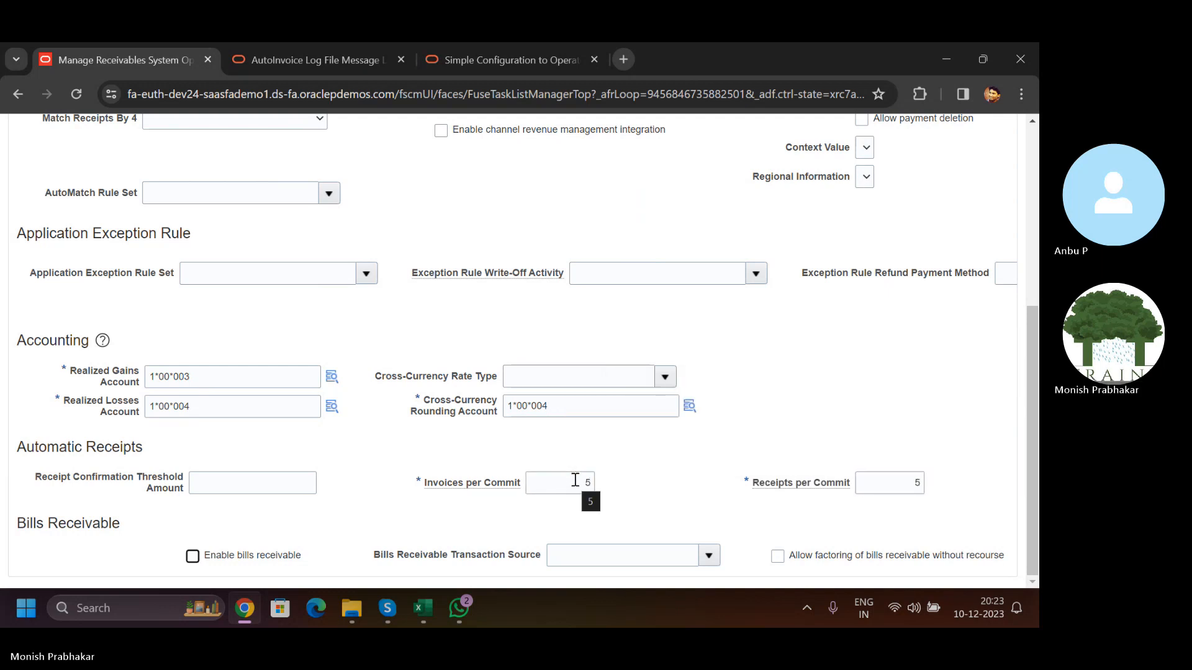
{"action": "scroll", "coordinate": [575, 479], "scroll_direction": "up", "scroll_amount": 5}
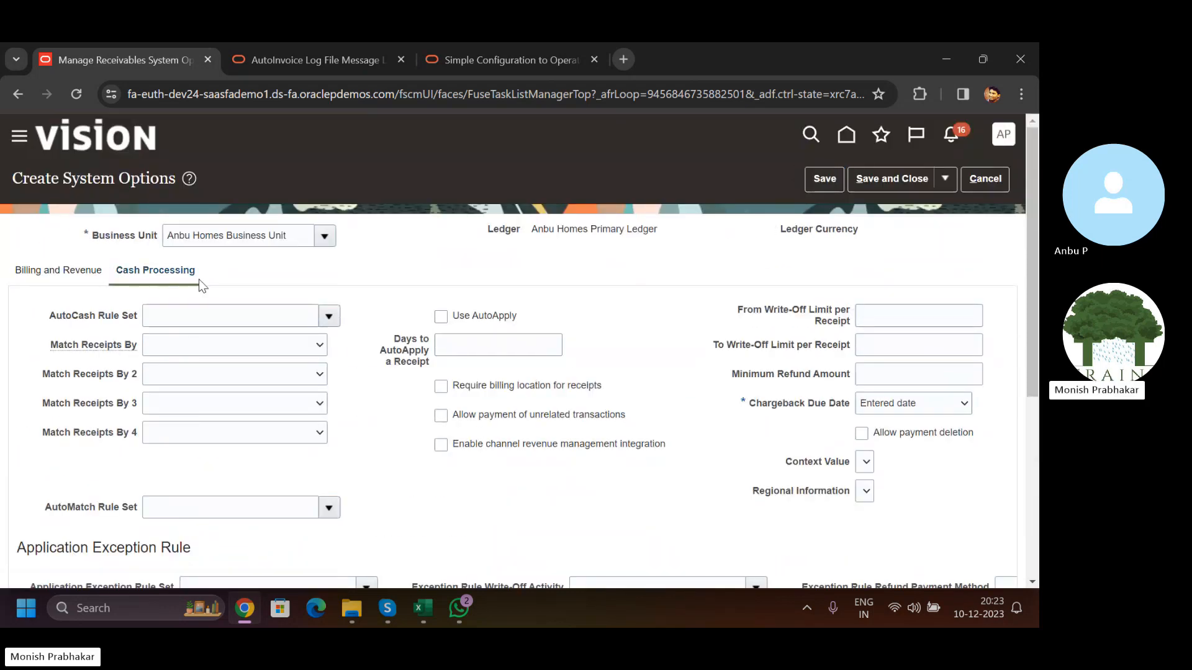
{"action": "left_click", "coordinate": [68, 268]}
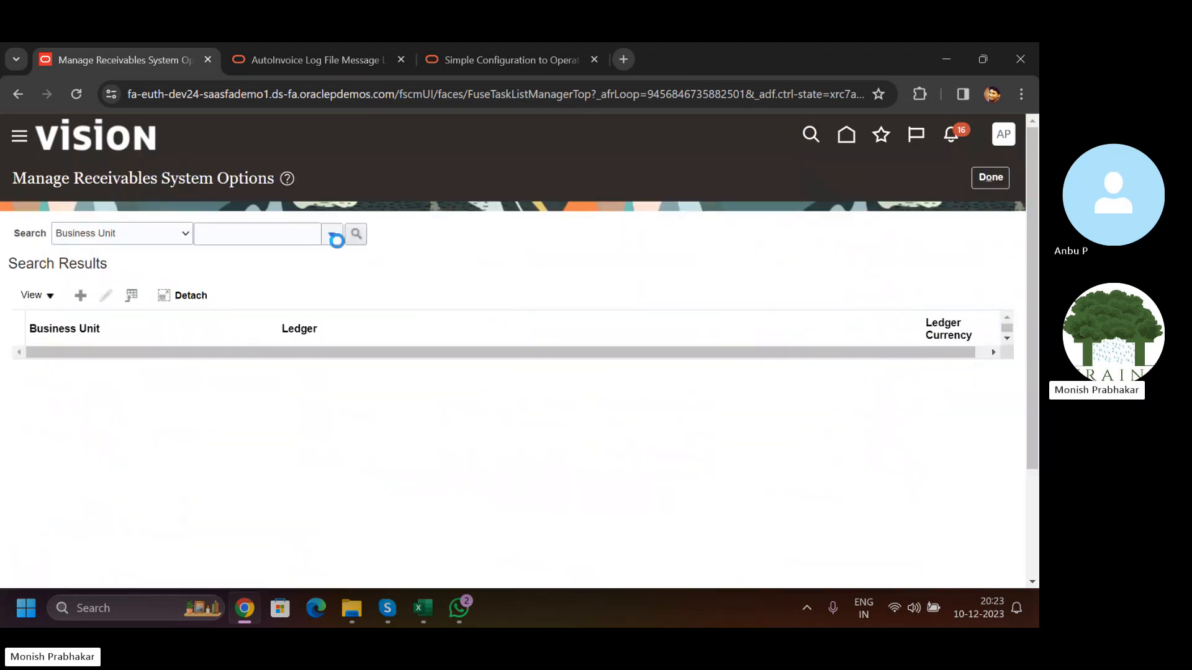
- Search the Receivables system options for Anbu Homes Business Unit
{"action": "left_click", "coordinate": [333, 236]}
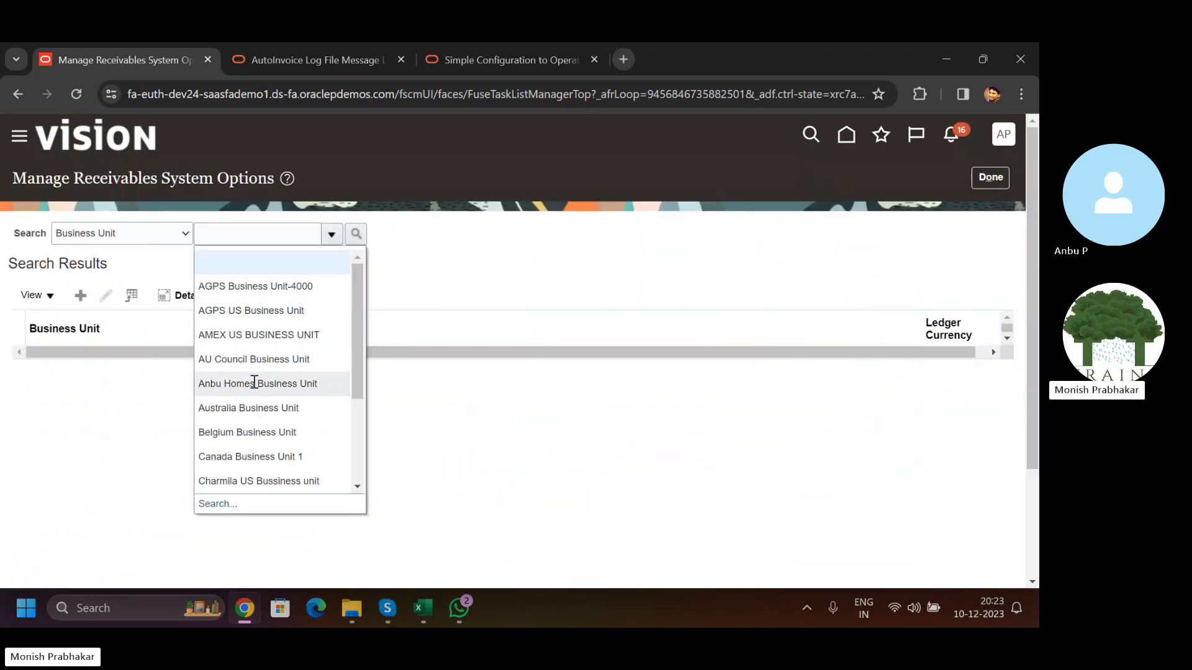
{"action": "left_click", "coordinate": [255, 383]}
{"action": "left_click", "coordinate": [355, 234]}
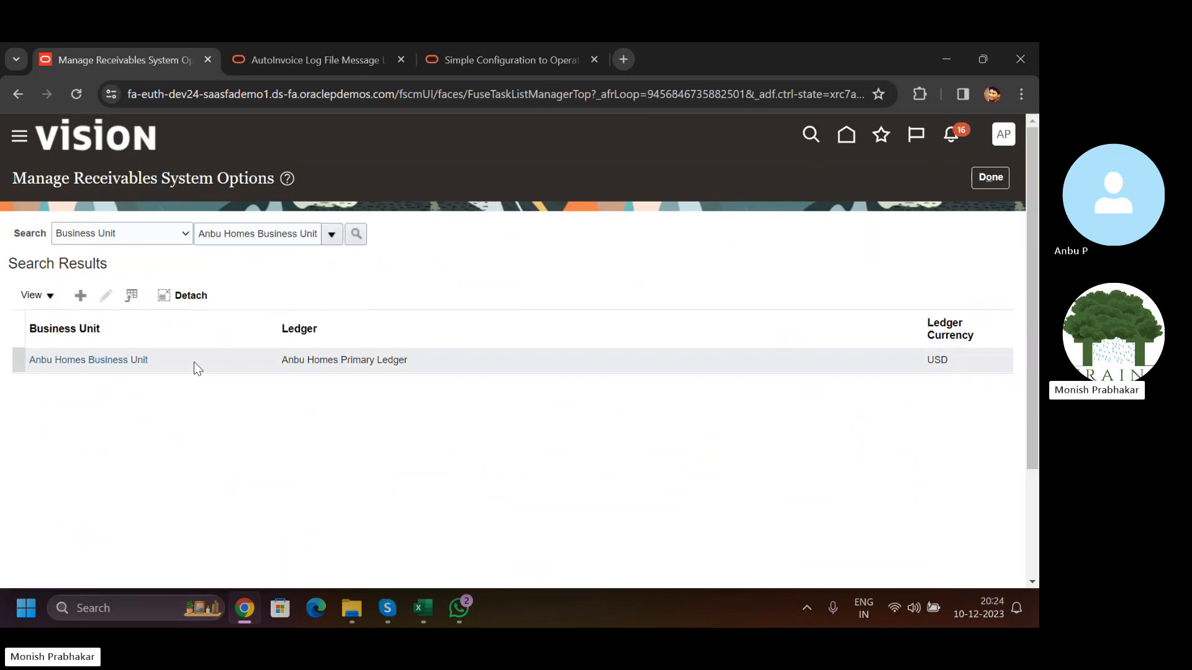
- Open the Anbu Homes Business Unit system options, save and close them, and return to the implementation project
{"action": "left_click", "coordinate": [102, 365]}
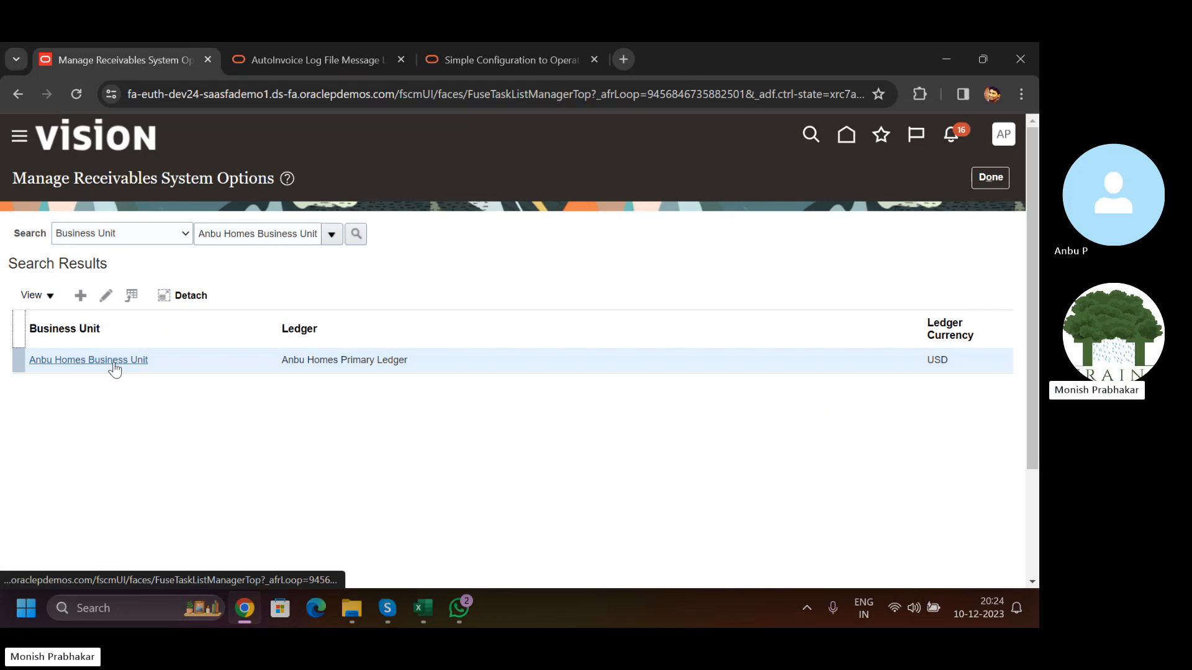
{"action": "left_click", "coordinate": [113, 365]}
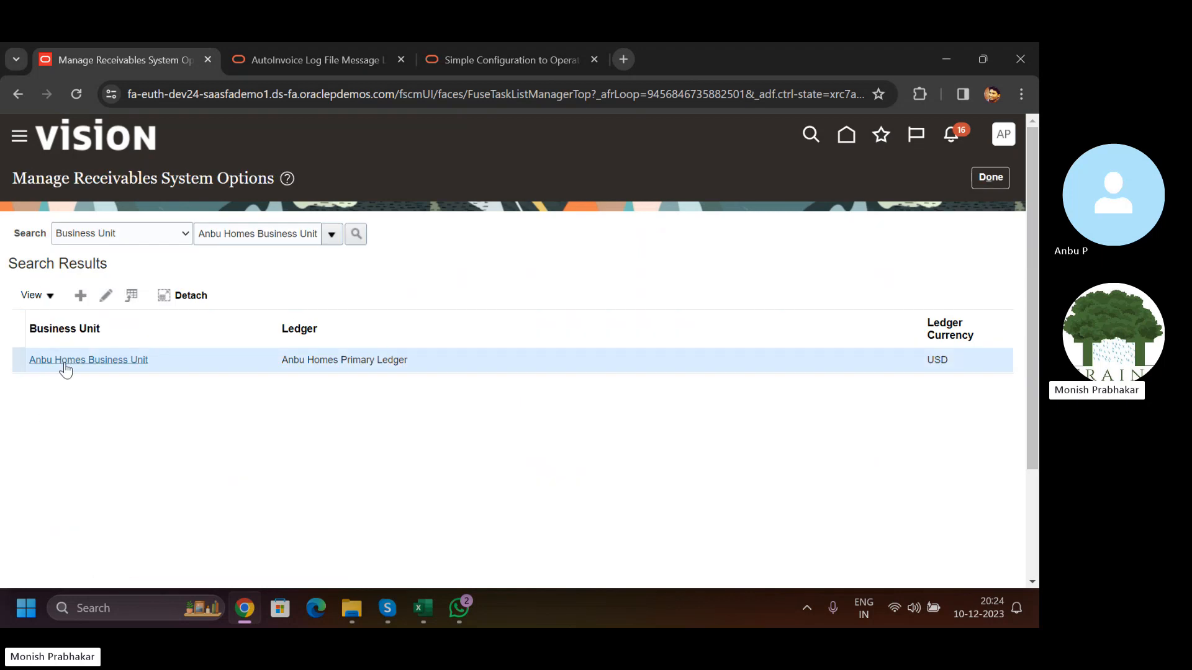
{"action": "left_click", "coordinate": [65, 365]}
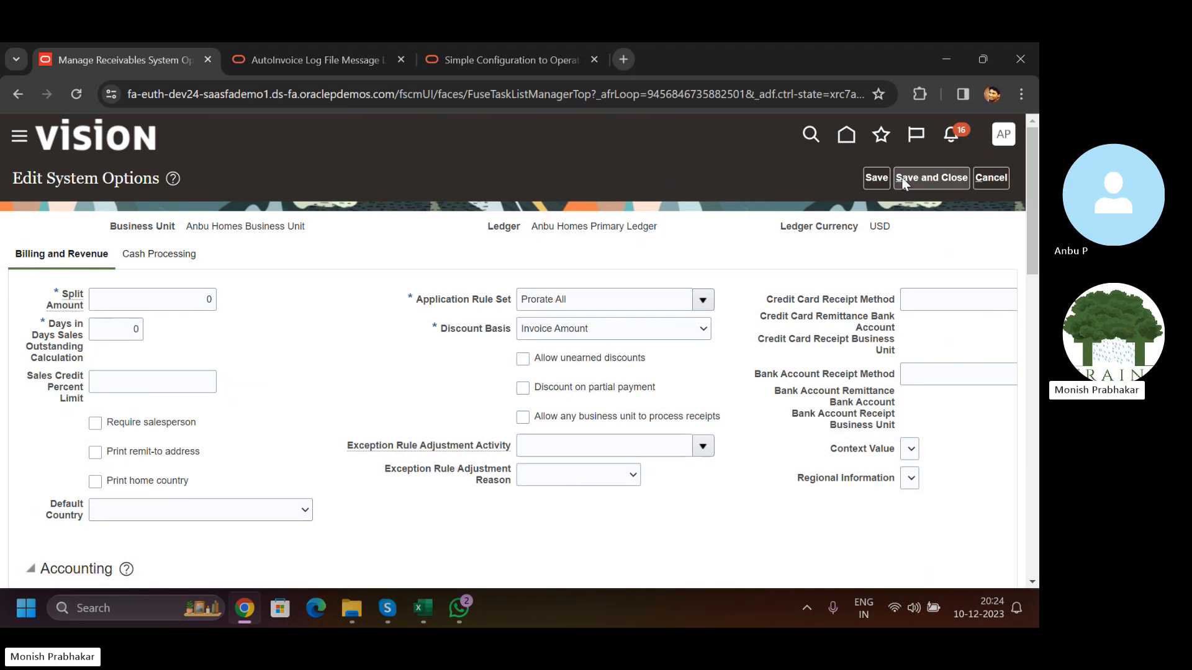
{"action": "left_click", "coordinate": [931, 178]}
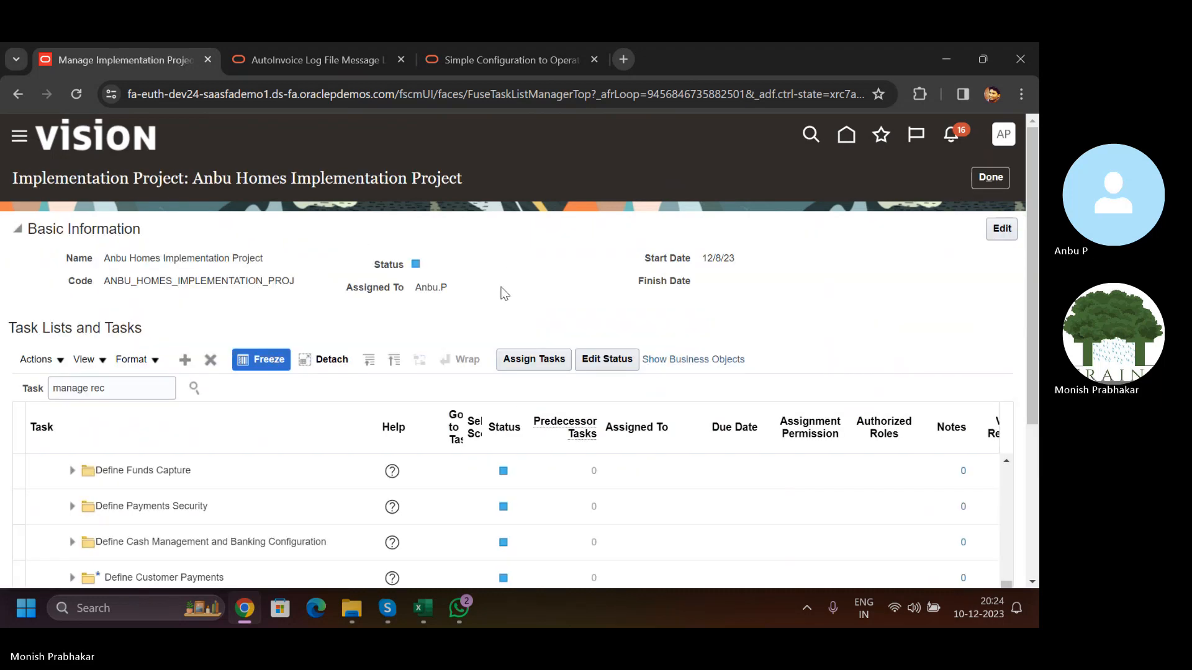
- Switch to Excel and review the setup list in column A, from Transaction Types to Collector Creation
{"action": "scroll", "coordinate": [489, 323], "scroll_direction": "down", "scroll_amount": 3}
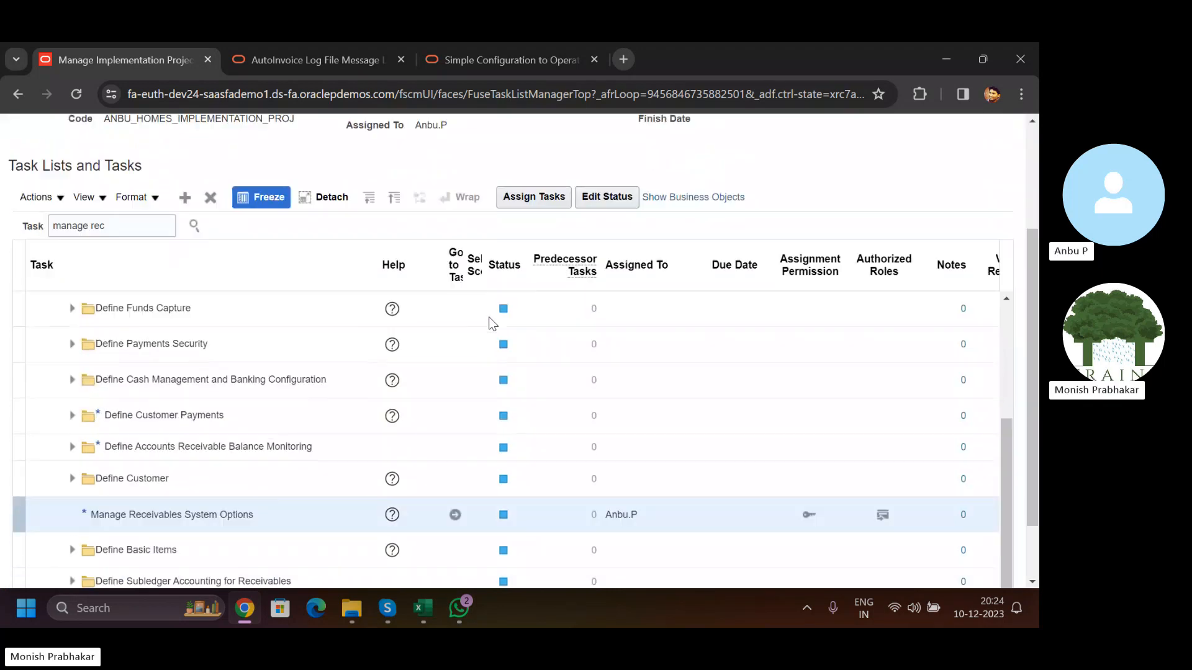
{"action": "scroll", "coordinate": [490, 317], "scroll_direction": "down", "scroll_amount": 2}
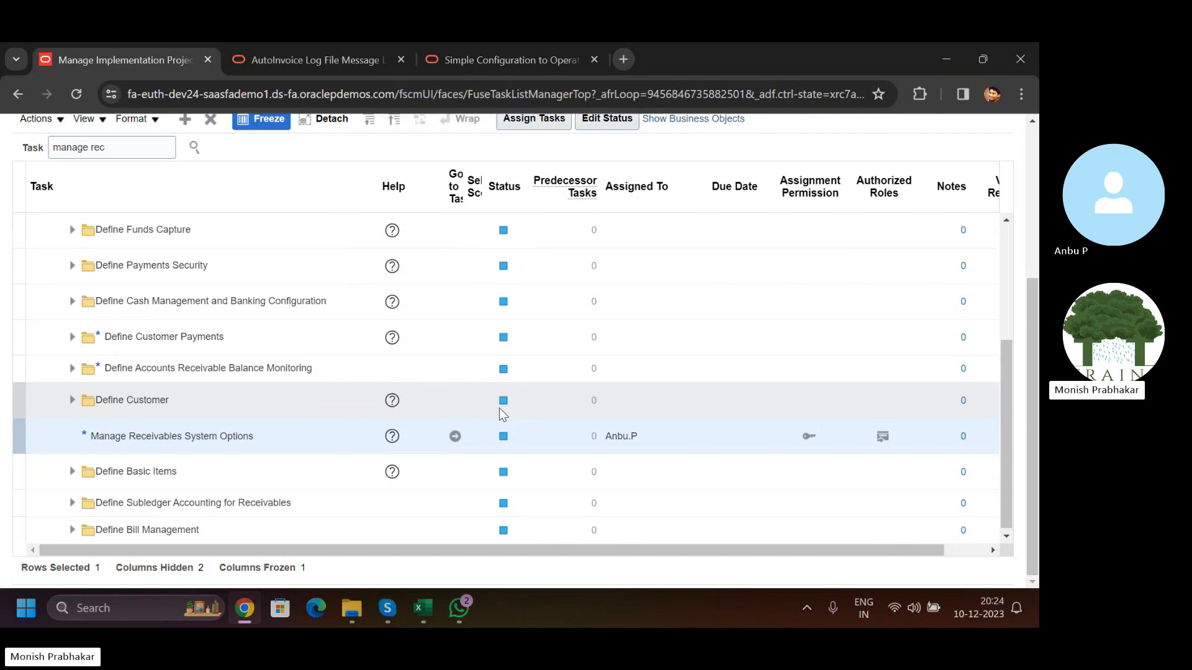
{"action": "left_click", "coordinate": [423, 610]}
{"action": "scroll", "coordinate": [312, 422], "scroll_direction": "up", "scroll_amount": 7}
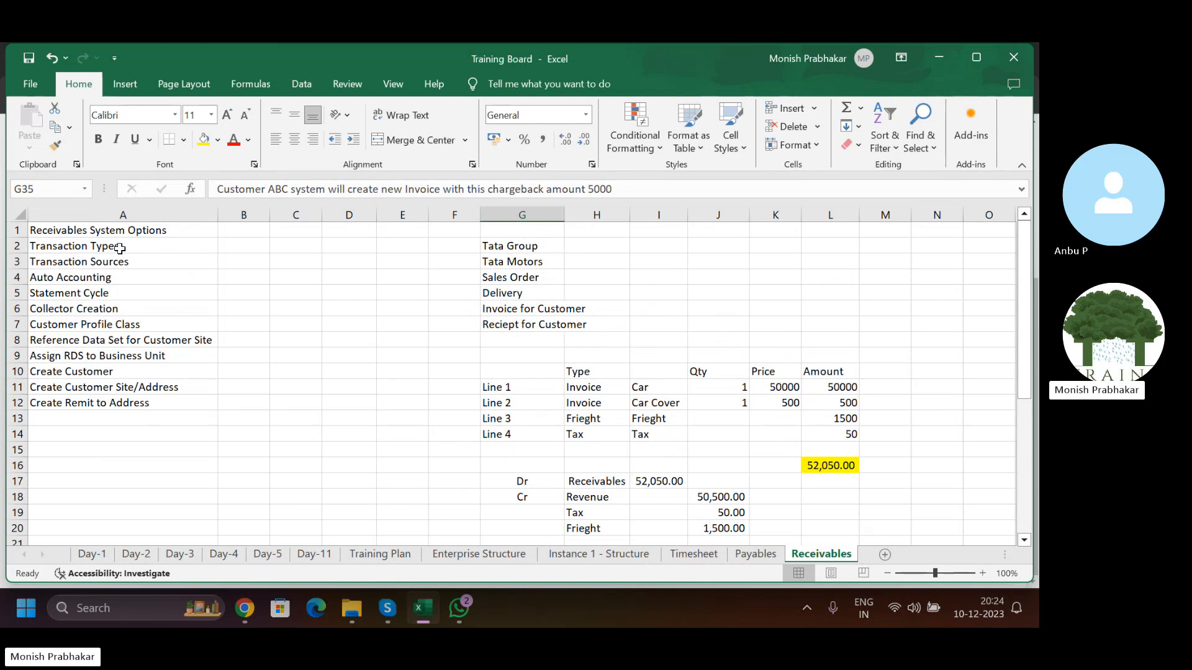
{"action": "left_click_drag", "start_coordinate": [119, 248], "coordinate": [126, 309]}
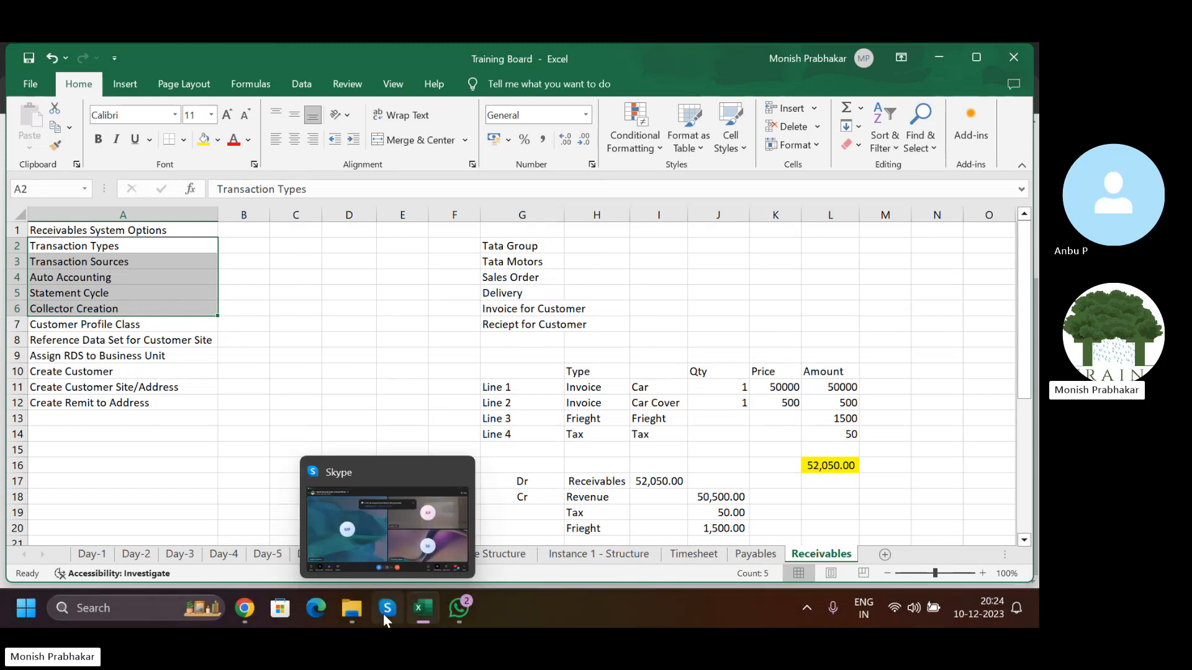
{"action": "left_click", "coordinate": [455, 259]}
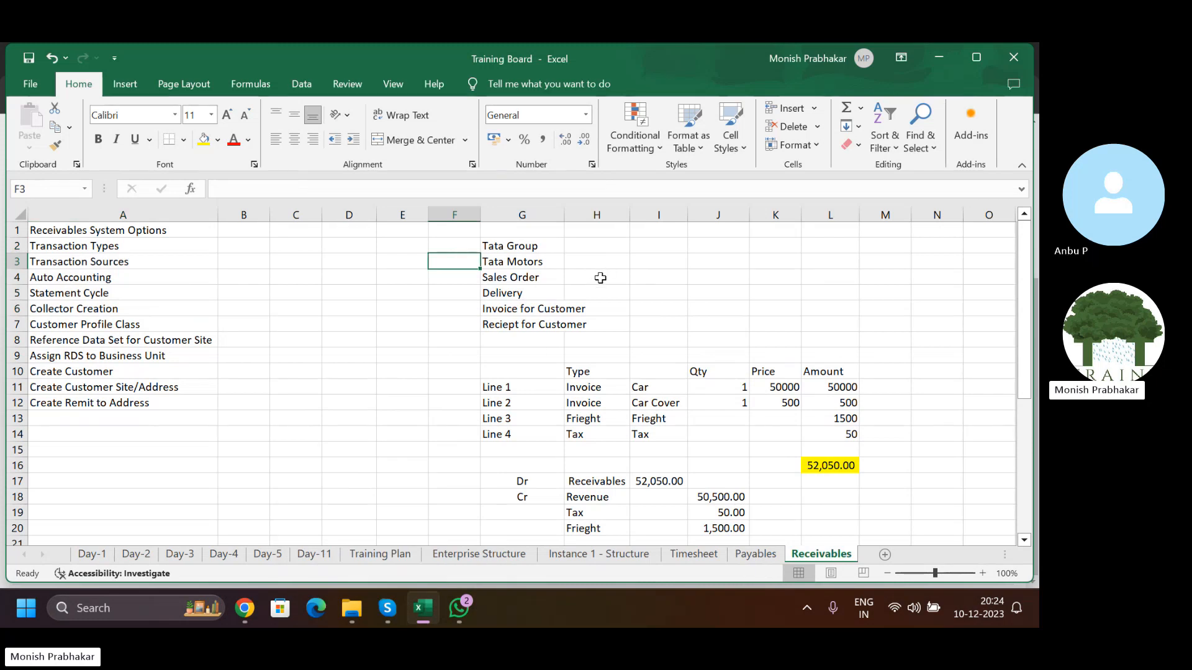
- Switch to the Skype call, look through its chat with the recording notice dismissed, and stop sharing the screen
{"action": "left_click", "coordinate": [387, 609]}
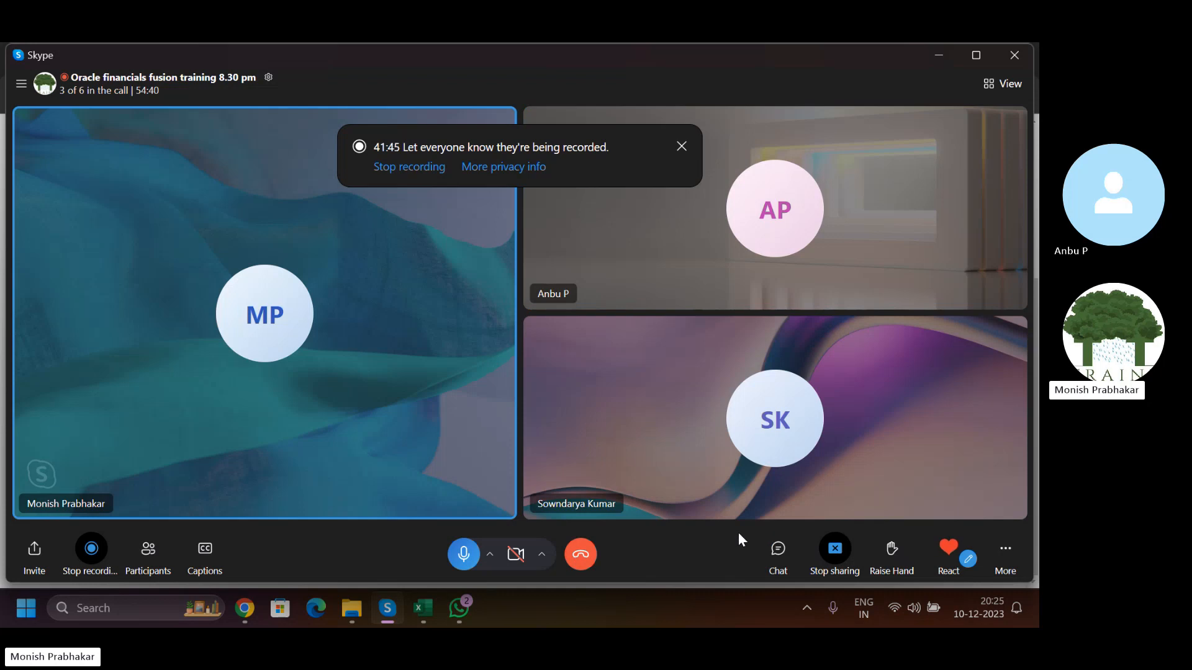
{"action": "left_click", "coordinate": [777, 548]}
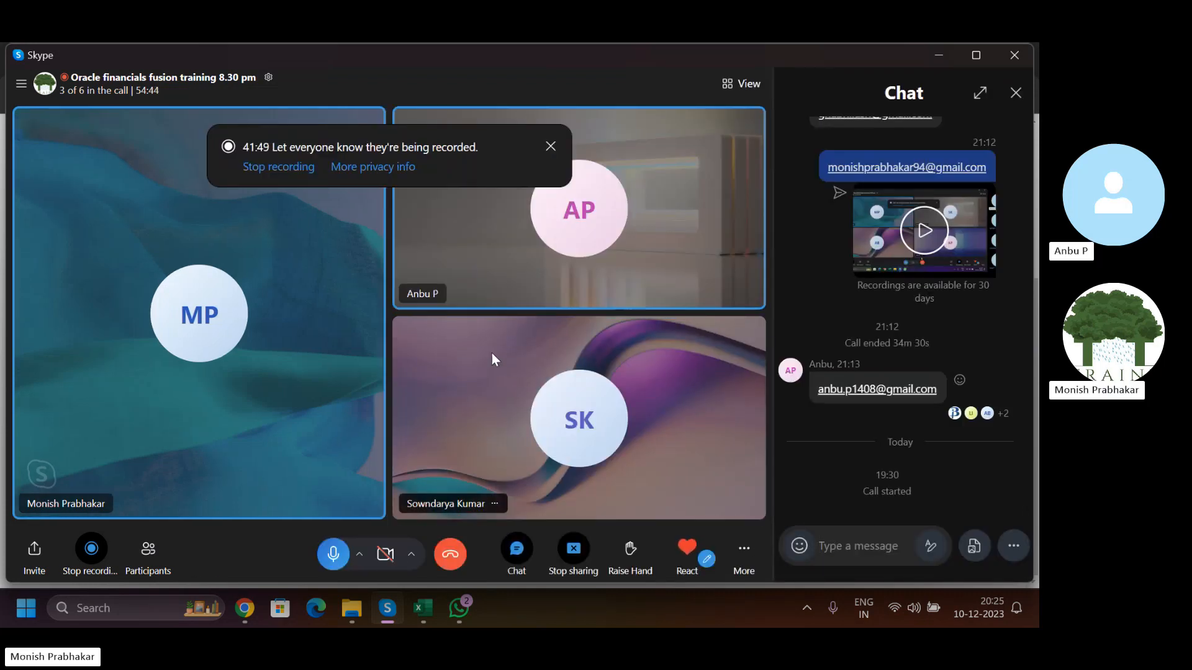
{"action": "left_click", "coordinate": [550, 149]}
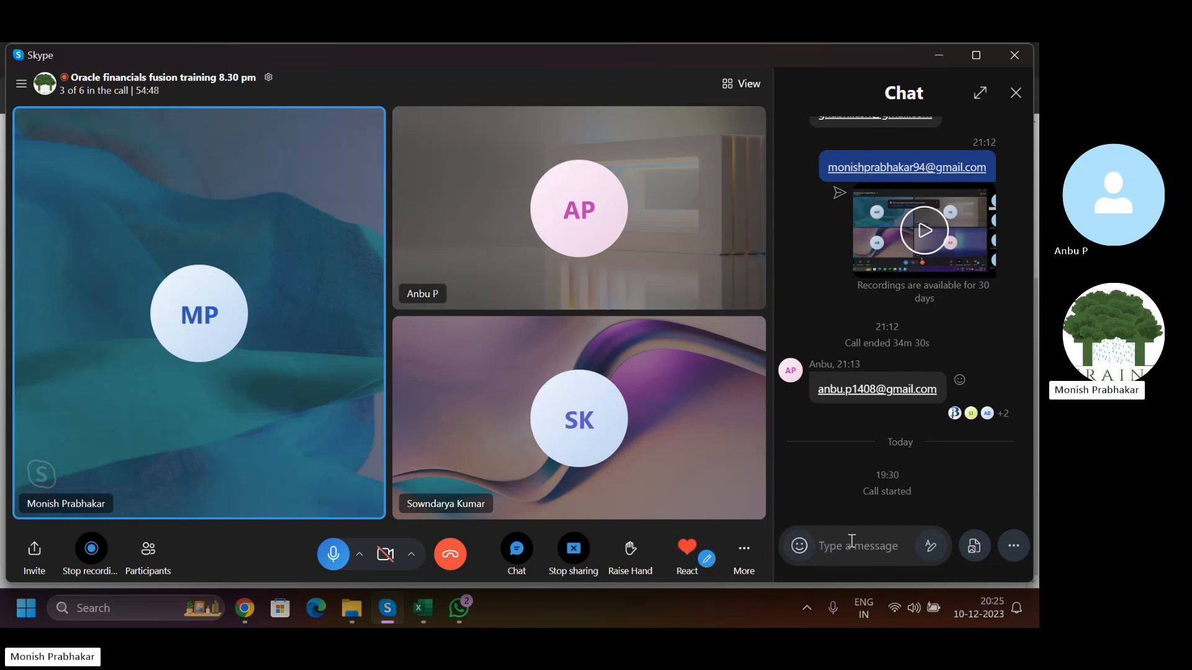
{"action": "scroll", "coordinate": [875, 454], "scroll_direction": "up", "scroll_amount": 3}
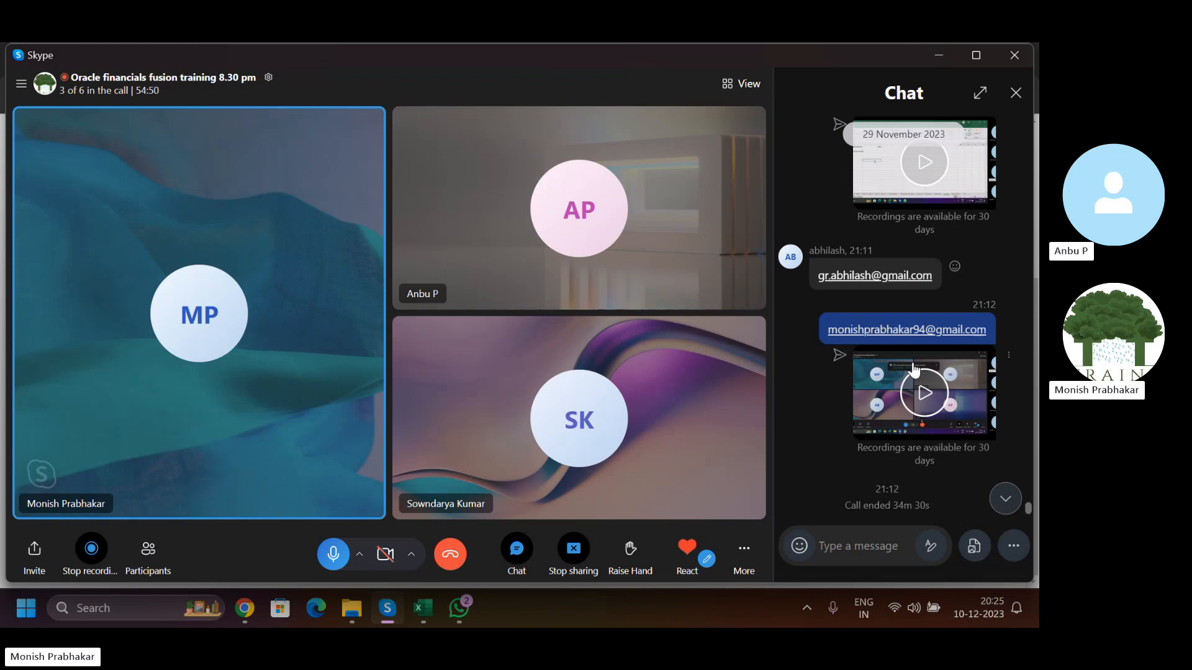
{"action": "scroll", "coordinate": [893, 291], "scroll_direction": "down", "scroll_amount": 3}
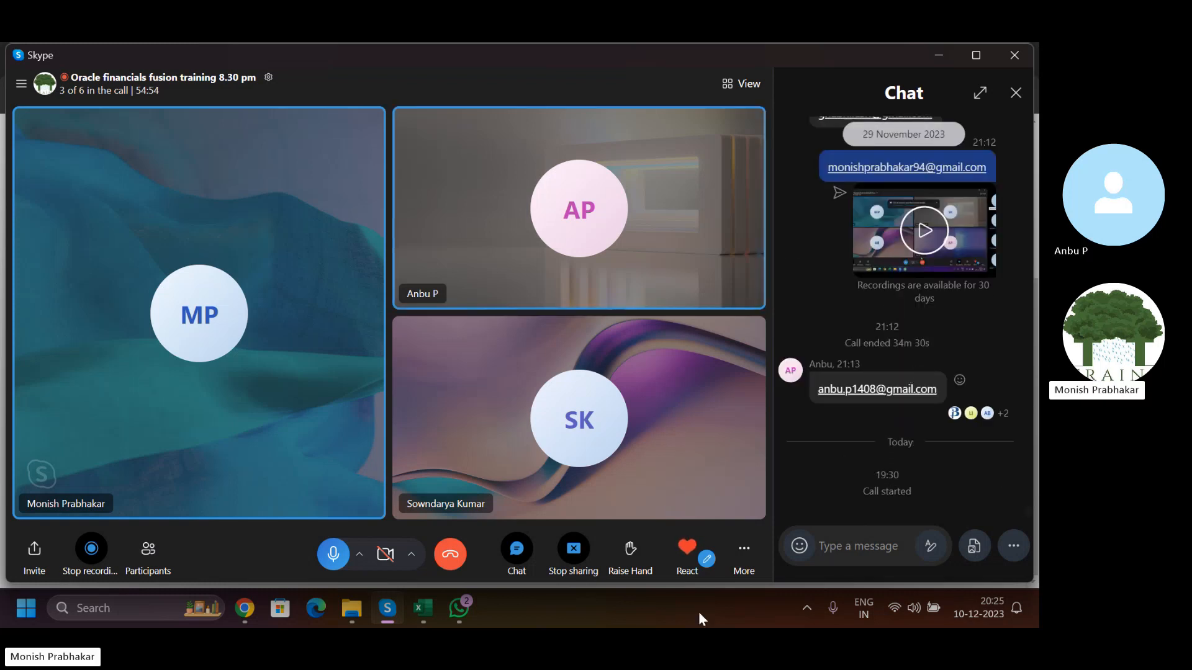
{"action": "left_click", "coordinate": [573, 553]}
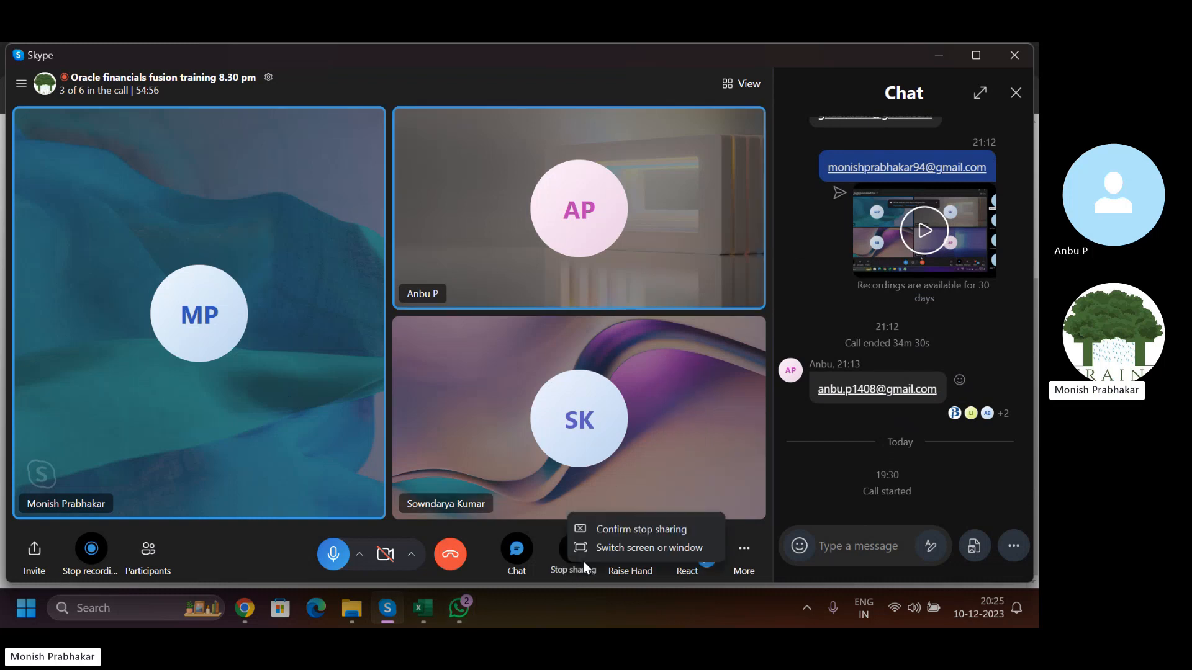